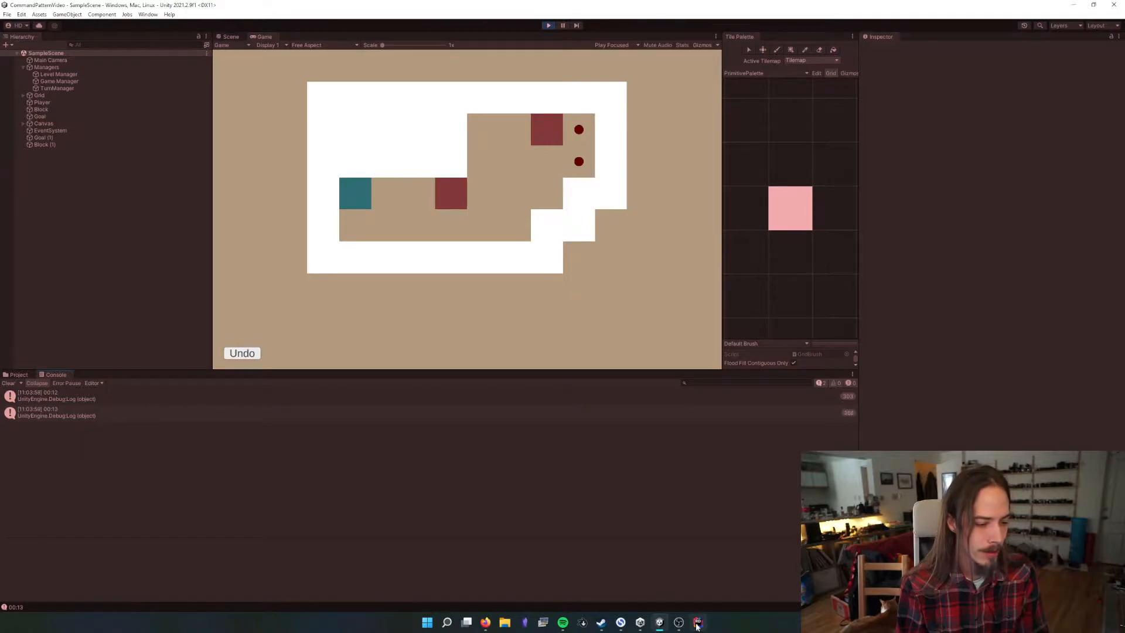
Stop the running game, switch to Rider and open the GameManager.cs script
click(547, 25)
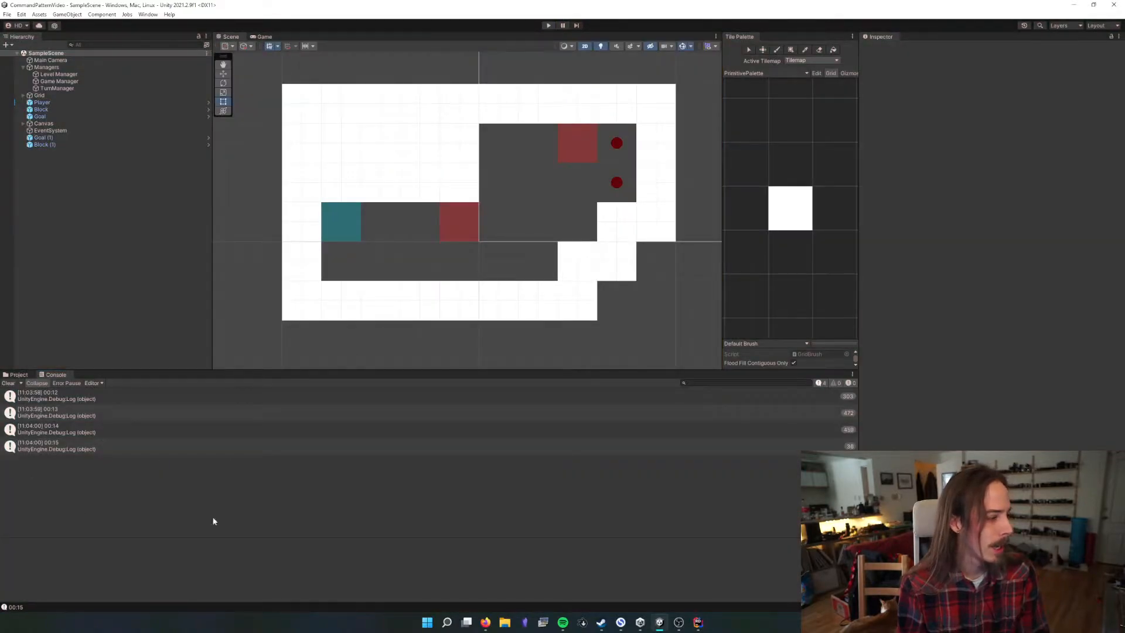
click(698, 622)
scroll(240, 193, down, 12)
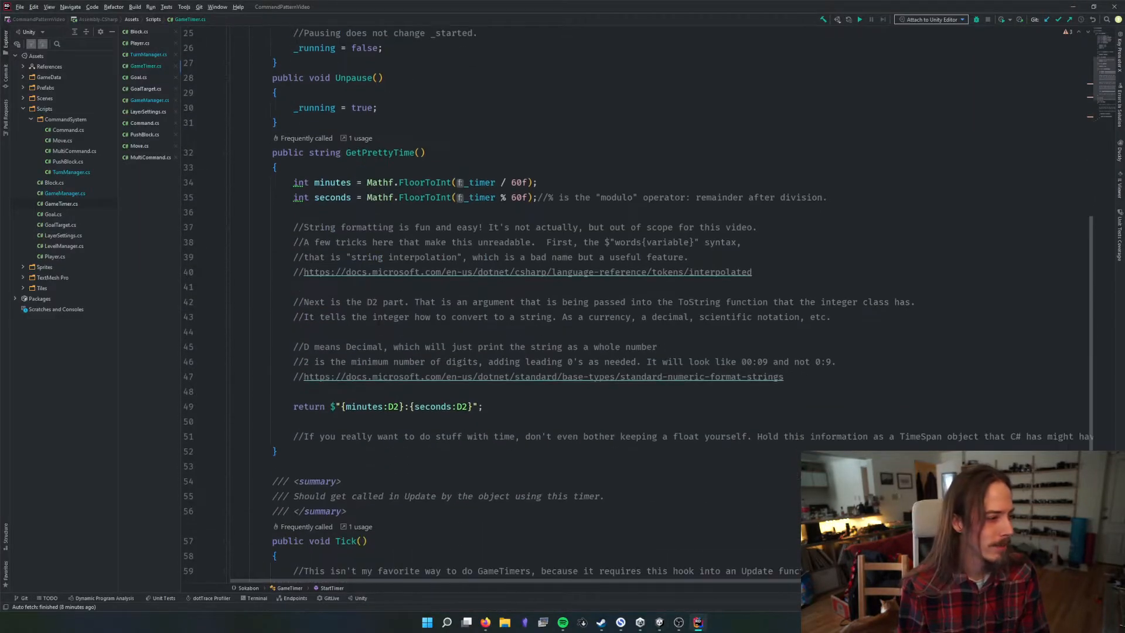
double_click(64, 193)
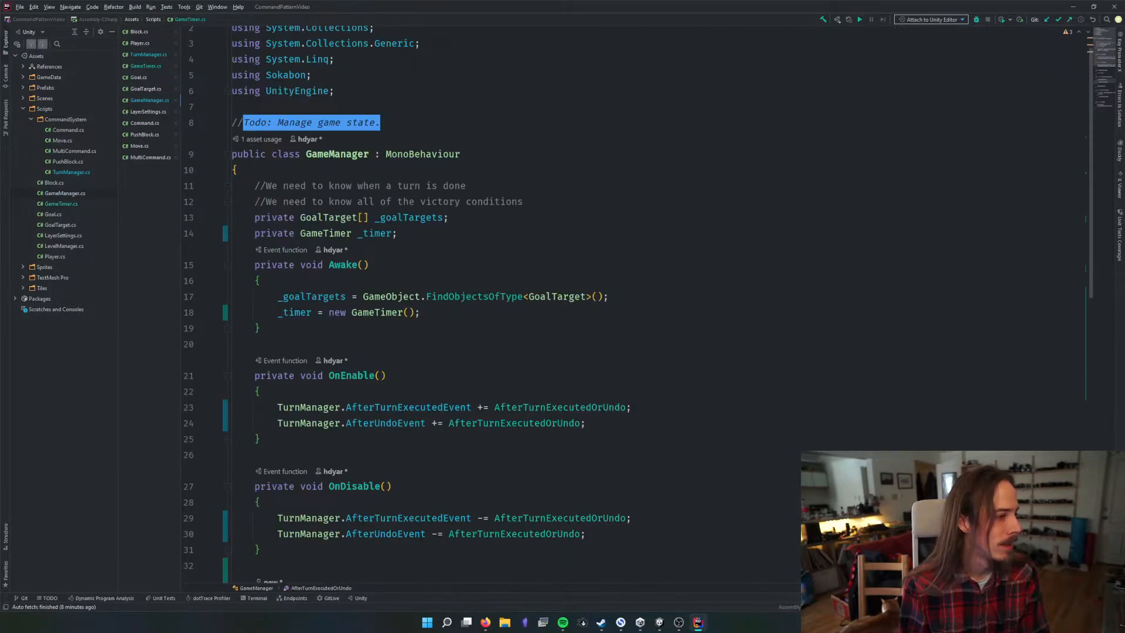
Remove the Debug.Log line that prints _timer.GetPrettyTime() from Update in GameManager.cs, save the script and return to Unity
scroll(364, 351, down, 12)
click(328, 439)
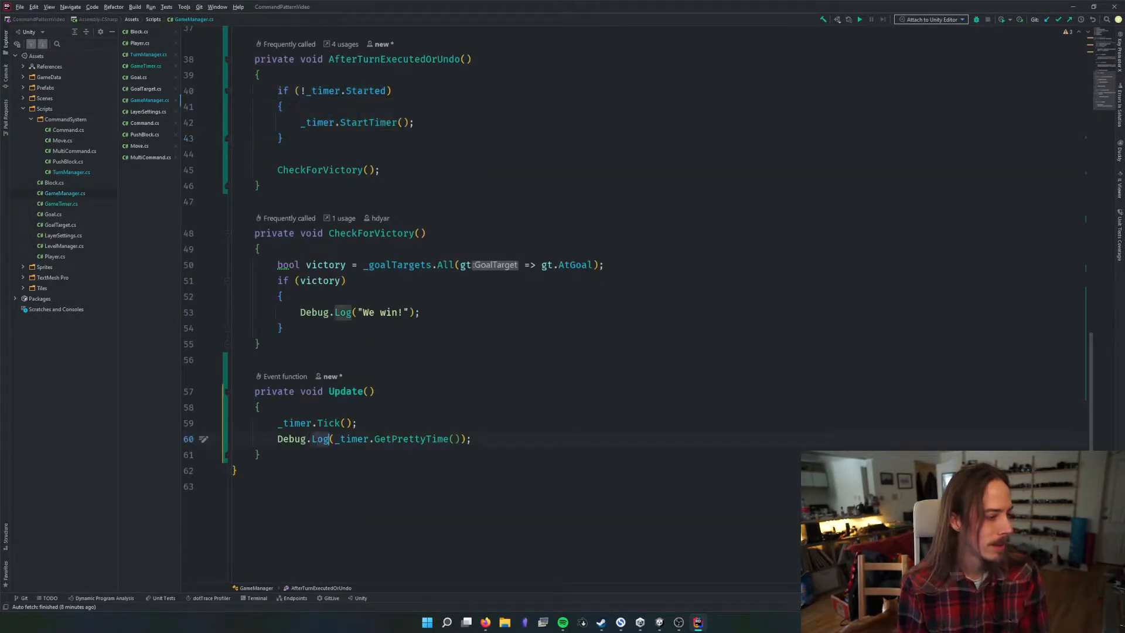
key(ctrl+x)
key(ctrl+s)
click(1074, 7)
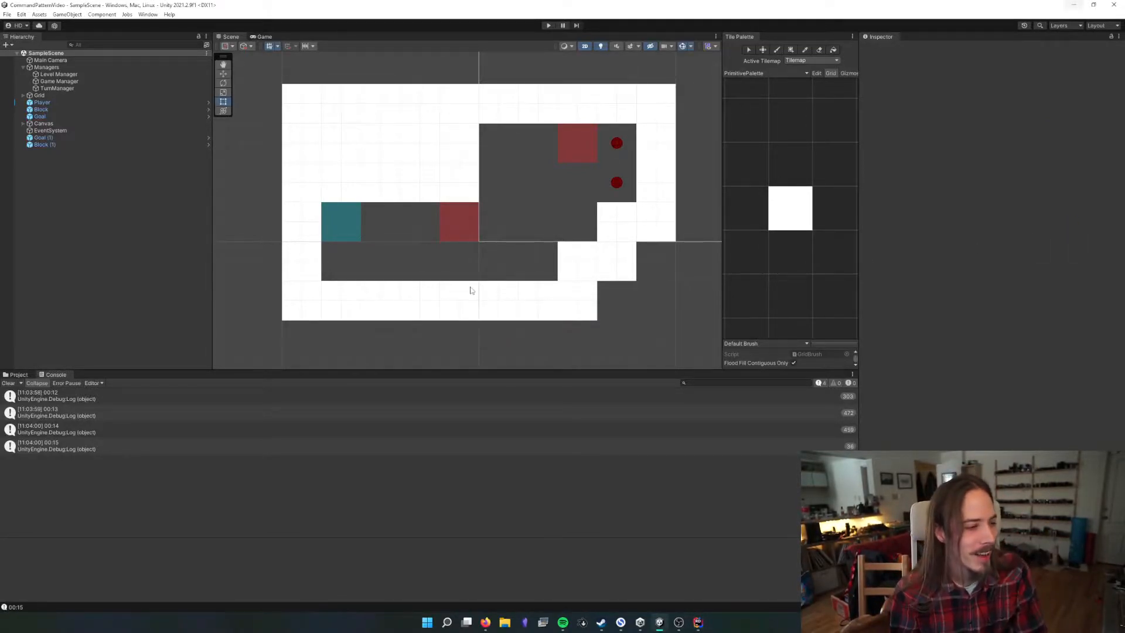
Clear the console messages and shrink the console area to give the scene view more height
click(8, 383)
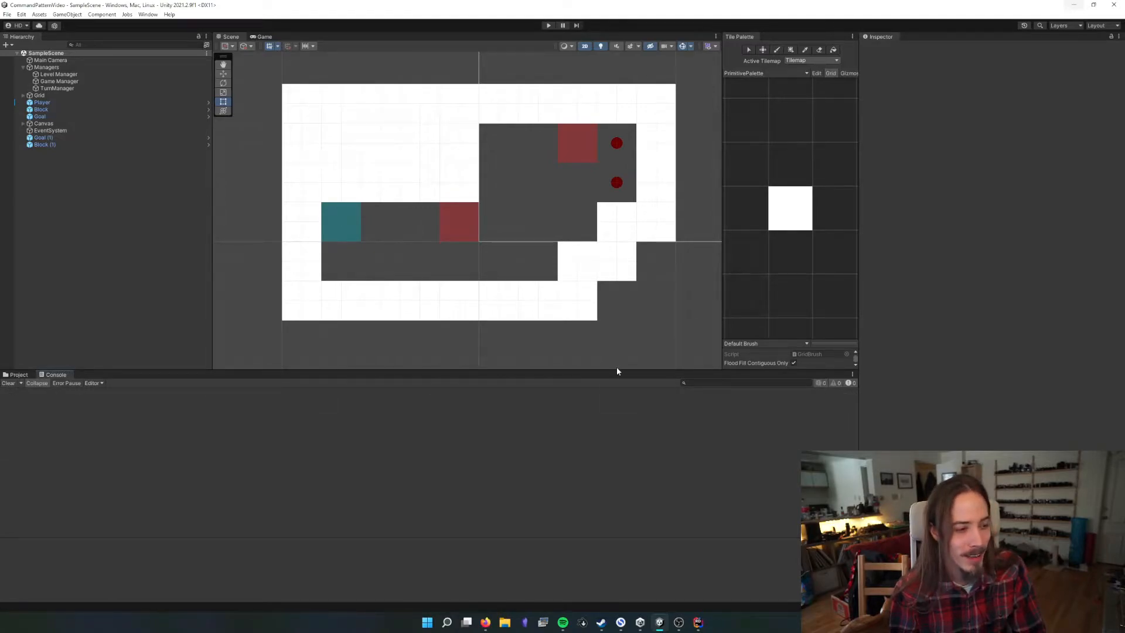
drag(617, 369, 615, 437)
scroll(584, 338, down, 3)
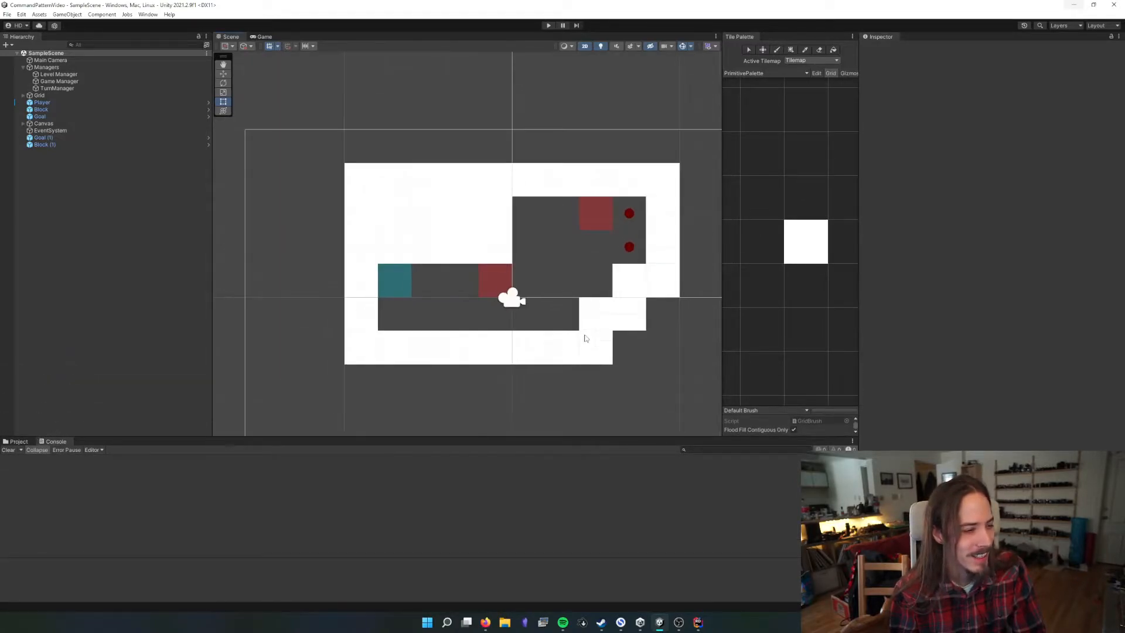
scroll(585, 337, up, 5)
scroll(585, 338, down, 10)
middle_drag(624, 315, 577, 317)
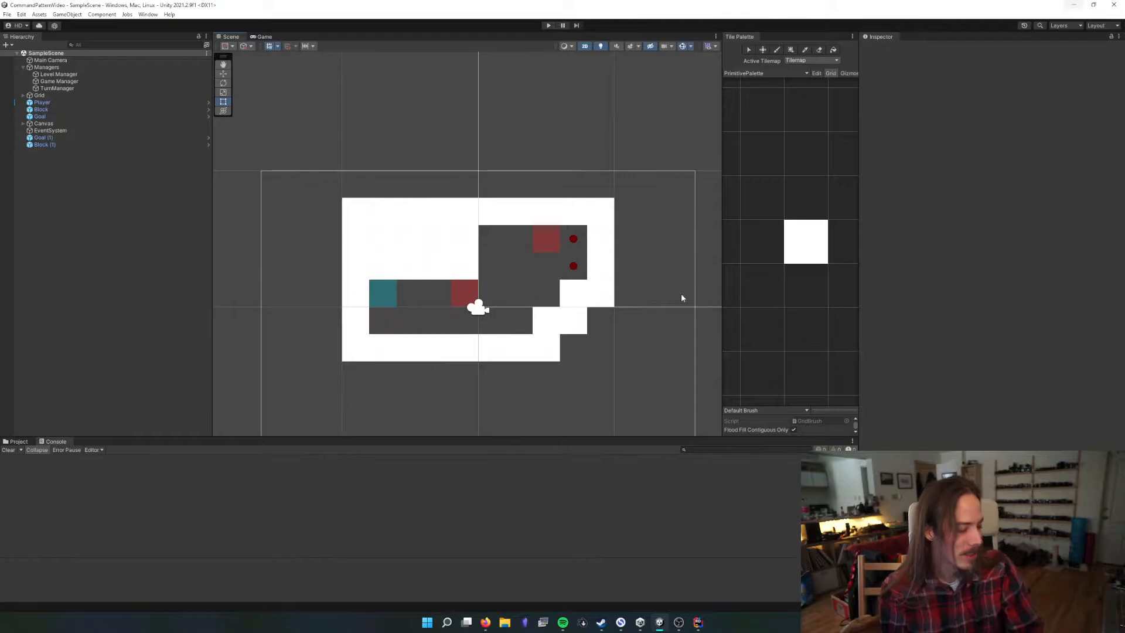
Collapse the Managers group and leave the Grid object collapsed in the scene hierarchy
click(23, 67)
click(22, 74)
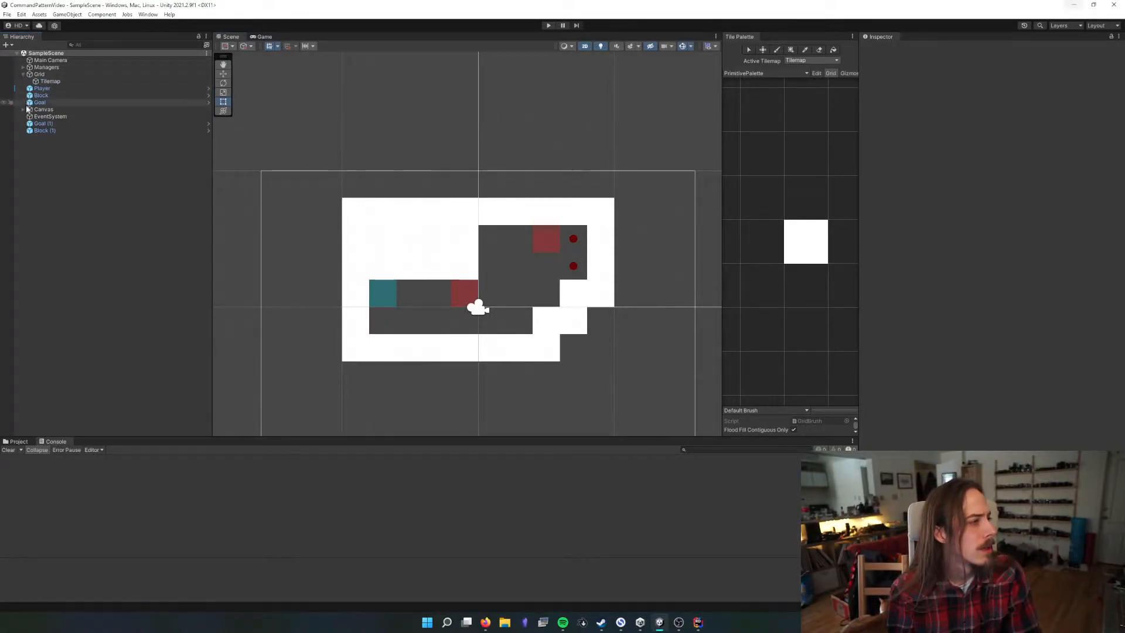
click(23, 75)
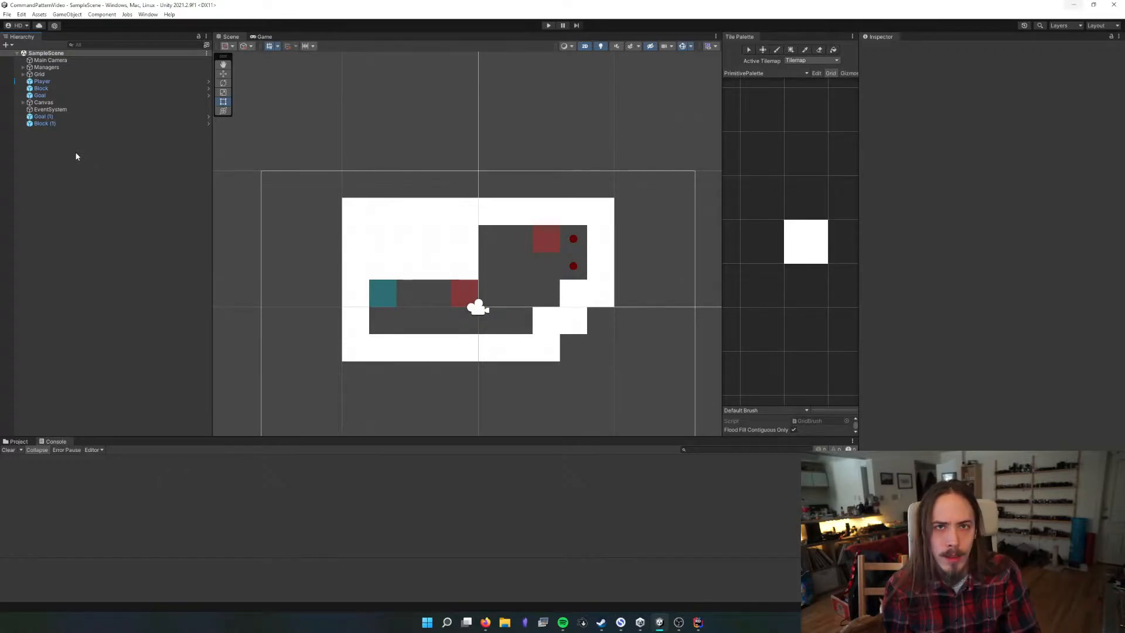
Create a new scene named MainMenu in the Scenes asset folder and open it
click(15, 441)
double_click(179, 482)
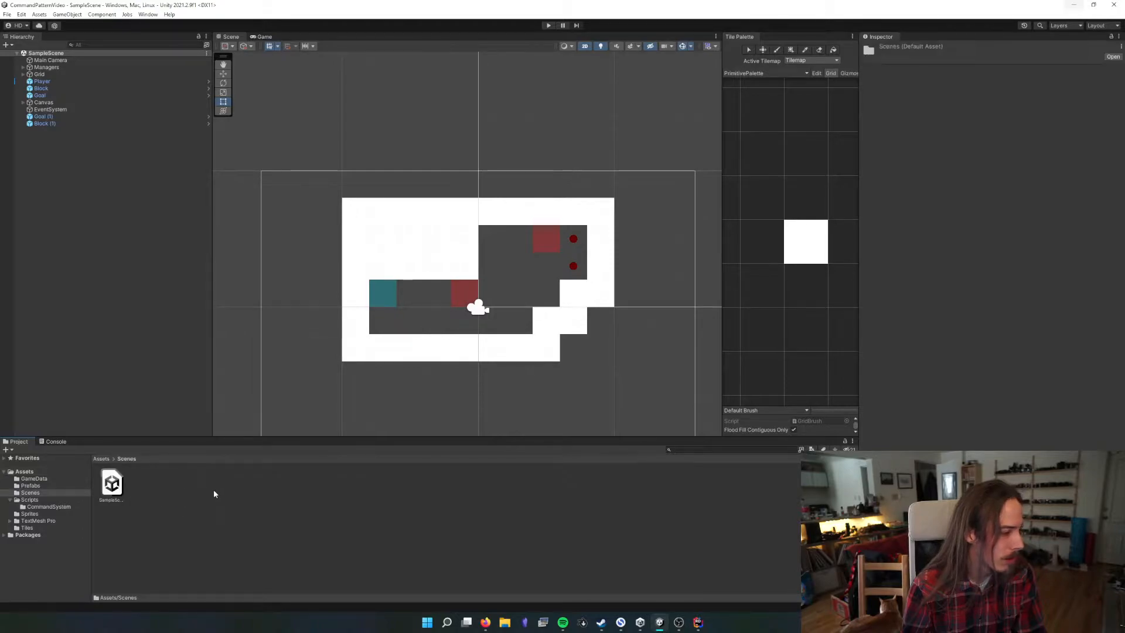
right_click(172, 491)
mouse_move(246, 251)
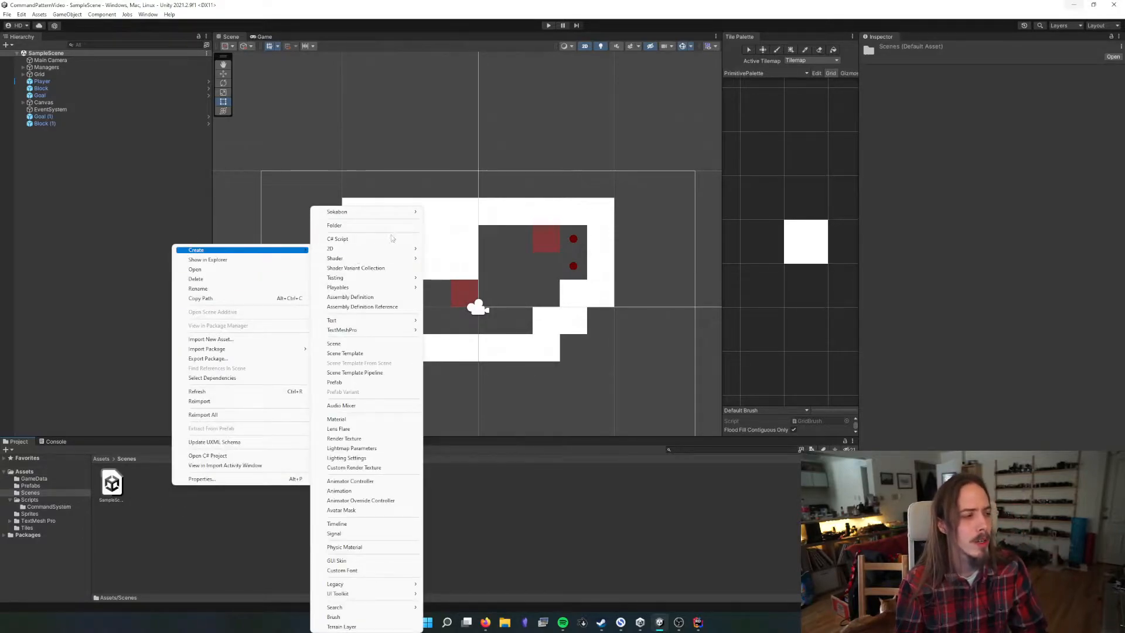
click(344, 346)
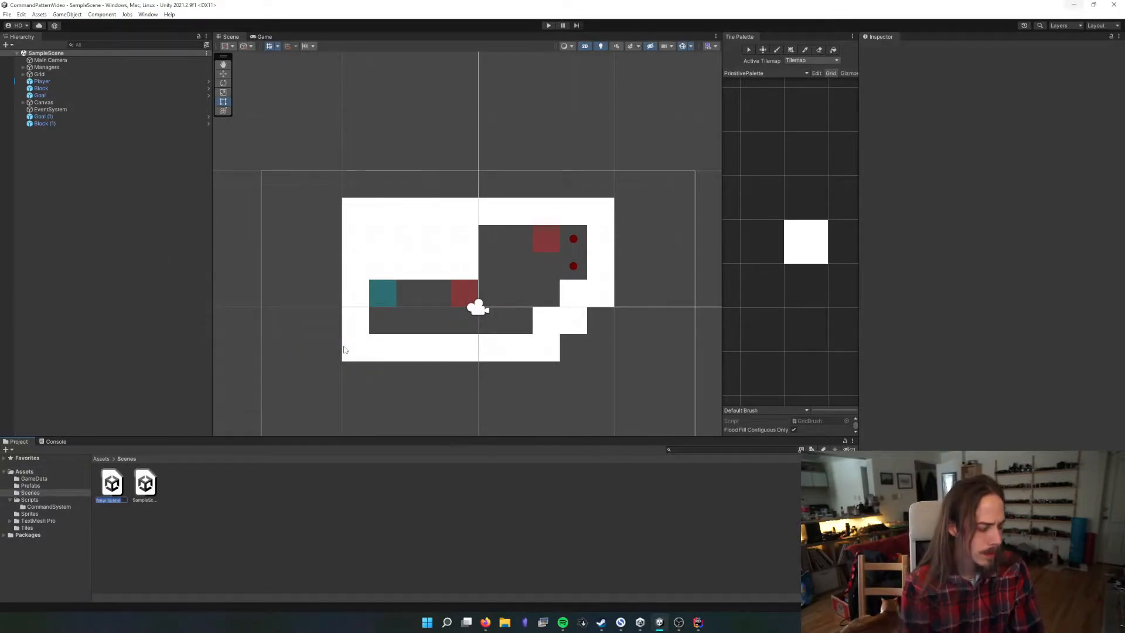
text(MainMenu)
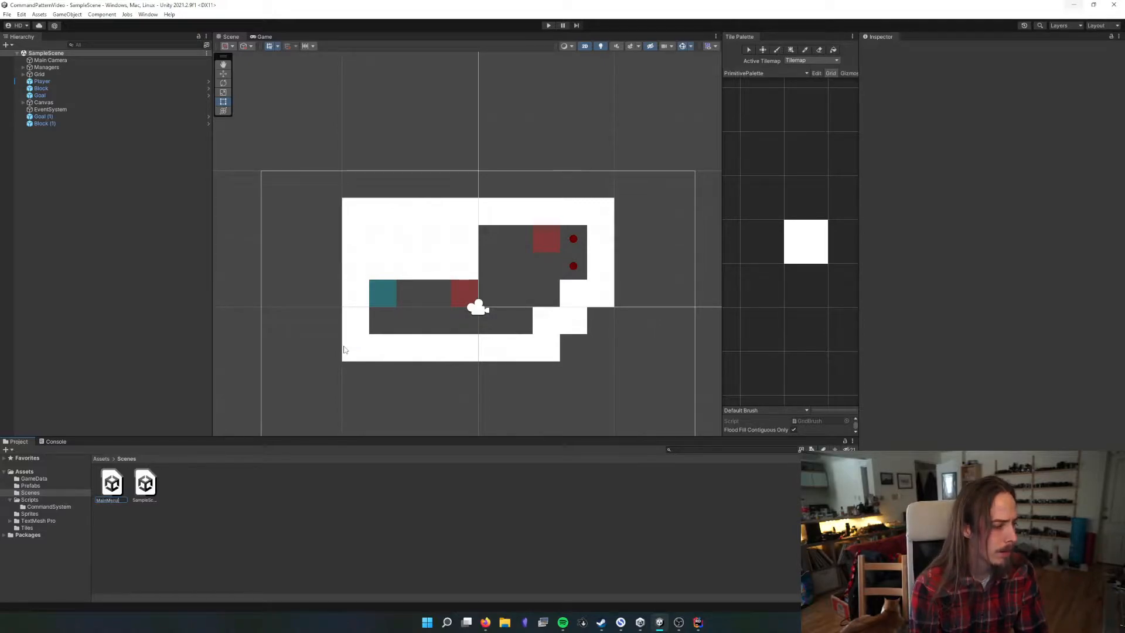
key(Return)
double_click(109, 489)
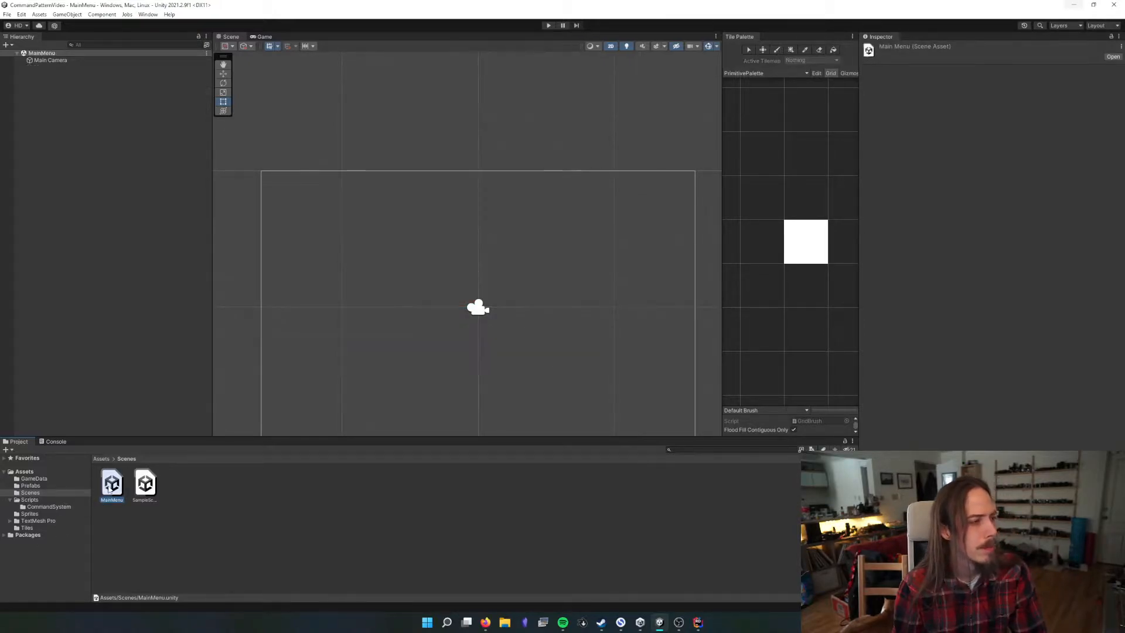
Add a 2D square sprite named w, place it at about X -2.28, Y 0.42, and save the scene
scroll(477, 284, down, 1)
middle_drag(482, 323, 486, 272)
right_click(76, 144)
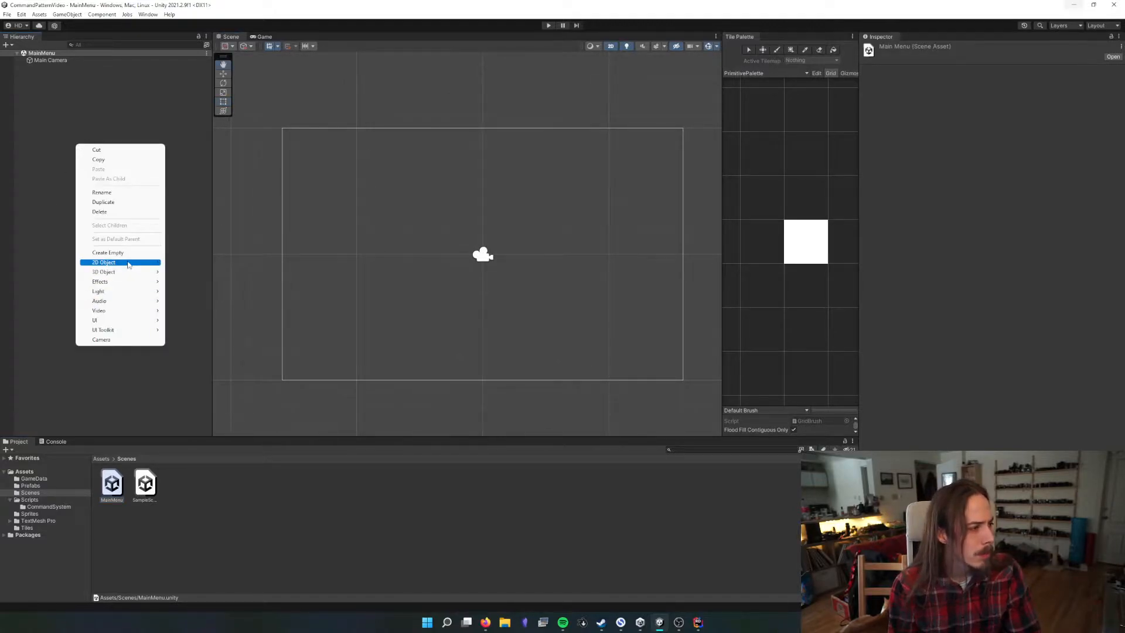
mouse_move(129, 262)
mouse_move(234, 262)
click(274, 262)
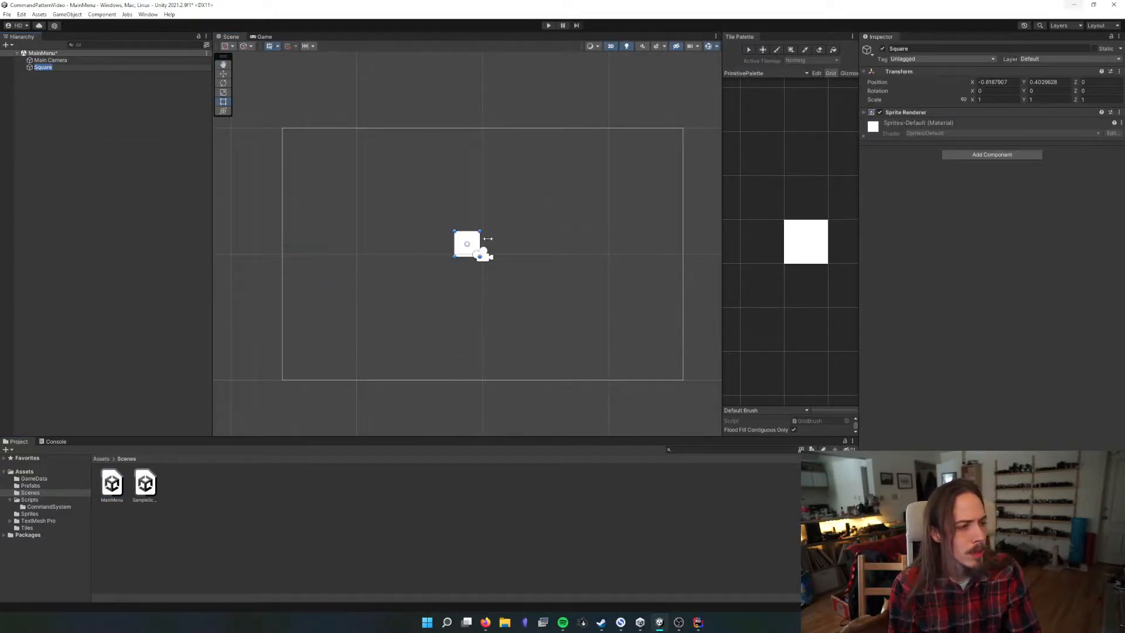
text(w)
key(Return)
key(t)
key(ctrl+s)
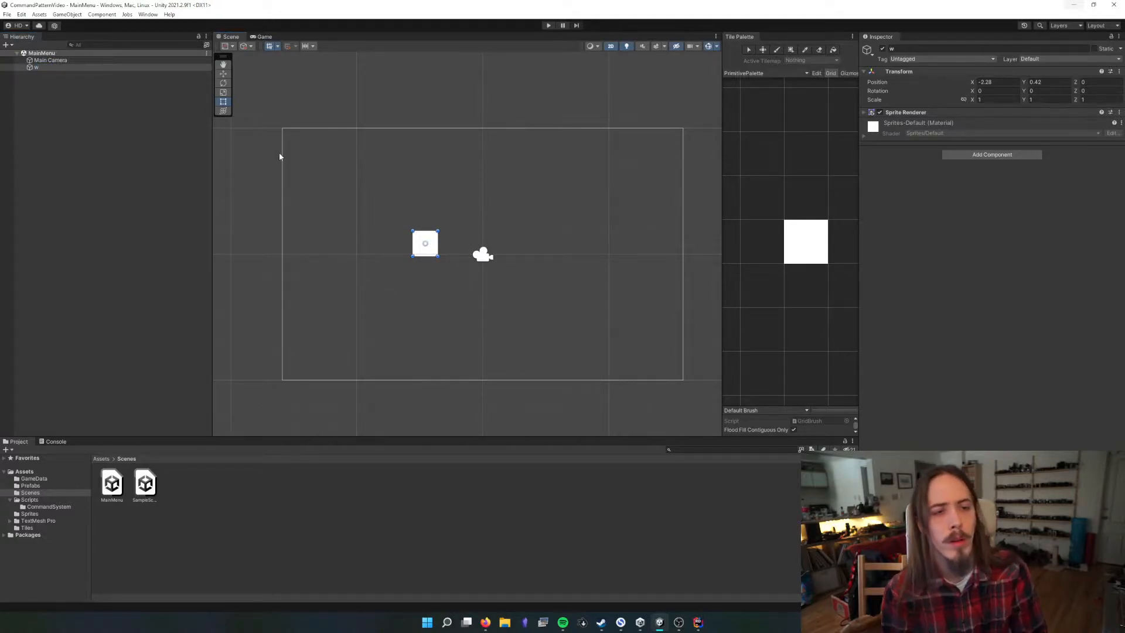
Add a TextMeshPro UI text object to the MainMenu scene
click(156, 127)
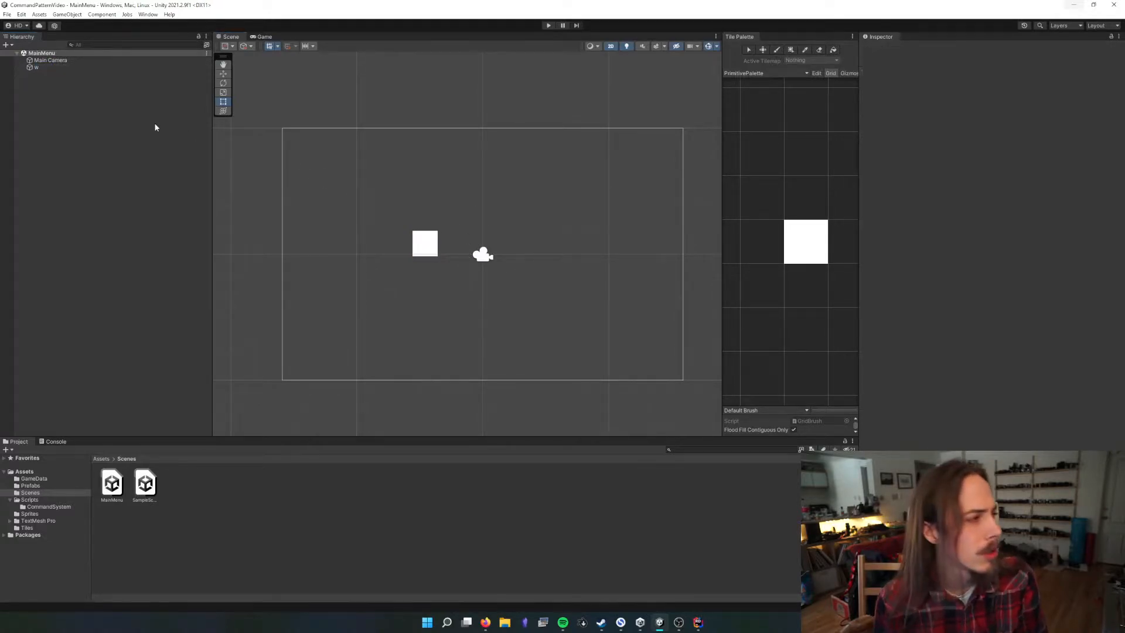
right_click(98, 116)
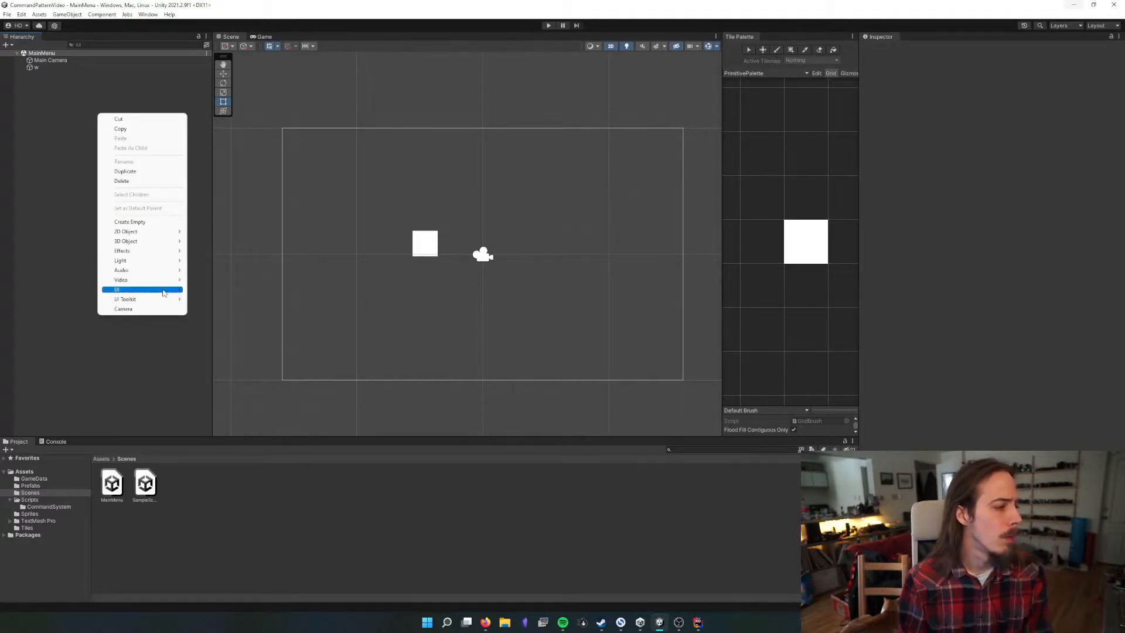
mouse_move(148, 290)
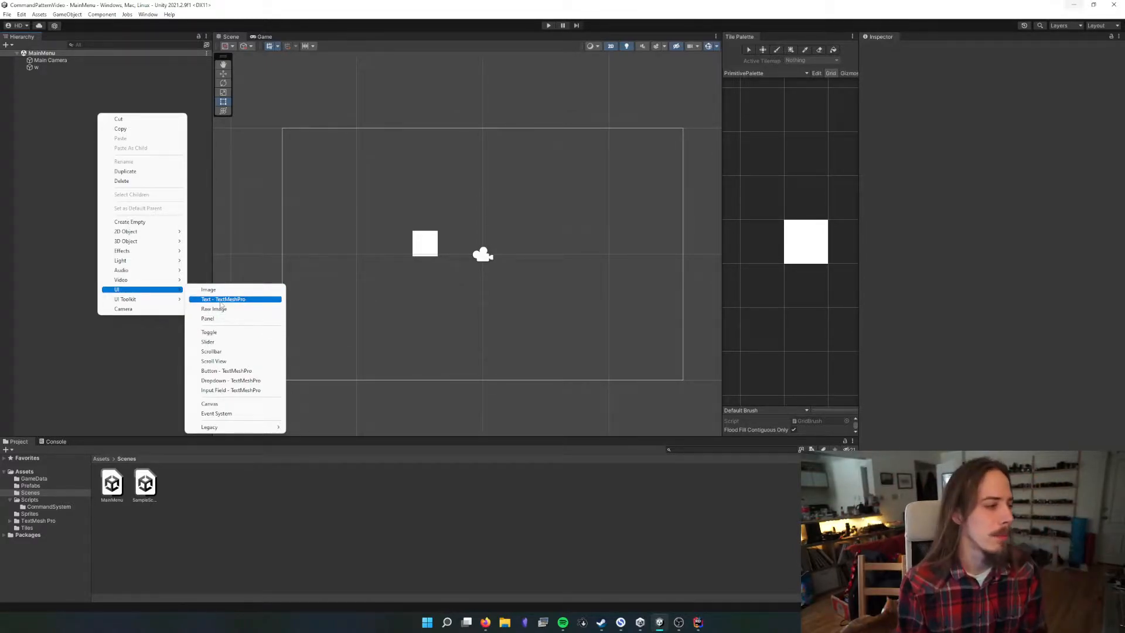
mouse_move(232, 430)
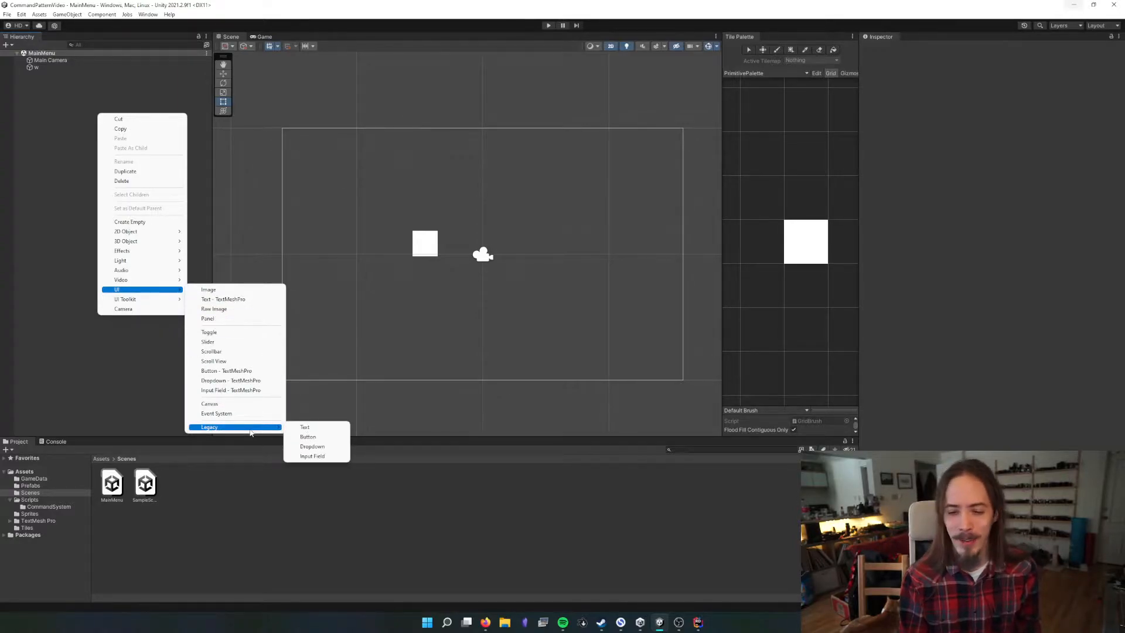
click(257, 299)
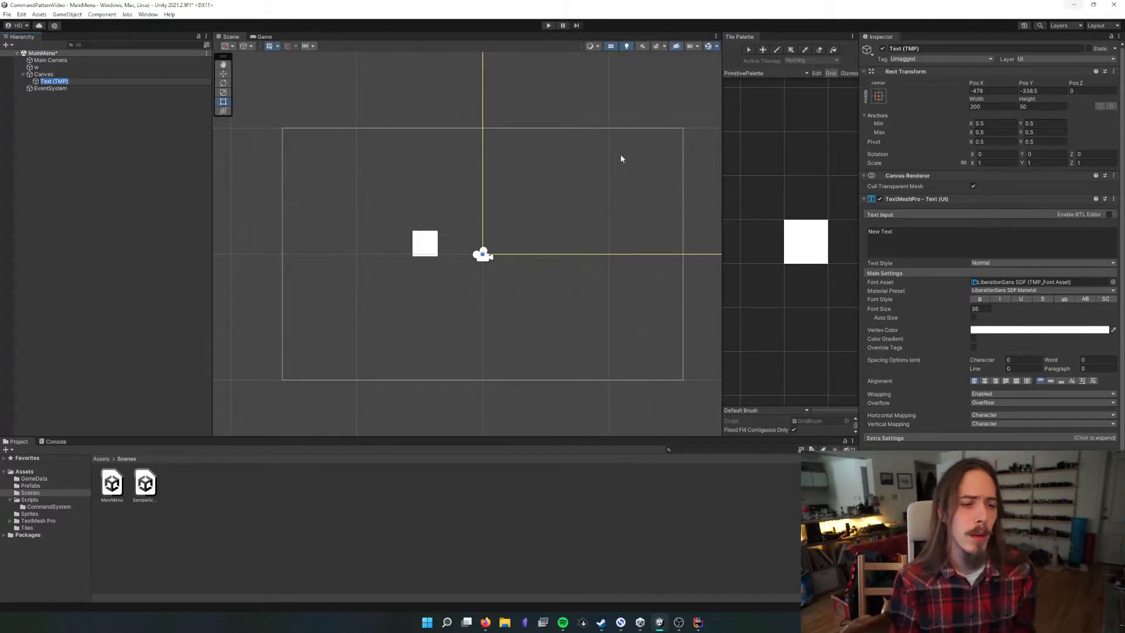
Select the Text (TMP) object under the Canvas and close the Tile Palette
click(70, 93)
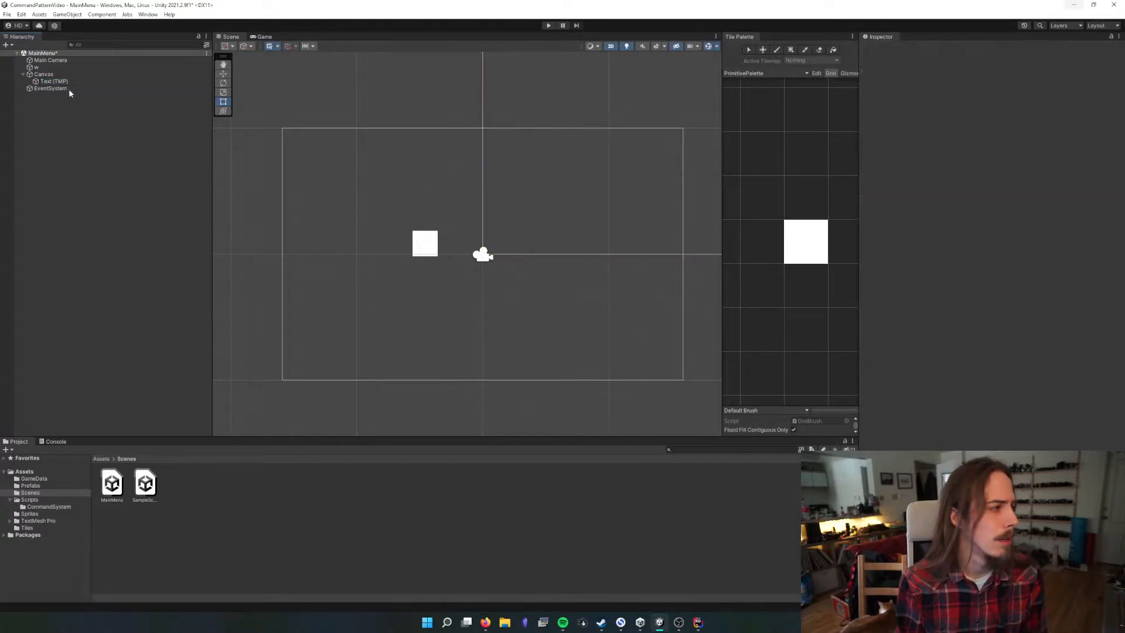
click(58, 81)
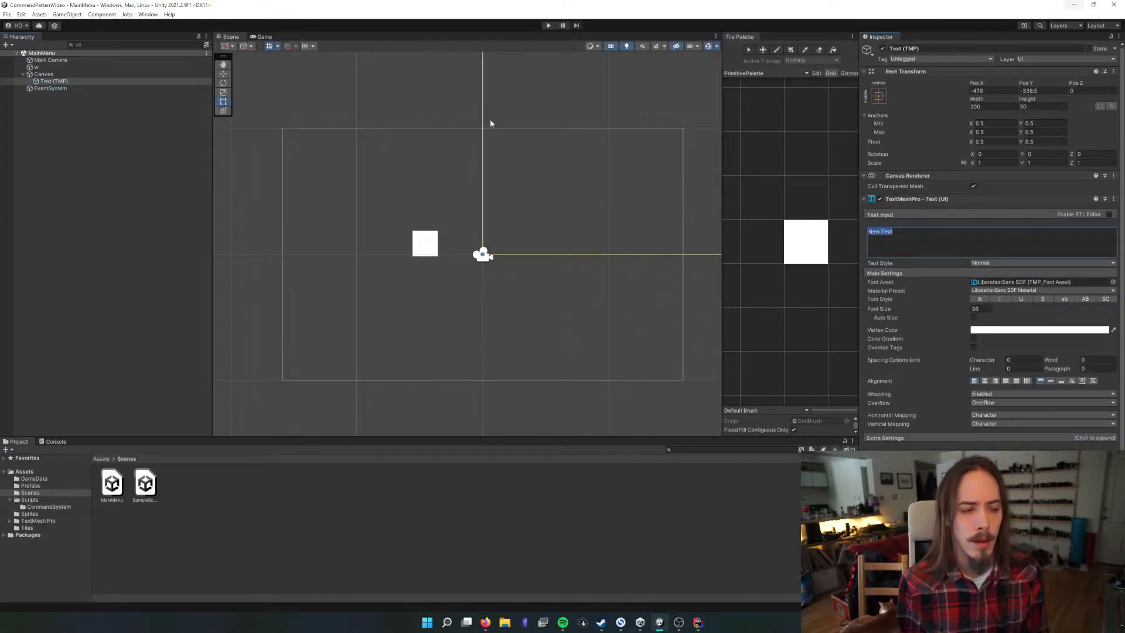
click(61, 120)
click(53, 82)
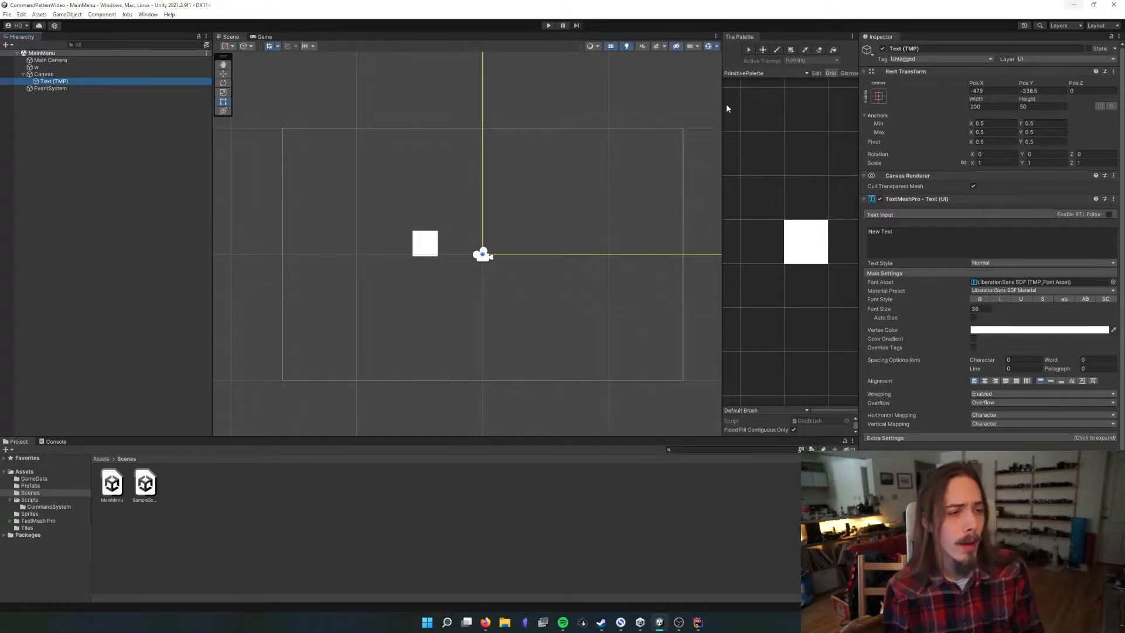
right_click(739, 41)
click(779, 57)
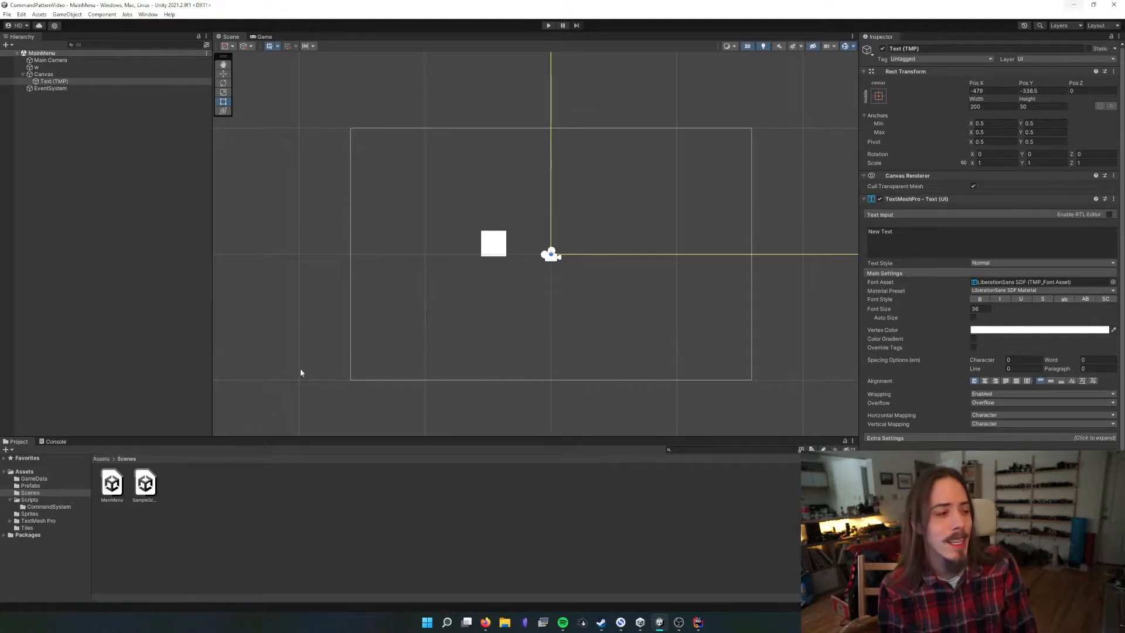
Look through the TextMesh Pro asset folder and its Fonts subfolder, and return to the Assets root
click(103, 459)
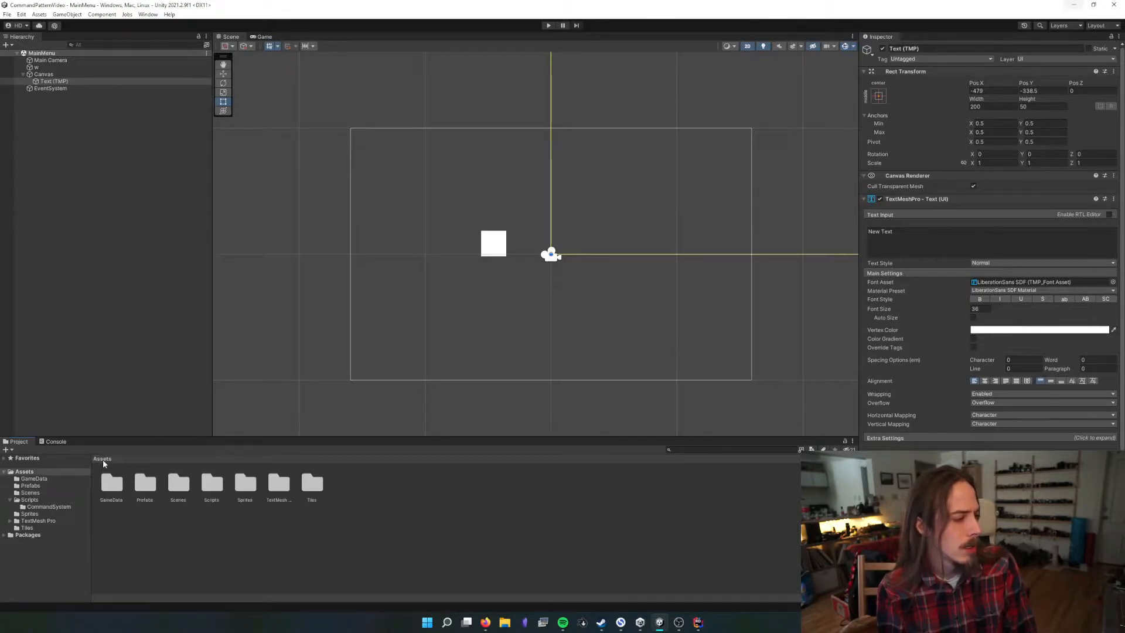
click(293, 485)
double_click(278, 487)
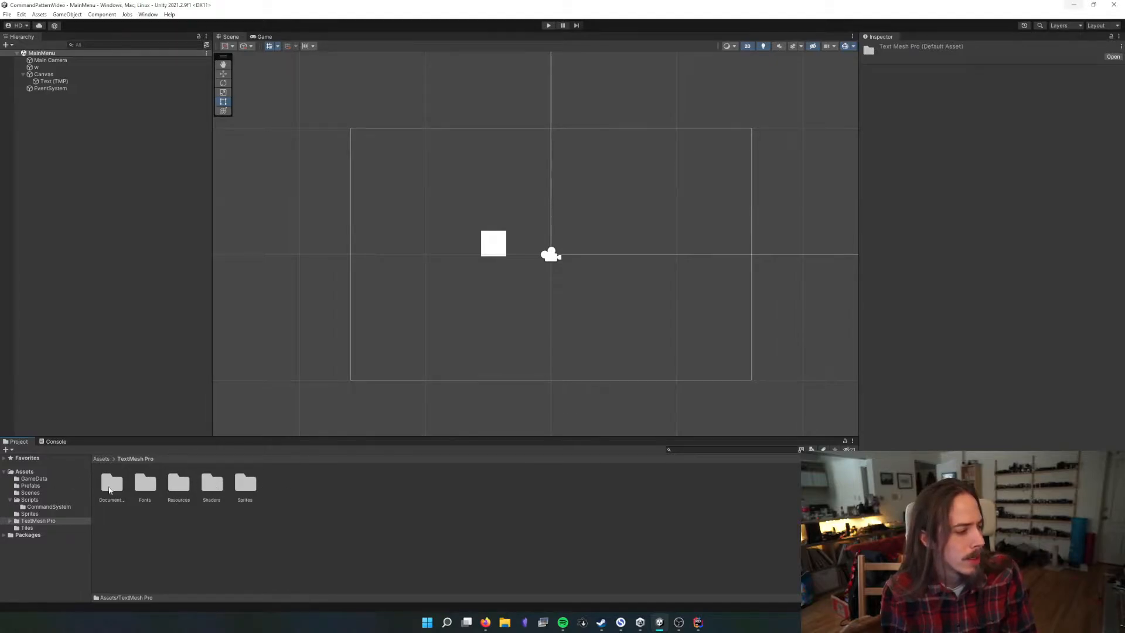
double_click(150, 489)
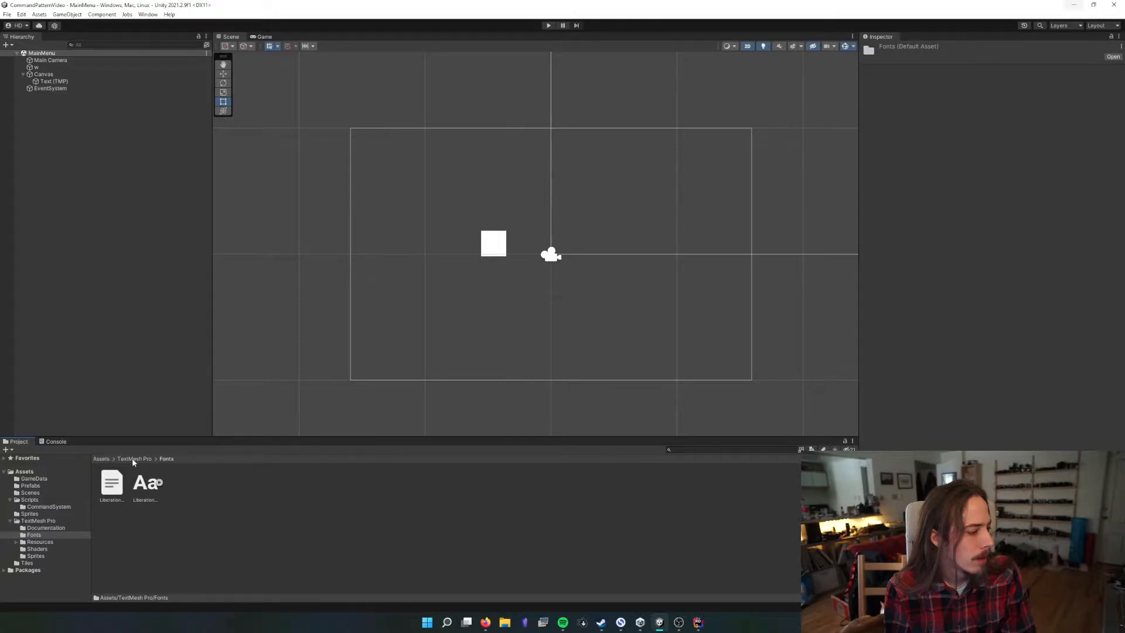
click(101, 458)
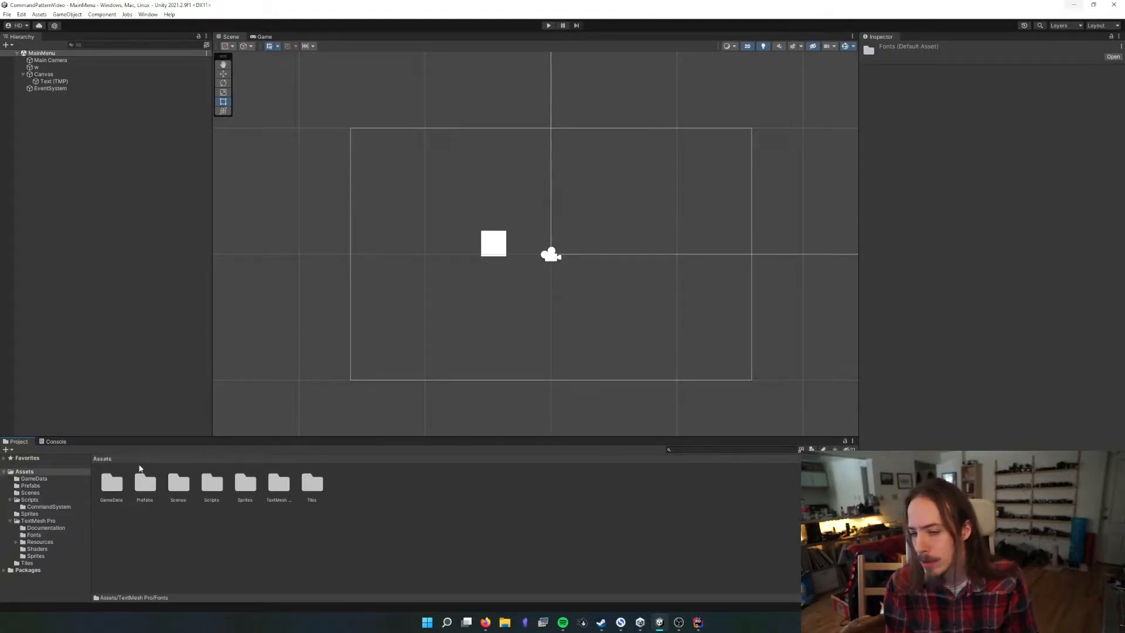
click(268, 487)
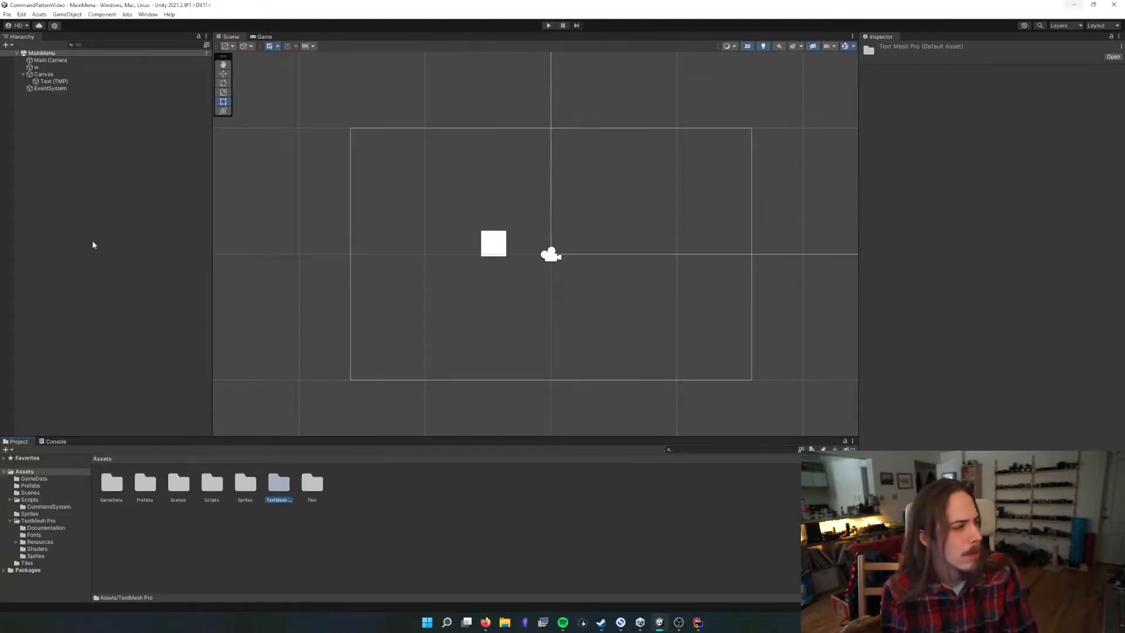
Select the Text (TMP) object, check how it appears in the game view, and return to the scene view
click(67, 82)
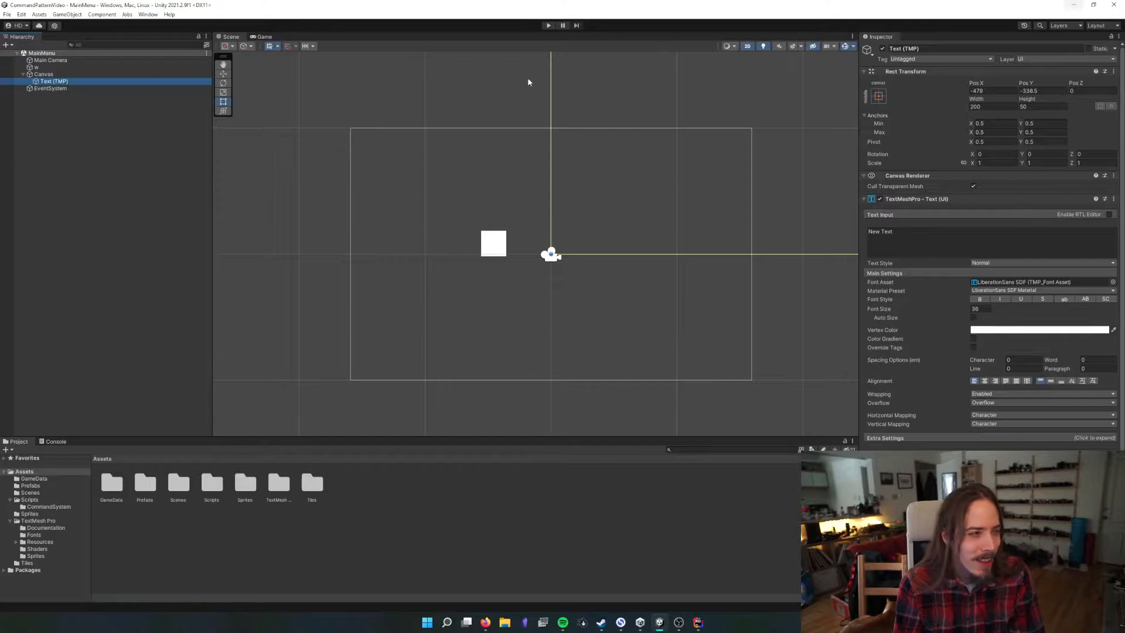
click(264, 37)
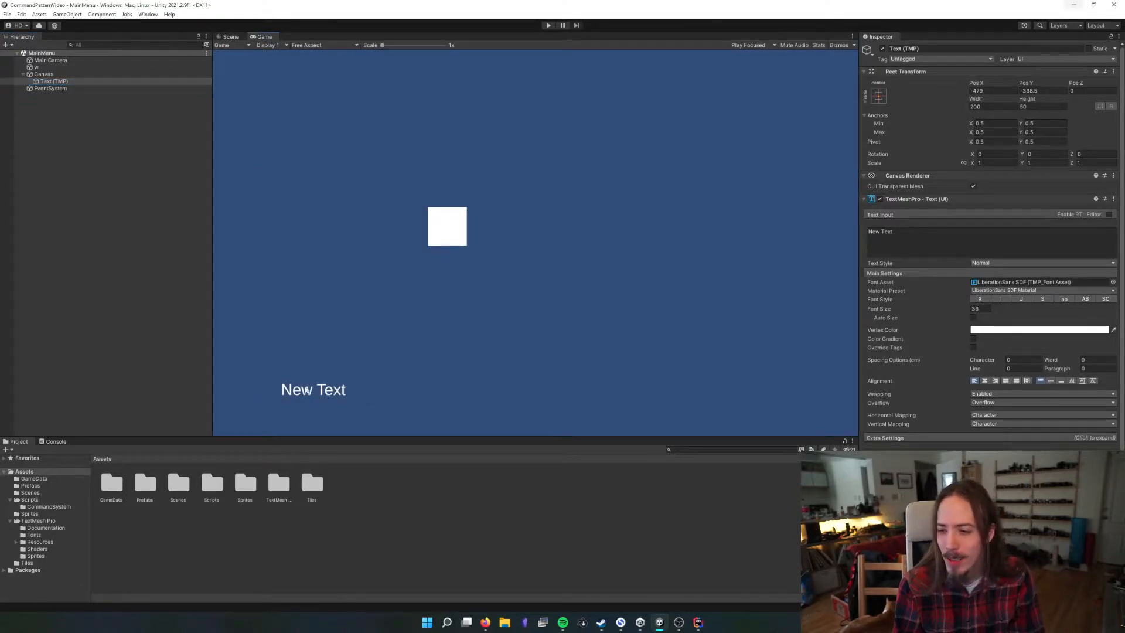
click(232, 36)
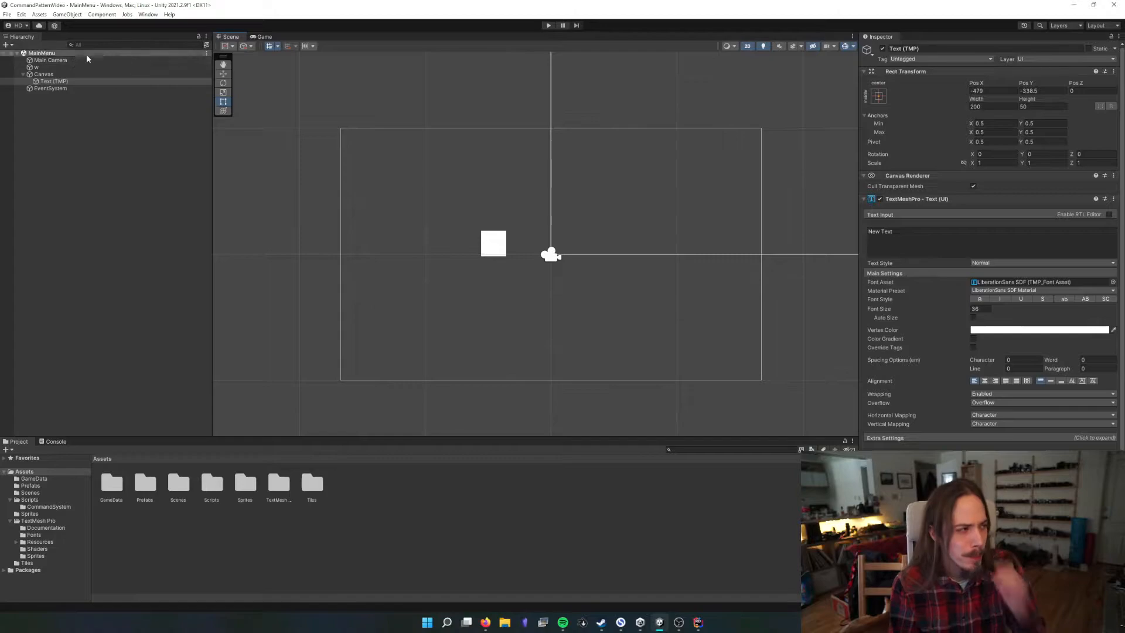
Review the Canvas's UI Scale Mode options, keep Constant Pixel Size, and examine the canvas extents in the scene
click(73, 74)
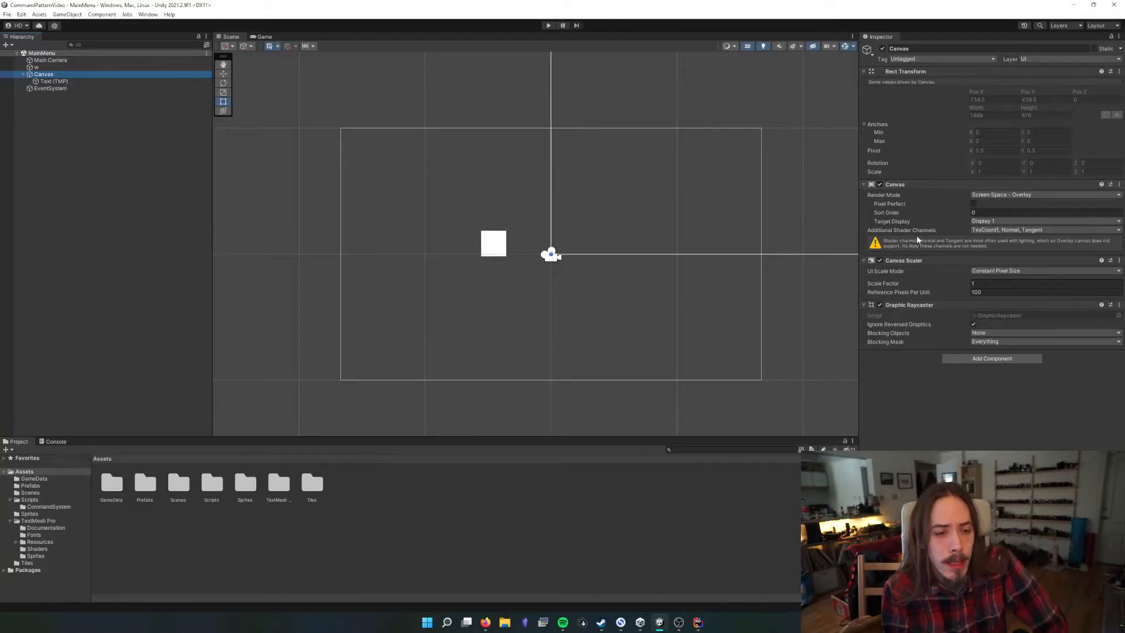
click(1008, 271)
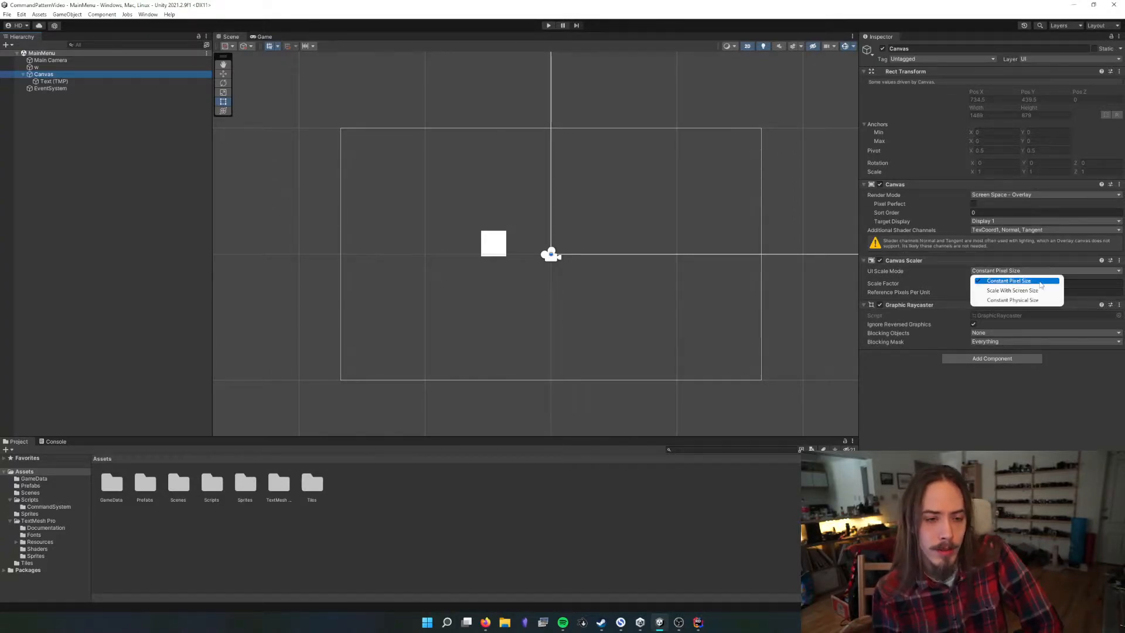
click(1011, 283)
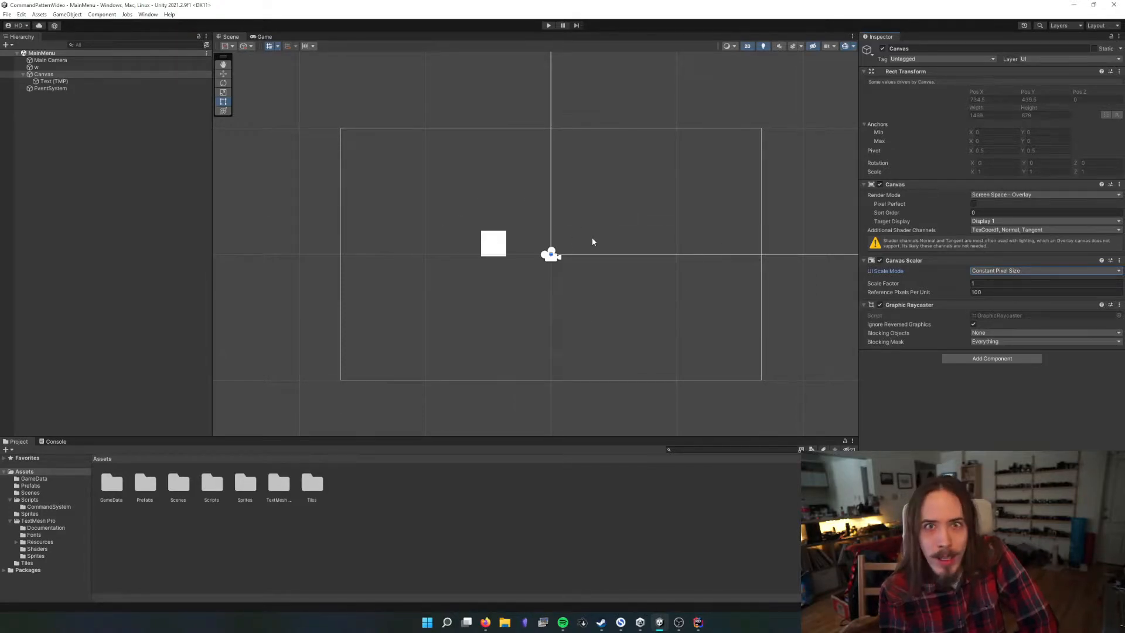
scroll(566, 241, up, 4)
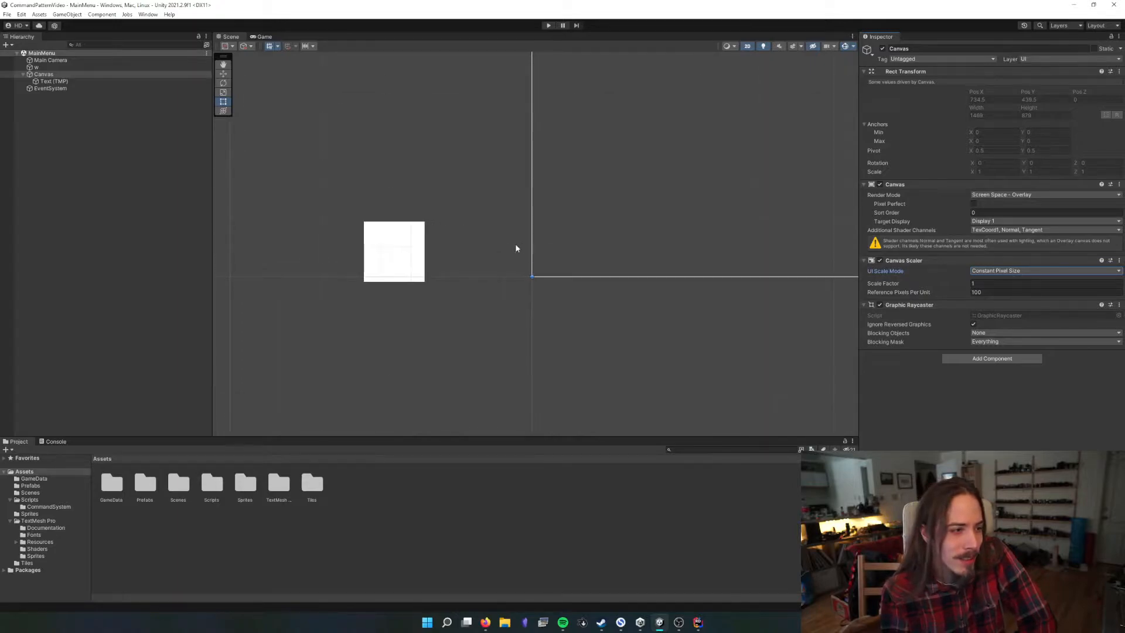
scroll(567, 260, down, 3)
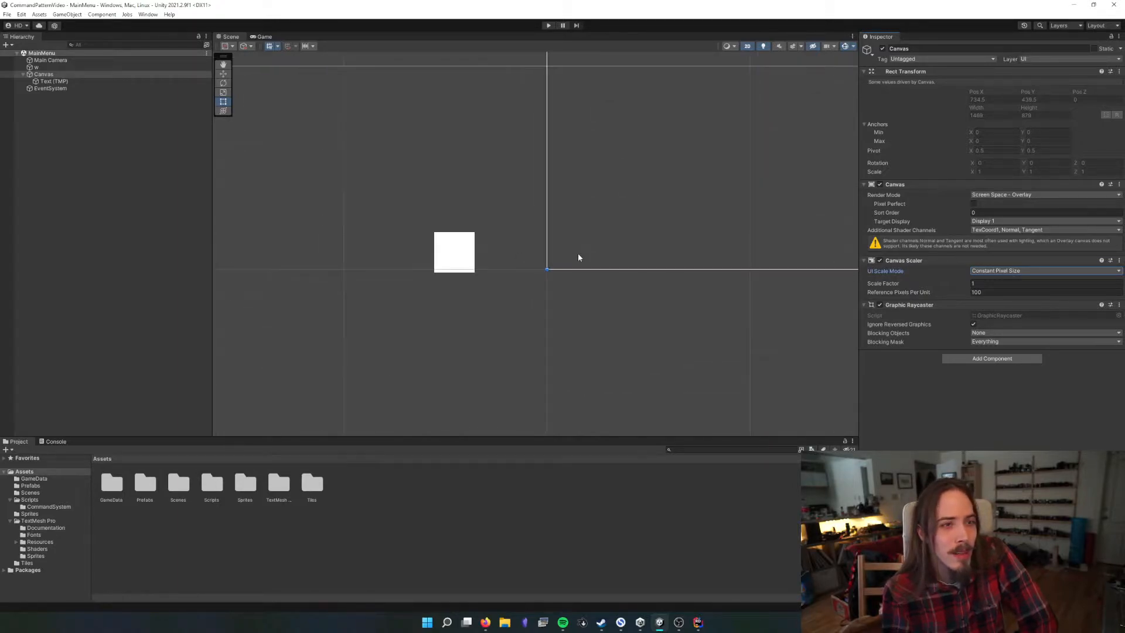
scroll(637, 196, down, 10)
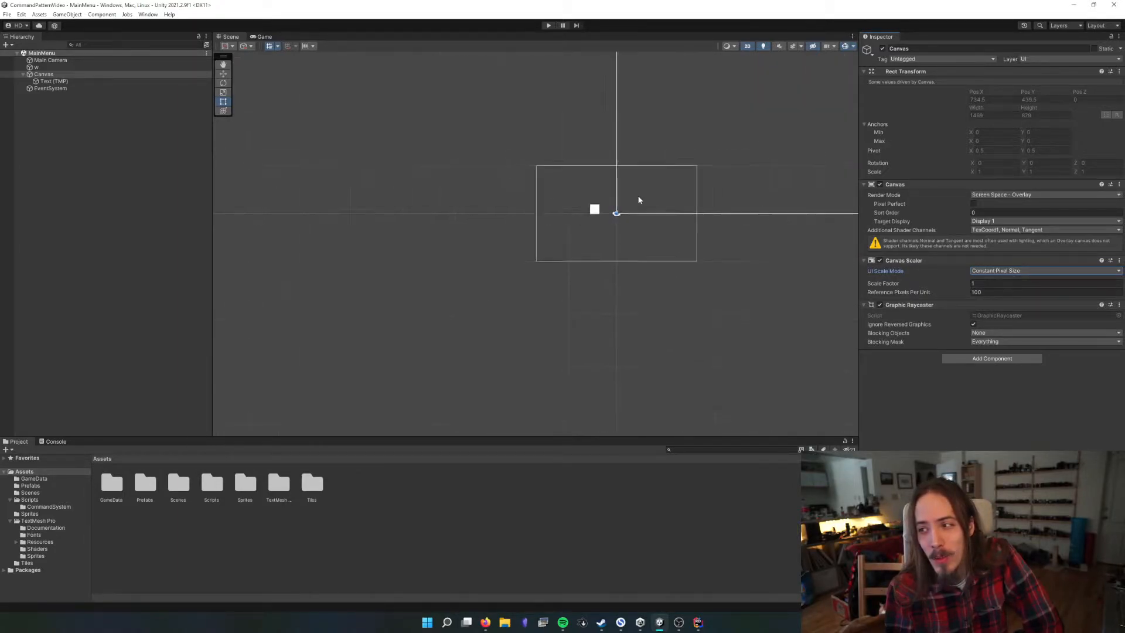
scroll(636, 196, down, 8)
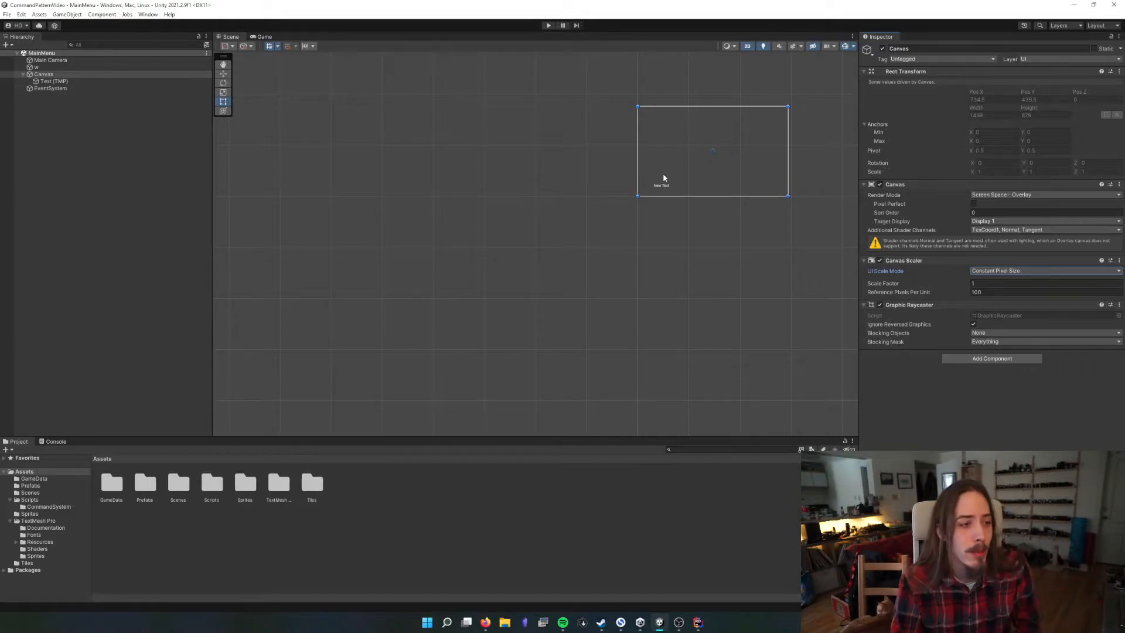
Frame the Text (TMP) object and the w sprite in the scene view to compare their scale and position
click(143, 82)
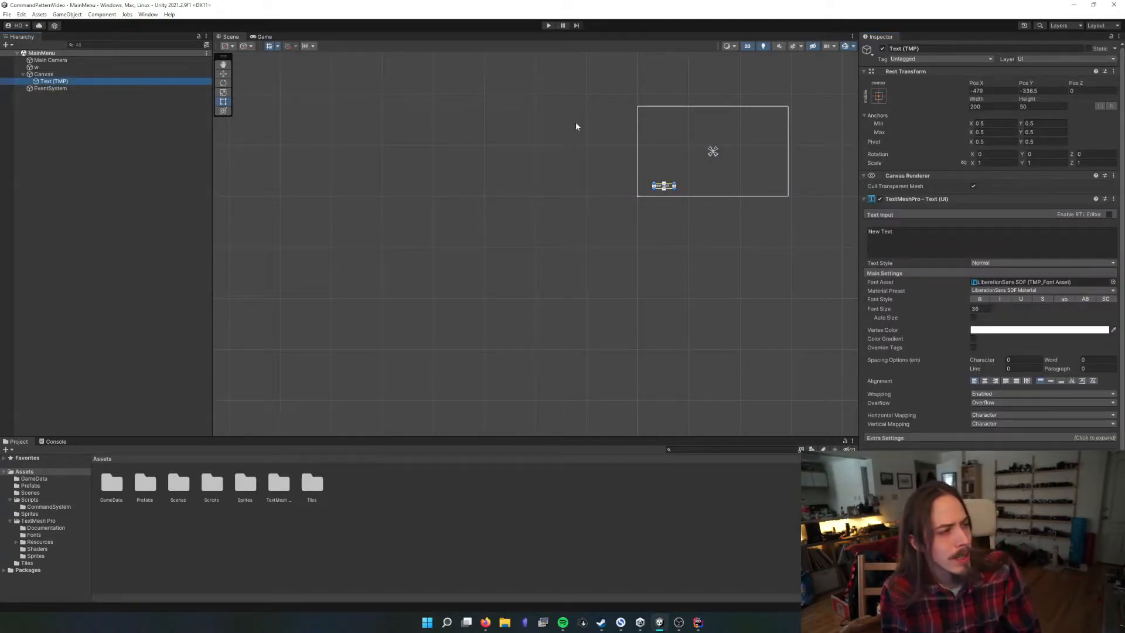
key(f)
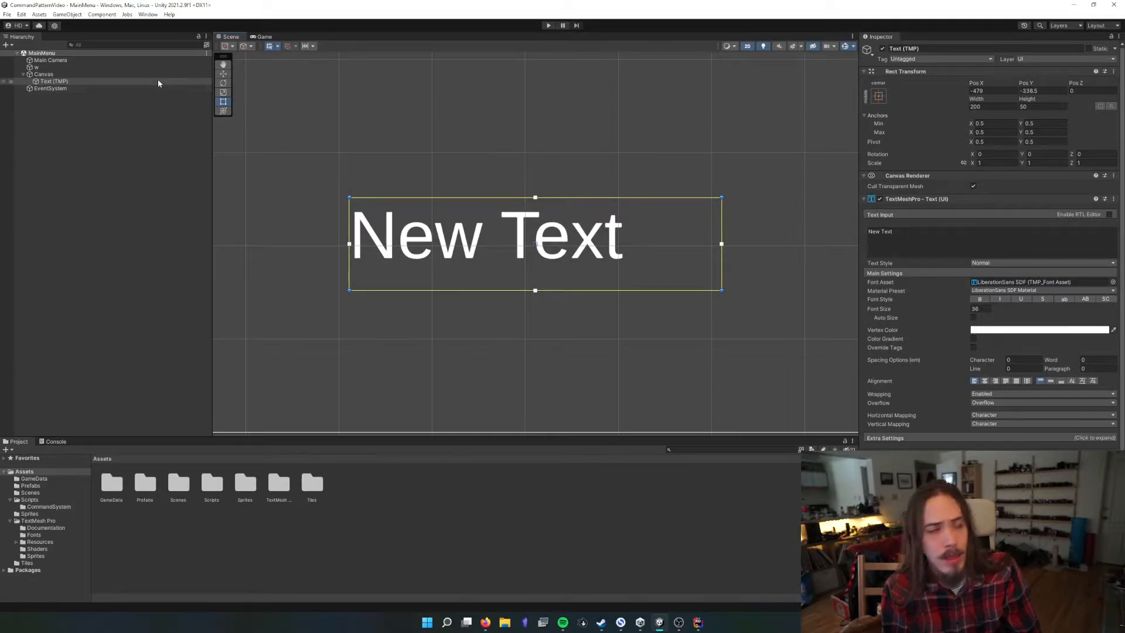
click(111, 68)
key(f)
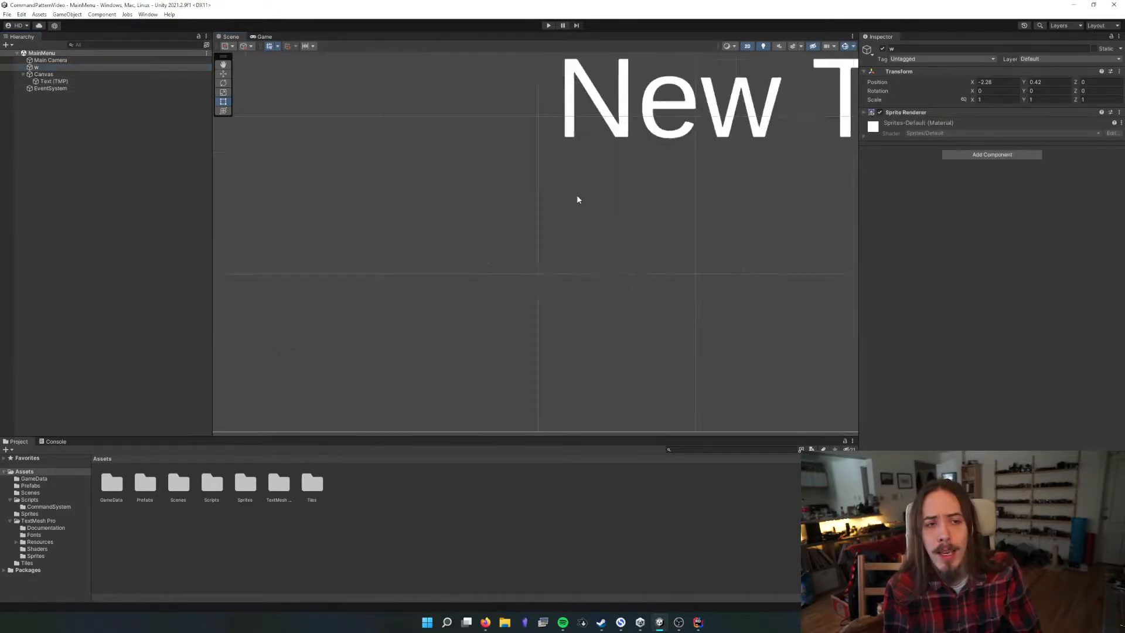
scroll(577, 195, down, 3)
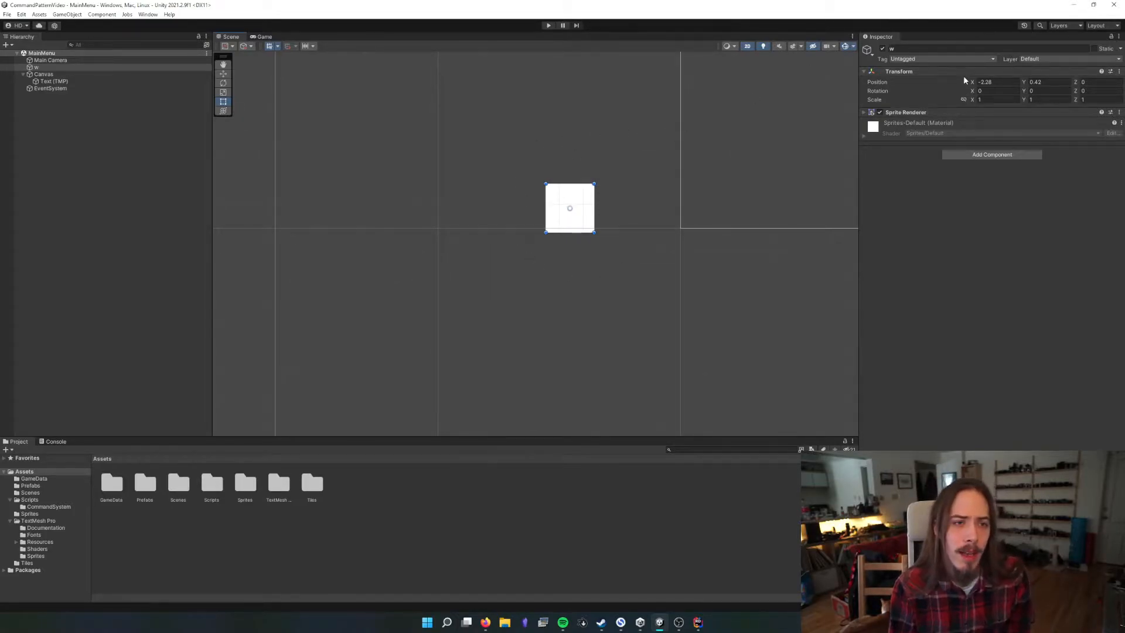
Toggle the UI layer's scene visibility off and on several times to see its effect
click(1062, 25)
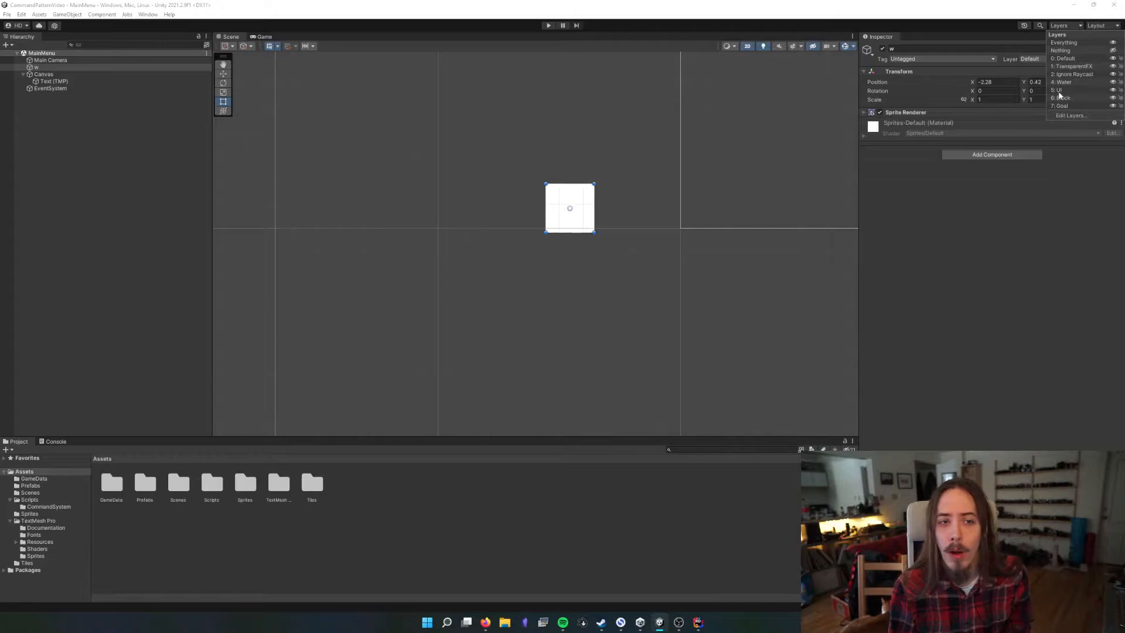
click(1114, 91)
click(1113, 91)
click(1114, 92)
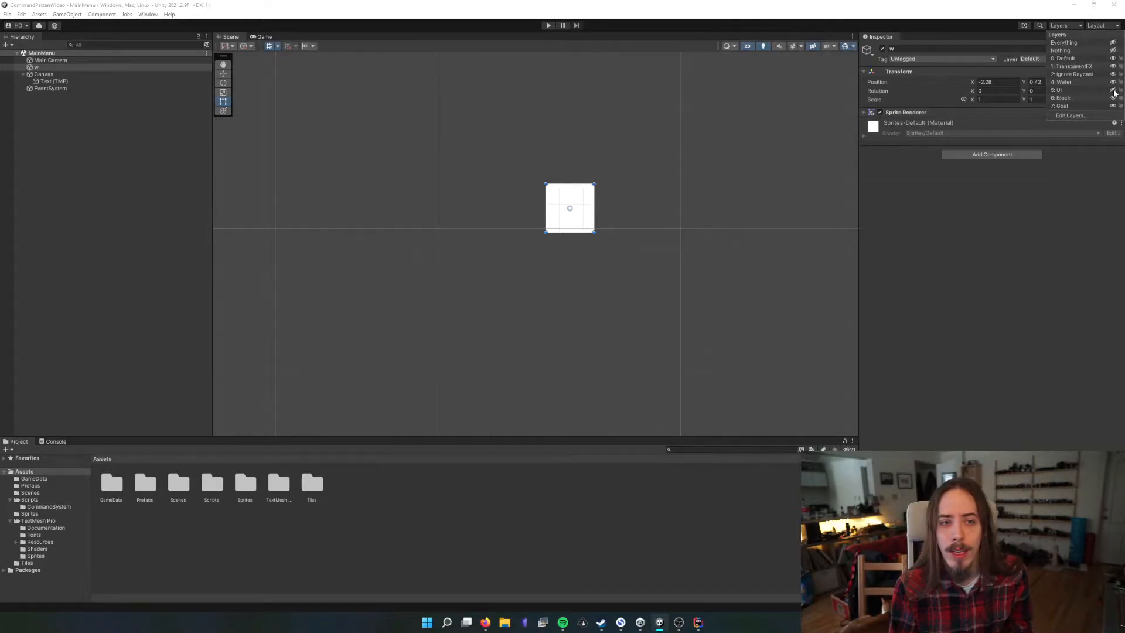
click(1114, 91)
click(1114, 91)
click(1114, 90)
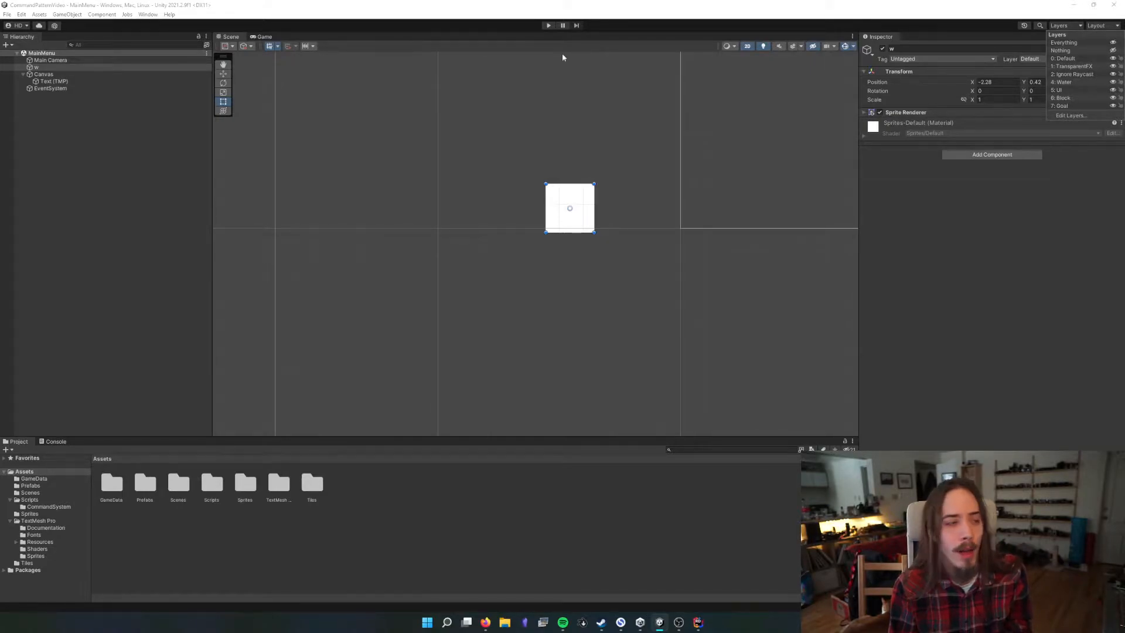
Check the scene around the Canvas with the UI layer hidden, and make the layer visible again
click(64, 75)
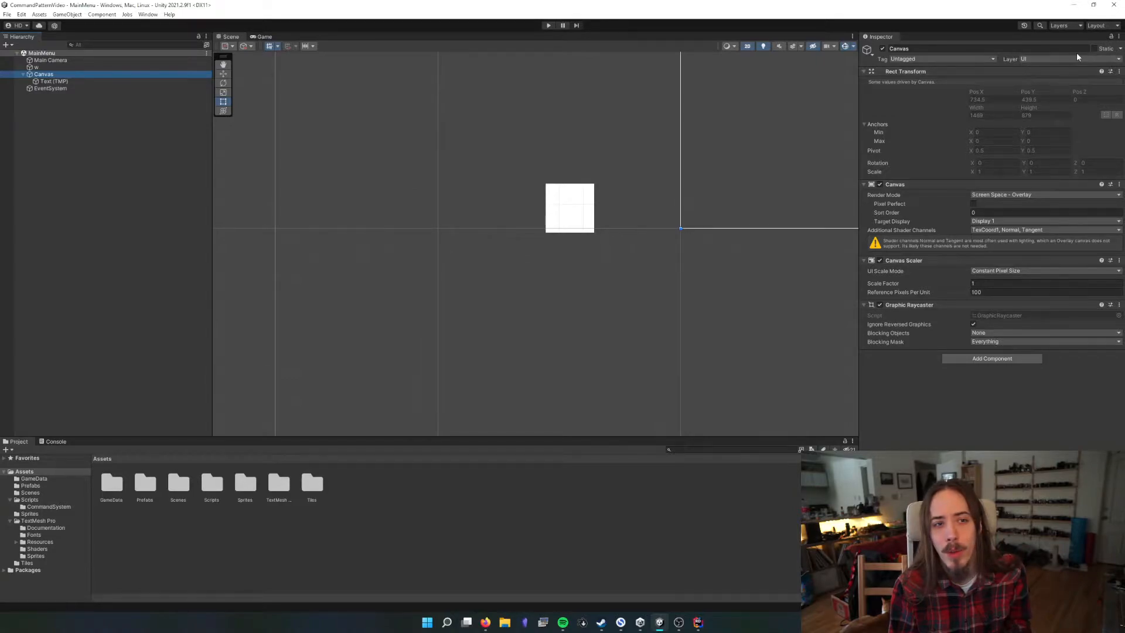
click(1067, 25)
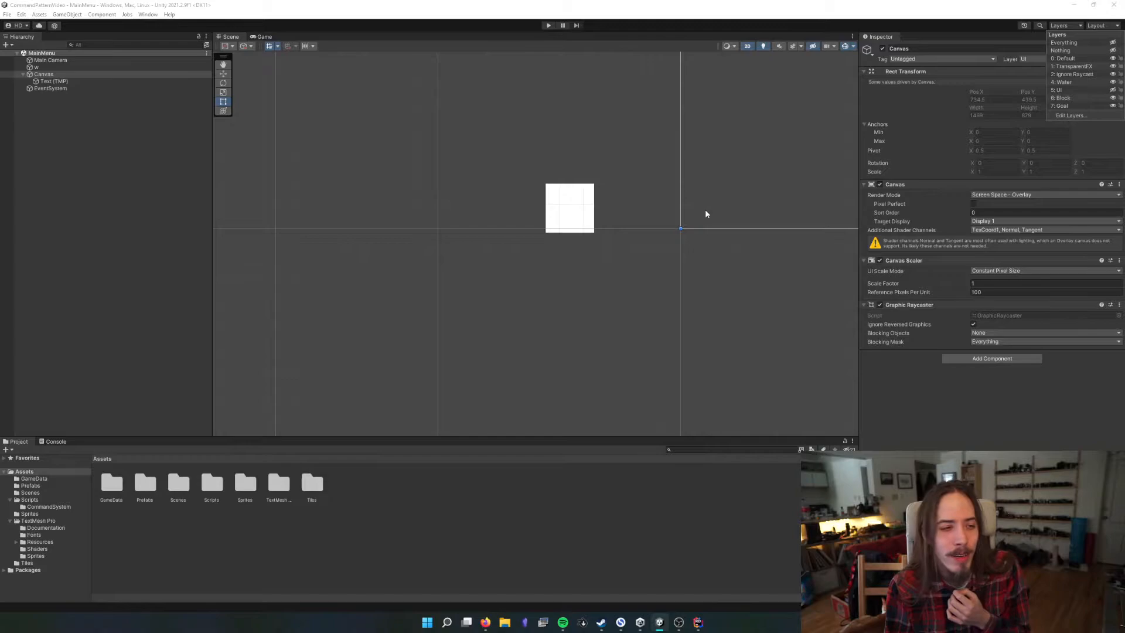
click(631, 281)
scroll(631, 284, down, 3)
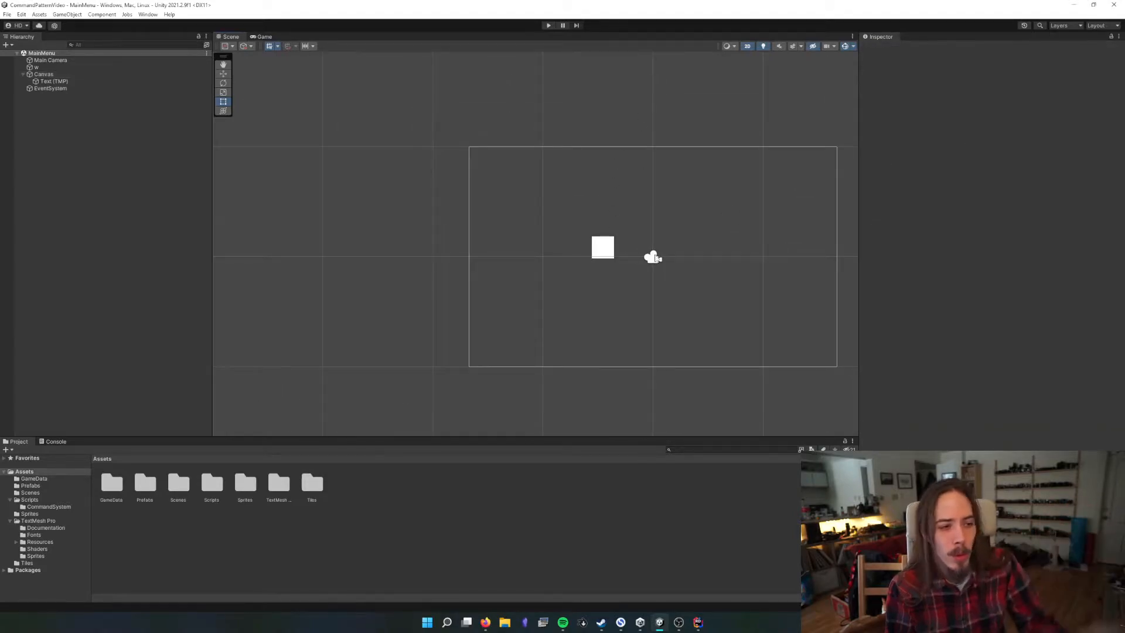
click(1064, 25)
click(1112, 90)
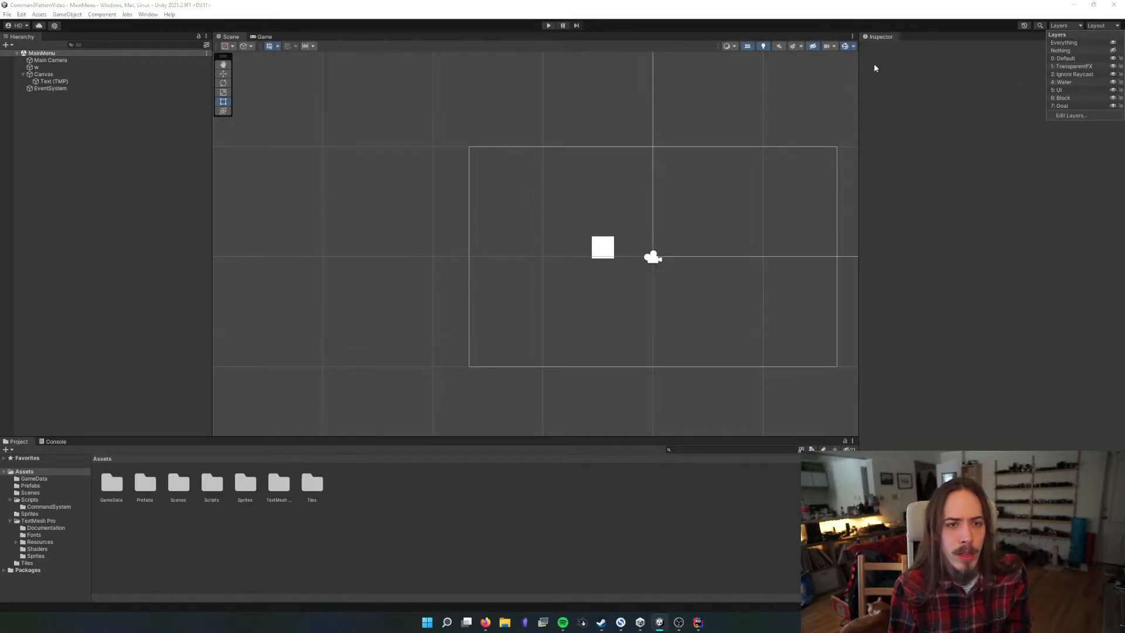
Inspect the Canvas, the w sprite and the framed Text (TMP) object, and collapse the text's TextMeshPro component settings
click(48, 68)
click(51, 74)
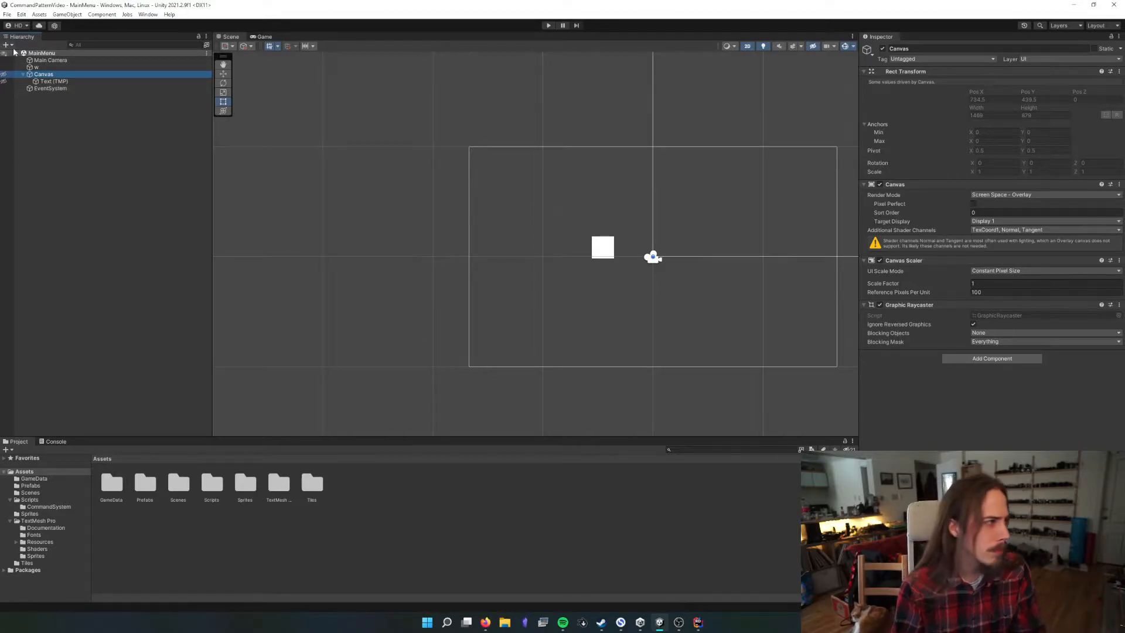
click(598, 251)
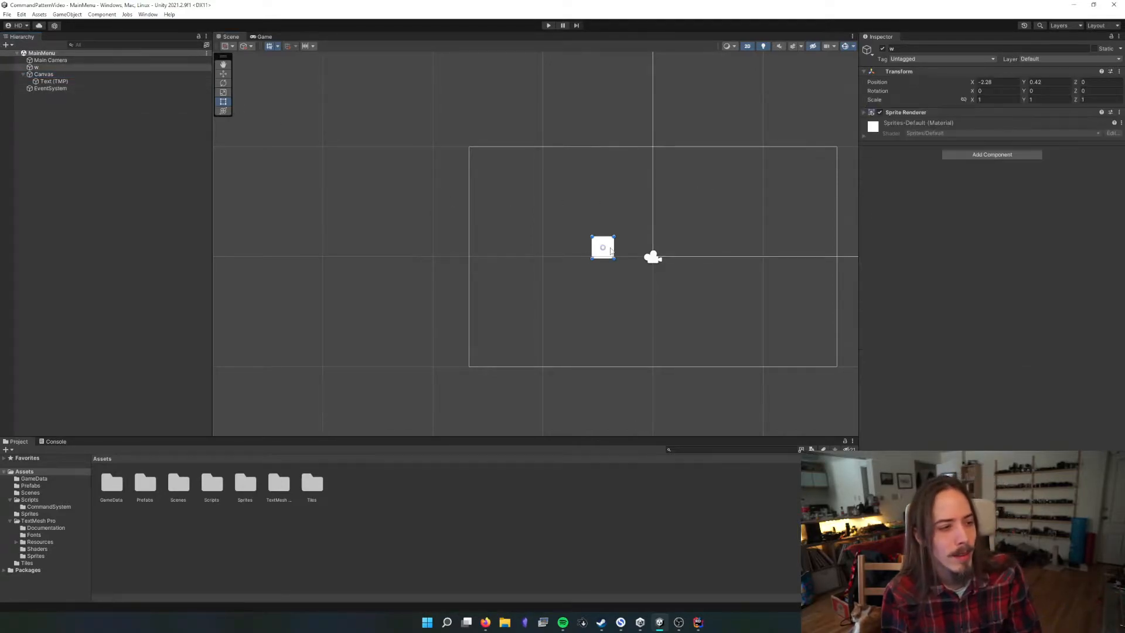
click(82, 81)
key(f)
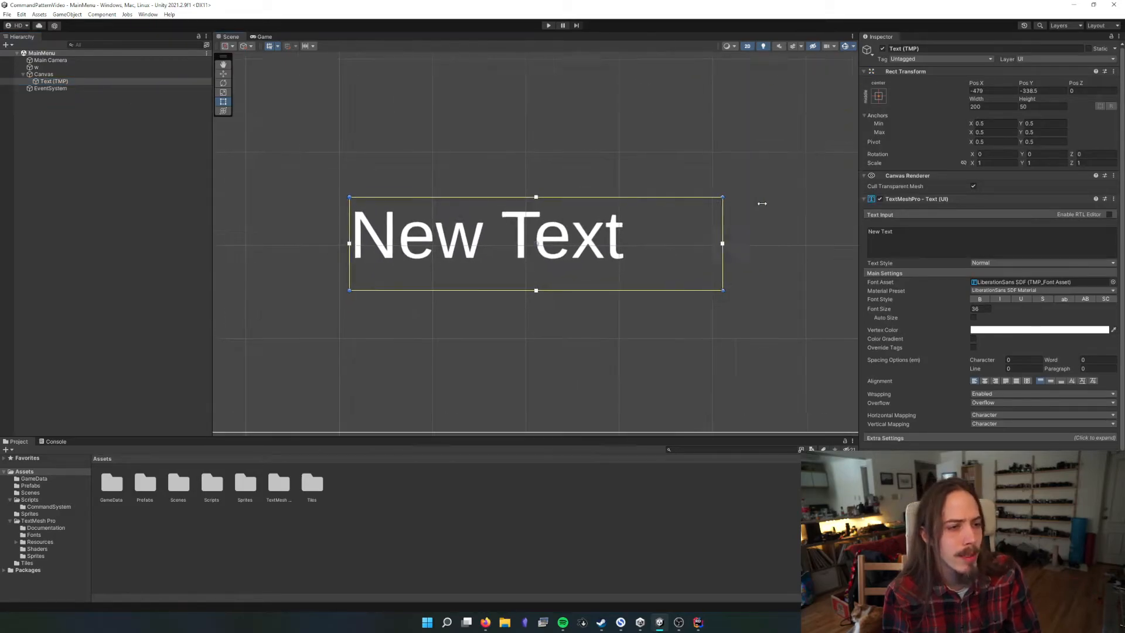
click(977, 200)
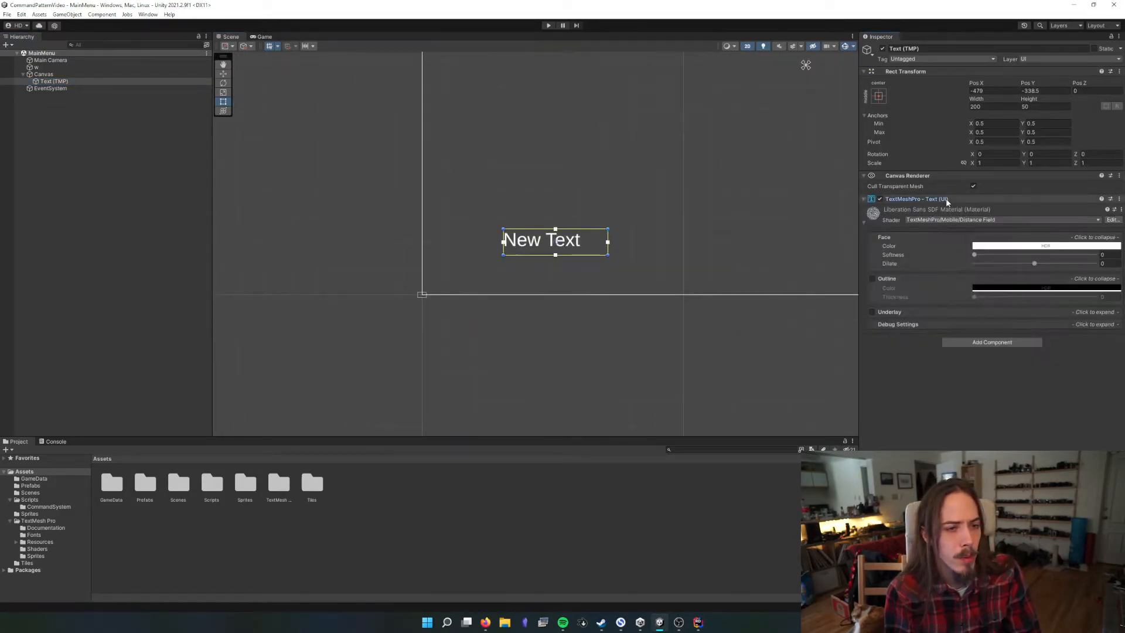
Delete the Text (TMP) object and add a UI Panel under the Canvas
click(60, 83)
key(Delete)
right_click(47, 75)
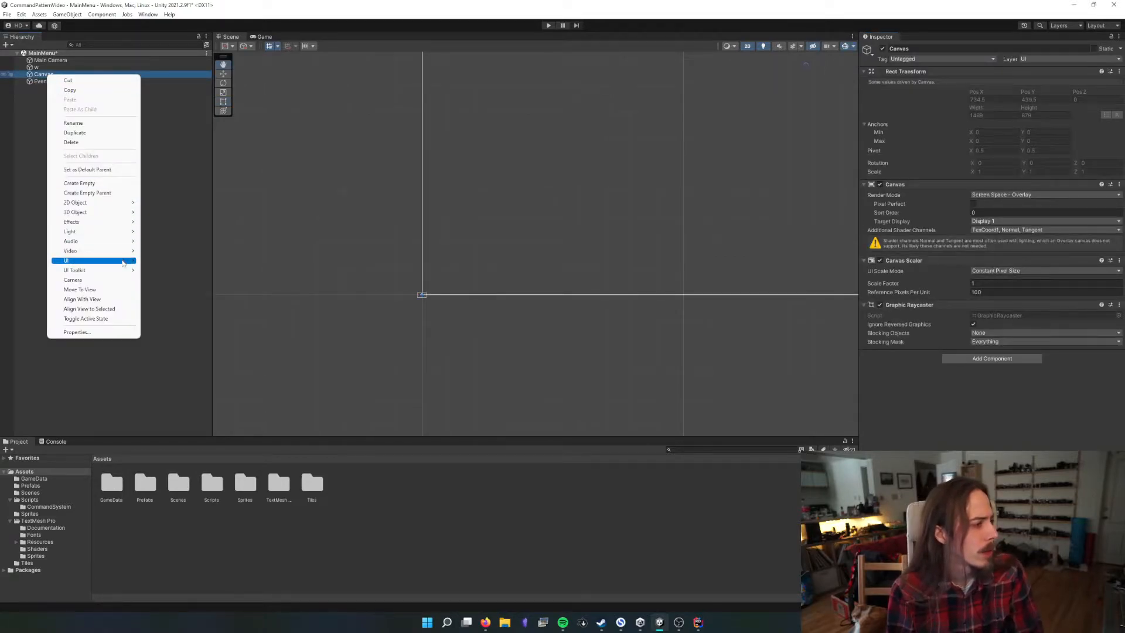
mouse_move(100, 261)
click(193, 289)
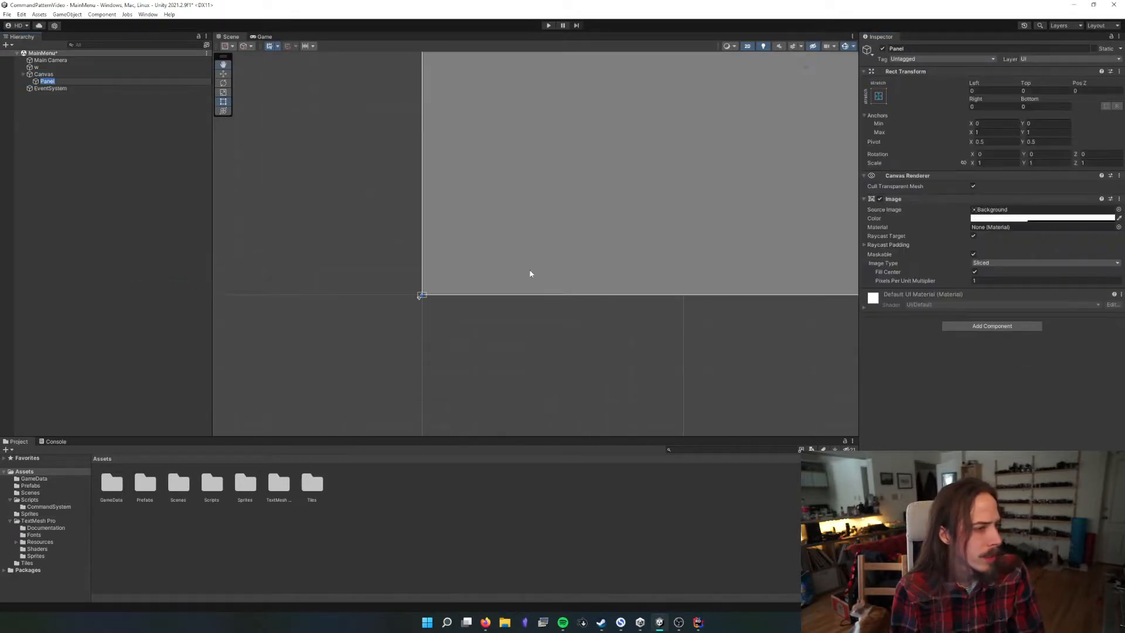
scroll(553, 269, down, 3)
scroll(553, 269, down, 2)
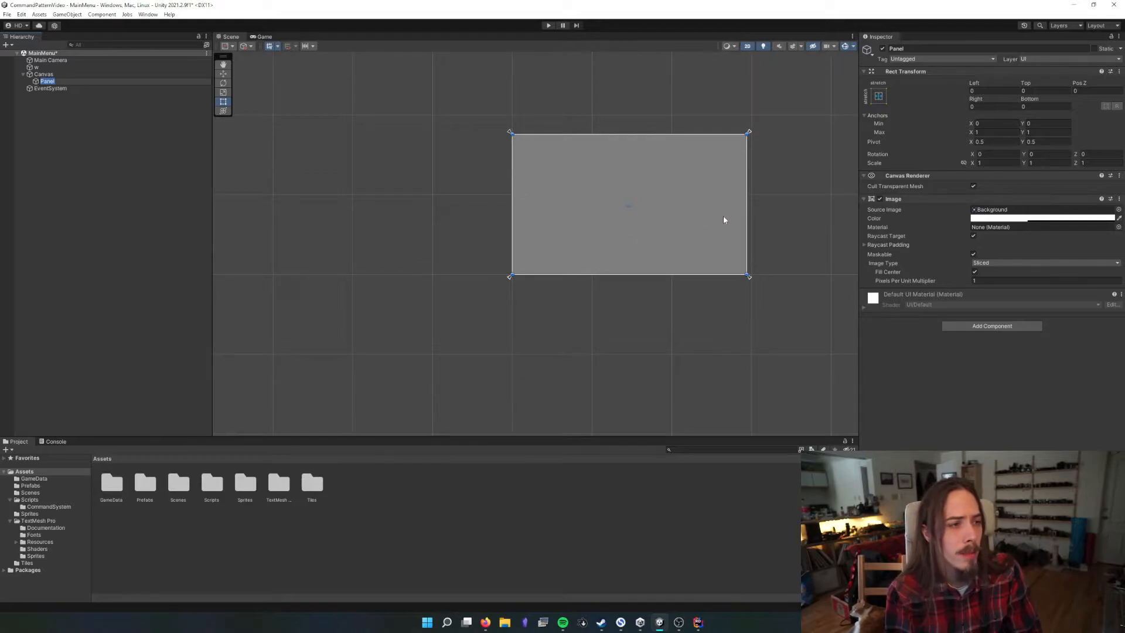
middle_drag(713, 220, 683, 231)
scroll(683, 230, up, 2)
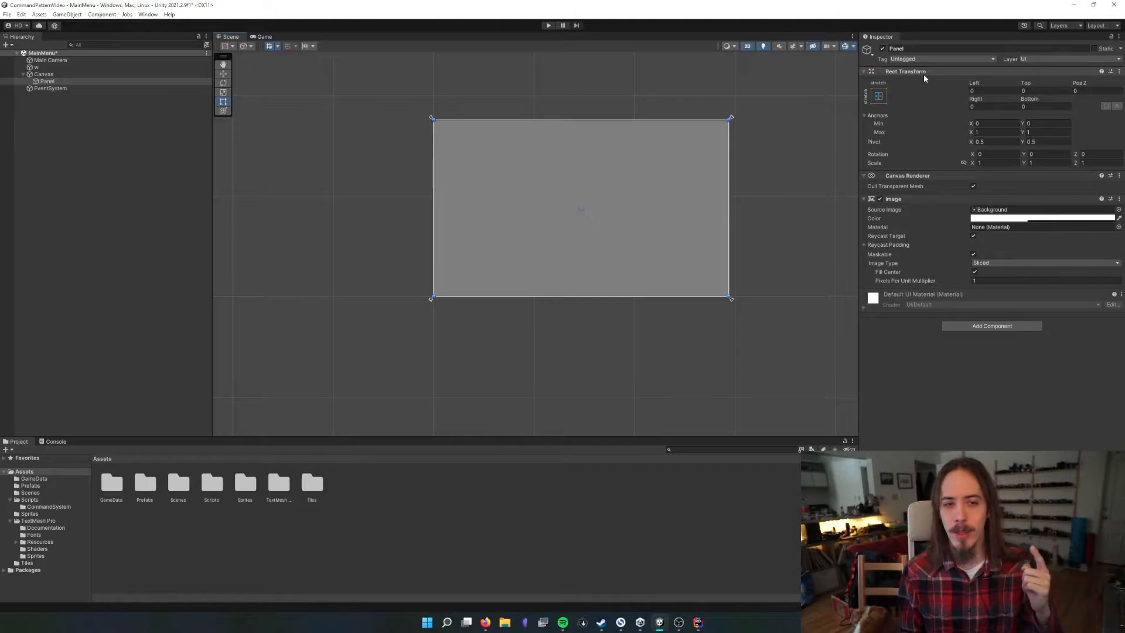
Try a Pos Z offset and the middle-center anchor preset on the Panel, restoring Pos Z 0 and stretch anchors both ways
mouse_move(1078, 83)
mouse_down()
mouse_move(1066, 84)
mouse_move(1085, 85)
mouse_up()
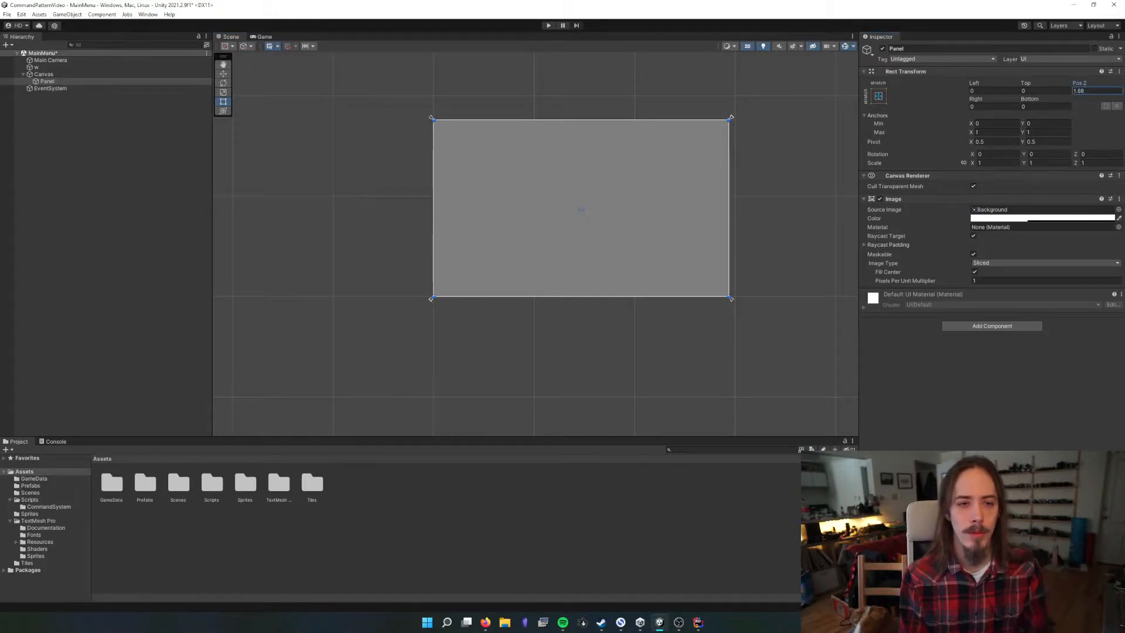
text(0)
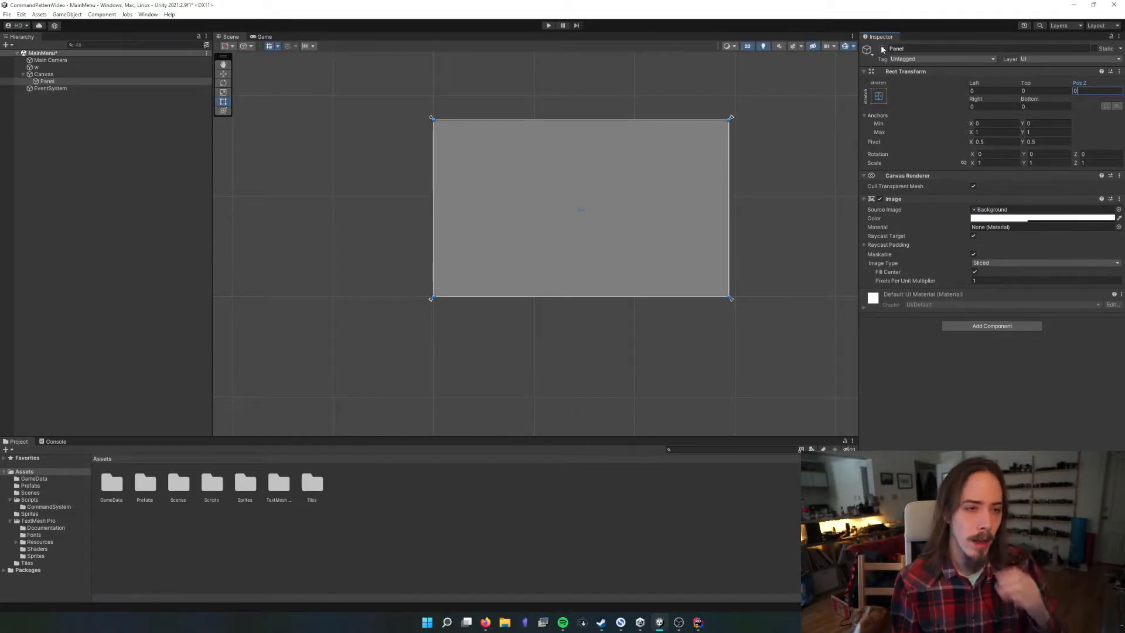
click(878, 96)
click(931, 184)
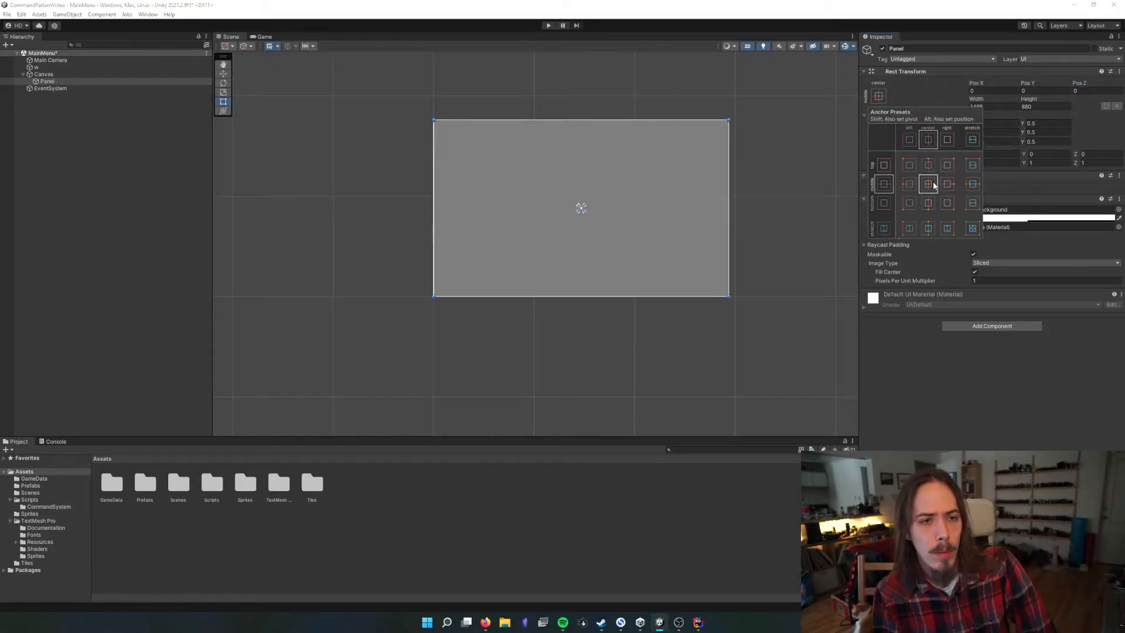
click(875, 99)
click(1041, 91)
click(1040, 106)
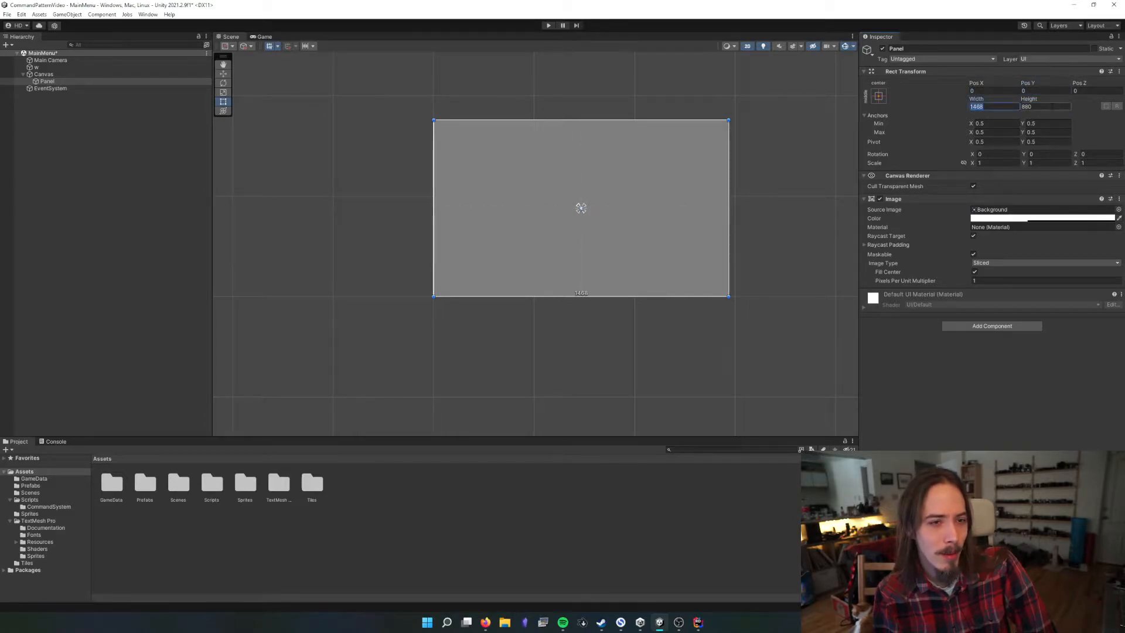
click(878, 97)
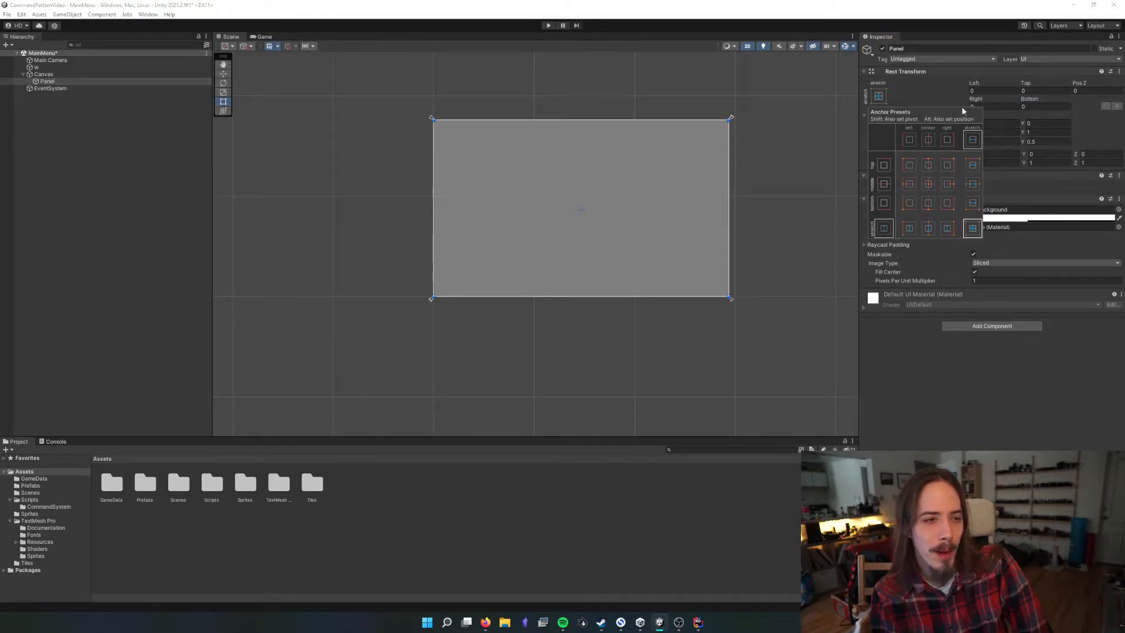
click(972, 228)
Try a Right offset of -110.6 on the Panel, and reset its Left and Right offsets to 0
click(991, 106)
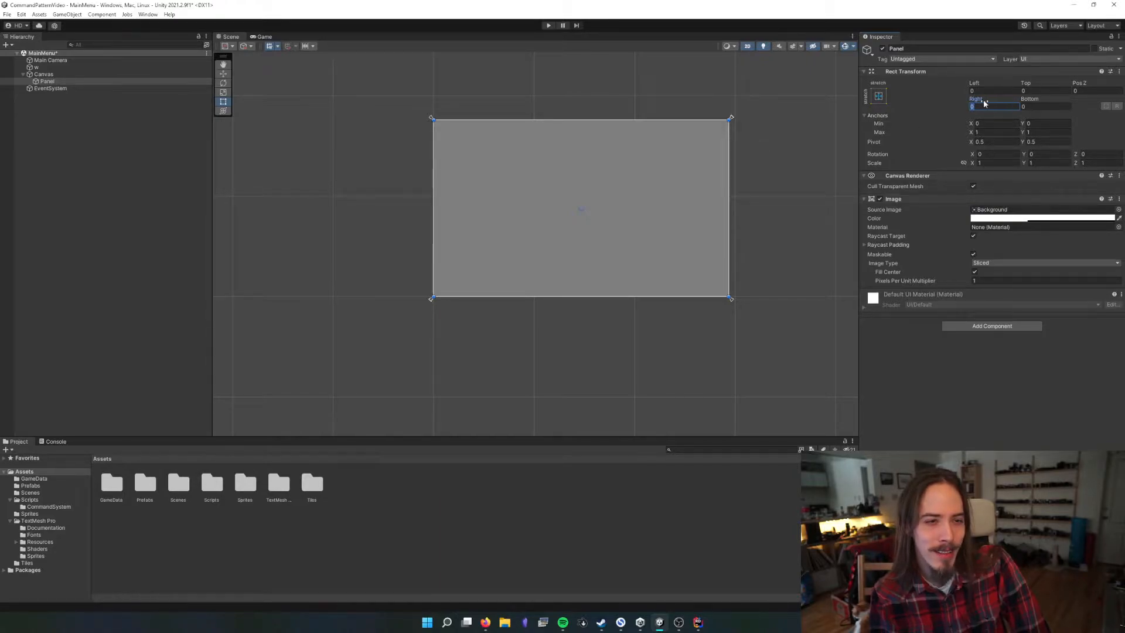
drag(984, 101, 933, 103)
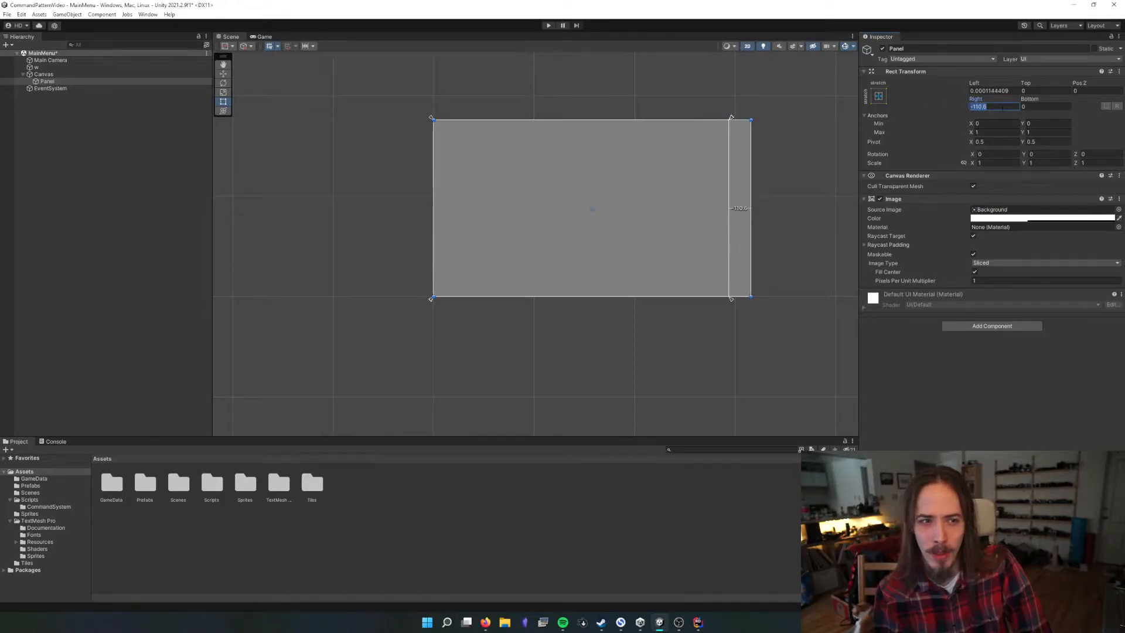
text(0)
key(Return)
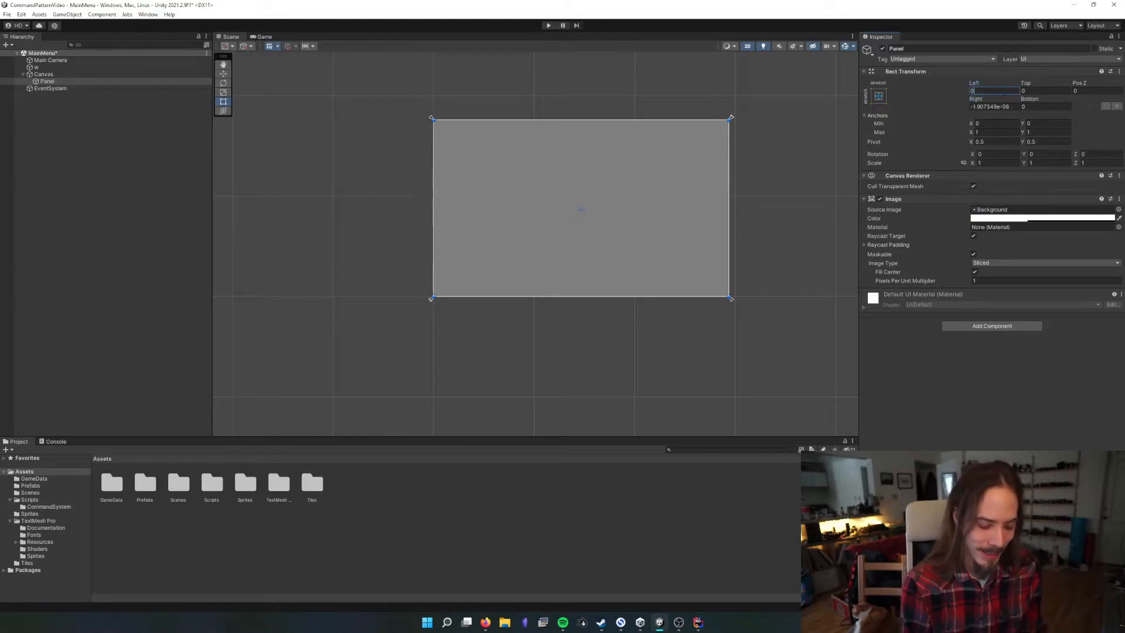
click(1014, 106)
text(0)
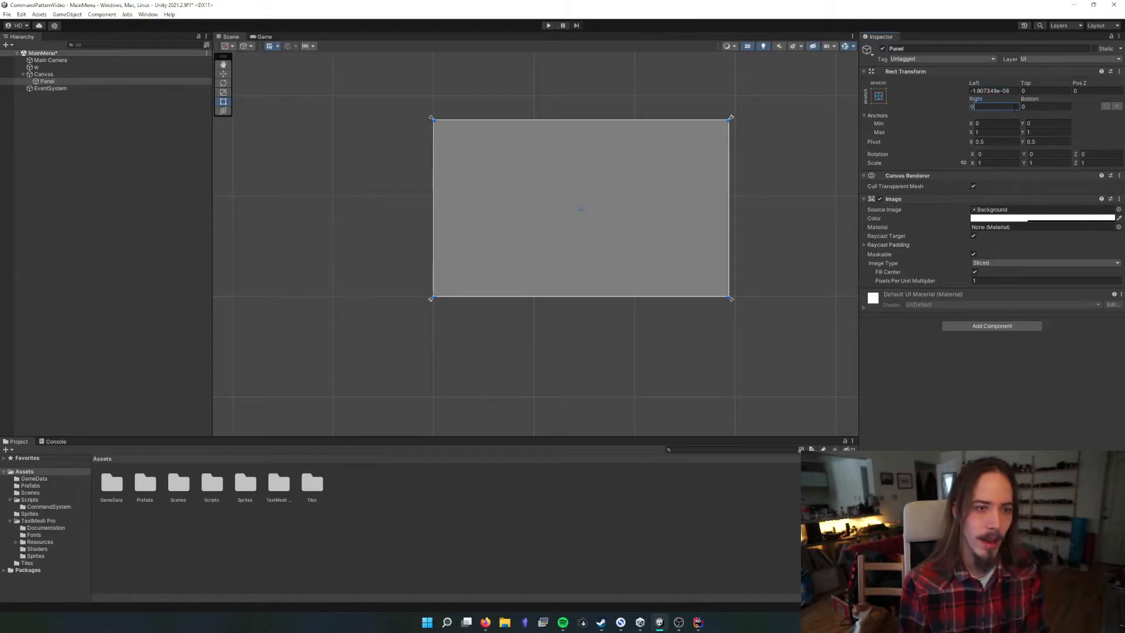
Set the Panel's Left offset to 0 and examine how its stretch anchors sit at the Canvas corners
click(1013, 91)
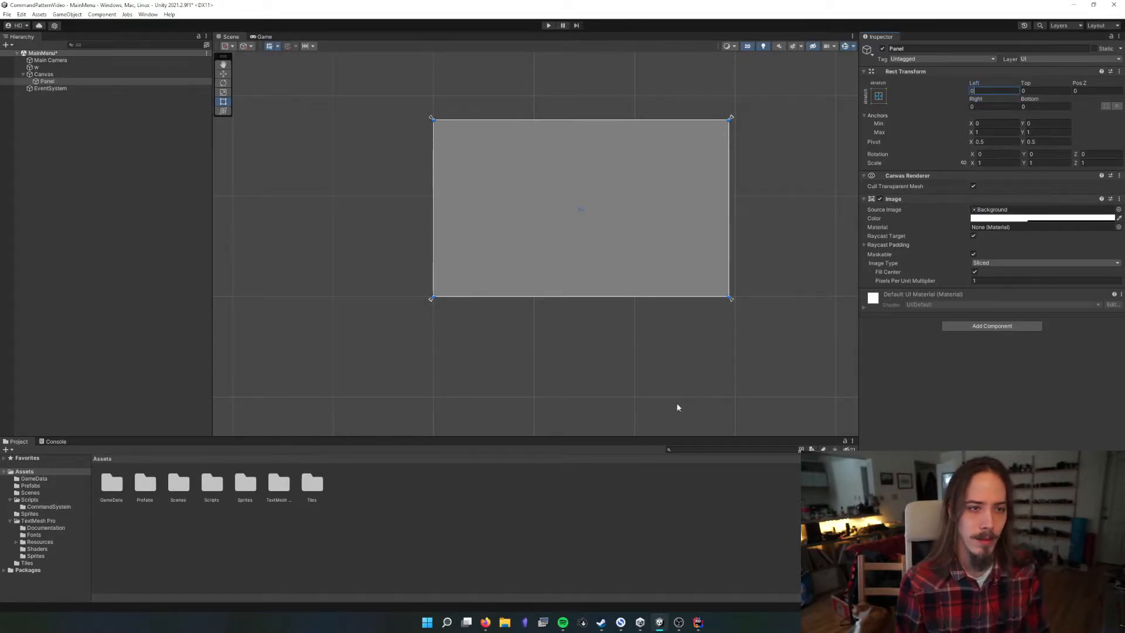
click(627, 328)
click(606, 248)
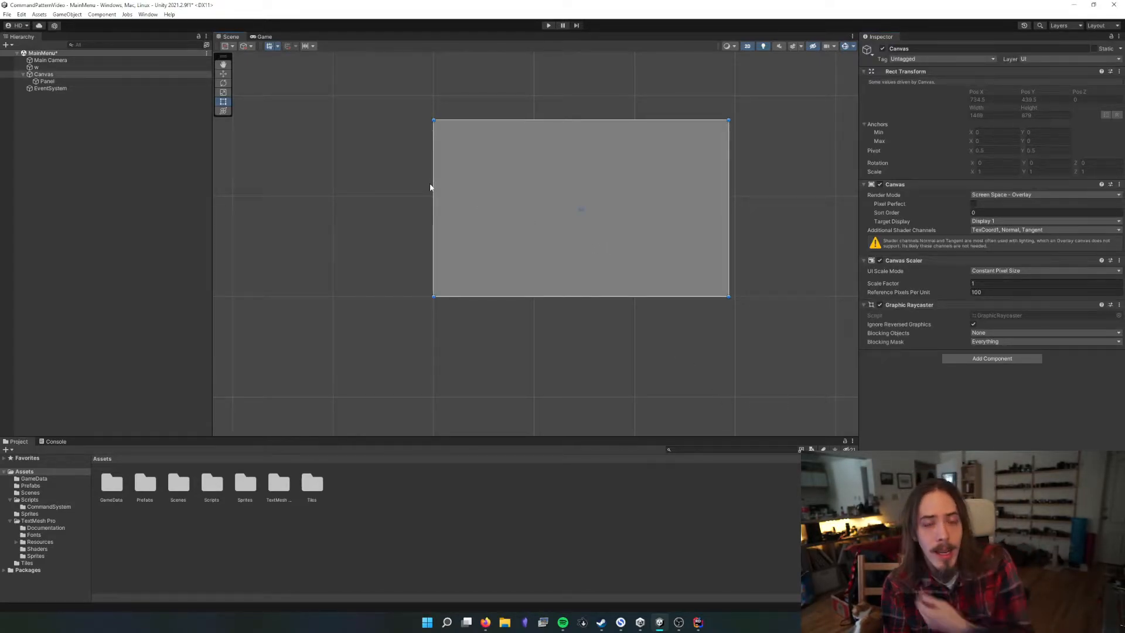
click(199, 81)
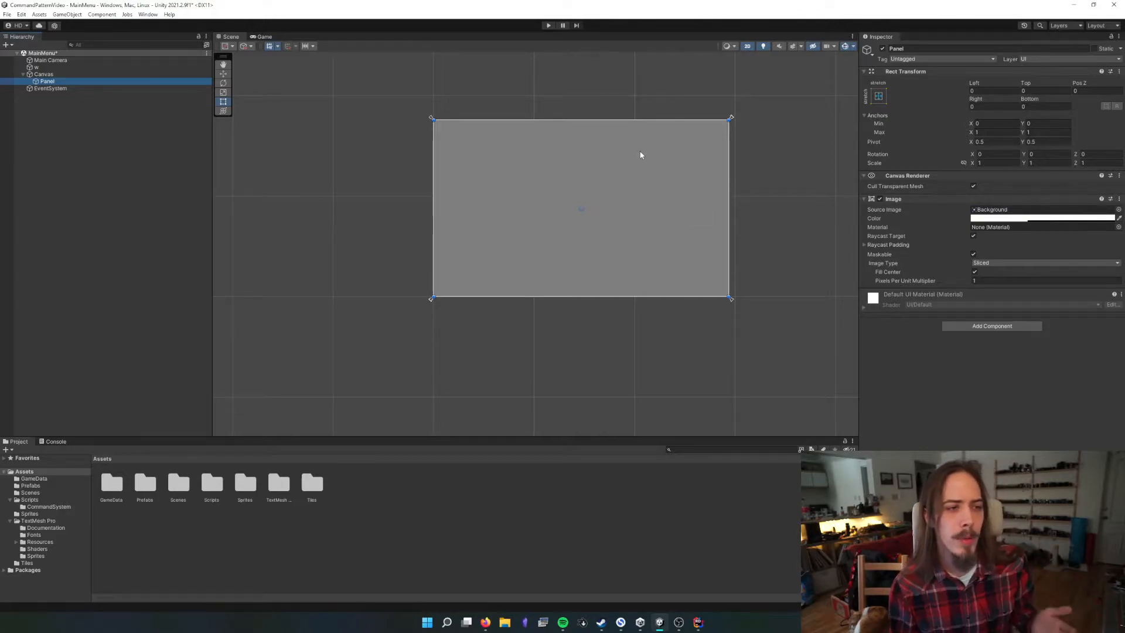
scroll(424, 118, up, 4)
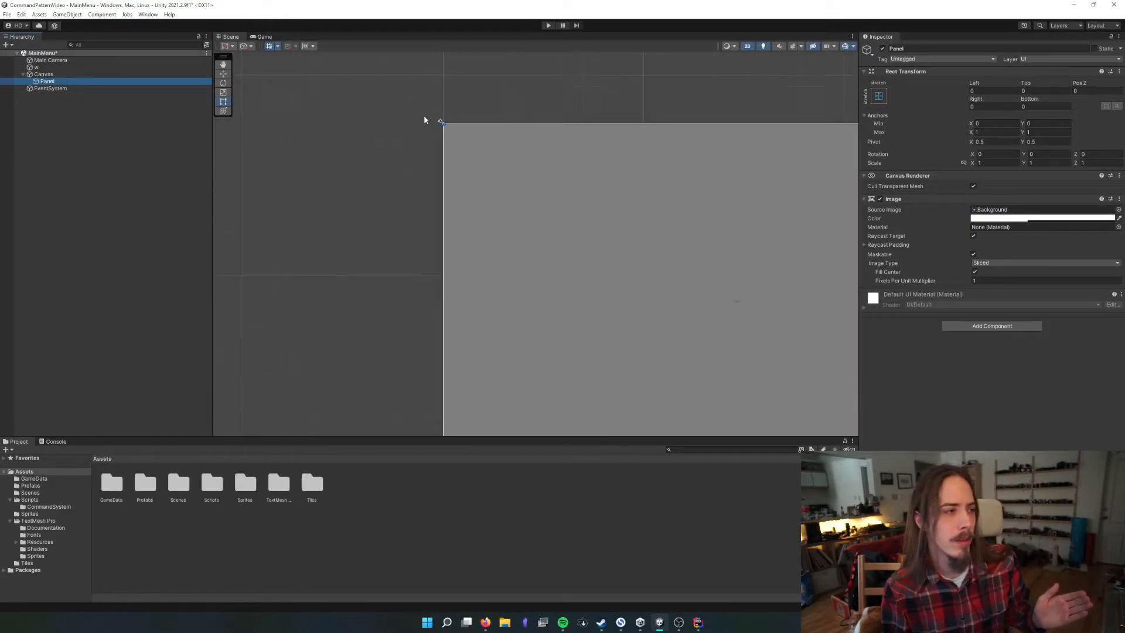
scroll(425, 119, down, 4)
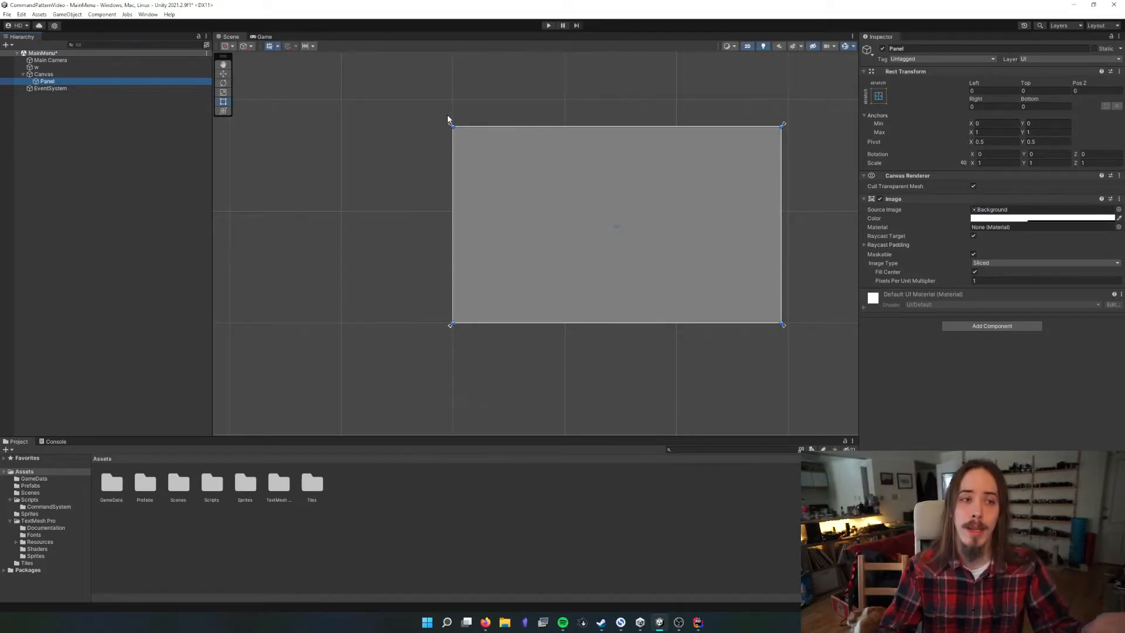
Apply the middle-center anchor preset to the Panel and examine its anchor point at the Canvas center
click(878, 96)
click(929, 184)
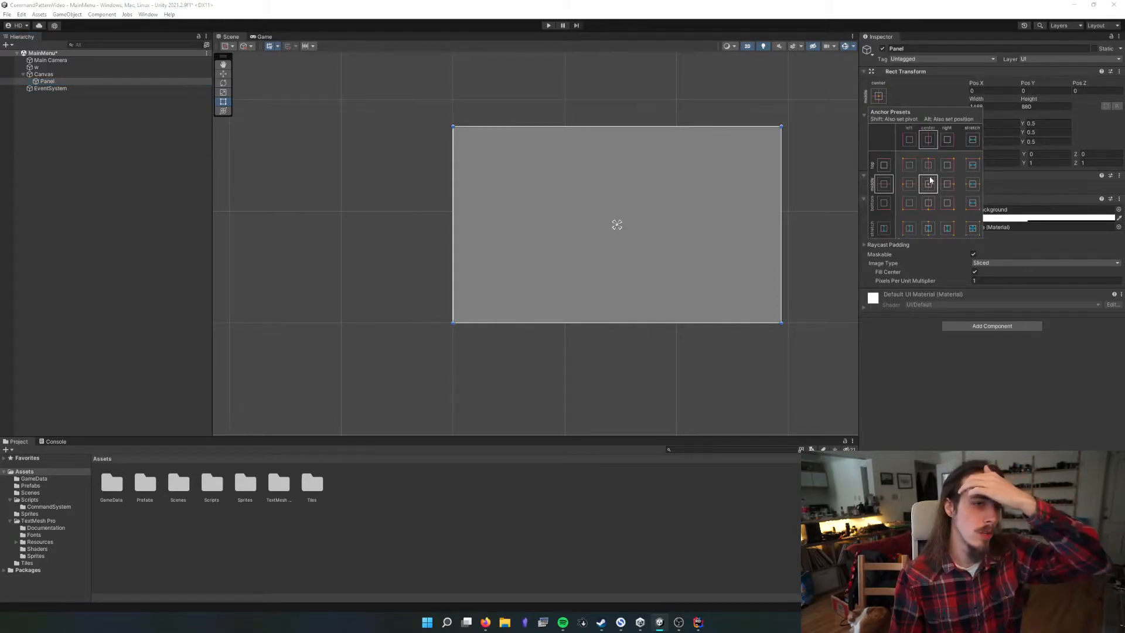
scroll(669, 232, up, 5)
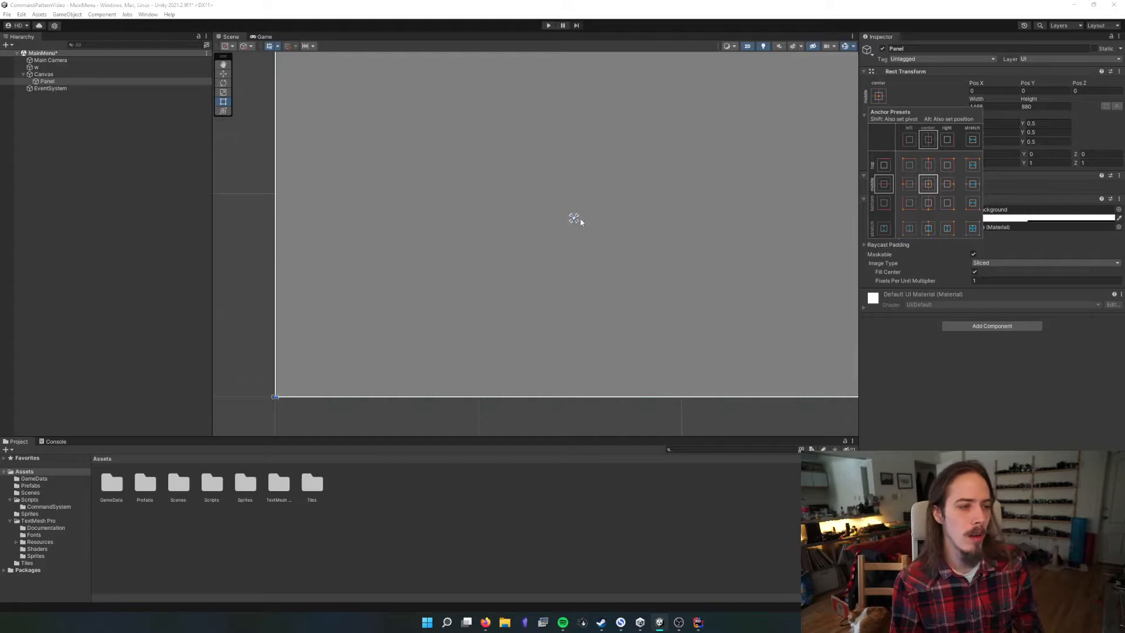
click(976, 356)
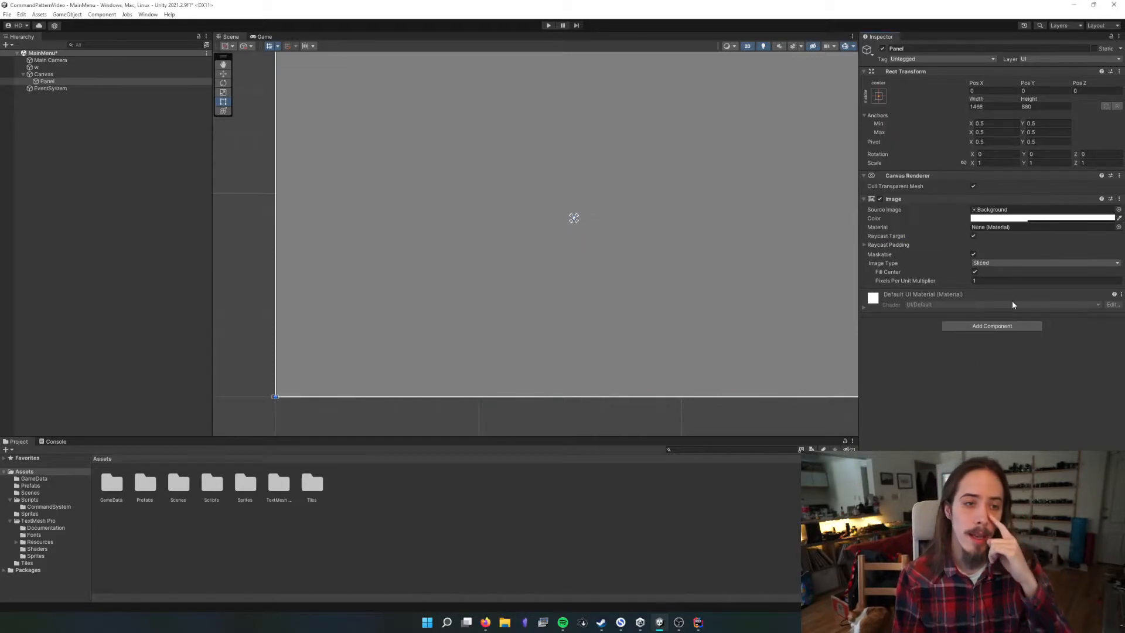
Try offsetting the Panel from its center anchor, first with Pos X -73.42, and finally with Pos X -48.1 and Pos Y 178.2
drag(977, 82, 933, 160)
scroll(512, 240, up, 3)
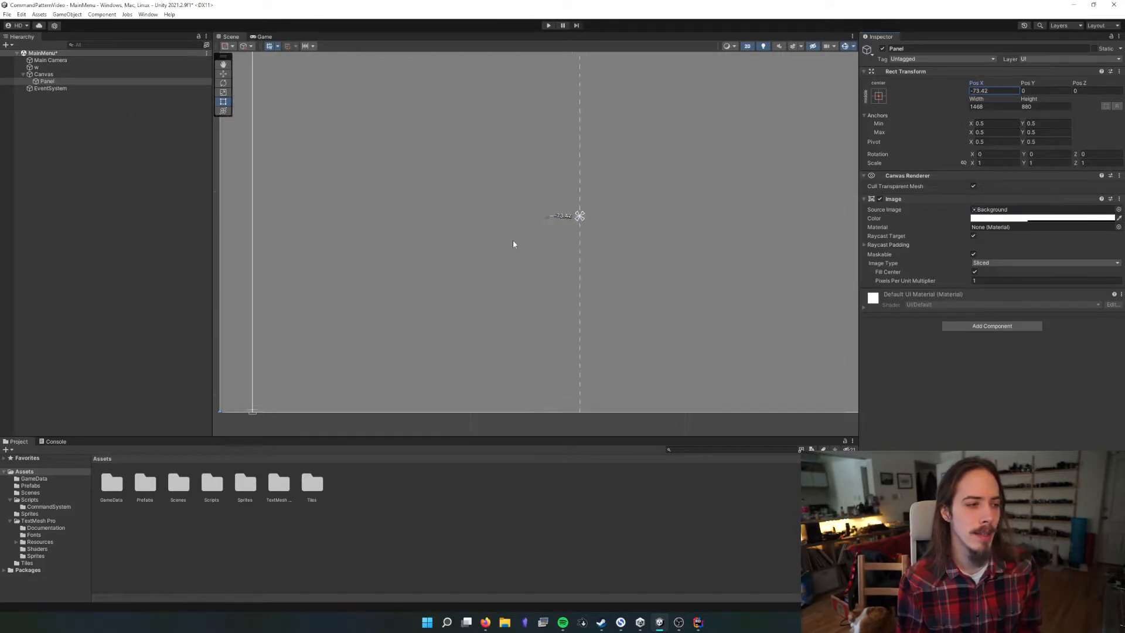
scroll(570, 221, up, 3)
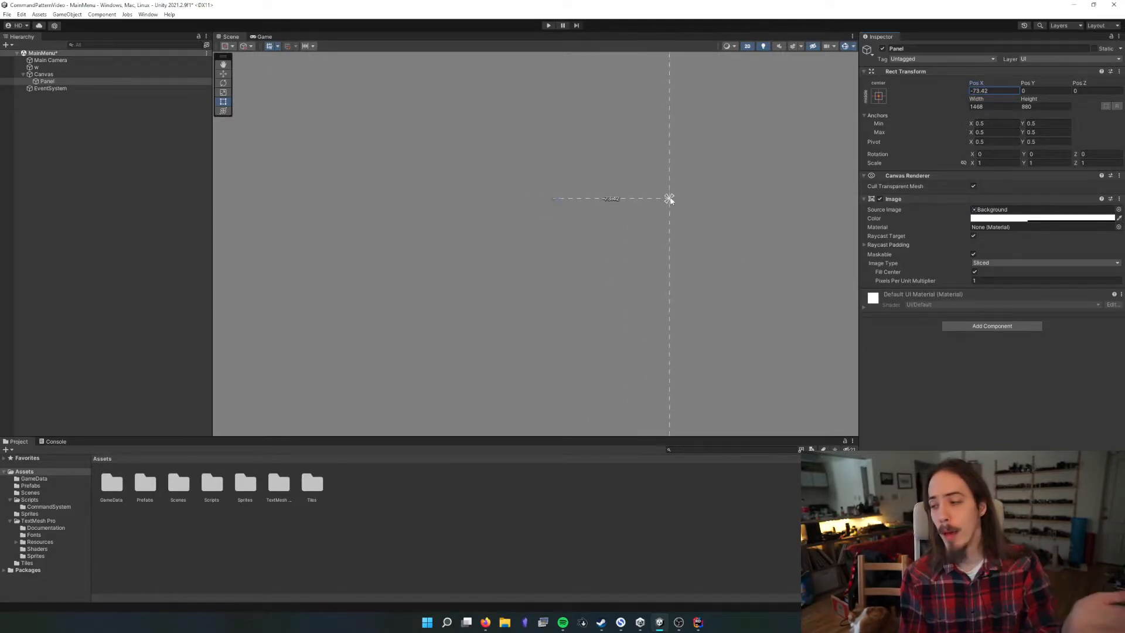
scroll(668, 198, down, 4)
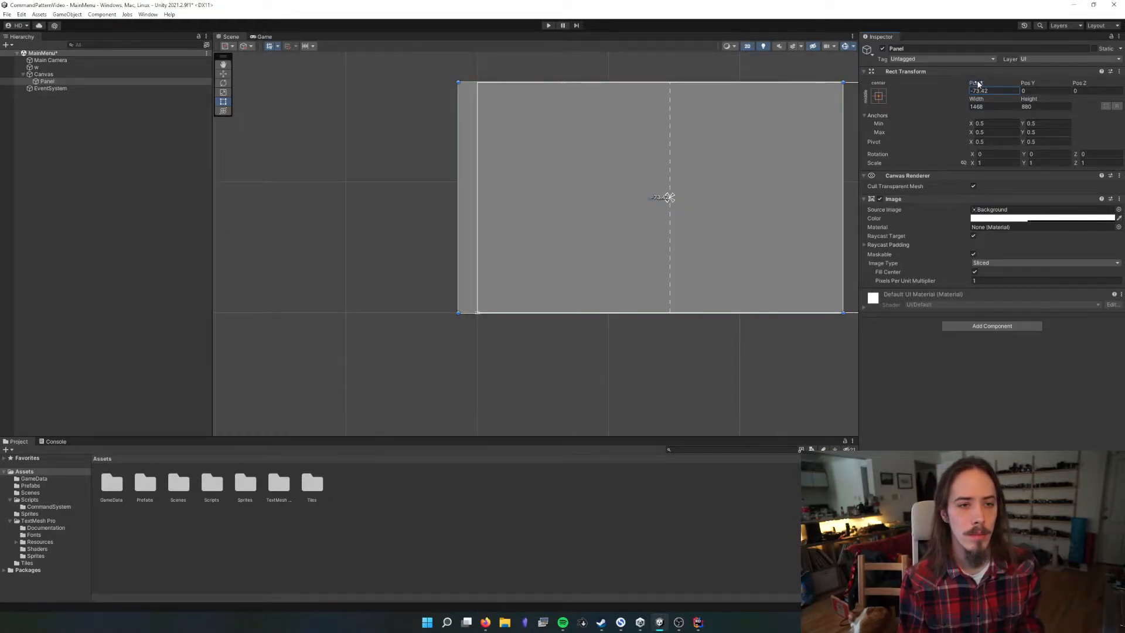
drag(978, 85, 241, 93)
drag(1028, 82, 217, 101)
scroll(432, 132, up, 4)
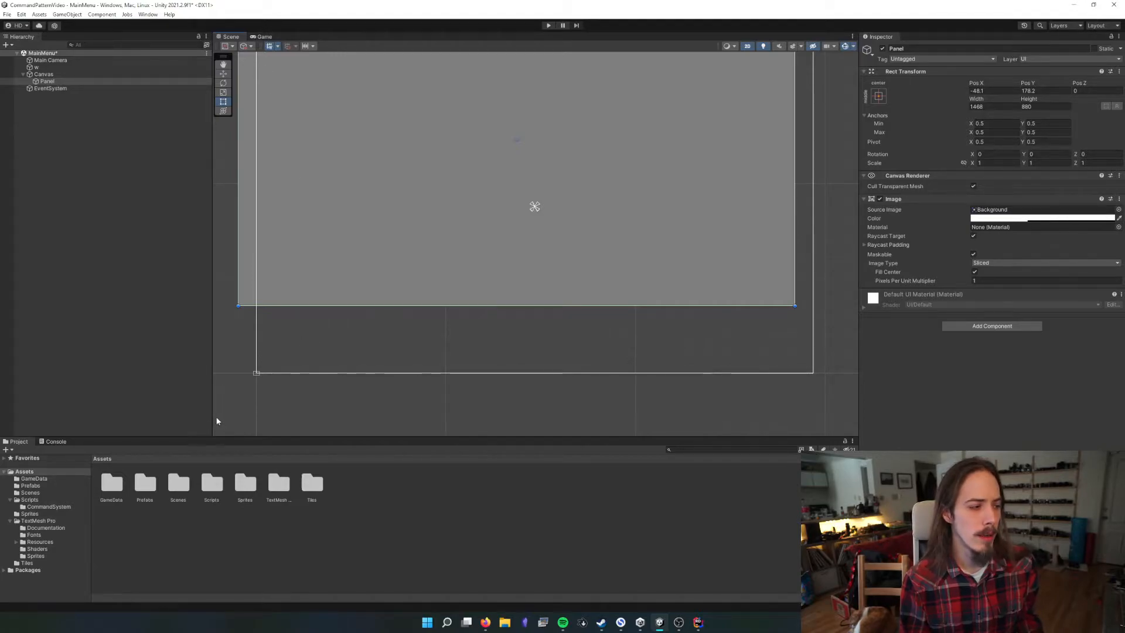
Dock the Game view beside the Scene view and vary its width to compare how the centered Panel follows the Canvas
drag(254, 36, 762, 235)
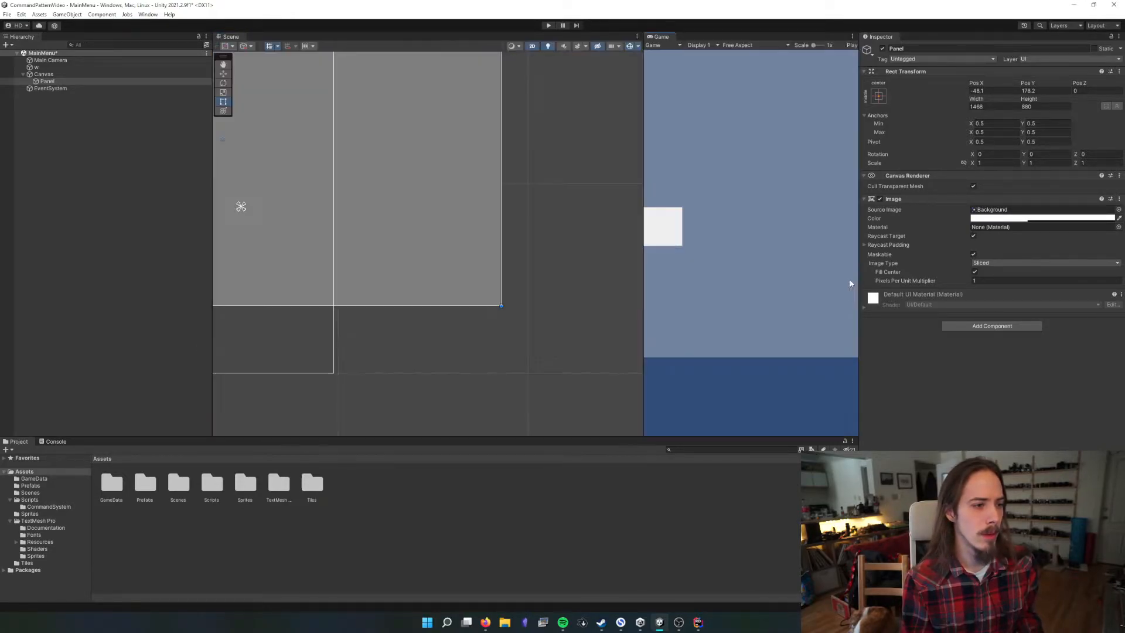
scroll(377, 218, down, 3)
middle_drag(414, 232, 485, 243)
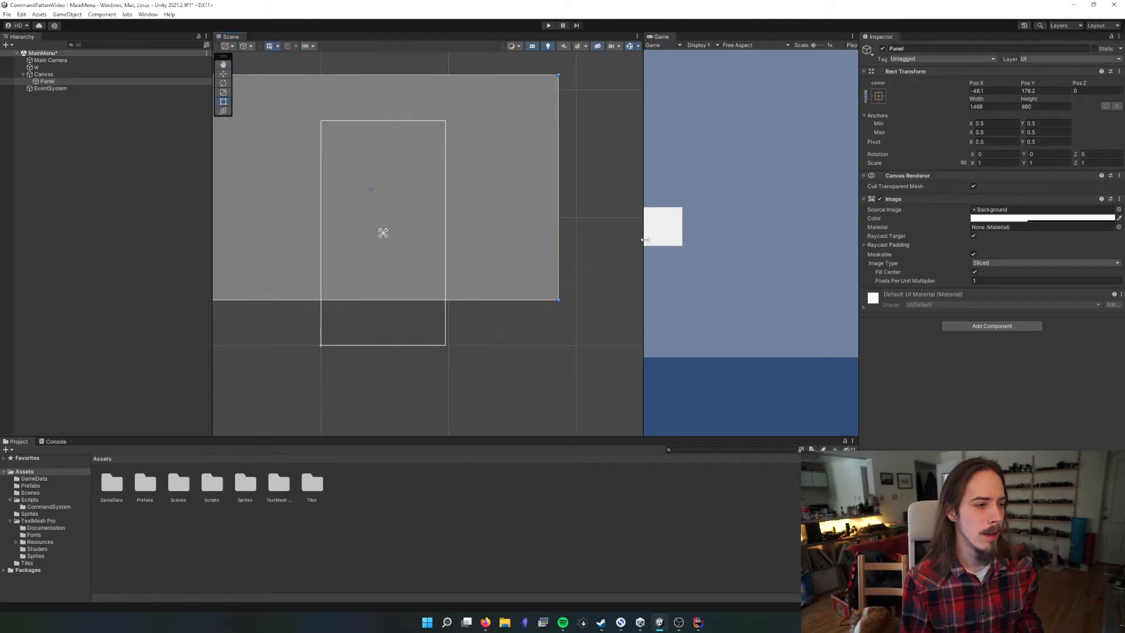
mouse_move(642, 239)
mouse_down()
mouse_move(570, 237)
mouse_move(794, 243)
mouse_move(468, 235)
mouse_move(628, 237)
mouse_up()
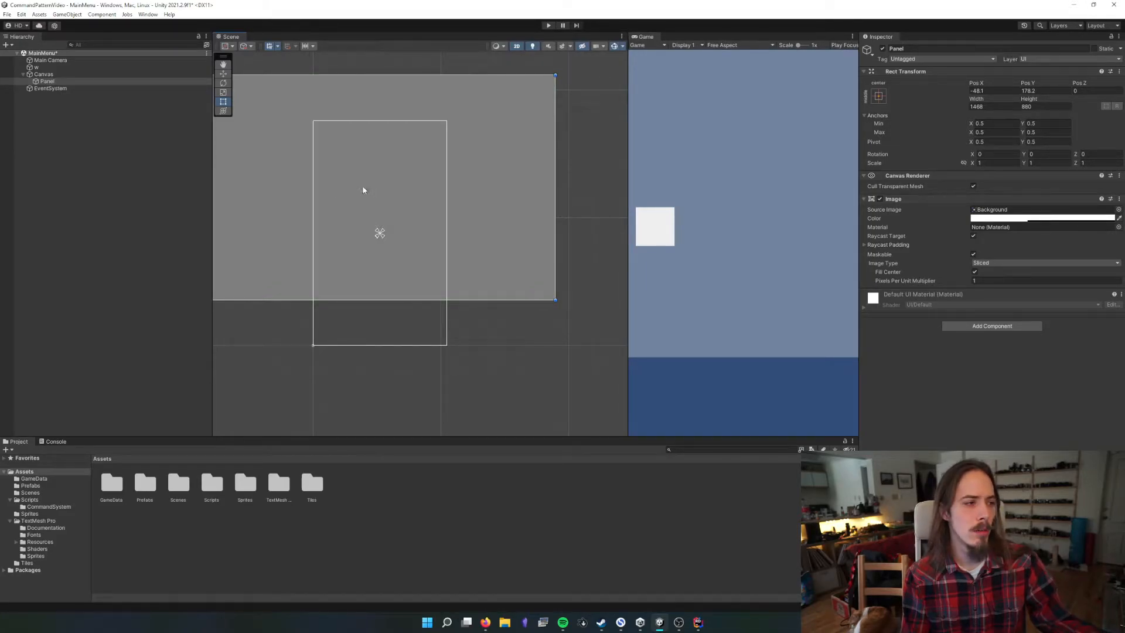
click(373, 190)
click(441, 199)
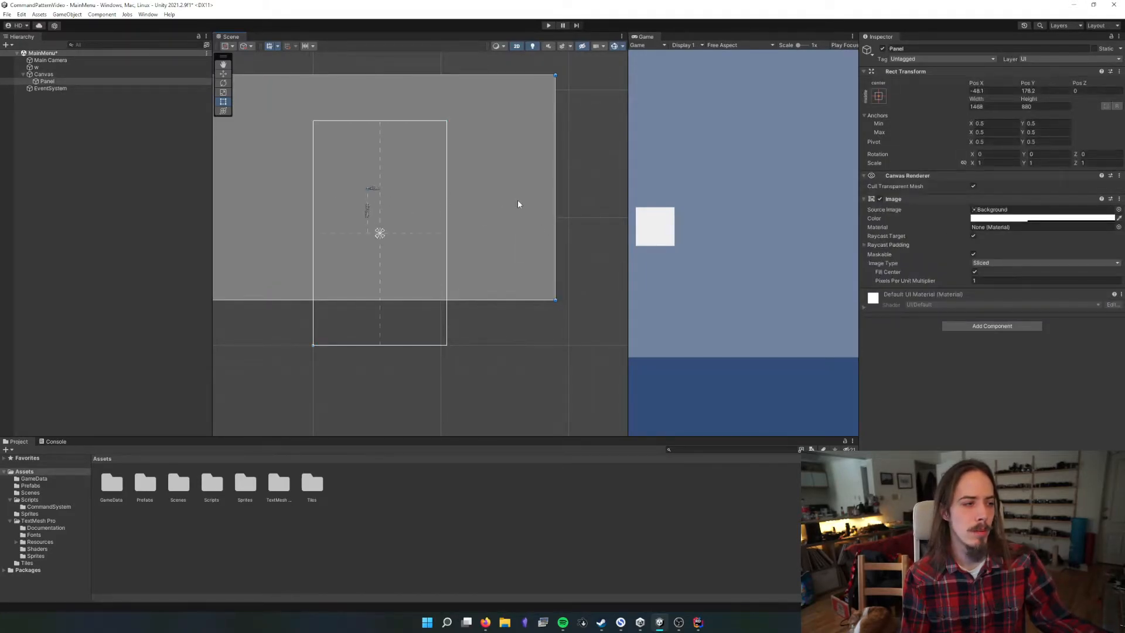
drag(628, 211, 763, 201)
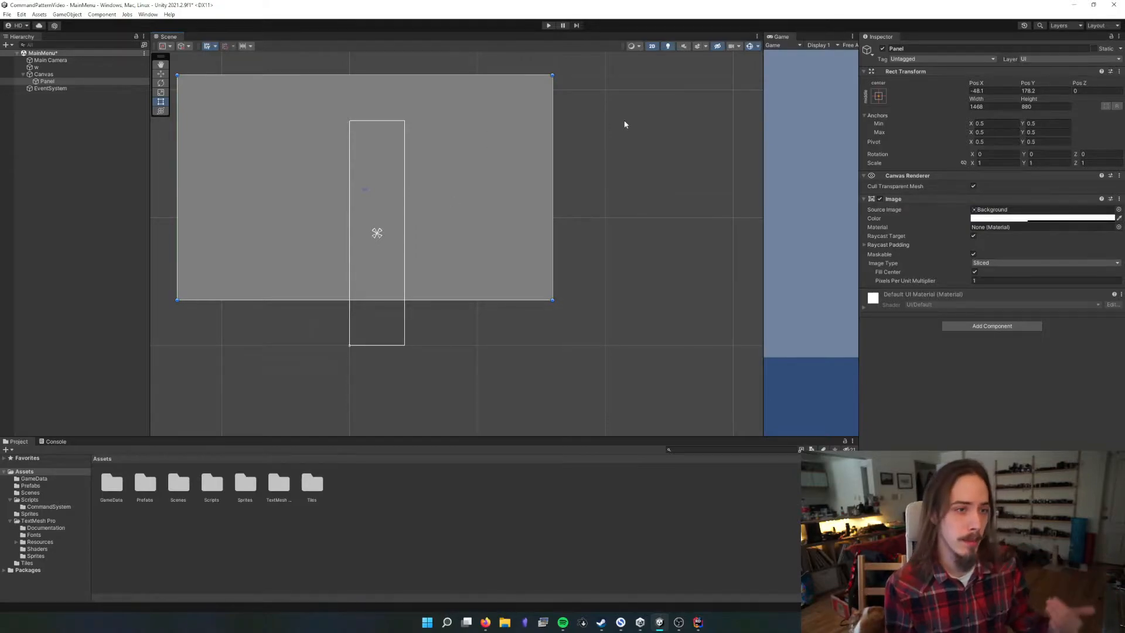
Anchor the Panel at bottom center with Pos X 0 and Pos Y 0, and resize the Game view to test it
click(878, 95)
click(928, 203)
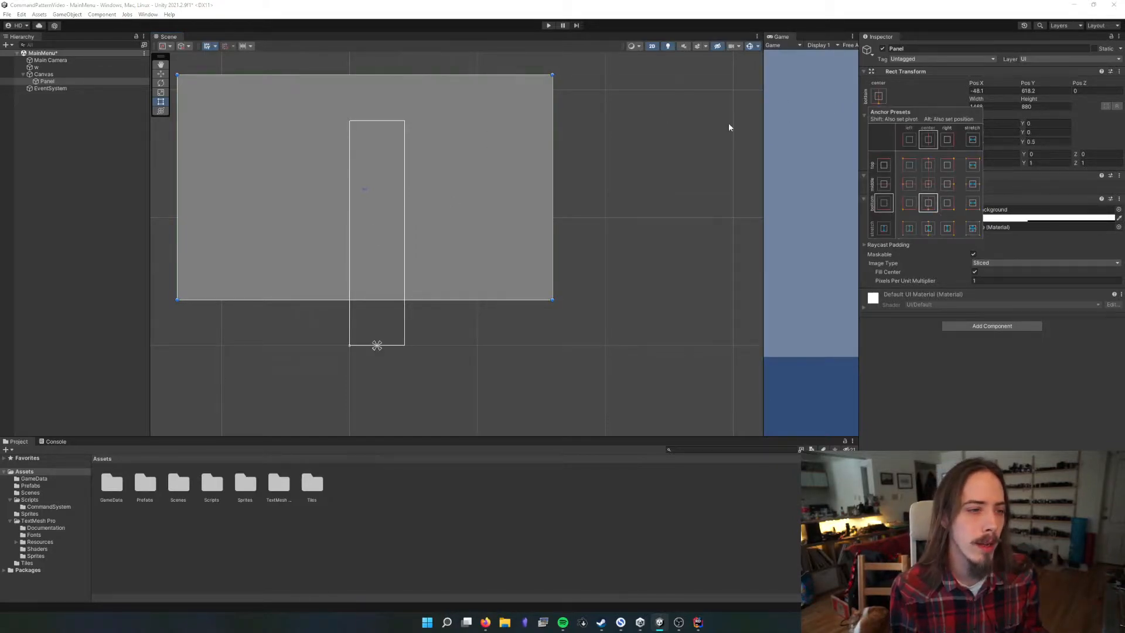
scroll(384, 347, up, 2)
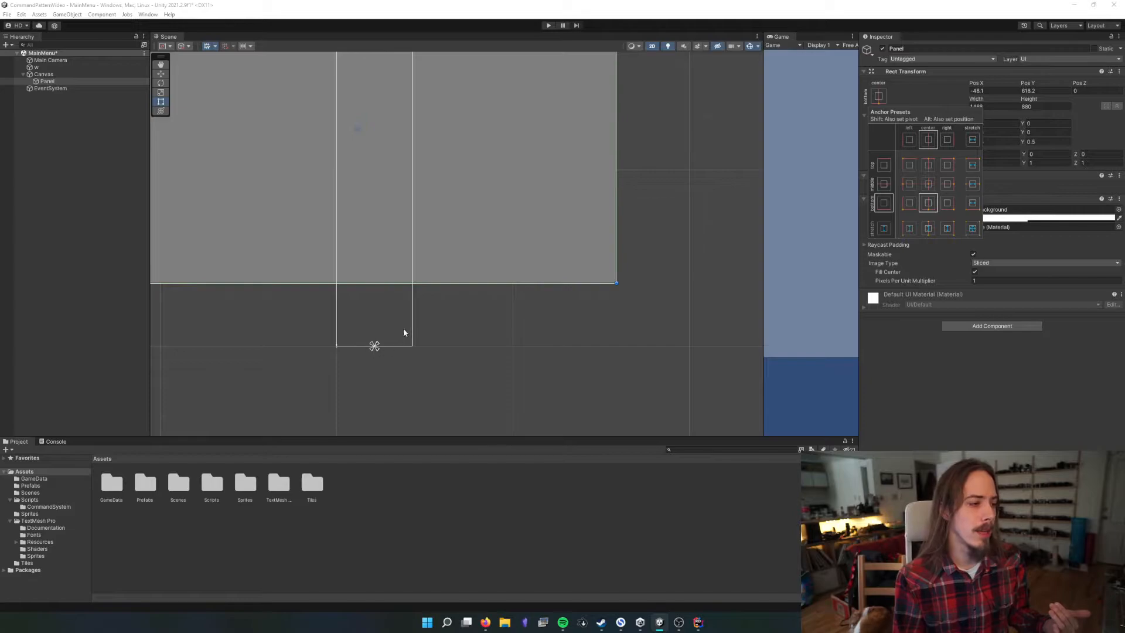
click(987, 91)
text(0)
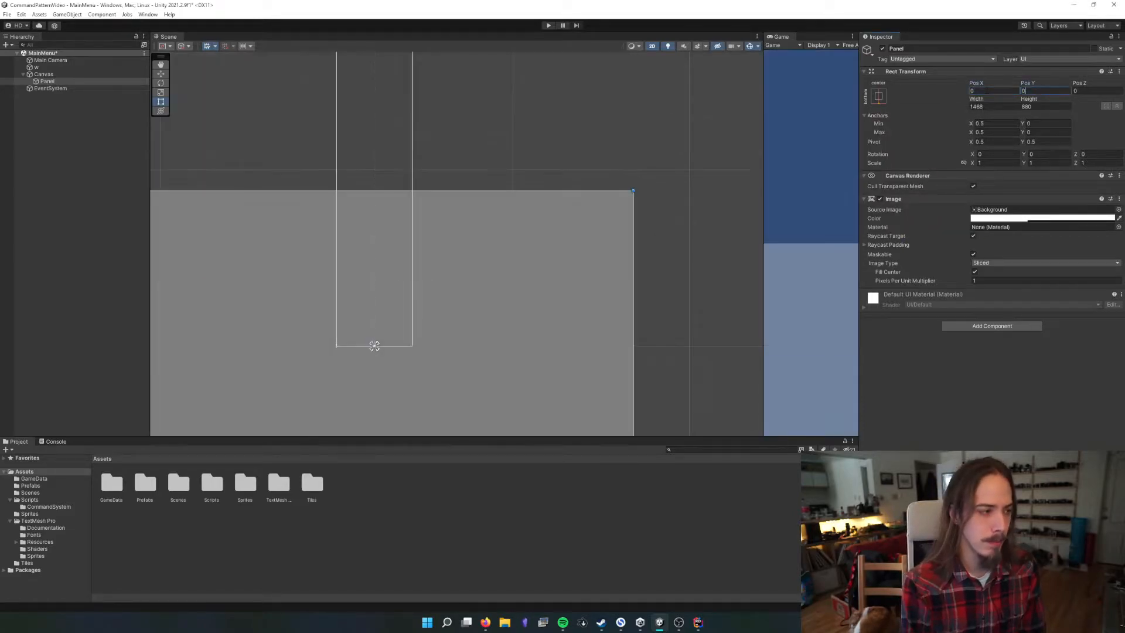
key(Tab)
text(0)
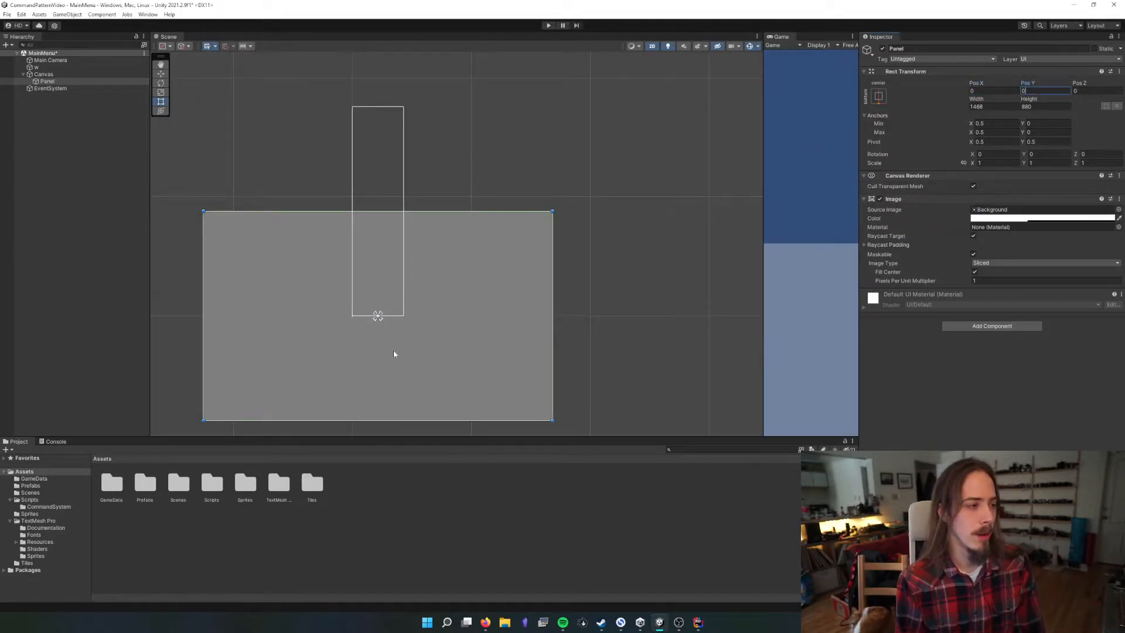
drag(764, 165, 560, 276)
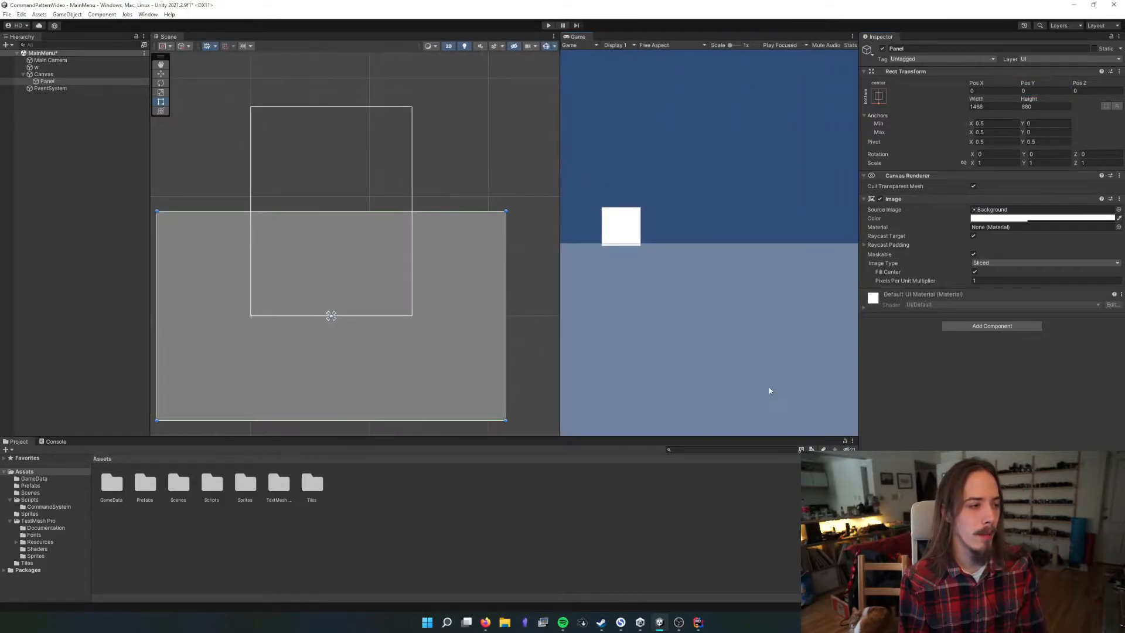
drag(770, 436, 816, 386)
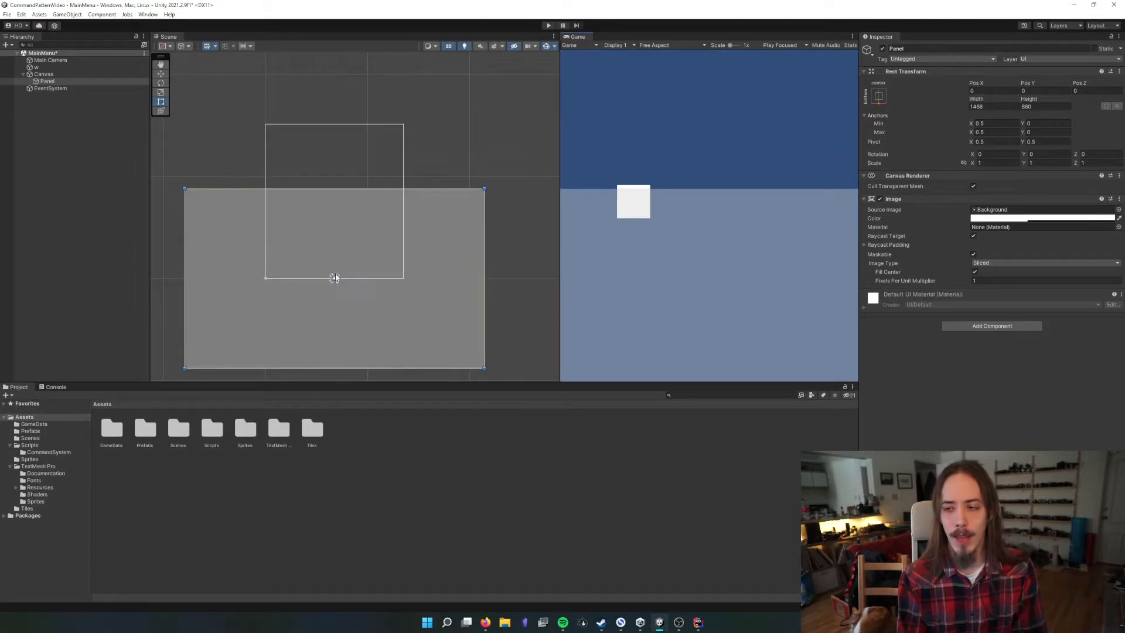
Apply the middle-left anchor preset to the Panel and vary the Game view's width to test its placement
click(878, 95)
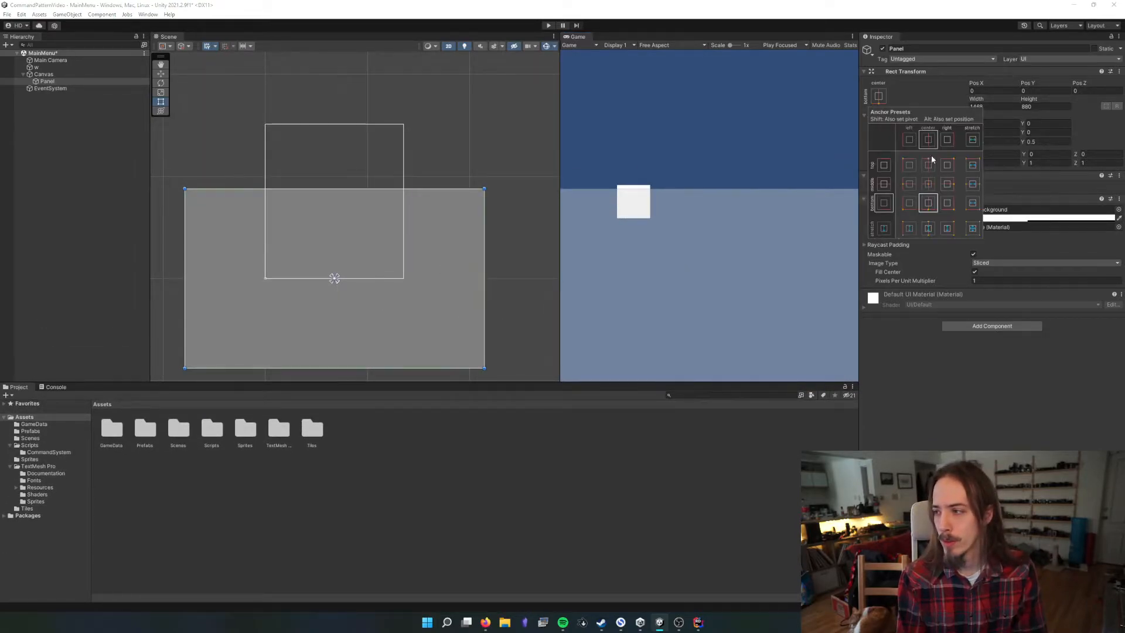
click(909, 184)
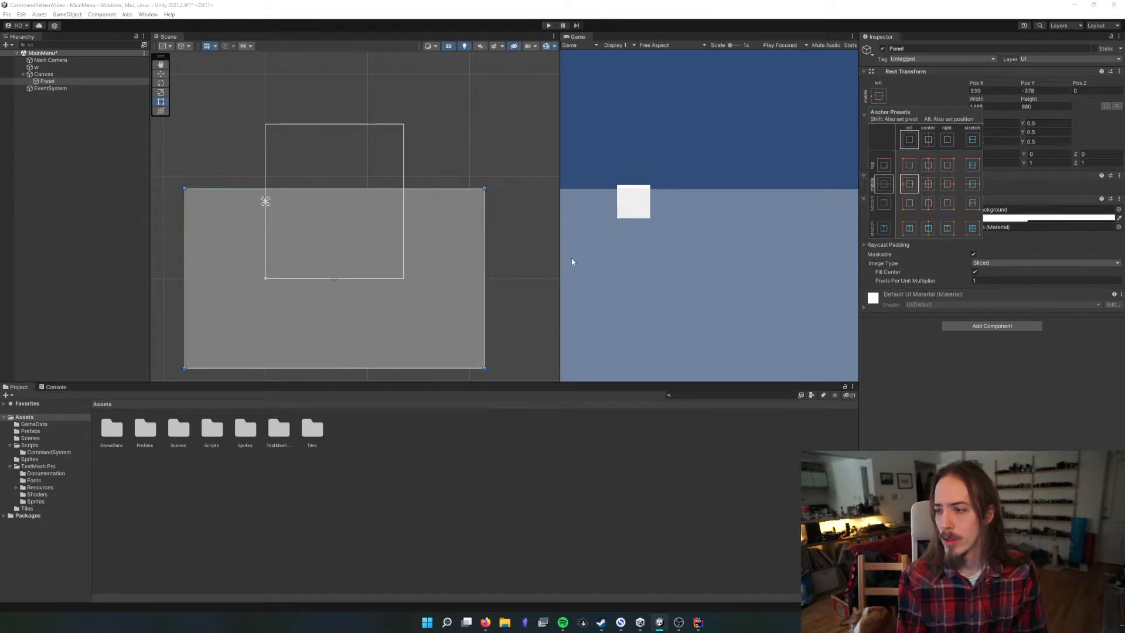
drag(560, 260, 642, 237)
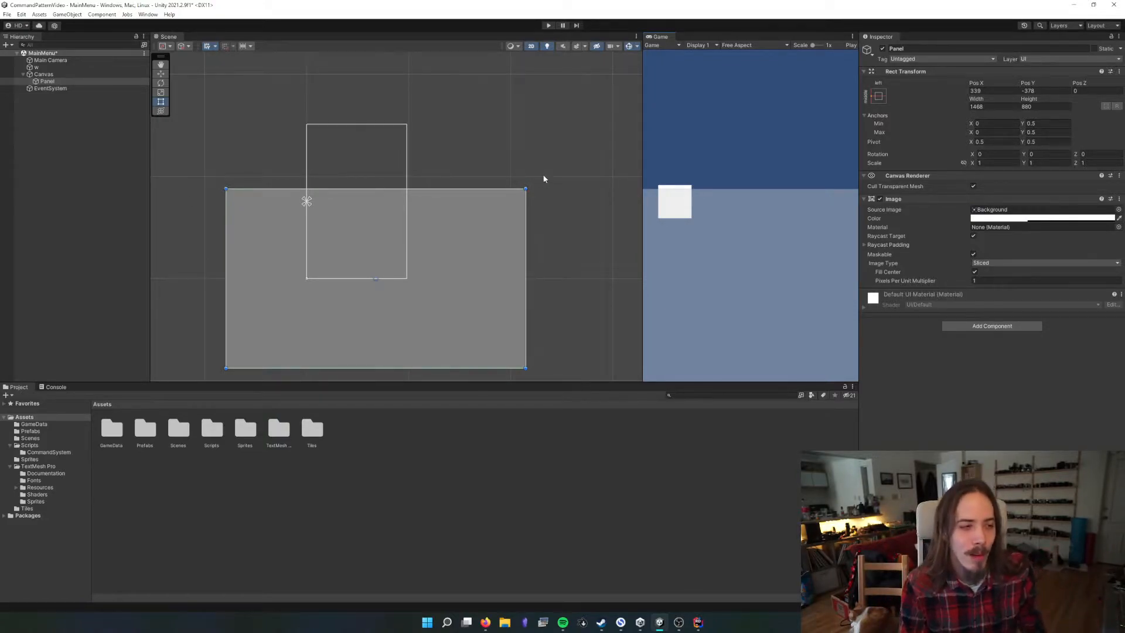
drag(643, 145, 514, 145)
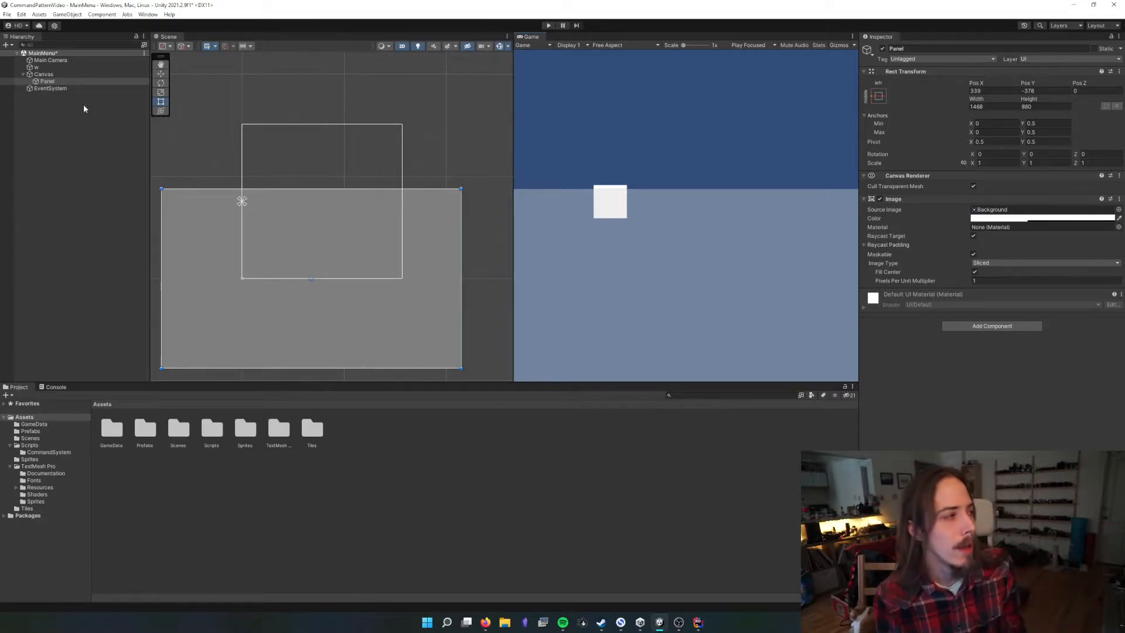
Add a UI Panel as a child of the existing Panel and set its Image color to red (FF0000)
right_click(56, 82)
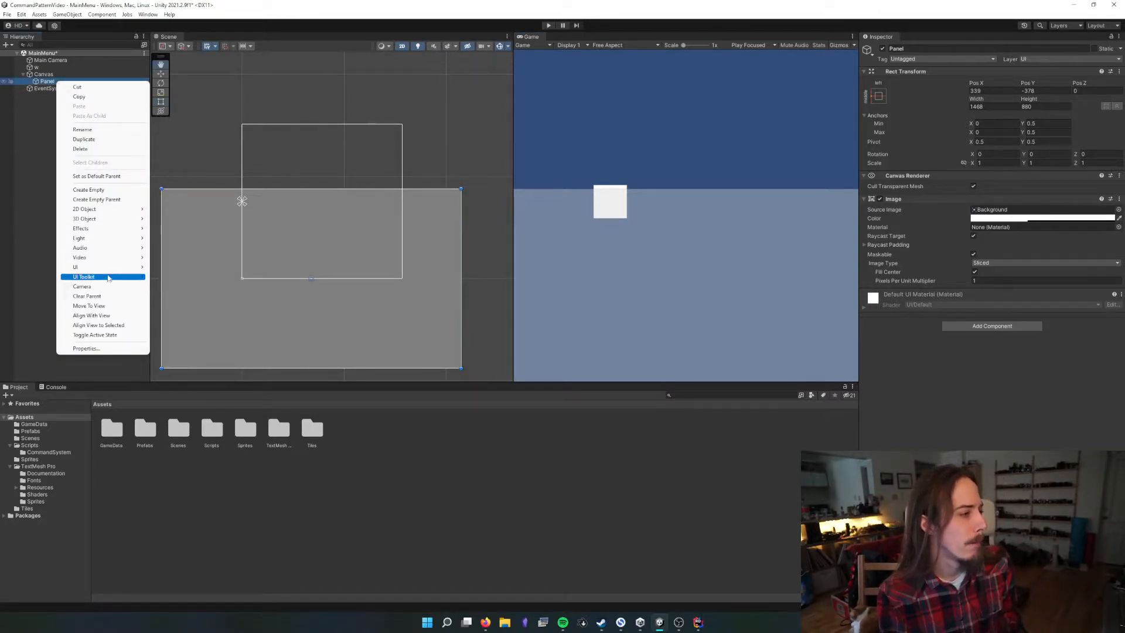
mouse_move(117, 267)
click(183, 297)
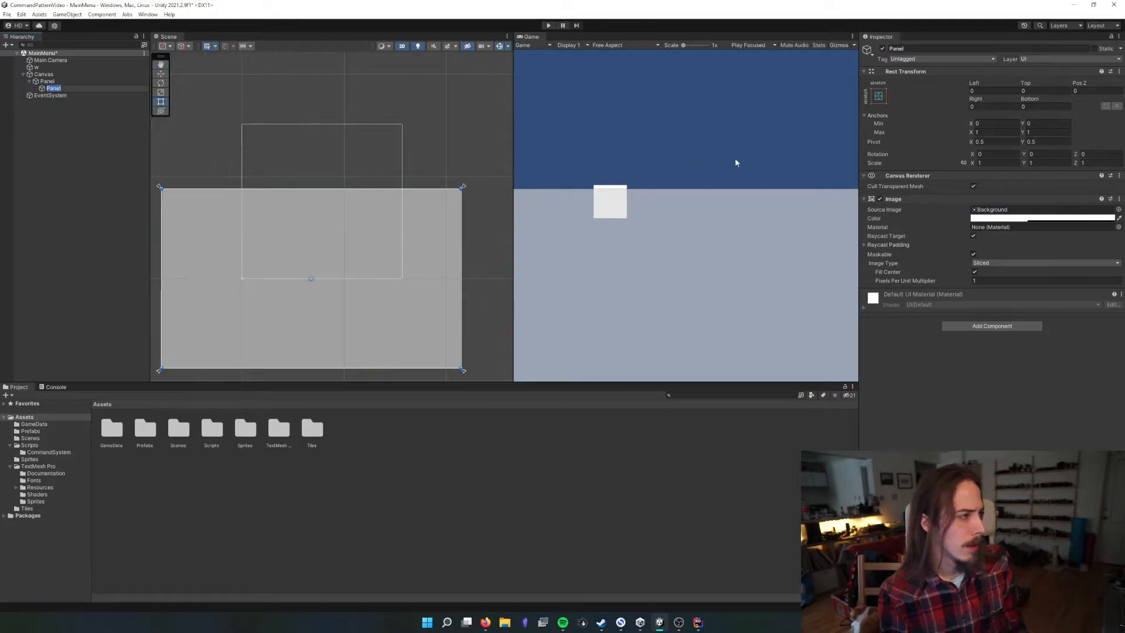
click(988, 218)
click(1044, 283)
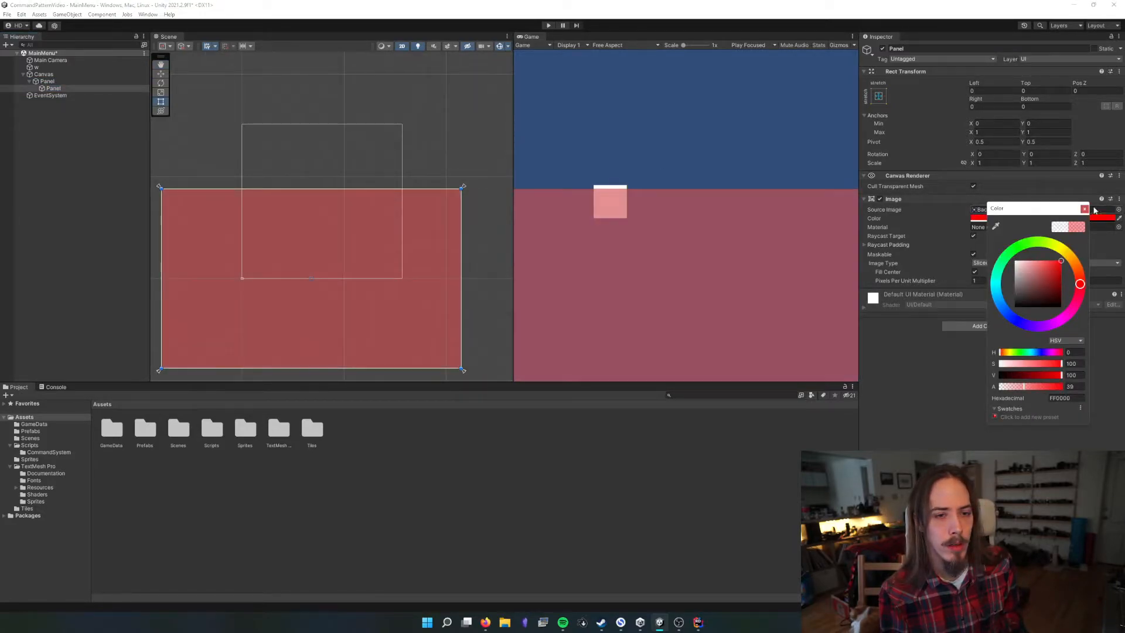
click(904, 116)
Anchor the red child Panel at bottom center and shrink it to about 490 by 363 in the parent's lower-right area
click(879, 96)
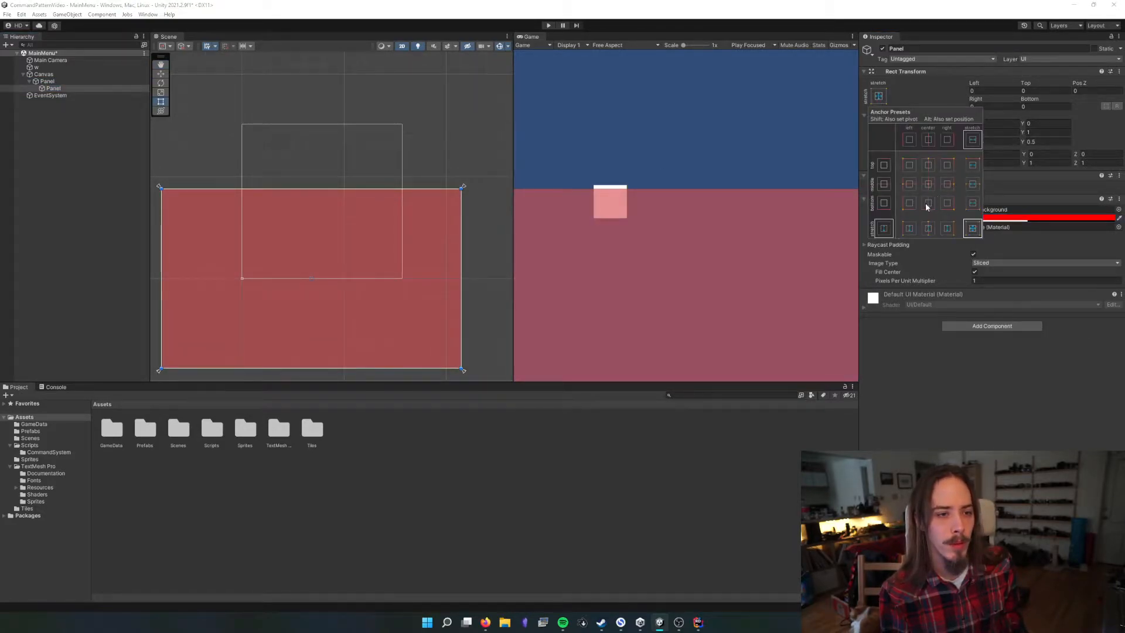
click(927, 204)
click(1048, 91)
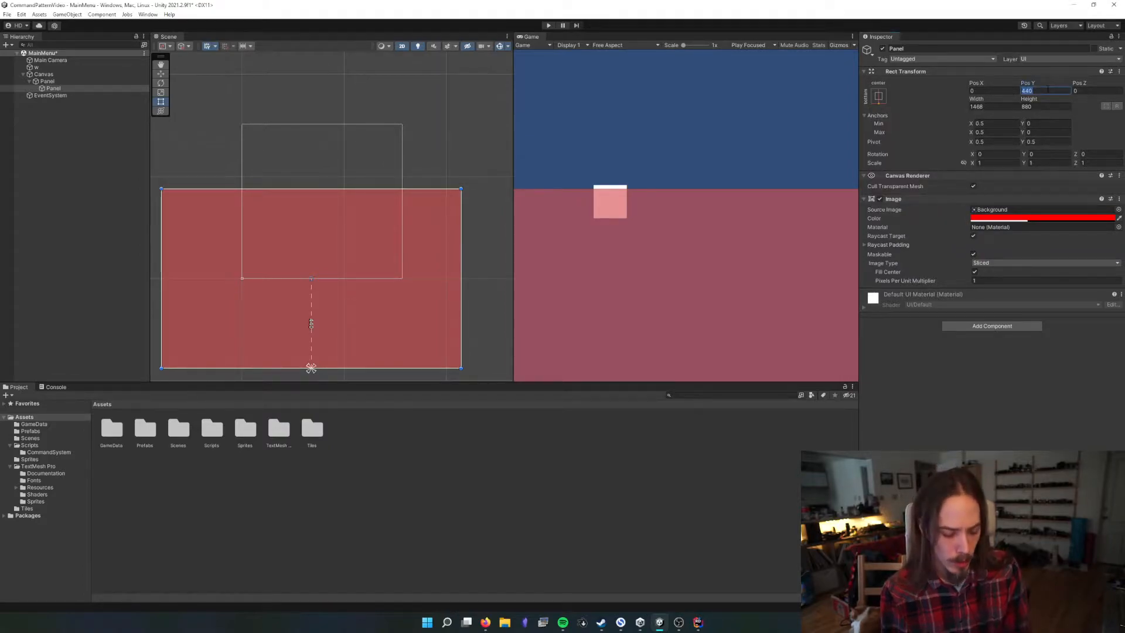
drag(462, 189, 374, 300)
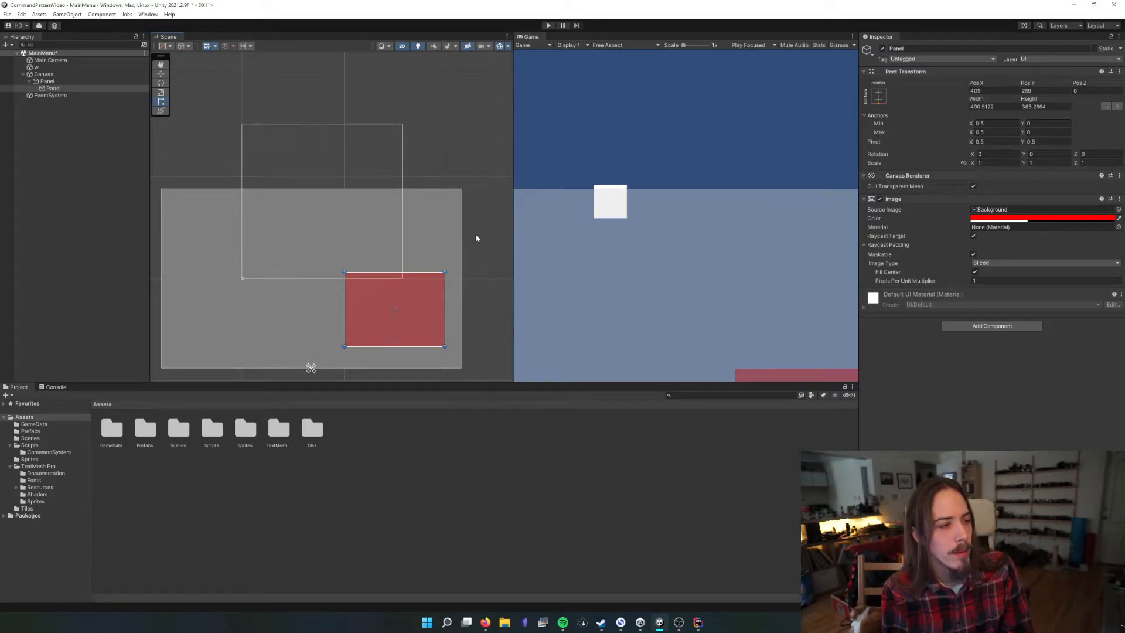
Select the parent Panel and narrow the Game view to examine how the red child follows its parent
click(424, 220)
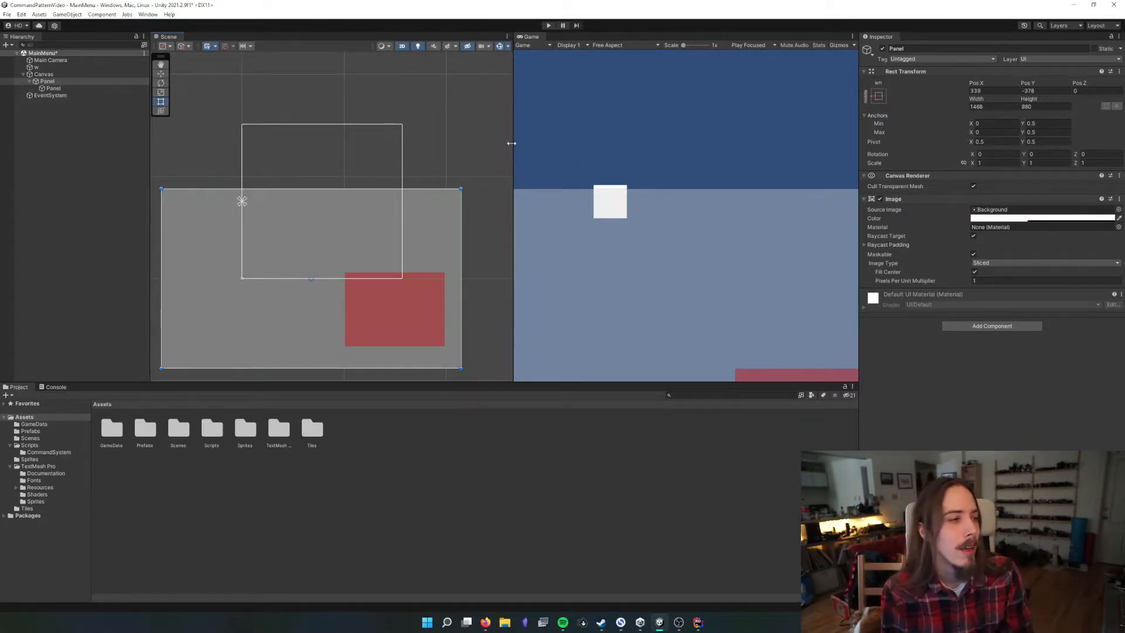
drag(511, 143, 588, 150)
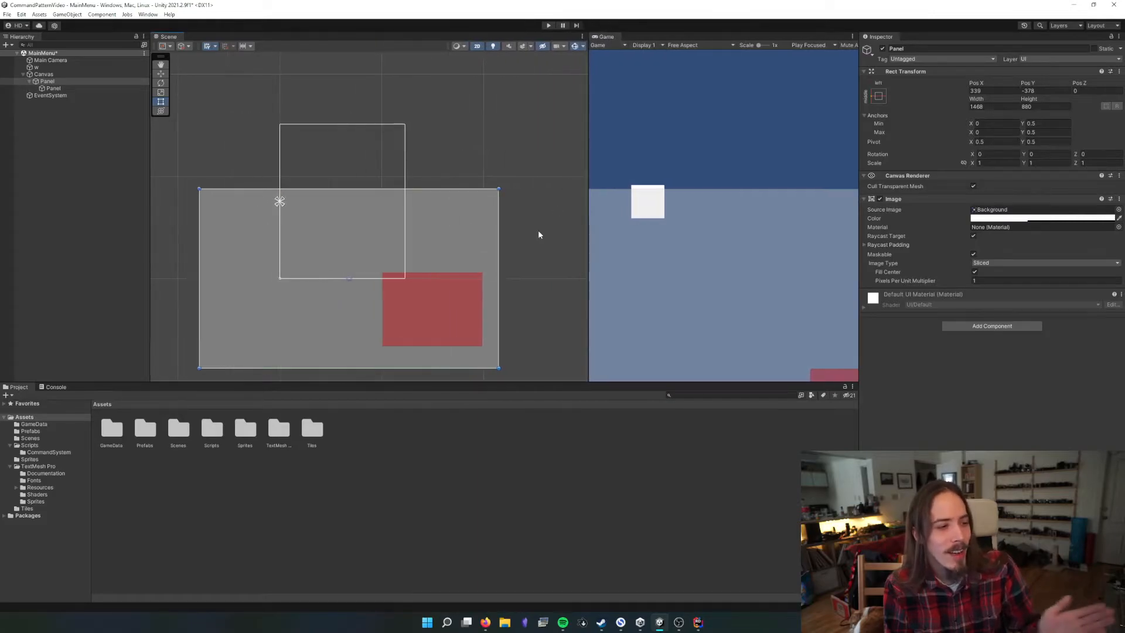
Resize the parent Panel to about 316 wide and back to about 1115, narrowing the Game view, to test how the red child follows
click(439, 321)
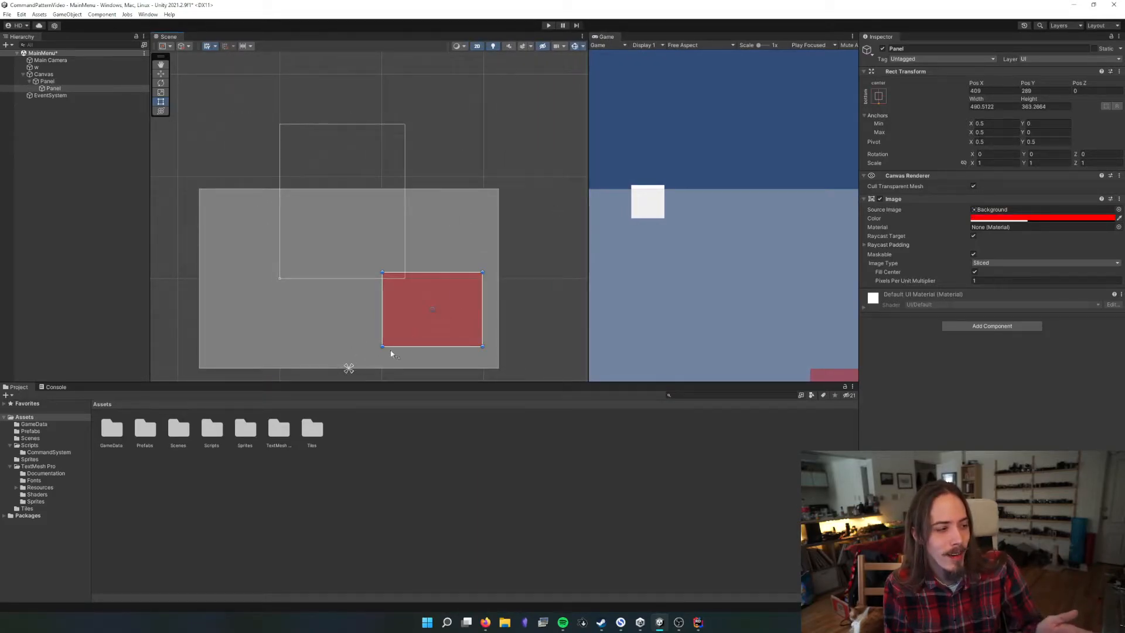
click(484, 233)
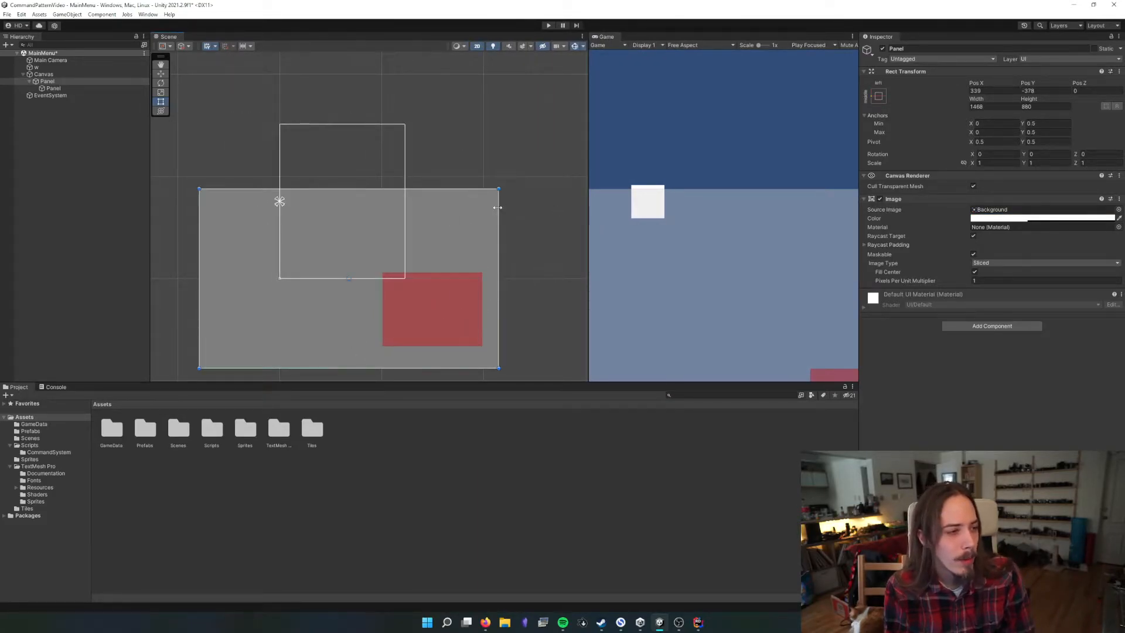
drag(497, 208, 263, 205)
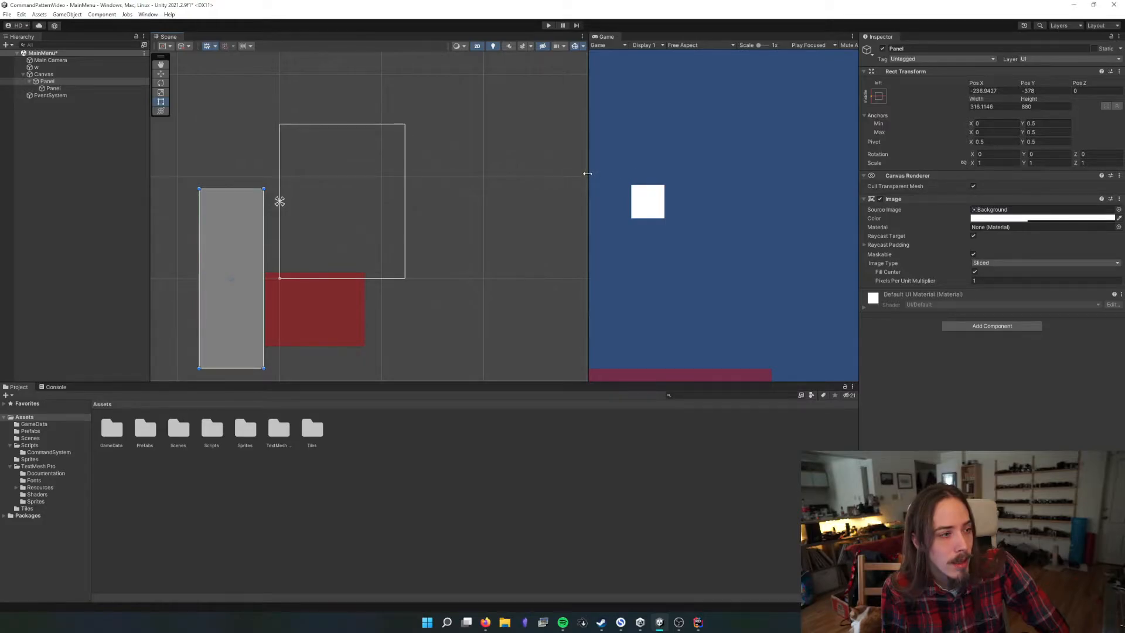
drag(588, 174, 713, 173)
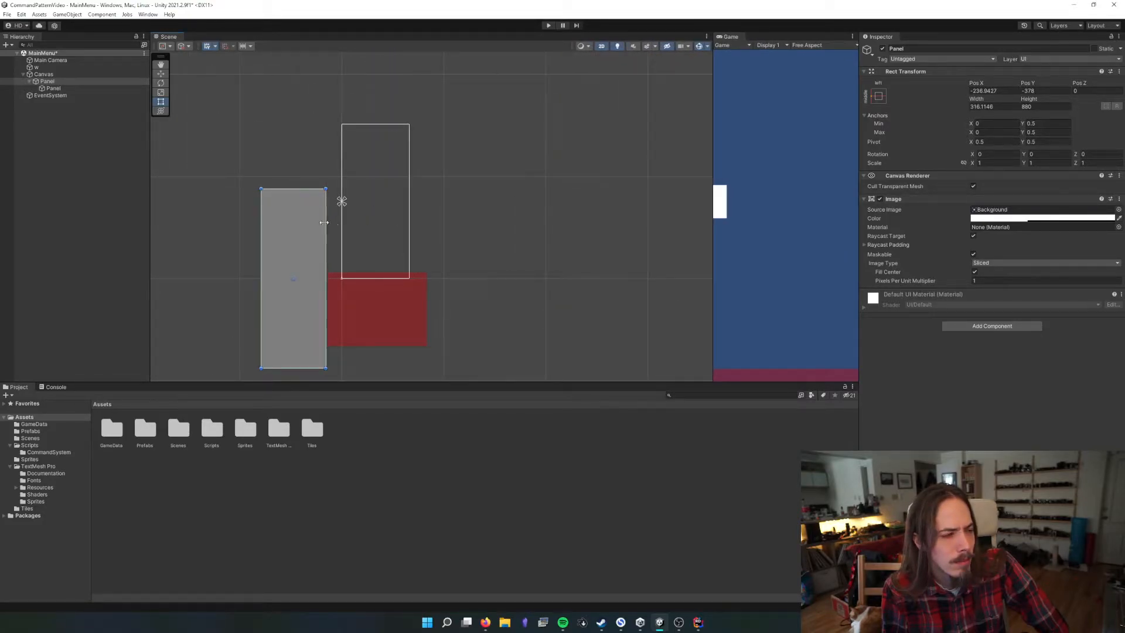
drag(324, 223, 489, 237)
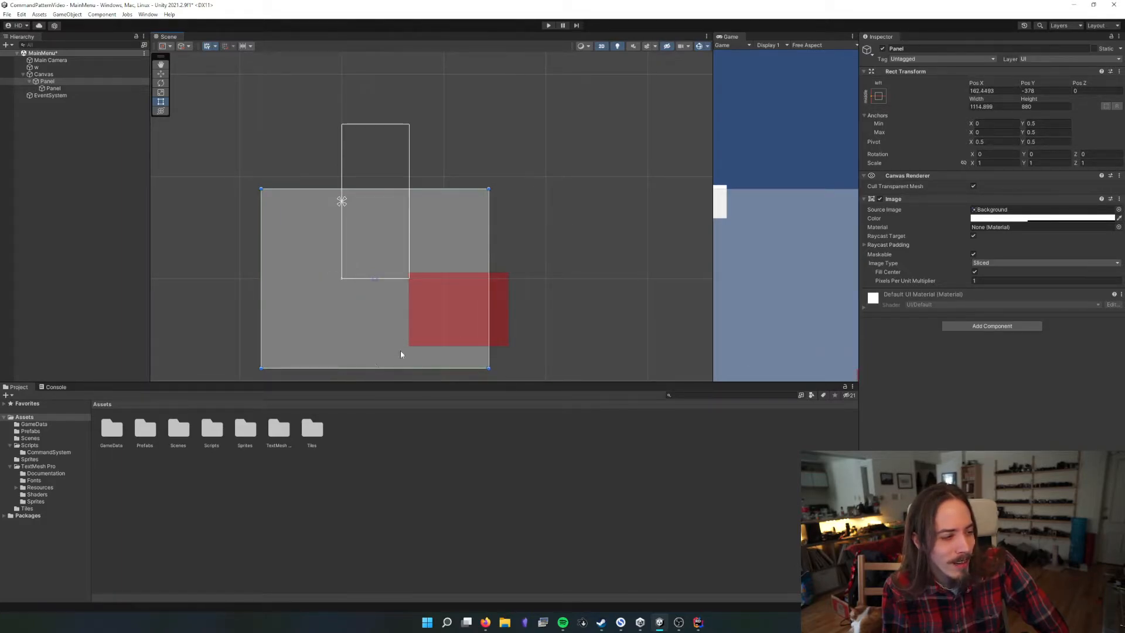
Widen the parent Panel to about 1440, move it up over the Canvas to Pos Y 42, and enlarge the Game view
click(502, 309)
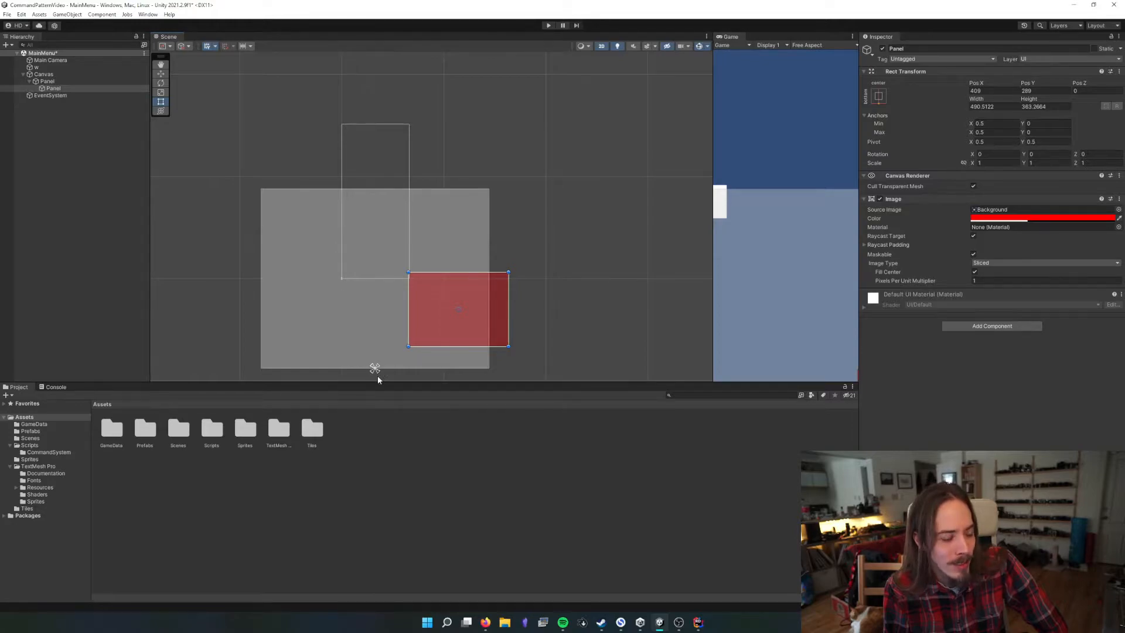
click(377, 318)
drag(488, 239, 554, 234)
drag(714, 223, 562, 236)
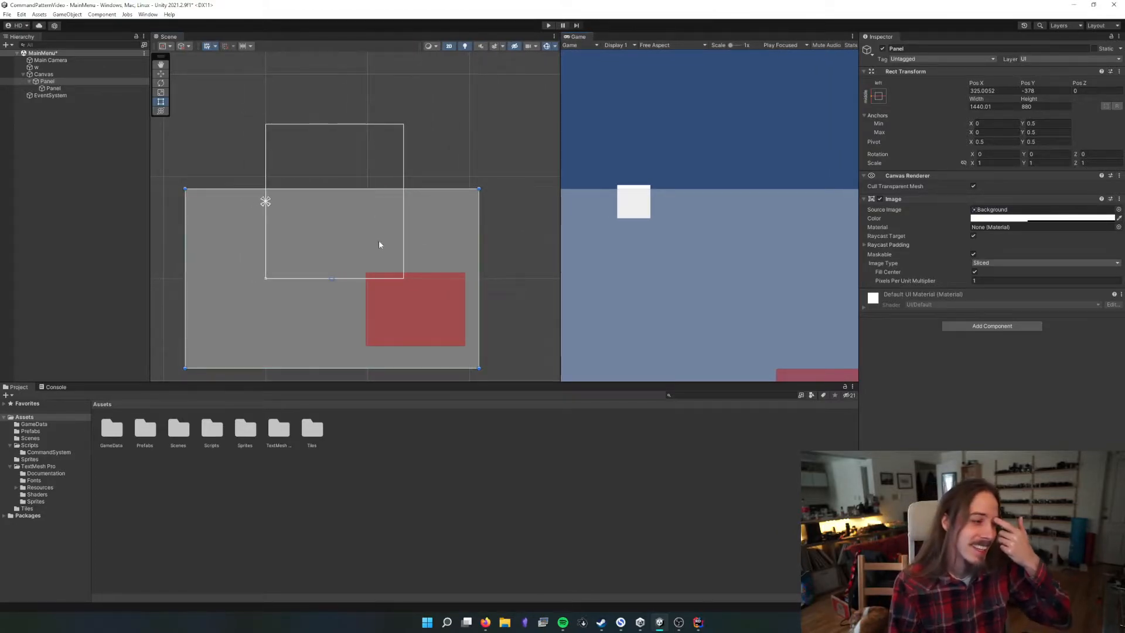
drag(377, 234, 367, 144)
drag(558, 213, 474, 235)
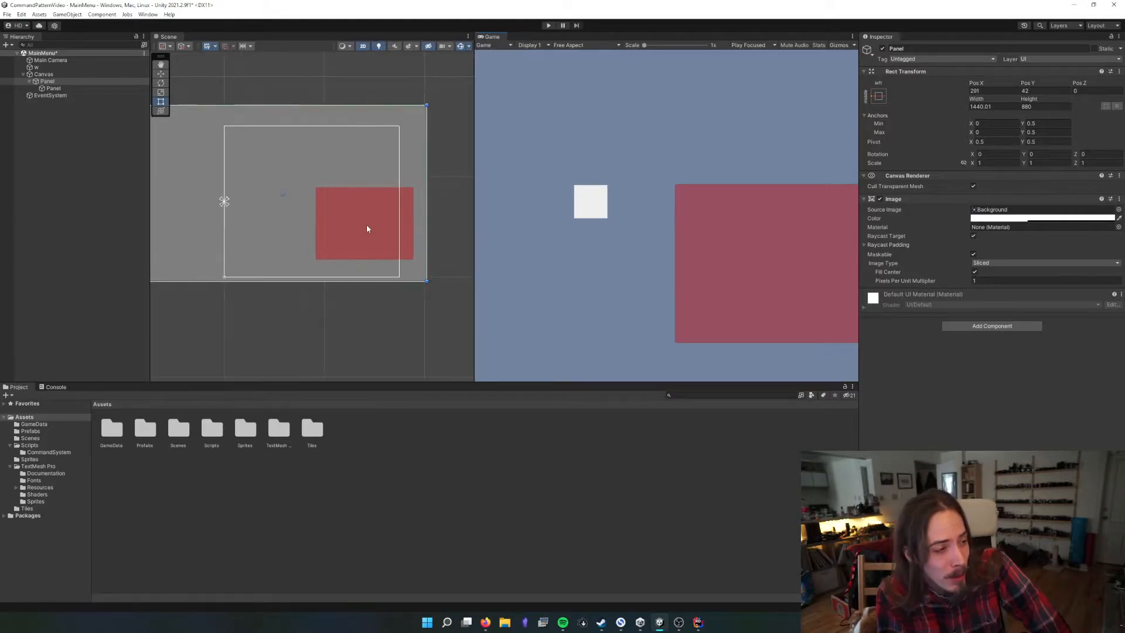
Compare the Canvas, parent Panel and red child Panel in turn, and narrow the Game view to examine their relationship
click(365, 224)
click(366, 217)
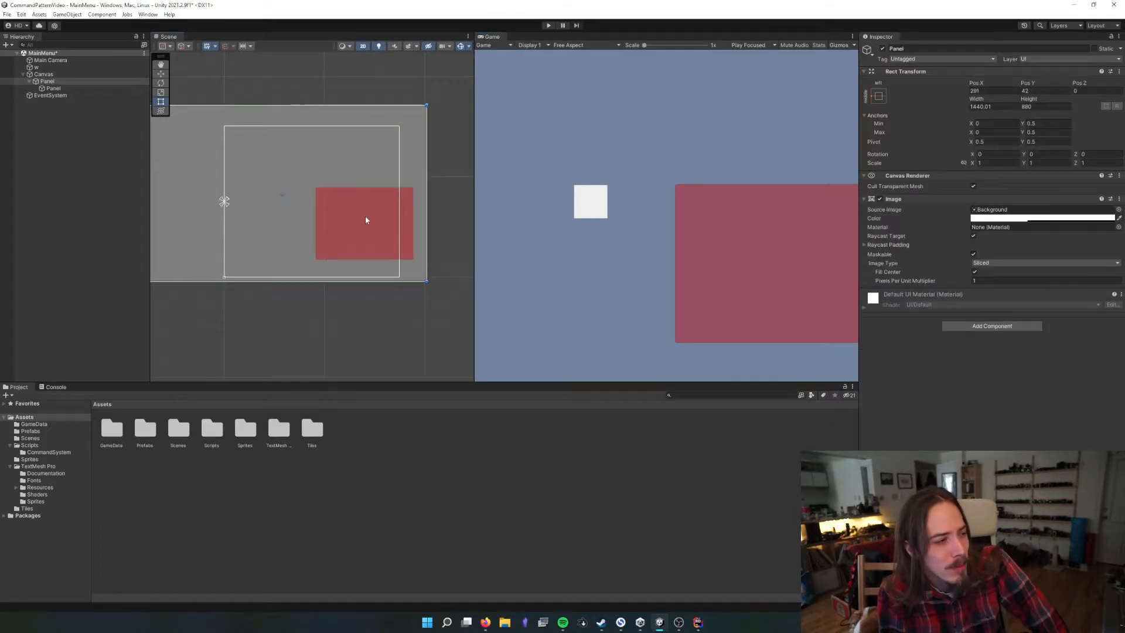
click(47, 81)
click(53, 87)
click(250, 136)
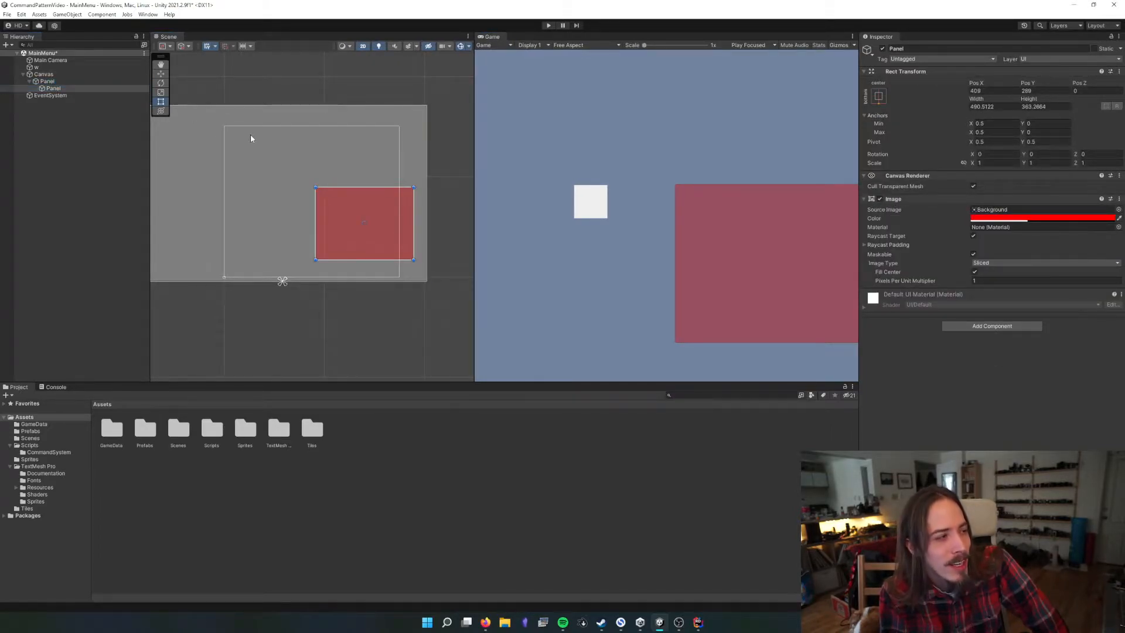
drag(471, 185, 573, 186)
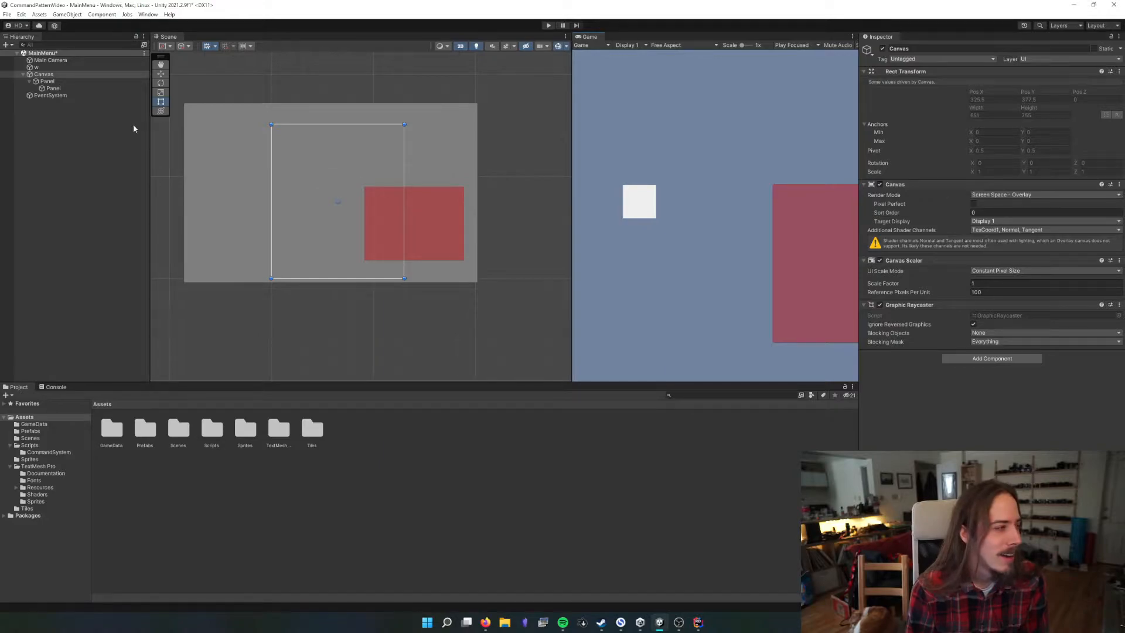
Delete the parent Panel together with its red child from the Canvas
click(75, 82)
shift+click(74, 88)
key(Delete)
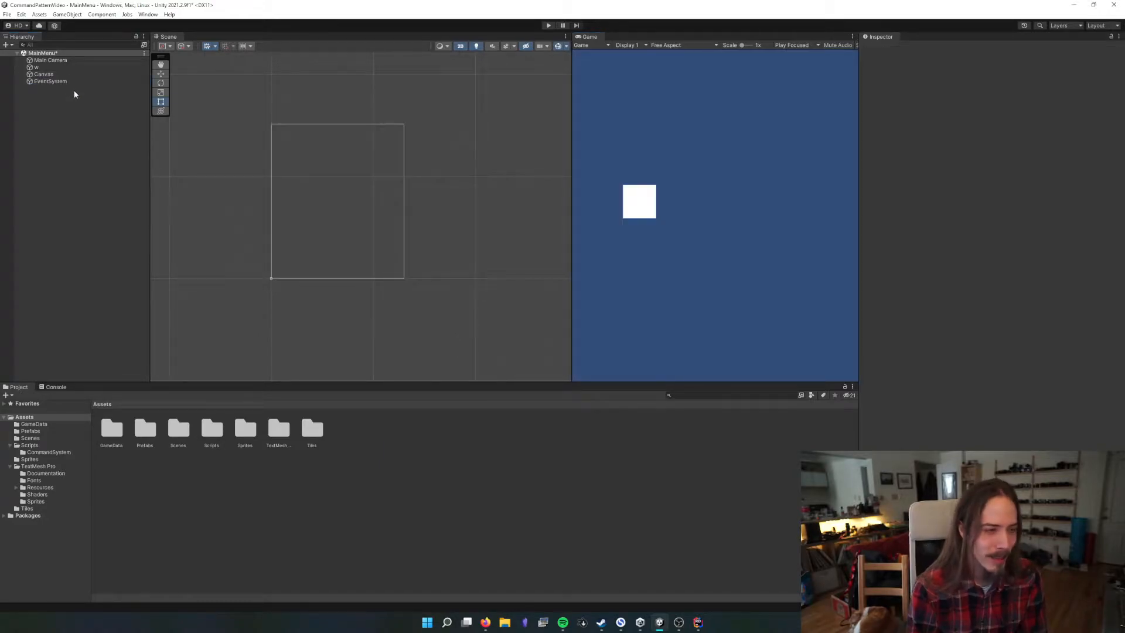
Add a UI Text - TextMeshPro object as a child of the Canvas
right_click(50, 75)
mouse_move(124, 265)
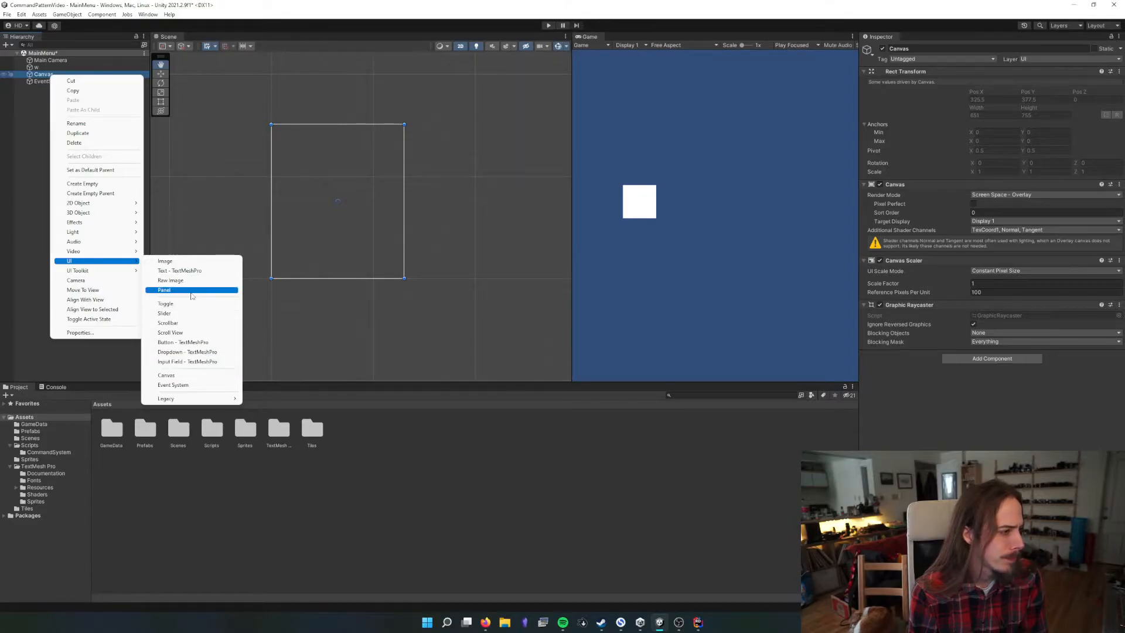
click(187, 270)
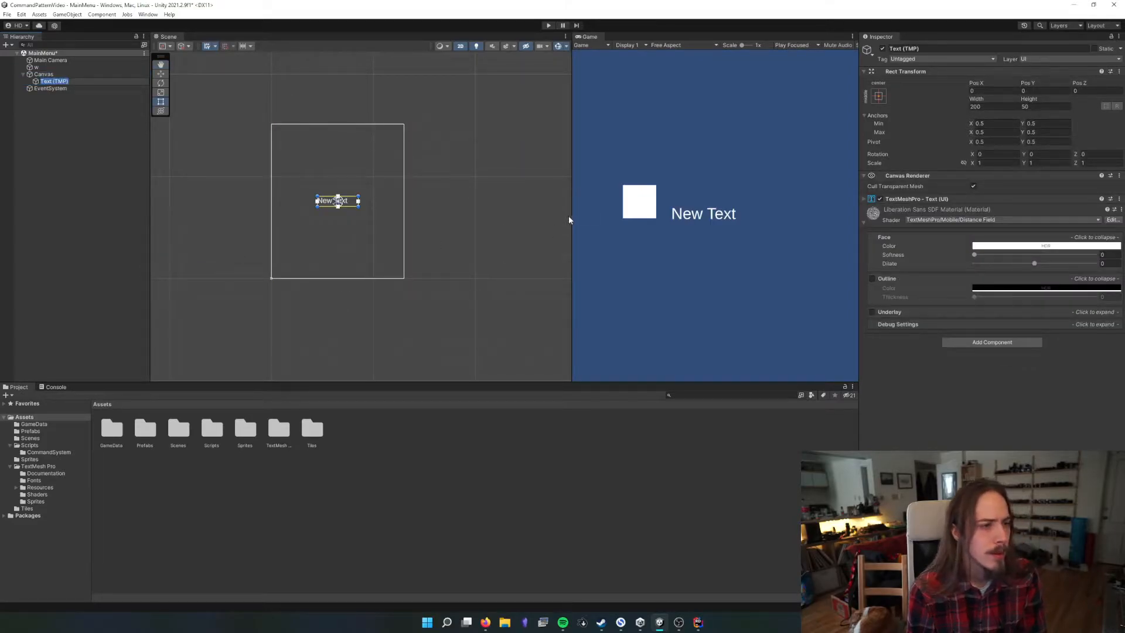
Vary the Game view's width to check the text's centered placement, and inspect its anchor presets and position
drag(569, 220, 443, 217)
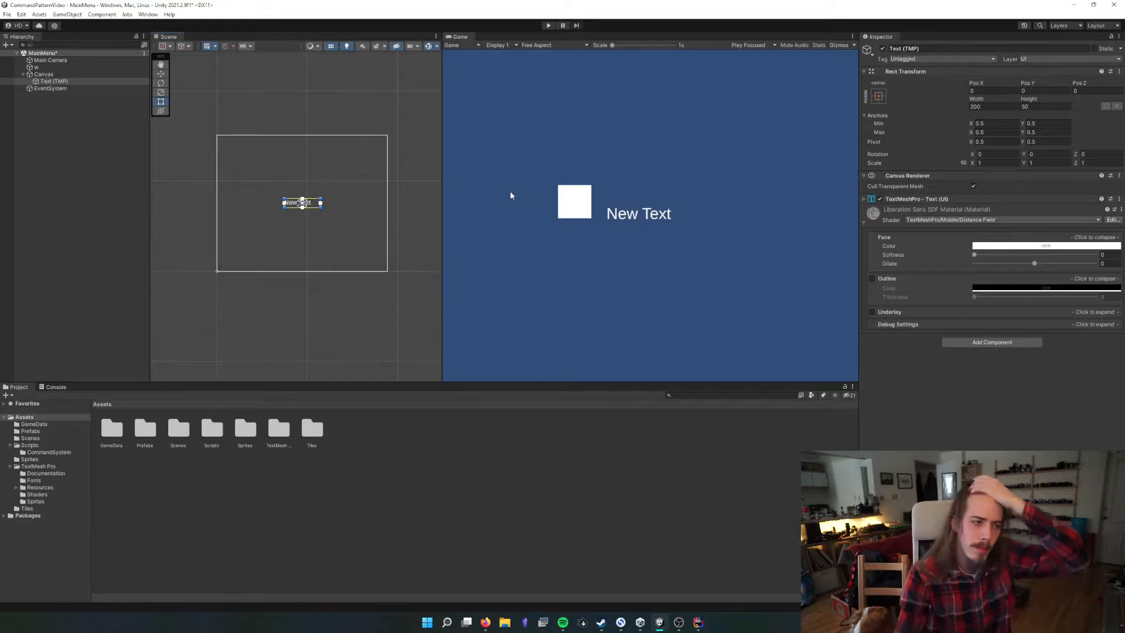
drag(441, 162, 565, 164)
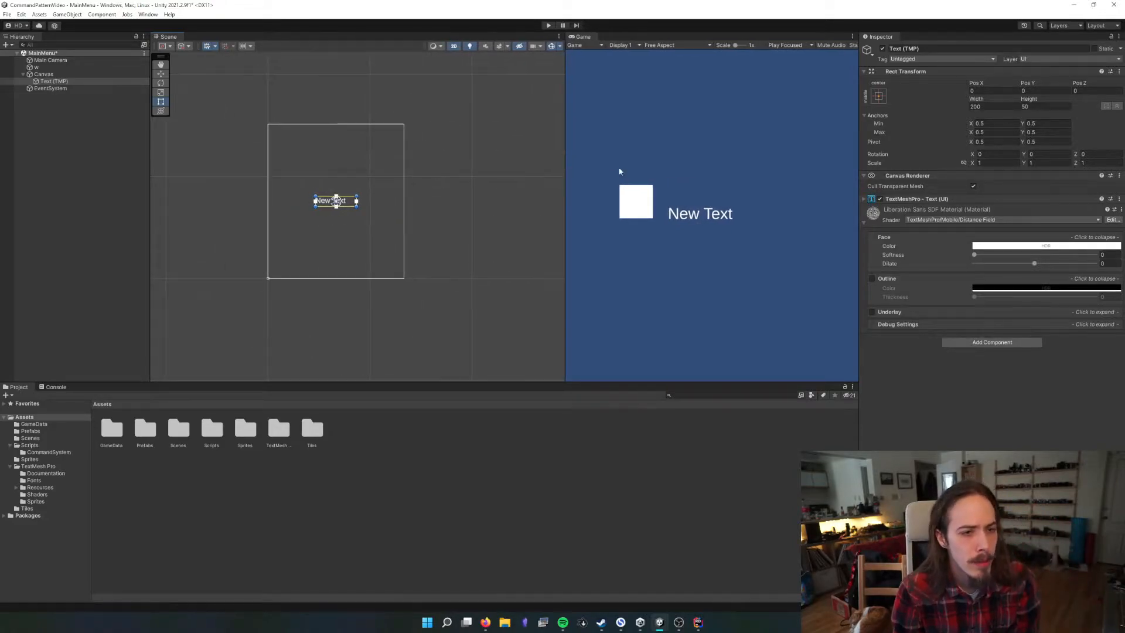
click(879, 96)
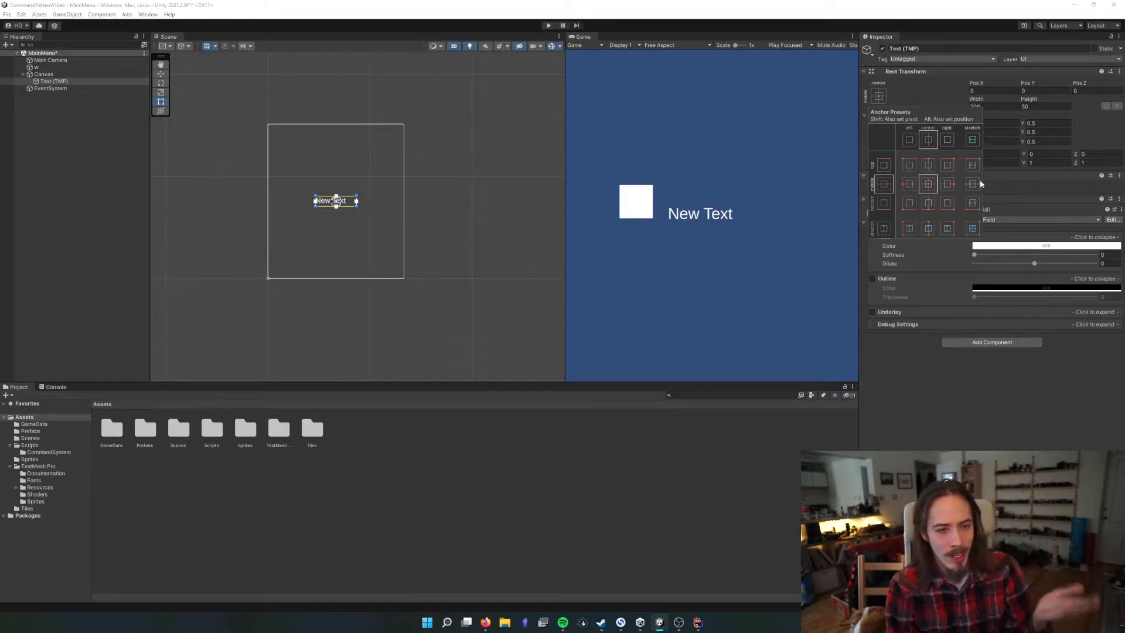
mouse_move(563, 156)
mouse_down()
mouse_move(462, 157)
mouse_move(572, 156)
mouse_up()
click(980, 91)
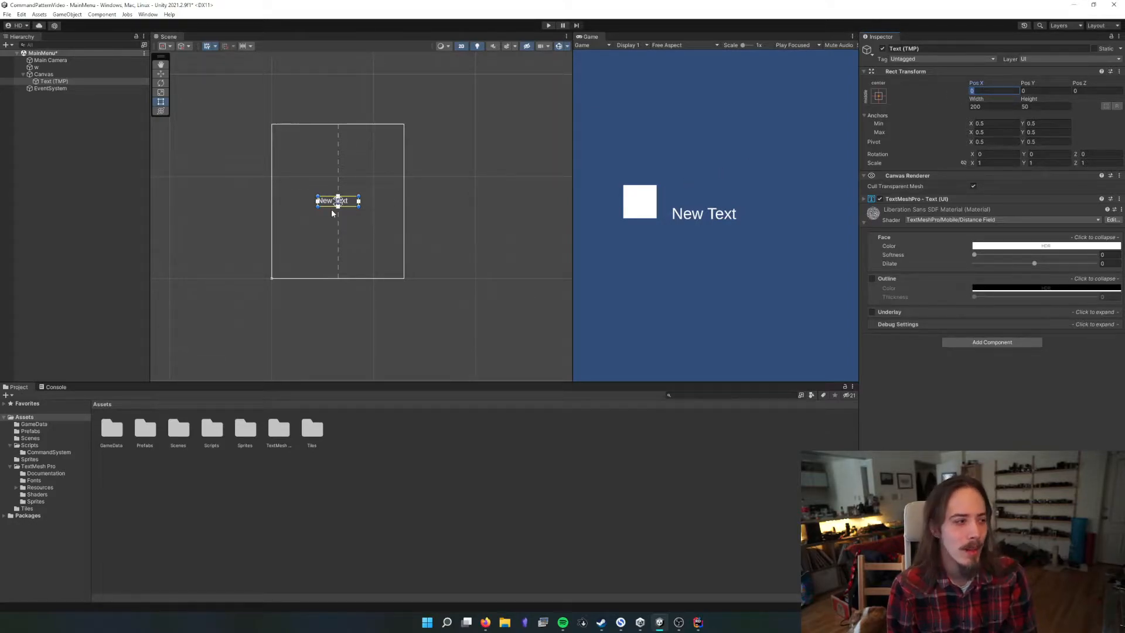
scroll(332, 208, up, 6)
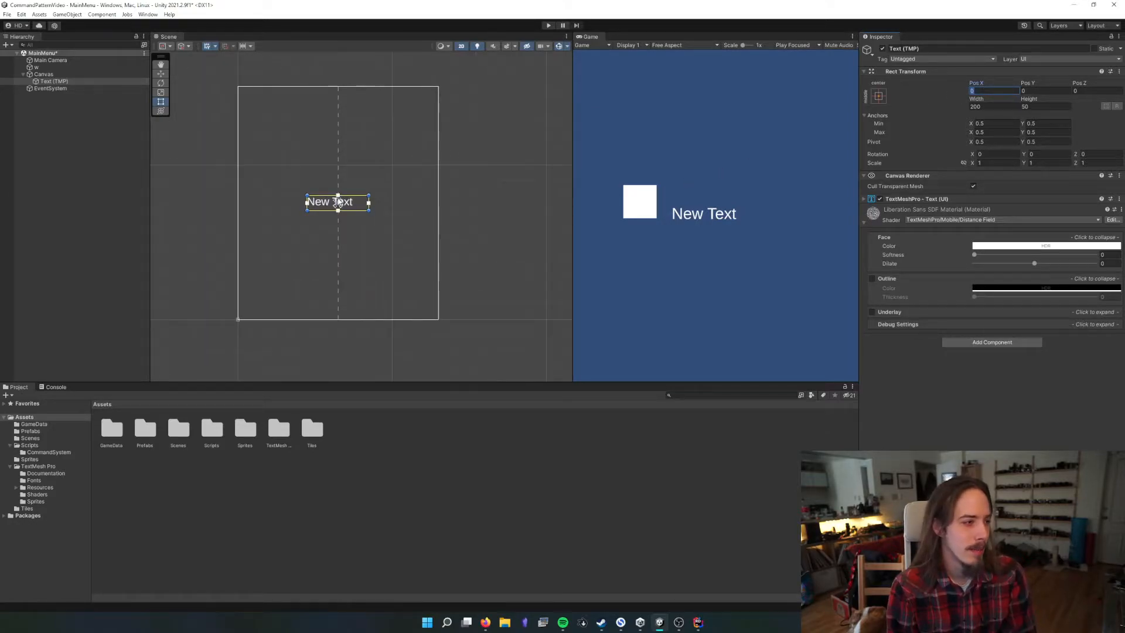
Set the text's pivot to X 0 and Y 0
click(996, 142)
click(1045, 142)
click(979, 142)
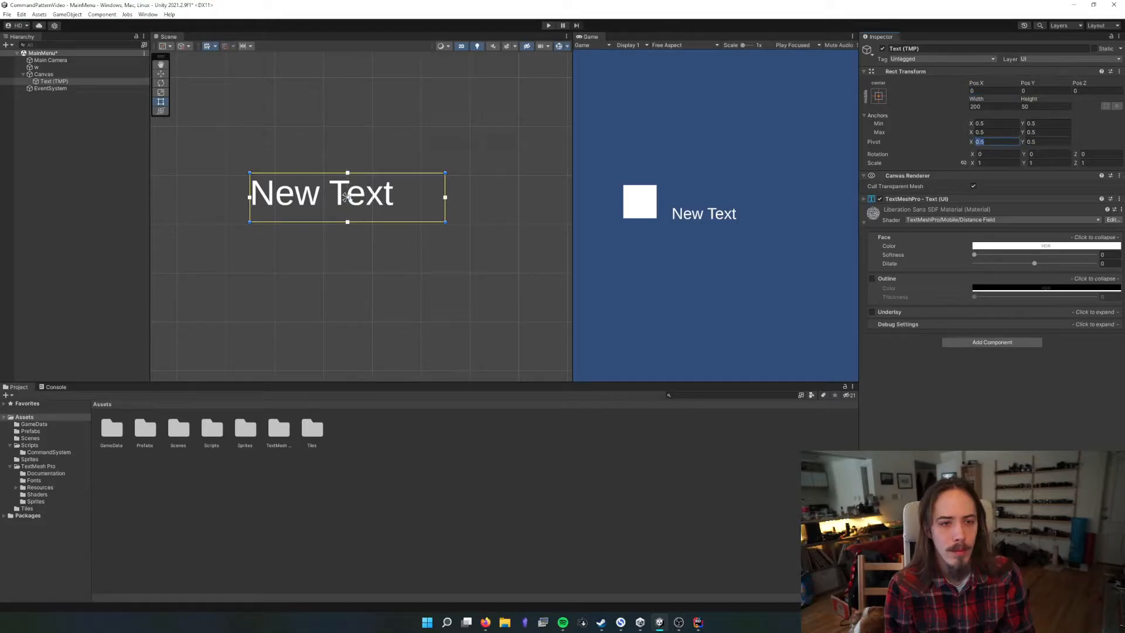
click(1059, 142)
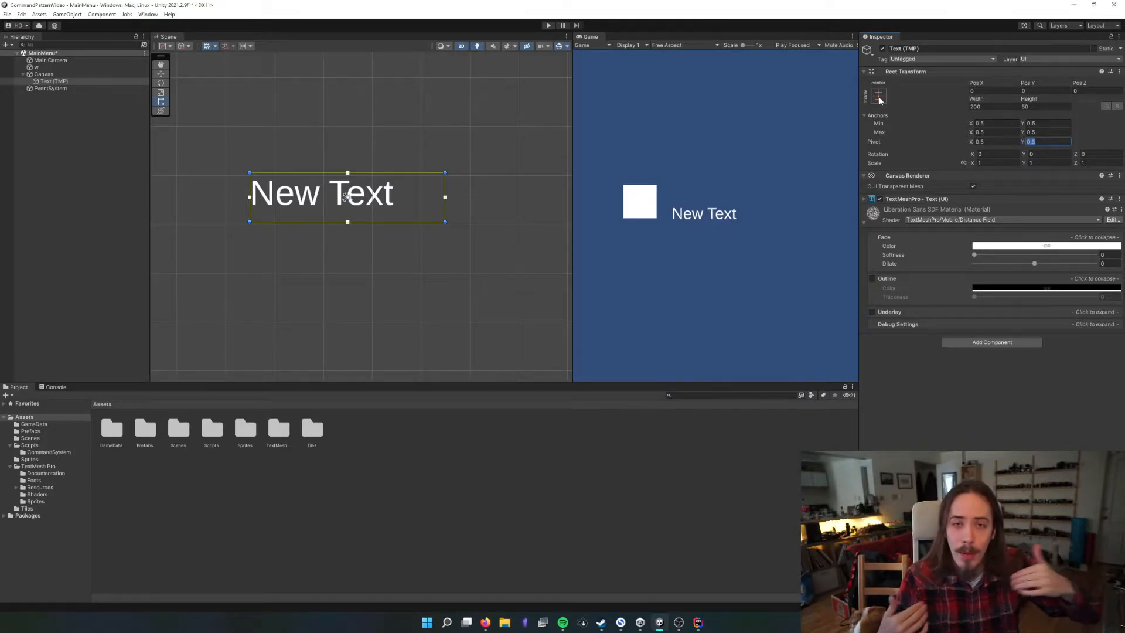
click(996, 142)
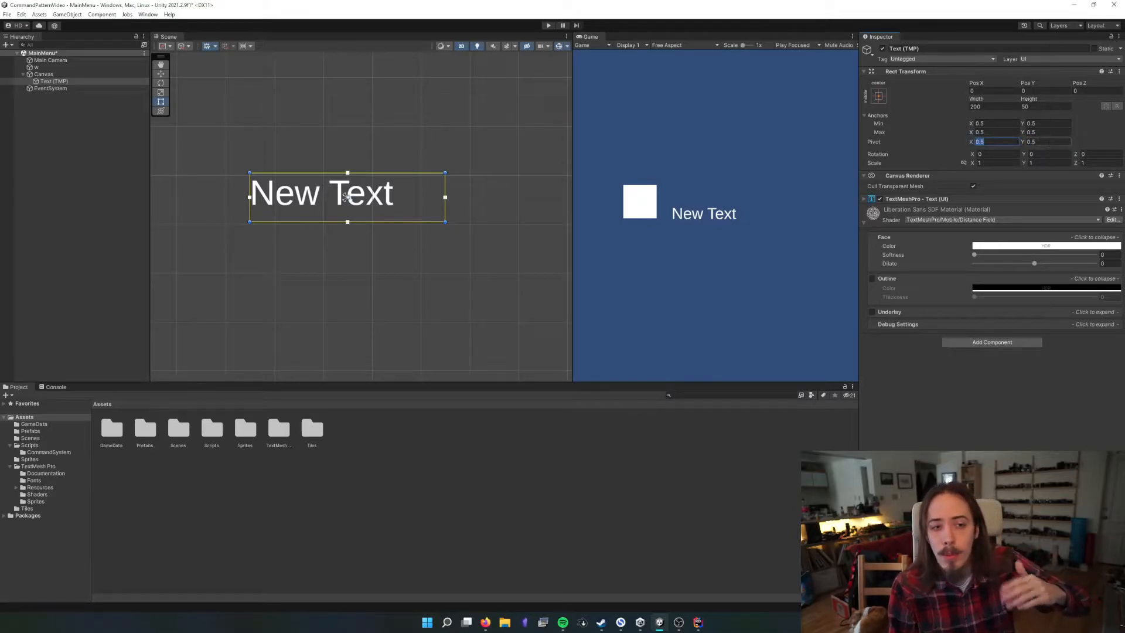
drag(970, 145, 936, 153)
text(-100)
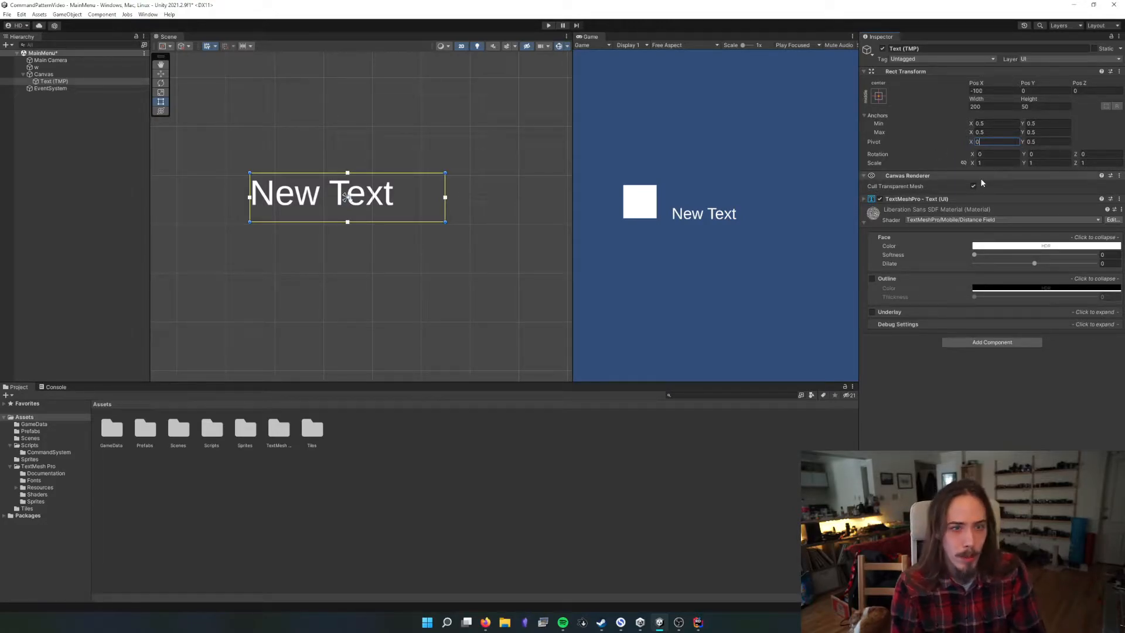
key(Tab)
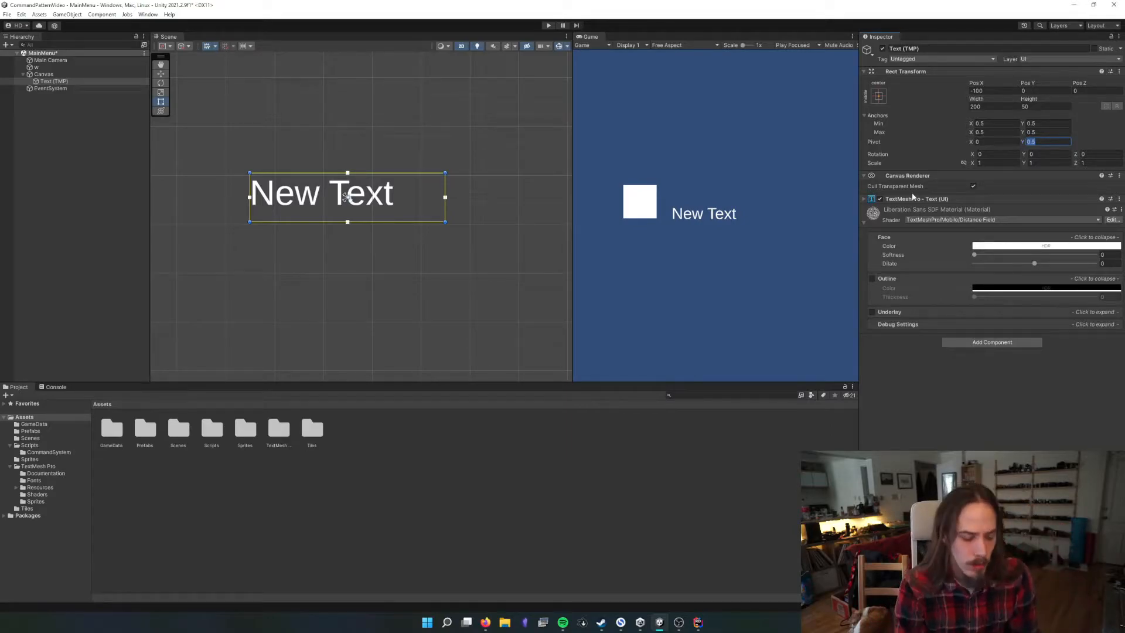
text(0)
key(Return)
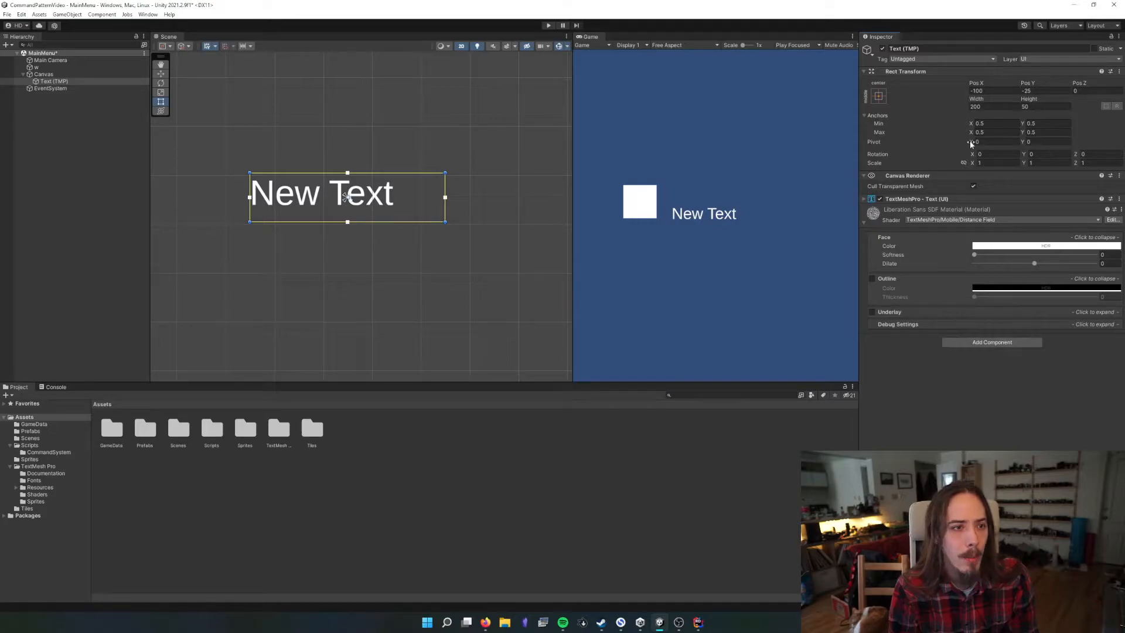
Apply the top-left anchor preset to the text and set its Pos X and Pos Y to 0
click(878, 96)
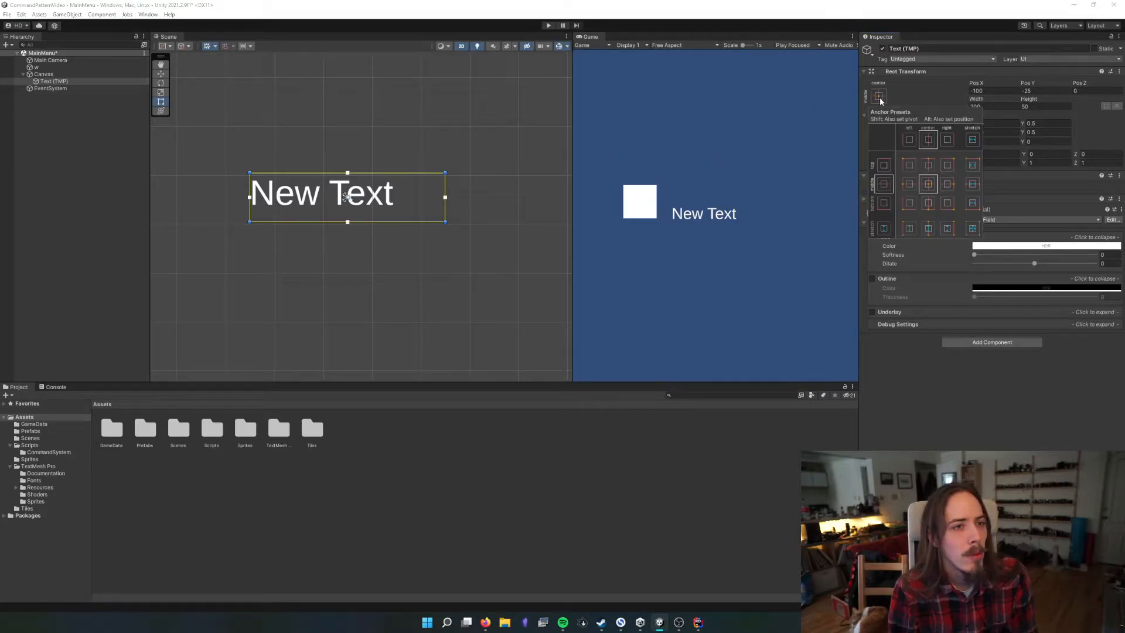
click(910, 158)
click(1024, 98)
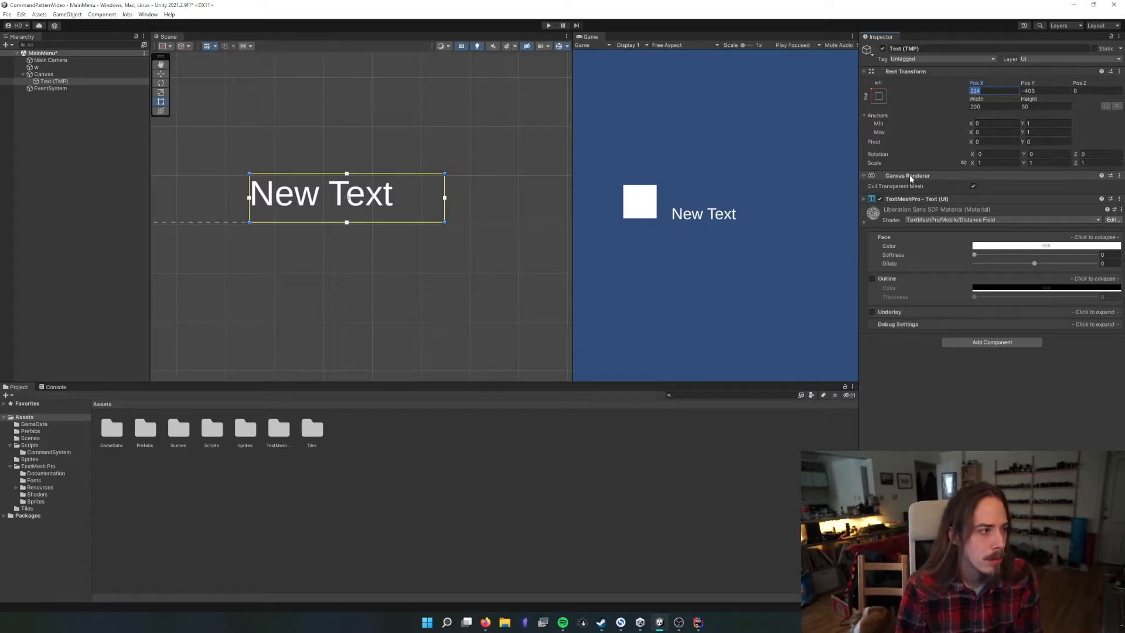
text(0)
key(Tab)
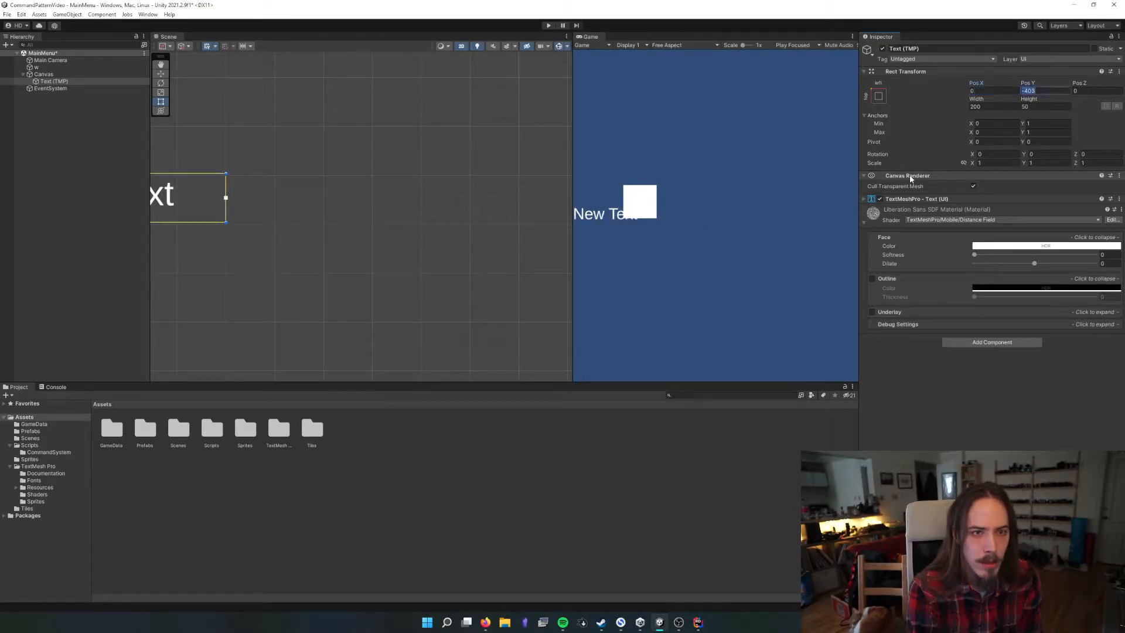
text(0)
Set the text's pivot Y to 1 and its Pos Y to 0 so it sits inside the Canvas's top-left corner
scroll(362, 192, down, 6)
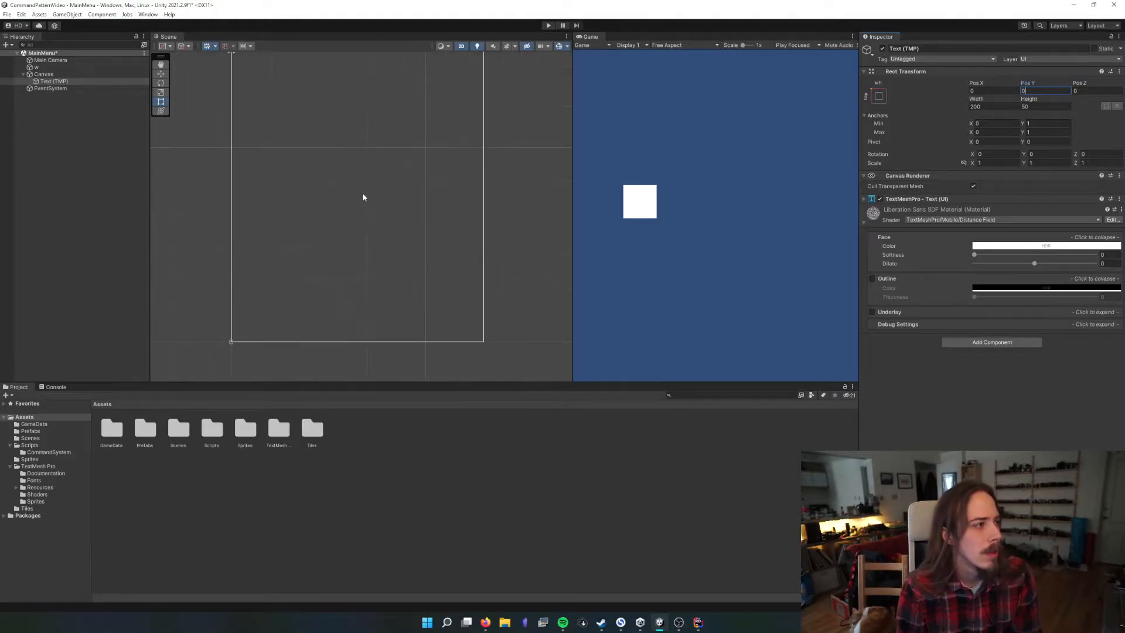
middle_drag(331, 148, 408, 217)
scroll(392, 167, up, 5)
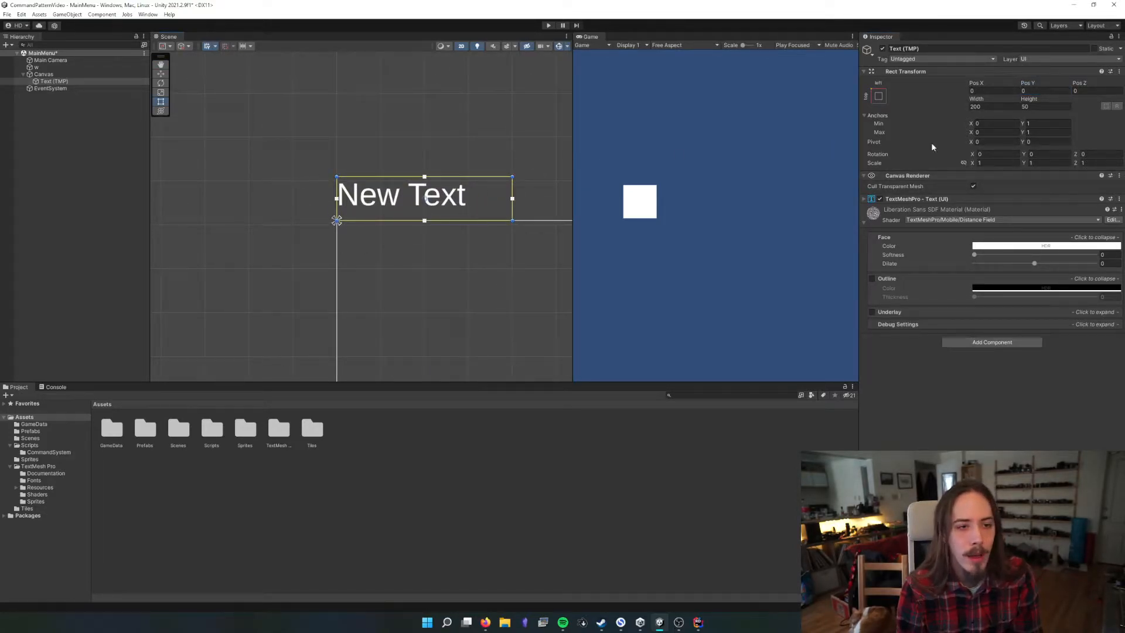
click(1048, 143)
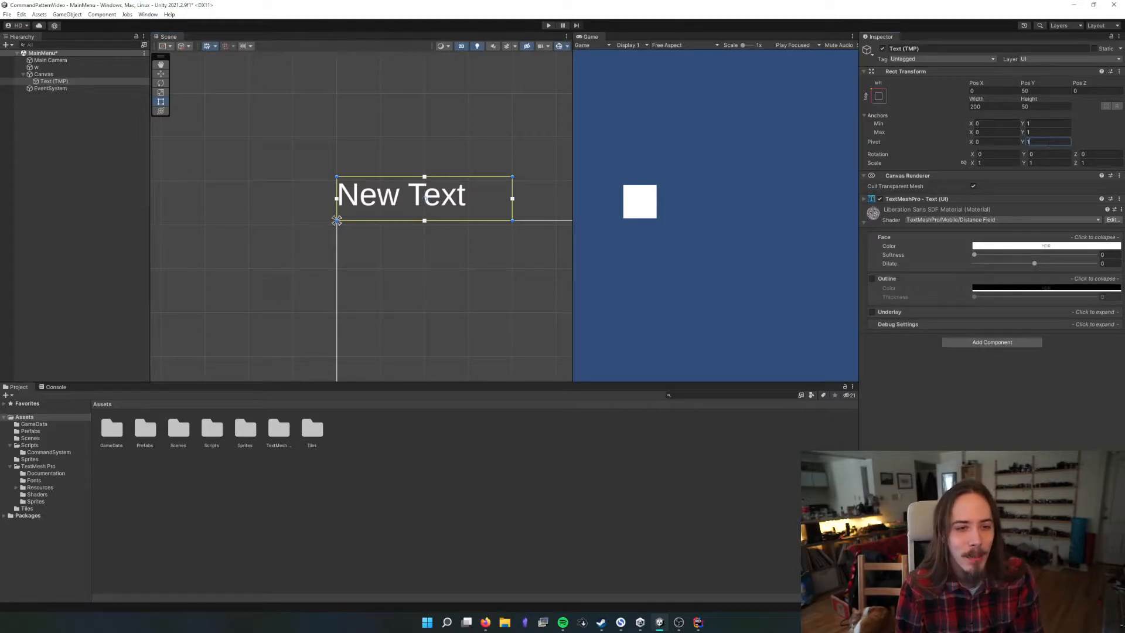
click(1041, 91)
text(0)
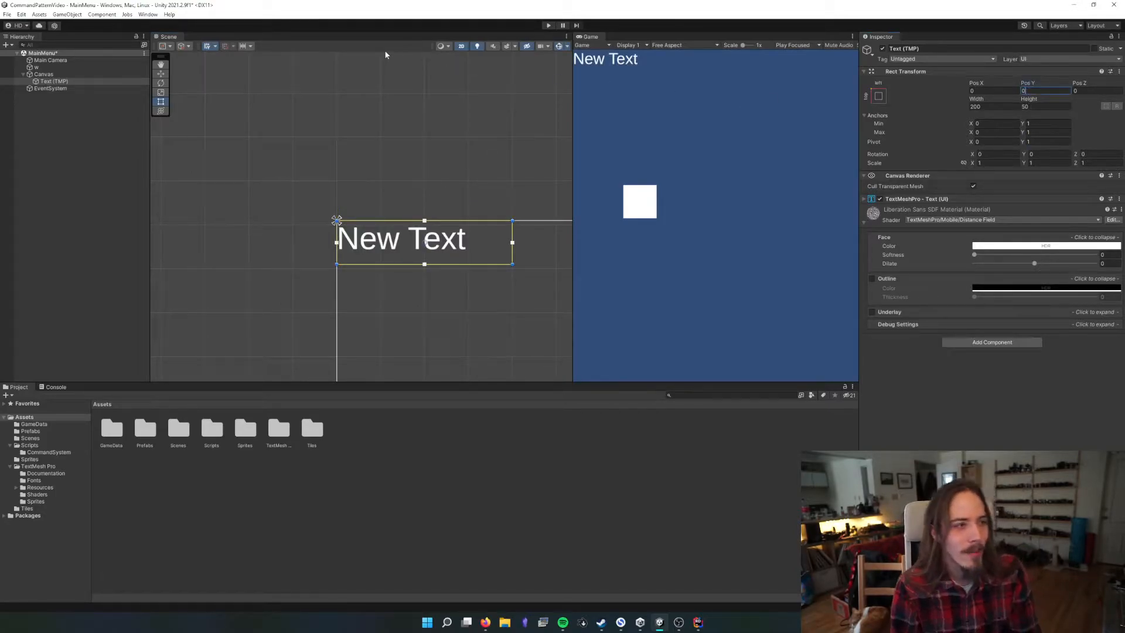
scroll(328, 232, up, 5)
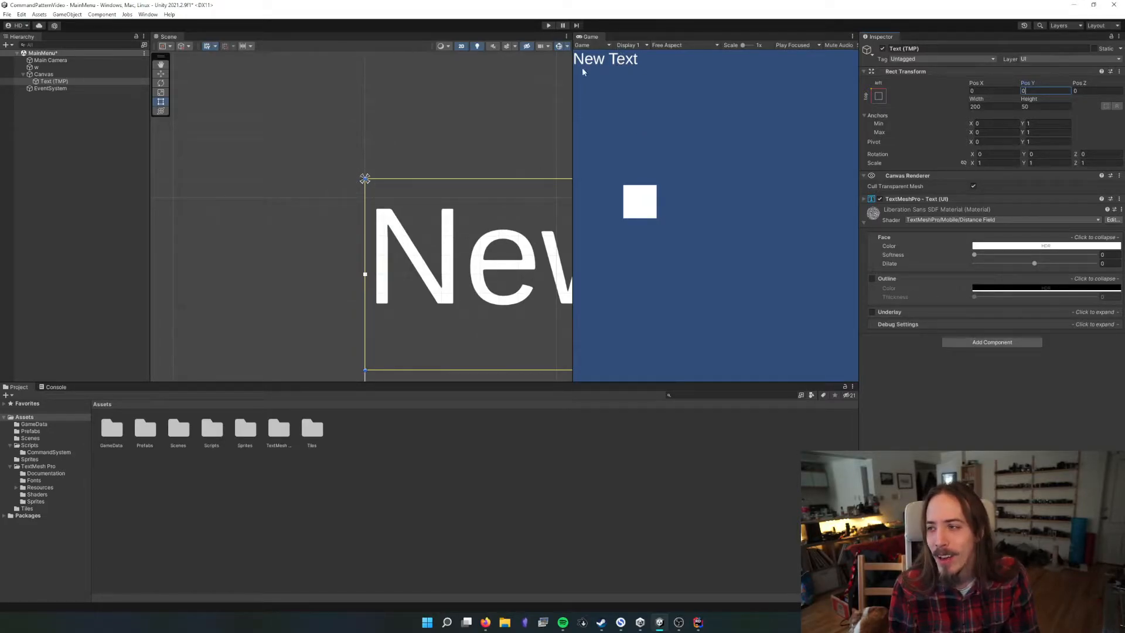
Set the text's pivot to X 0.5 and Y 0.5
click(986, 88)
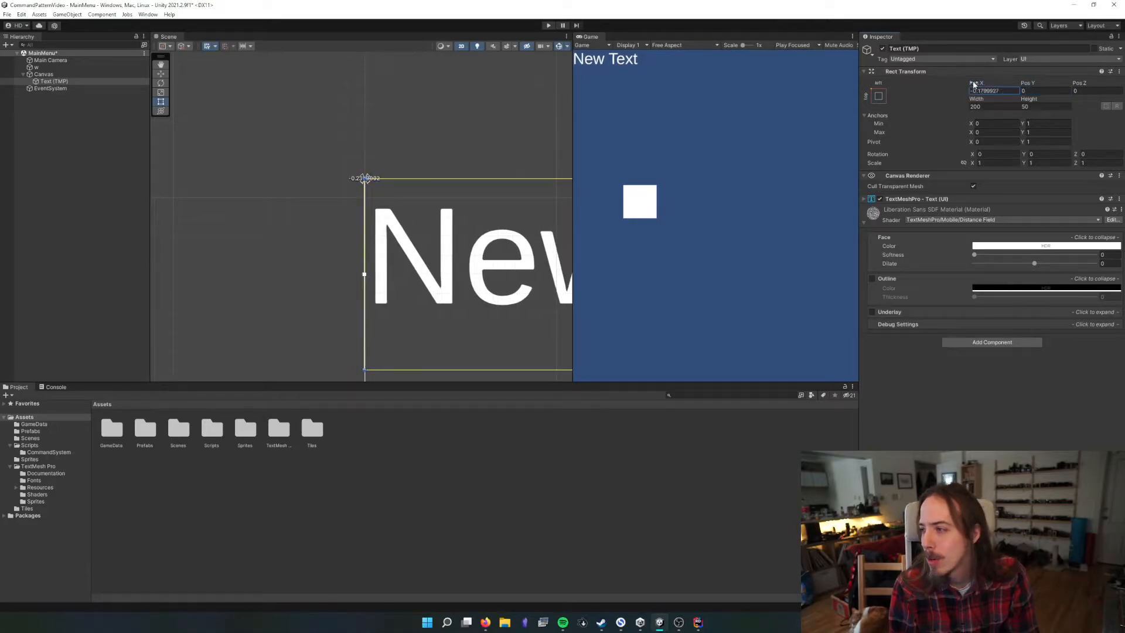
click(991, 142)
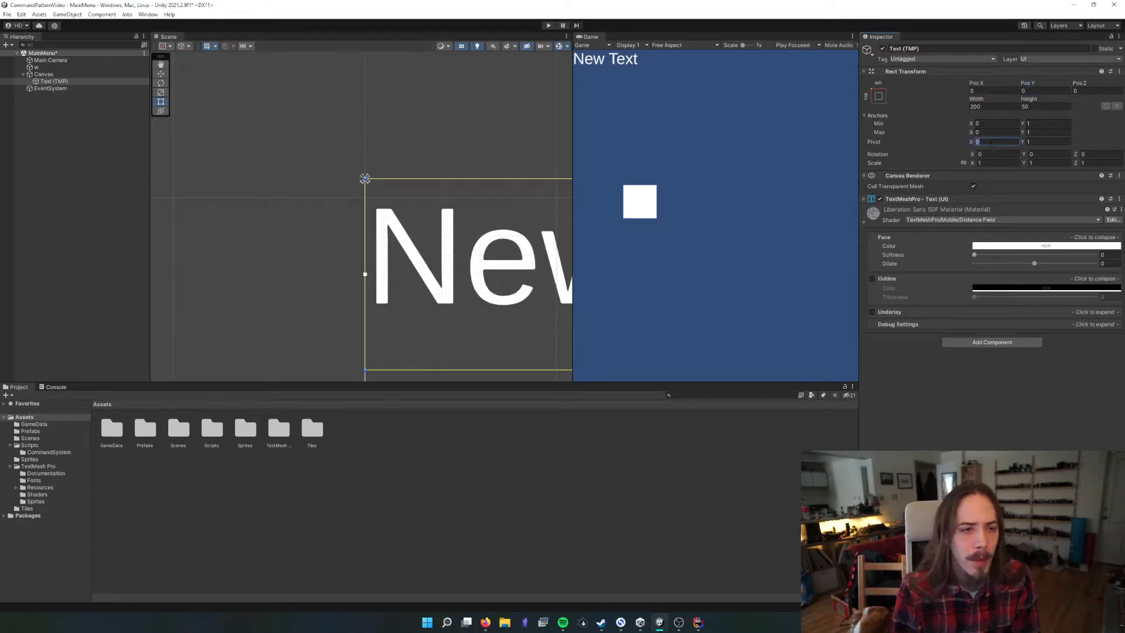
text(0.5)
key(Tab)
text(0.5)
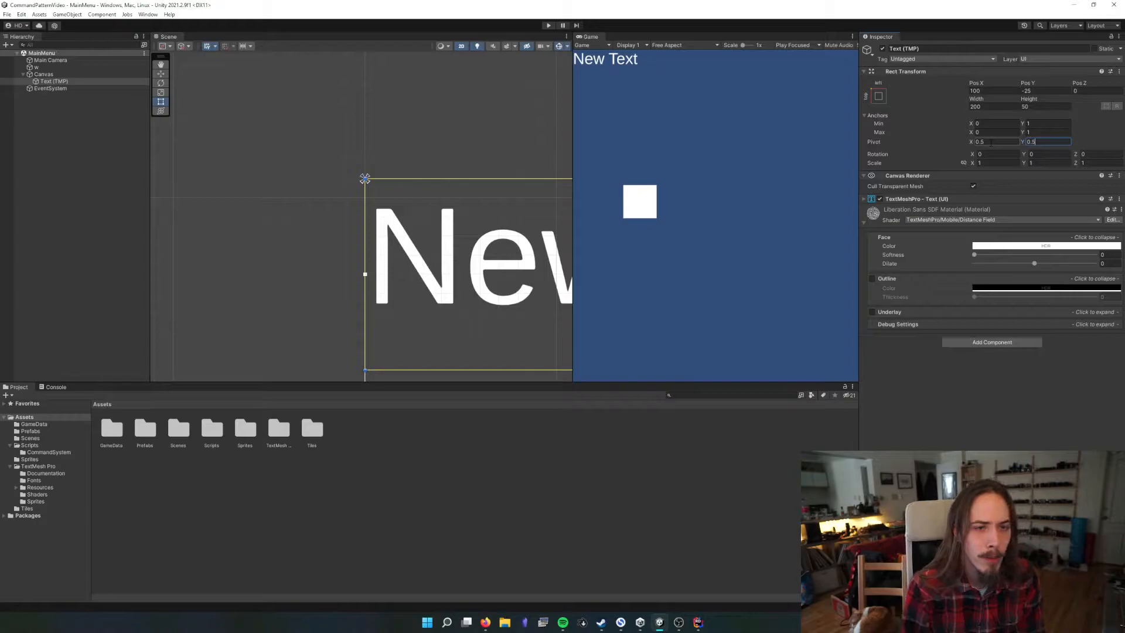
Set the text's Pos X and Pos Y to 0 so its center sits on the top-left anchor
click(977, 91)
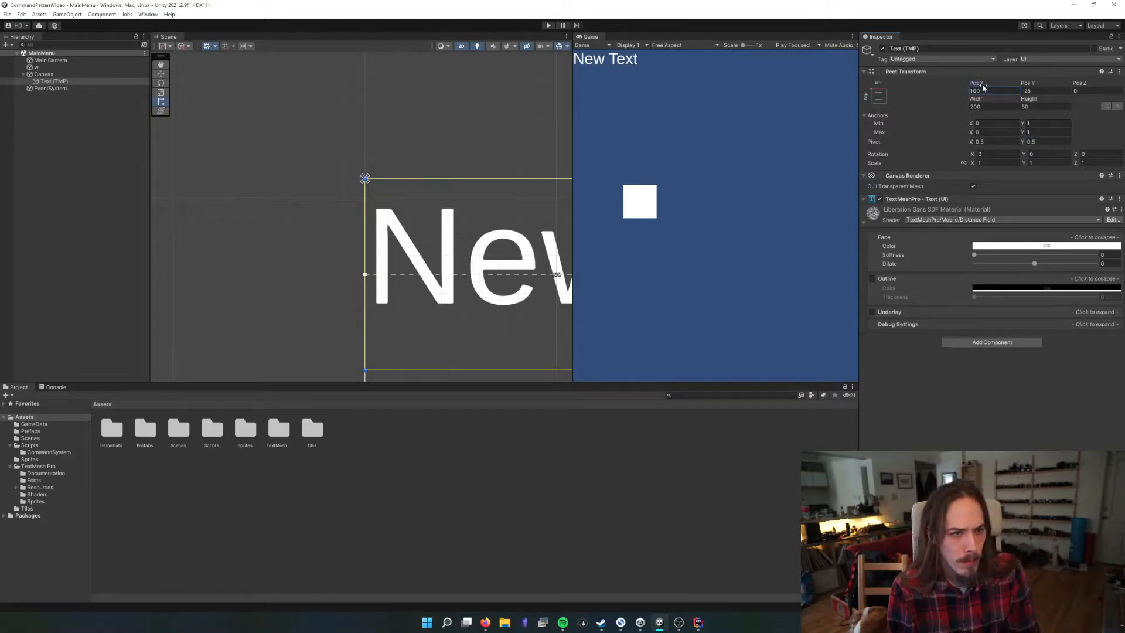
text(0)
key(Tab)
text(0)
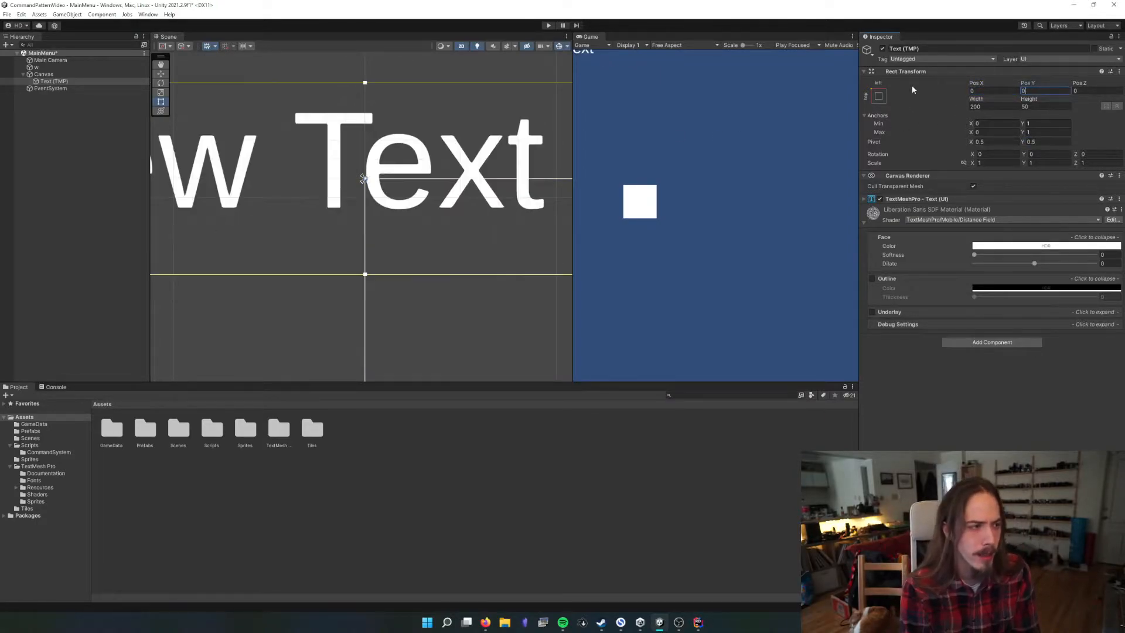
Move the text inside the Canvas's top-left corner, to about Pos X 100.7 and Pos Y -26, and widen the Game view
scroll(254, 241, down, 2)
scroll(254, 241, down, 3)
middle_drag(264, 242, 321, 243)
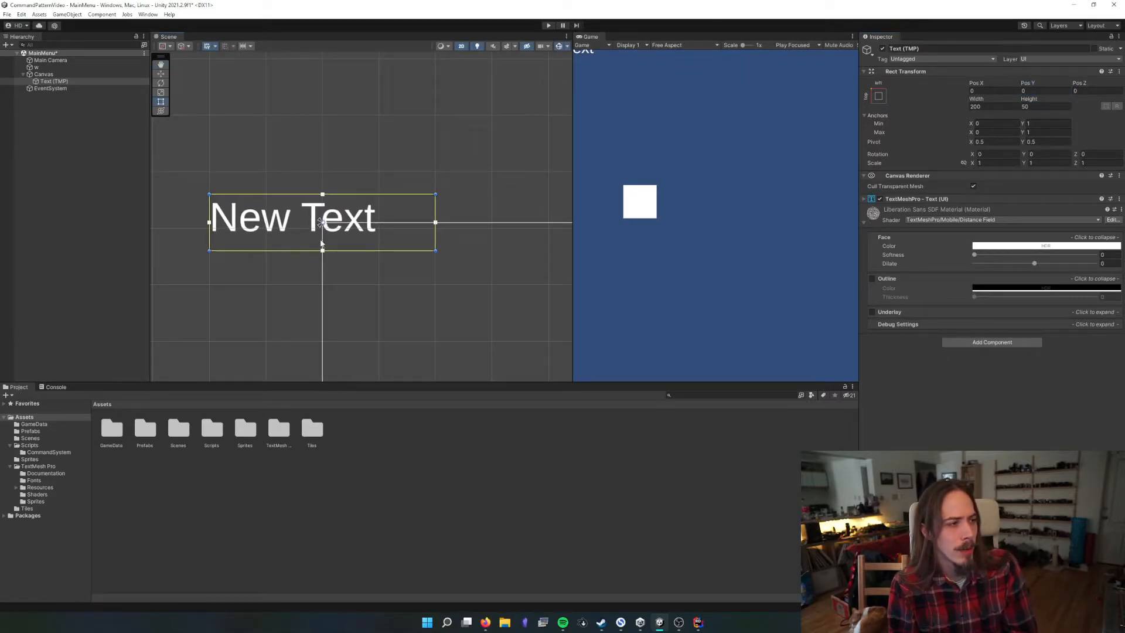
key(w)
drag(324, 221, 436, 251)
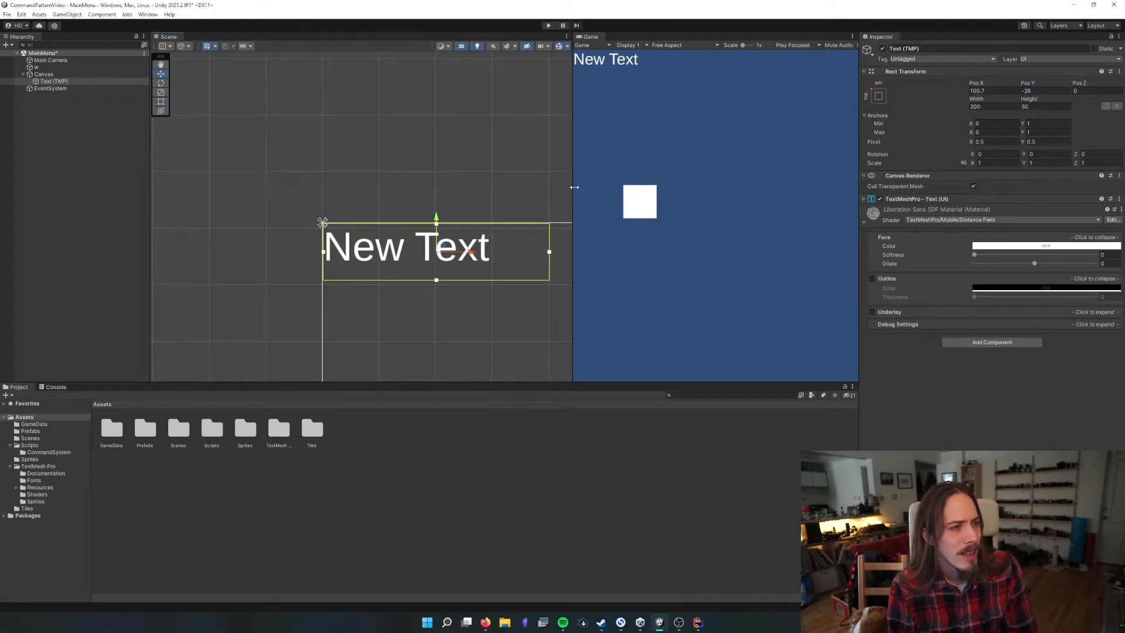
drag(574, 187, 529, 187)
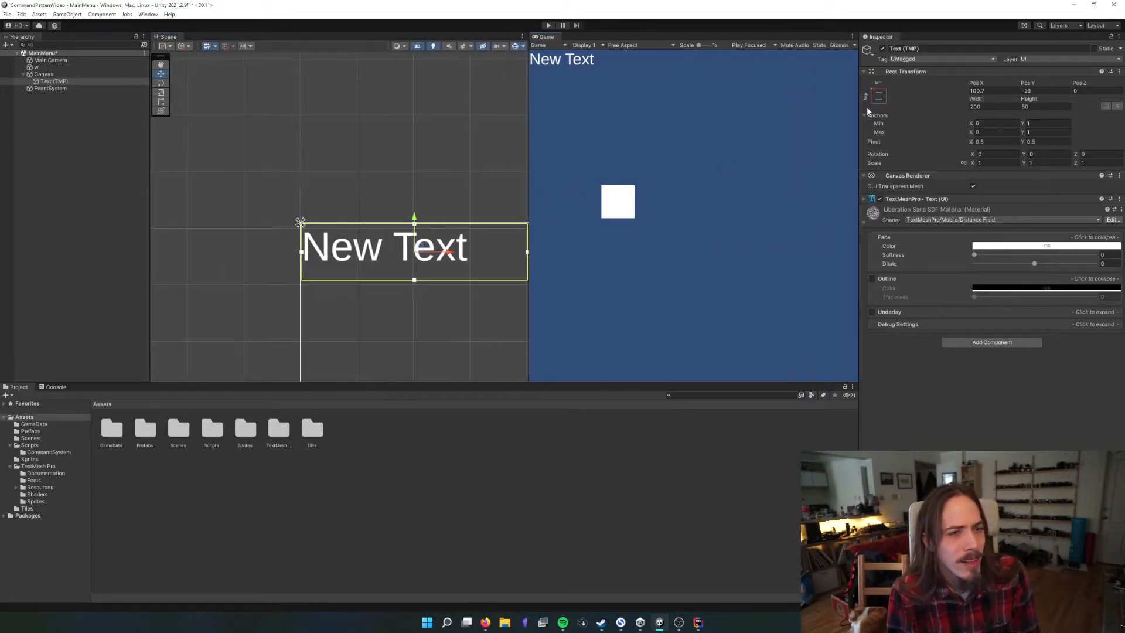
Try a text height of about 143.6 and a move to about Pos Y -69.1, and undo both changes
drag(1036, 99, 55, 102)
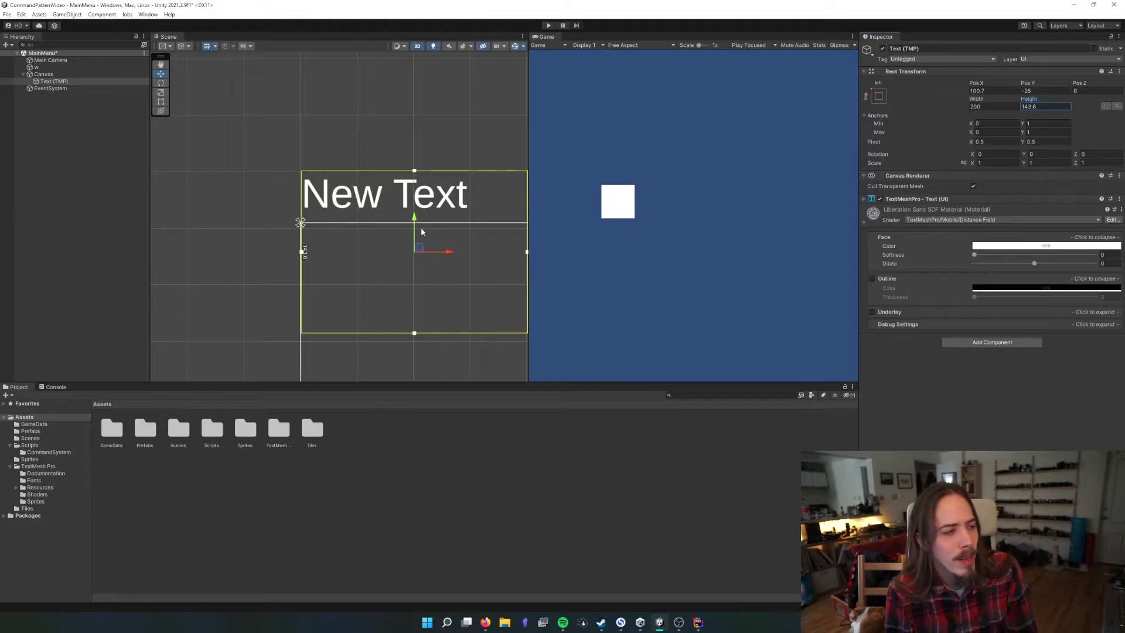
drag(421, 231, 480, 247)
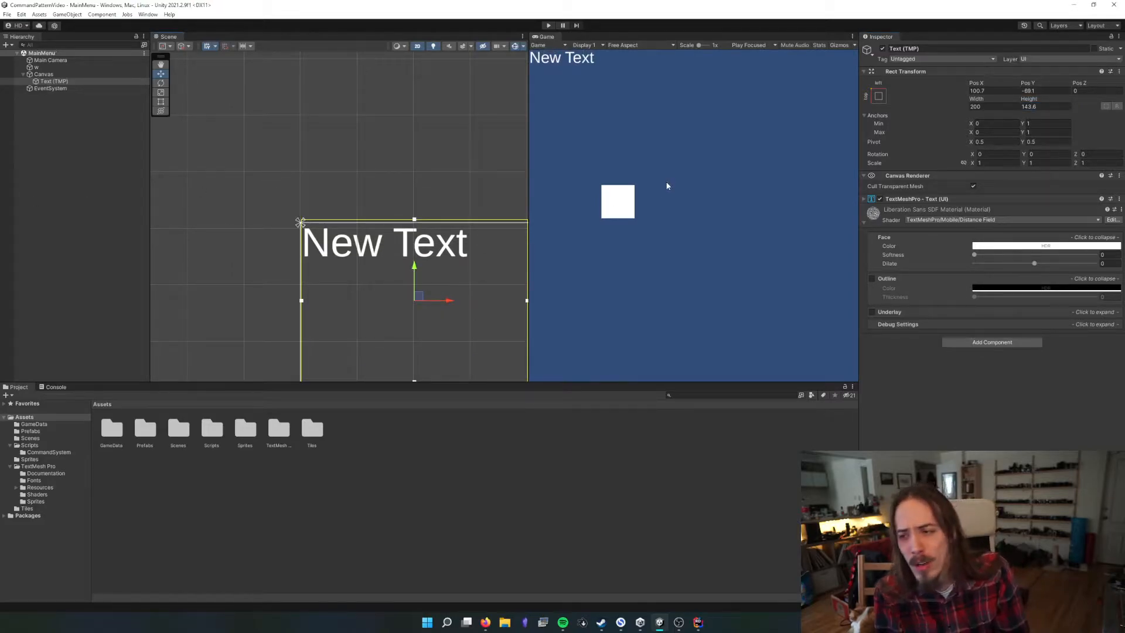
key(ctrl+z)
key(ctrl+z)
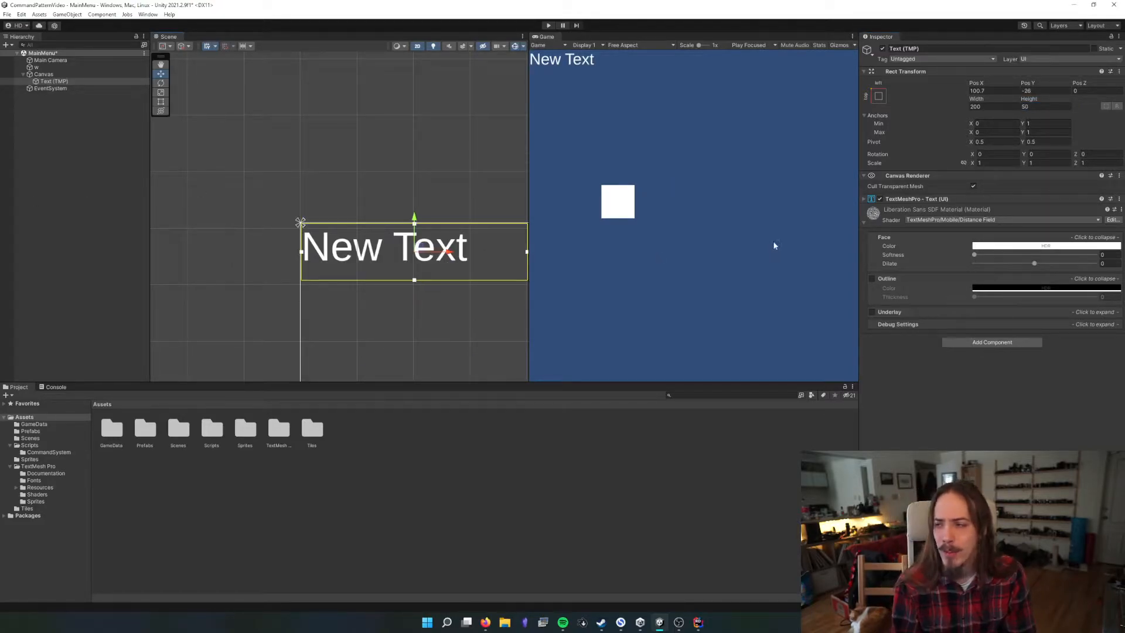
Set the text's pivot to X 0 and Y 1, and its Pos X and Pos Y to 0
click(995, 142)
text(0)
key(Tab)
text(1)
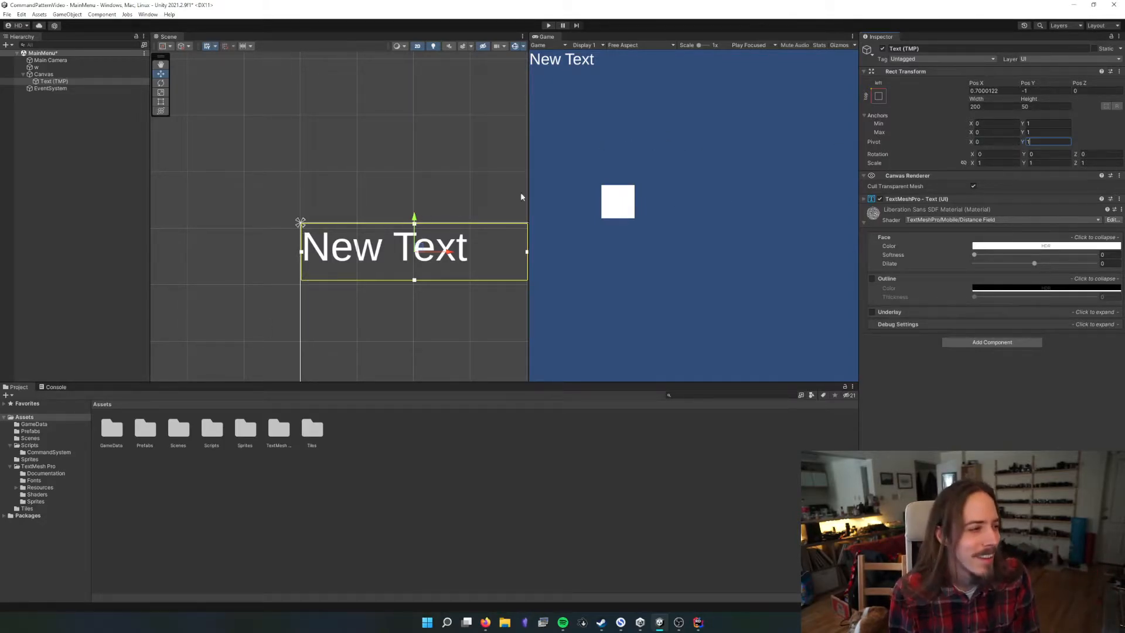
click(985, 91)
text(0)
key(Tab)
text(0)
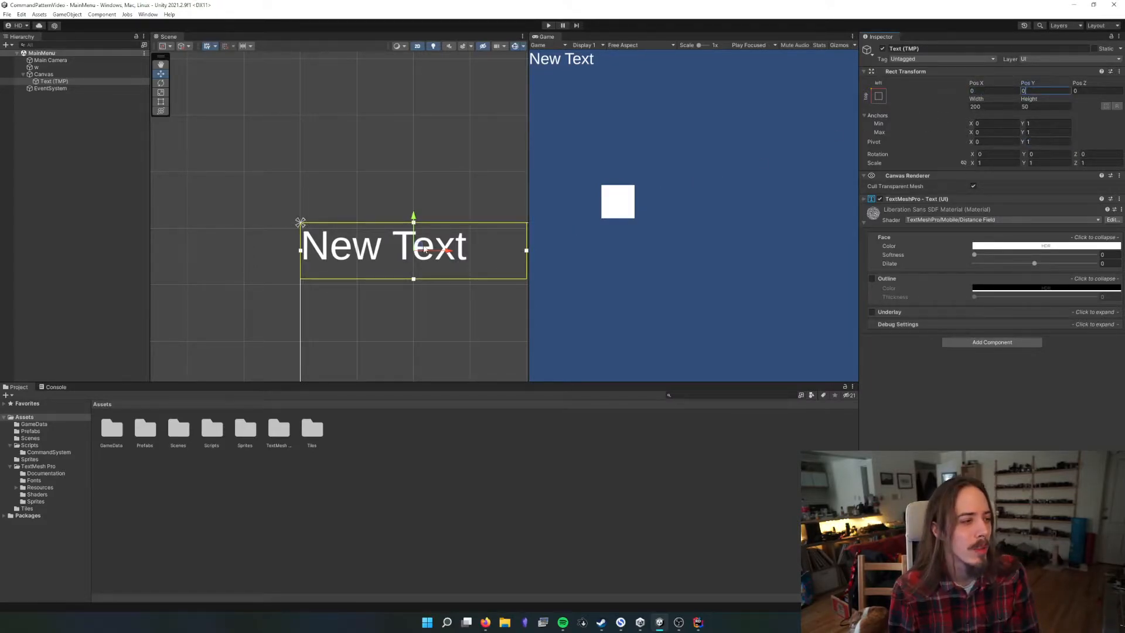
Offset the text from the Canvas's top-left corner to about Pos X 21.2 and Pos Y -14.8
drag(425, 249, 472, 279)
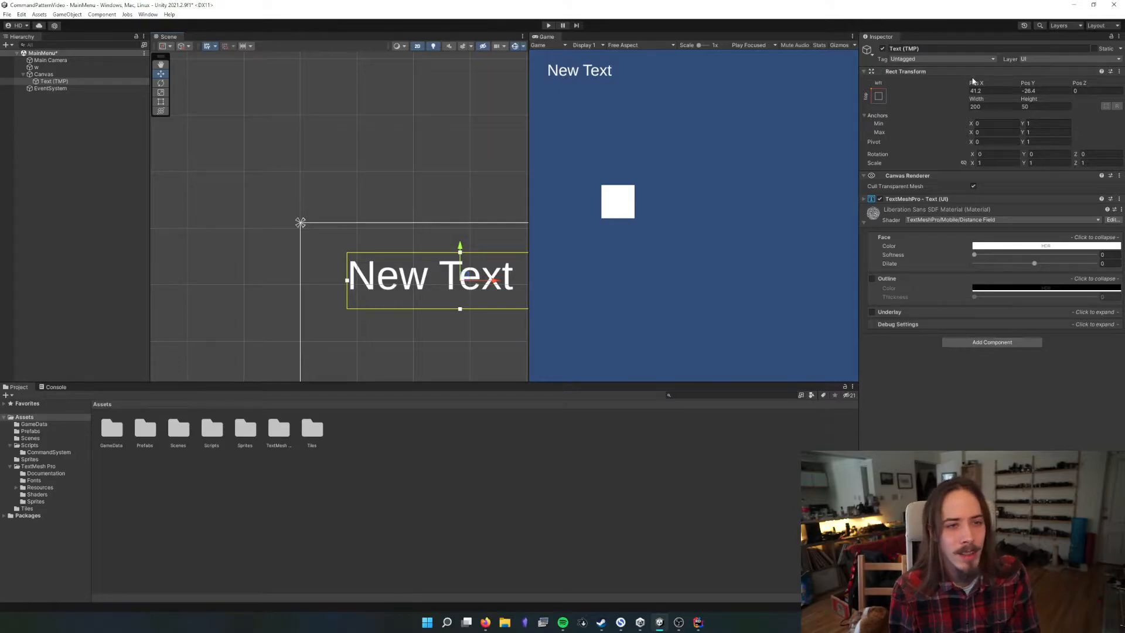
drag(973, 82, 938, 83)
click(1029, 84)
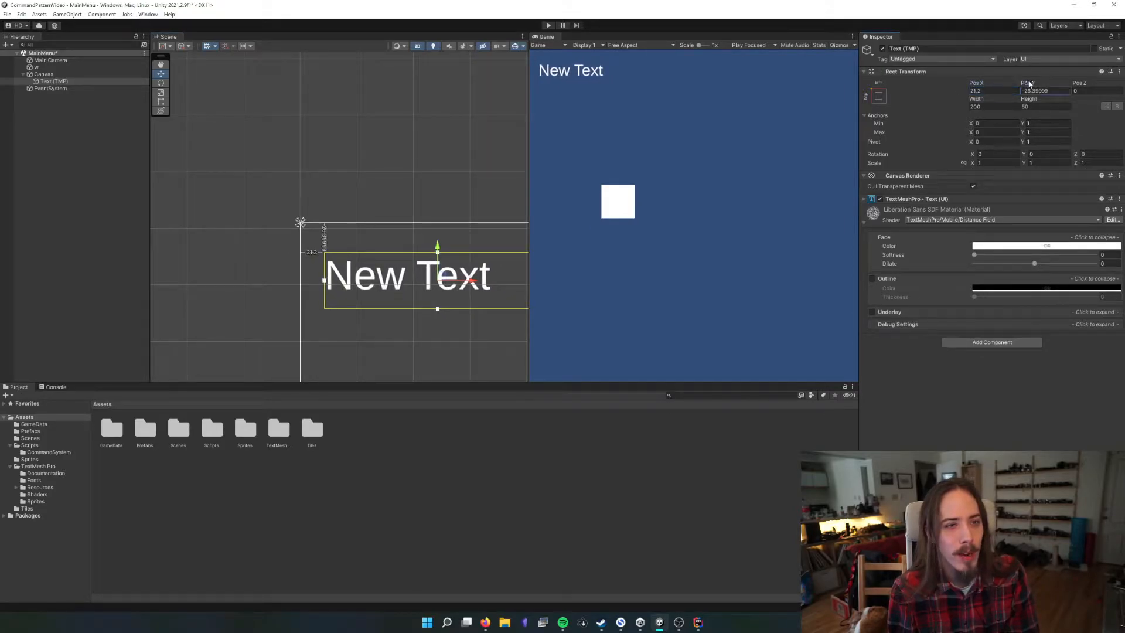
drag(1029, 84, 1051, 86)
scroll(484, 211, down, 5)
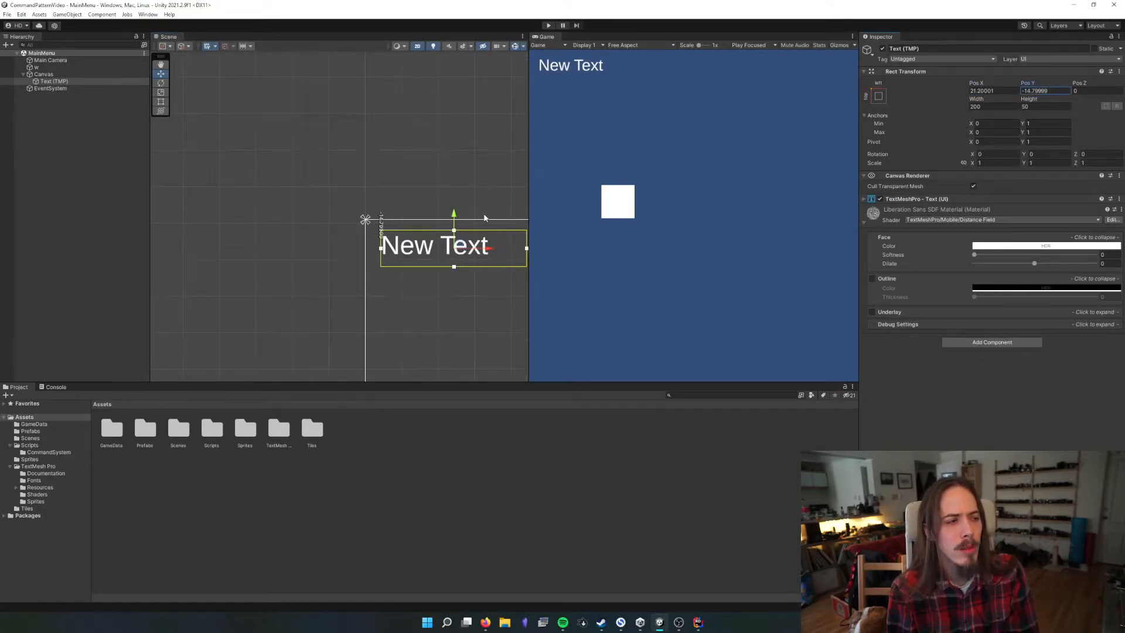
Examine the text's anchor presets and its Anchors Min and Max values
click(878, 97)
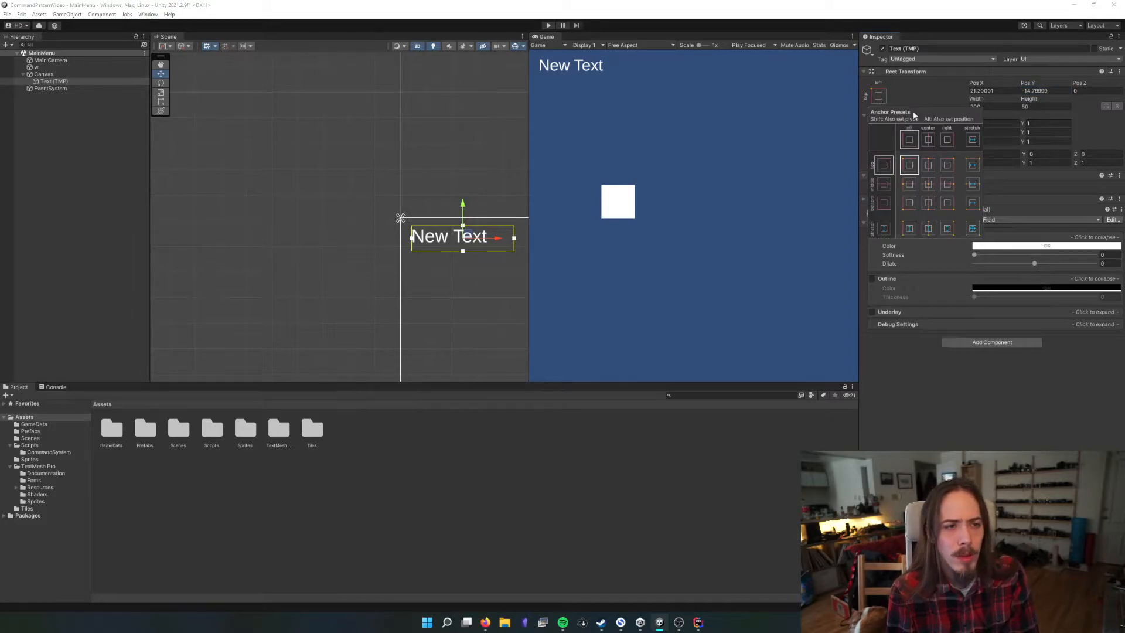
click(915, 93)
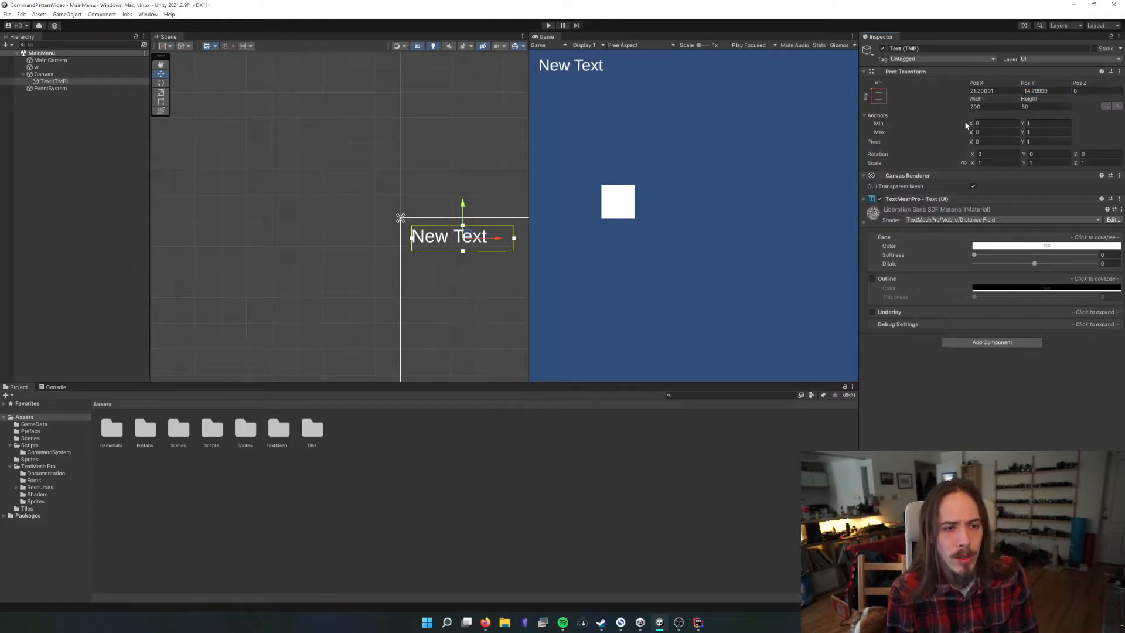
click(996, 124)
click(1045, 124)
click(999, 133)
click(1043, 133)
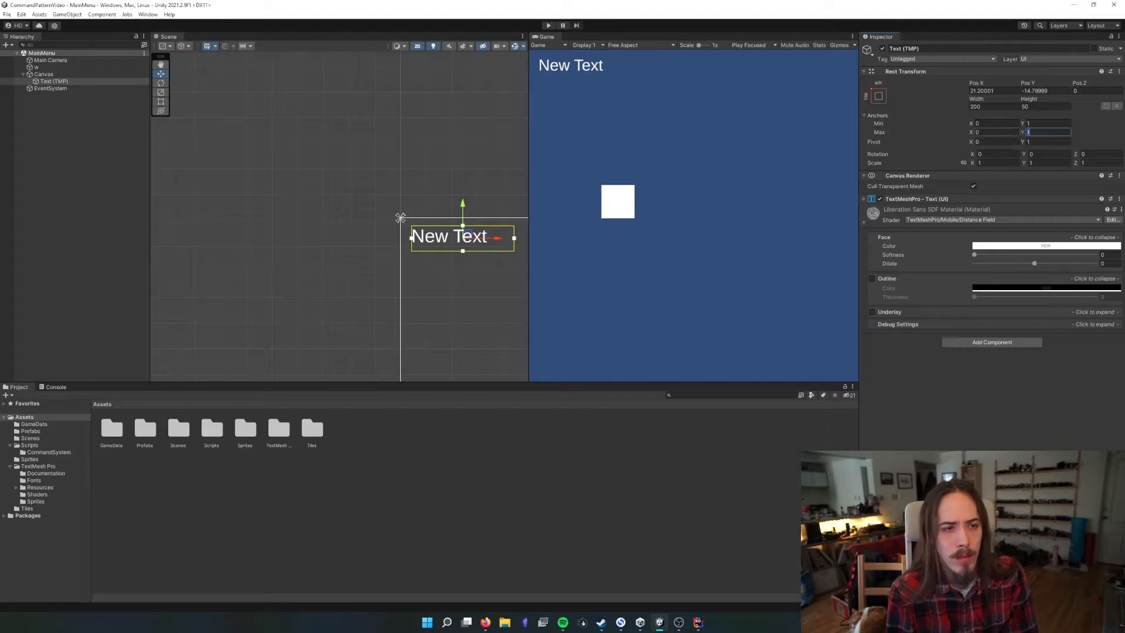
click(880, 116)
Apply the middle-center anchor preset to the text and collapse its Anchors values
click(878, 96)
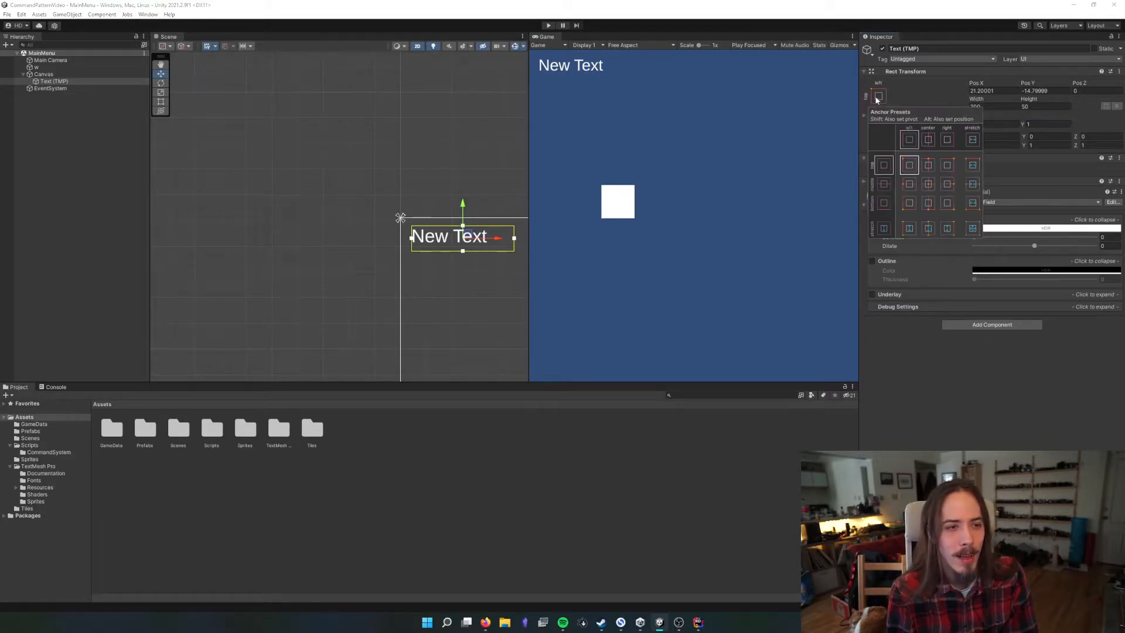
click(928, 184)
click(1055, 113)
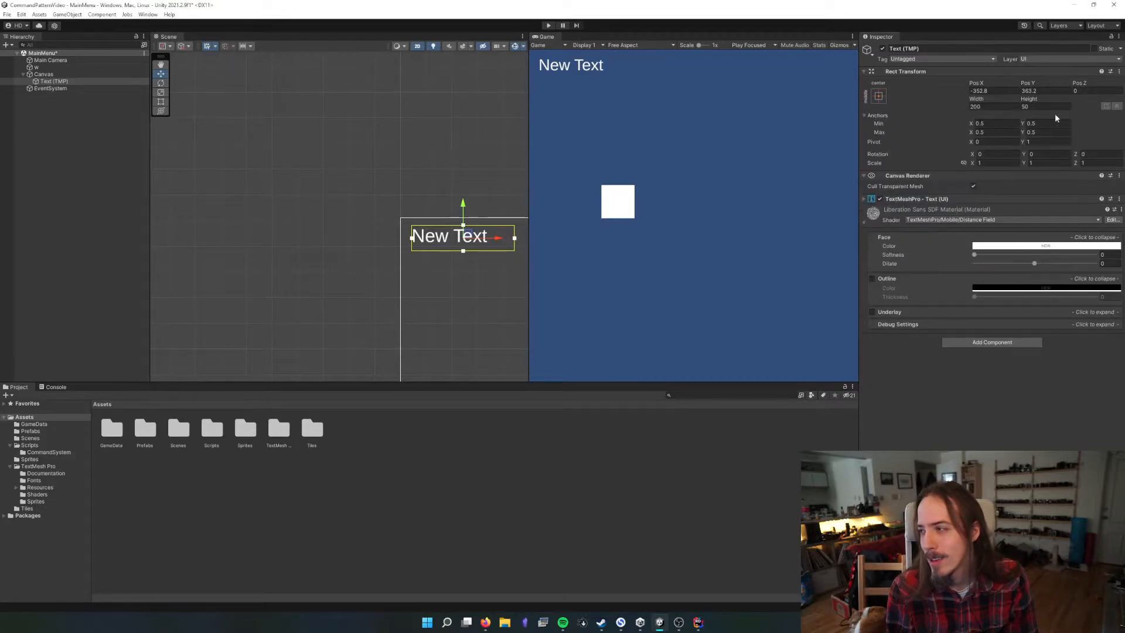
click(892, 115)
scroll(487, 273, down, 1)
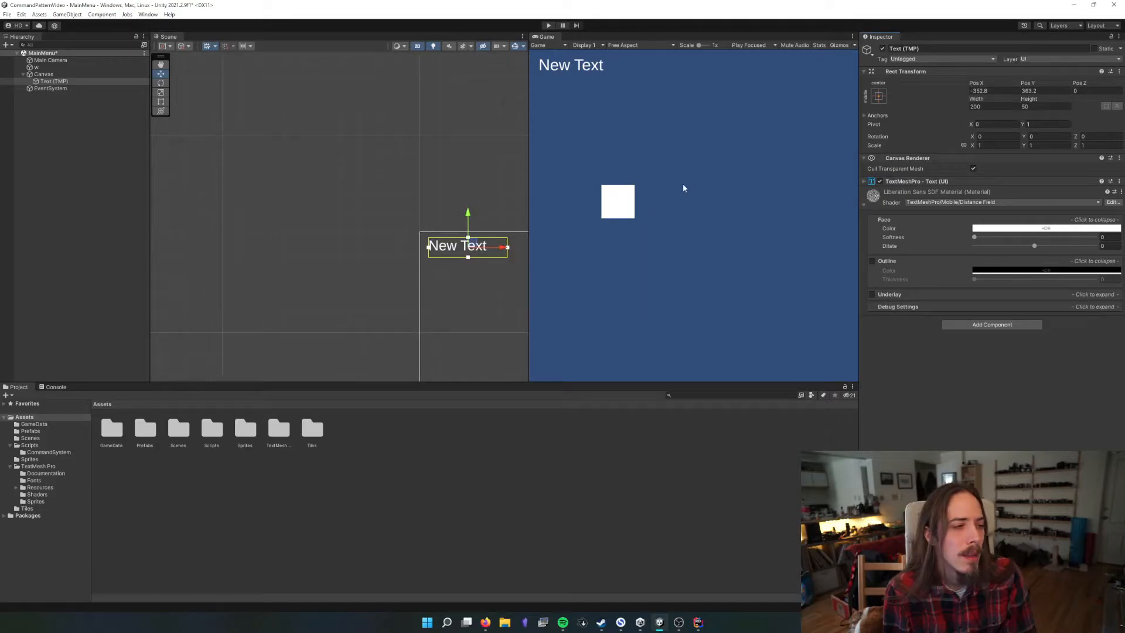
Center the text horizontally on the Canvas by setting its pivot X to 0.5 and its Pos X to 0
click(1006, 91)
text(0)
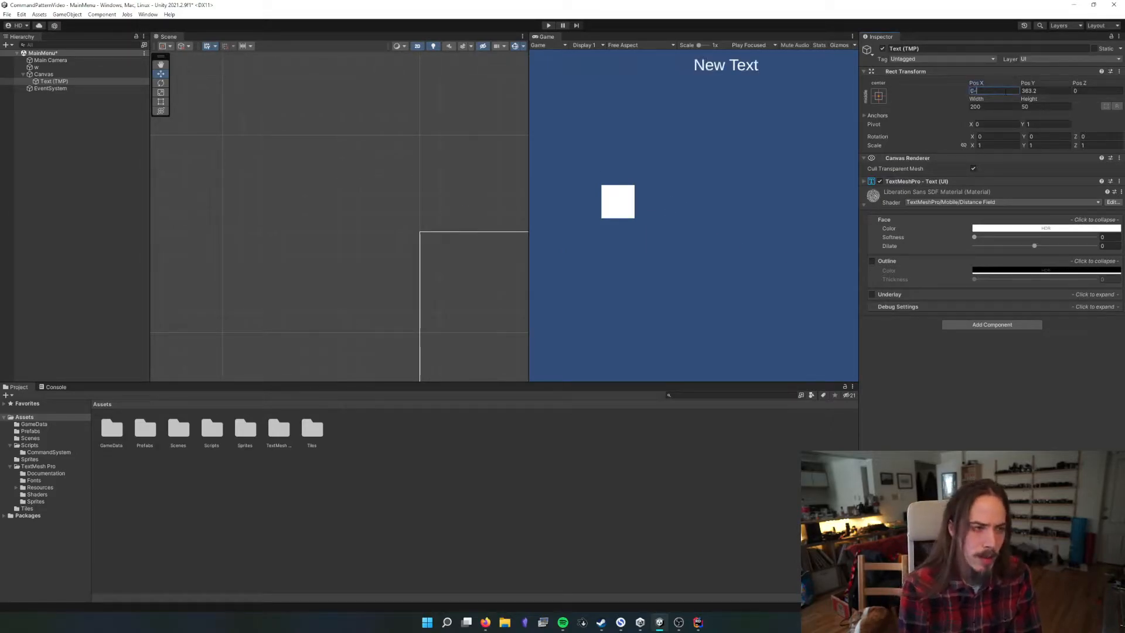
click(992, 124)
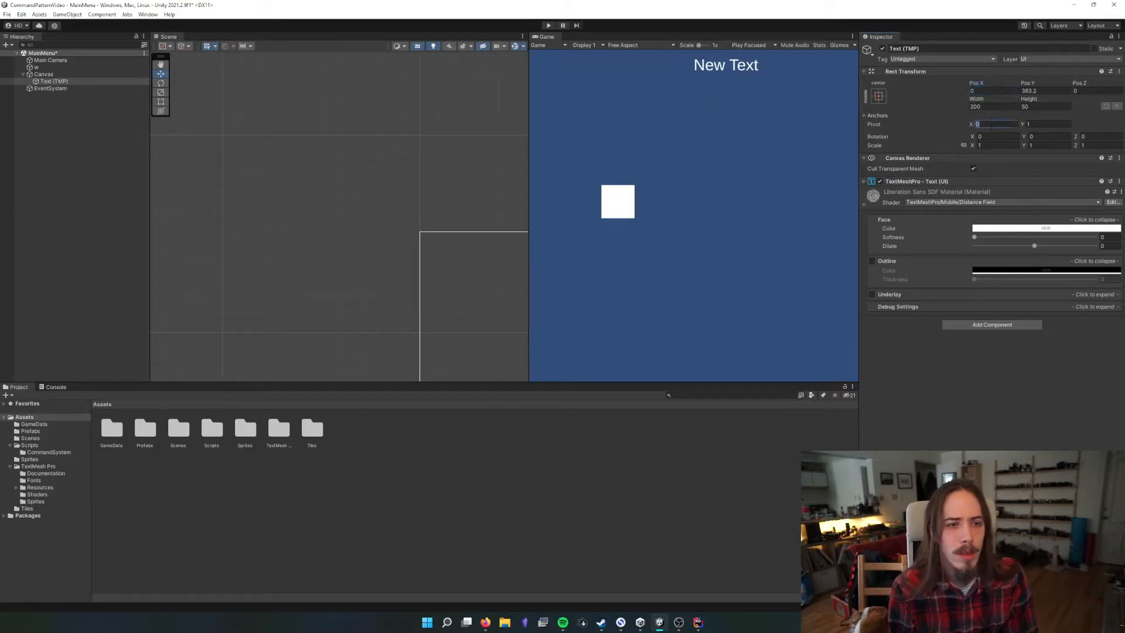
key(f)
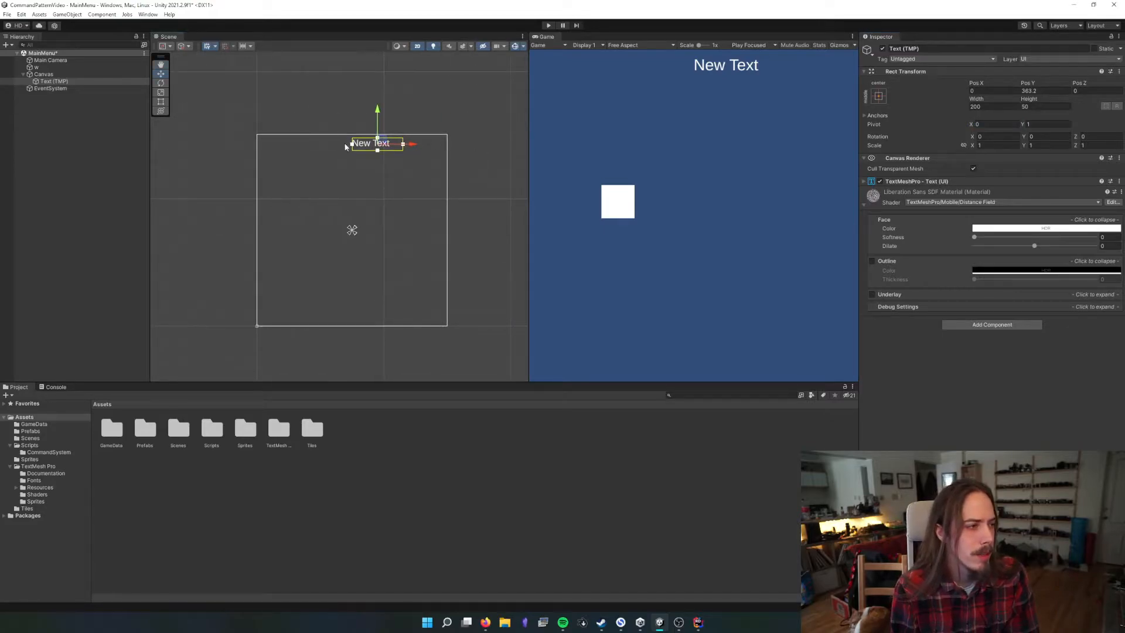
click(989, 125)
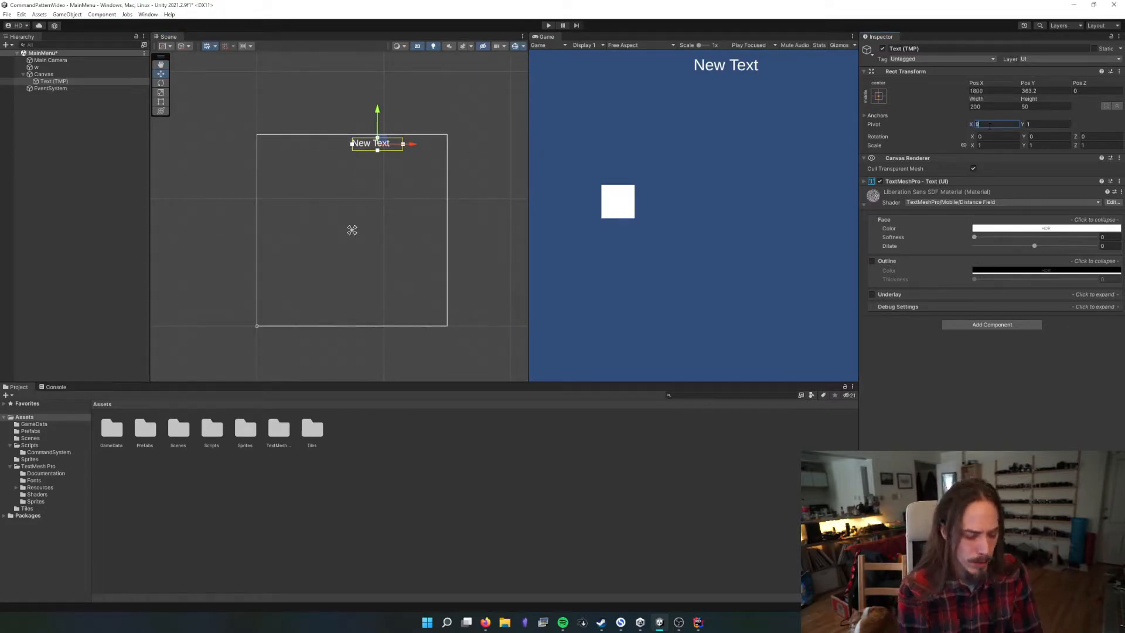
text(0.5)
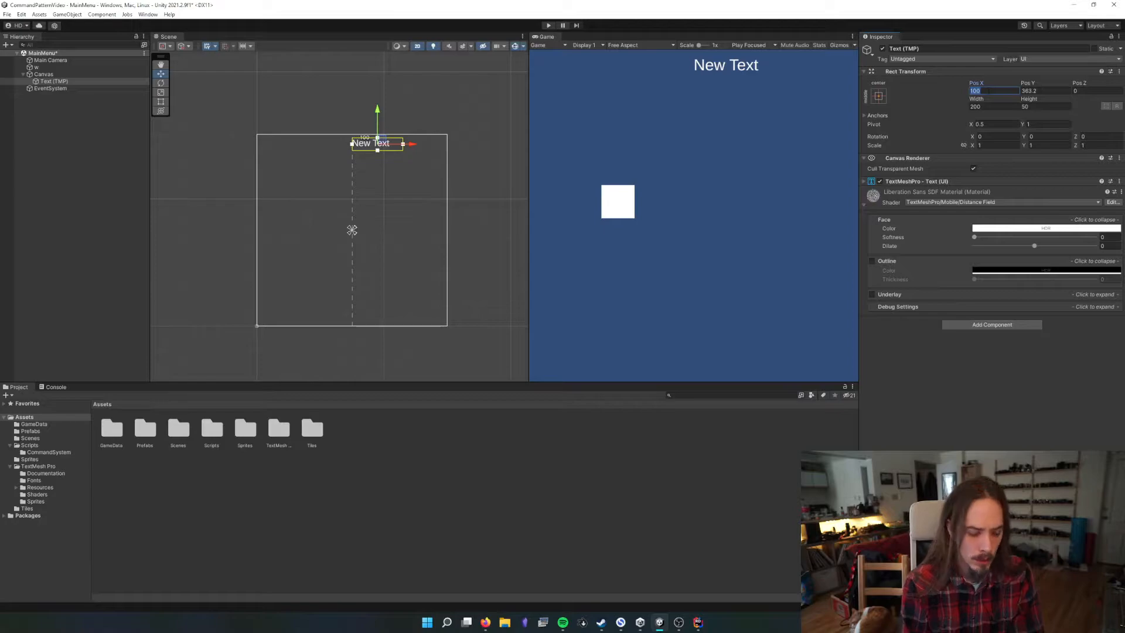
click(974, 91)
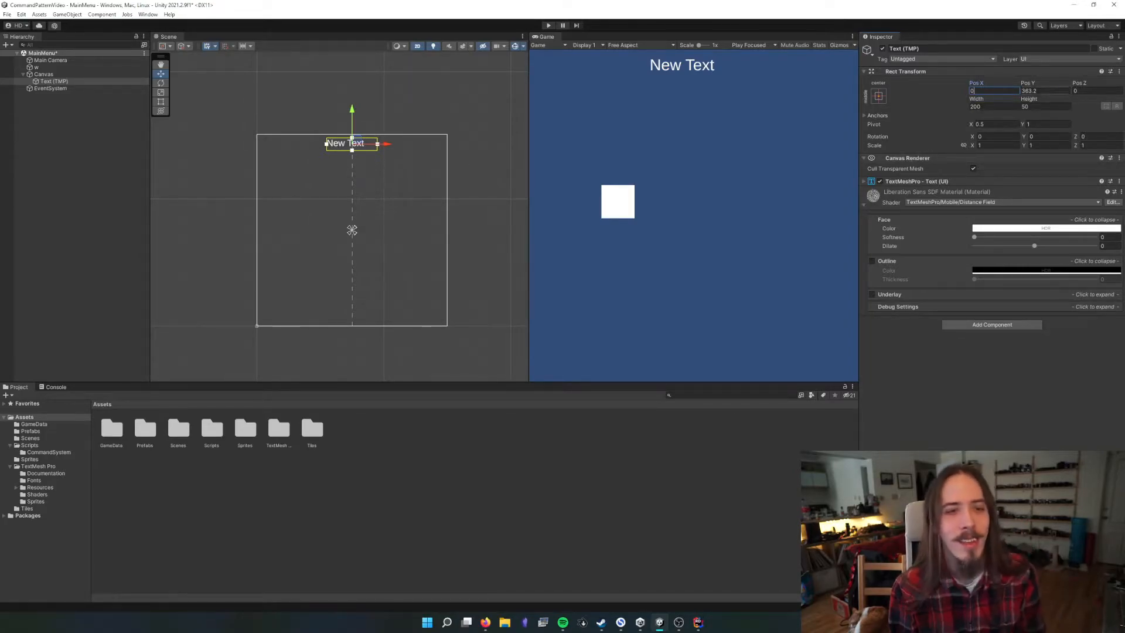
Set the text's Pos Y to 240 and enlarge its box to about 436.8 wide and 133.6 high
click(1037, 89)
drag(1028, 84, 817, 125)
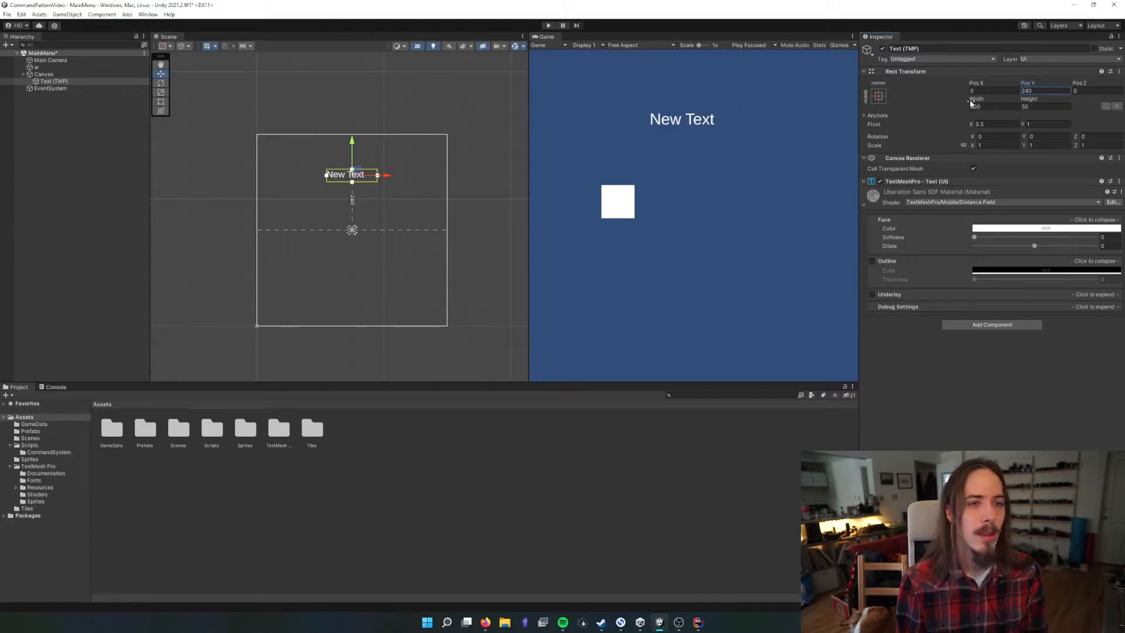
drag(974, 99, 221, 96)
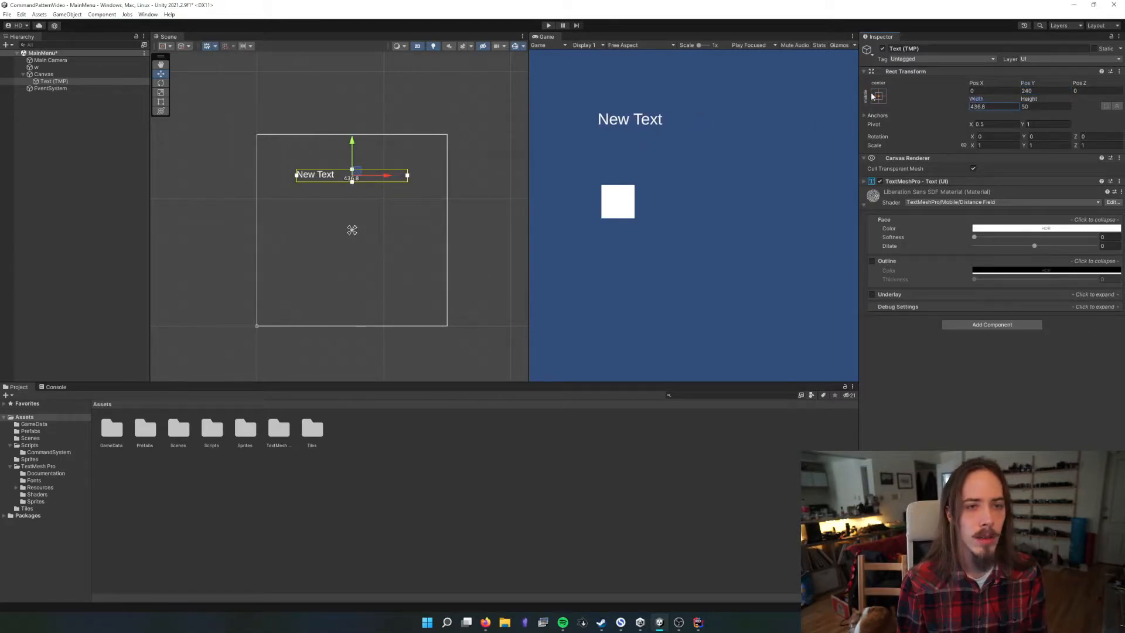
drag(1028, 98, 1102, 108)
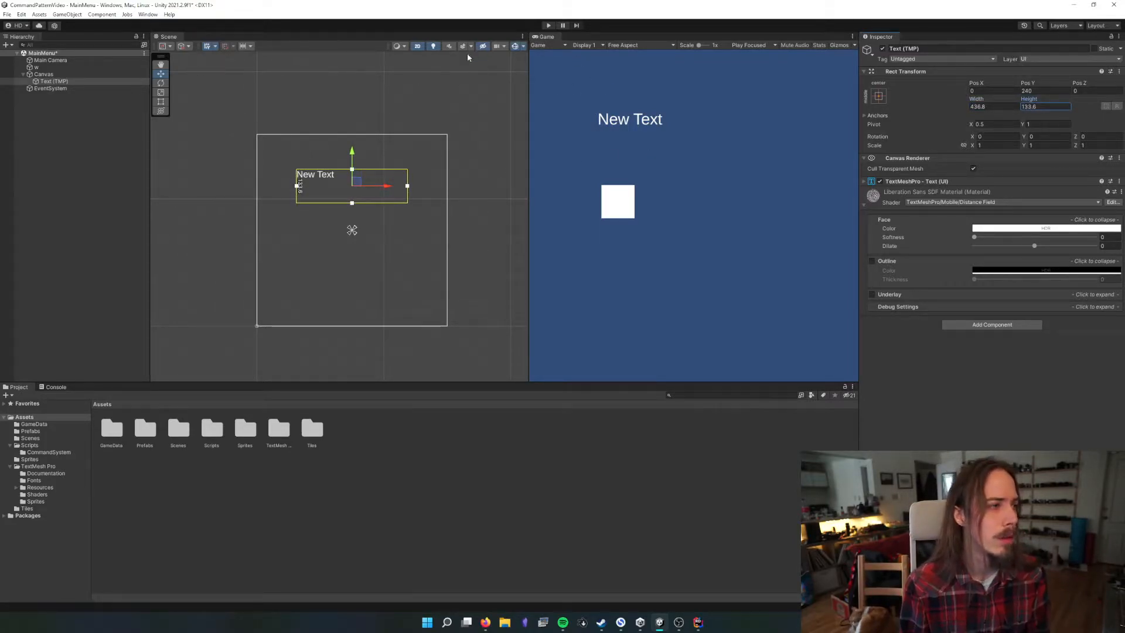
Align the text to the horizontal center and vertical middle of its box in the TextMeshPro settings
click(160, 101)
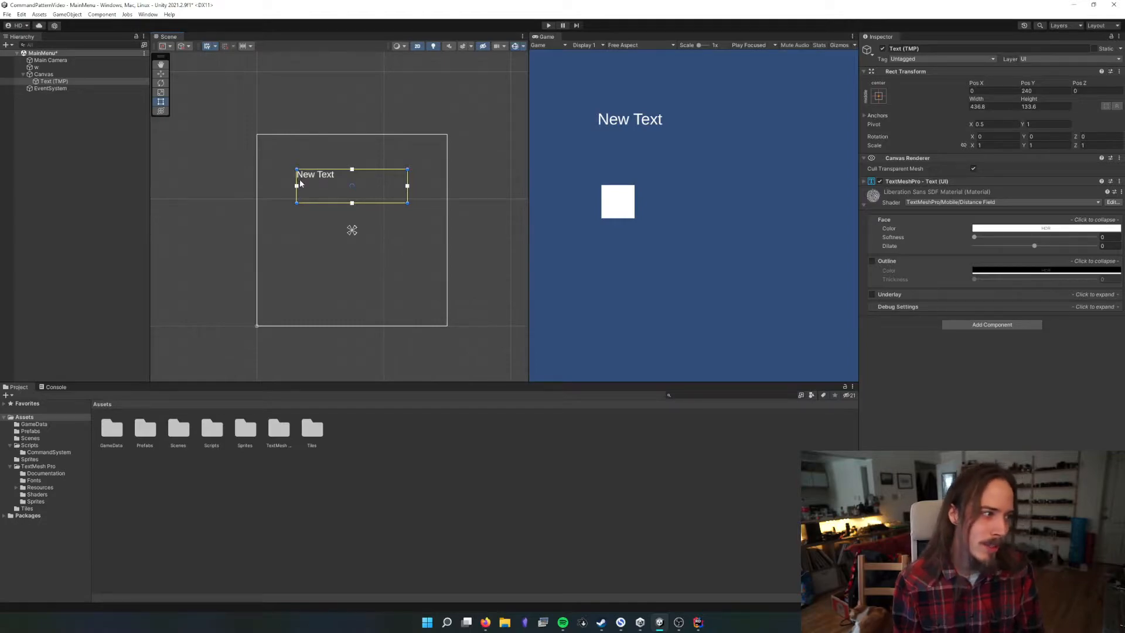
click(924, 181)
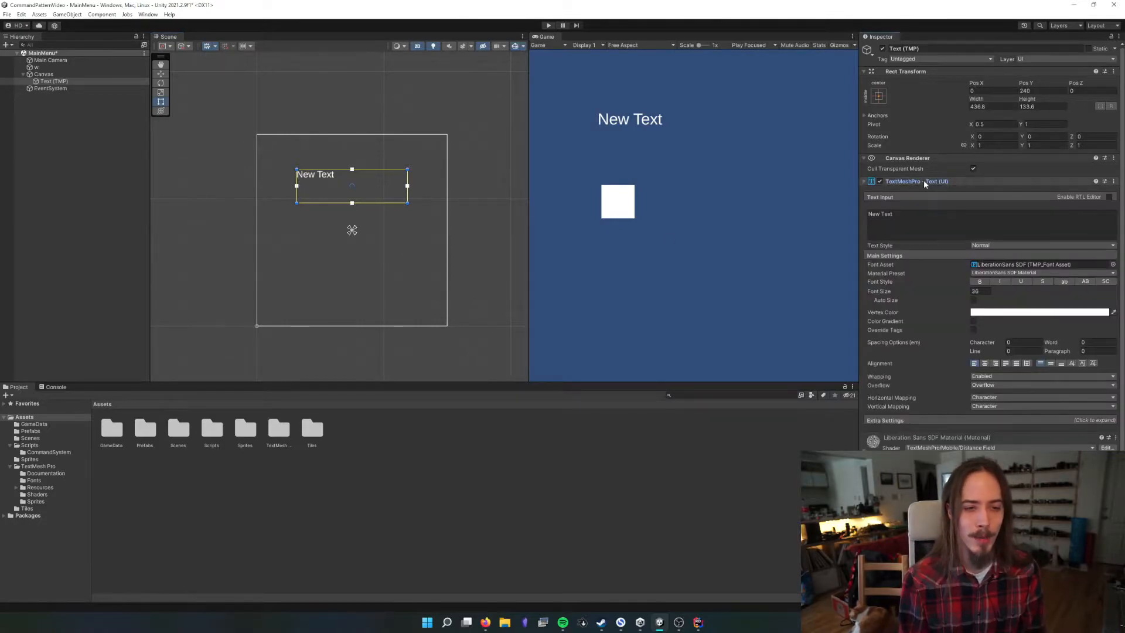
click(985, 363)
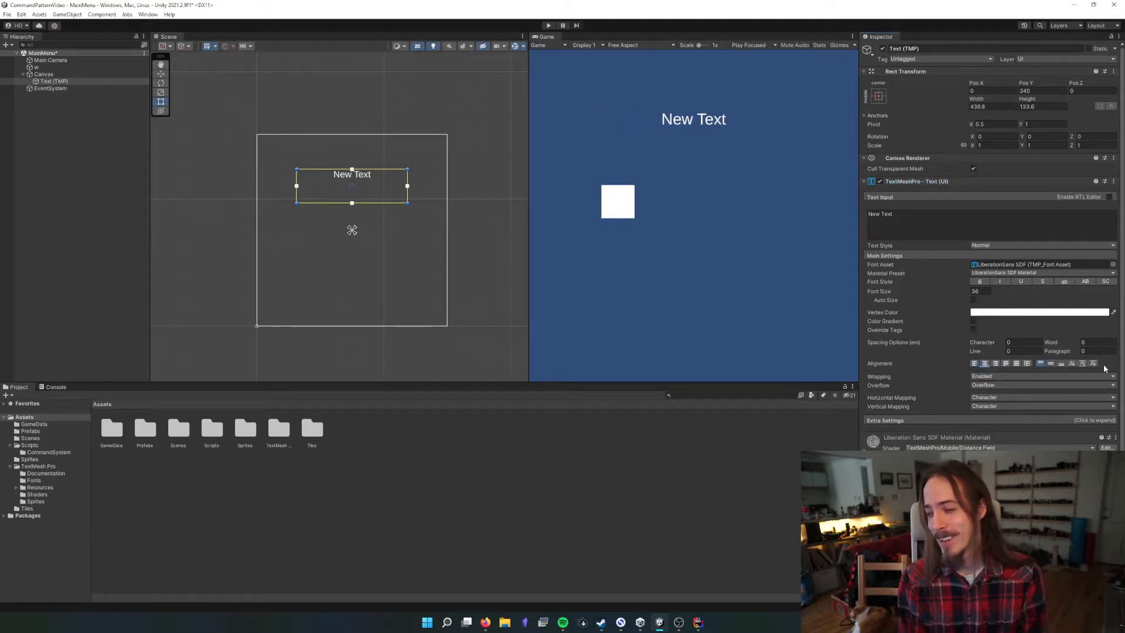
click(1053, 365)
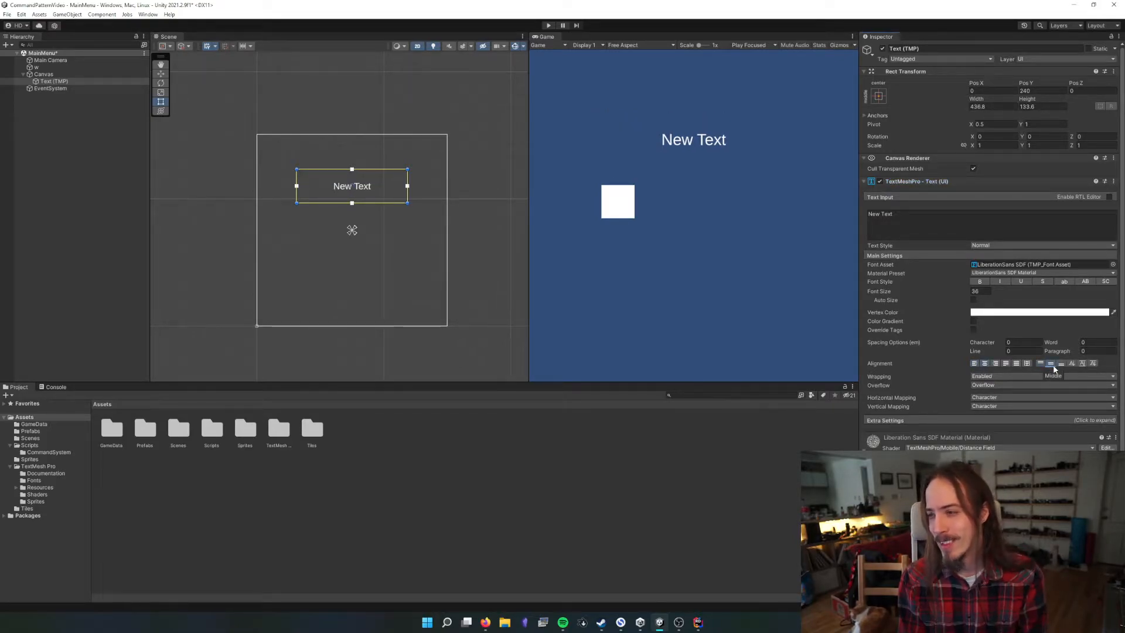
Change the title text to "Sokabon" with a font size of about 89.5, and save the scene
click(948, 227)
text(Sokab)
key(BackSpace)
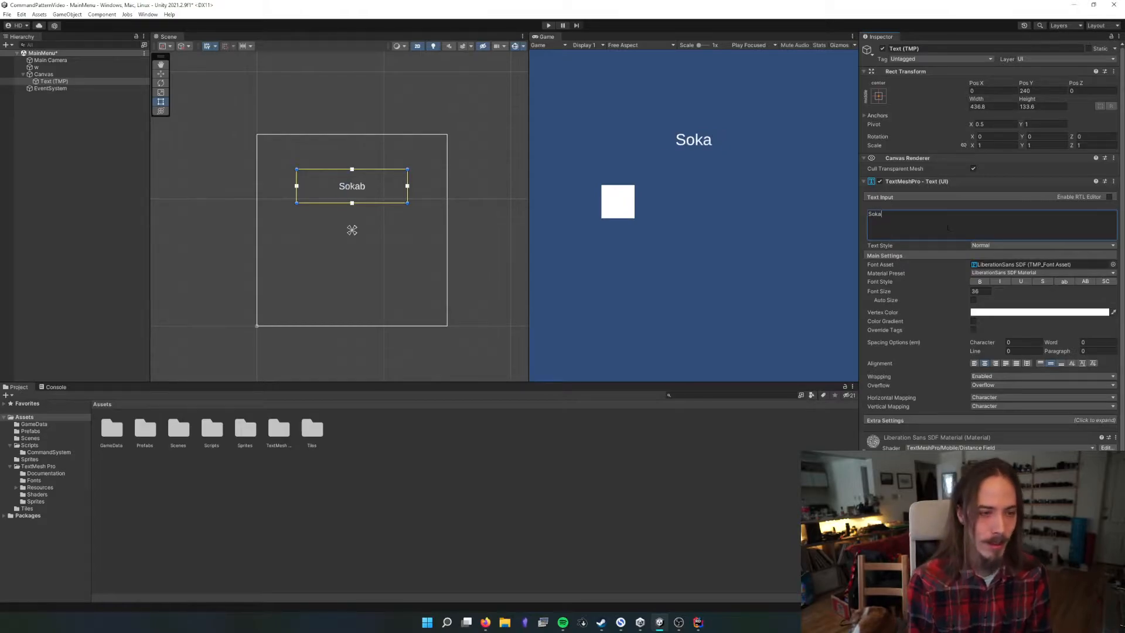
text(bon)
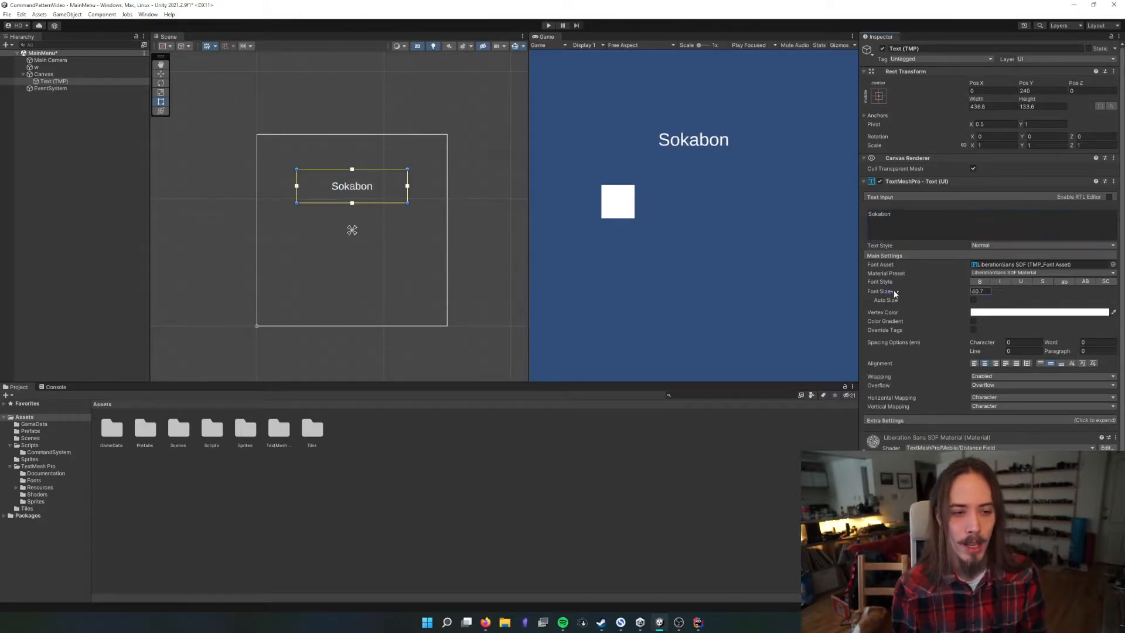
drag(894, 289, 950, 267)
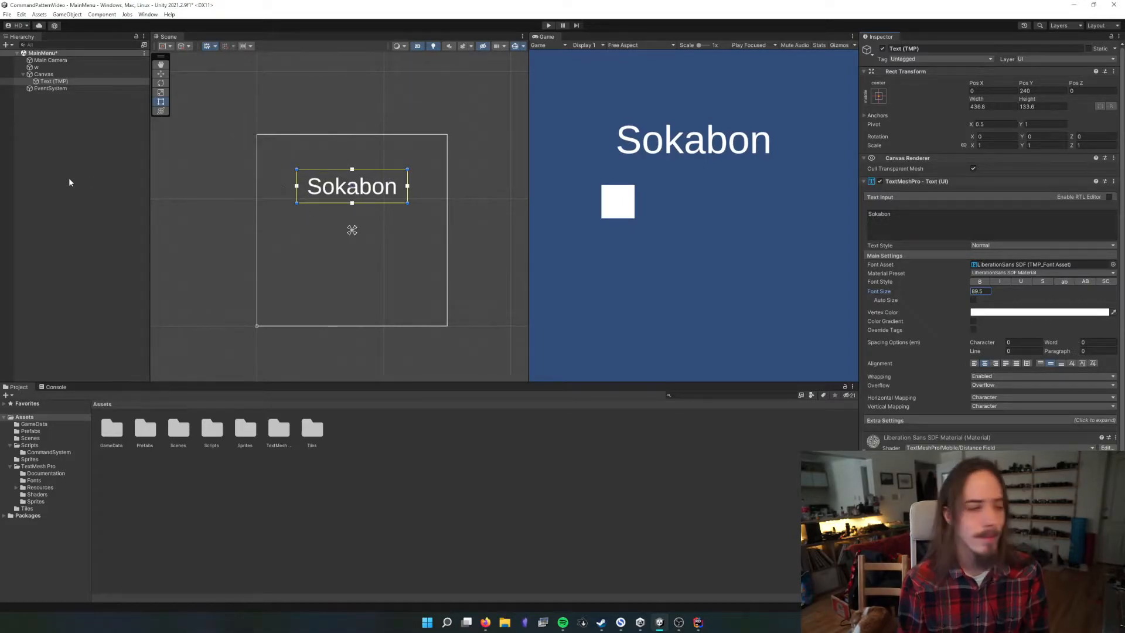
click(85, 192)
key(ctrl+s)
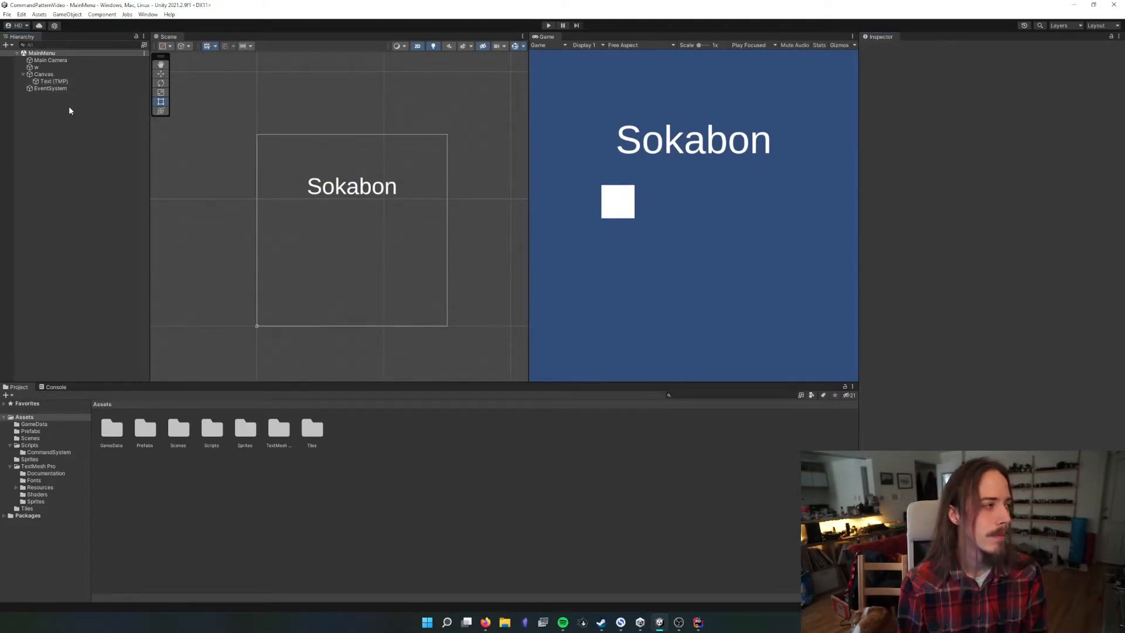
Delete the "w" object from the scene and save the scene
click(53, 65)
key(Delete)
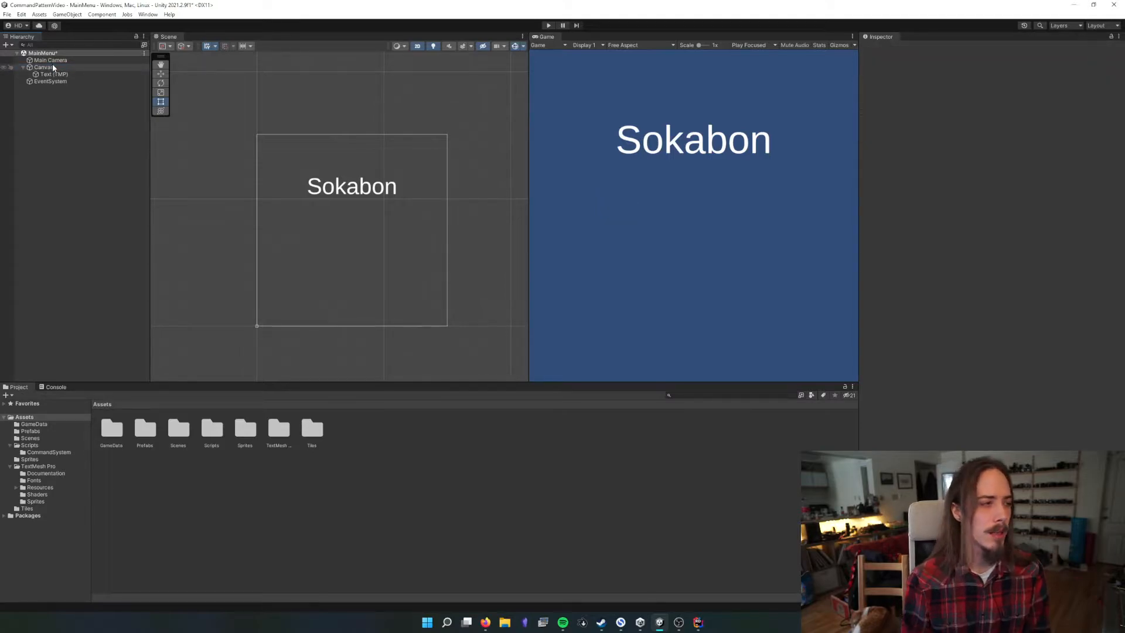
key(ctrl+s)
Add a TextMeshPro button as a child of the Canvas
click(53, 68)
right_click(51, 68)
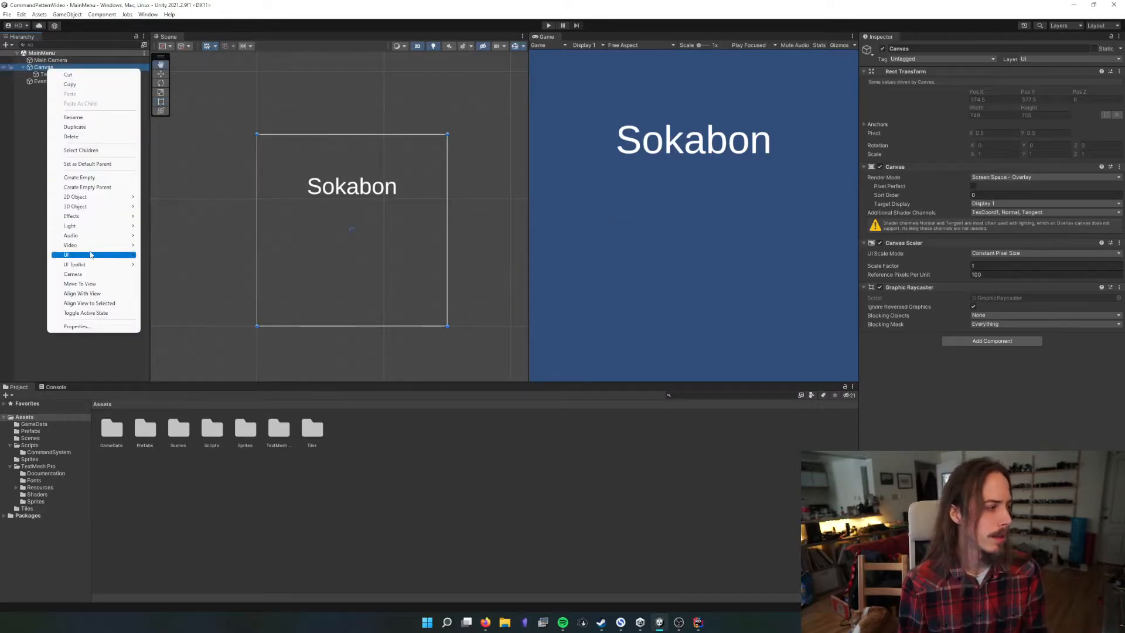
mouse_move(91, 254)
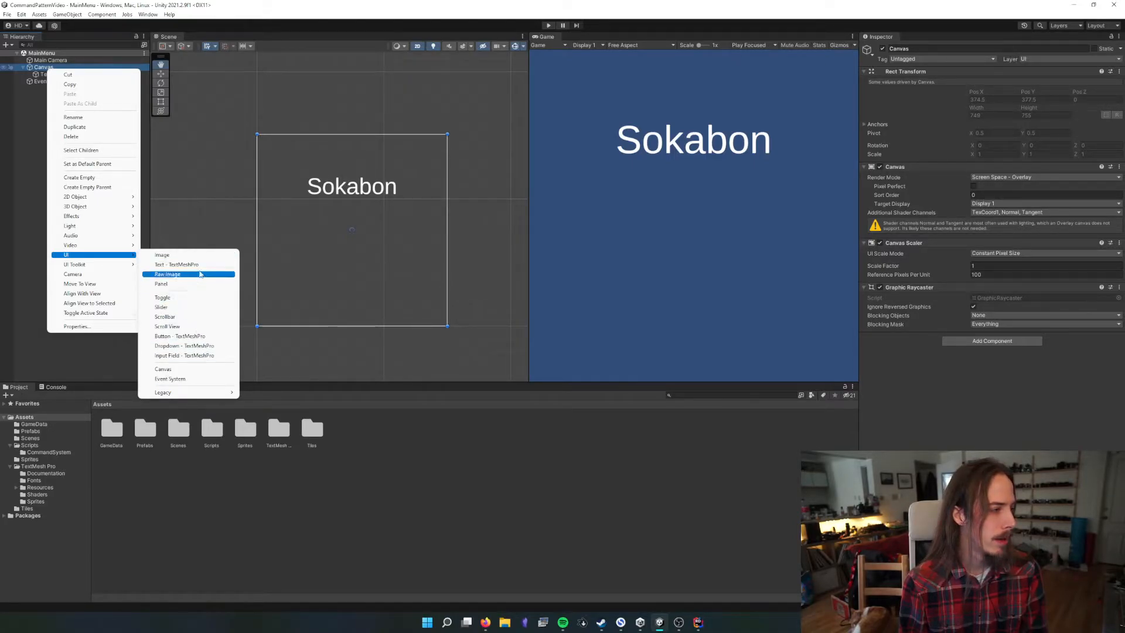
click(193, 337)
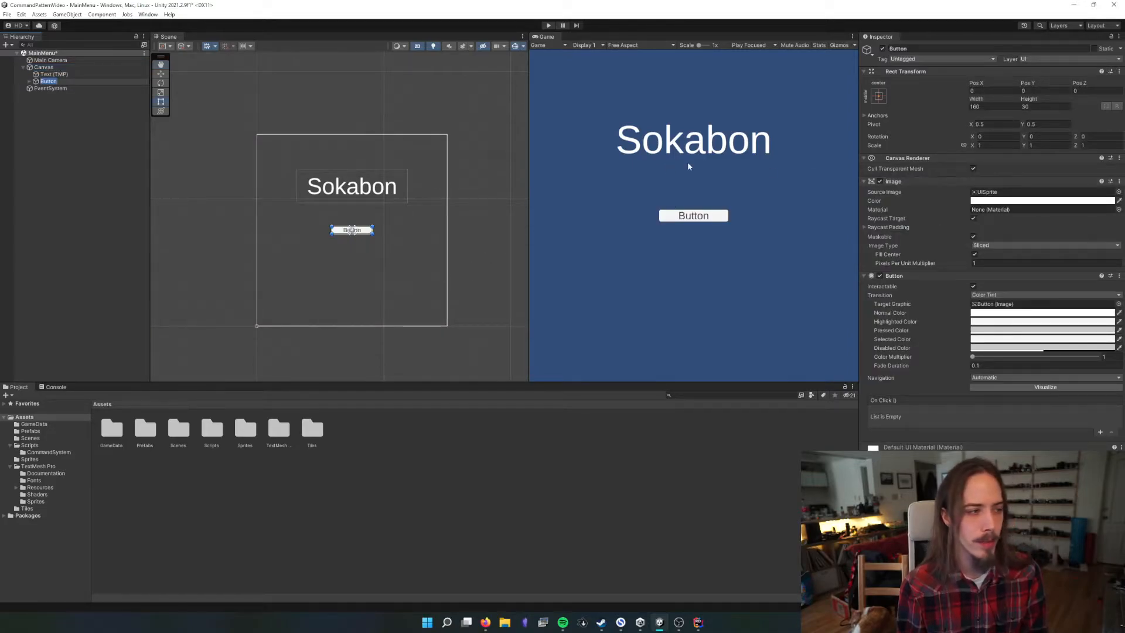
Resize the Sokabon title's text box to a width of 450 and a height of 150
click(397, 188)
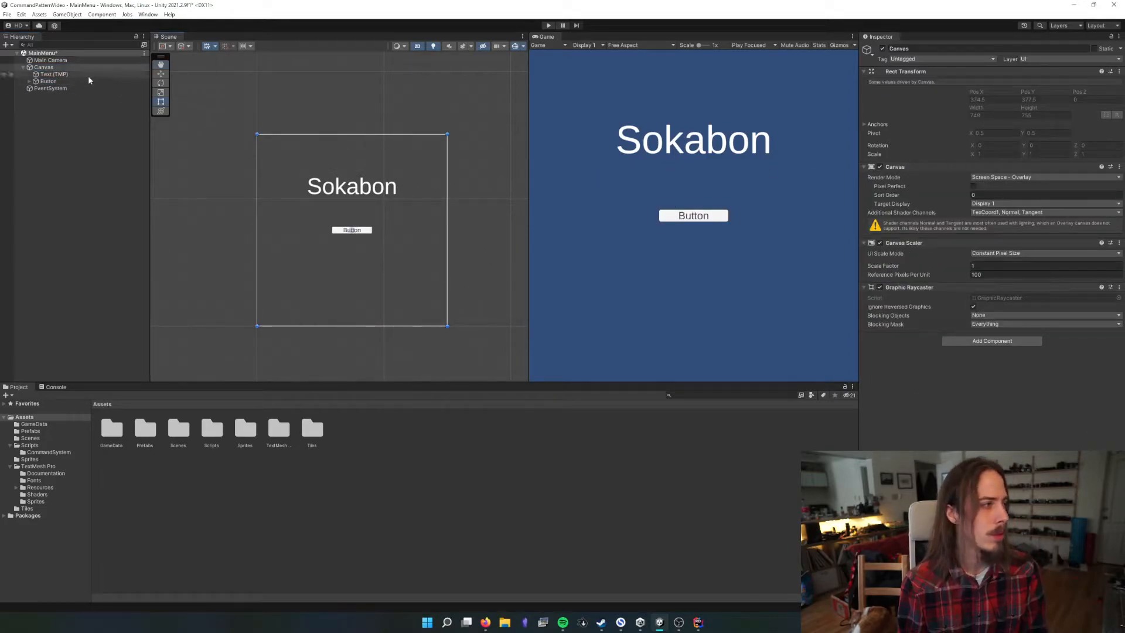
click(70, 75)
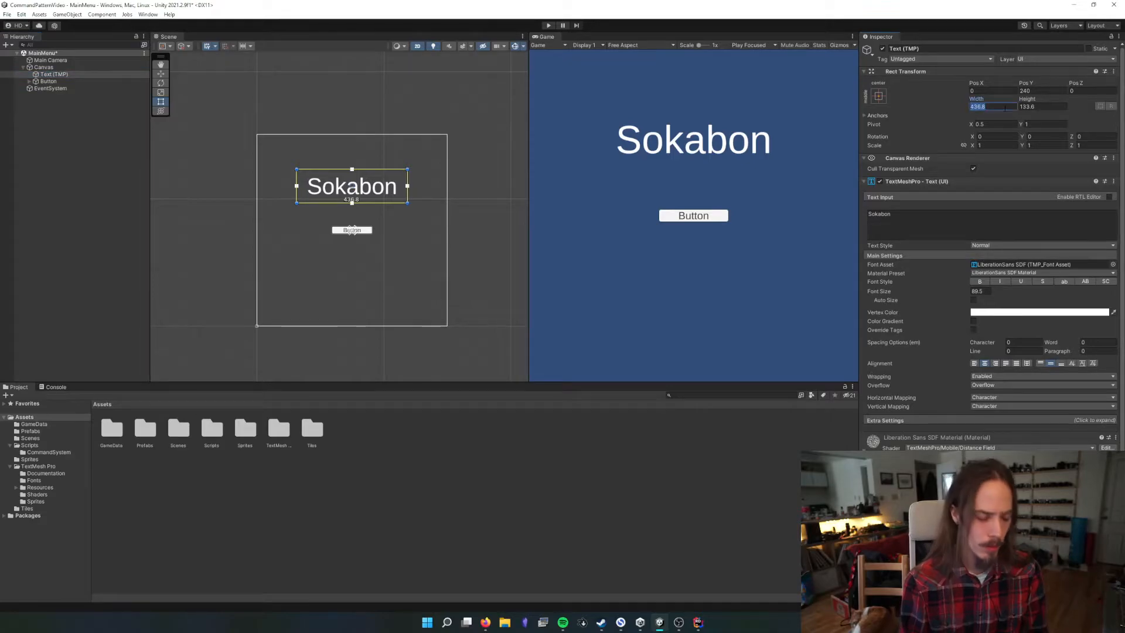
text(450)
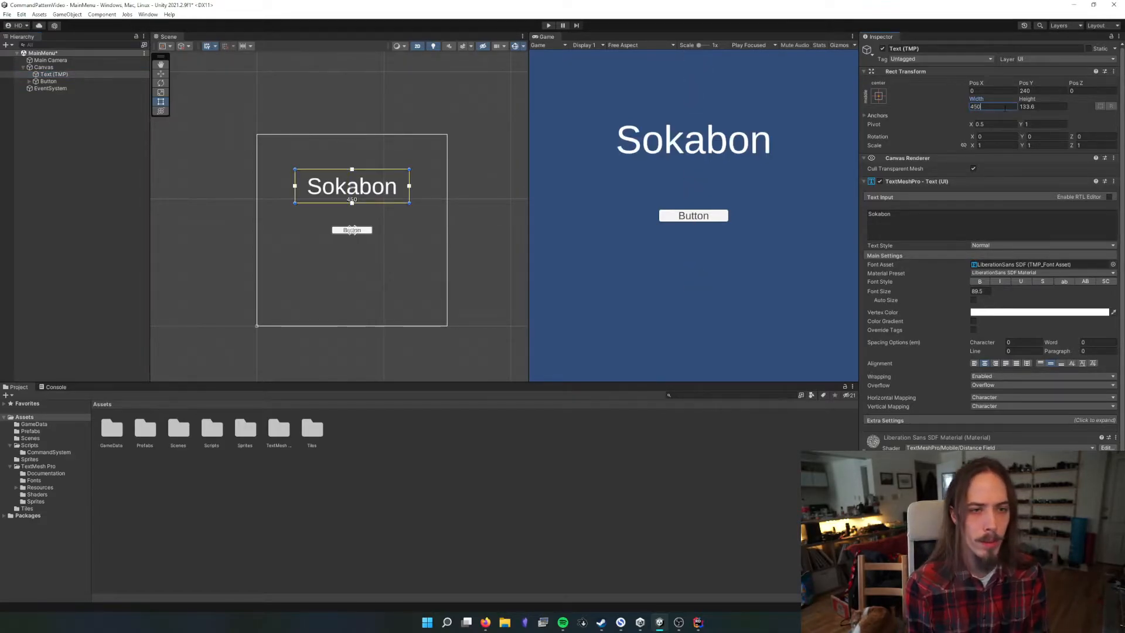
click(1049, 107)
text(150)
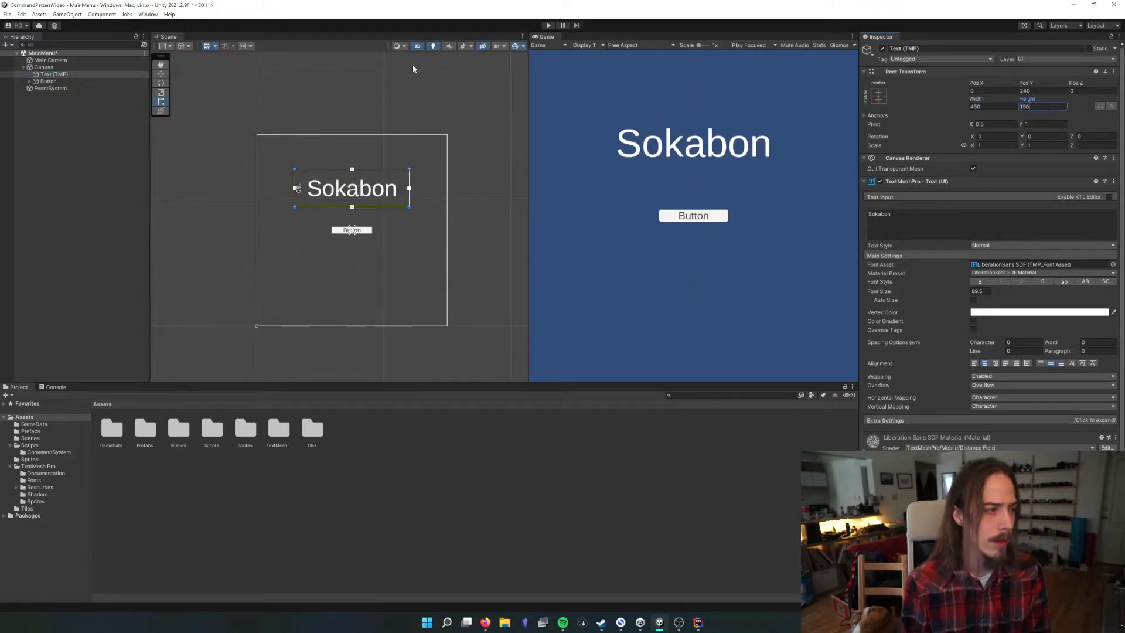
Resize the button to a width of 450 and a height of 100, and save the scene
click(92, 81)
click(996, 106)
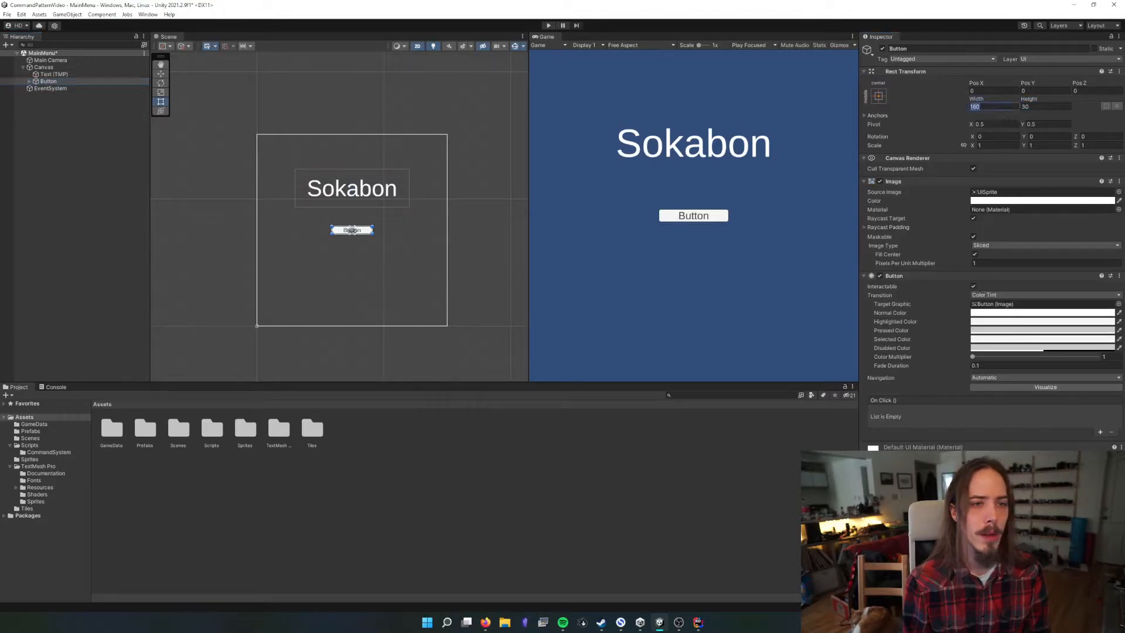
text(450)
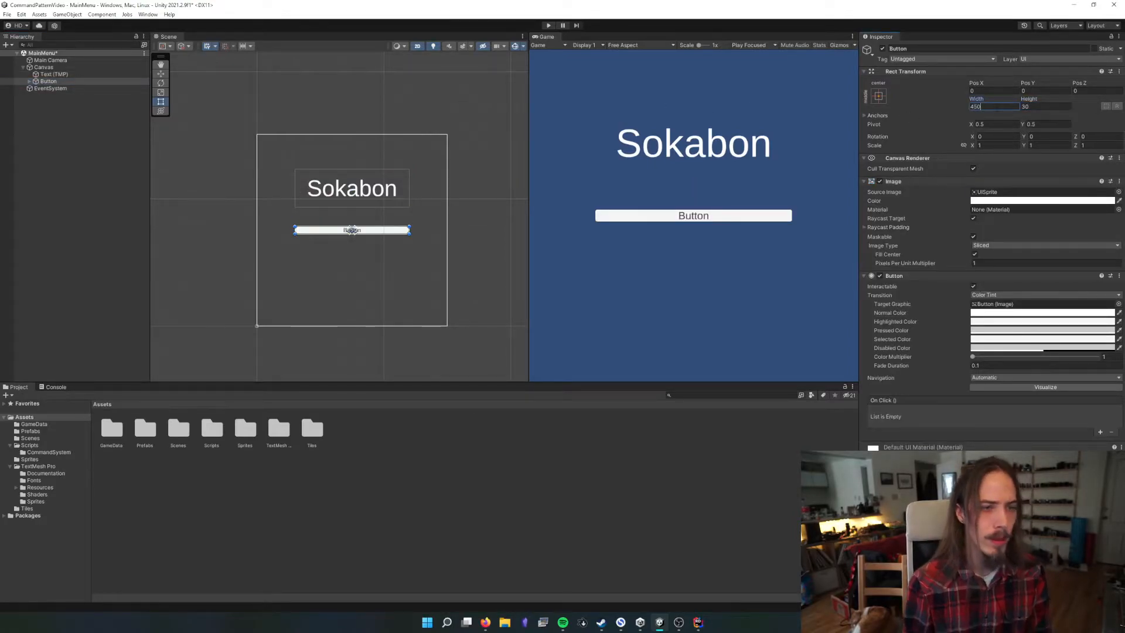
click(1041, 107)
text(100)
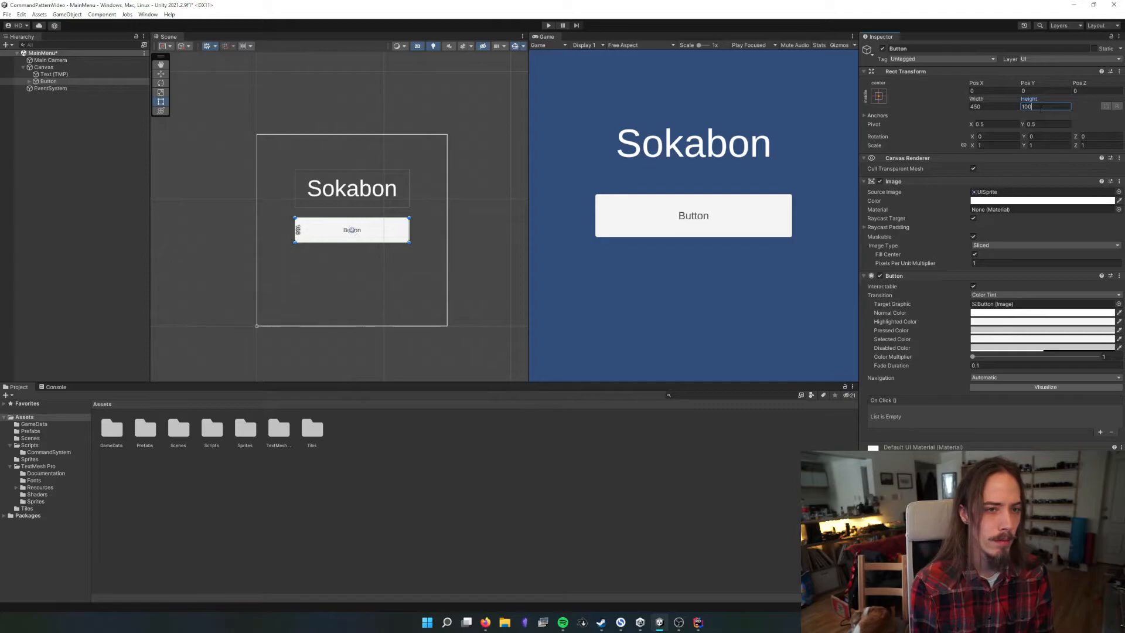
key(ctrl+s)
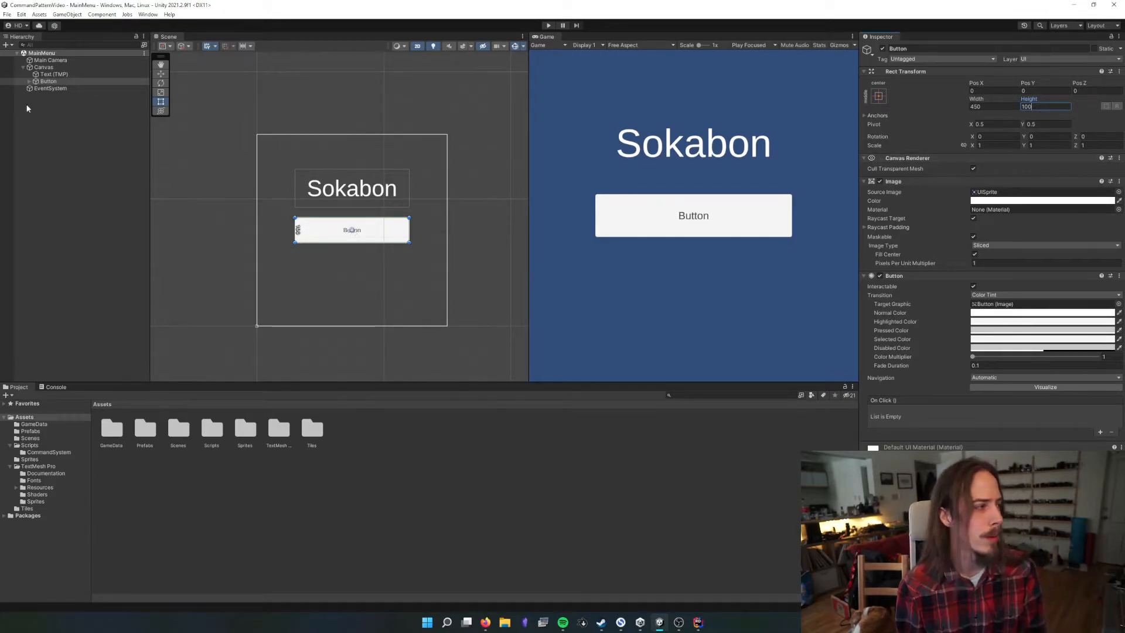
Enable Auto Size on the button's child text and change its label to "Start Game"
click(29, 81)
click(61, 95)
click(59, 88)
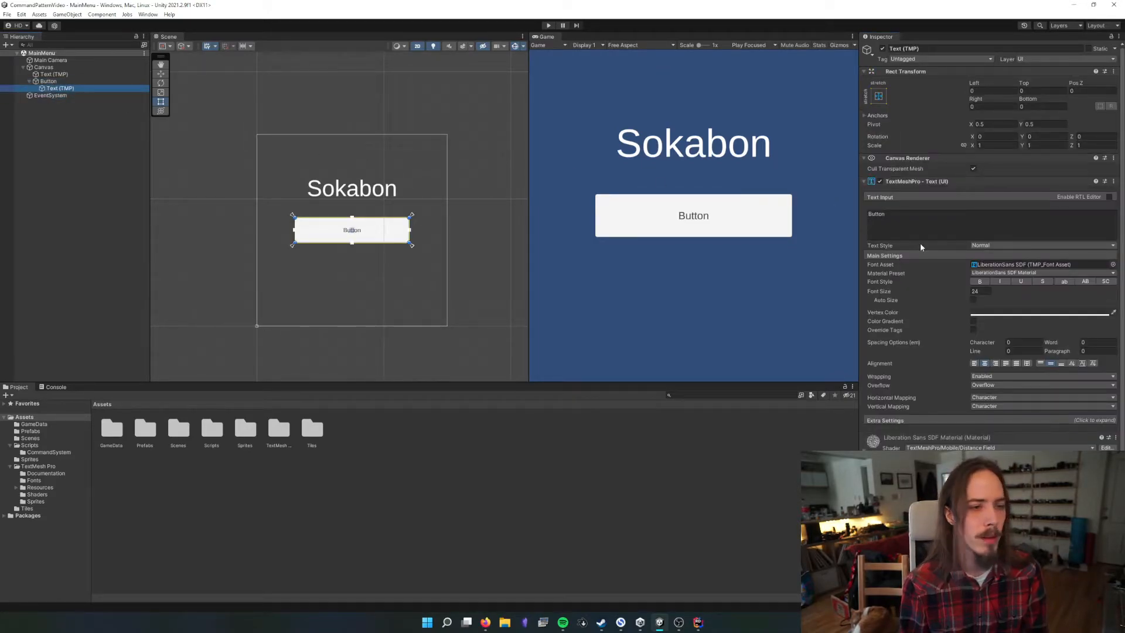
mouse_move(881, 294)
mouse_down()
mouse_move(950, 290)
mouse_move(884, 299)
mouse_up()
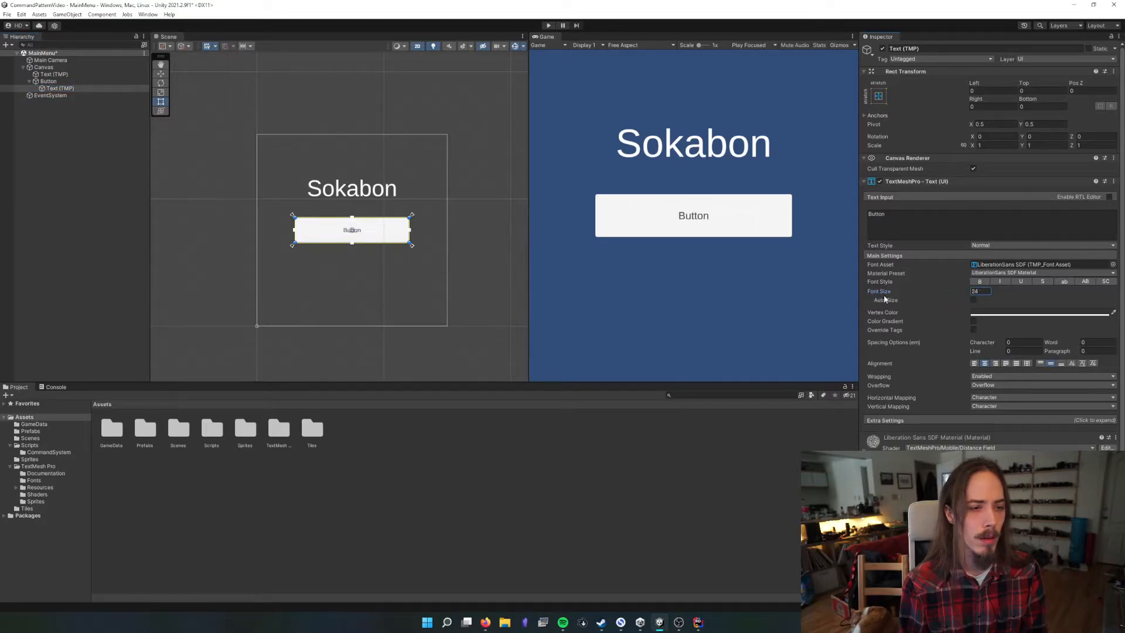
click(973, 301)
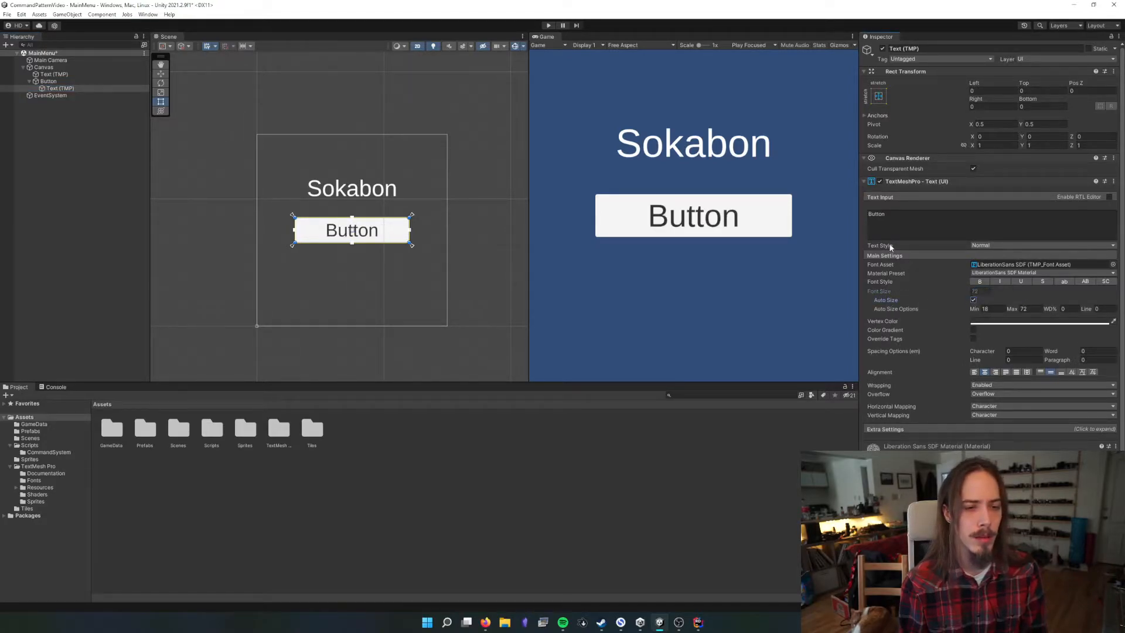
click(901, 214)
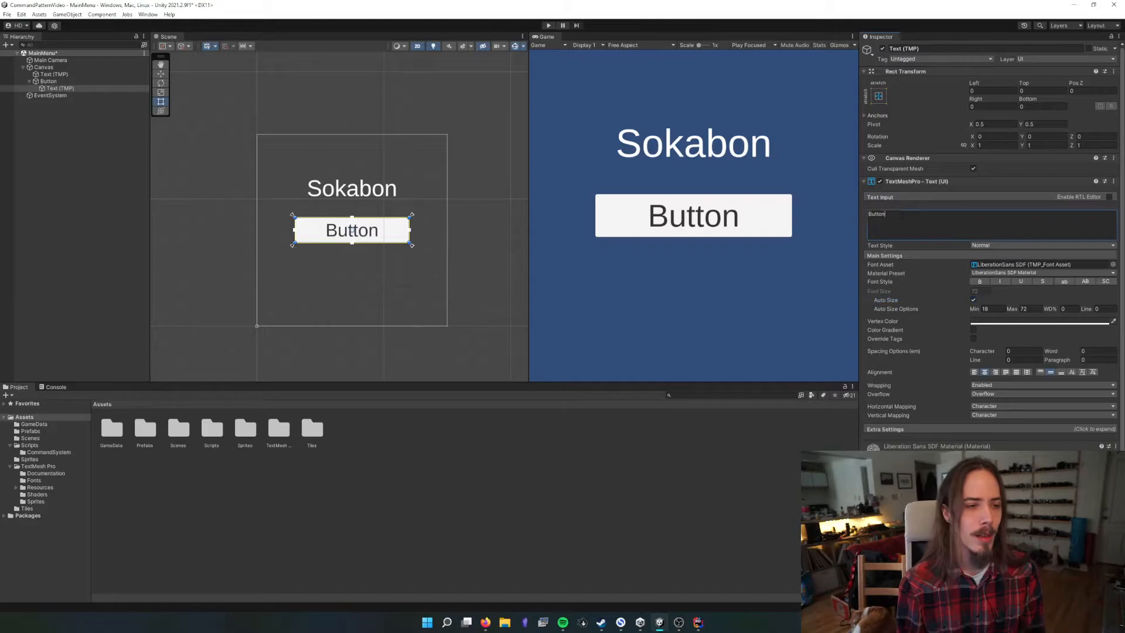
text(Start Game)
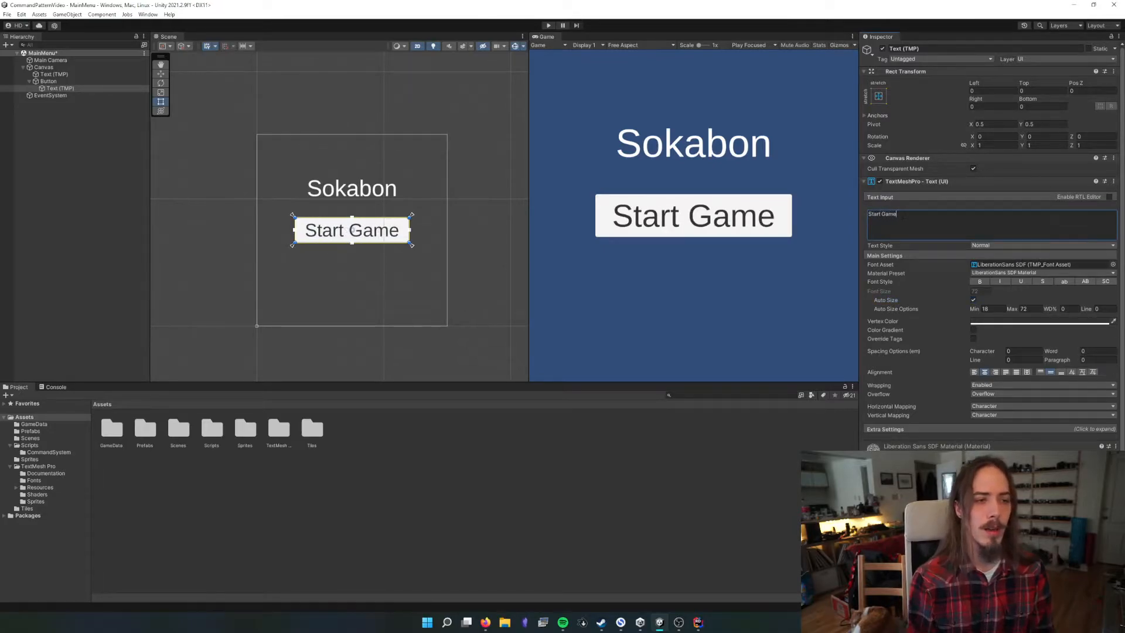
click(217, 178)
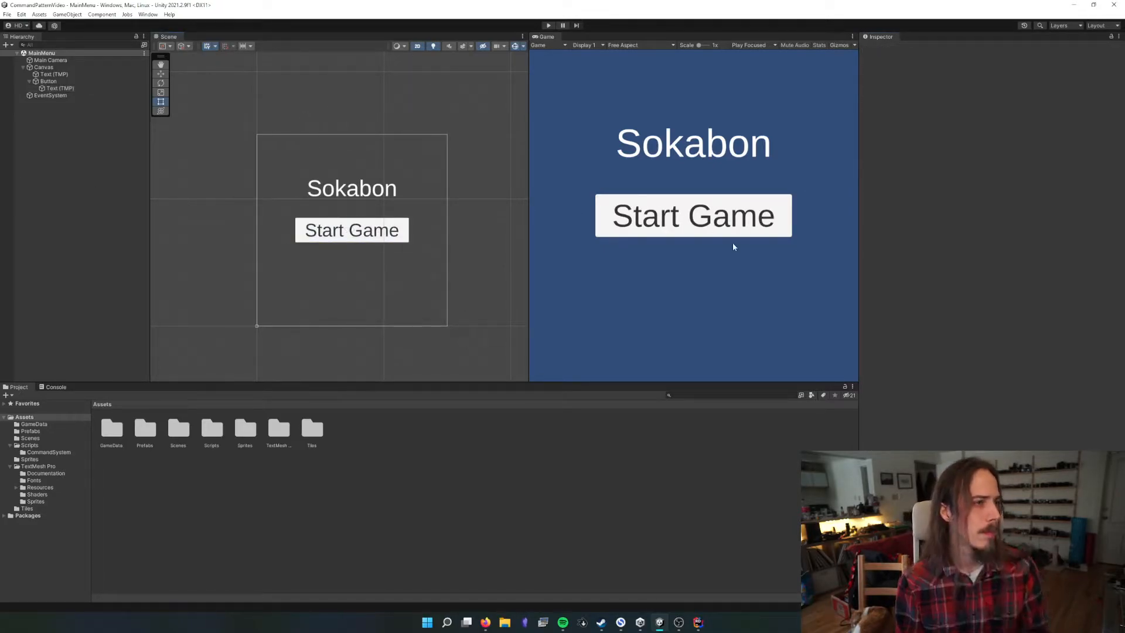
Run the scene, test the Start Game button, check the layout at different Game view sizes, and stop playing
click(547, 25)
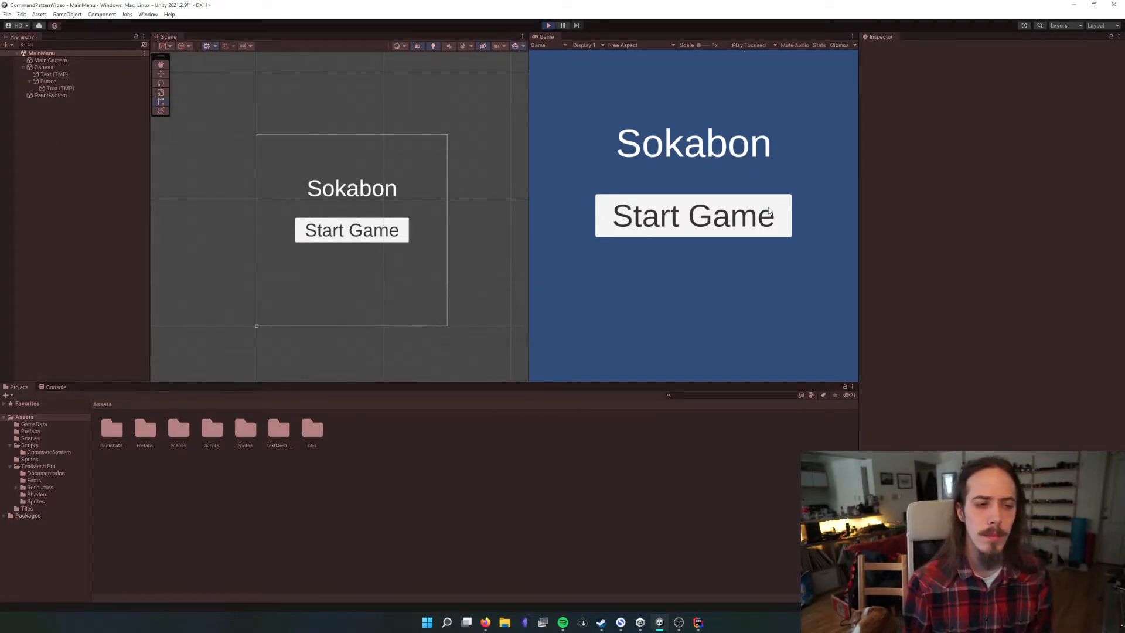
click(687, 217)
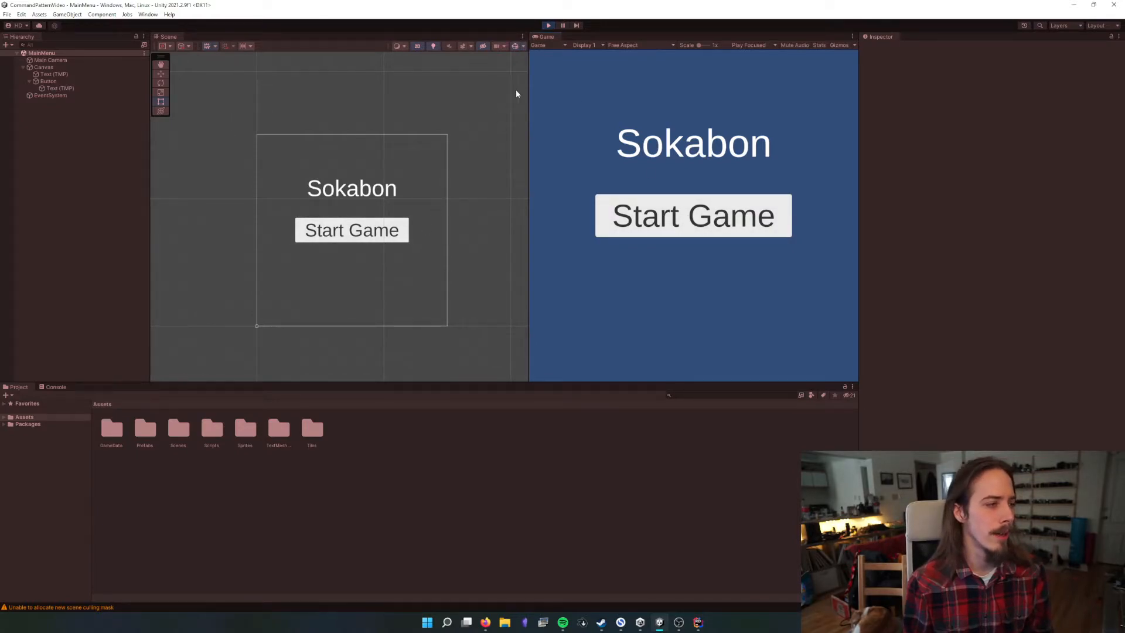
drag(528, 79, 500, 111)
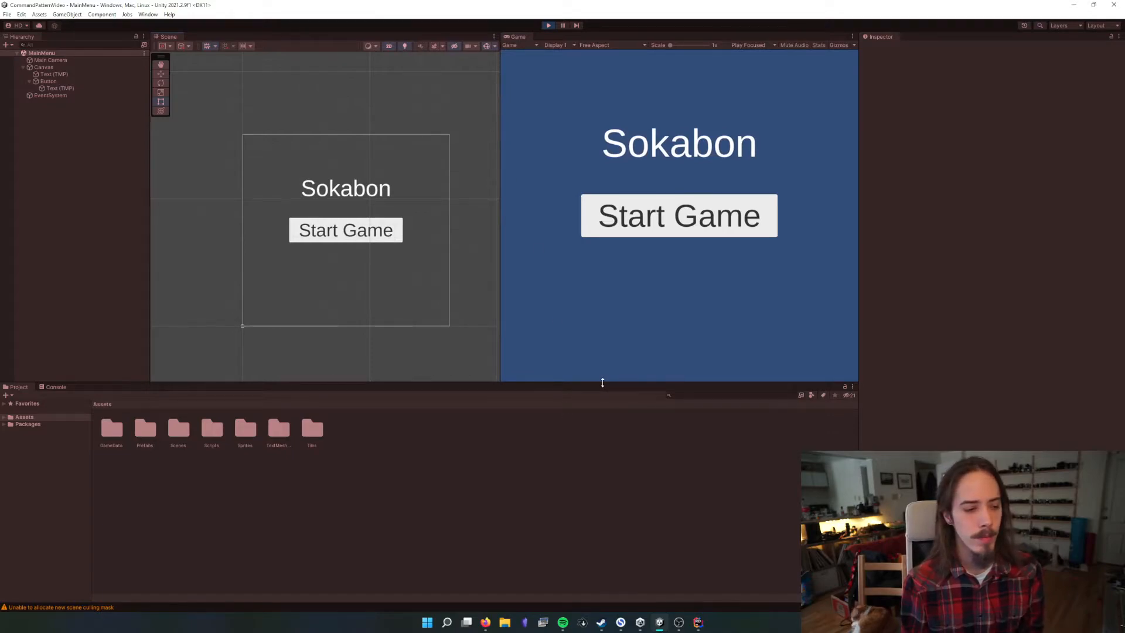
drag(603, 382, 504, 460)
drag(496, 338, 744, 335)
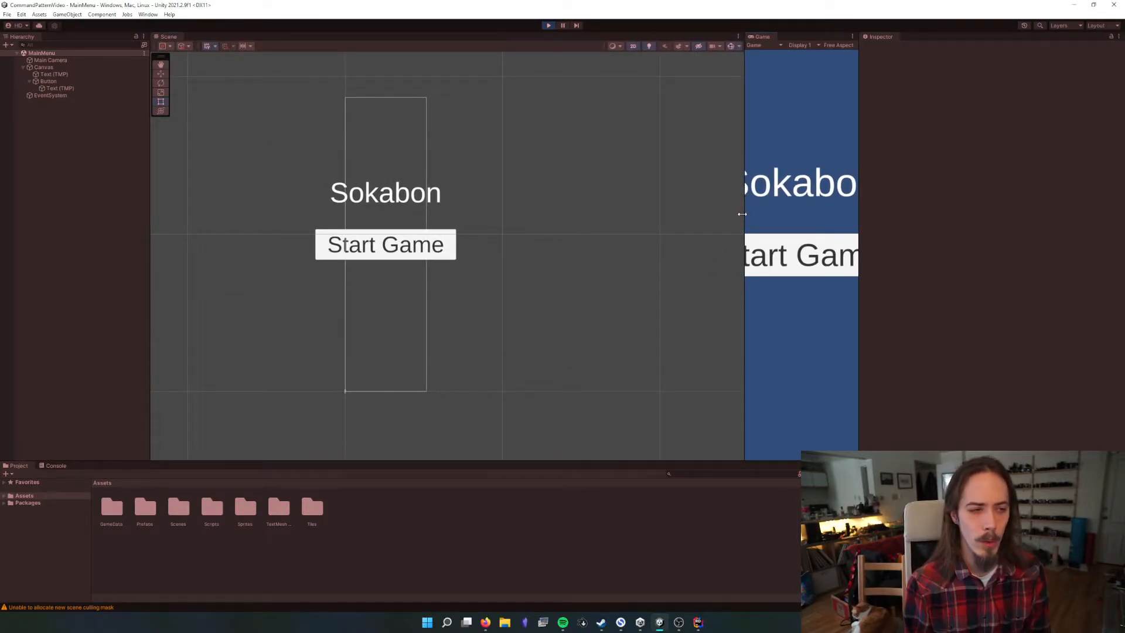
click(549, 25)
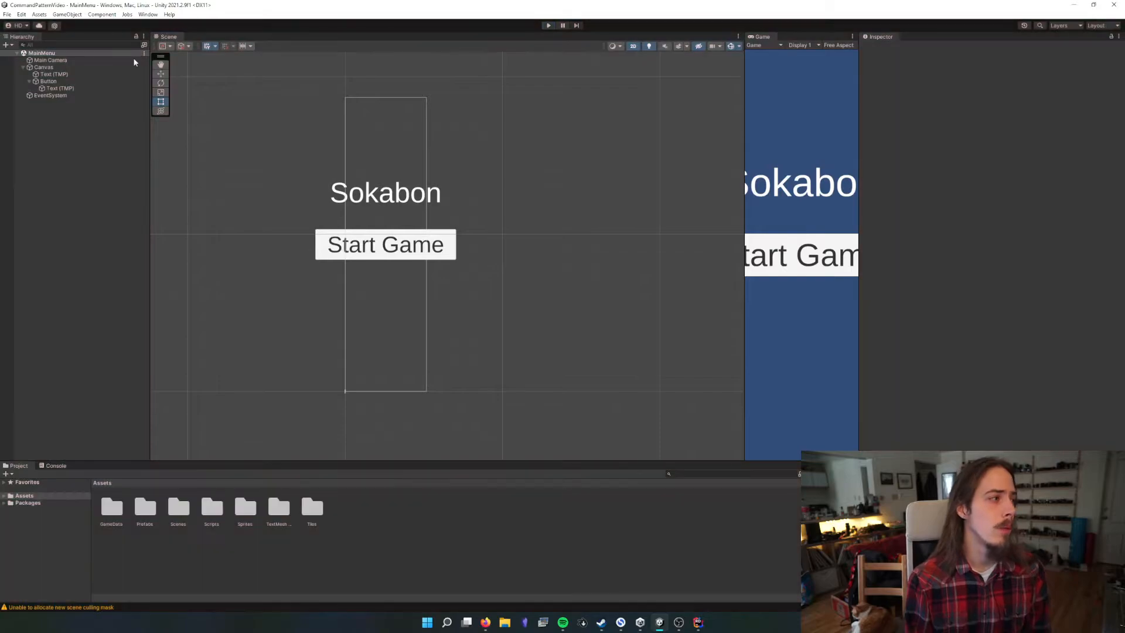
Set the Canvas Scaler's UI Scale Mode to Scale With Screen Size and check the layout in a wider Game view
click(45, 68)
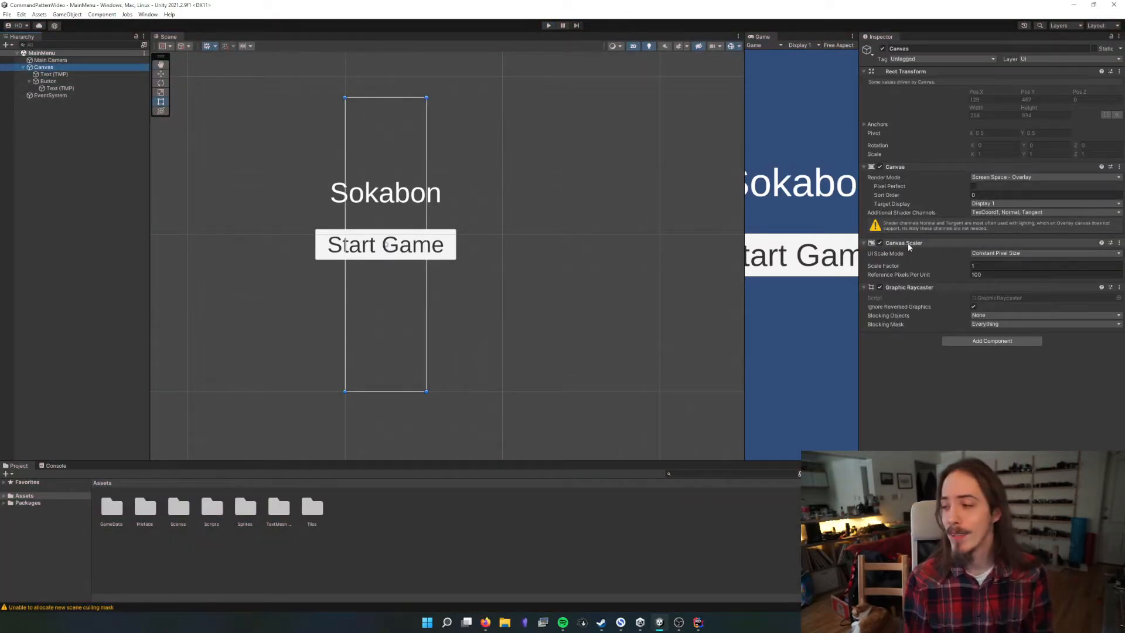
click(987, 253)
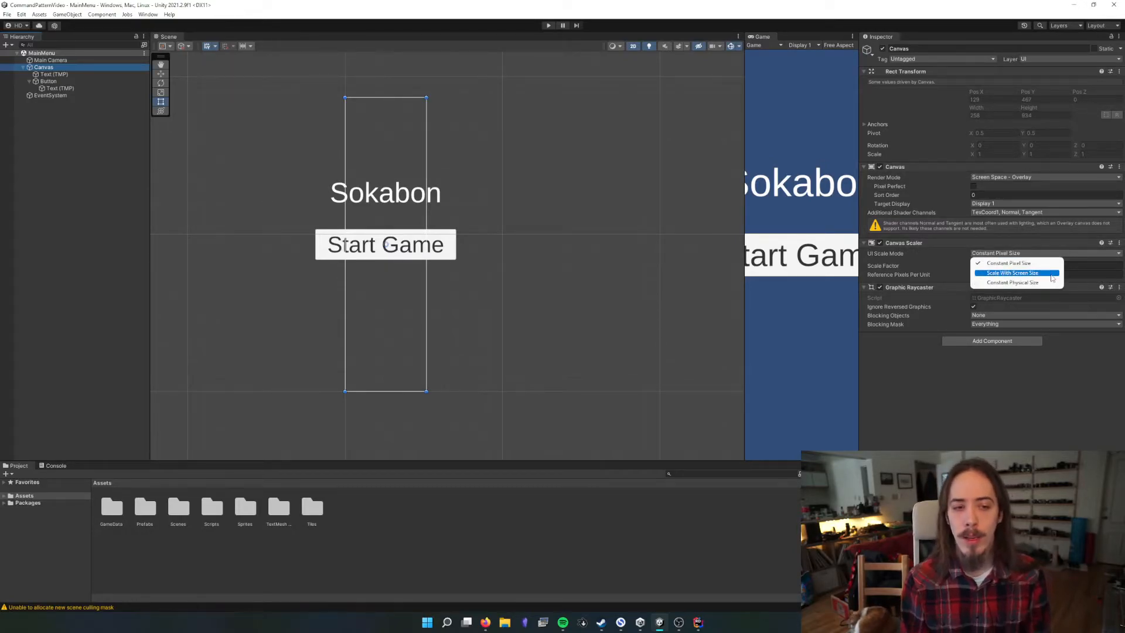
click(1035, 275)
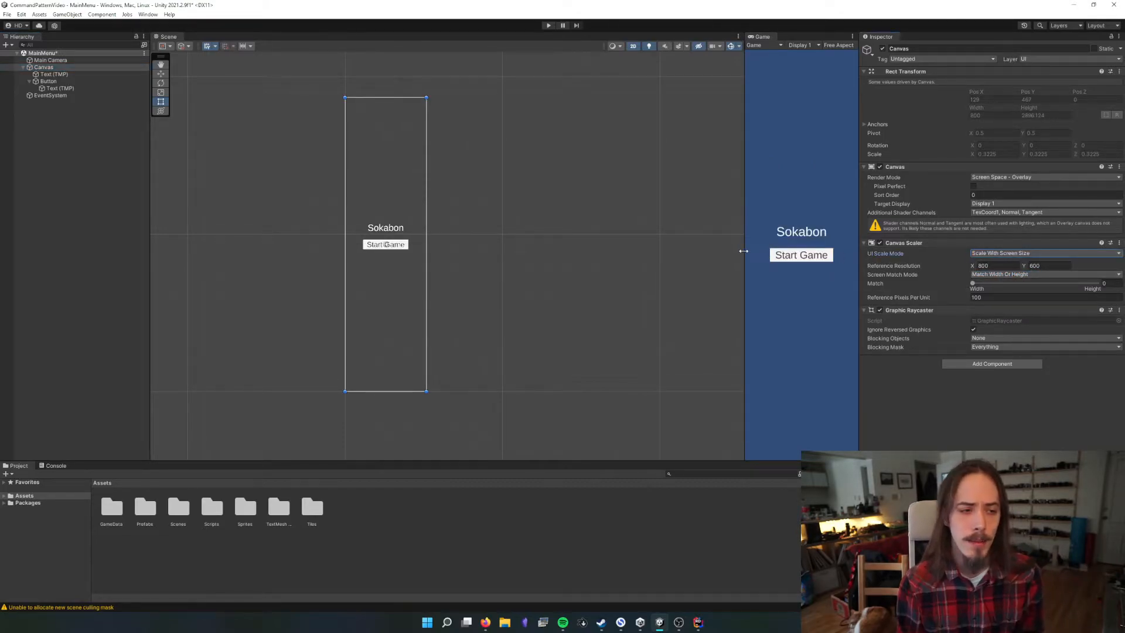
drag(742, 251, 539, 251)
Try the Canvas Scaler's Match at 1 (Height) and return it to 0 (Width), resizing the Game view to compare the scaling
click(990, 265)
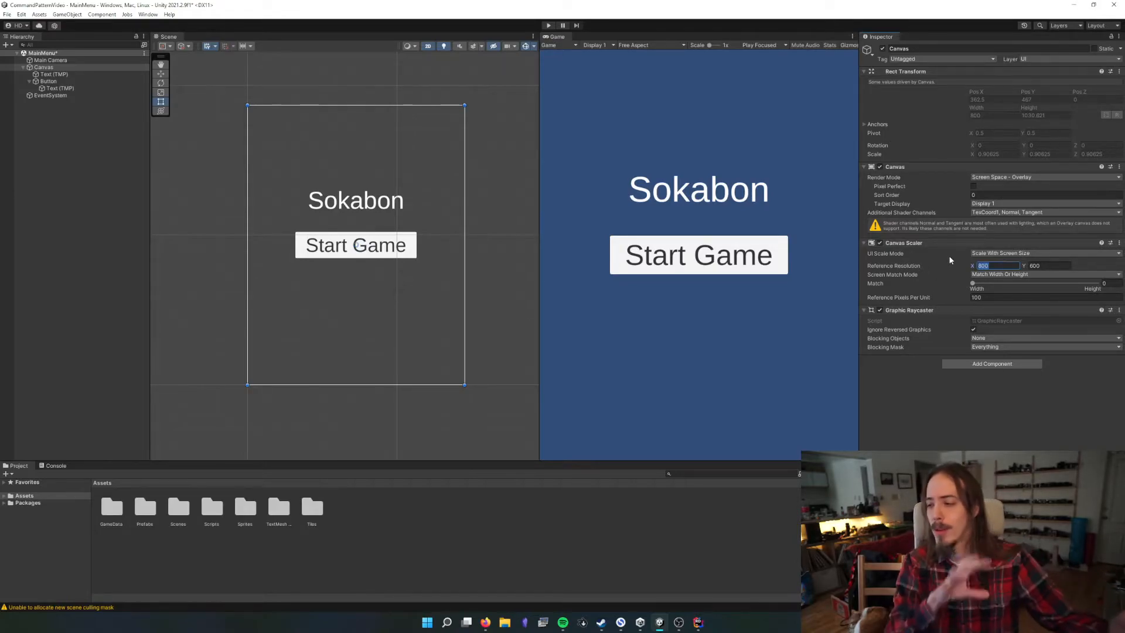
drag(972, 283, 1115, 295)
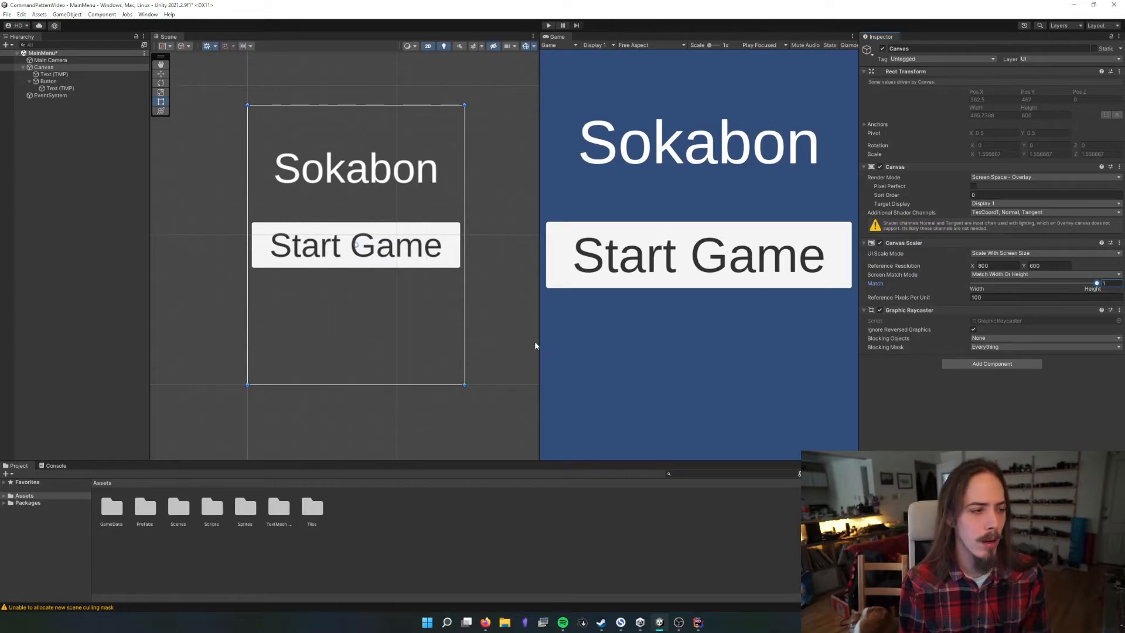
drag(619, 461, 605, 413)
drag(1097, 286, 887, 286)
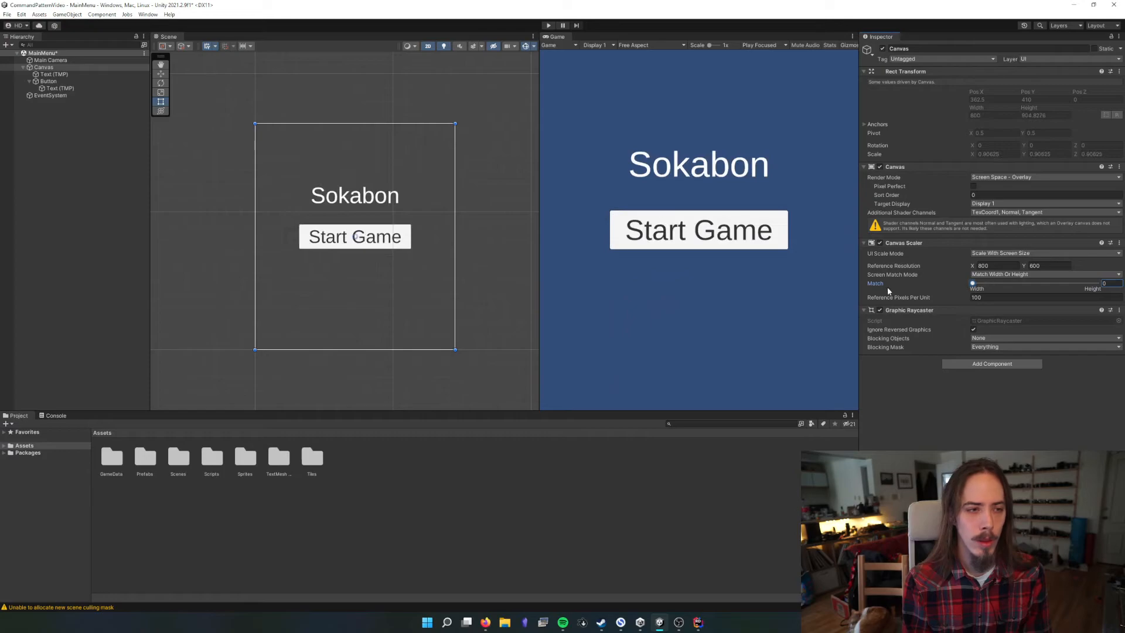
drag(743, 411, 698, 325)
mouse_move(538, 291)
mouse_down()
mouse_move(759, 291)
mouse_move(549, 291)
mouse_up()
drag(678, 325, 674, 412)
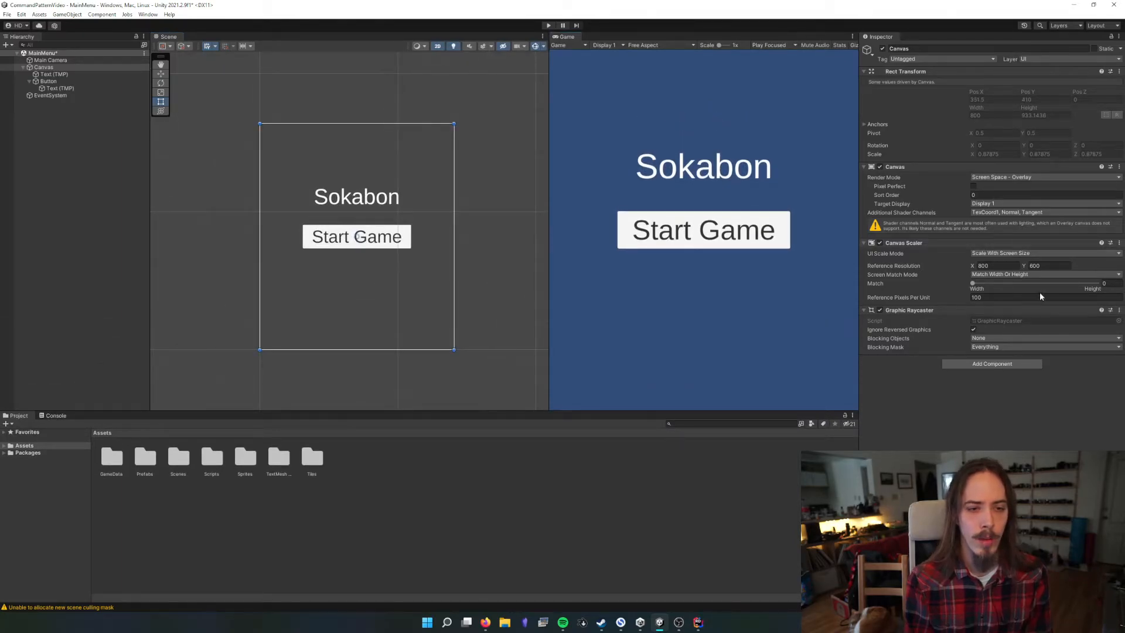
drag(1037, 286, 970, 285)
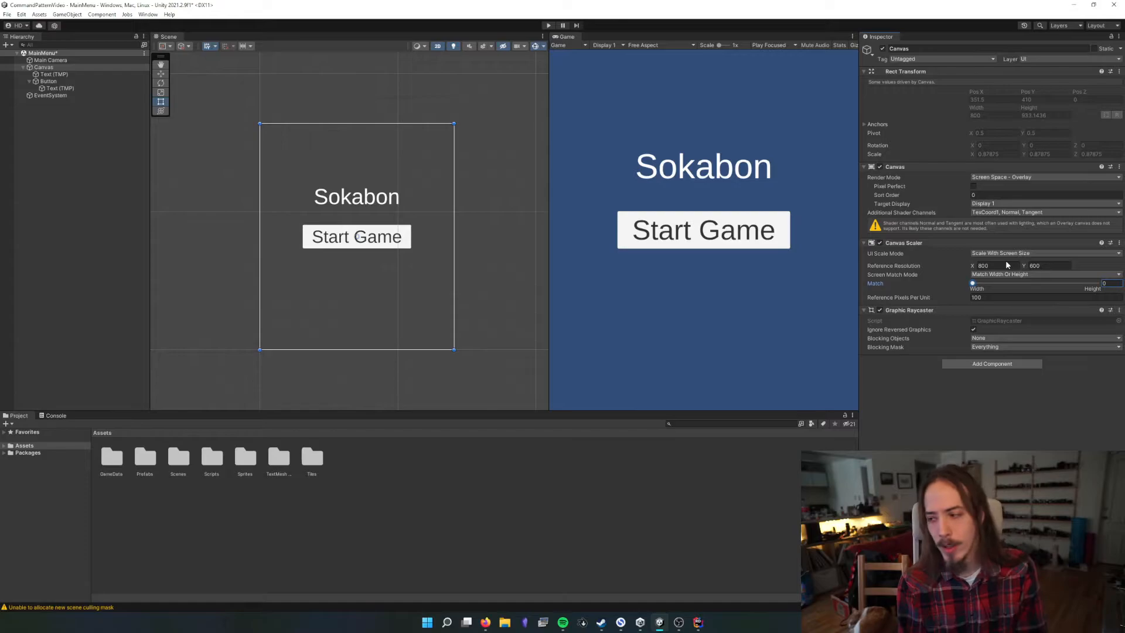
Set the Game view to 16:9 Aspect and check the menu layout at different view widths
drag(549, 221, 508, 230)
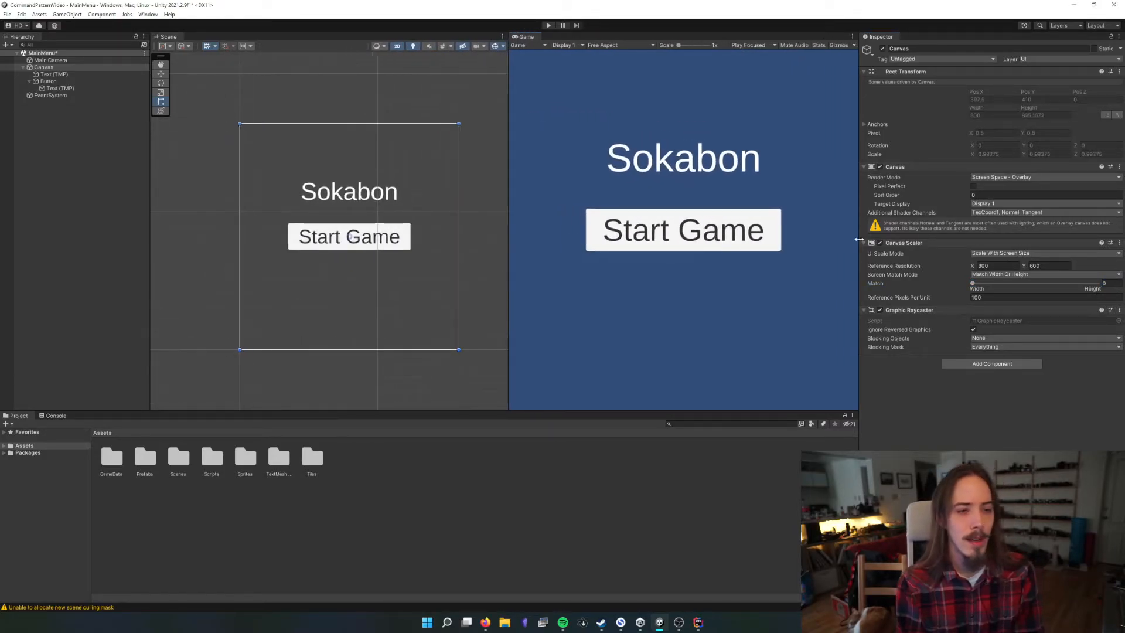
drag(511, 182, 527, 276)
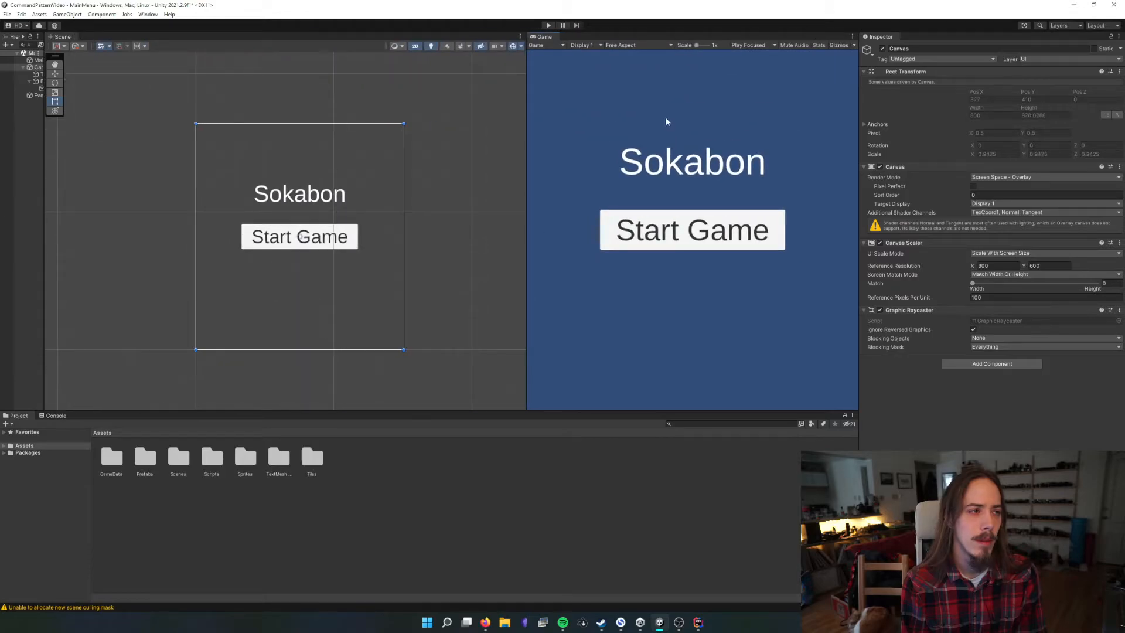
click(644, 45)
click(628, 82)
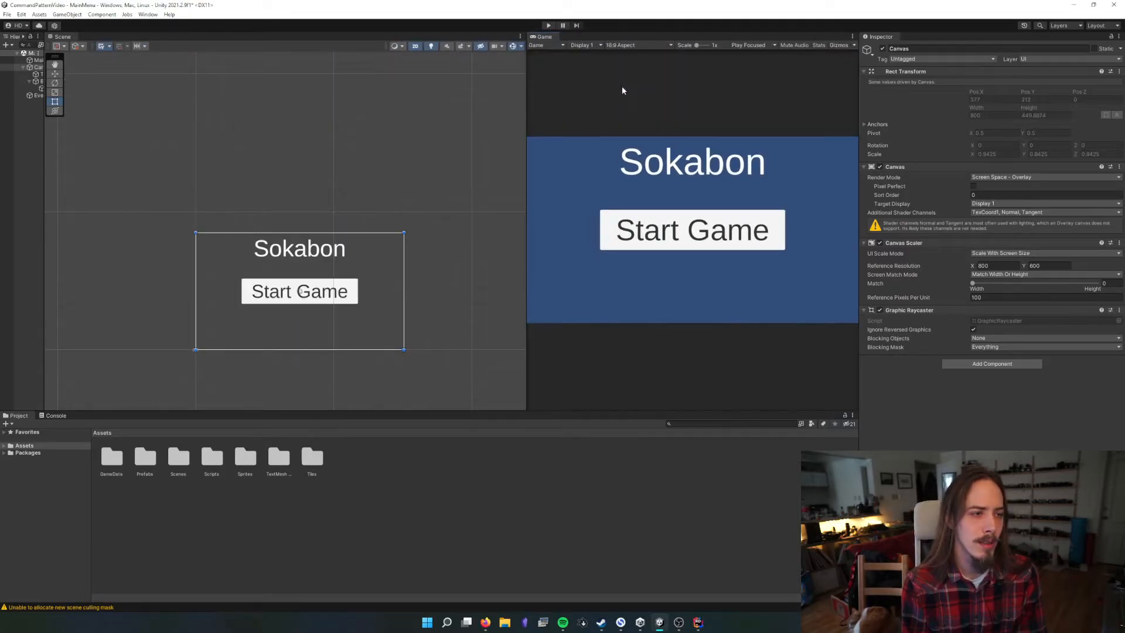
drag(527, 142, 443, 143)
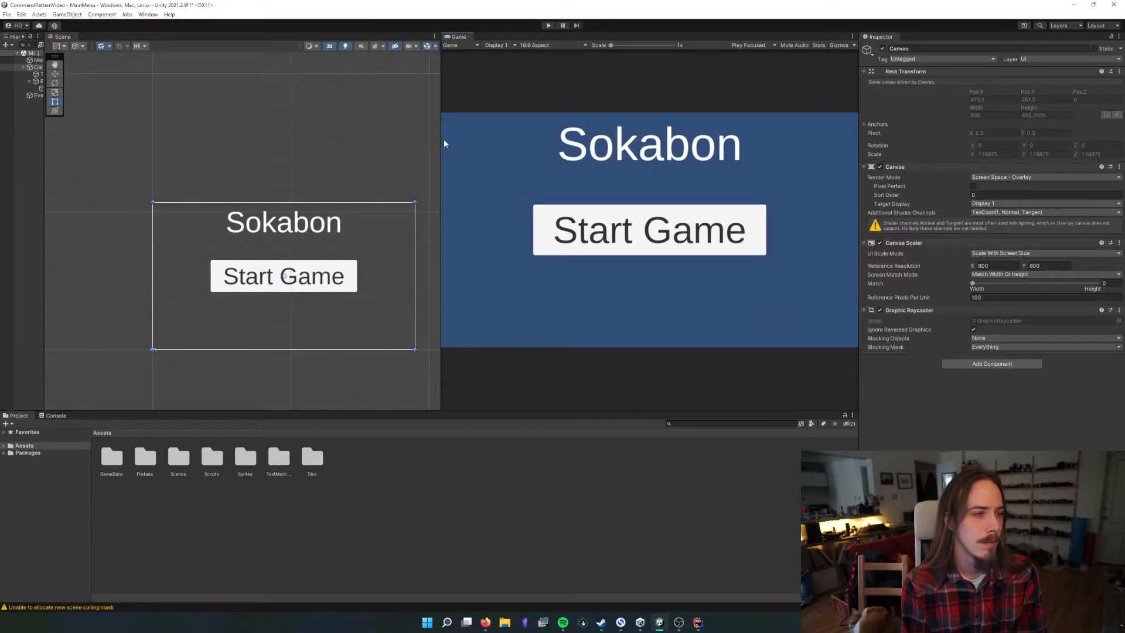
Select the Sokabon title text and lower it to a Pos Y of about 207.88
drag(44, 85, 132, 85)
click(54, 74)
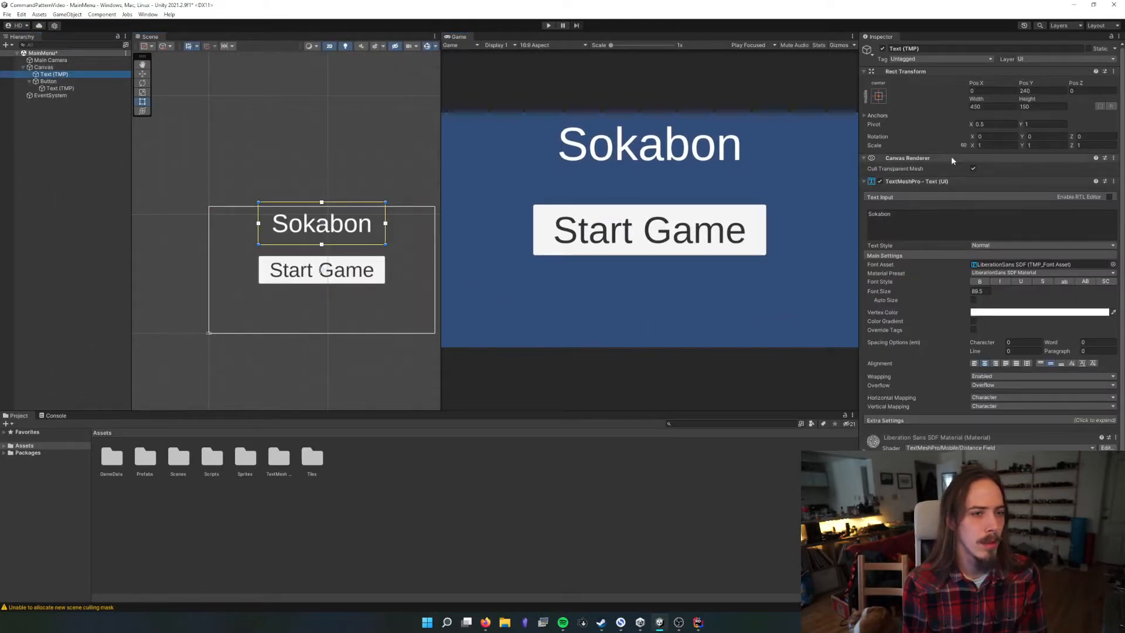
drag(1028, 87, 560, 75)
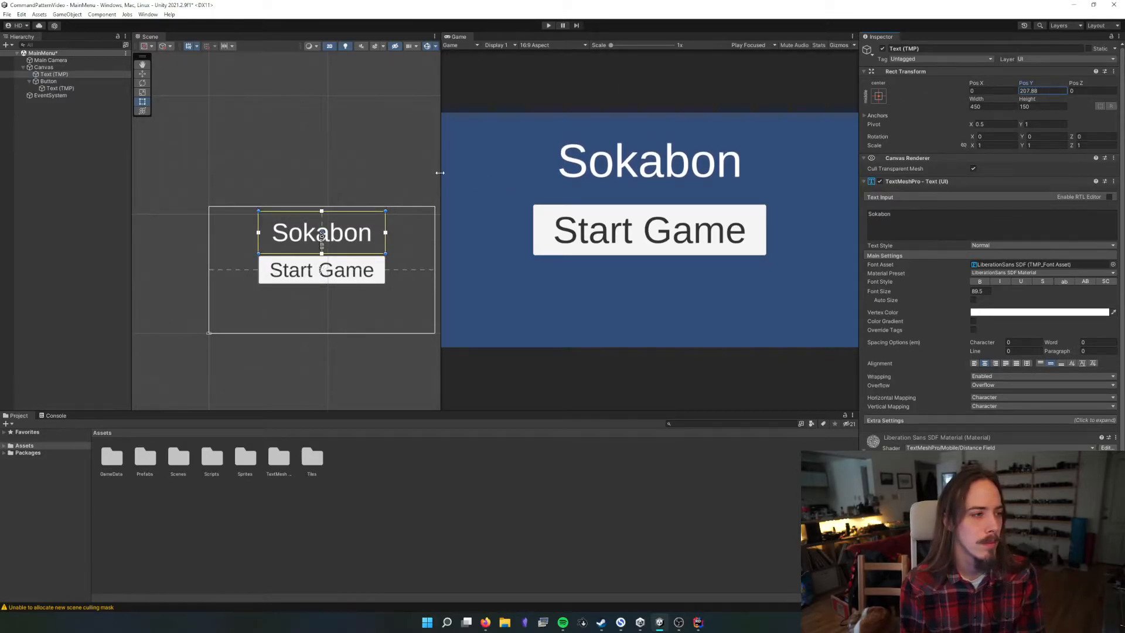
Compare the menu layout at 16:10 Aspect, Full HD (1920x1080) and 4K UHD (3840x2160), ending with the Game view on Free Aspect
drag(441, 183, 552, 183)
click(648, 45)
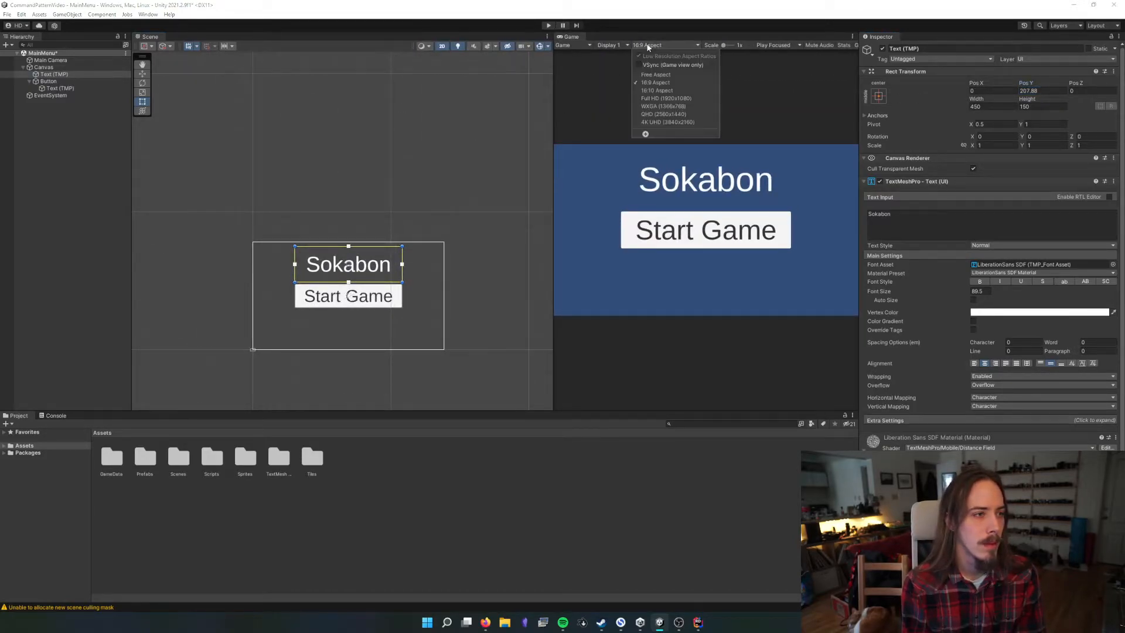
click(665, 92)
click(643, 45)
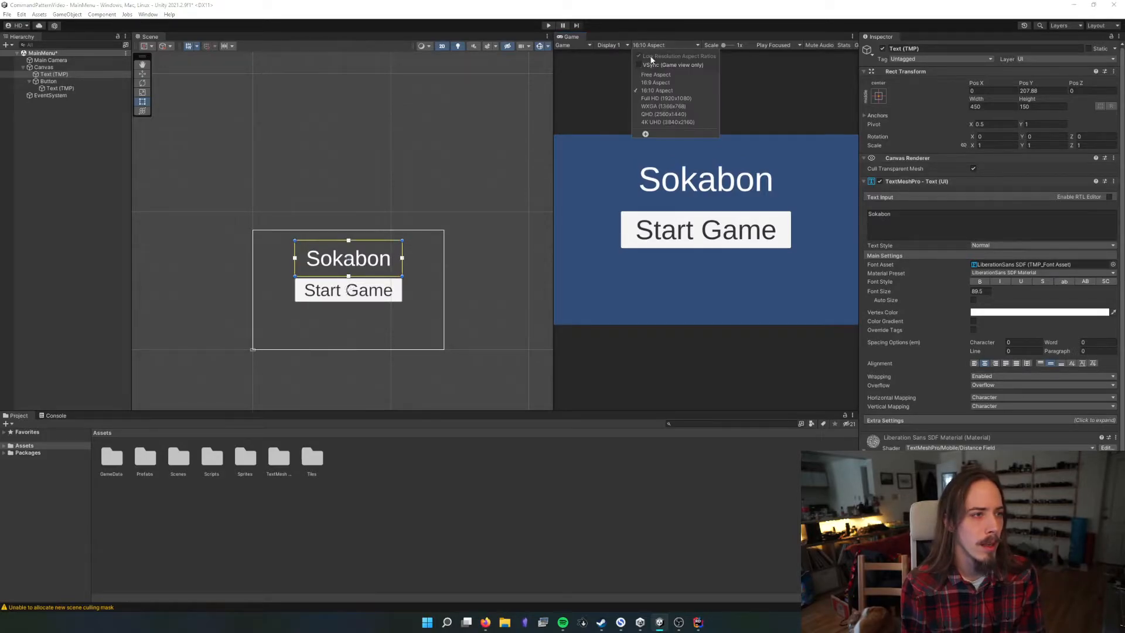
click(674, 104)
click(659, 45)
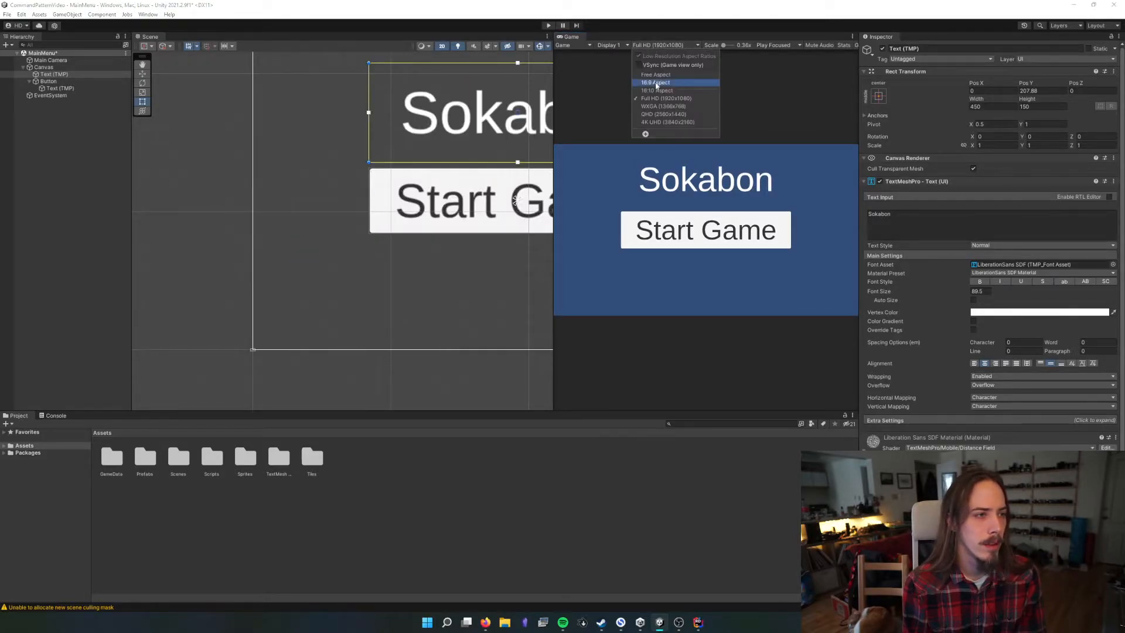
click(667, 122)
click(661, 46)
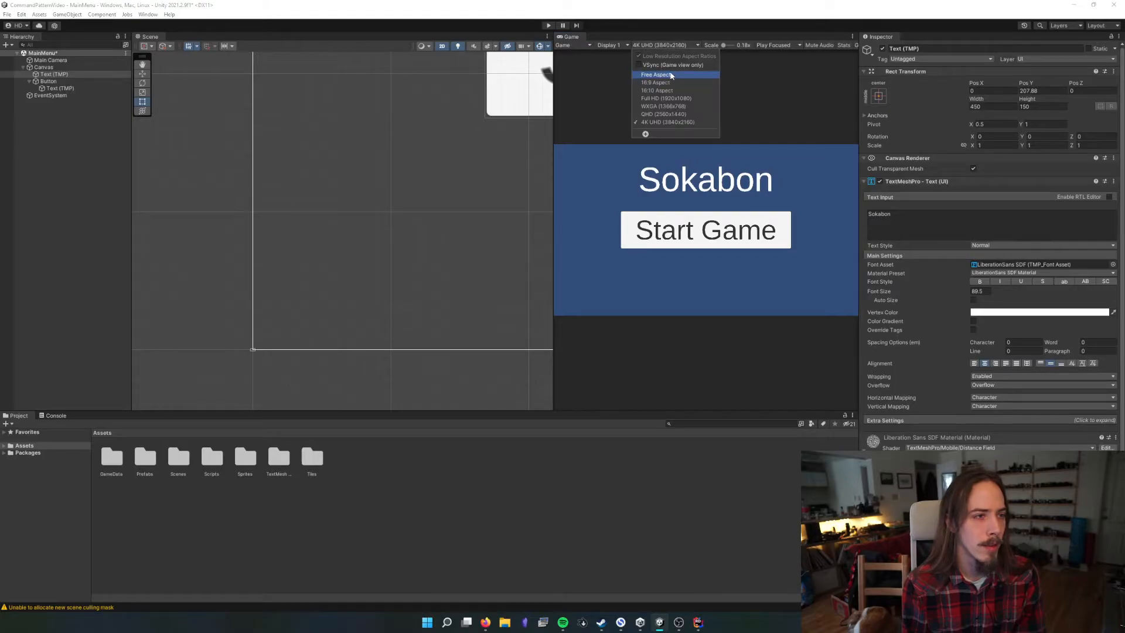
click(659, 74)
drag(552, 101, 583, 109)
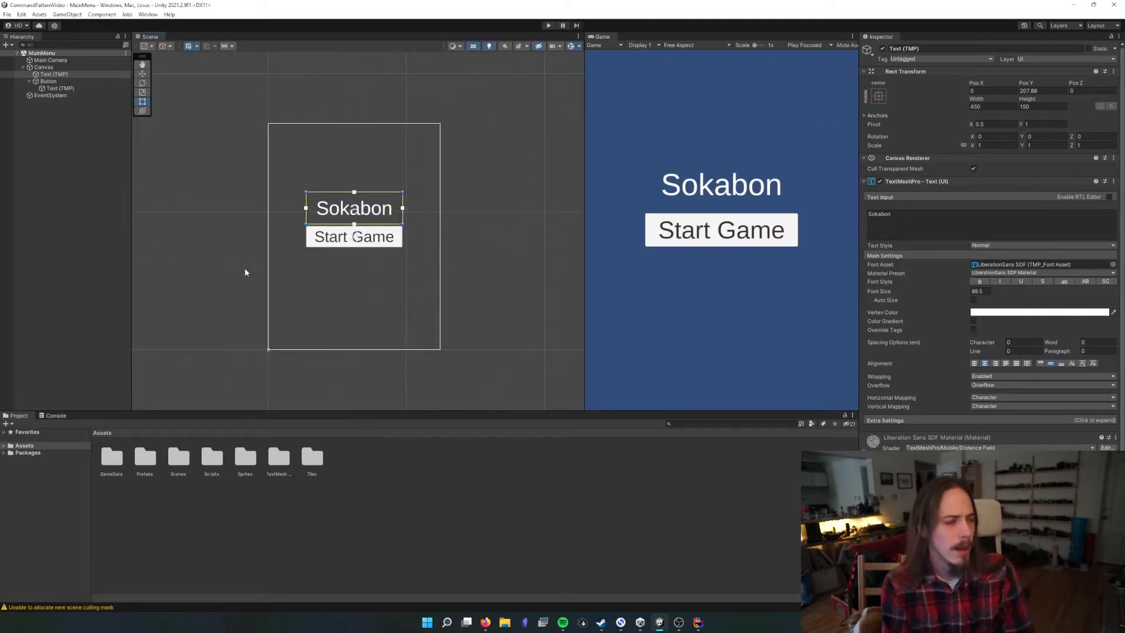
Set the Main Camera's background colour to black (000000)
click(59, 60)
click(985, 131)
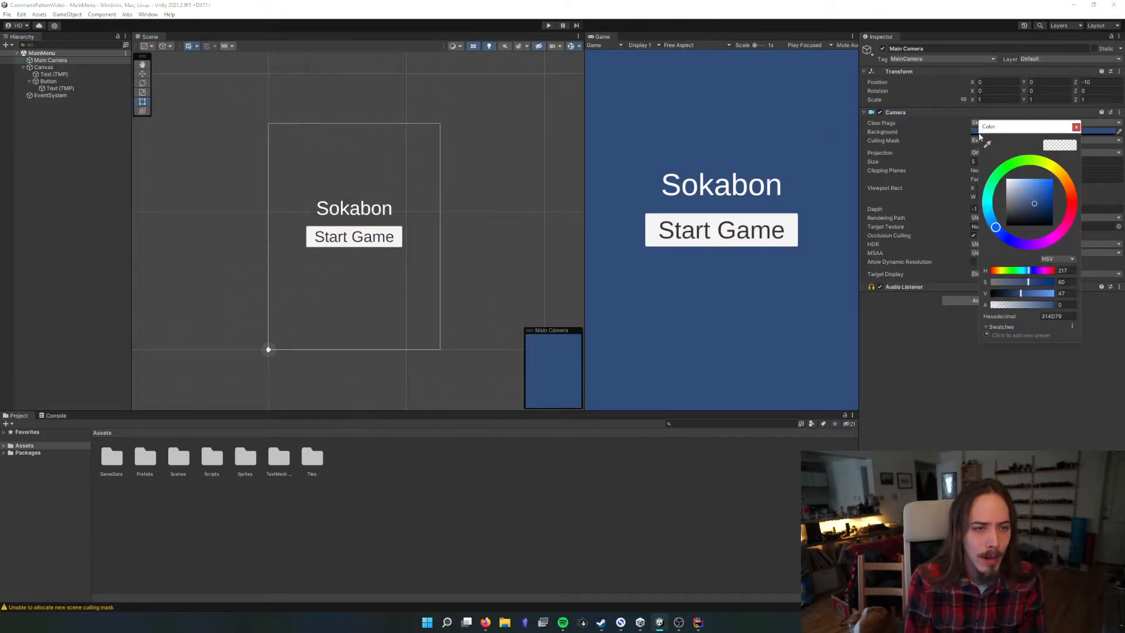
drag(1035, 203, 1087, 255)
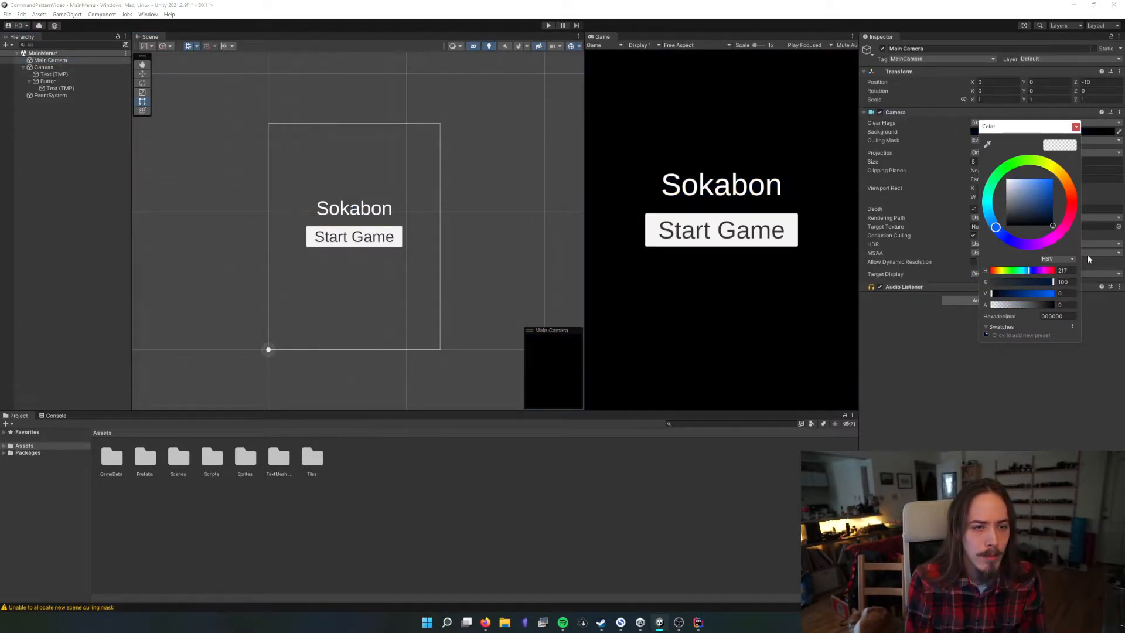
click(1076, 127)
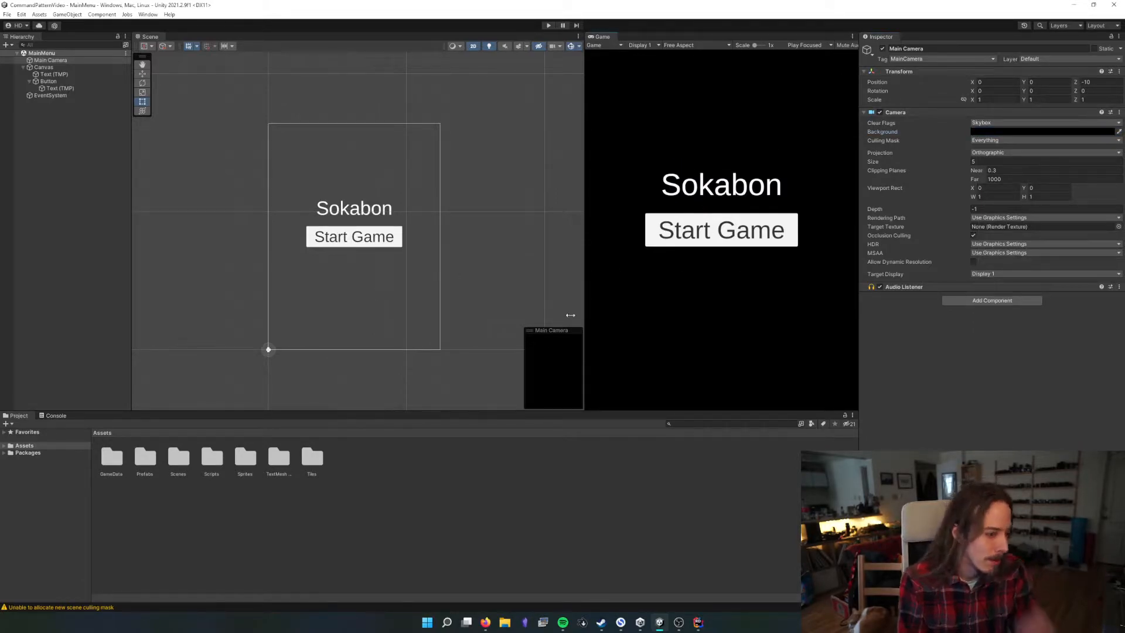
click(532, 265)
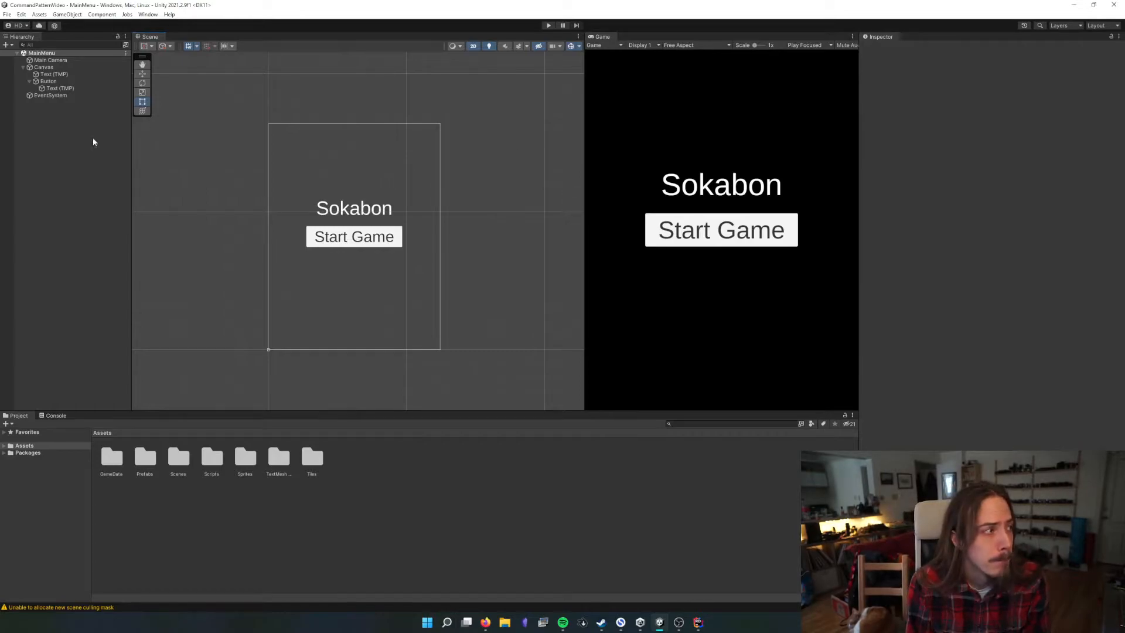
click(49, 82)
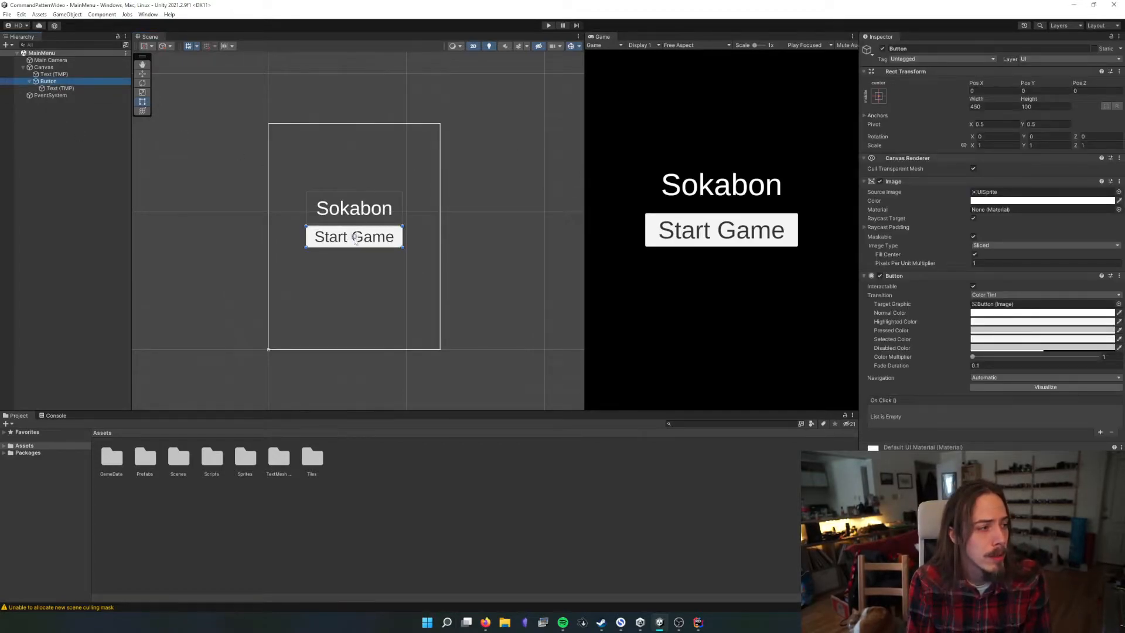
scroll(356, 238, up, 5)
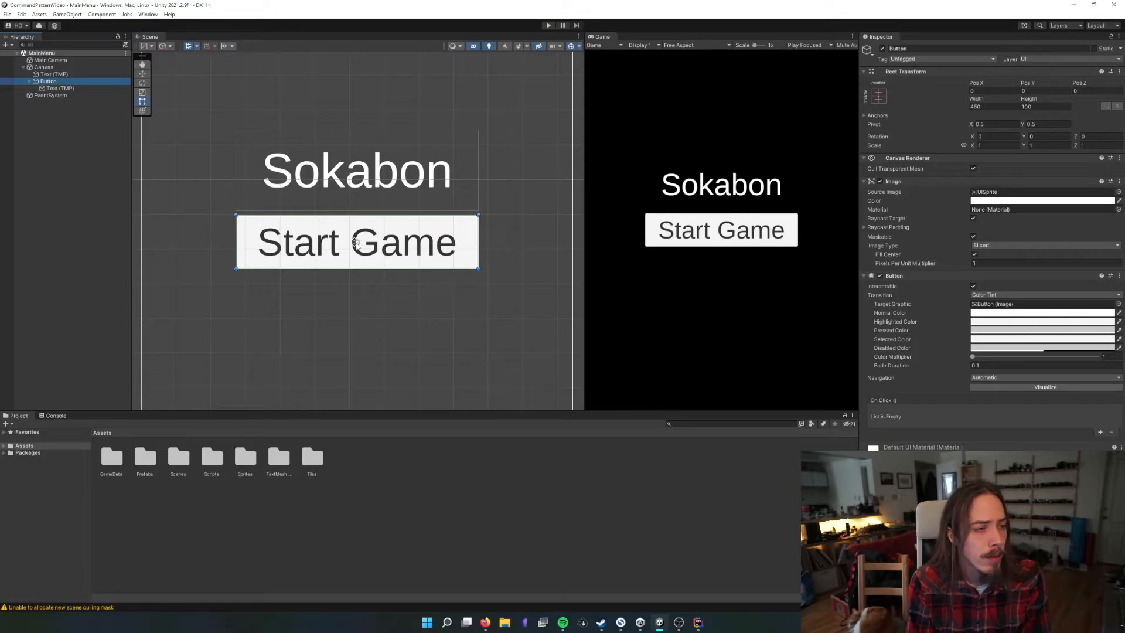
scroll(355, 243, down, 2)
scroll(357, 244, down, 1)
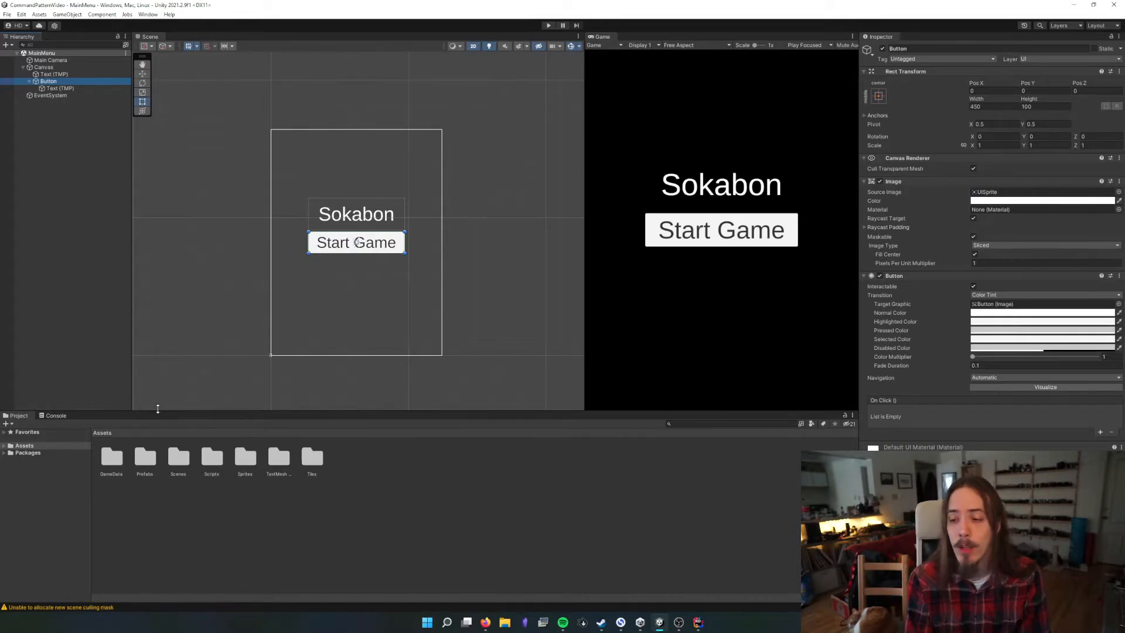
Open SampleScene from the Scenes folder and widen the Game view to show the whole level
click(162, 459)
double_click(179, 455)
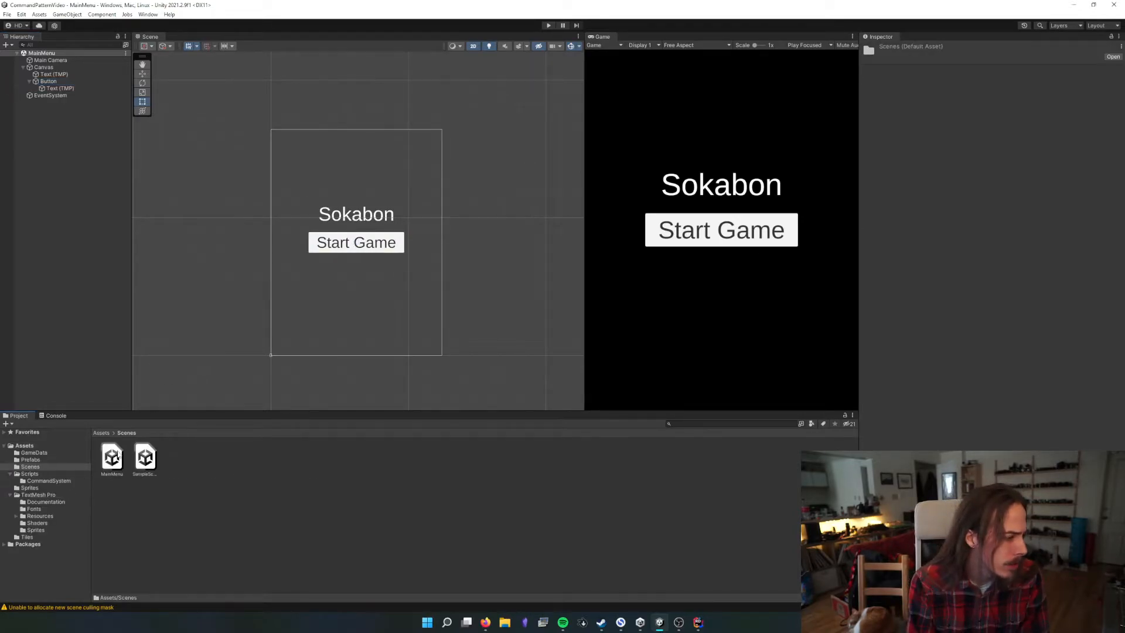
double_click(147, 459)
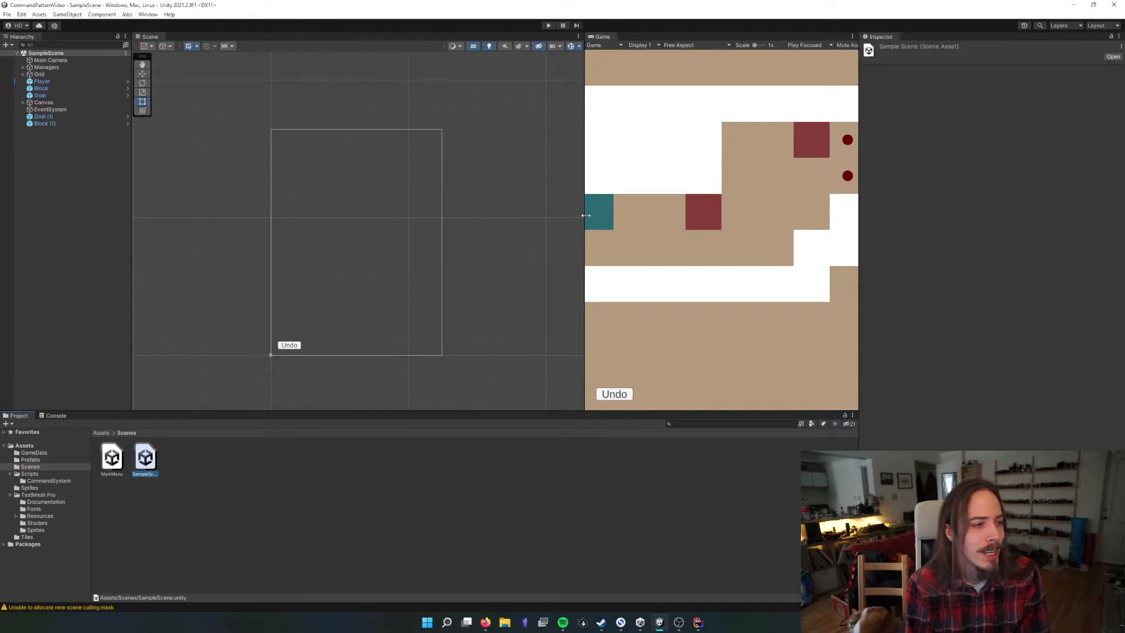
drag(585, 215, 263, 188)
Delete the Canvas containing the Undo button from SampleScene
click(22, 104)
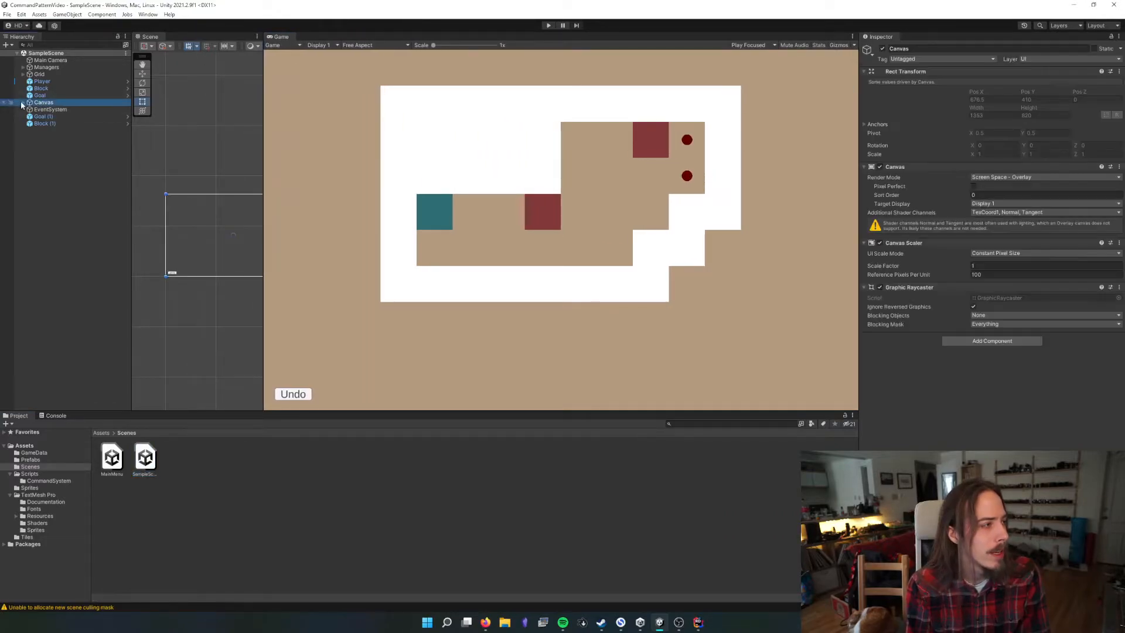
click(23, 103)
click(51, 109)
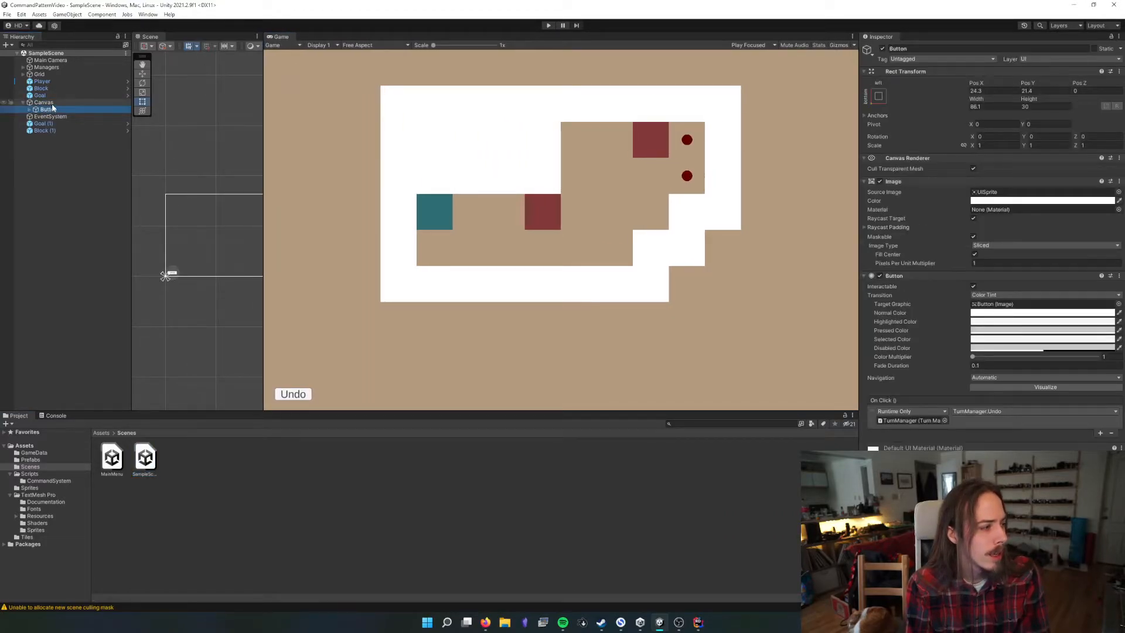
key(Delete)
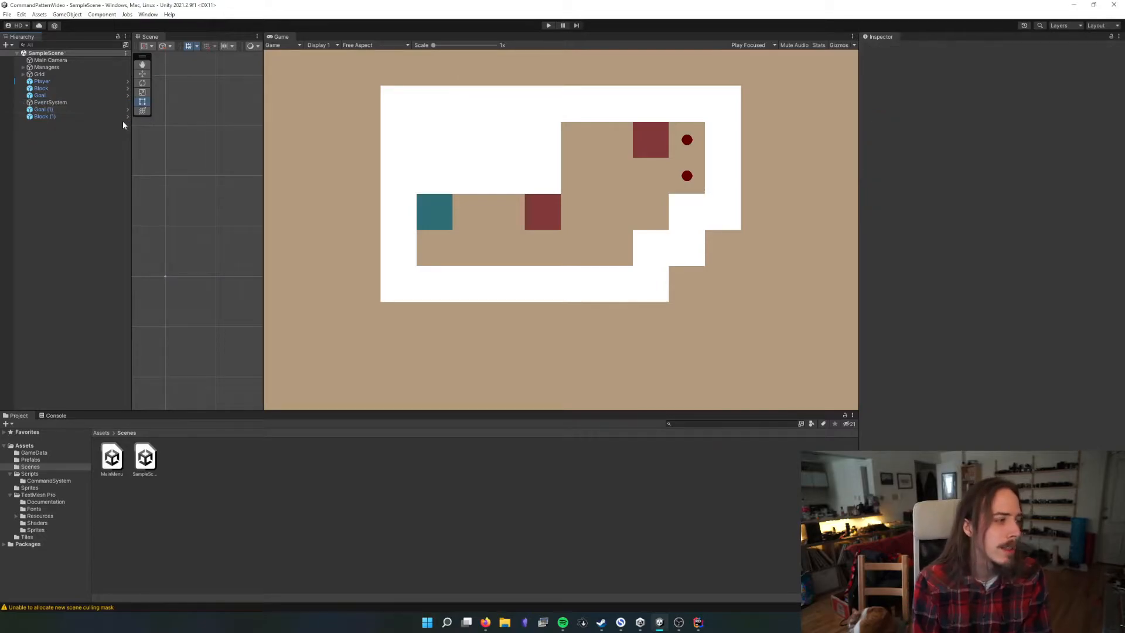
scroll(493, 235, up, 2)
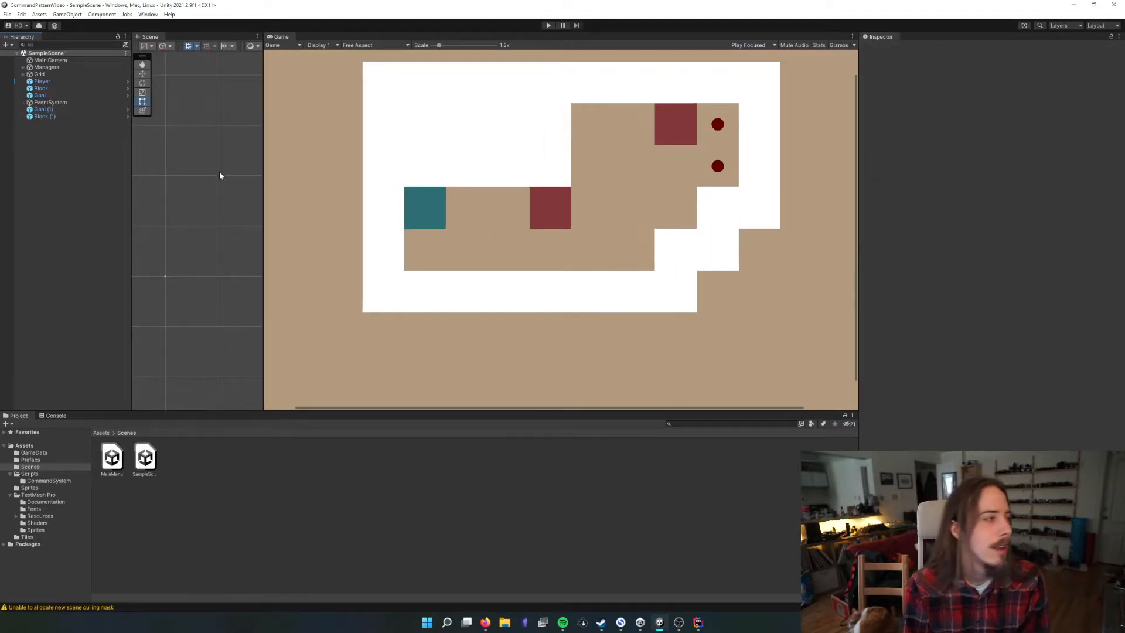
scroll(357, 190, down, 2)
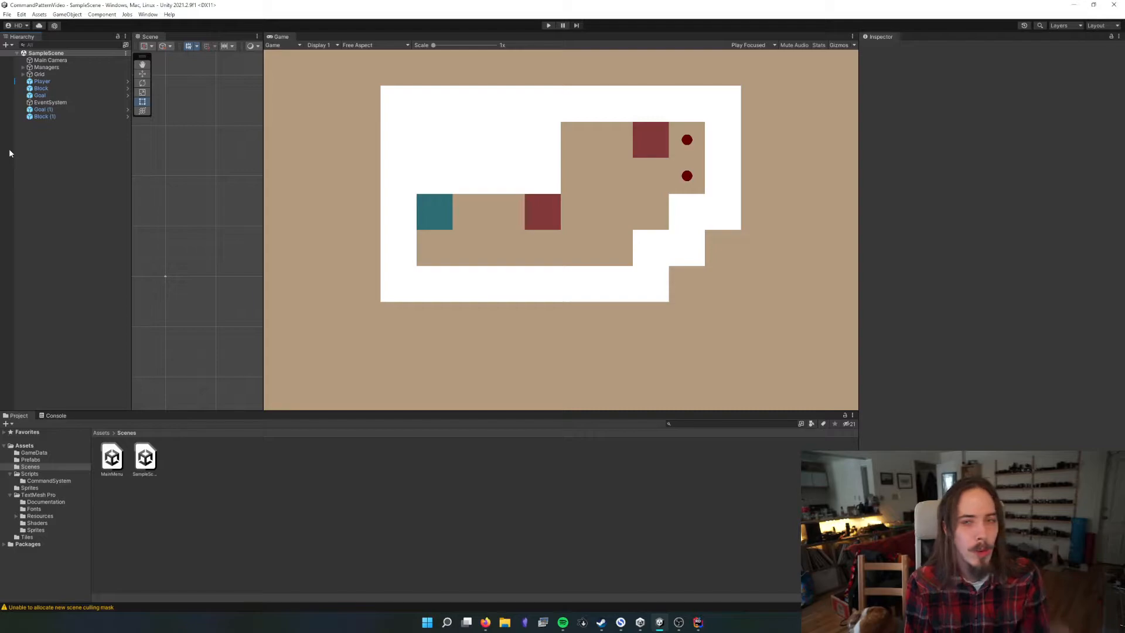
right_click(73, 155)
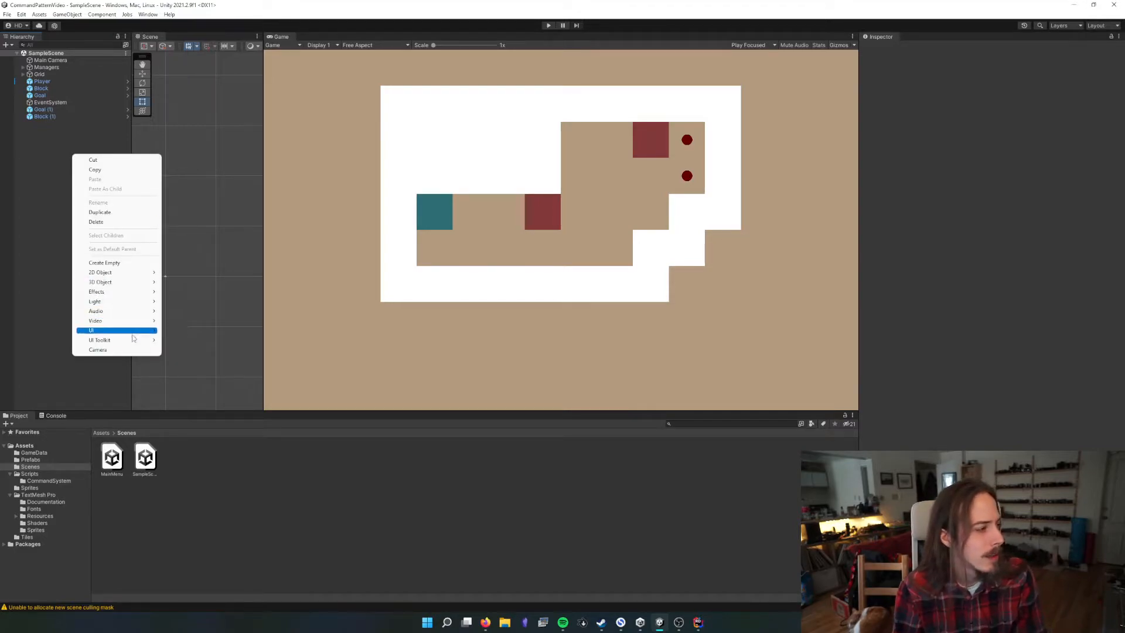
mouse_move(146, 332)
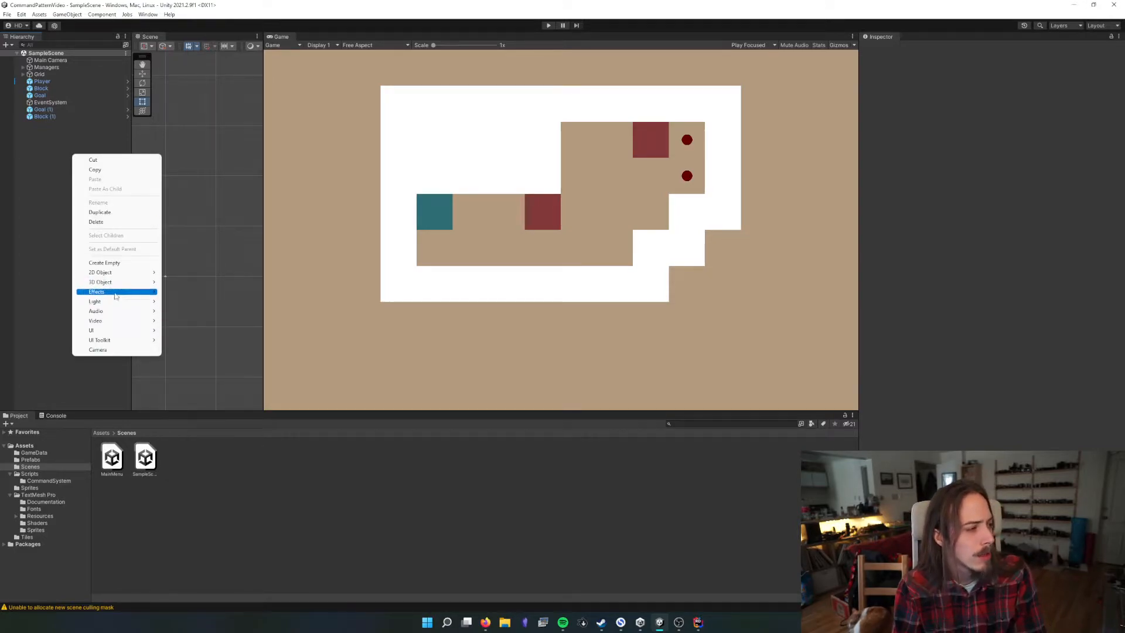
mouse_move(103, 310)
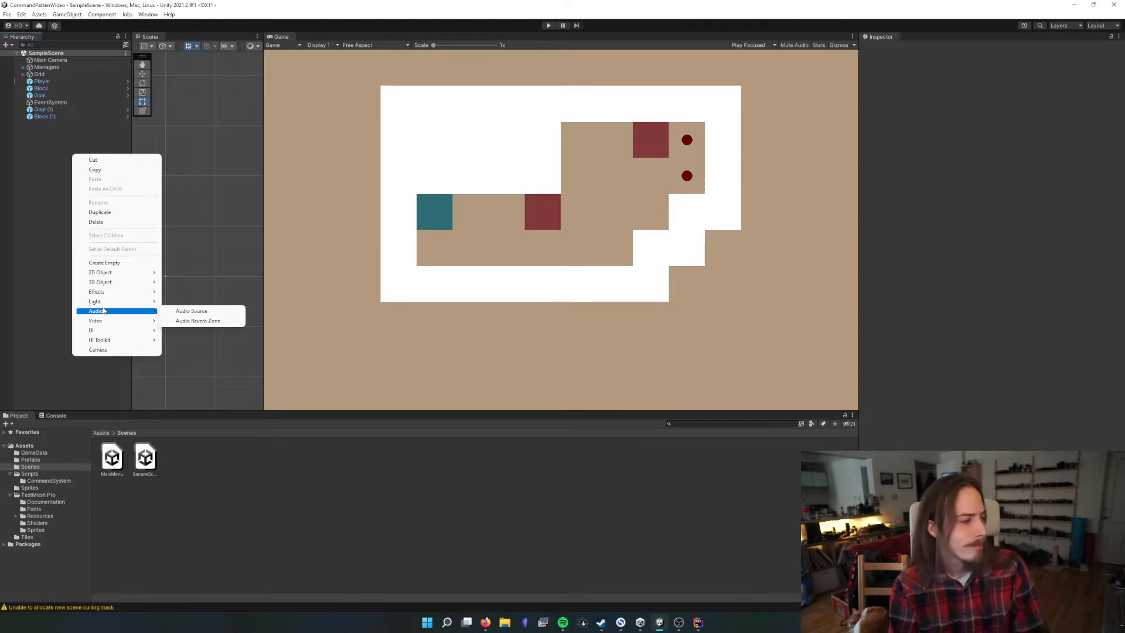
mouse_move(113, 330)
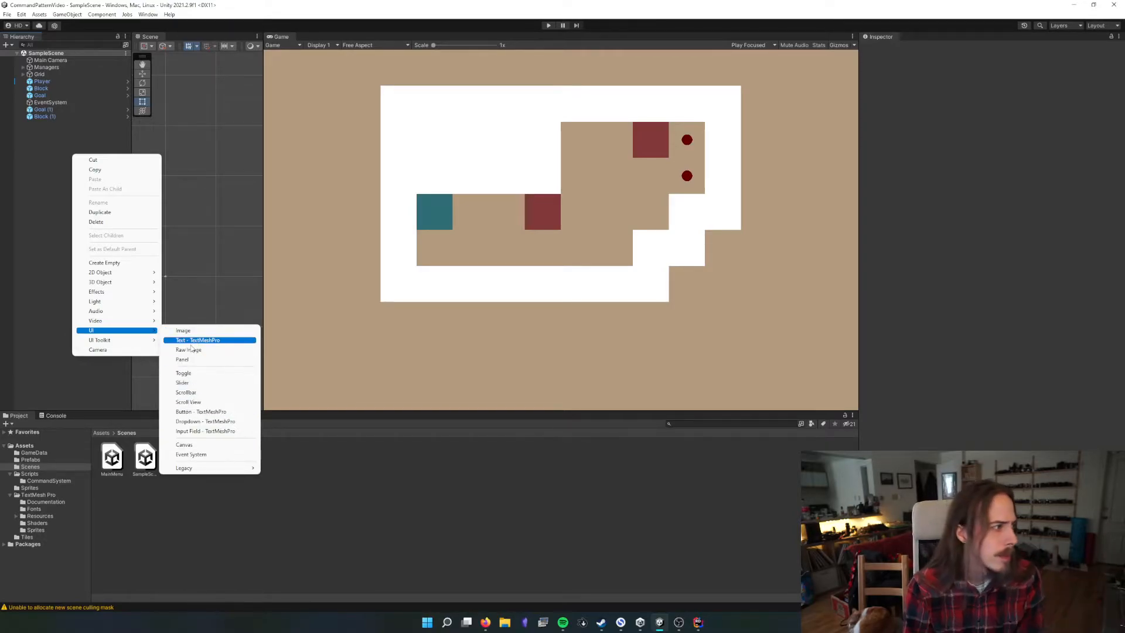
click(57, 110)
Delete the EventSystem object from SampleScene
click(57, 102)
key(Delete)
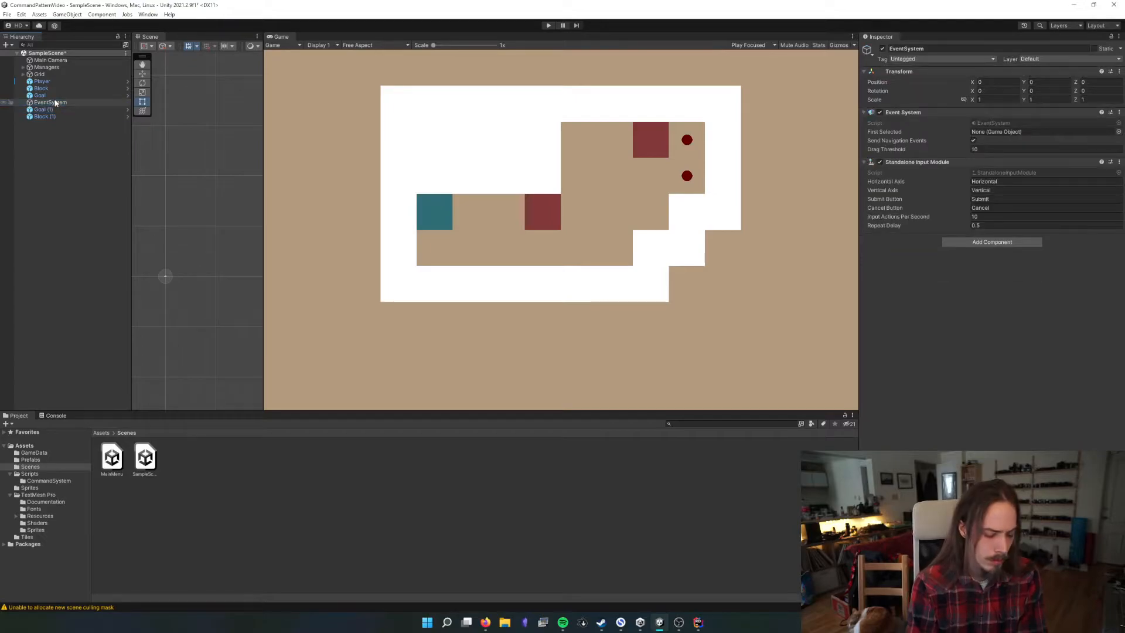
Add a UI Panel on a new Canvas in SampleScene and resize the Scene view to show it
right_click(54, 197)
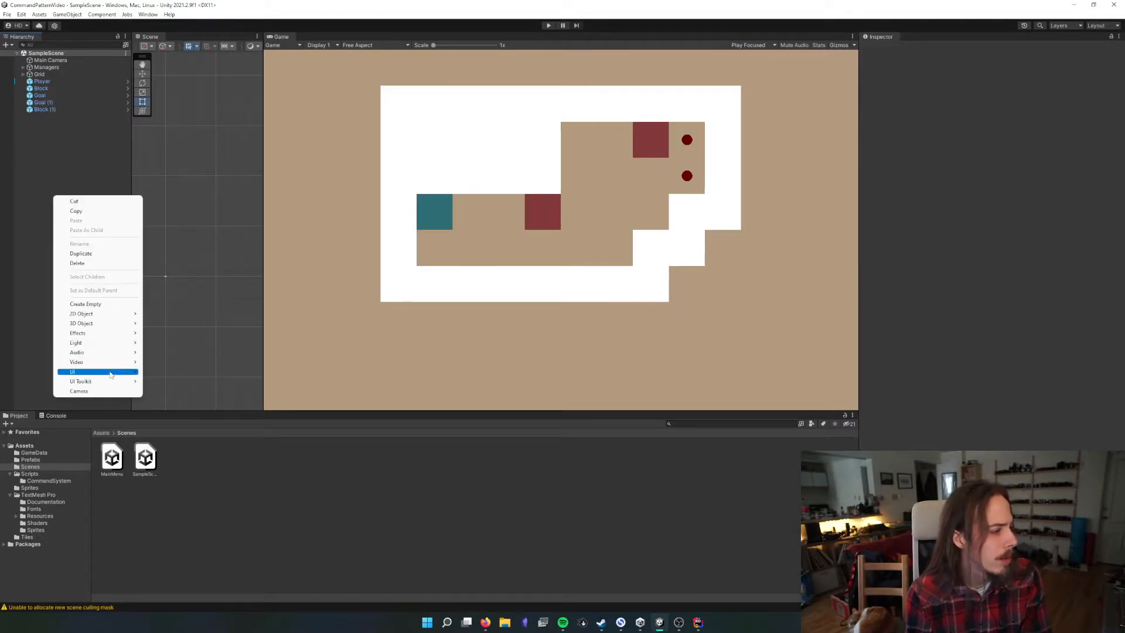
mouse_move(82, 371)
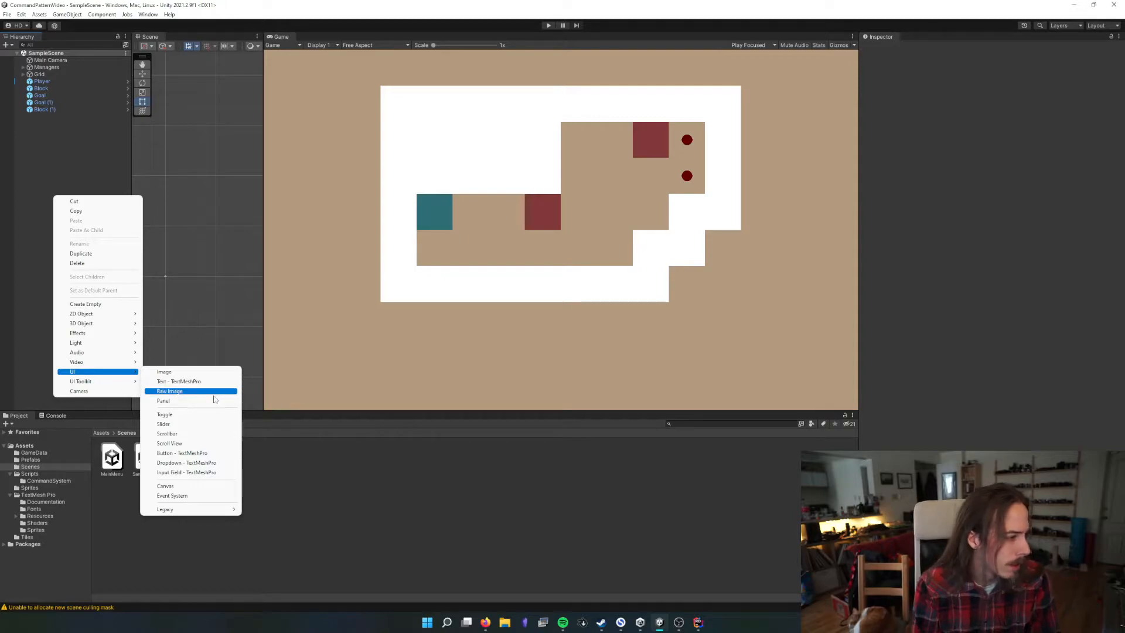
click(208, 402)
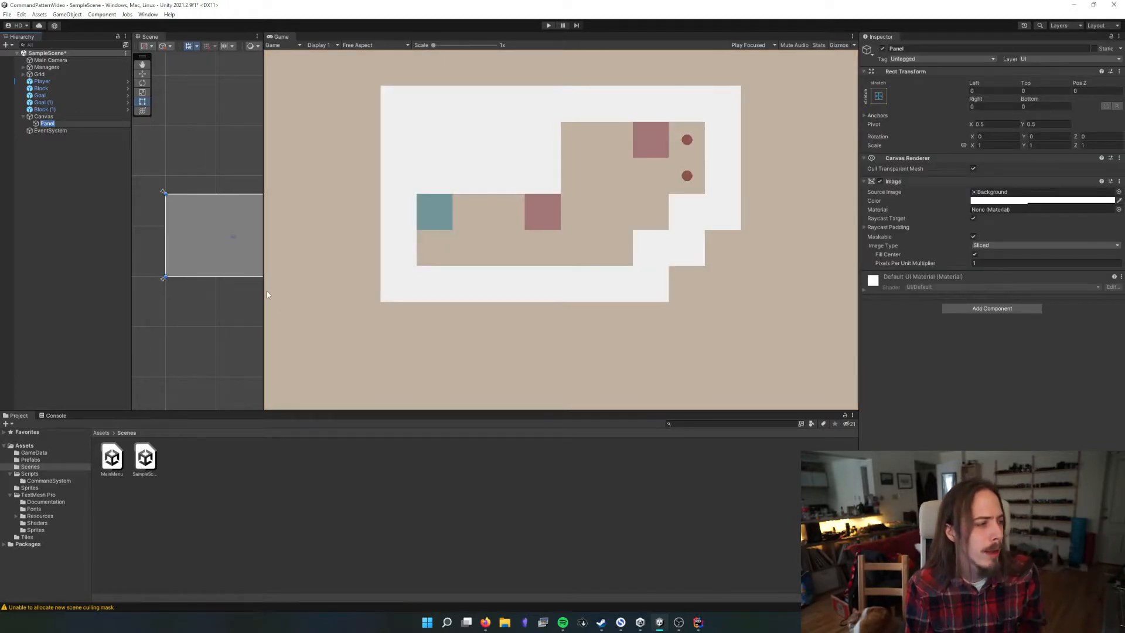
drag(263, 291, 467, 288)
click(454, 136)
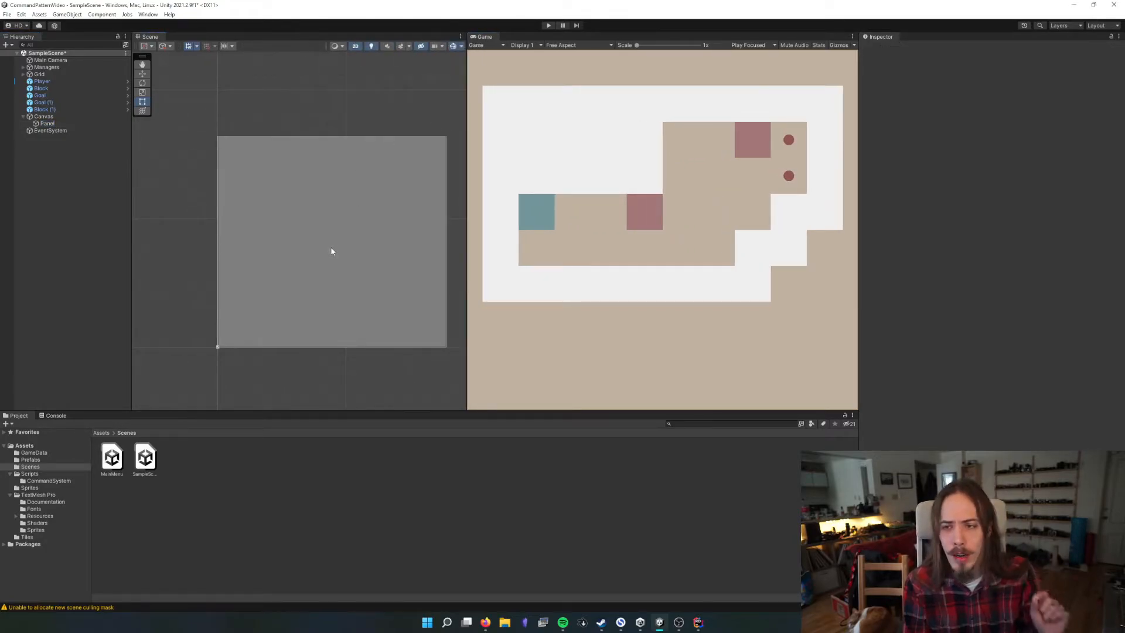
Set the Panel's anchor preset to bottom with horizontal stretch
click(47, 124)
click(878, 96)
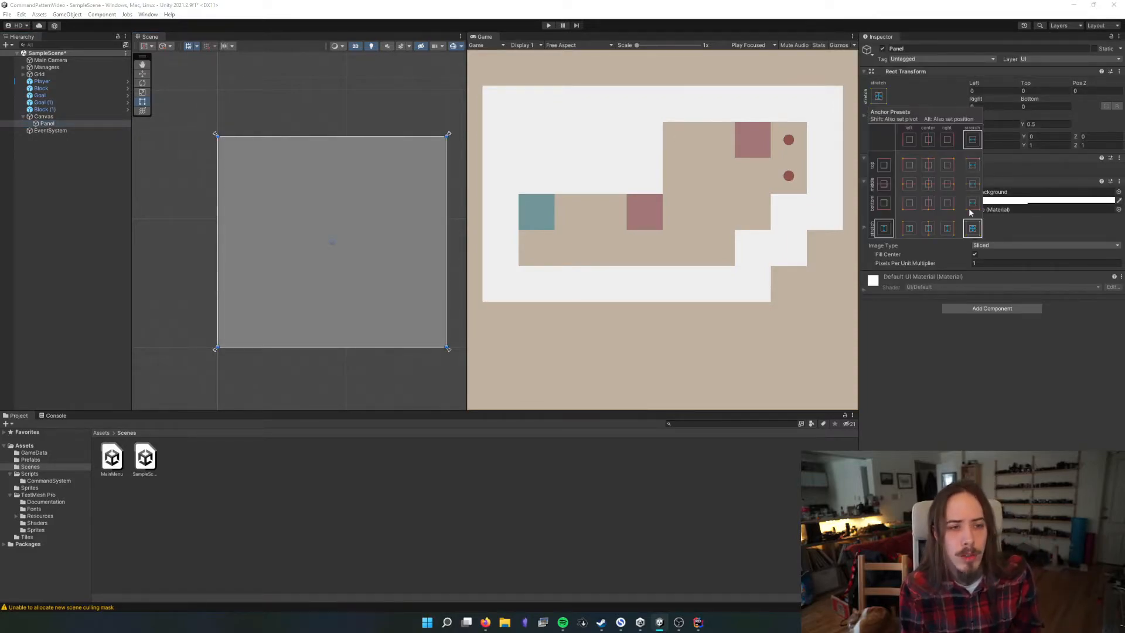
click(462, 266)
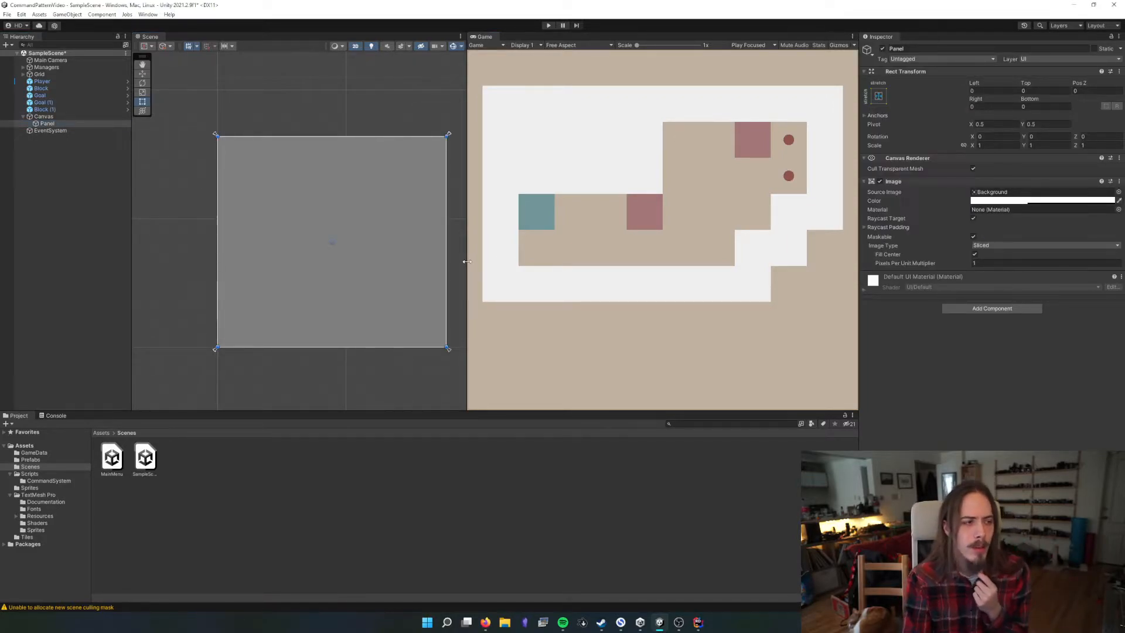
drag(462, 266, 510, 266)
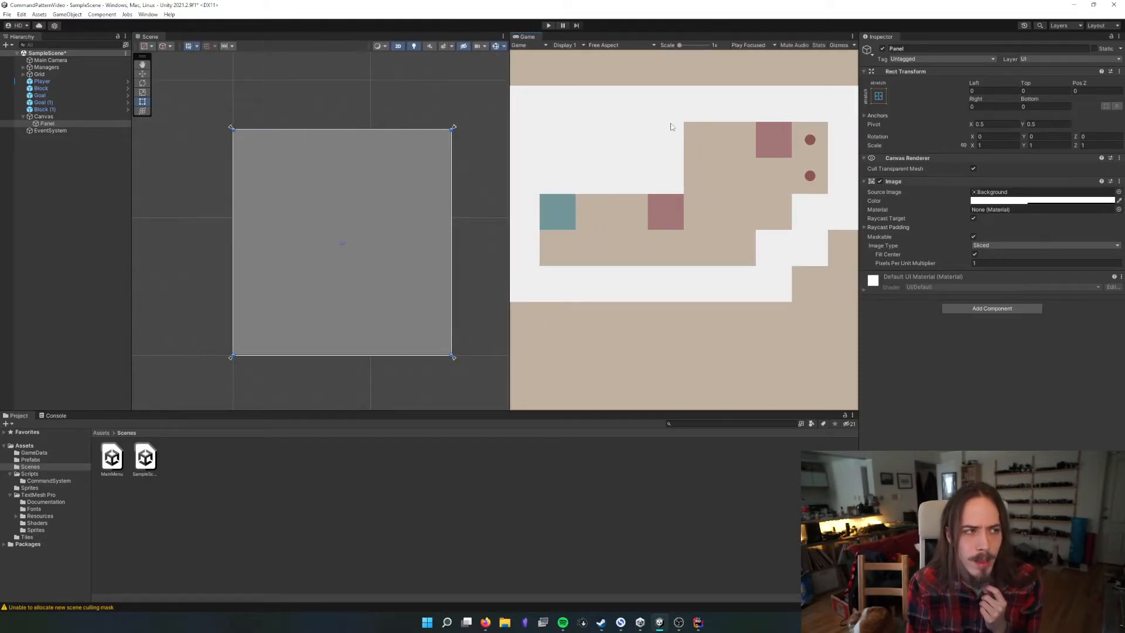
drag(635, 411, 666, 366)
click(879, 97)
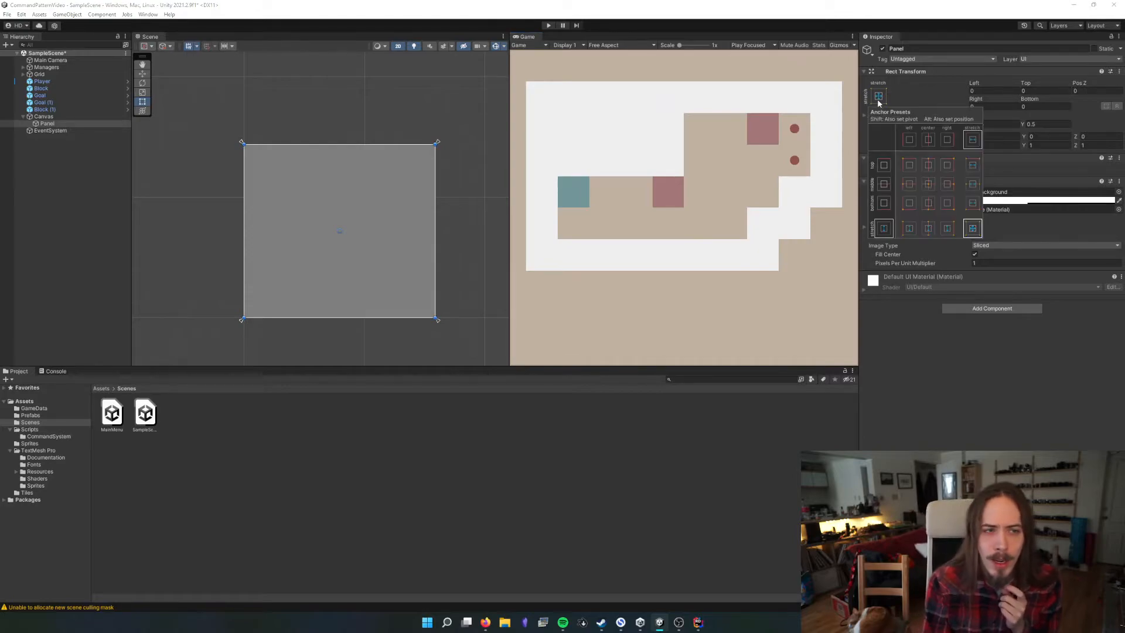
click(973, 205)
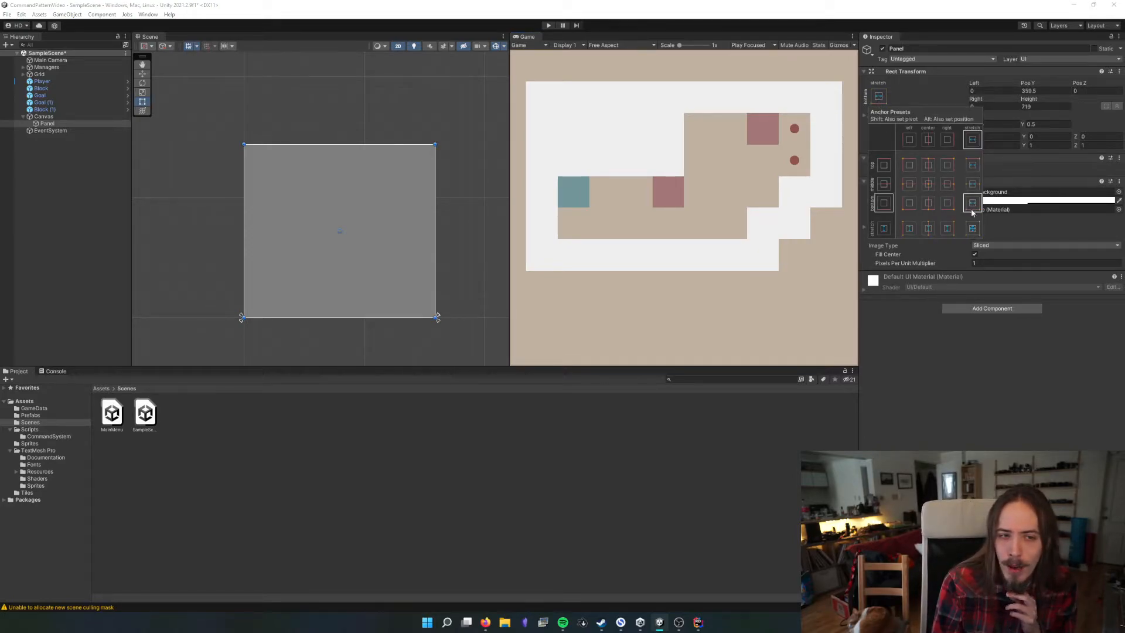
click(971, 204)
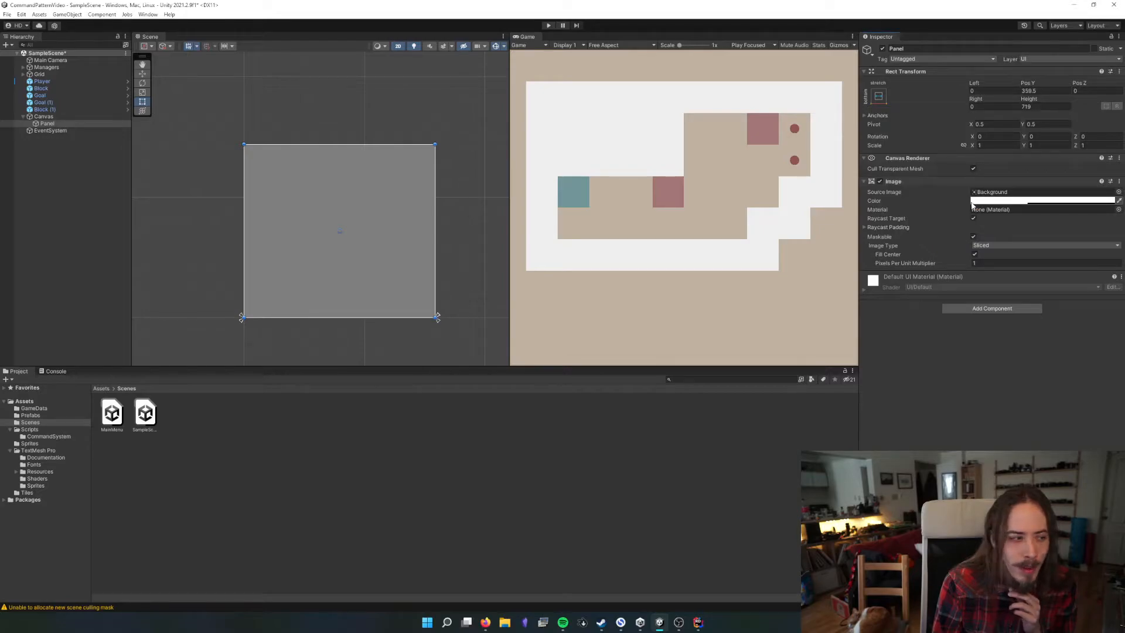
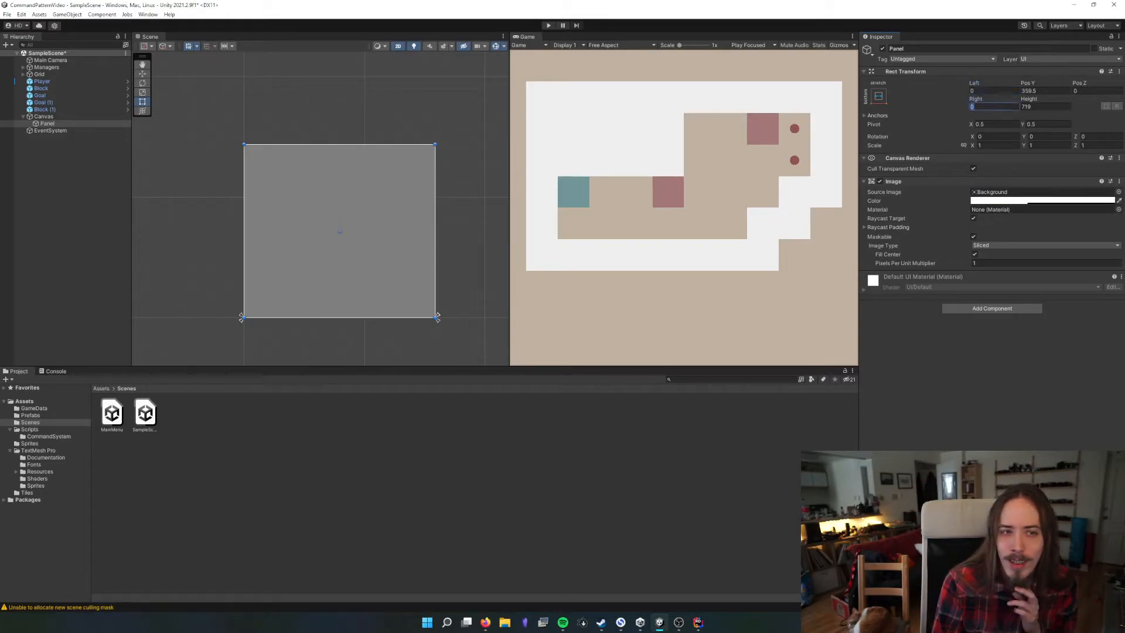
Compare the full-stretch and top-stretch anchor presets on the Panel, returning it to bottom stretch
click(1044, 91)
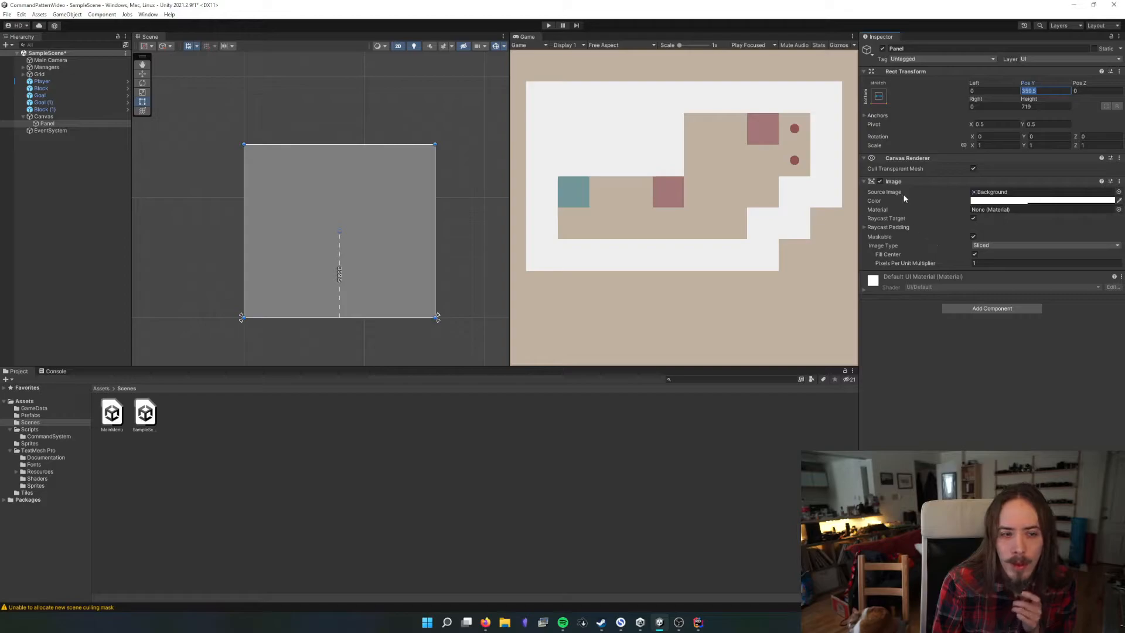
click(878, 95)
click(972, 228)
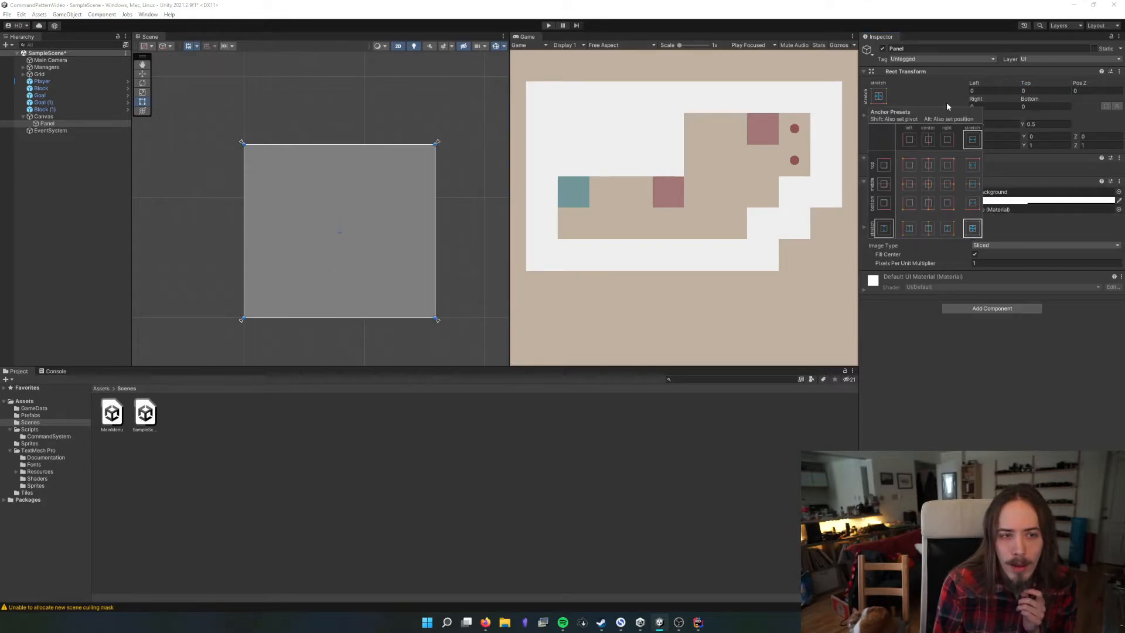
click(1048, 106)
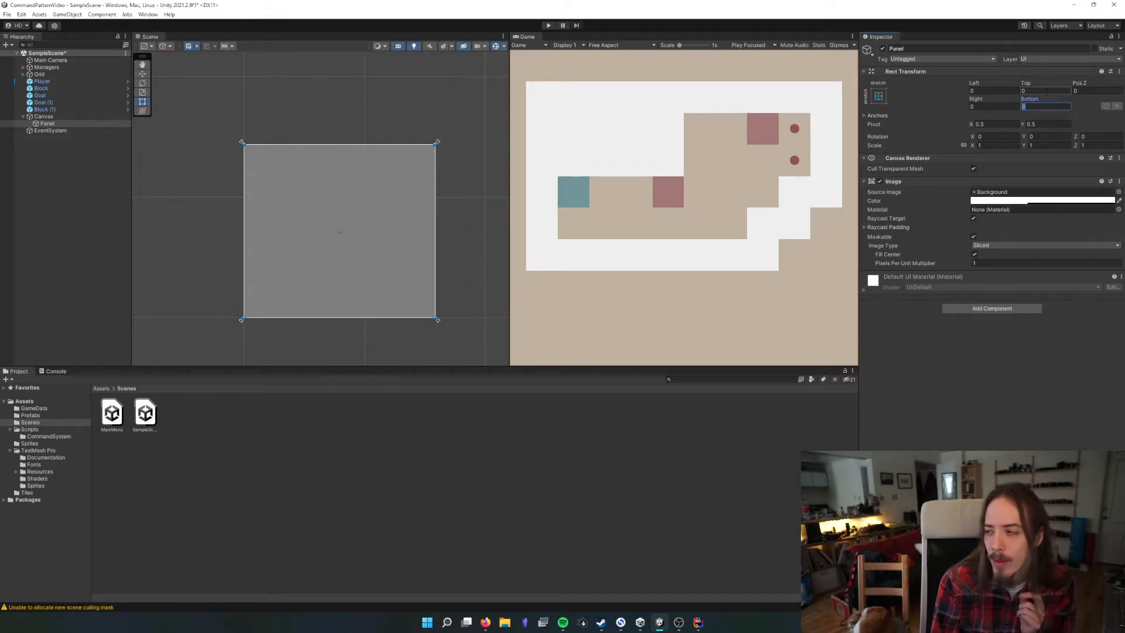
click(878, 95)
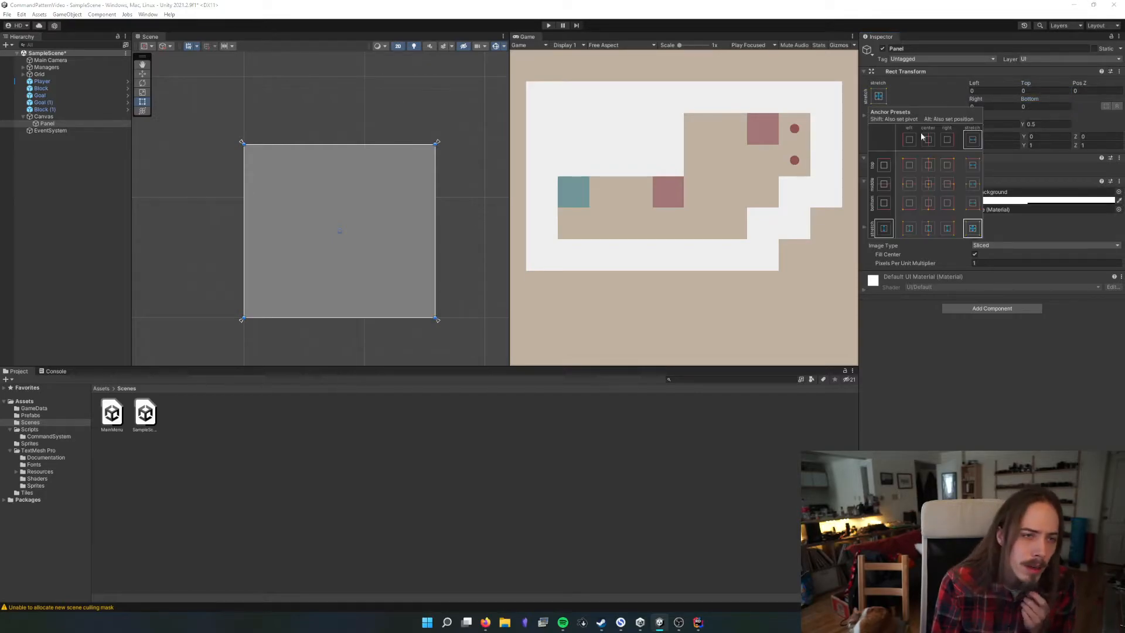
click(972, 202)
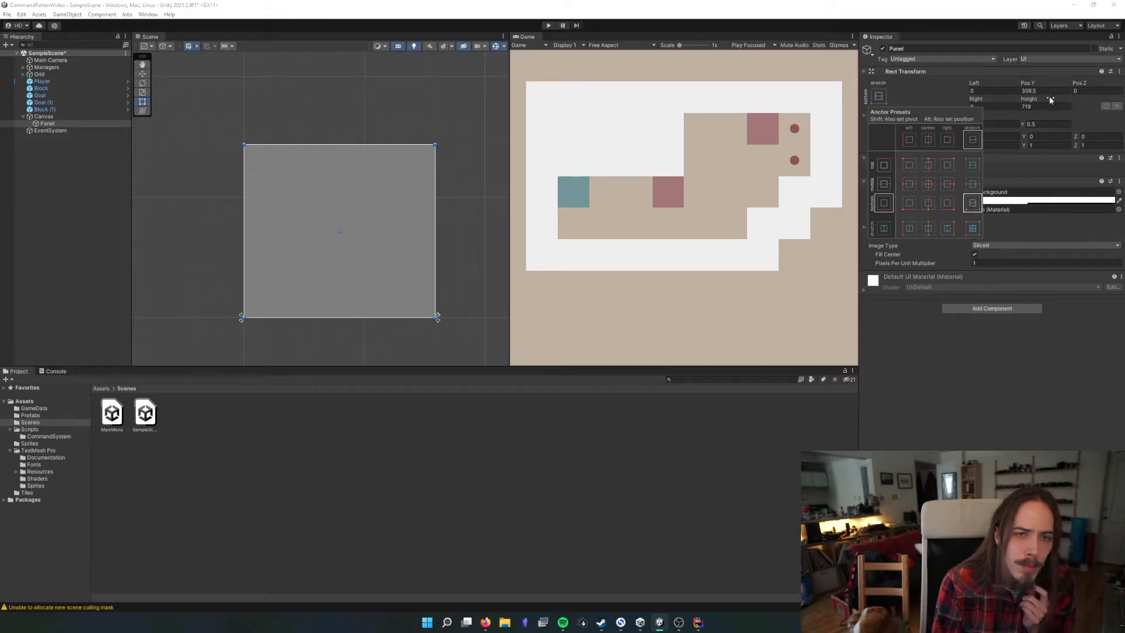
click(972, 165)
click(970, 204)
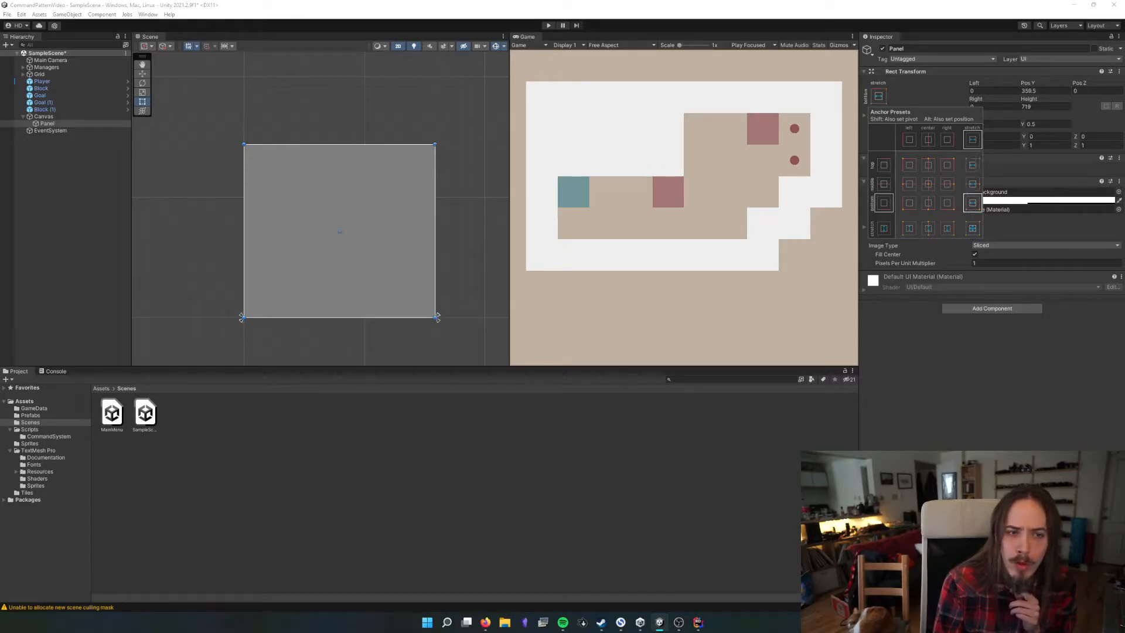
Shrink the Panel from its upper edge to a strip about 59 high along the canvas bottom, and widen the Game view
click(1045, 91)
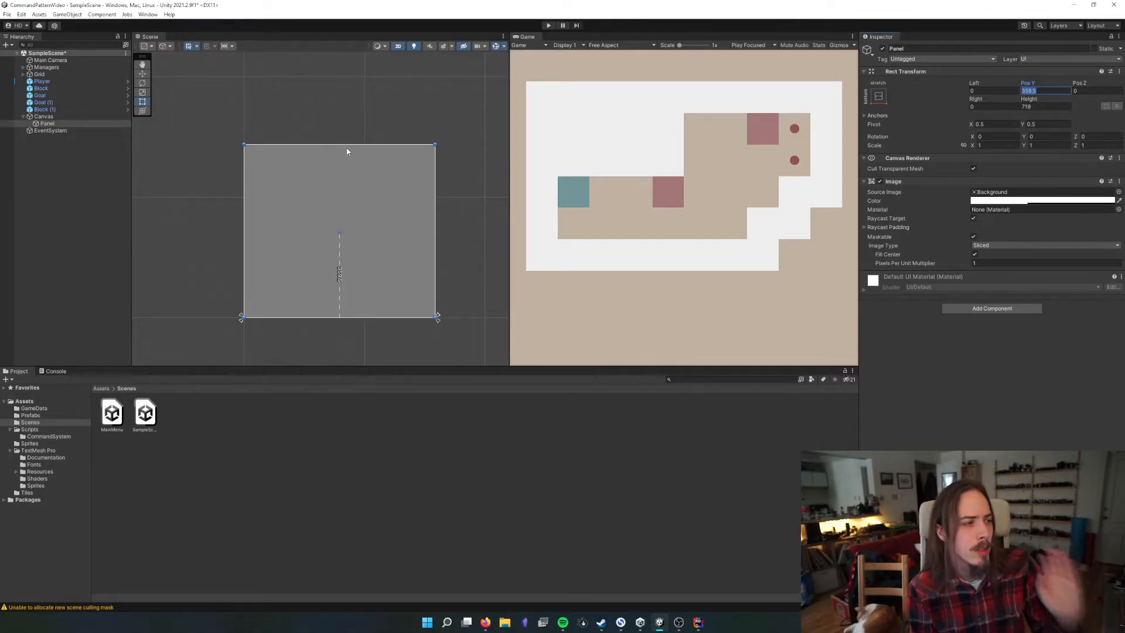
drag(346, 145, 345, 303)
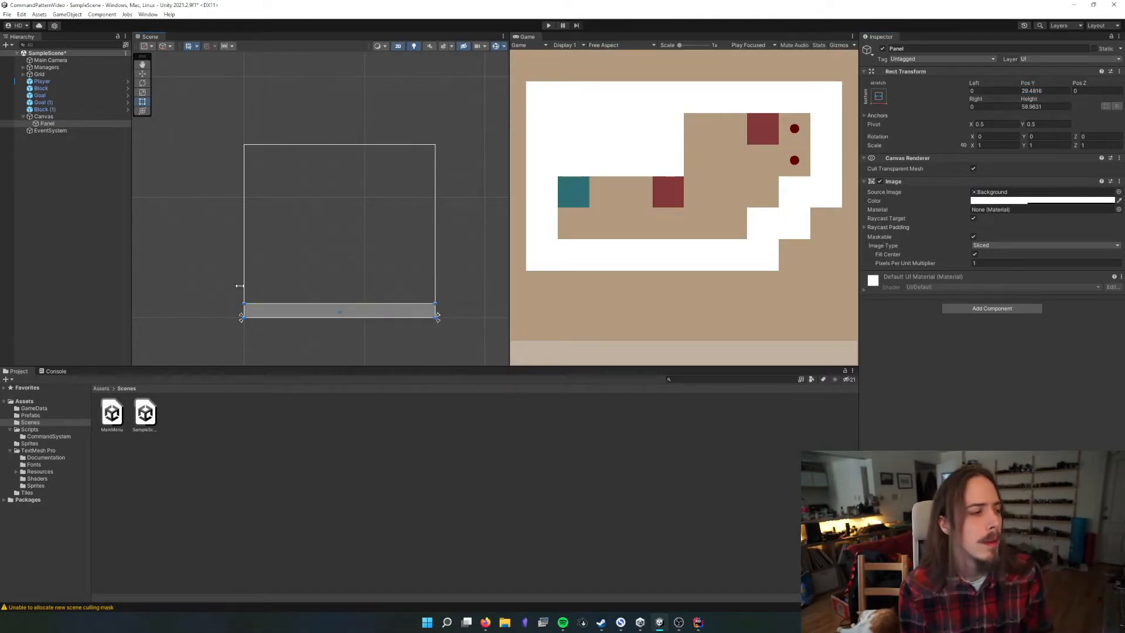
click(246, 328)
drag(515, 272, 402, 257)
Rename the Panel object to HUD and save the scene
click(42, 123)
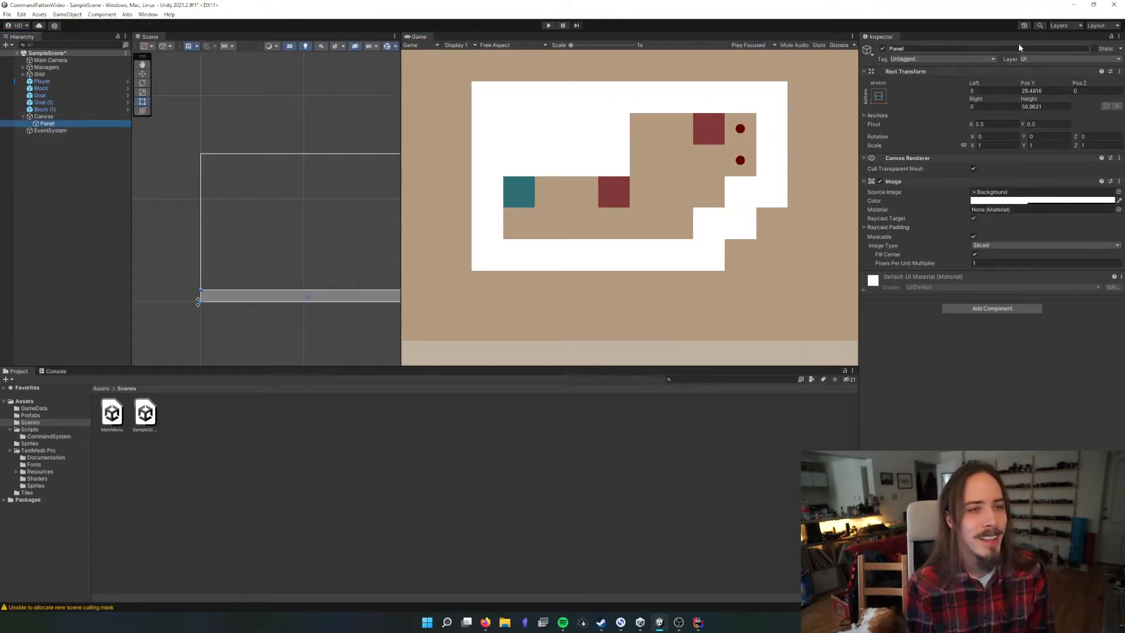
click(994, 49)
text(HUD)
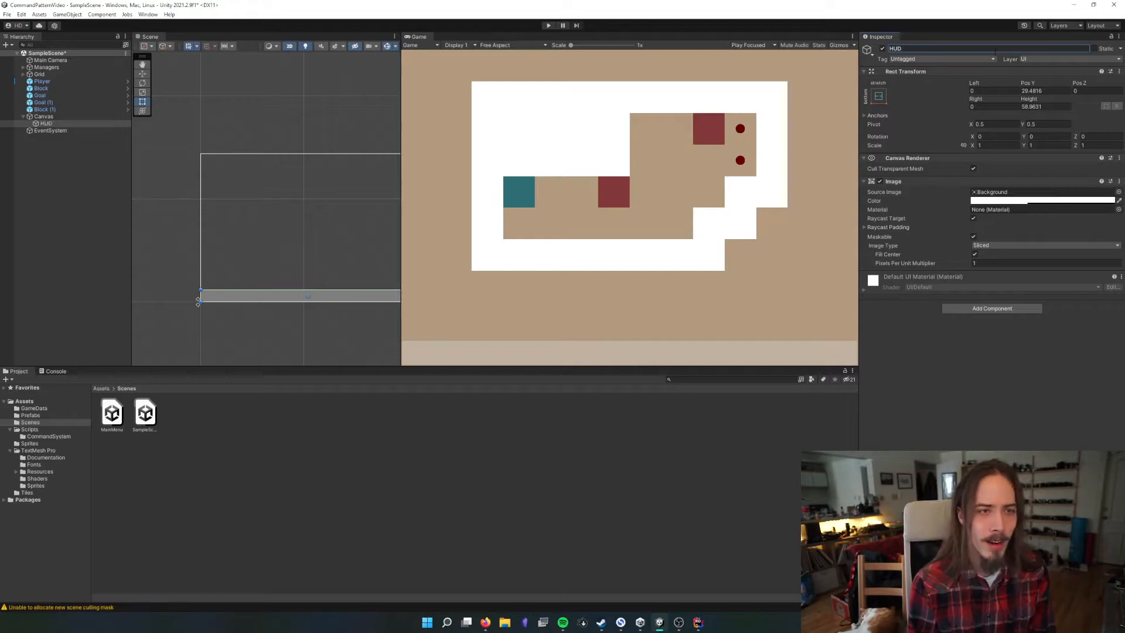
click(965, 400)
key(ctrl+s)
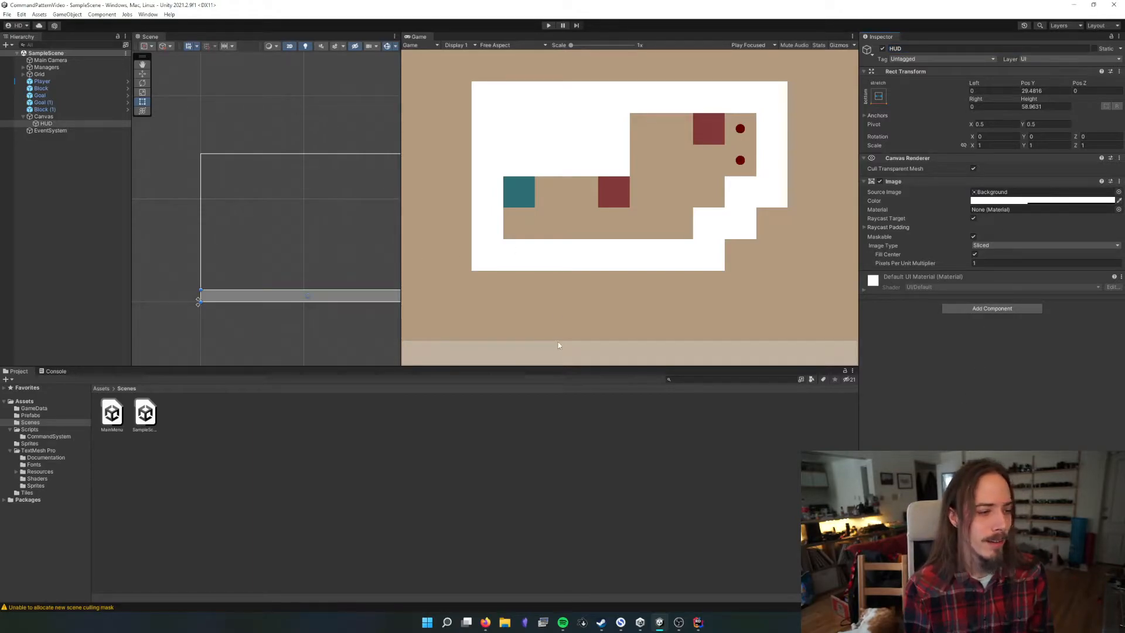
Try a dark blue colour, 001C8F with alpha 57, on the HUD's image
click(1009, 201)
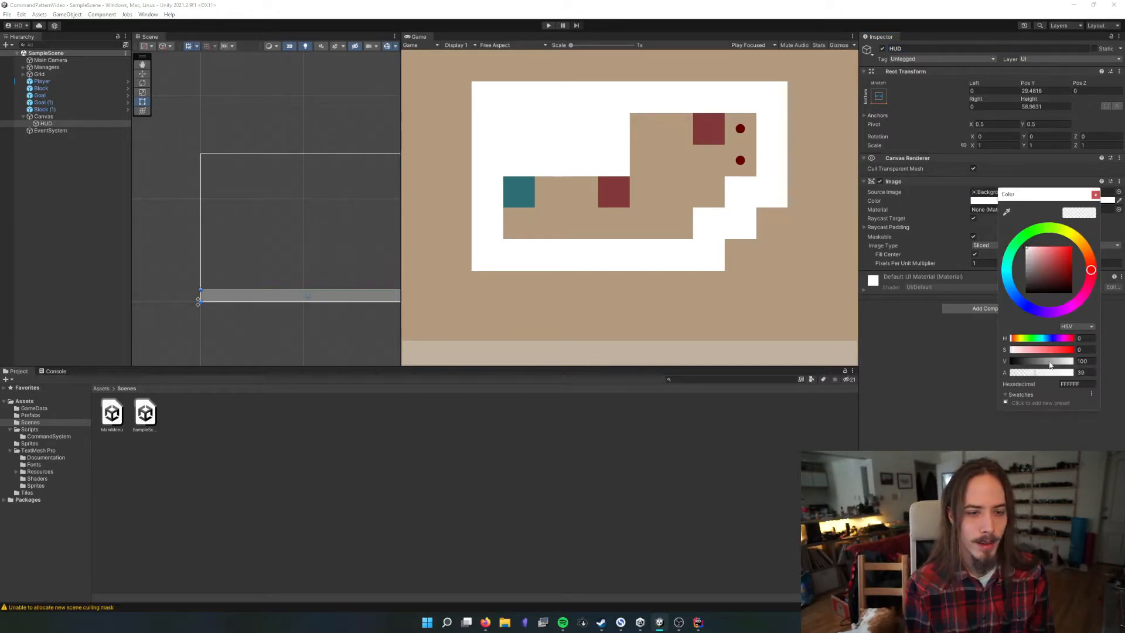
drag(1023, 306, 1028, 311)
drag(1058, 362, 1077, 350)
drag(1030, 310, 1021, 303)
mouse_move(1030, 373)
mouse_down()
mouse_move(1113, 373)
mouse_move(1047, 373)
mouse_up()
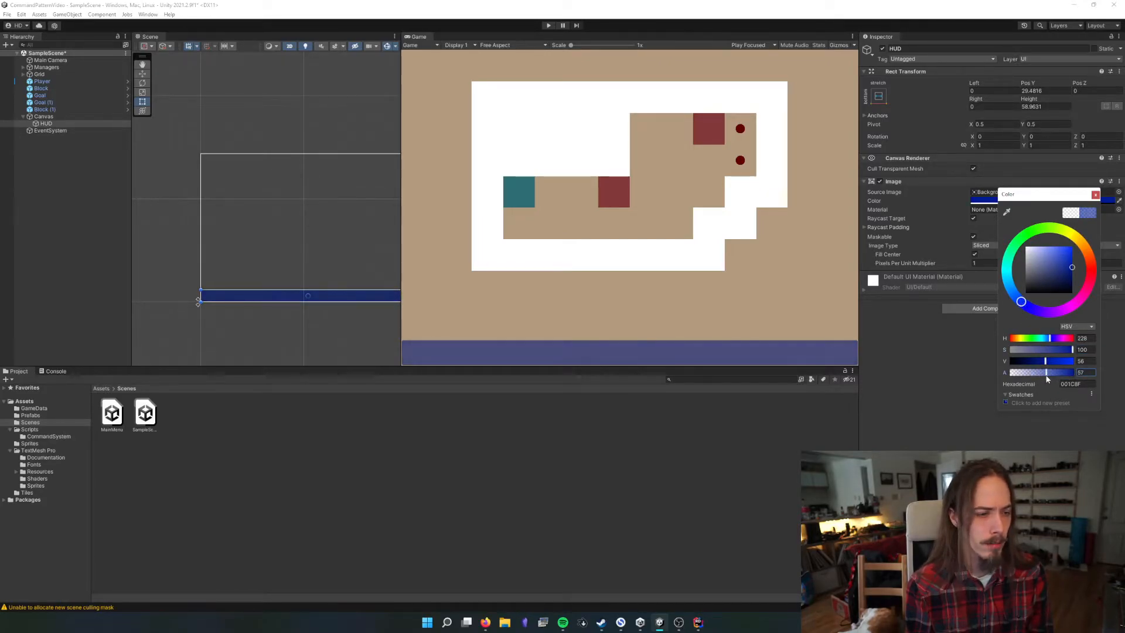
Set the HUD image's colour by sampling the teal player square in the Game view
click(1006, 212)
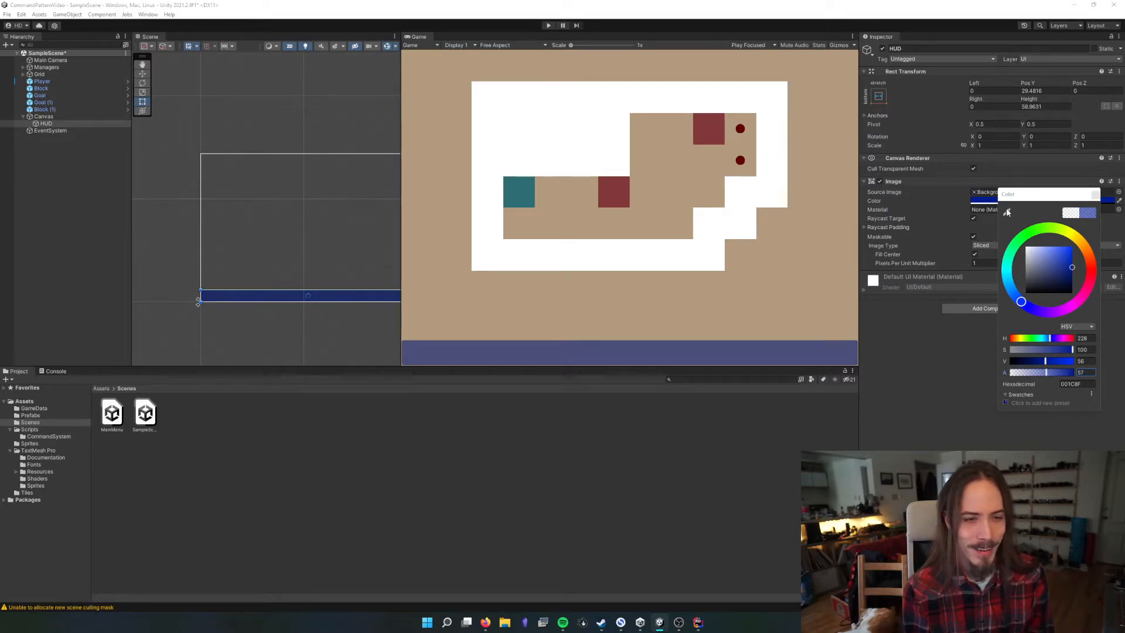
click(504, 191)
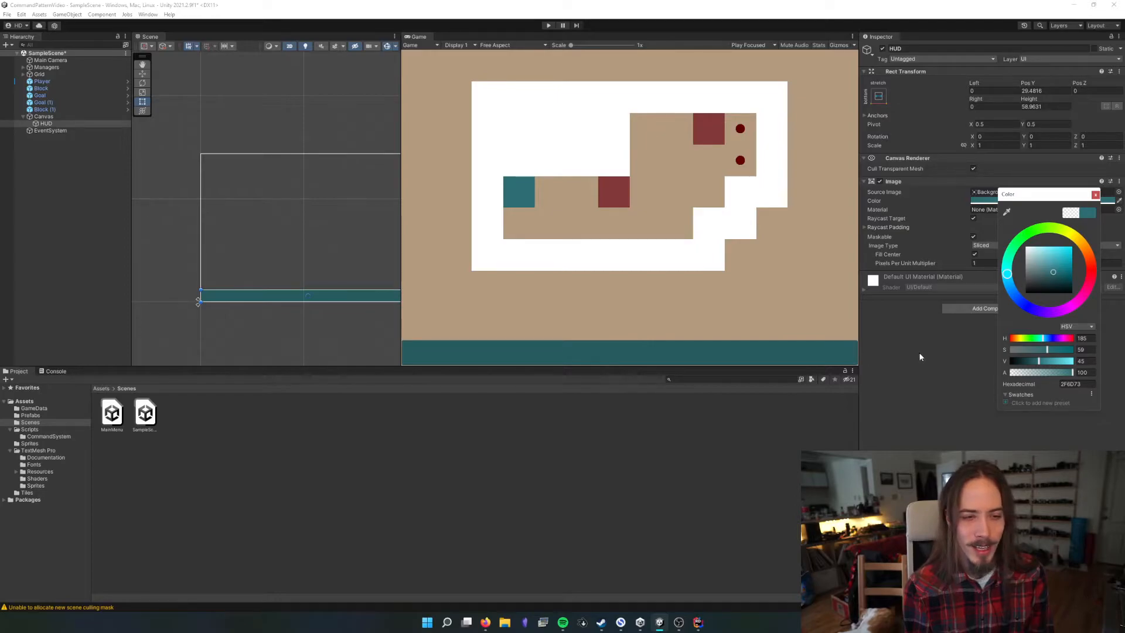
click(1095, 195)
Set the HUD image's source sprite to Square and save the scene
click(1119, 191)
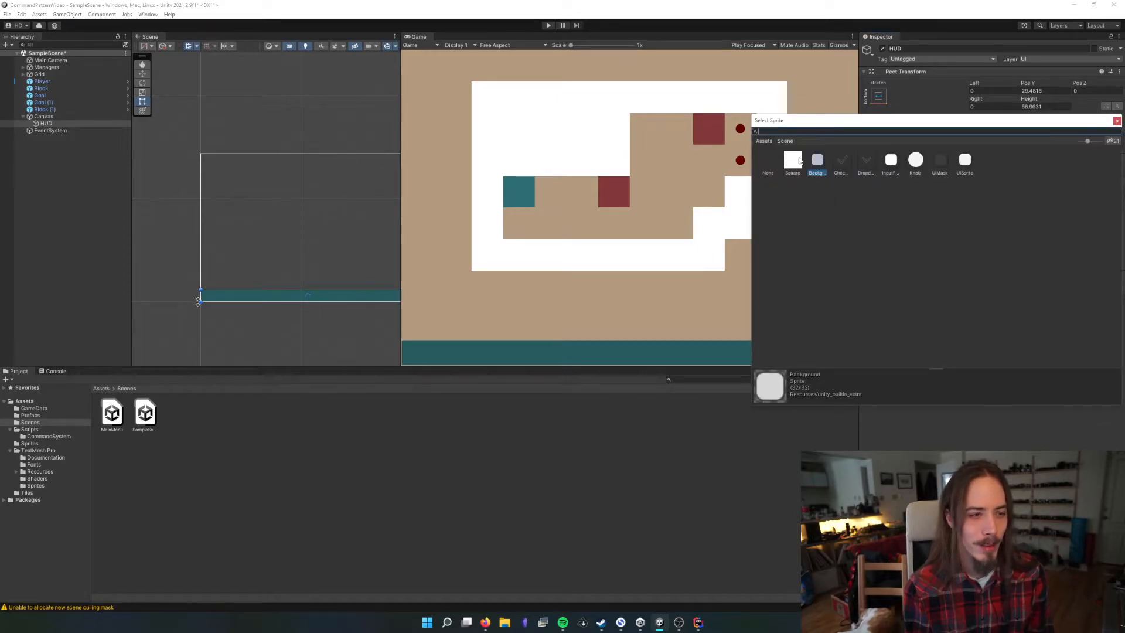
click(795, 160)
click(1116, 123)
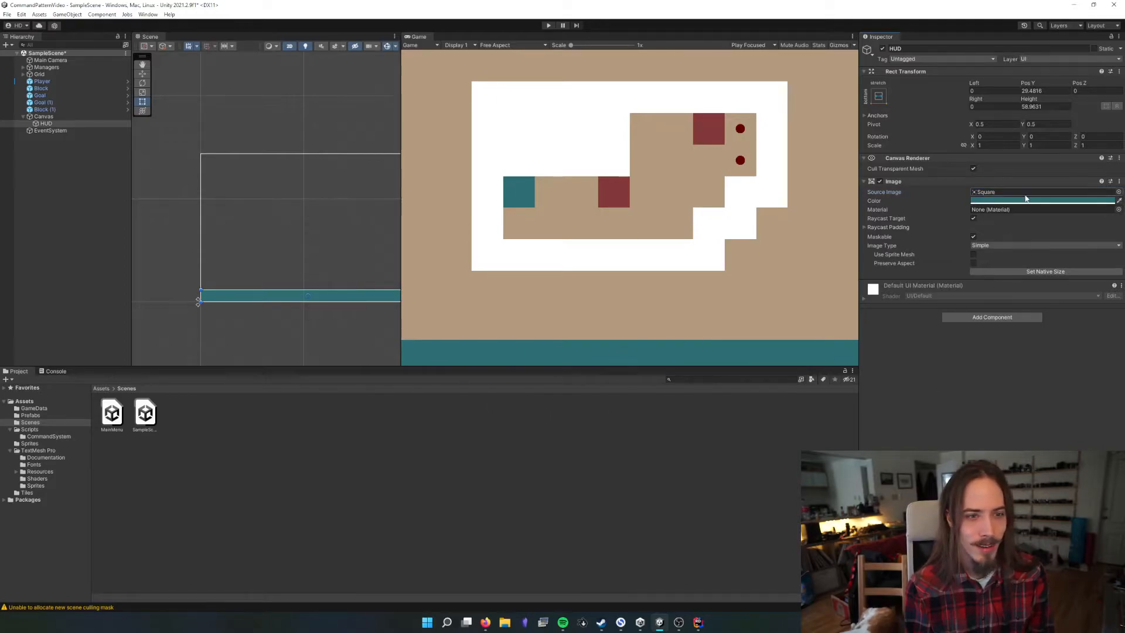
key(ctrl+s)
Try the Checkmark, InputField and DropdownArrow sprites as the HUD's source image, returning to Square
click(1119, 191)
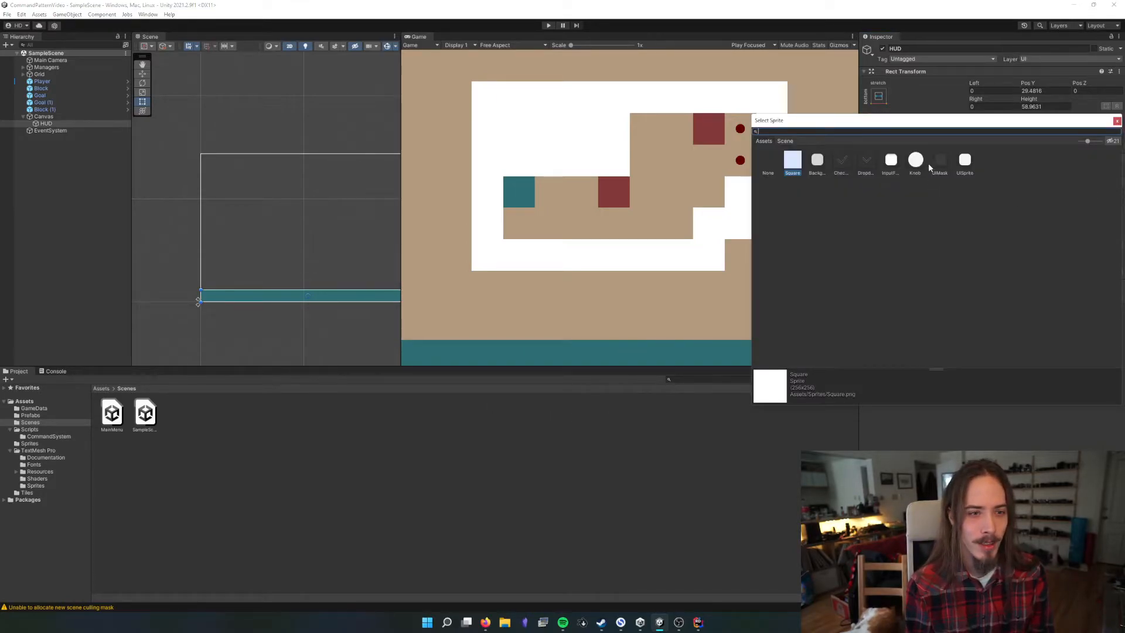
click(847, 163)
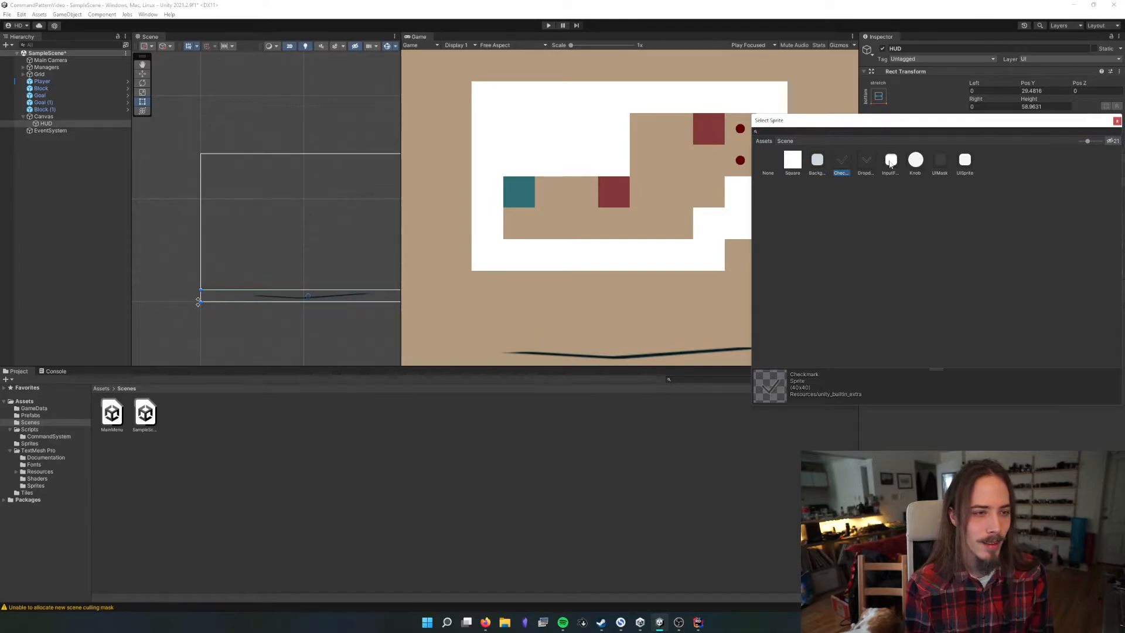
click(890, 163)
click(863, 165)
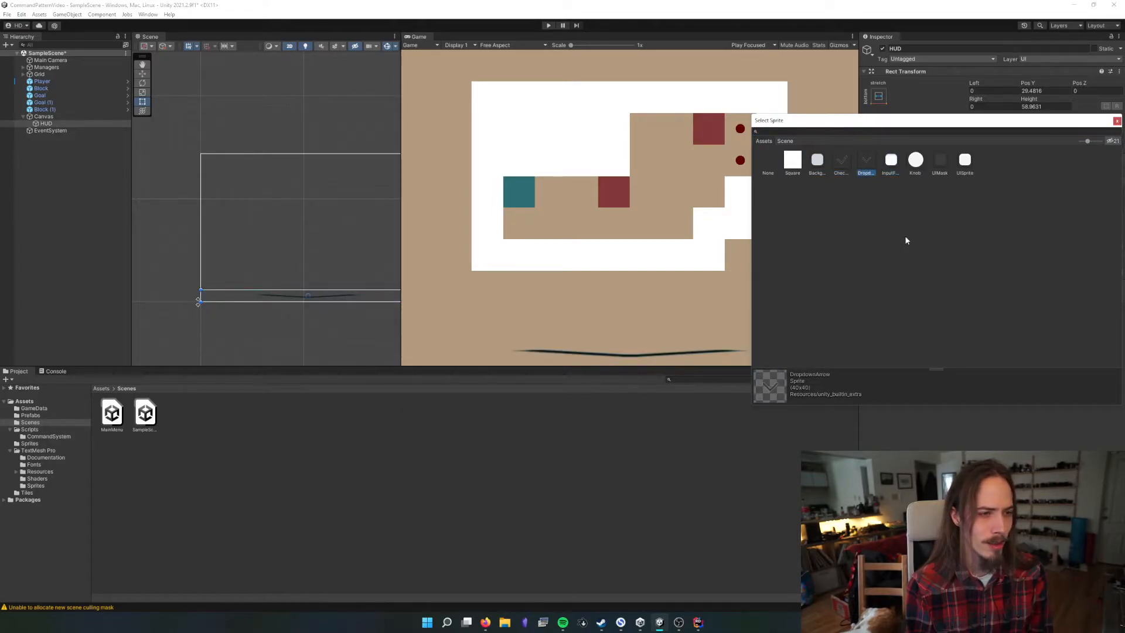
click(798, 163)
double_click(798, 164)
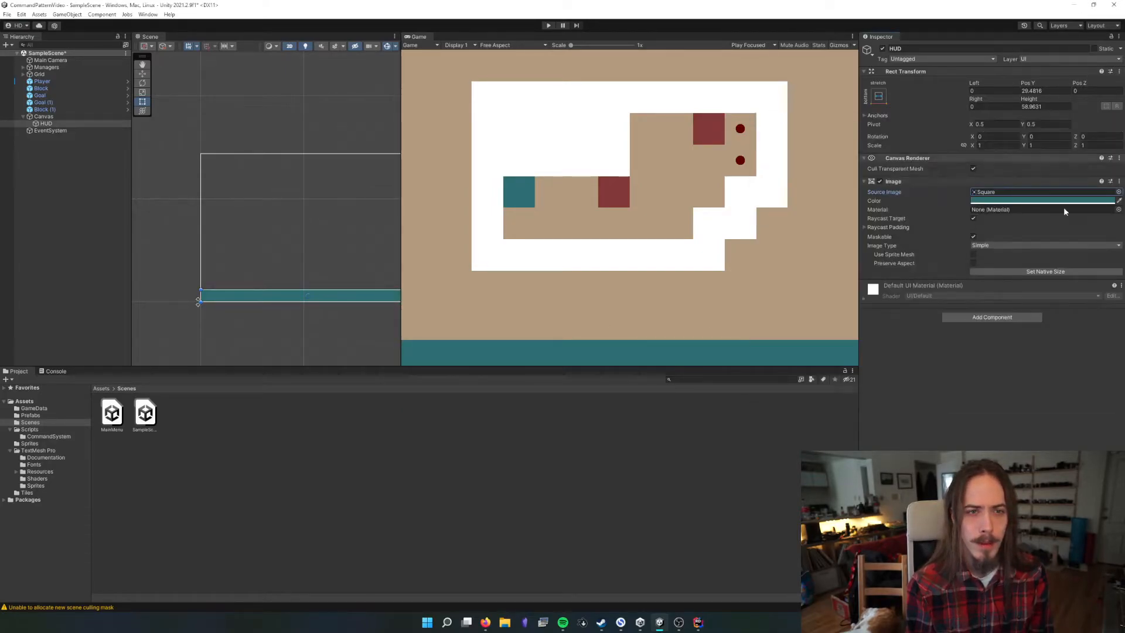
Set the HUD's Pos Y to 30 and its height to 60, and save the scene
click(1049, 90)
text(30)
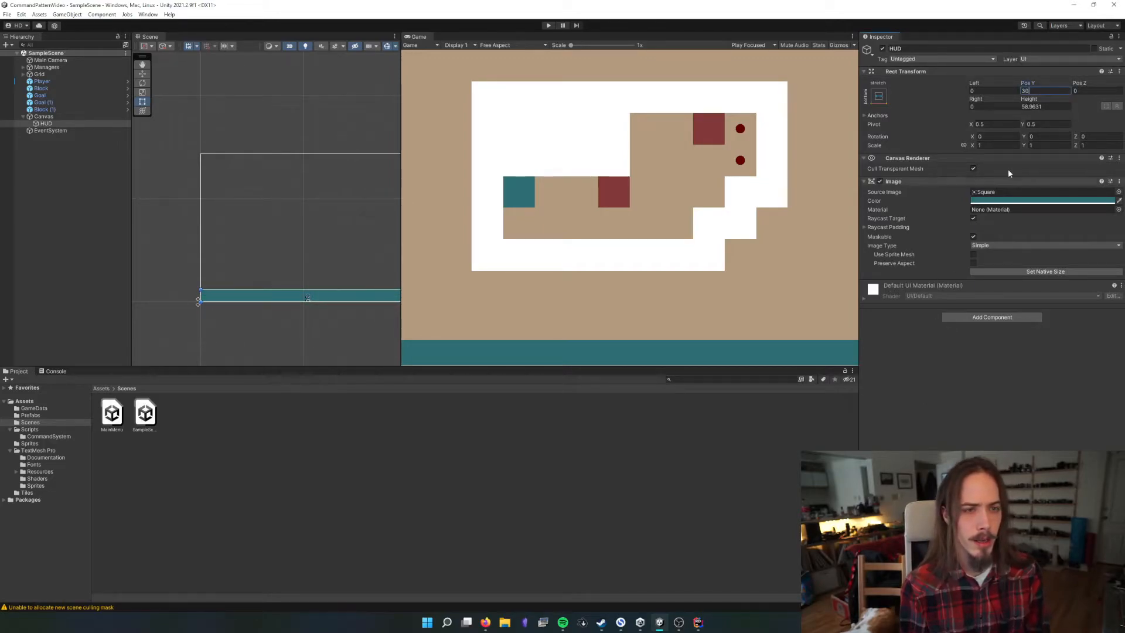
click(1046, 107)
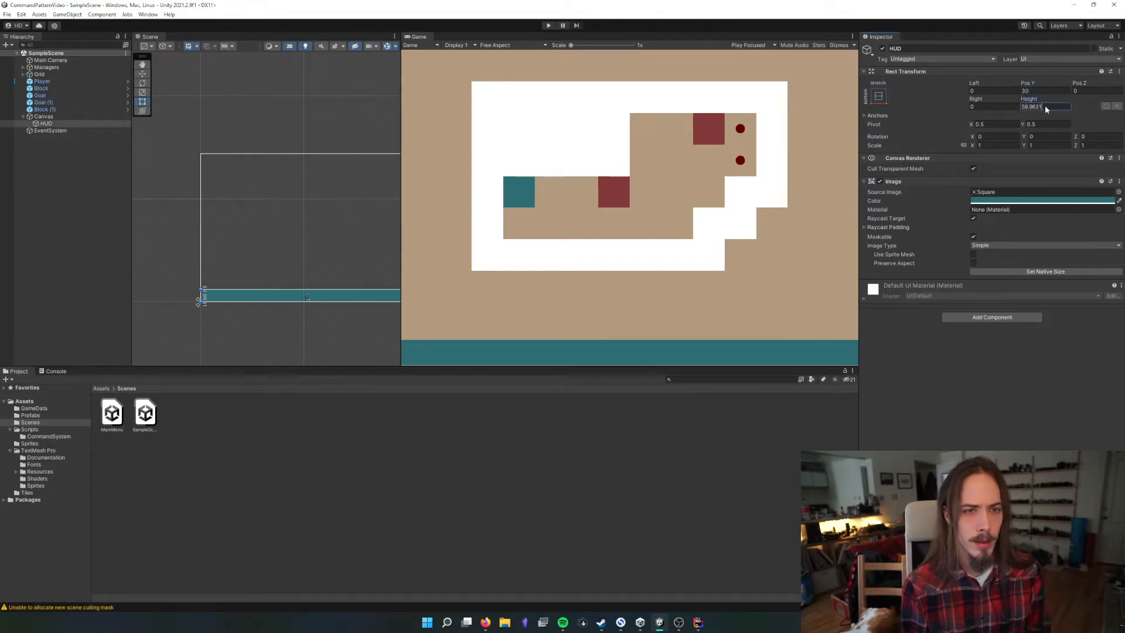
text(60)
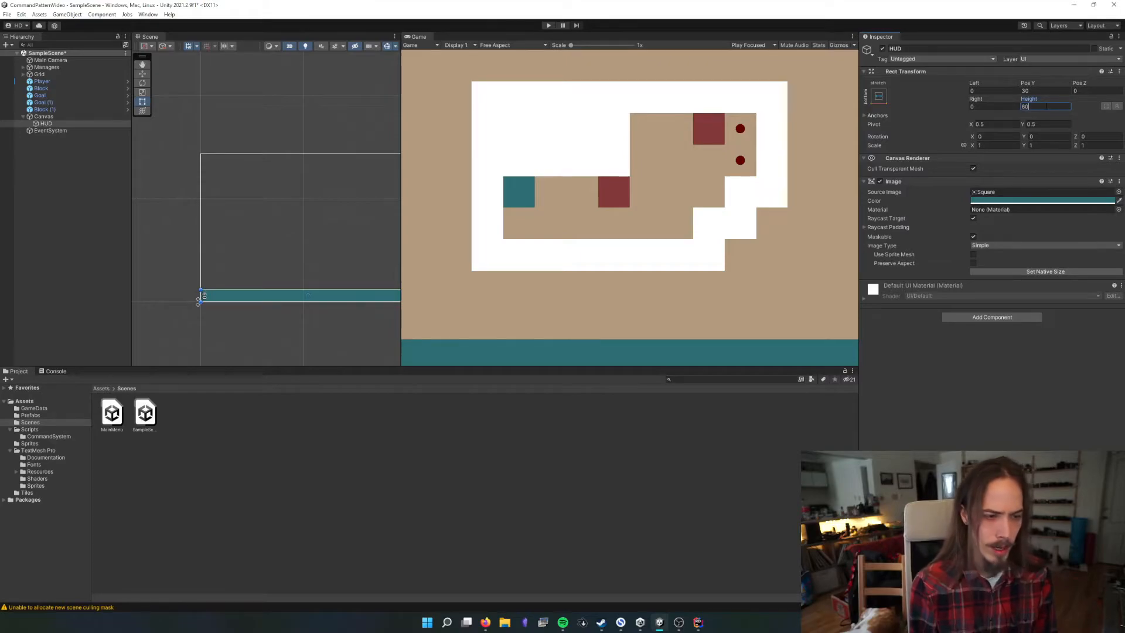
key(ctrl+s)
Set the HUD's pivot Y to 0 and its Pos Y to 0 so it sits on the canvas's bottom edge
click(1036, 90)
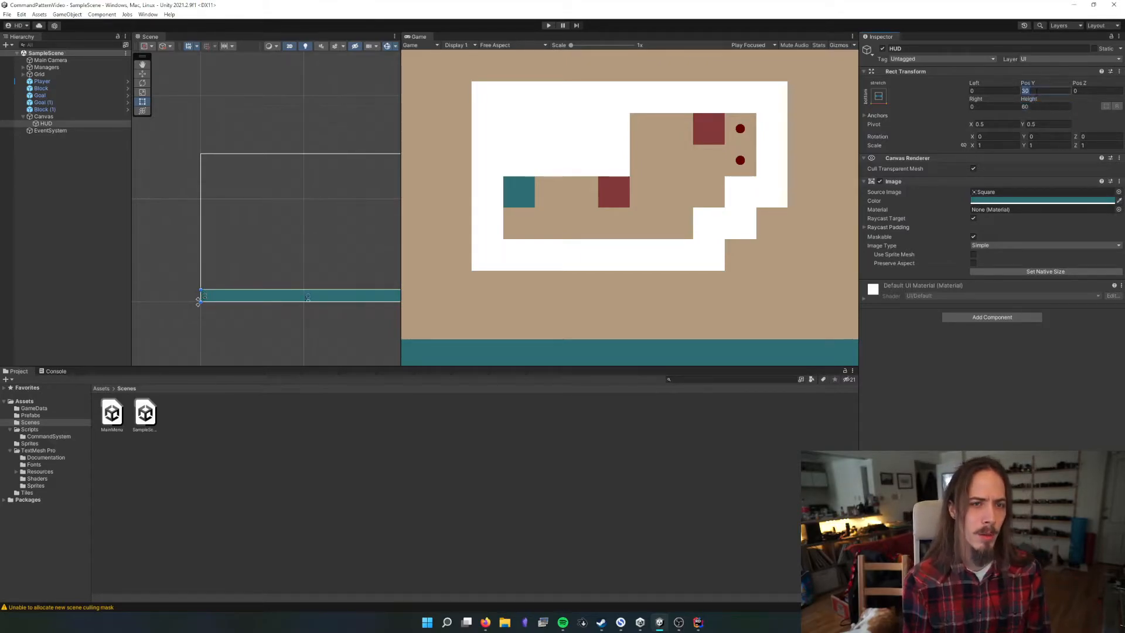
text(0)
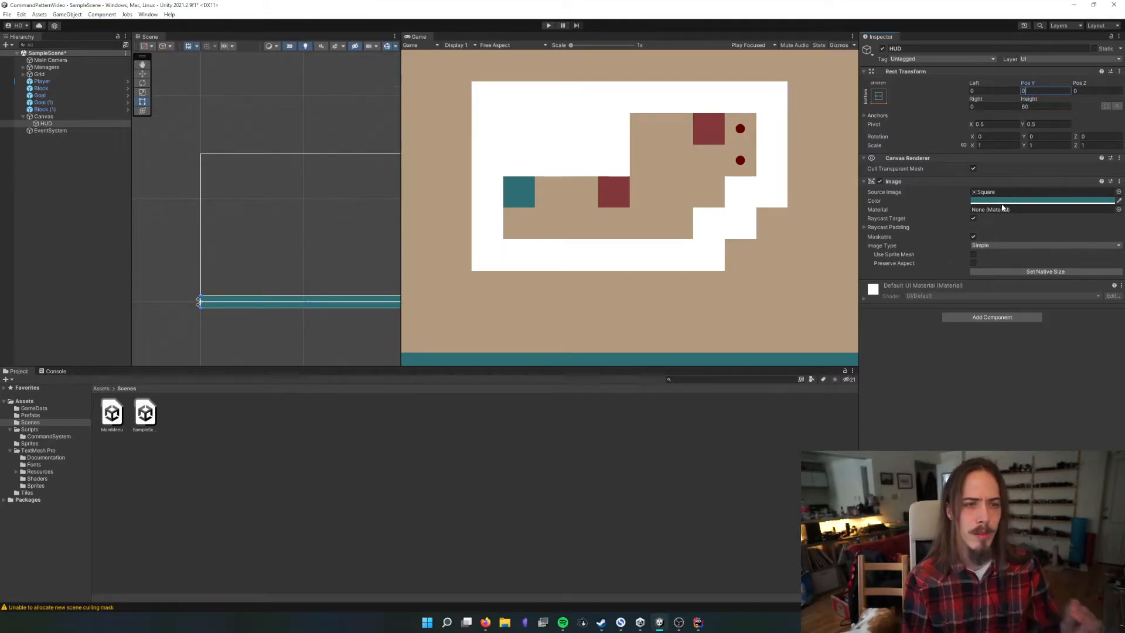
click(1044, 124)
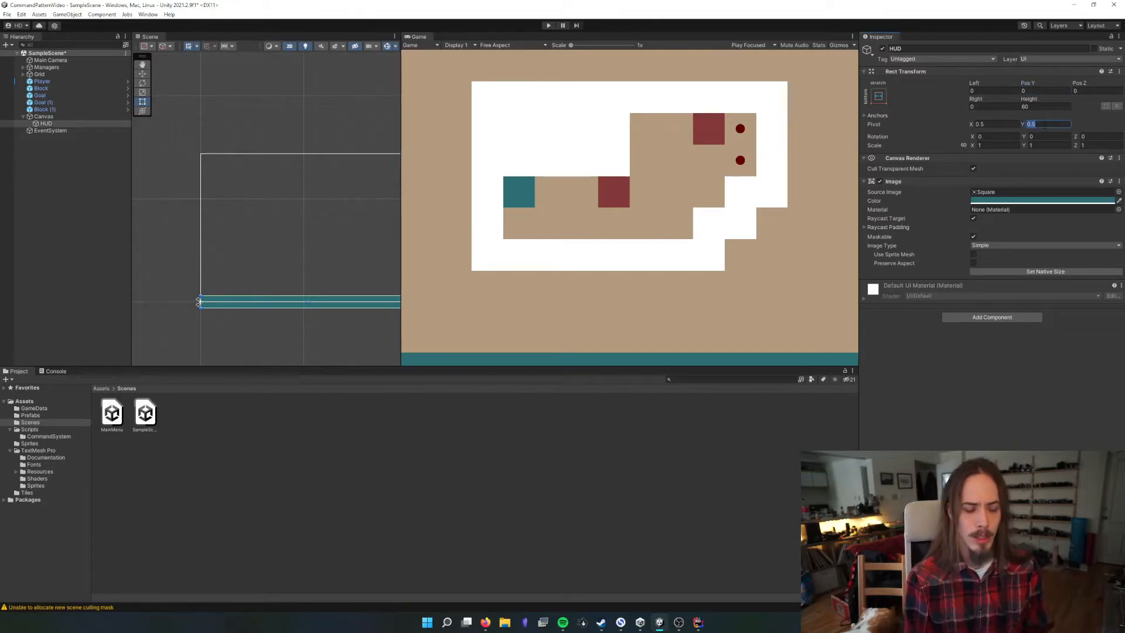
text(0)
click(1031, 91)
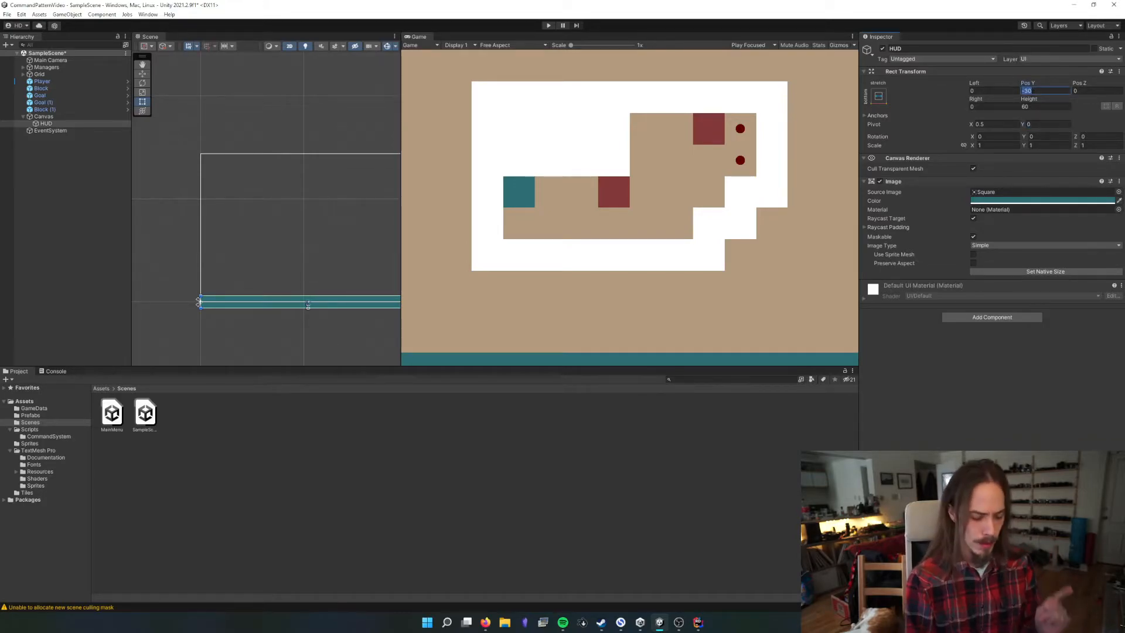
text(0)
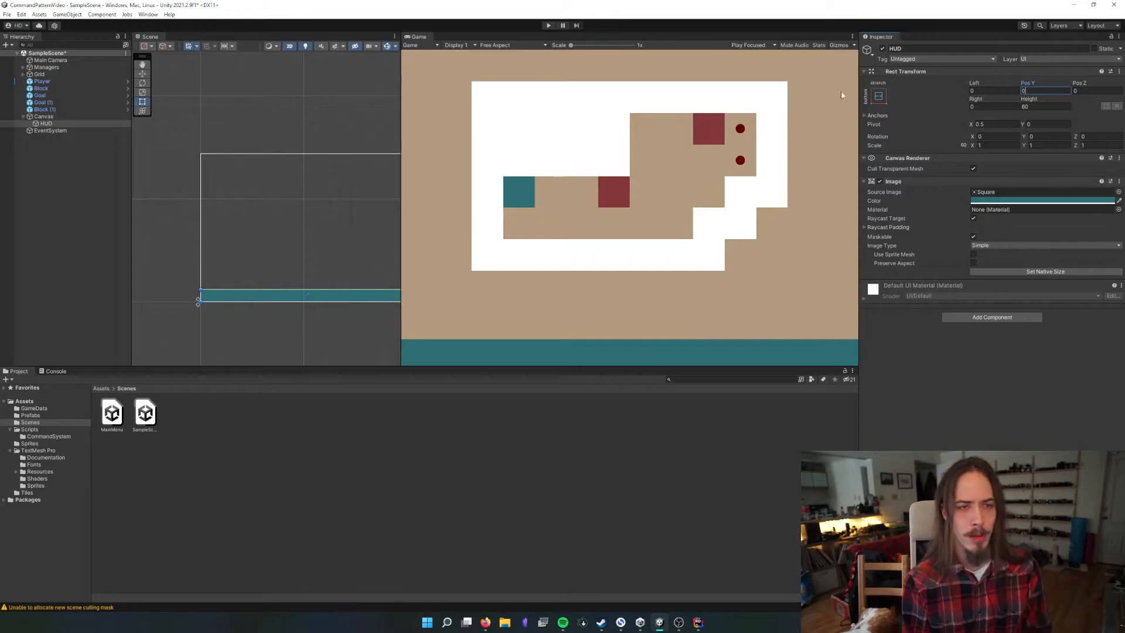
drag(1027, 87, 123, 73)
key(ctrl+z)
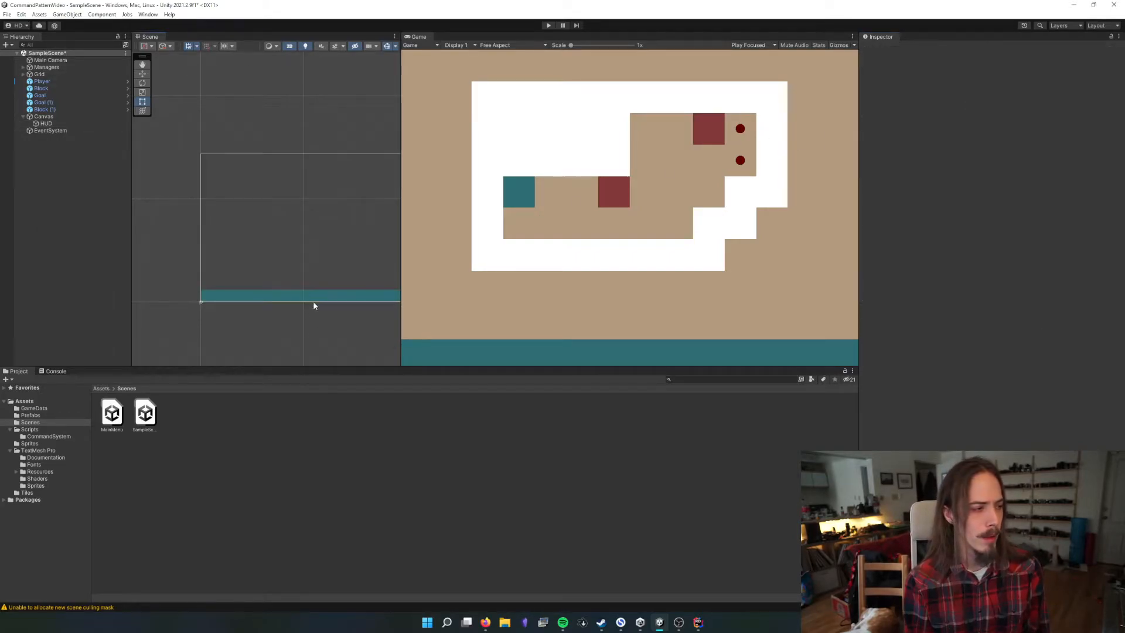
Examine the HUD bar's edges, anchors and pivot position up close in the Scene view
scroll(321, 311, up, 5)
click(1040, 124)
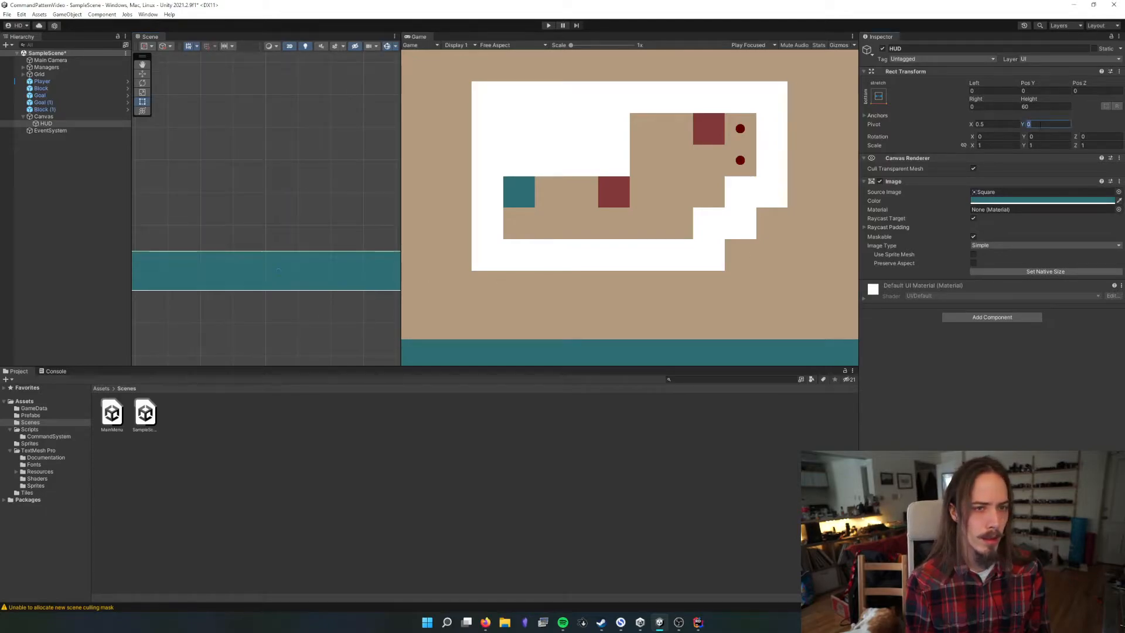
click(485, 343)
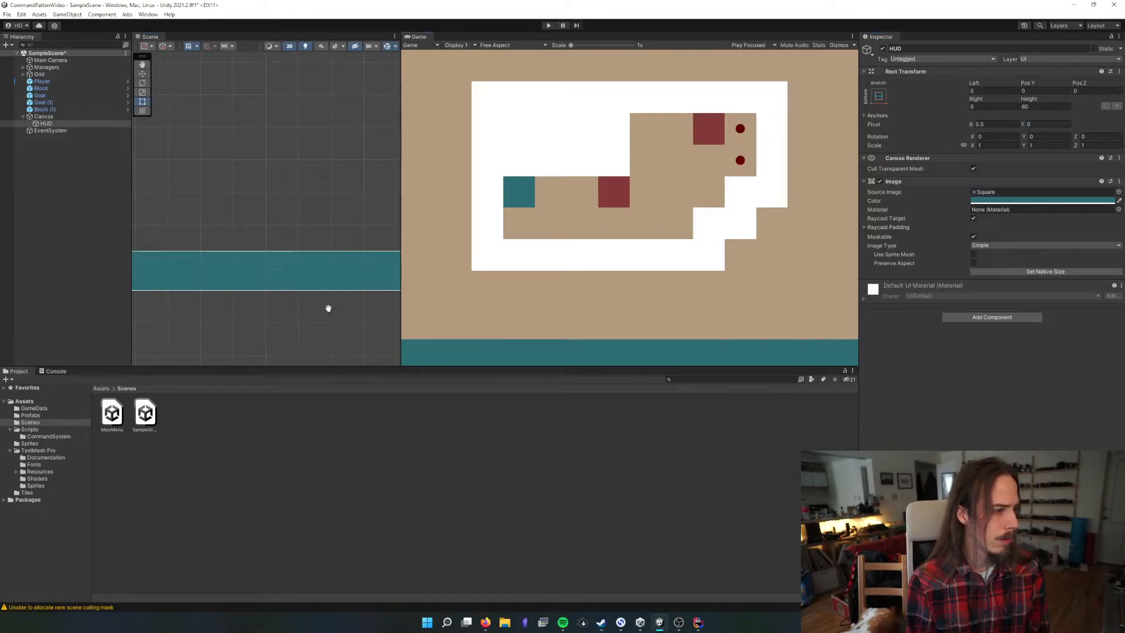
scroll(327, 307, down, 2)
scroll(294, 289, down, 6)
middle_drag(331, 301, 272, 284)
click(141, 62)
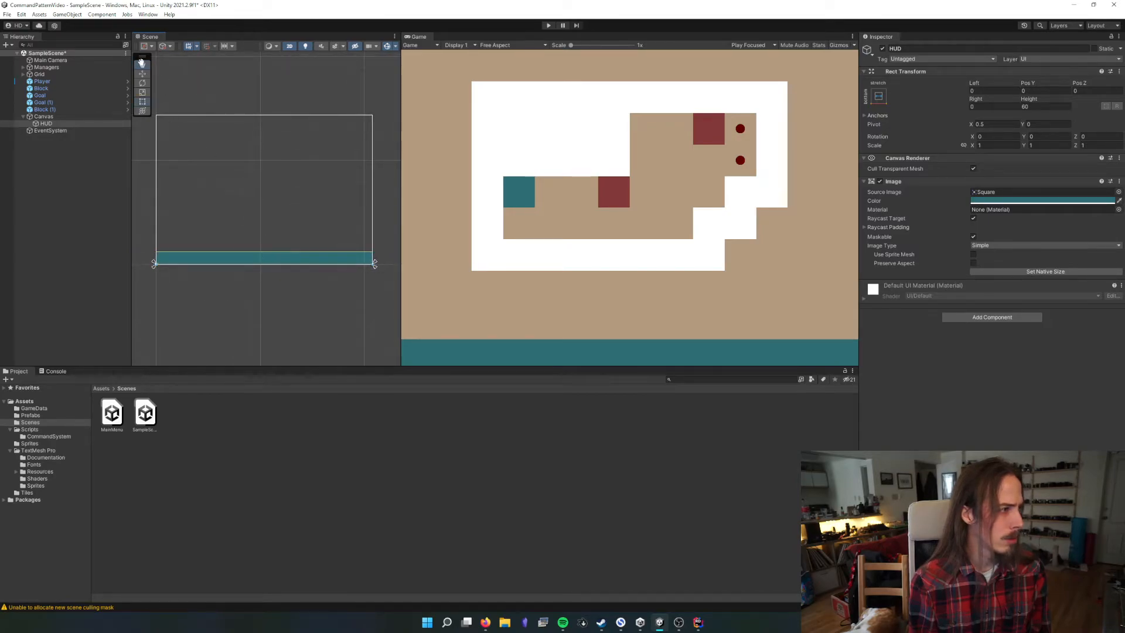
scroll(274, 290, up, 2)
click(143, 102)
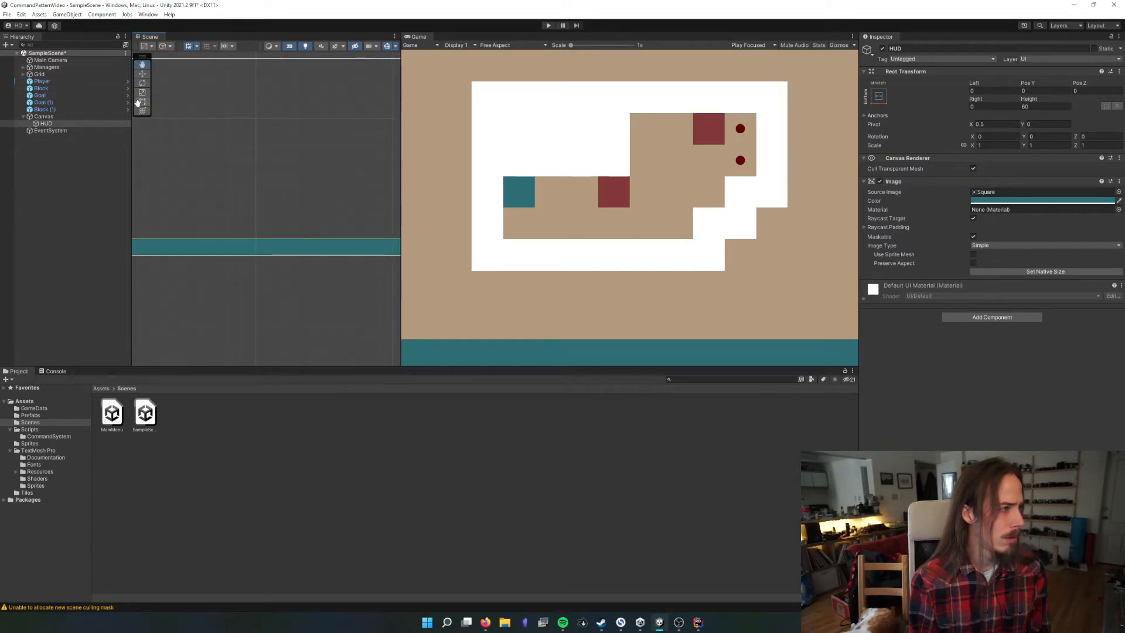
click(222, 255)
click(236, 250)
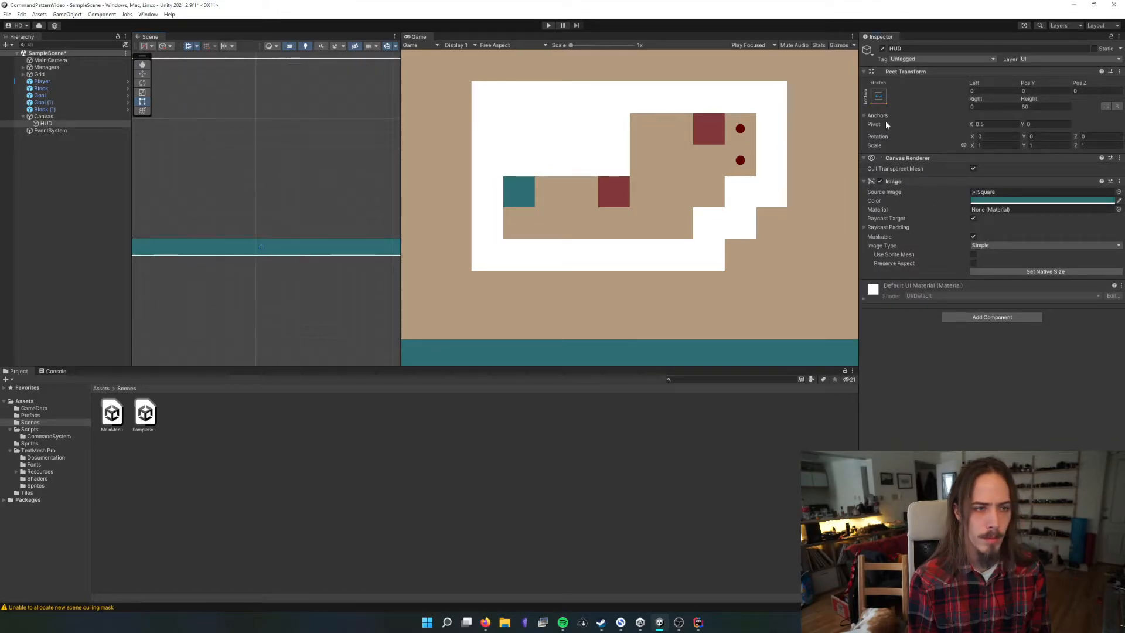
Try Scale With Screen Size as the canvas's UI scale mode in a smaller Game view, returning to Constant Pixel Size
click(193, 205)
scroll(249, 228, down, 3)
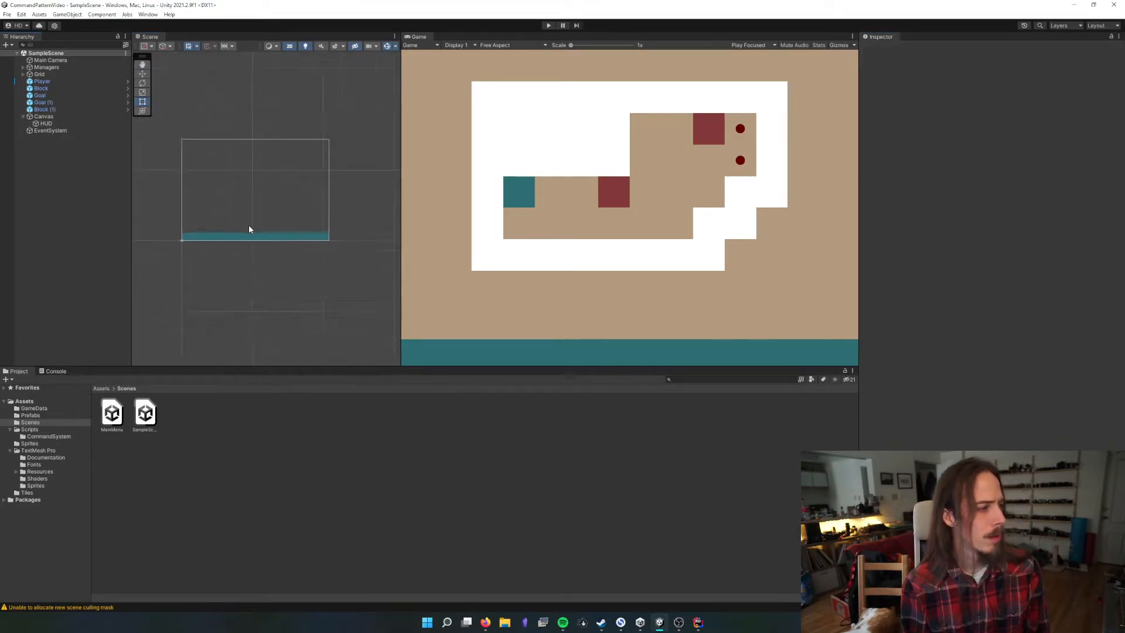
click(43, 116)
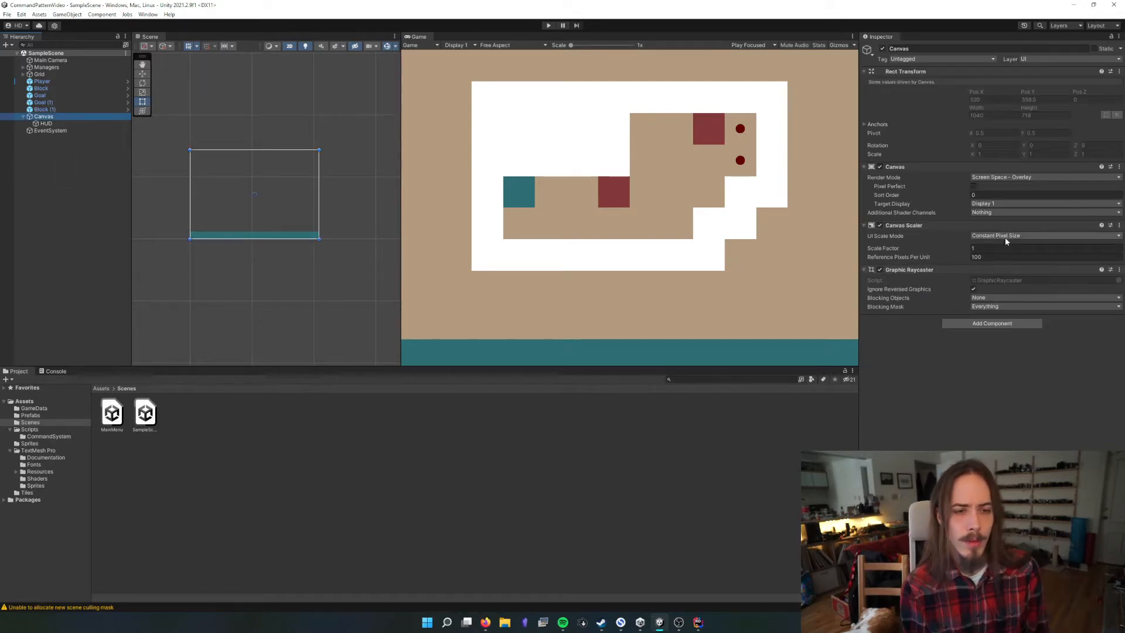
click(1007, 236)
click(1012, 255)
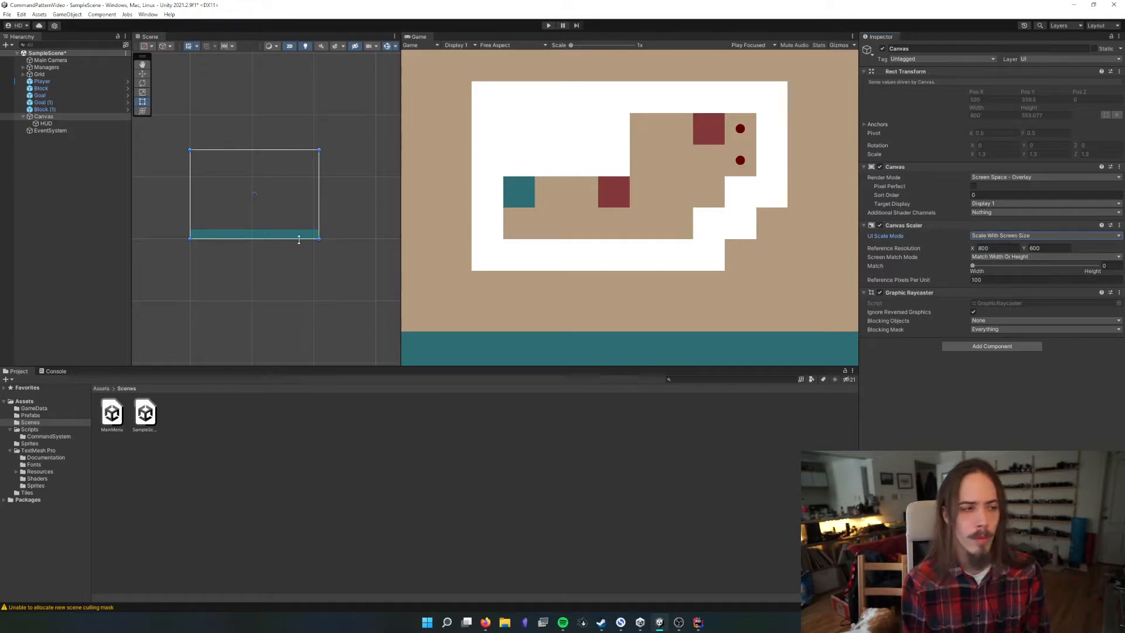
drag(484, 366, 495, 263)
click(1063, 235)
click(1008, 246)
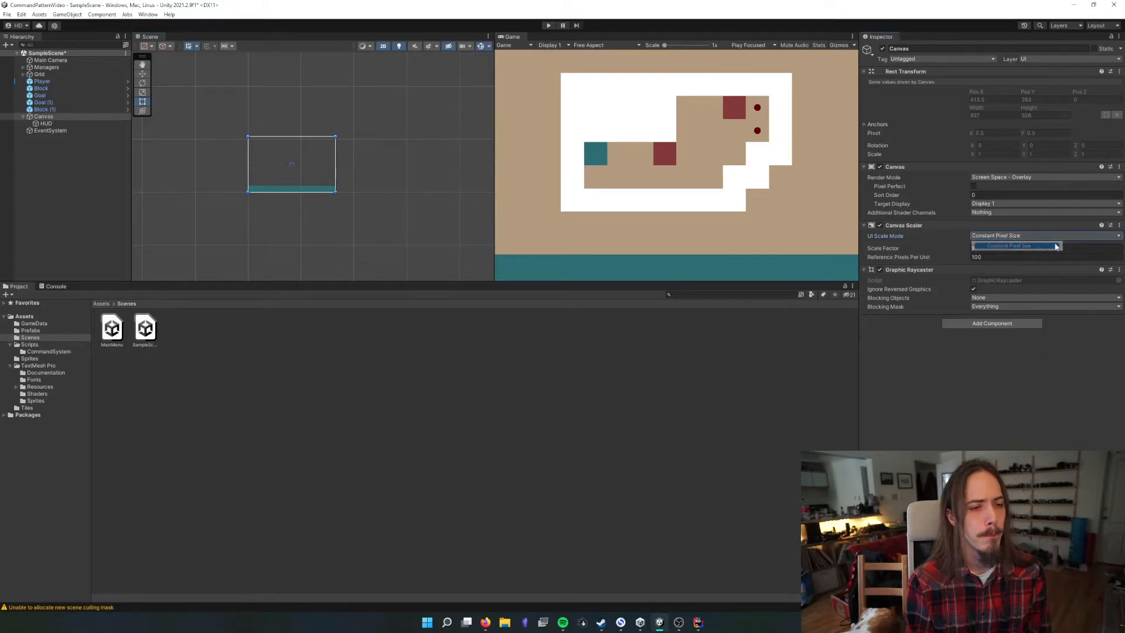
Check how the HUD bar responds to different Game view widths and heights
drag(496, 242, 568, 242)
drag(607, 284, 607, 197)
drag(616, 97, 593, 372)
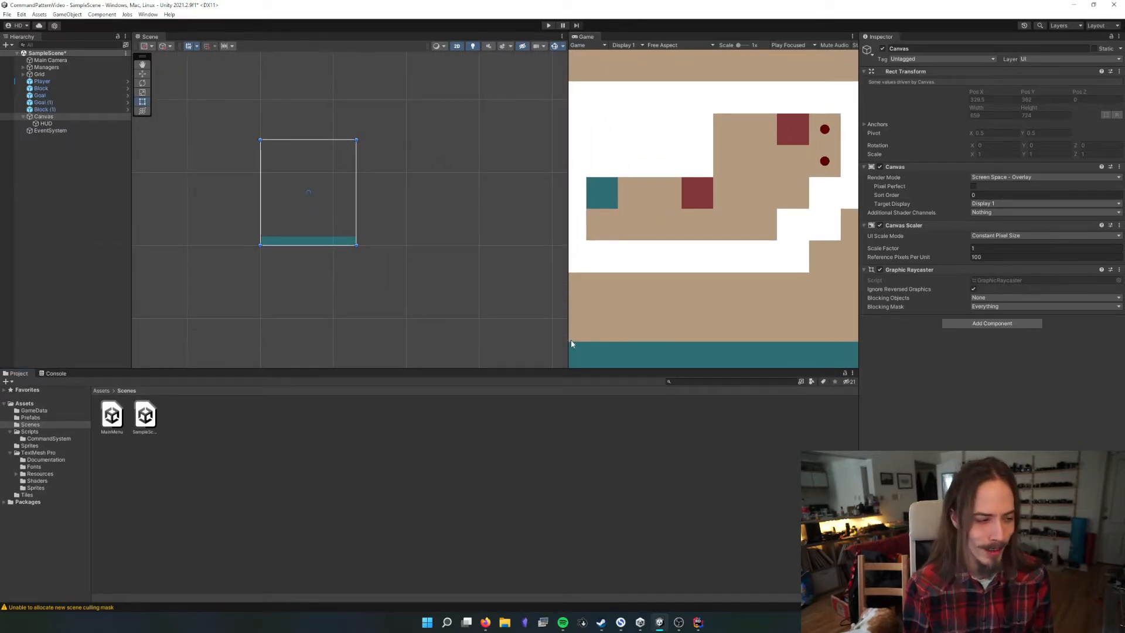
drag(569, 329, 434, 350)
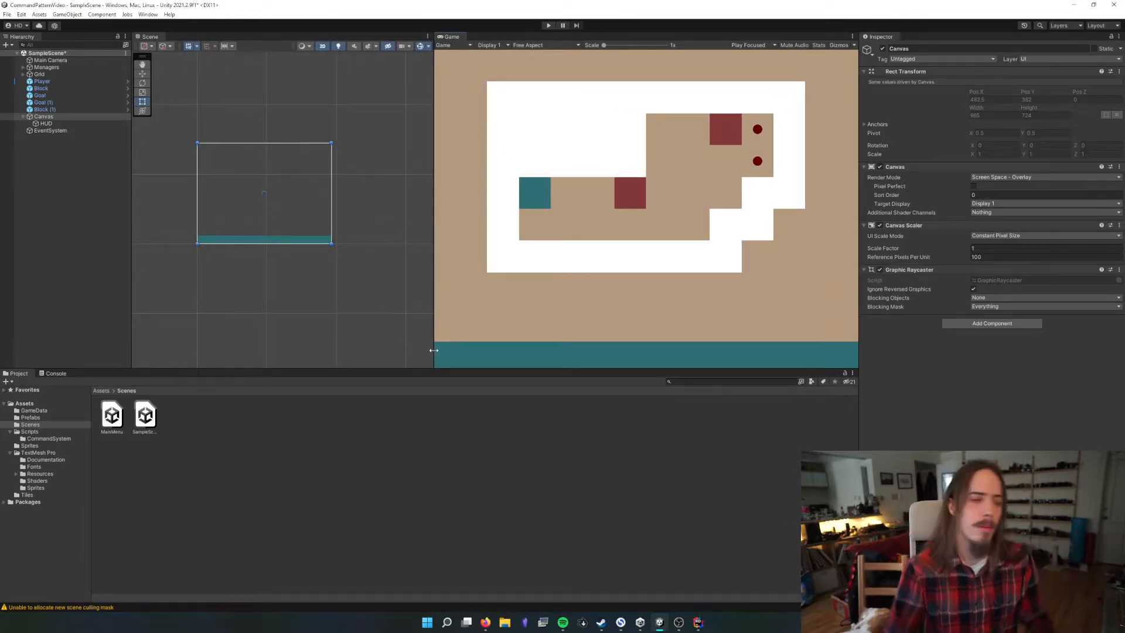
Add a TextMeshPro text as a child of the HUD and align its text to the right
click(205, 239)
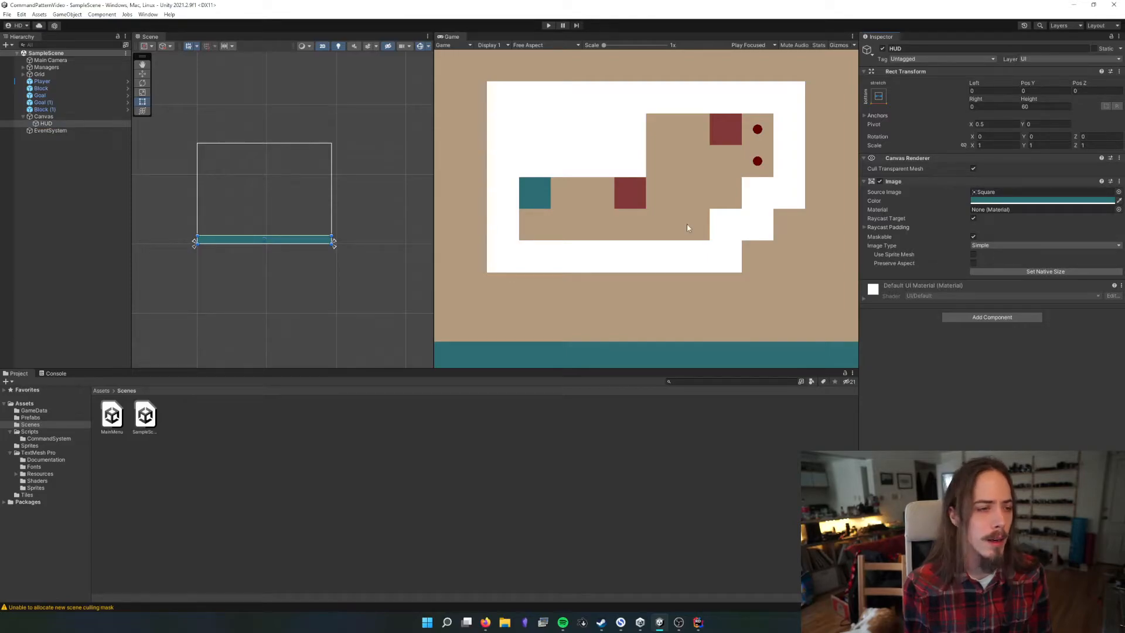
right_click(49, 125)
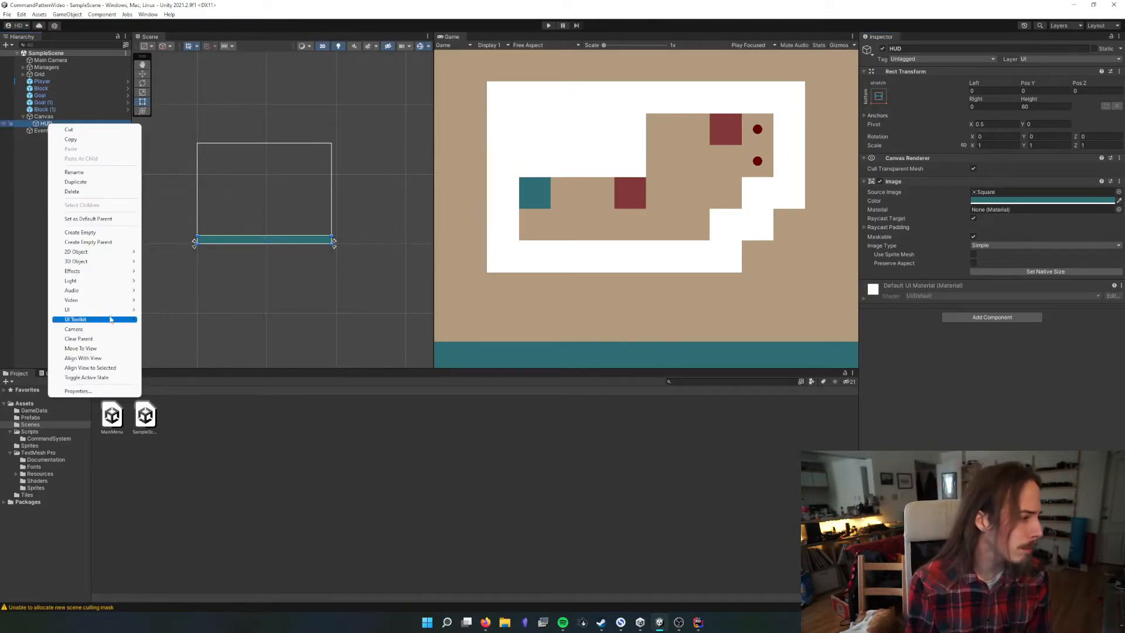
mouse_move(108, 311)
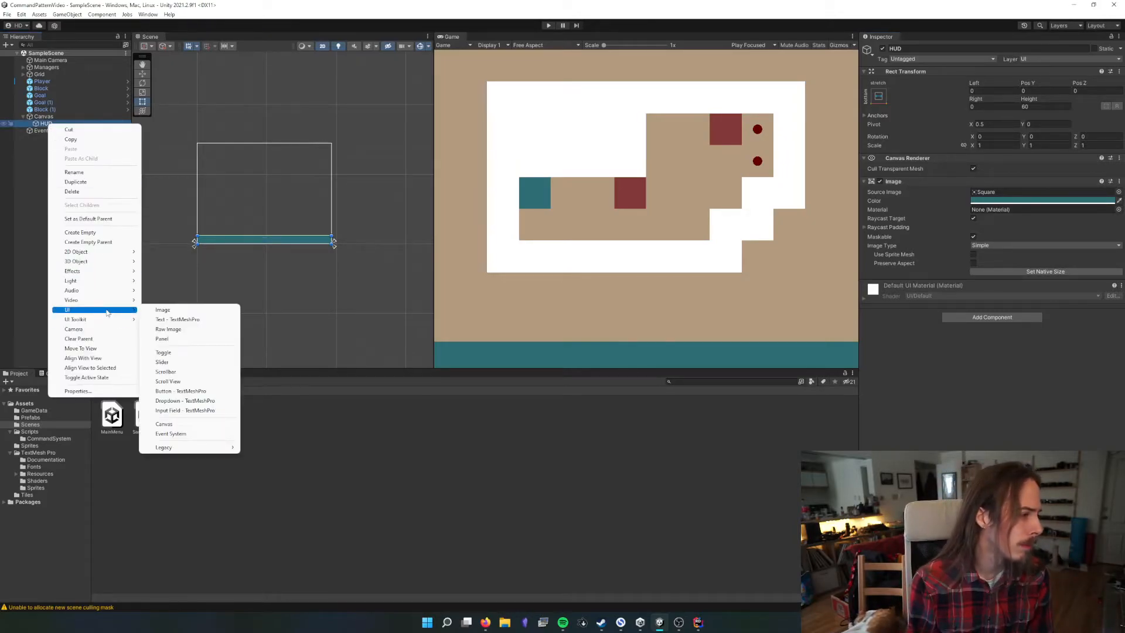
click(215, 321)
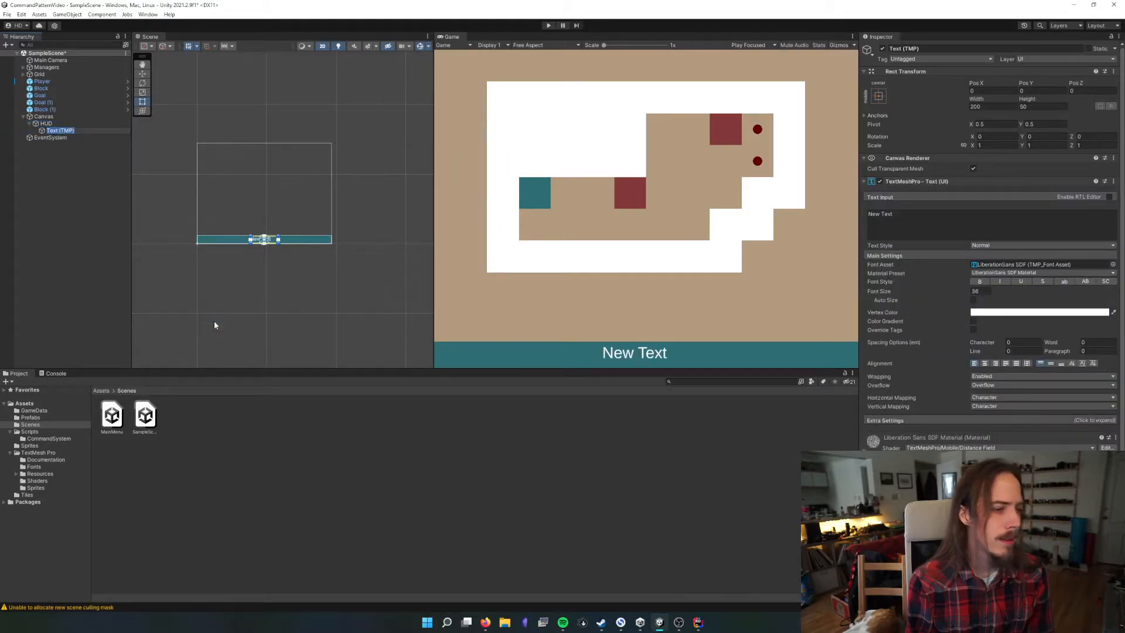
click(995, 363)
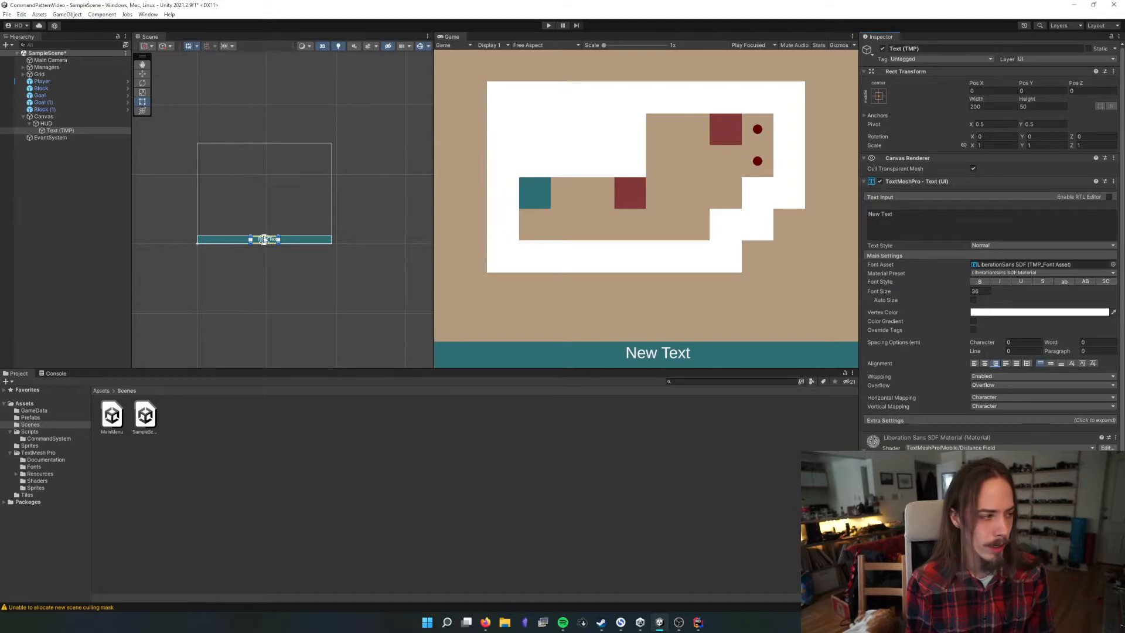
Anchor the text to the HUD's middle right with pivot X 1 and offset it to a Pos X of about -18.8
click(878, 96)
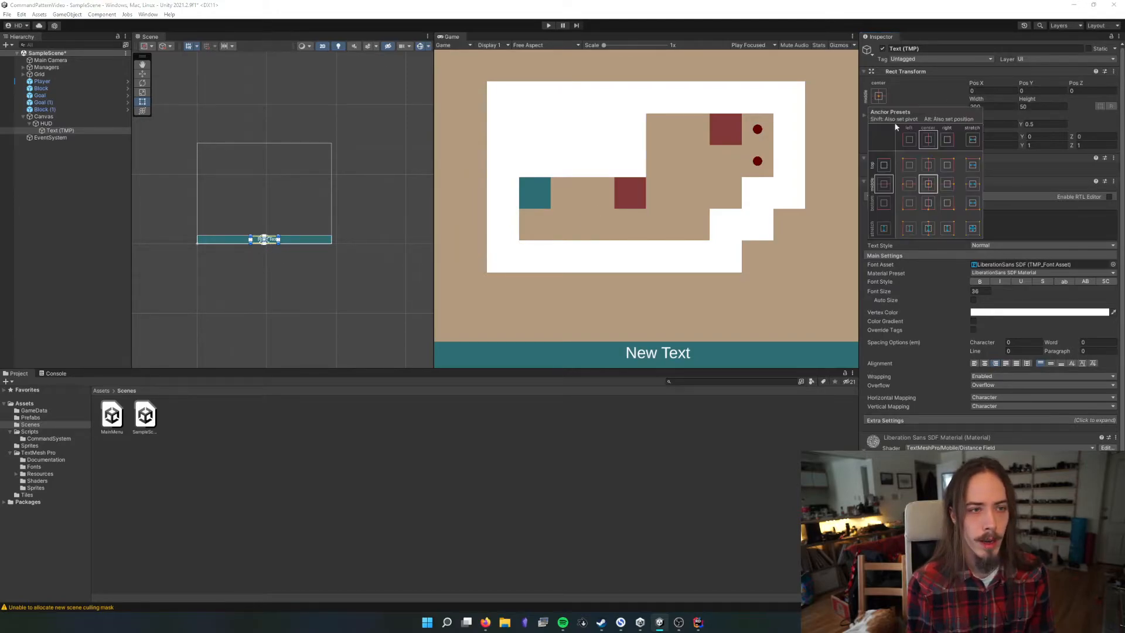
click(953, 185)
click(1013, 182)
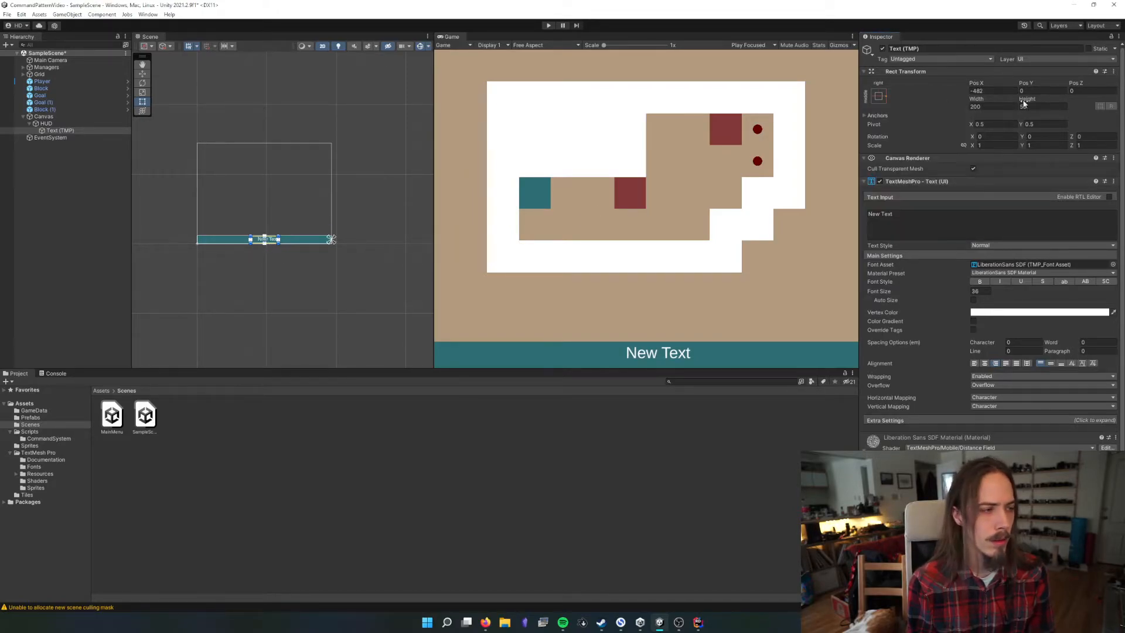
click(1045, 124)
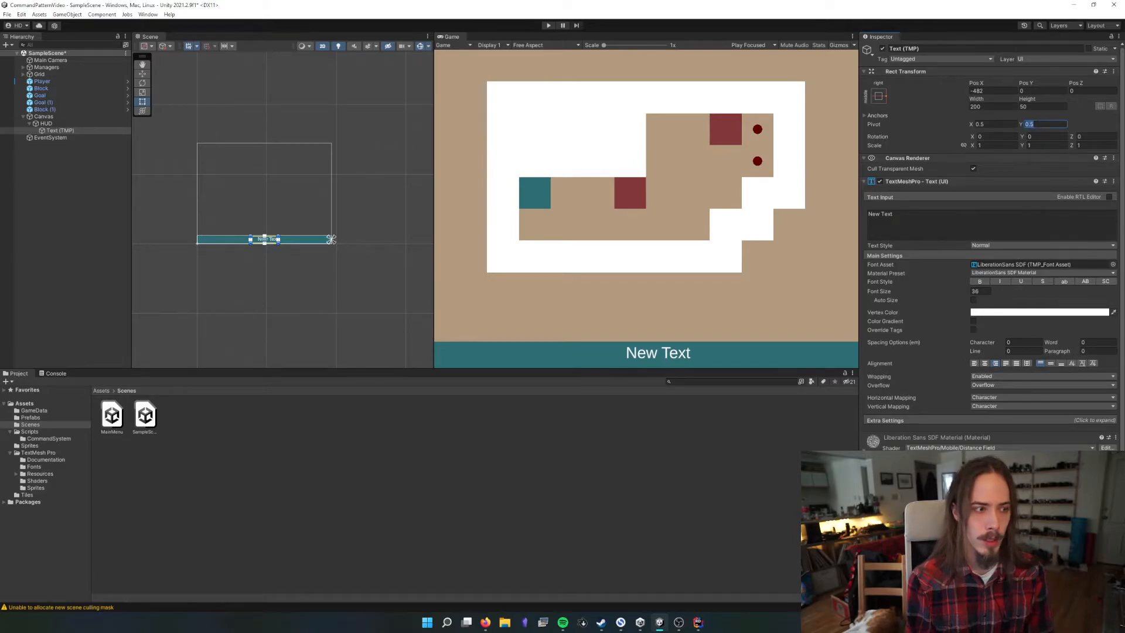
click(1003, 126)
text(1)
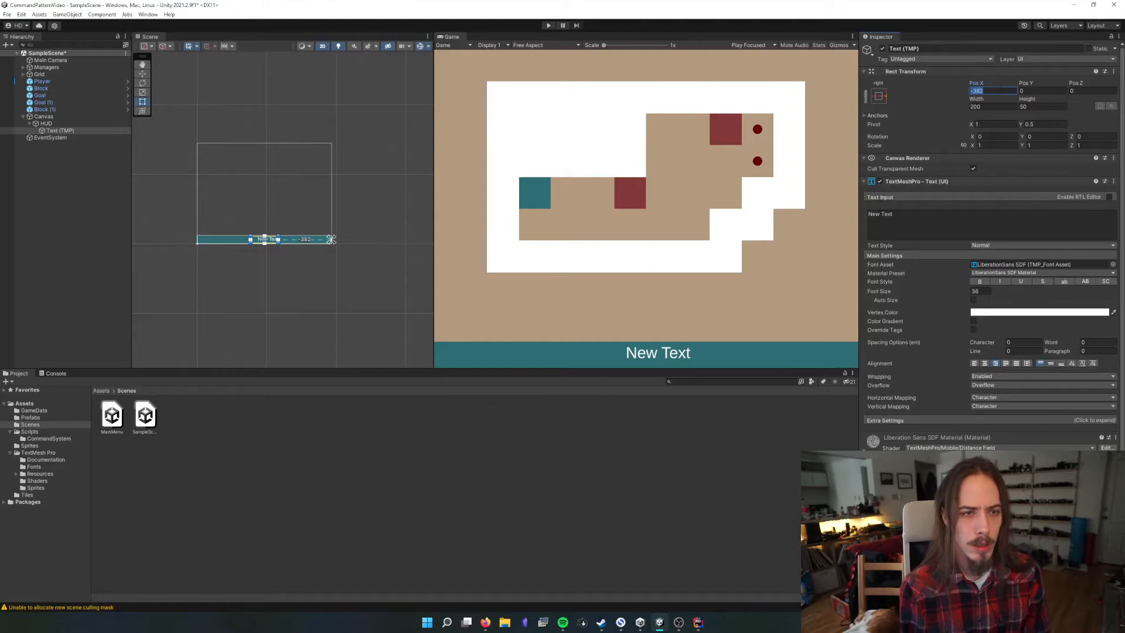
text(0)
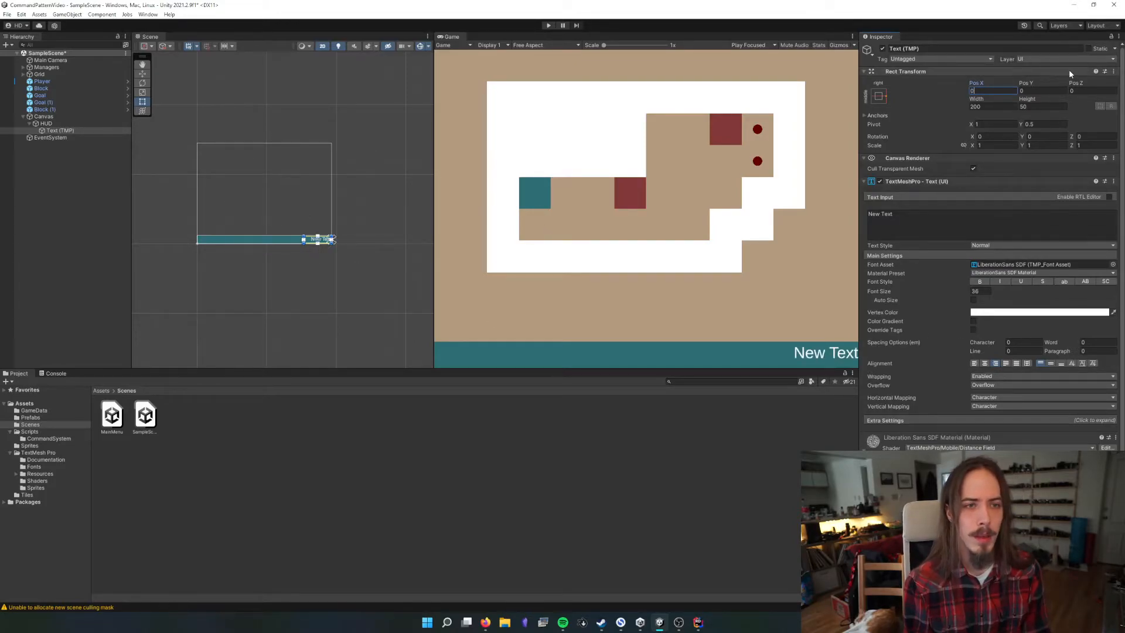
drag(982, 81, 701, 102)
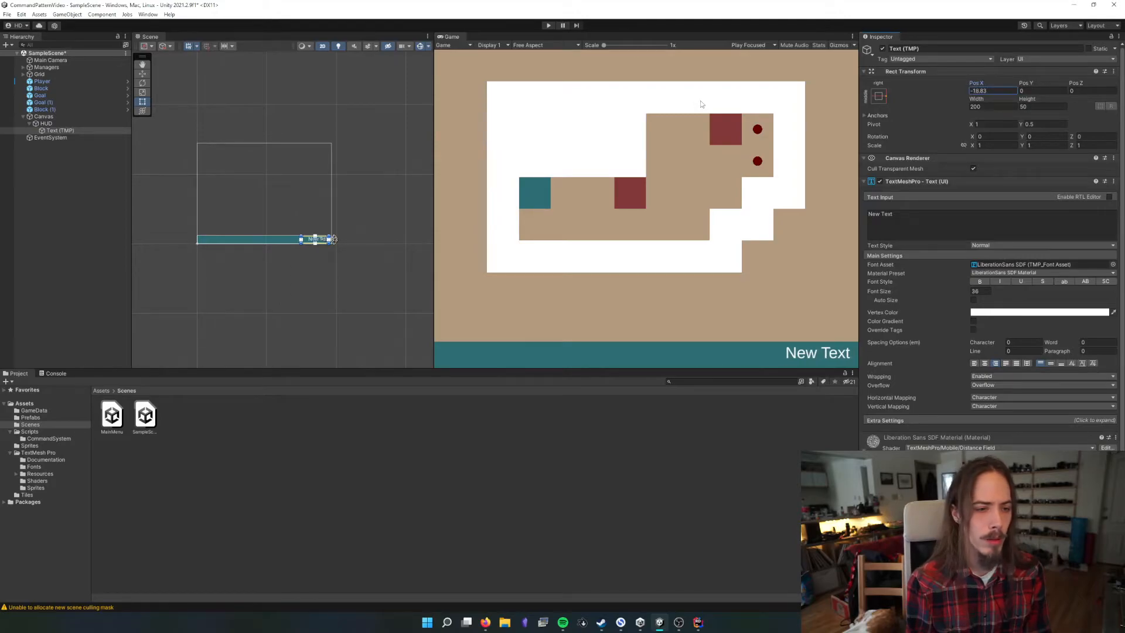
Align the text vertically to the middle and change its content to 00:00 with Auto Size enabled
click(1051, 363)
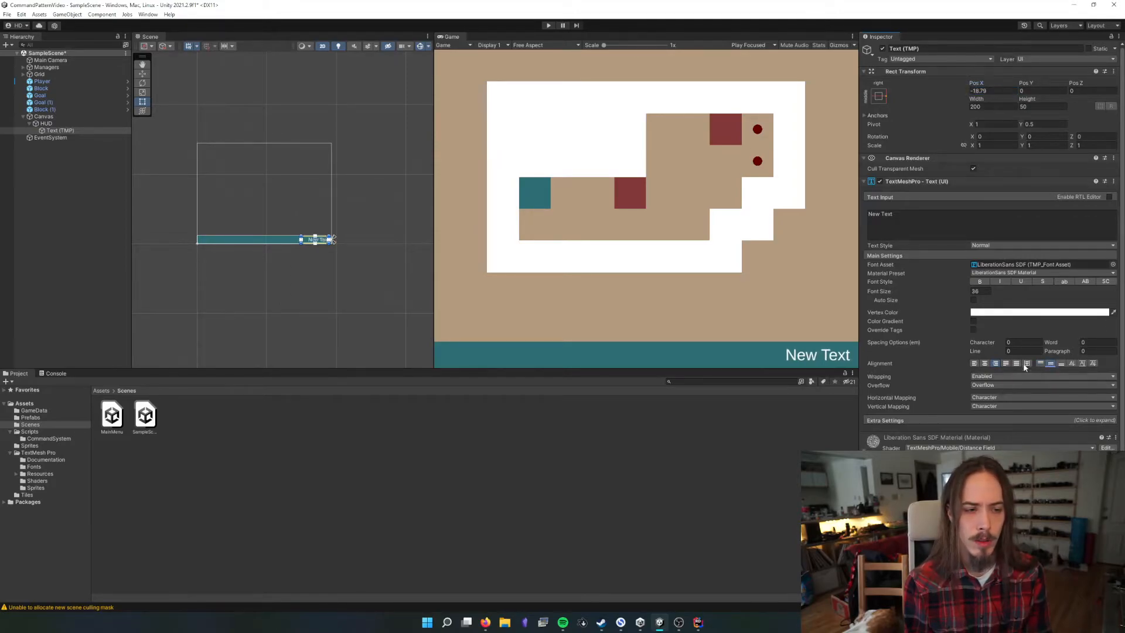
click(903, 223)
text(00:00)
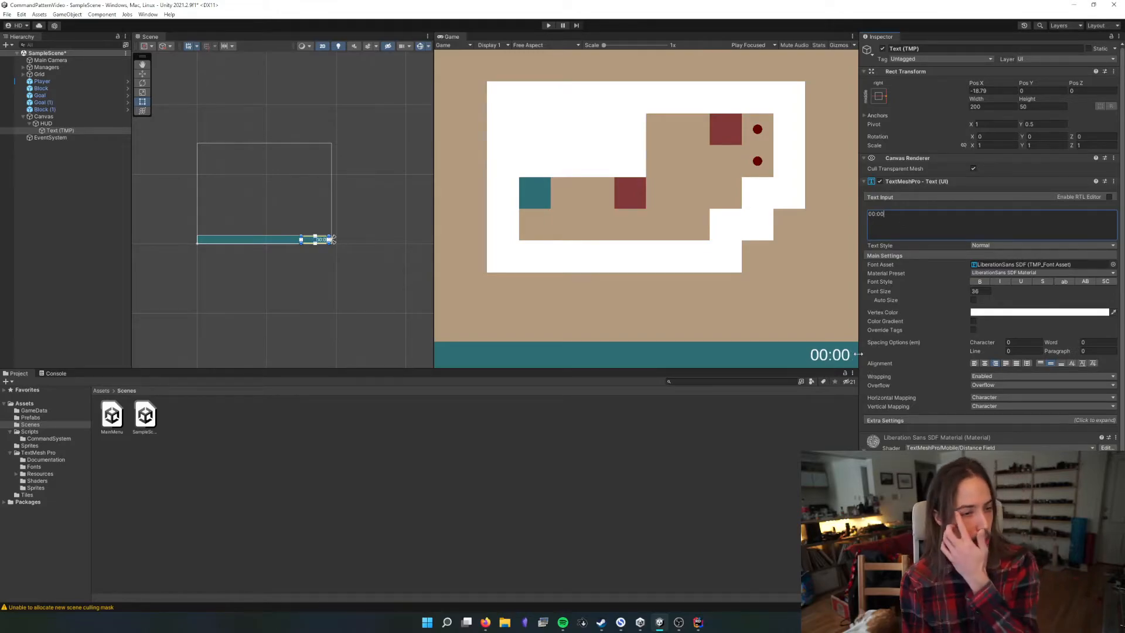
click(974, 300)
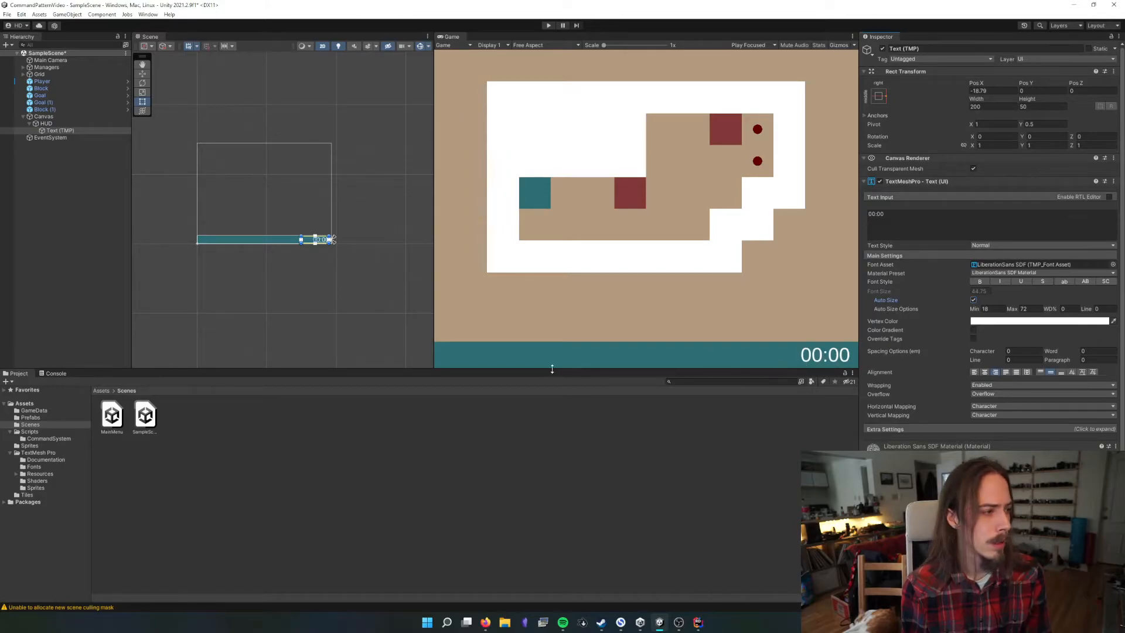
Narrow the 00:00 text box to a width of about 118 so it fits closely around the digits
scroll(395, 279, up, 5)
middle_drag(273, 242, 366, 255)
scroll(391, 235, up, 10)
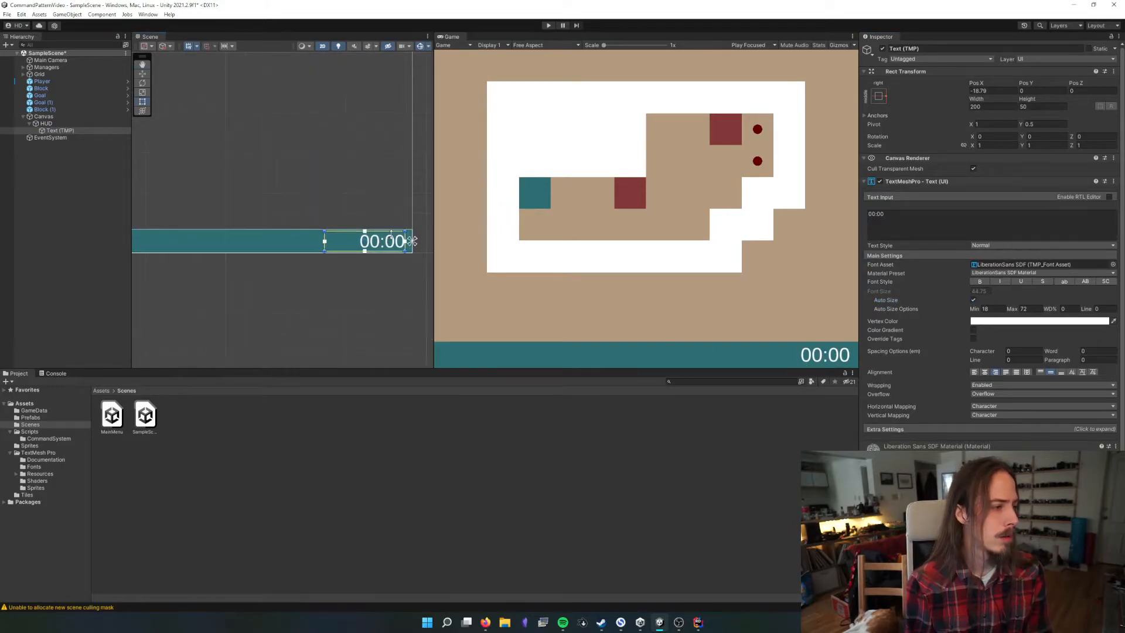
scroll(391, 234, up, 5)
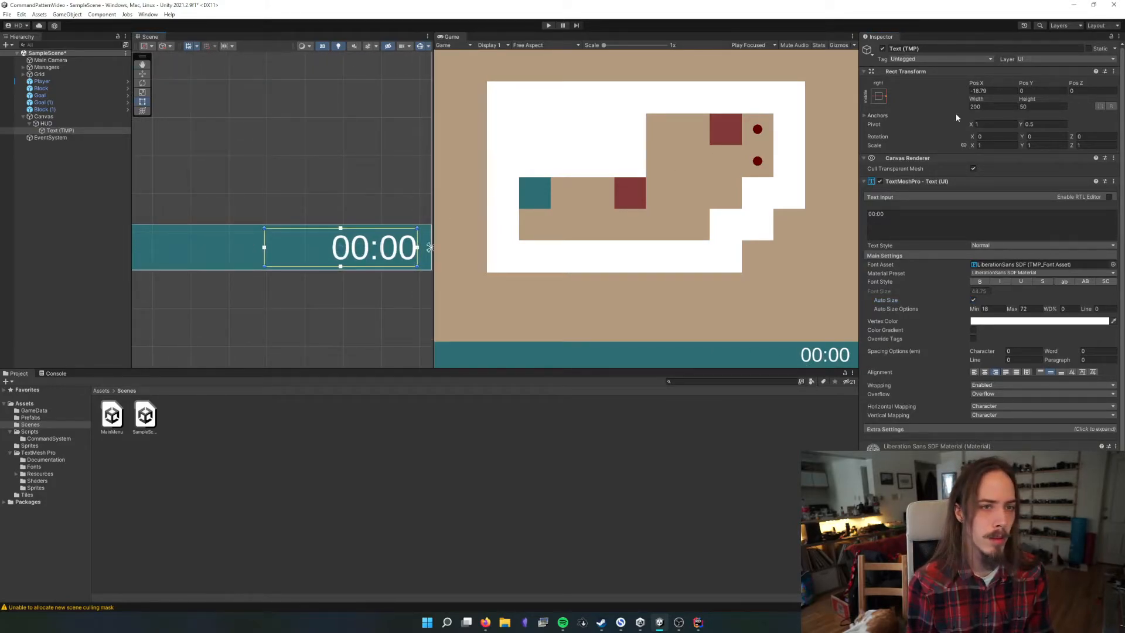
drag(975, 100, 913, 289)
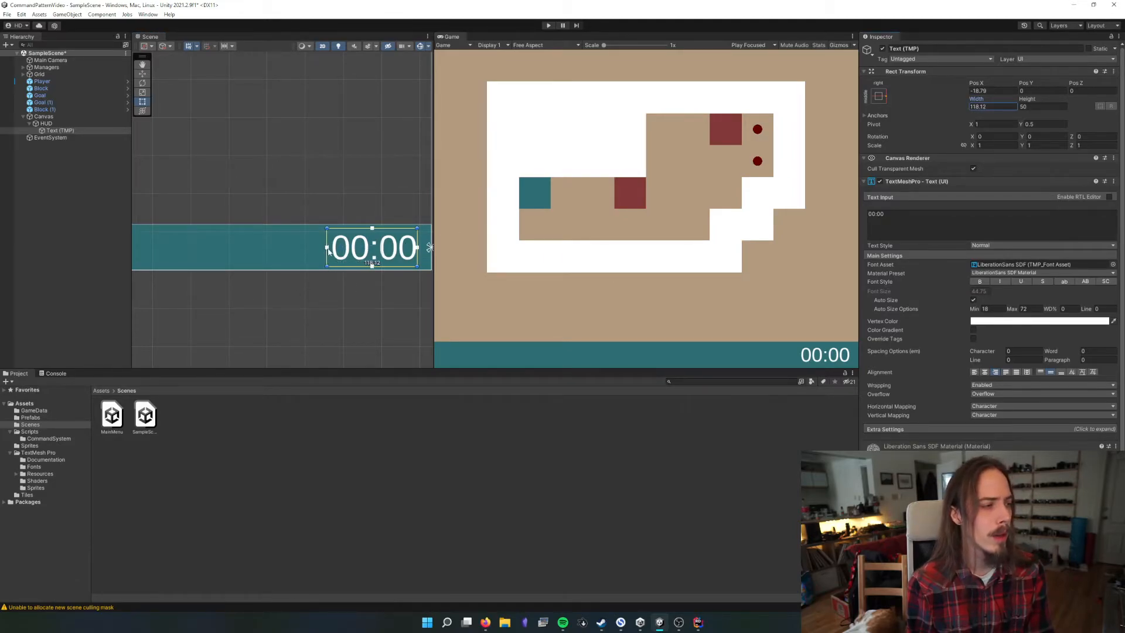
drag(330, 250, 311, 283)
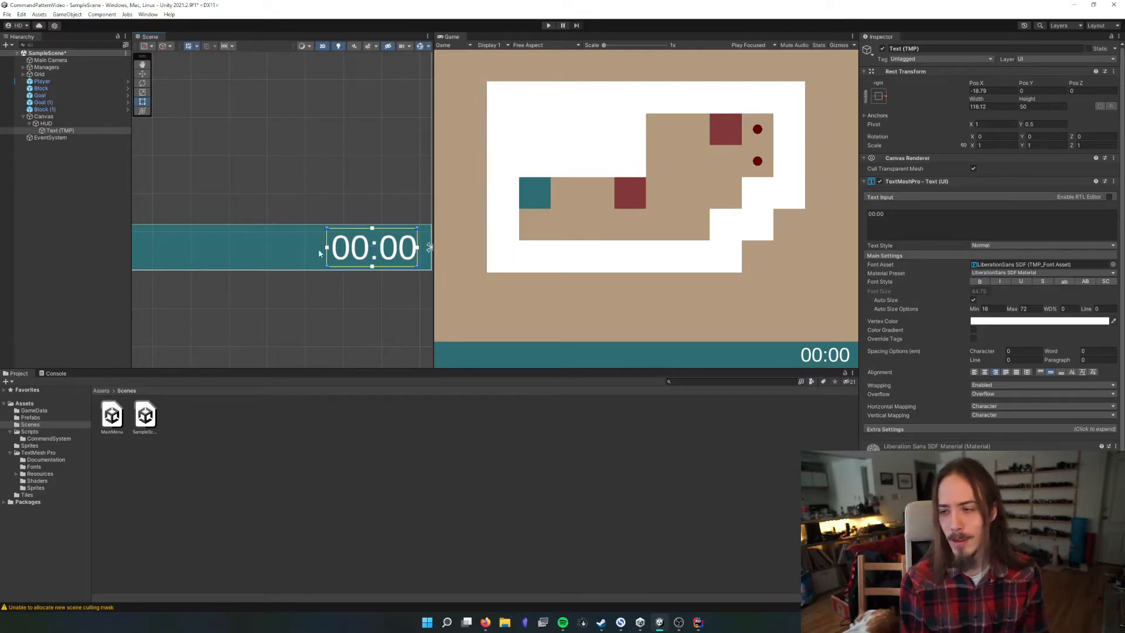
Try a Pos X of 0 for the 00:00 text and undo the change
scroll(411, 301, down, 6)
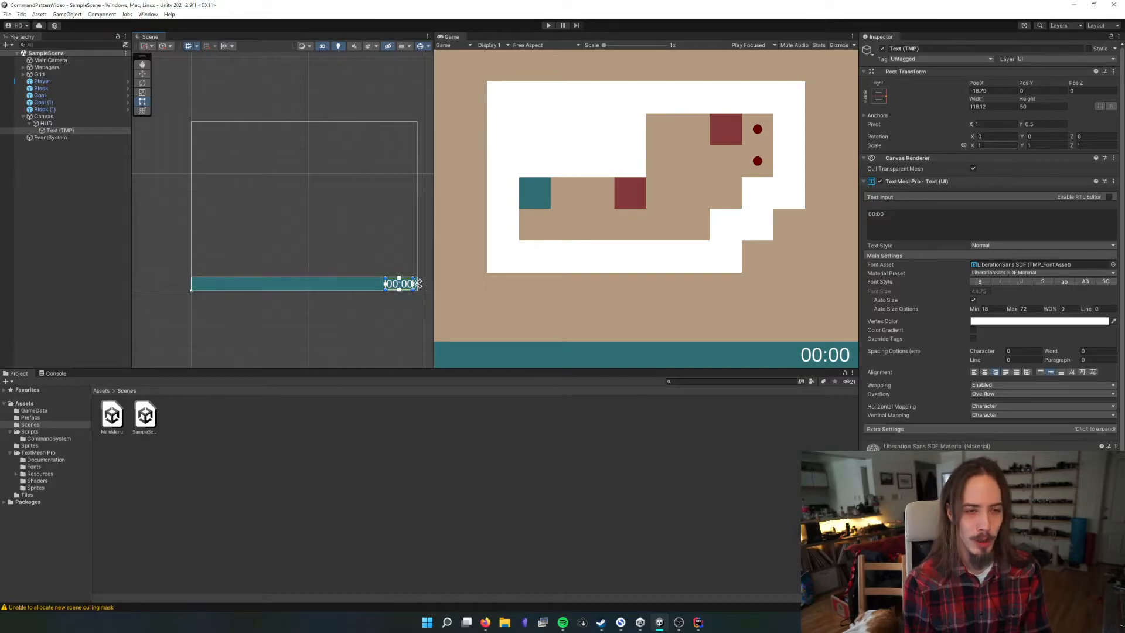
click(1016, 91)
text(0)
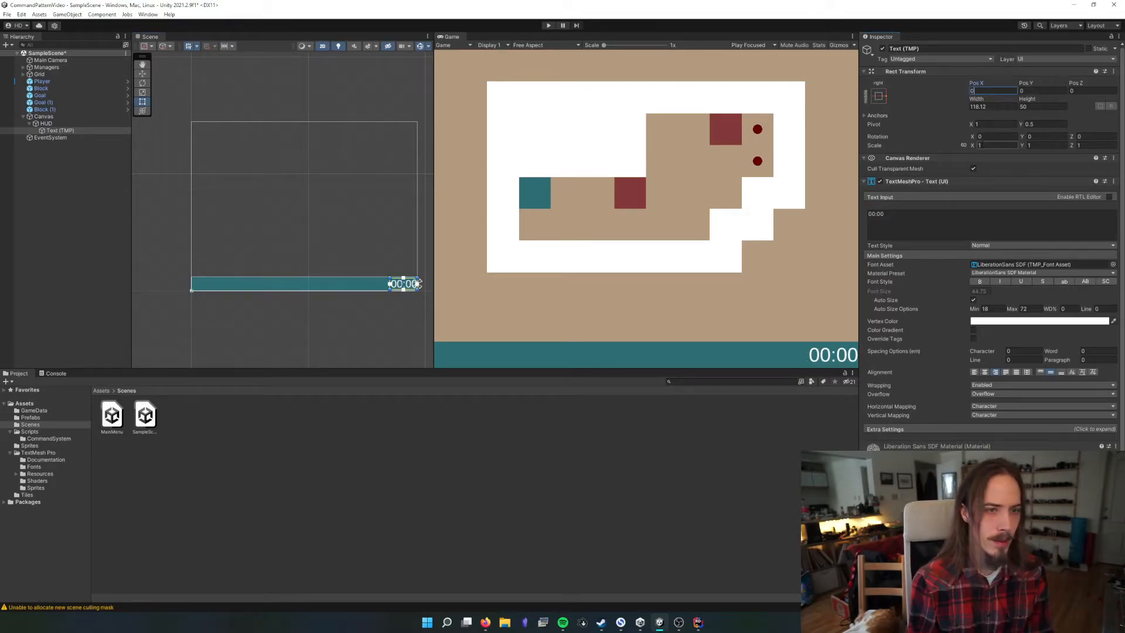
click(351, 358)
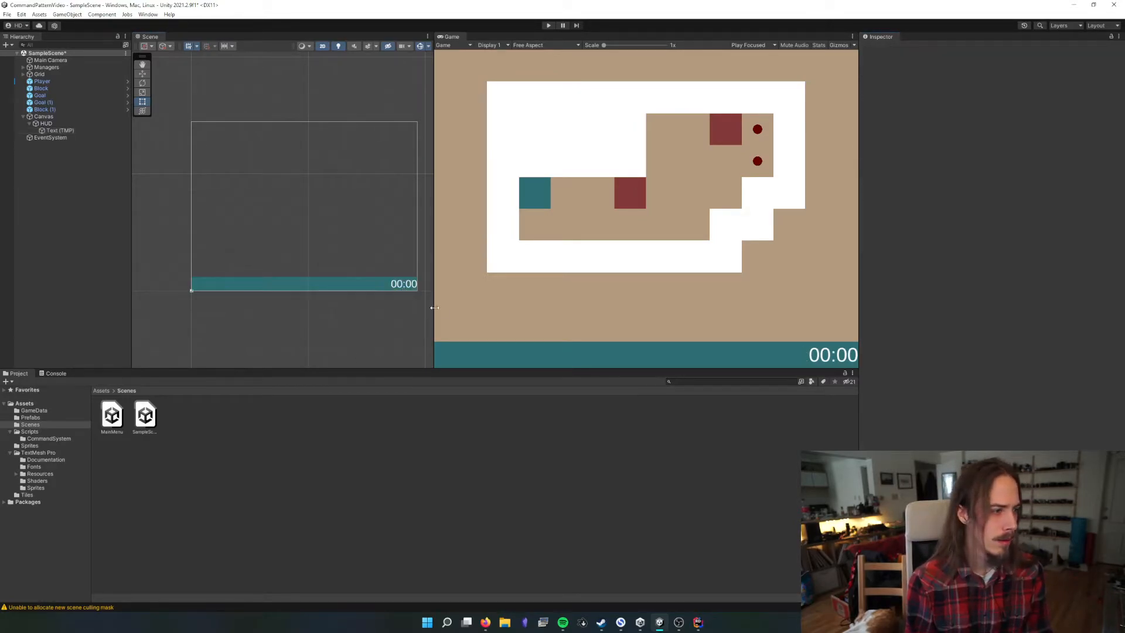
key(ctrl+z)
key(ctrl+z)
key(ctrl+z)
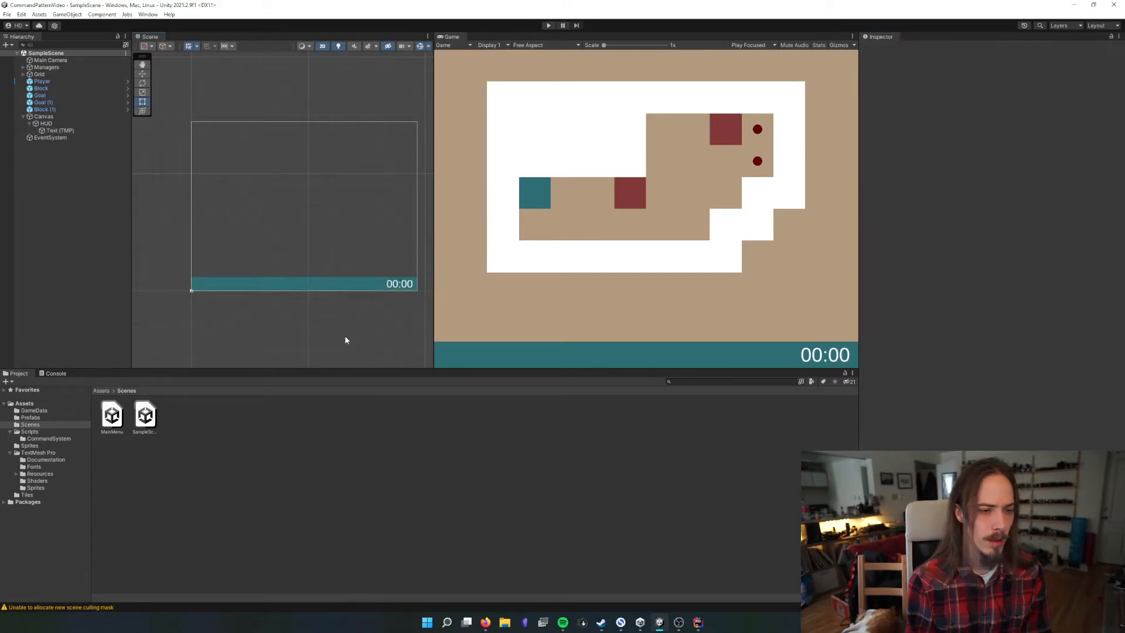
Add a TextMeshPro button as a child of the HUD and anchor it to the middle left
right_click(44, 123)
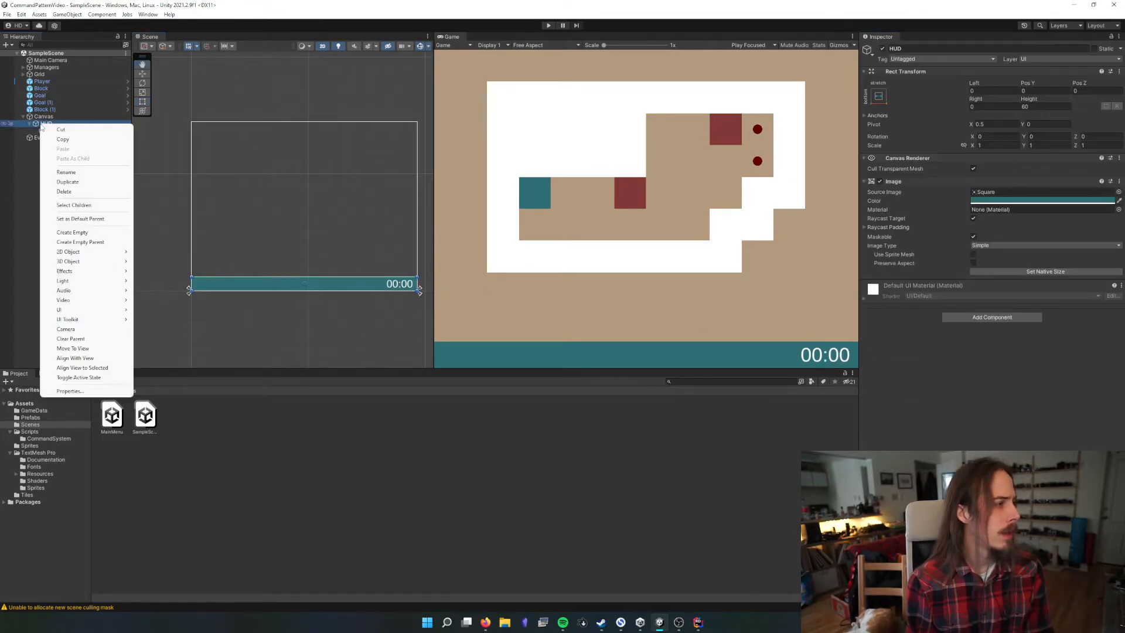
mouse_move(94, 311)
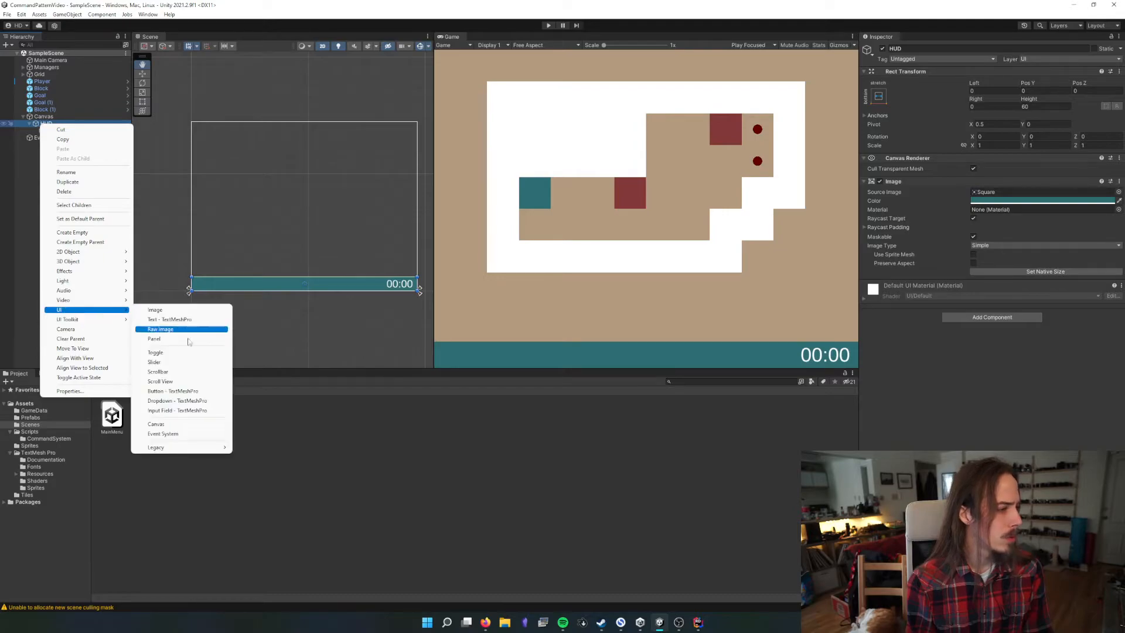
click(202, 392)
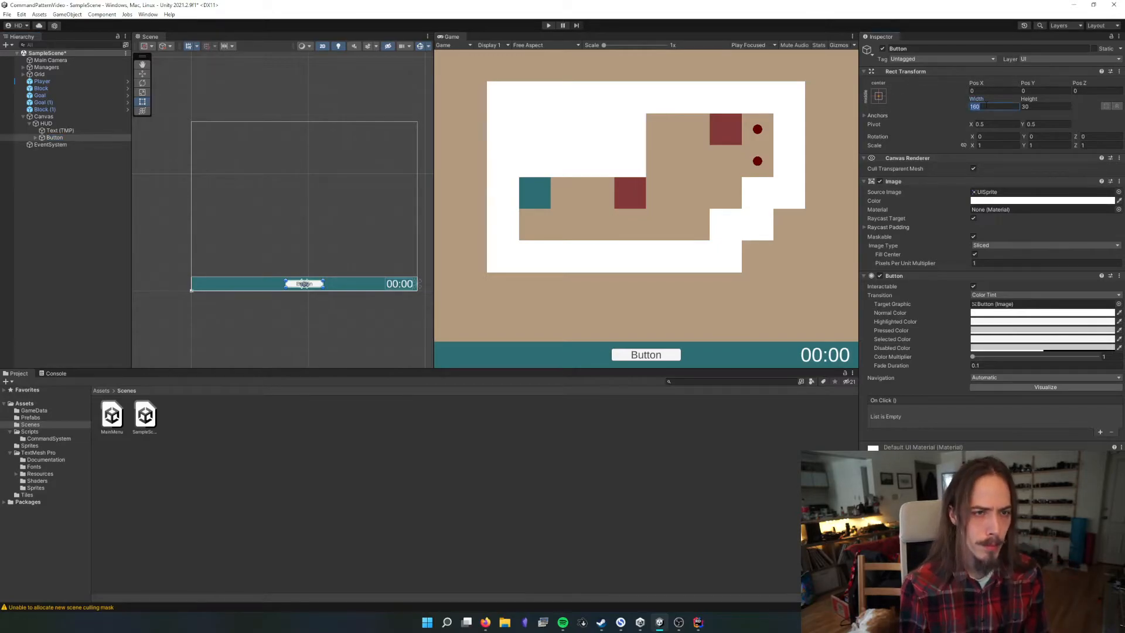
click(878, 96)
click(906, 185)
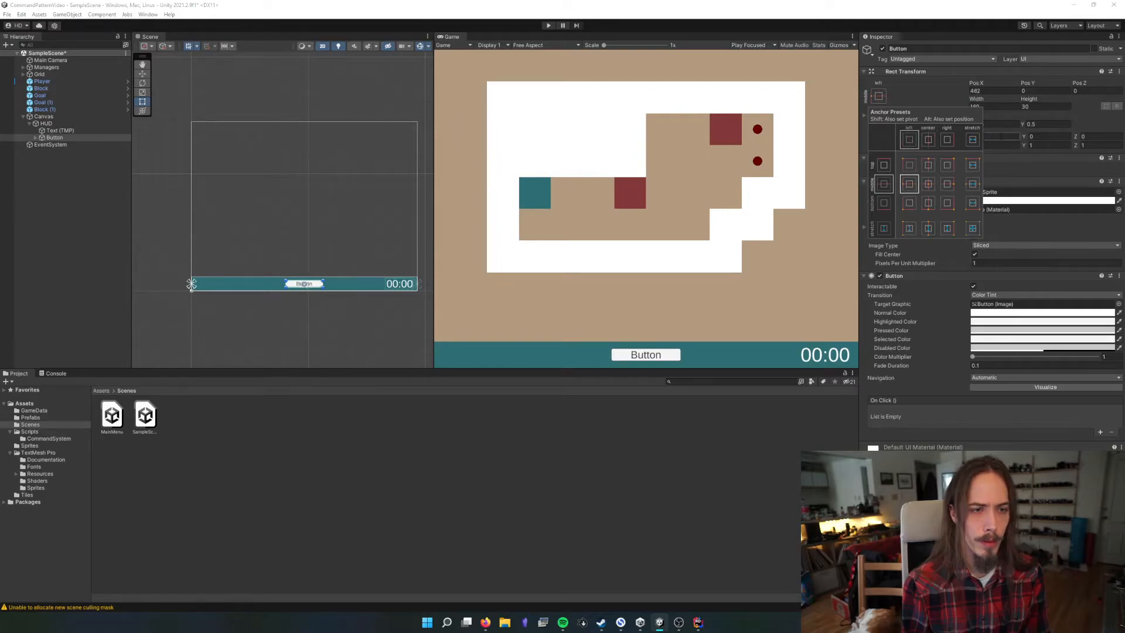
Set the HUD button's pivot X to 0 and its Pos X to 20
click(996, 125)
text(0)
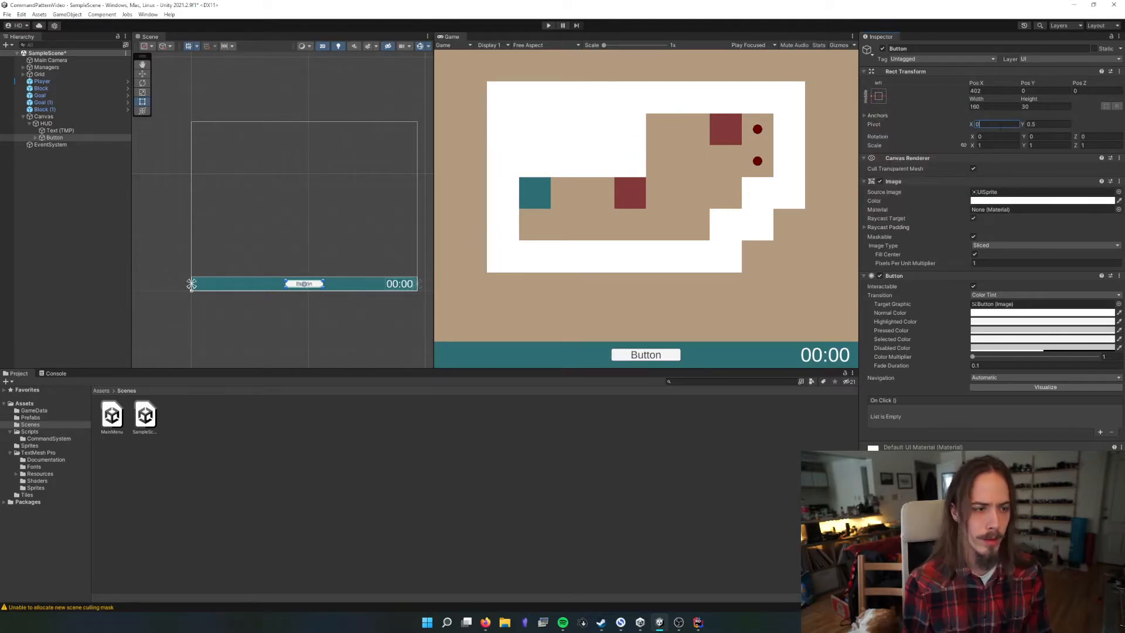
click(989, 91)
text(0)
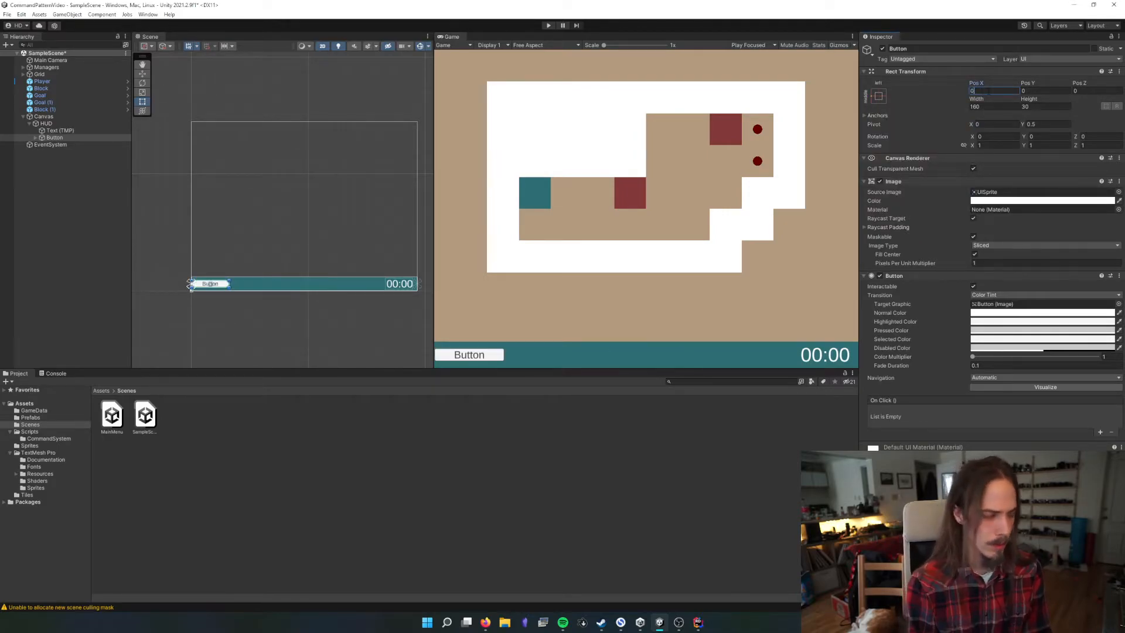
text(2)
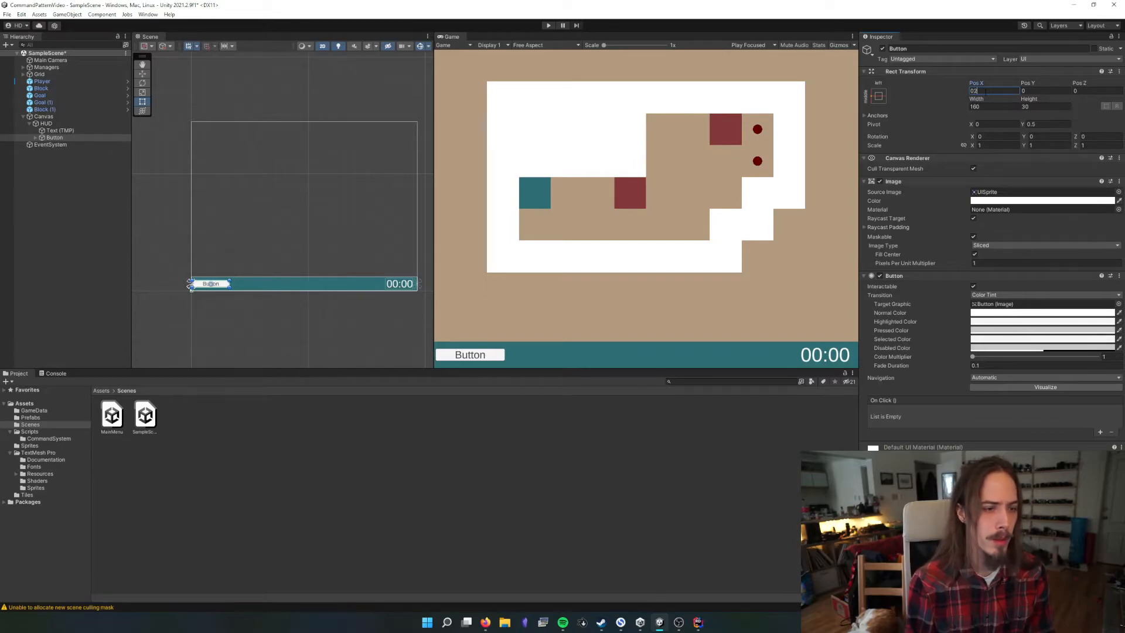
text(0)
Set the button's width to 100 and its height to 50
key(Tab)
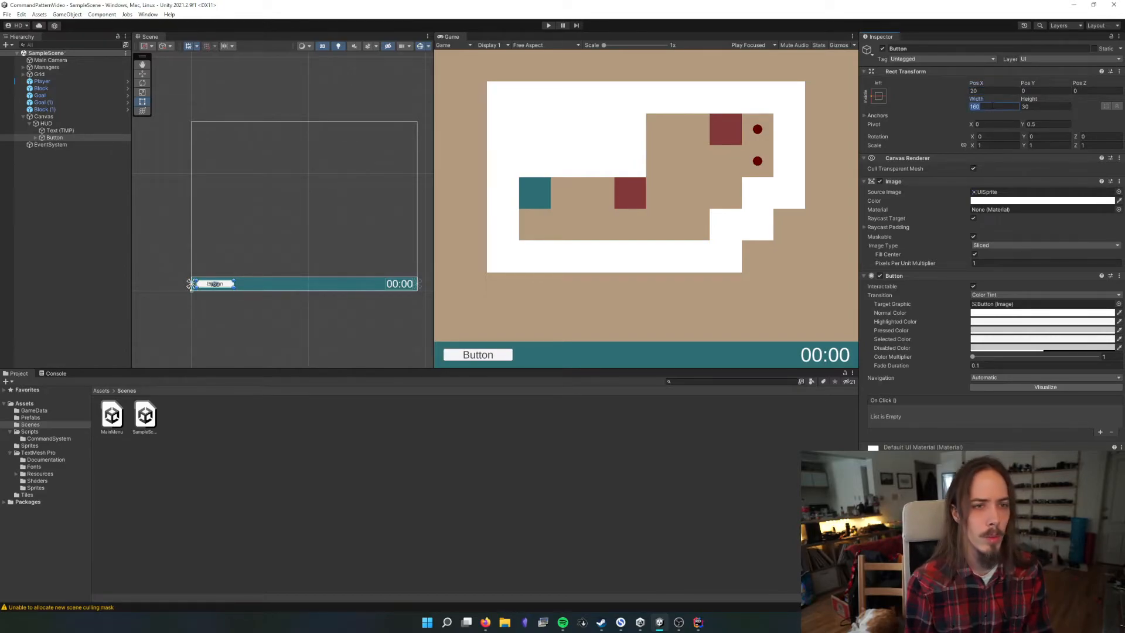
text(100)
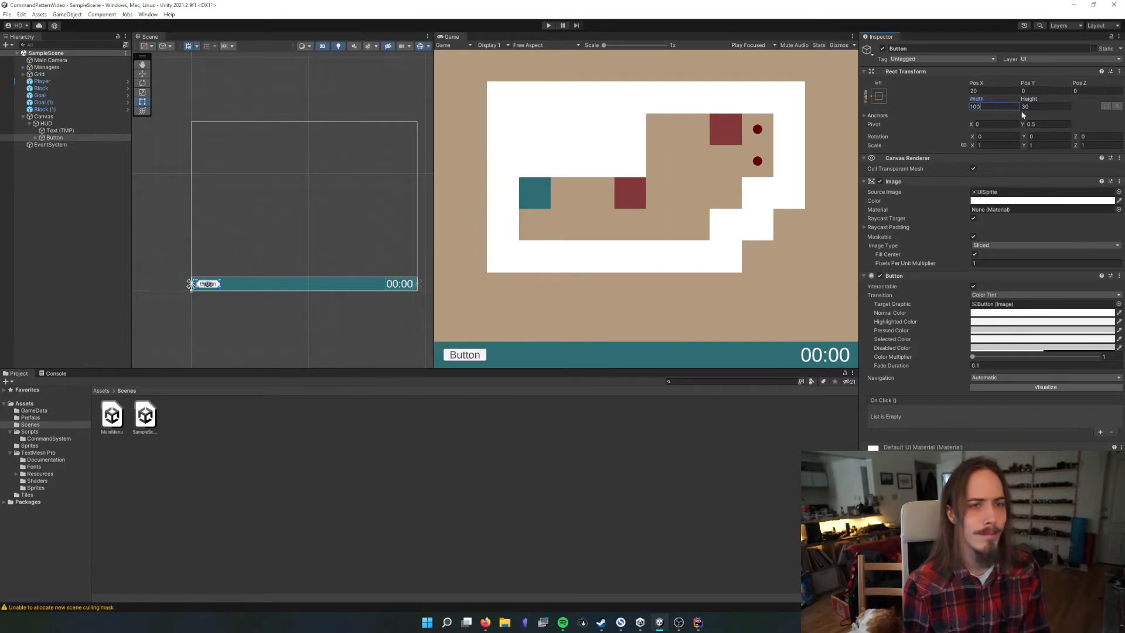
key(Tab)
text(50)
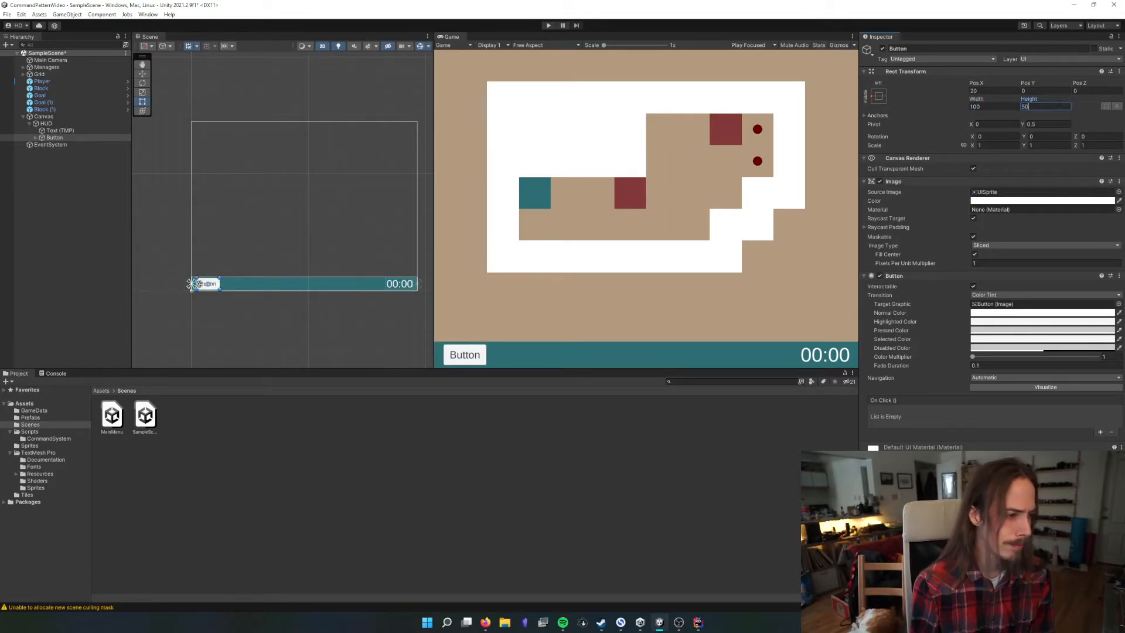
Change the button's anchor preset to left with vertical stretch
click(881, 98)
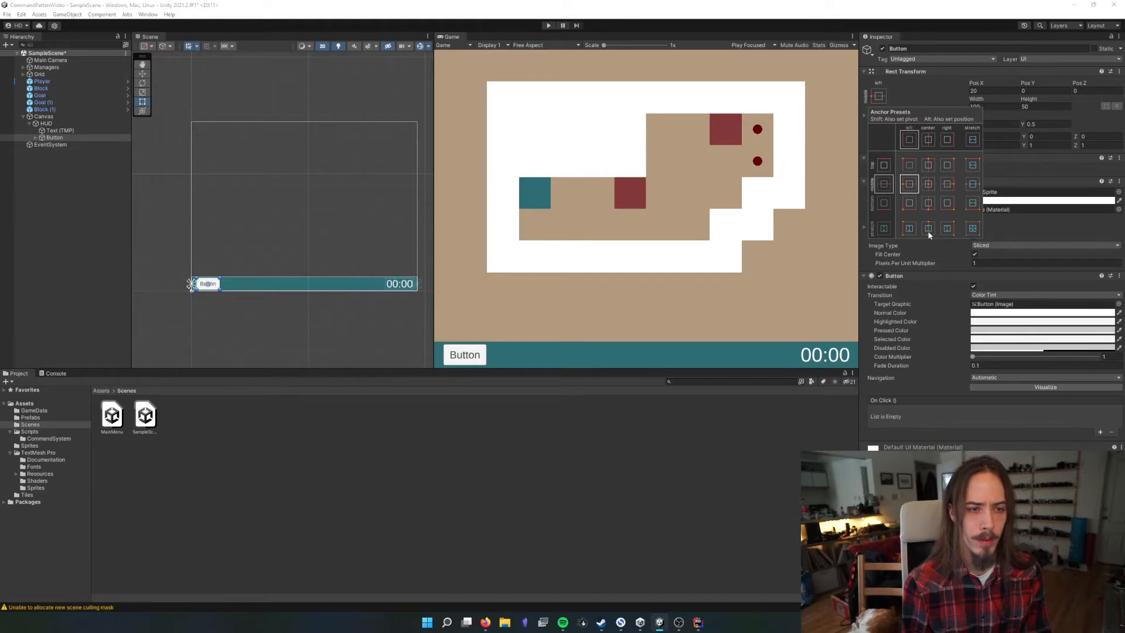
click(910, 229)
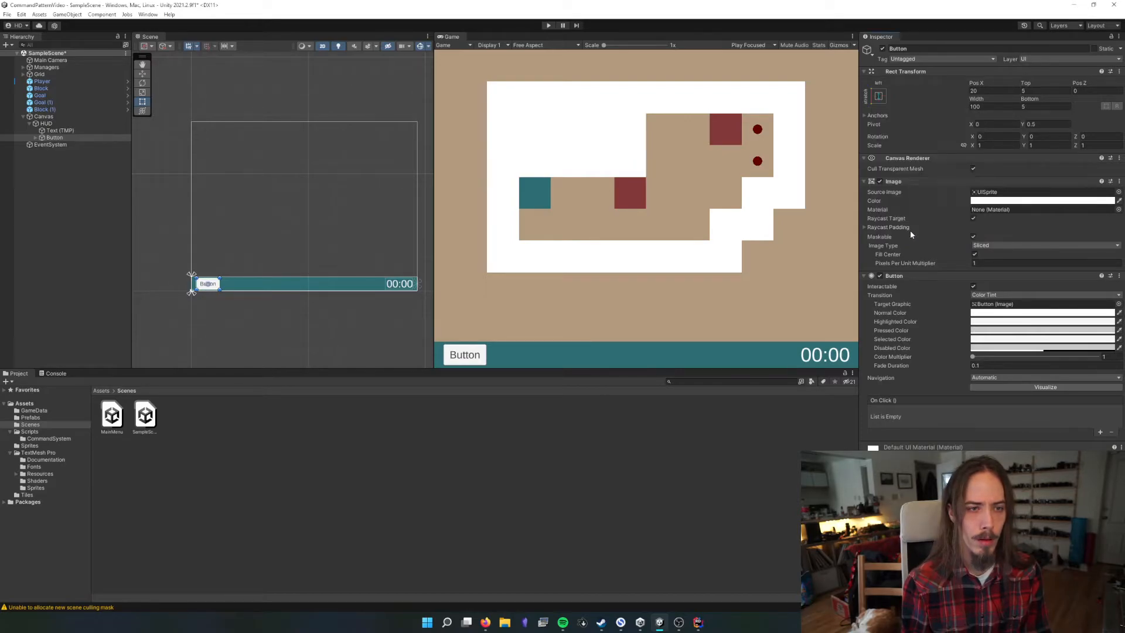
click(1043, 90)
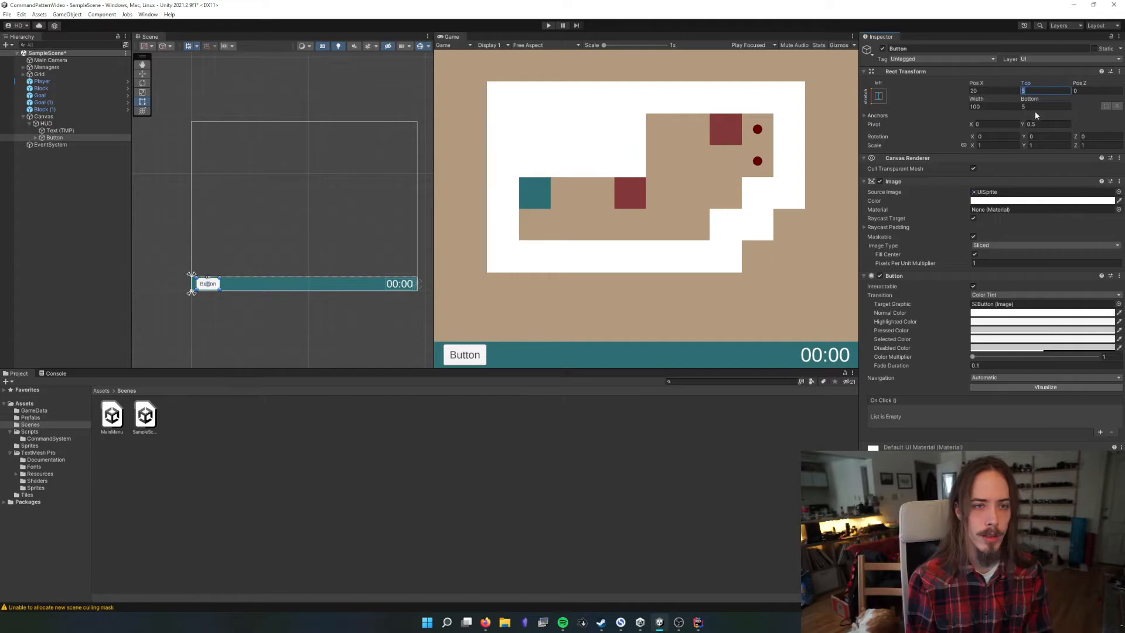
Rename the button object as Undo Button
click(58, 139)
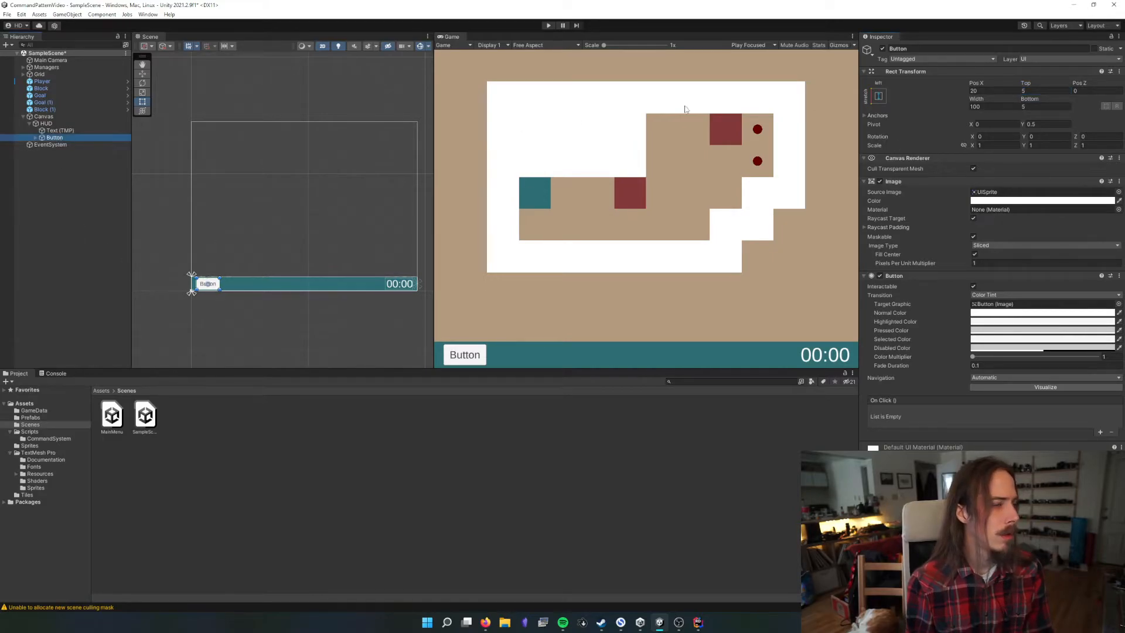
click(933, 48)
text(Undo Button)
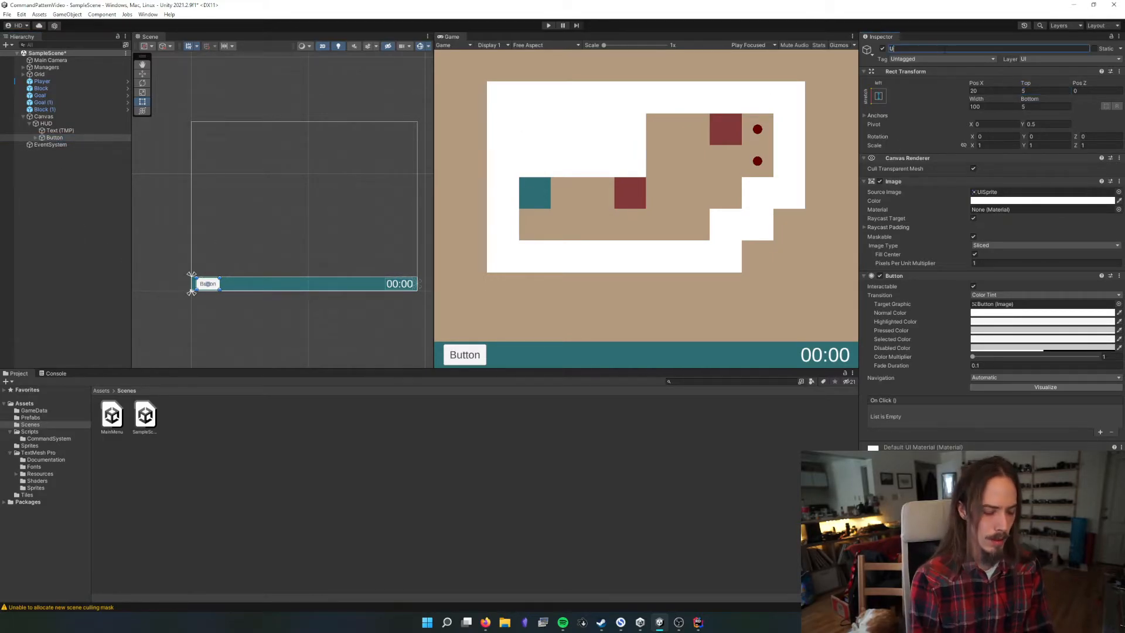
key(Return)
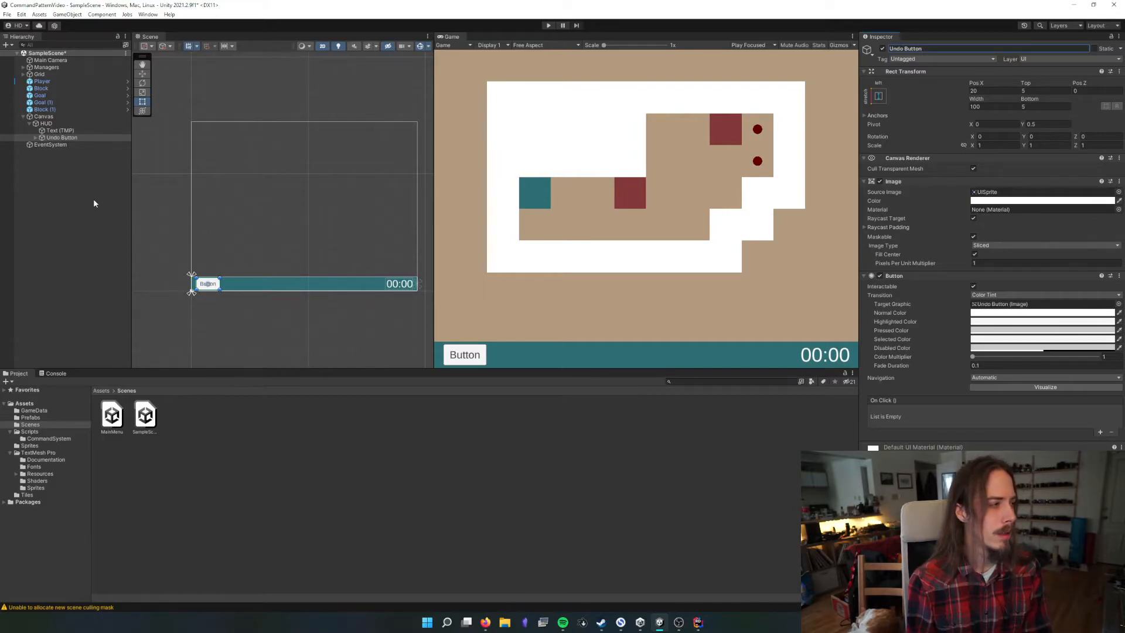
Change the Undo Button's child text label to Undo
click(36, 137)
click(65, 144)
click(930, 225)
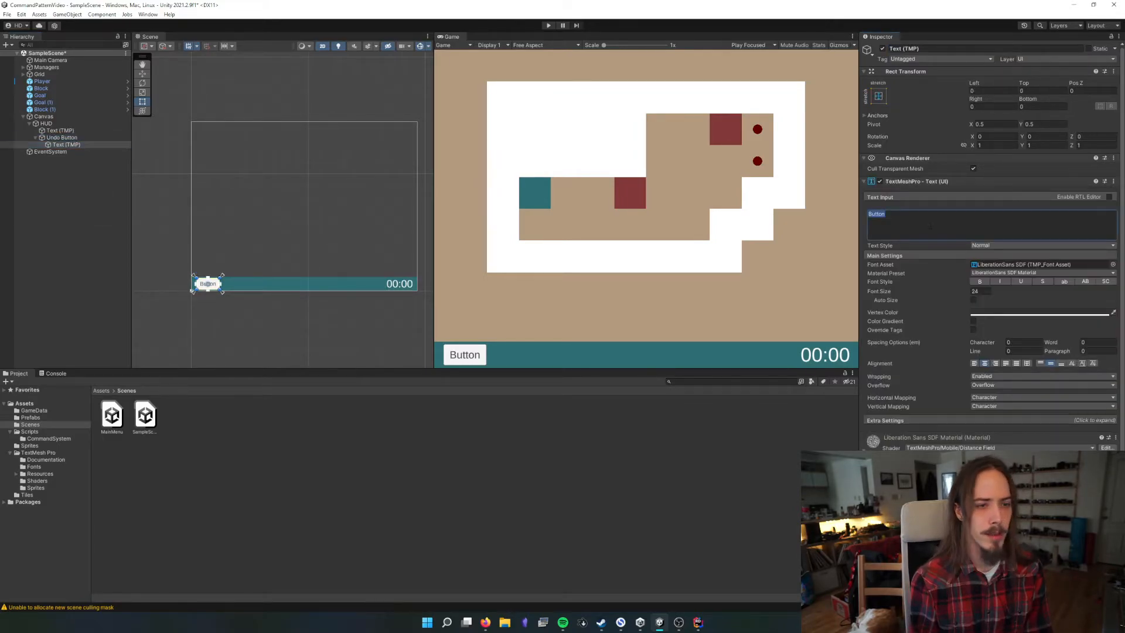
text(Undo)
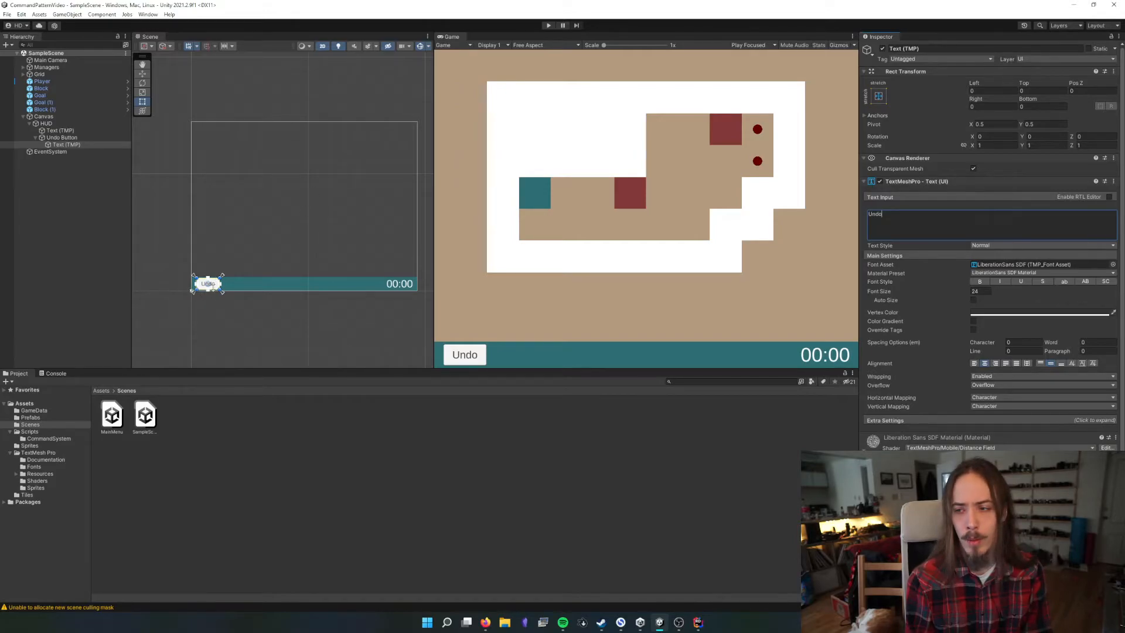
click(973, 300)
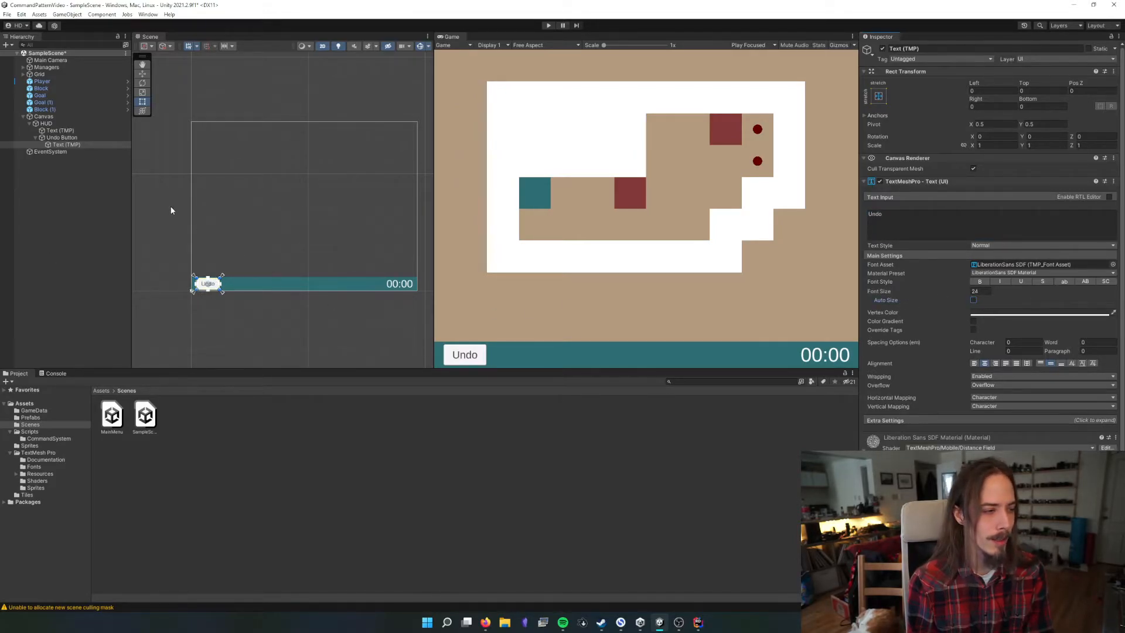
Duplicate the Undo Button within the HUD and name the copy Redo Button
click(61, 138)
key(ctrl+d)
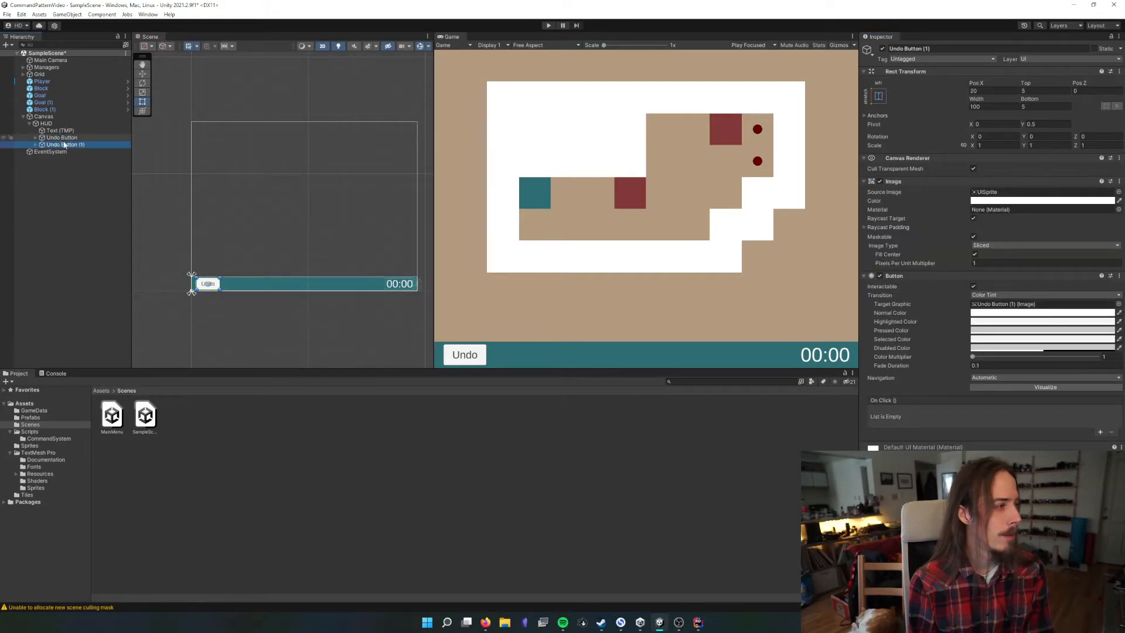
click(961, 49)
text(Redo )
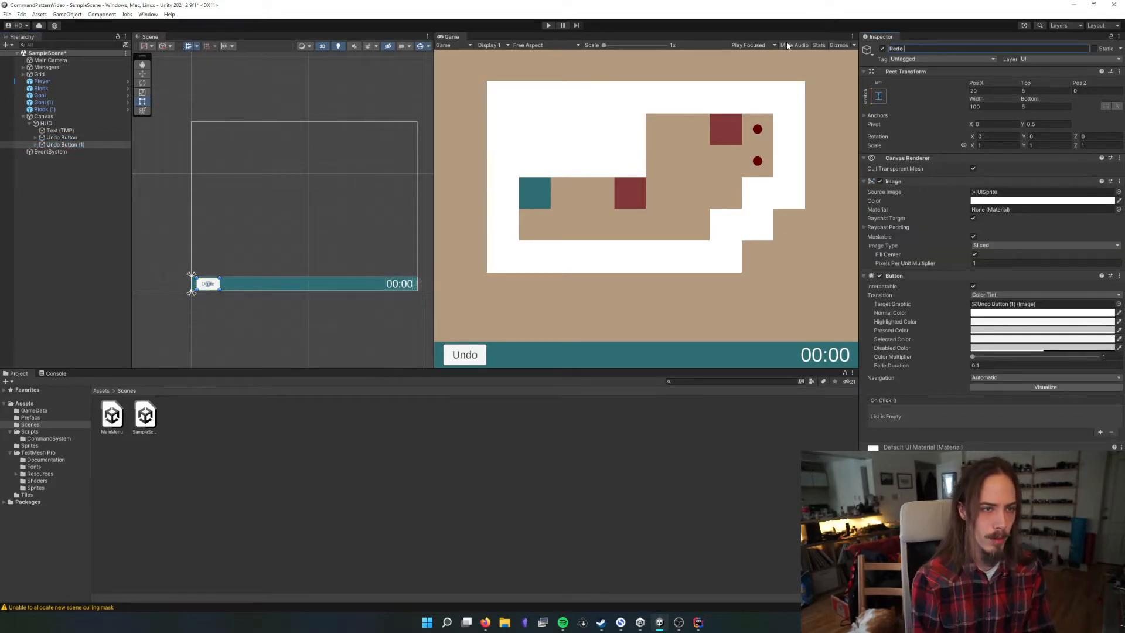
text(Button)
key(Return)
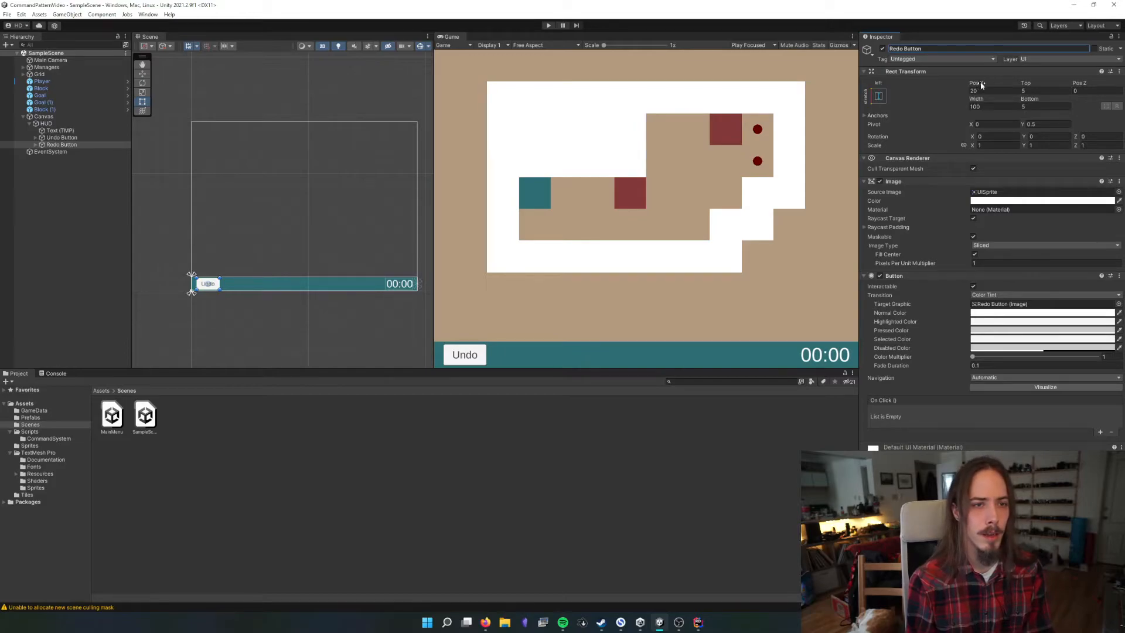
Place the Redo Button beside the Undo Button at a Pos X of about 140.6 and change its label to Restart
drag(982, 85, 1109, 87)
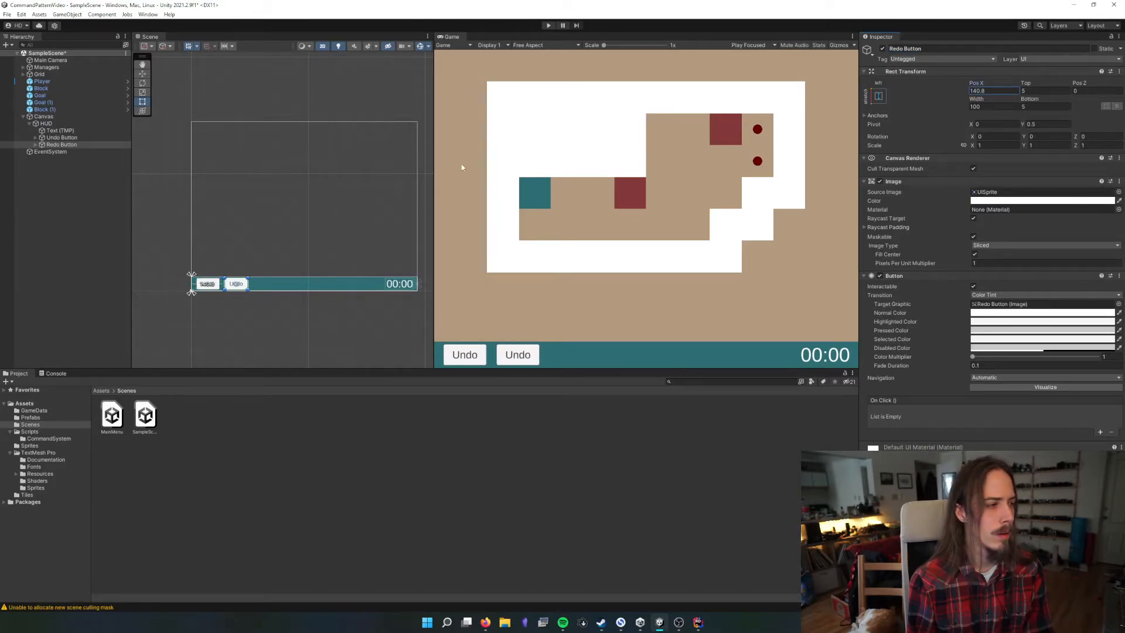
drag(431, 167, 291, 223)
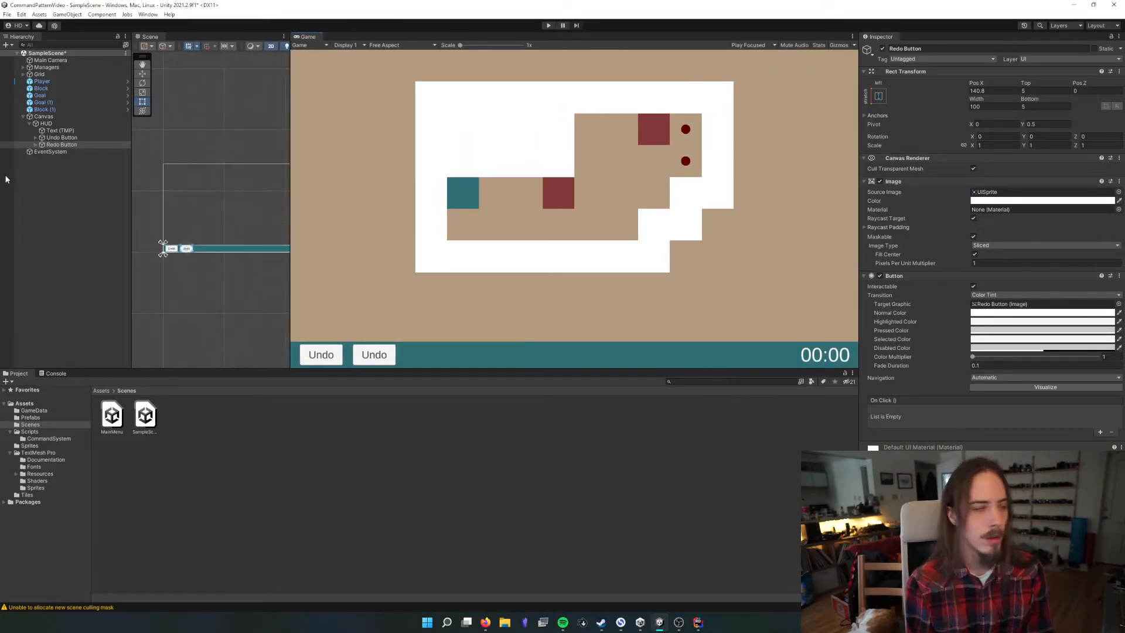
click(35, 144)
click(65, 151)
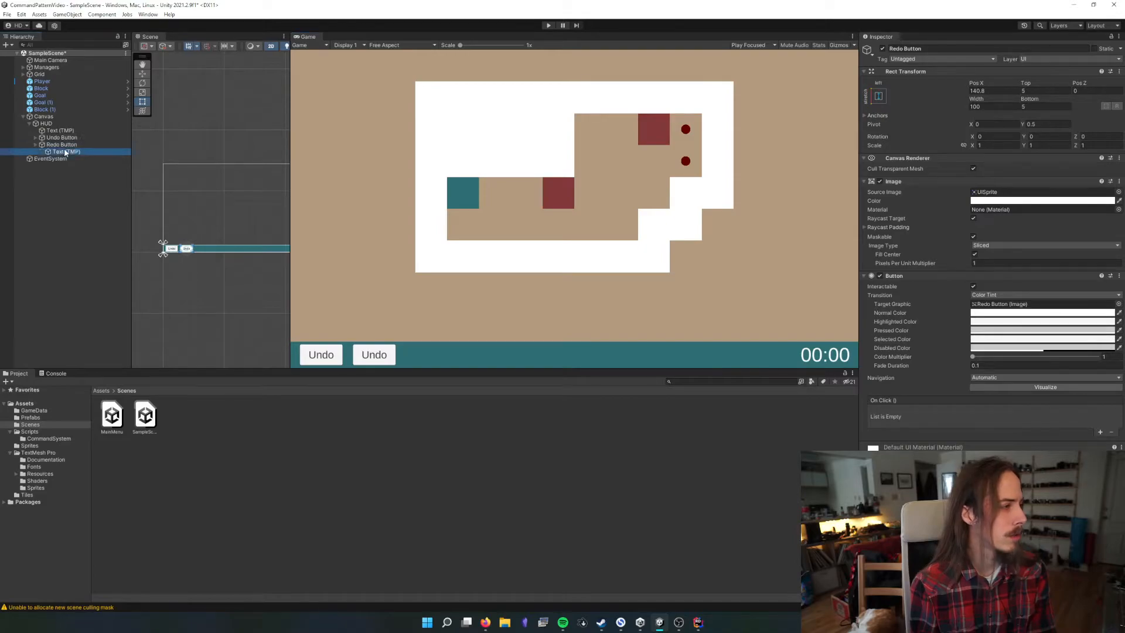
click(914, 222)
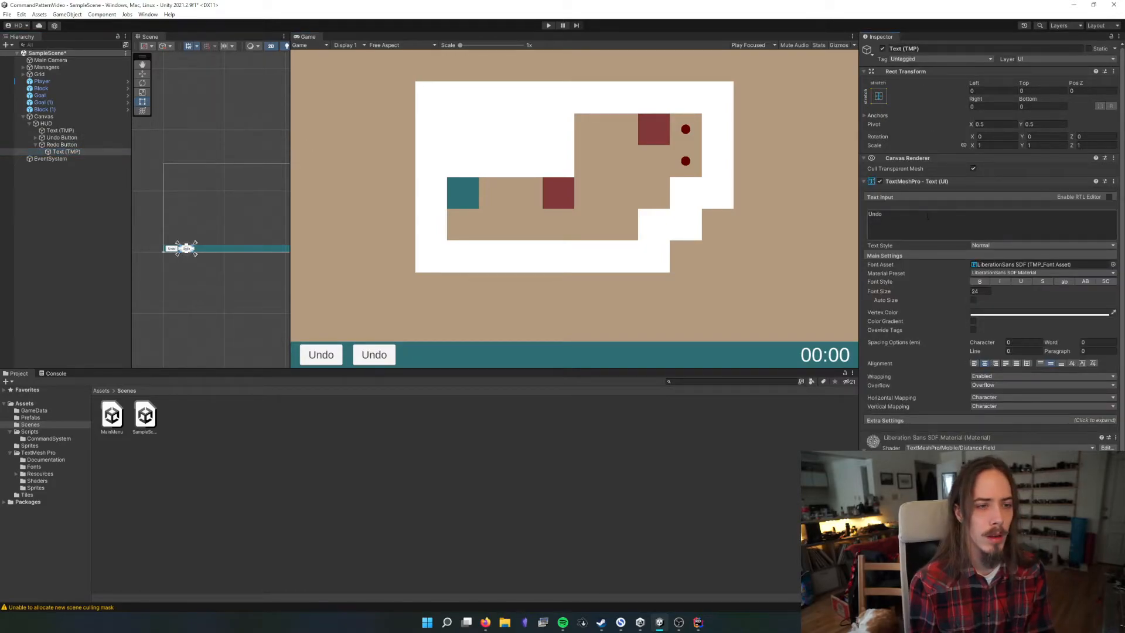
text(Restart)
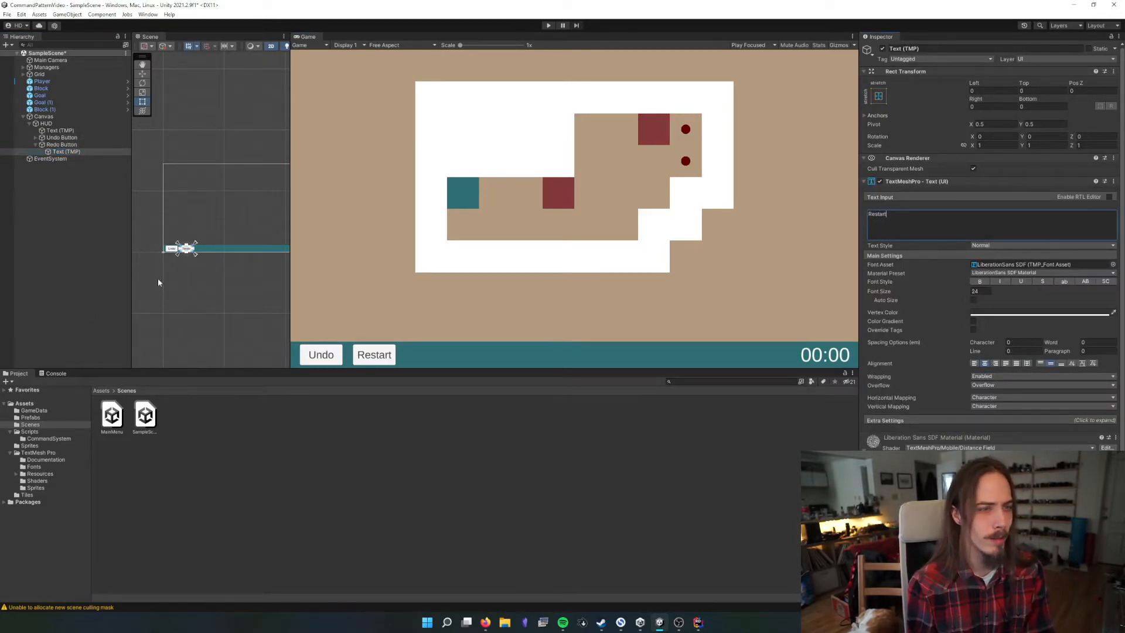
Rename the Redo Button object as Restart Button
click(83, 140)
click(81, 144)
click(893, 49)
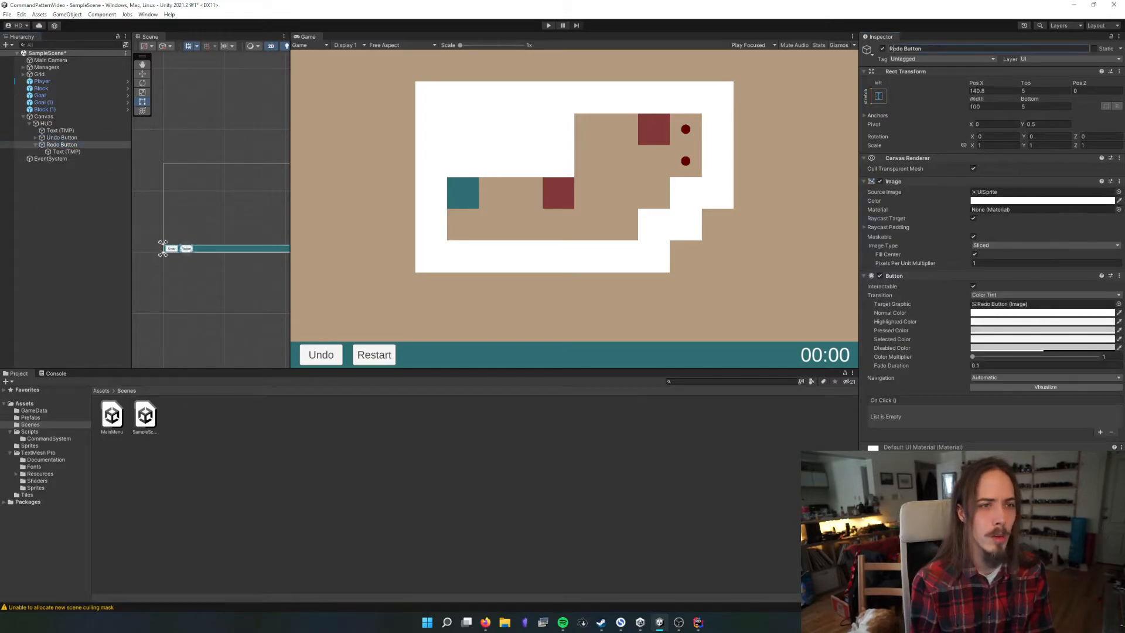
key(Delete)
key(Delete)
key(Delete)
text(estart)
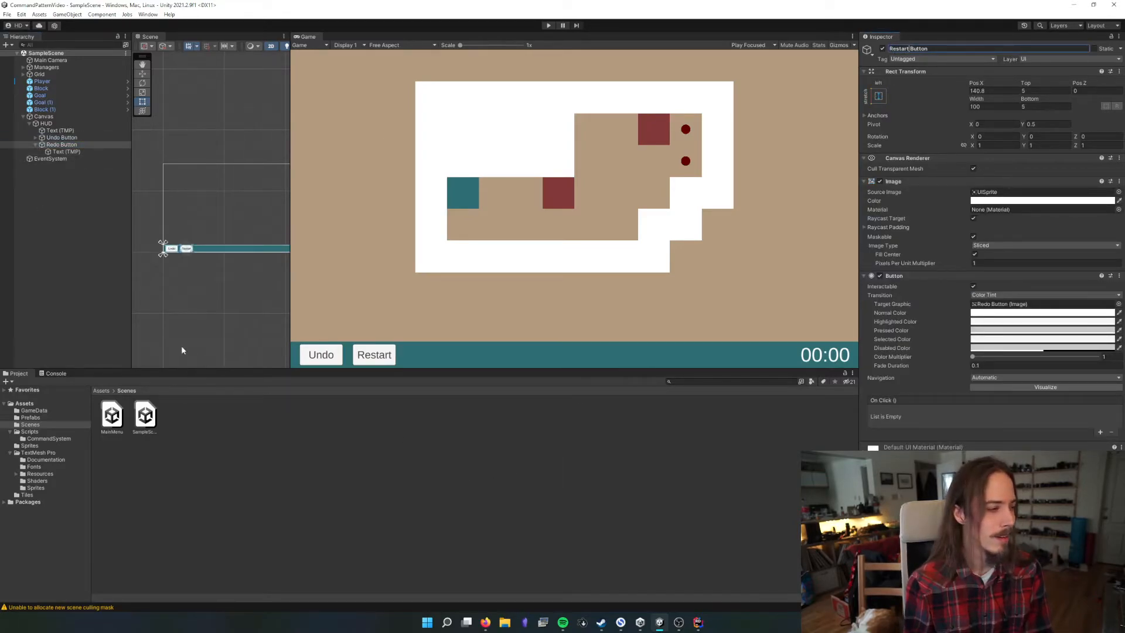
Resize the Game view to various widths and heights to examine how the HUD bar, its buttons and the timer adapt
drag(289, 280, 495, 293)
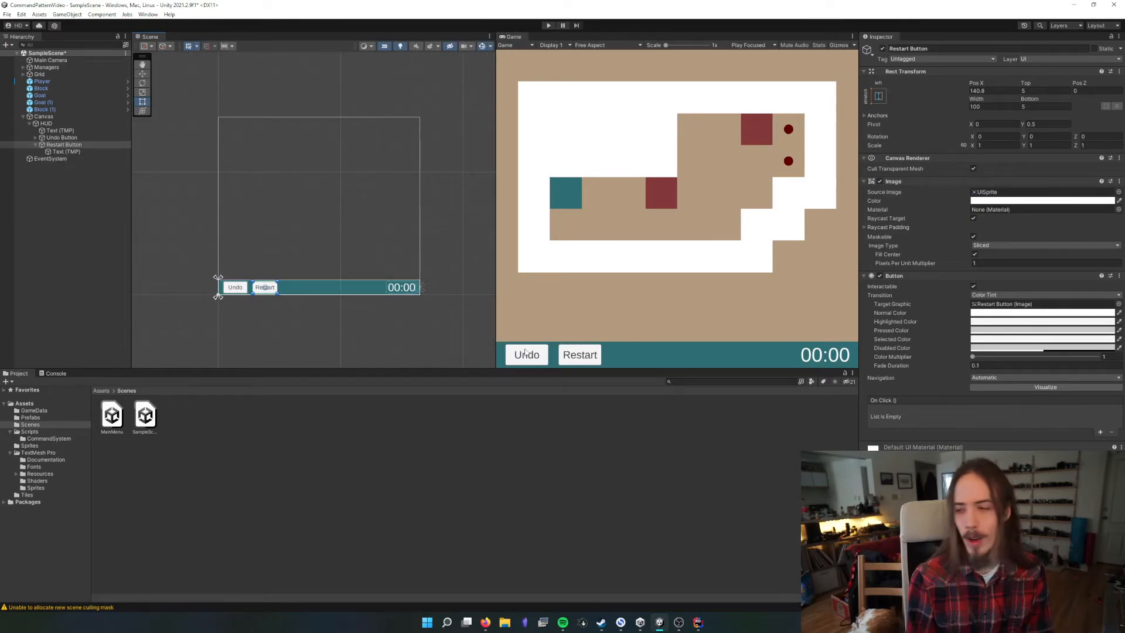
click(87, 289)
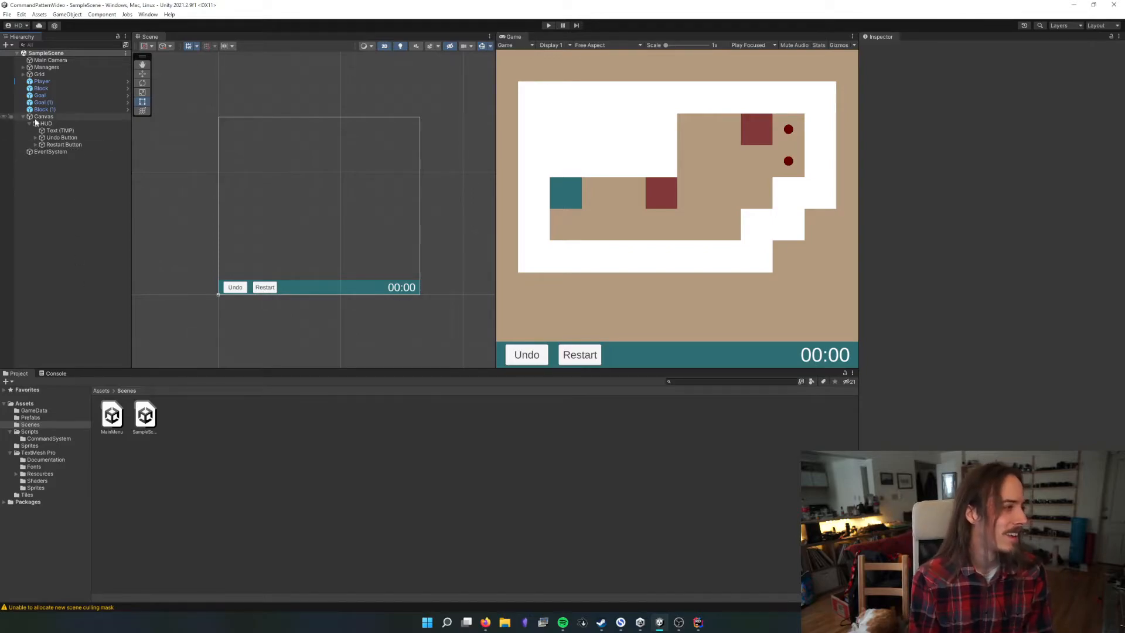
click(29, 123)
click(47, 123)
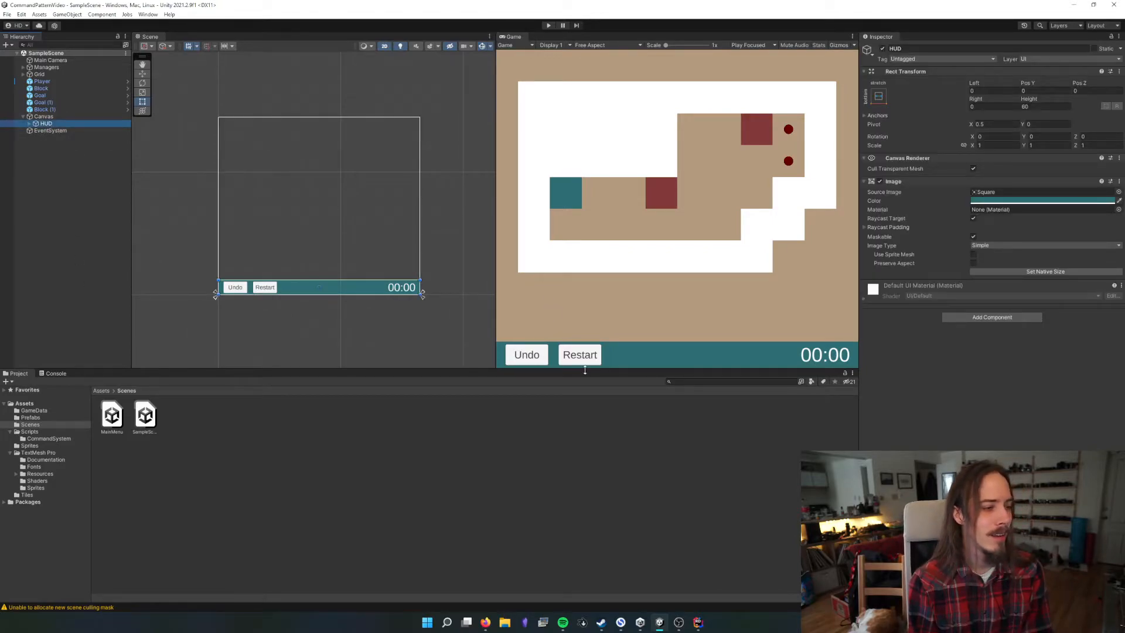
drag(624, 369, 624, 335)
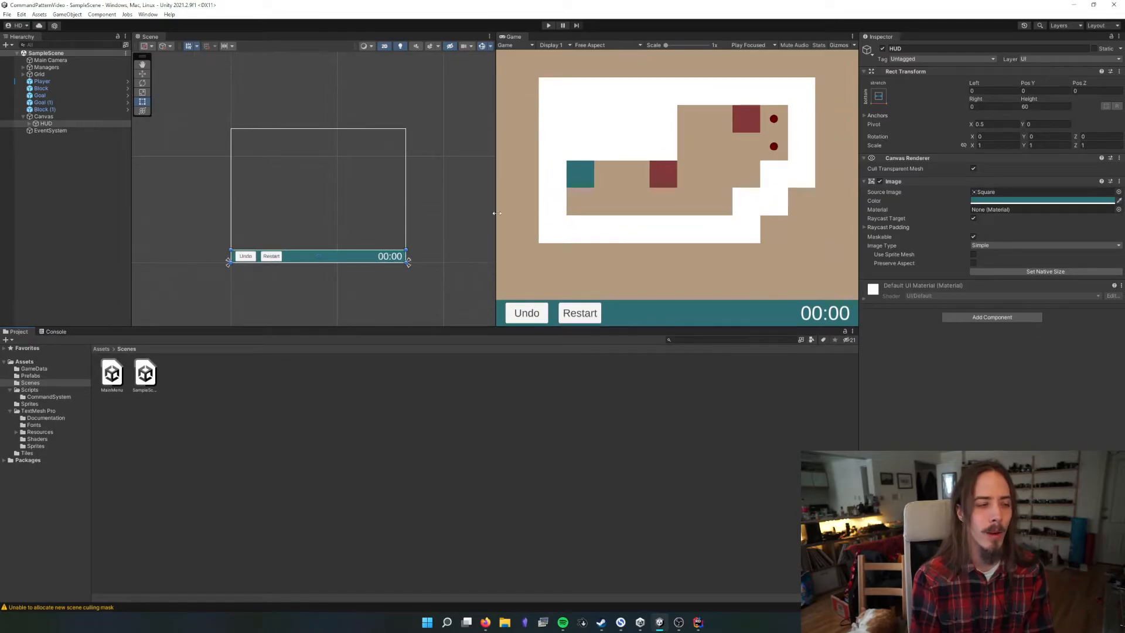
drag(497, 214, 736, 205)
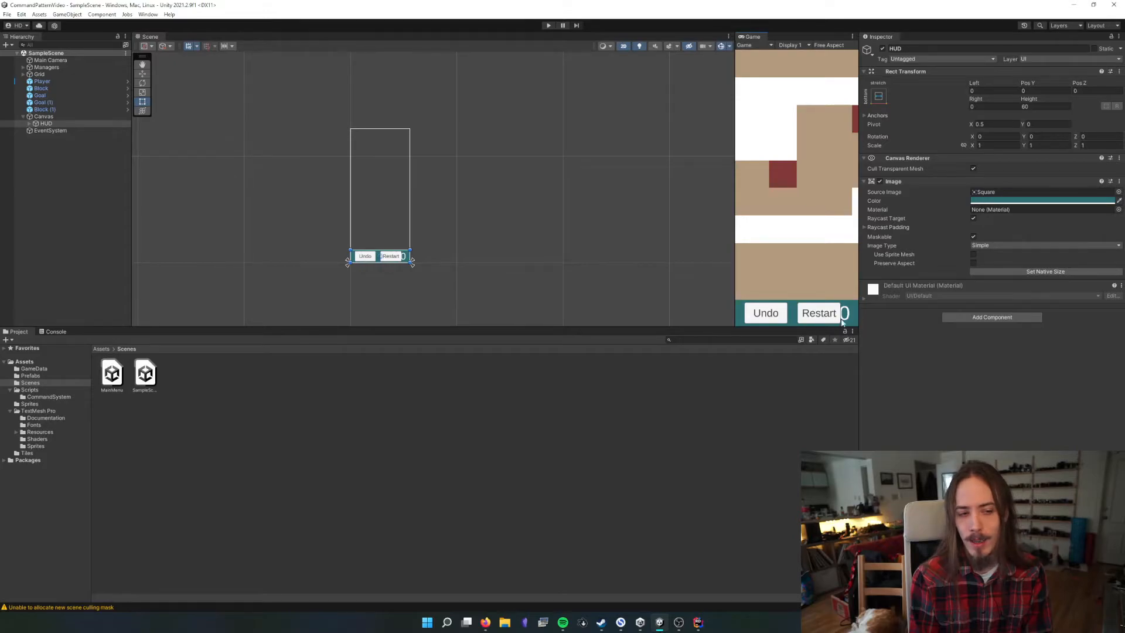
drag(735, 272, 430, 278)
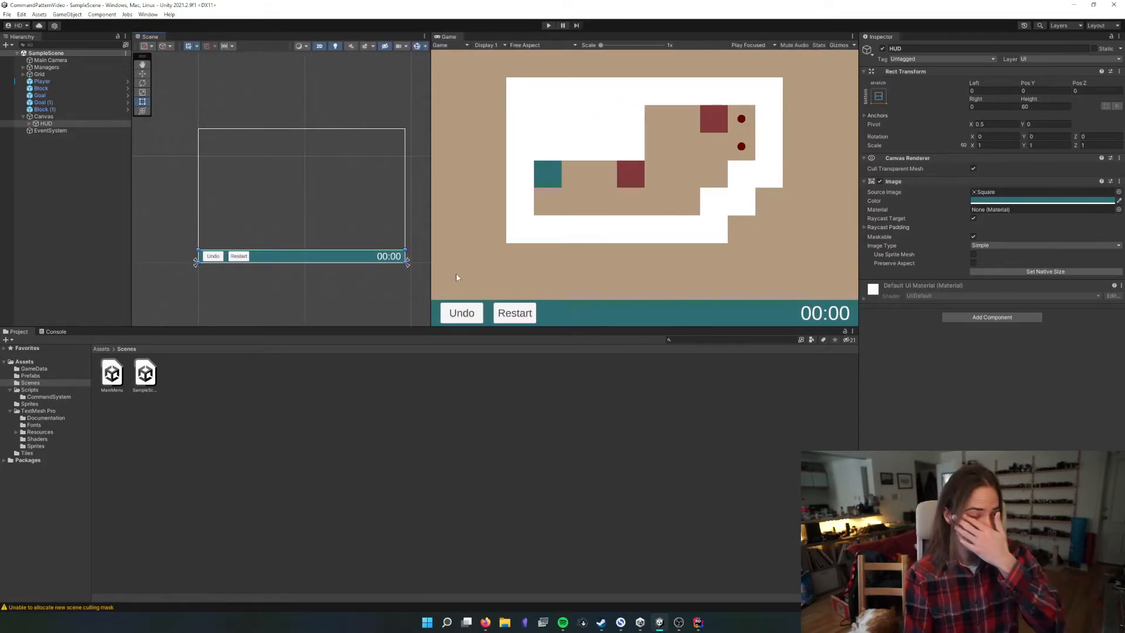
drag(487, 328, 476, 430)
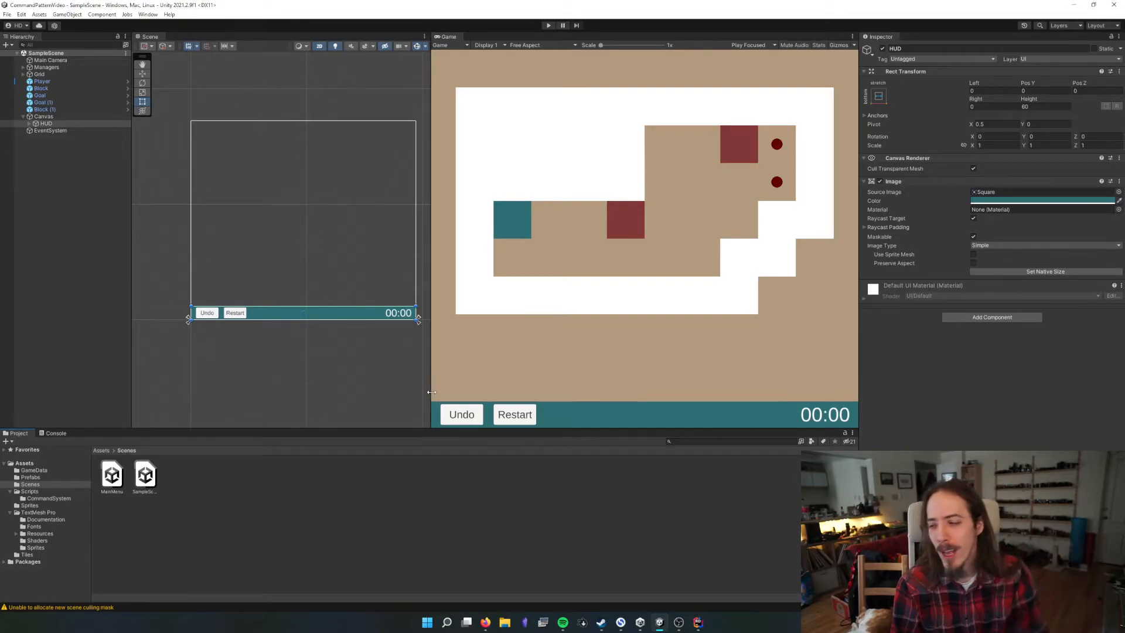
Try the Constant Physical Size UI scale mode in the Canvas's Canvas Scaler and undo the change
click(47, 117)
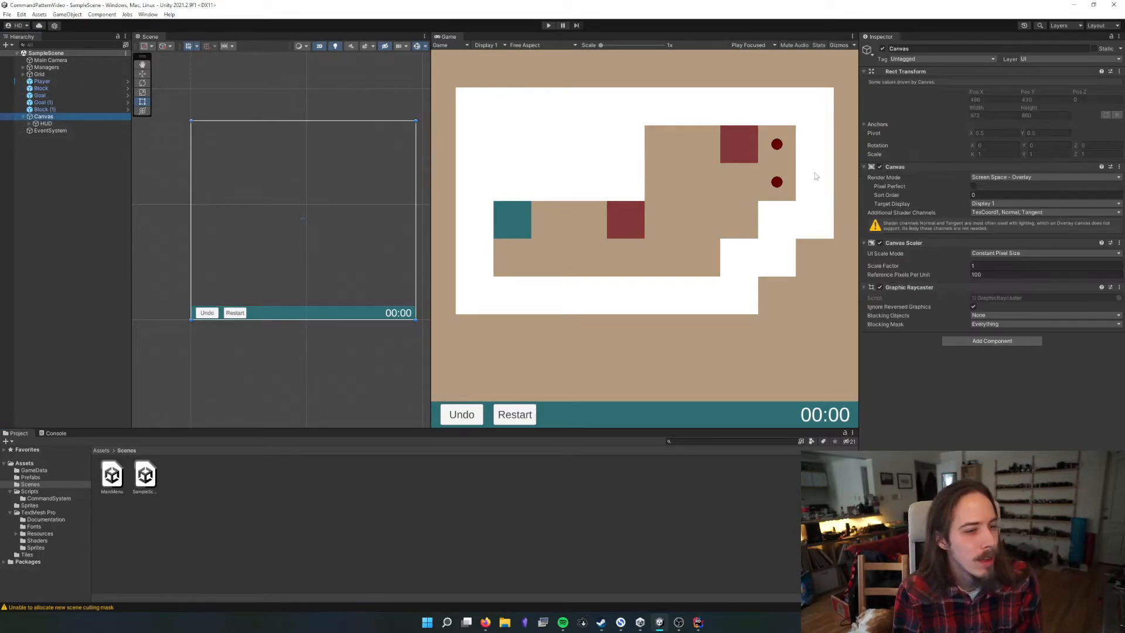
click(1002, 255)
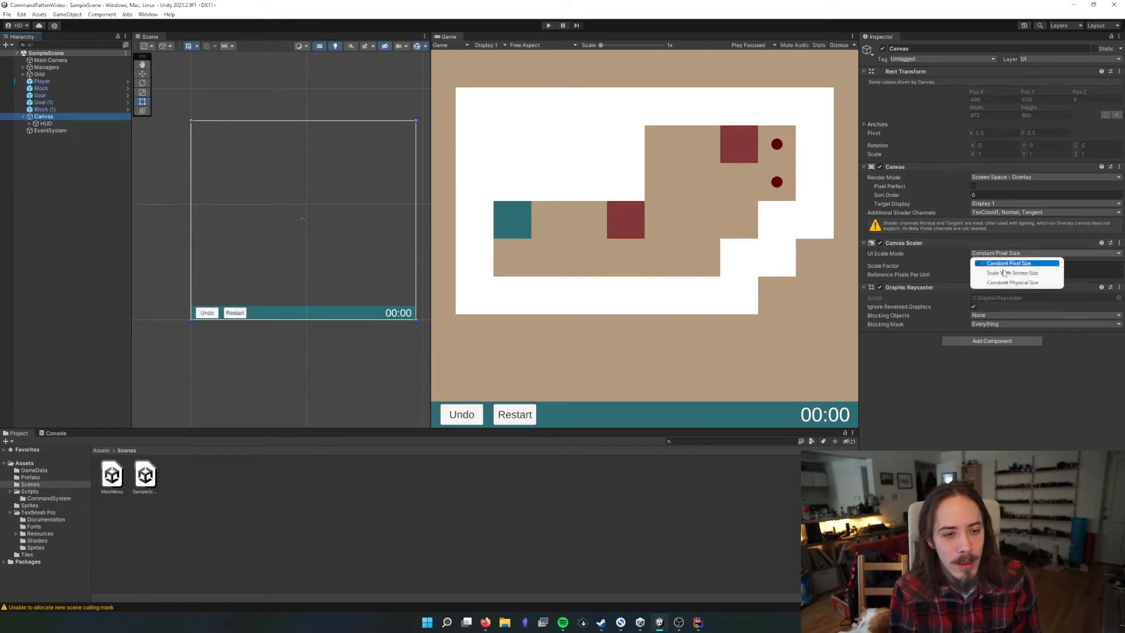
click(1019, 284)
key(ctrl+z)
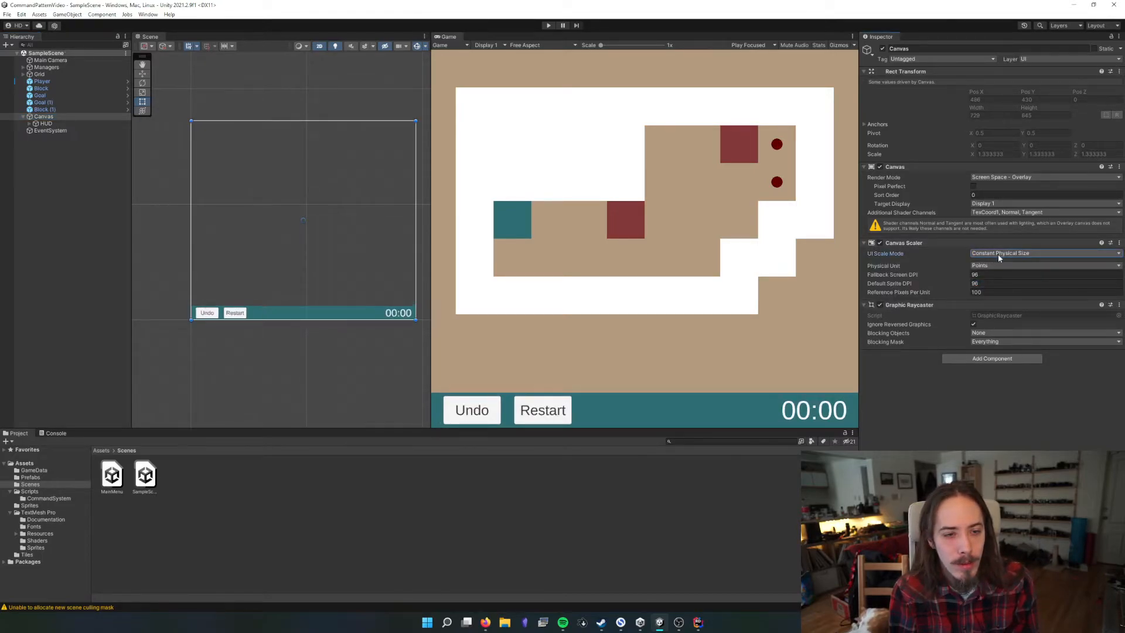
Undo the Canvas's UI scale mode change to Constant Physical Size and select the HUD
key(ctrl+z)
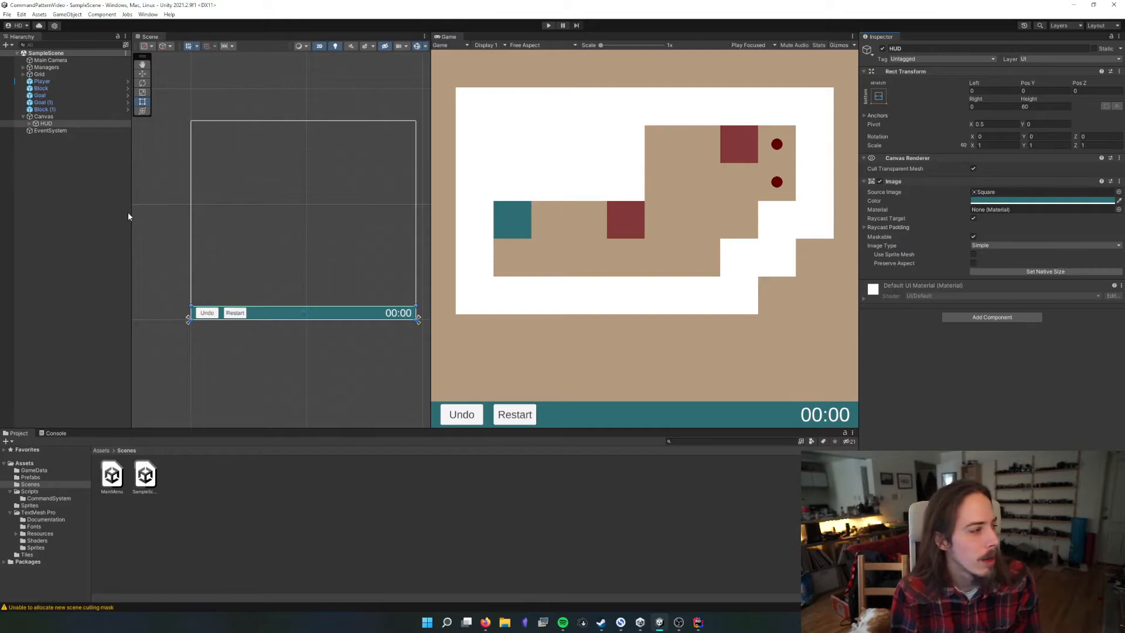
click(56, 124)
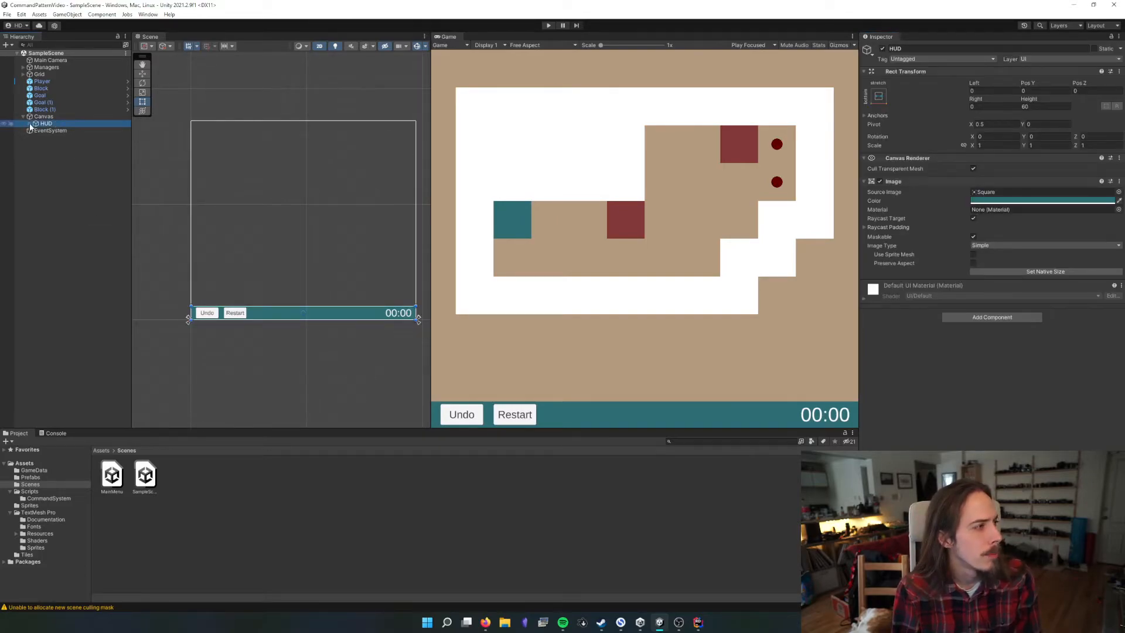
Examine the Undo Button's pivot, anchor preset and top offset, and check the HUD object's Rect Transform
click(30, 124)
click(60, 137)
click(996, 124)
text(0)
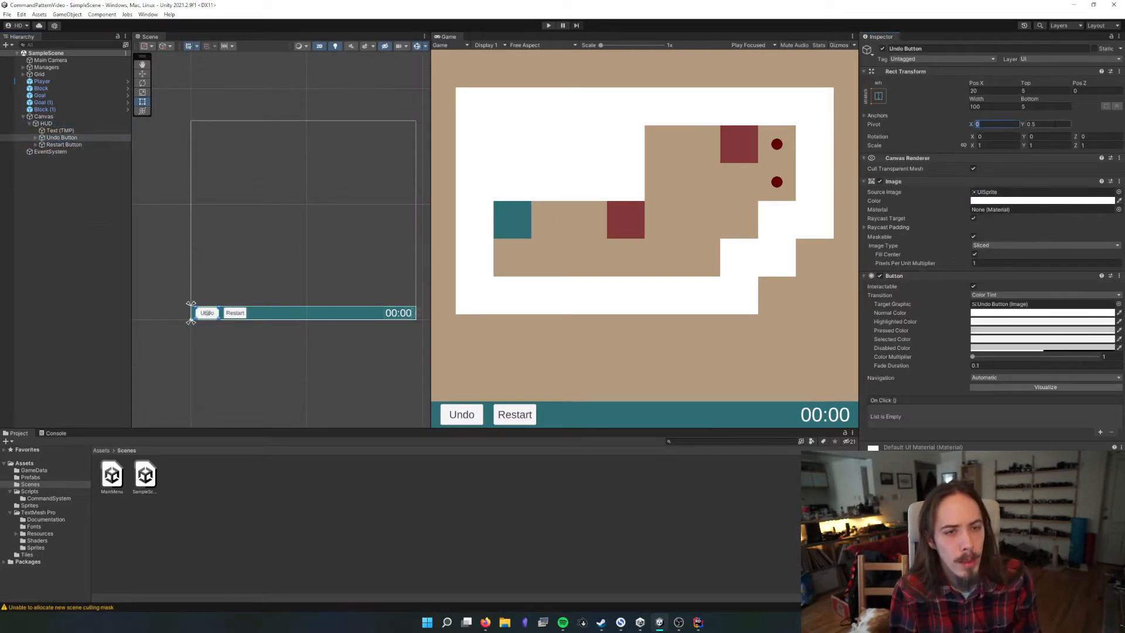
key(Tab)
click(882, 95)
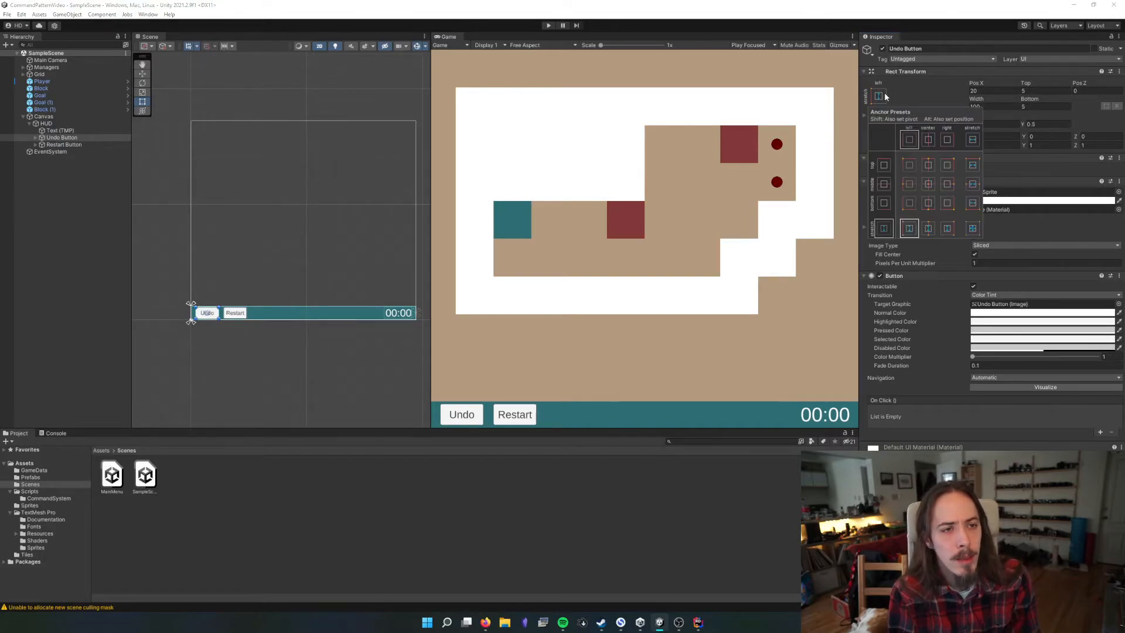
click(1017, 216)
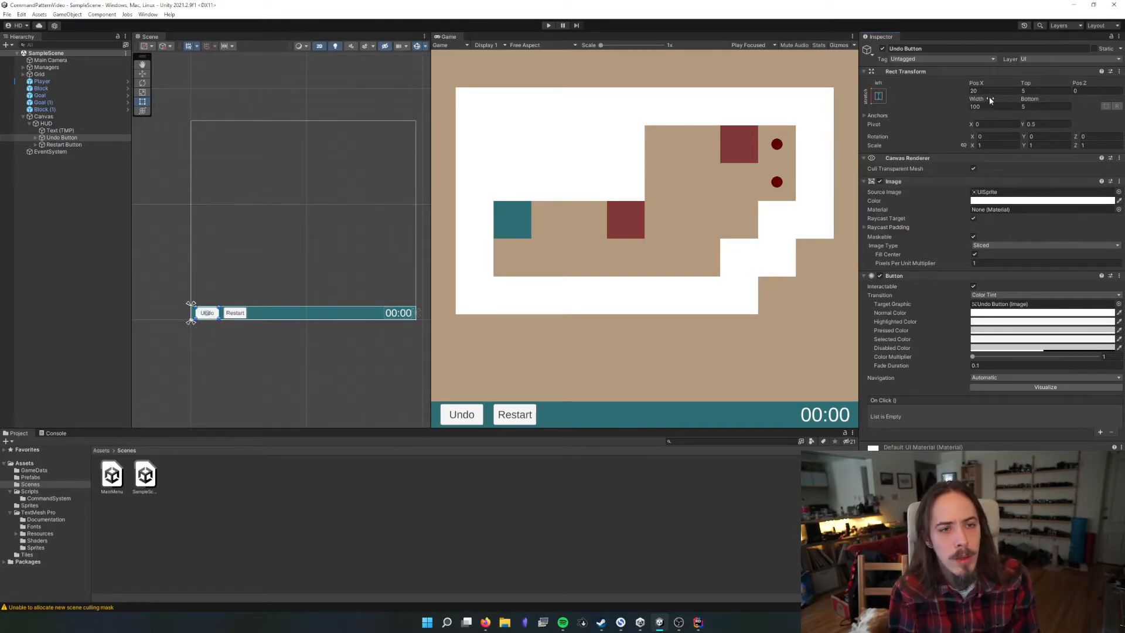
click(1042, 93)
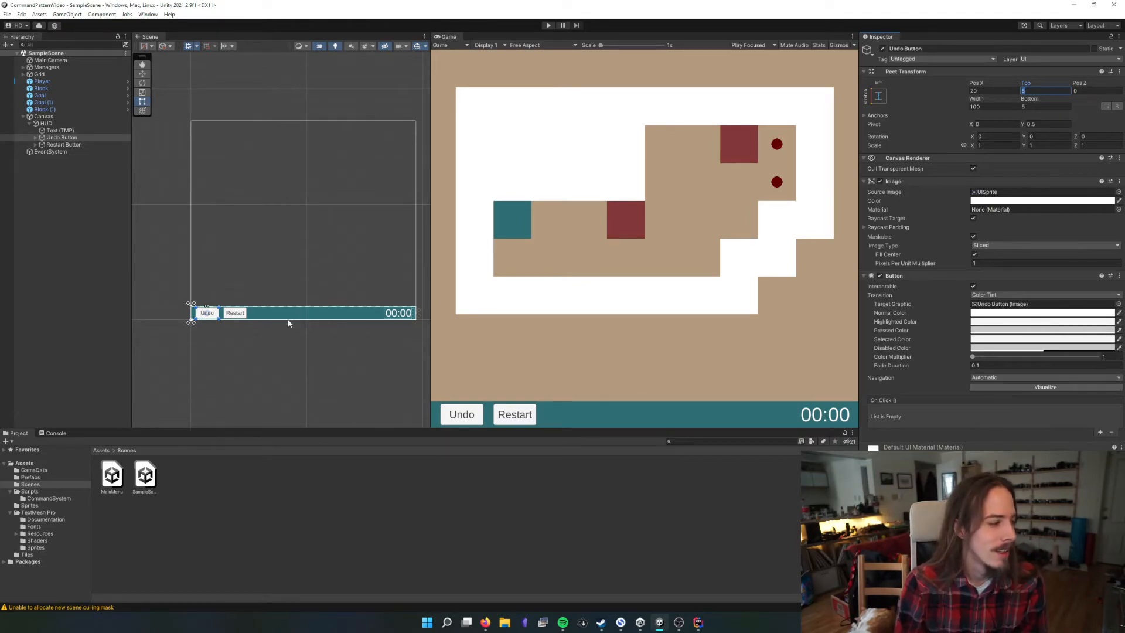
click(34, 124)
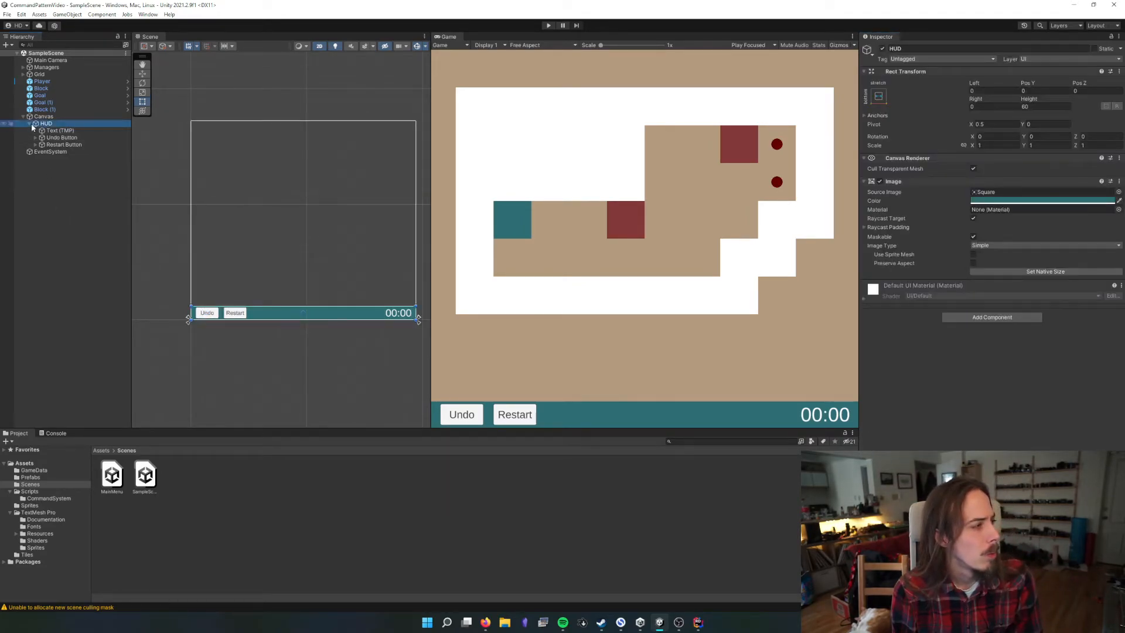
click(31, 125)
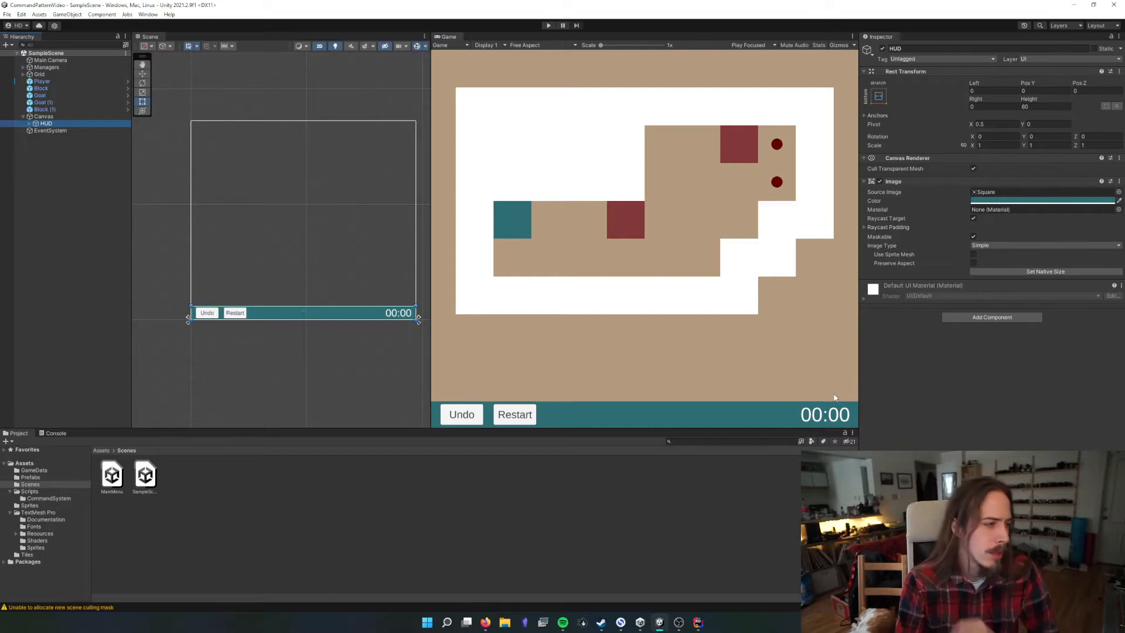
Look over the HUD timer text's TextMeshPro settings and collapse that component
click(30, 124)
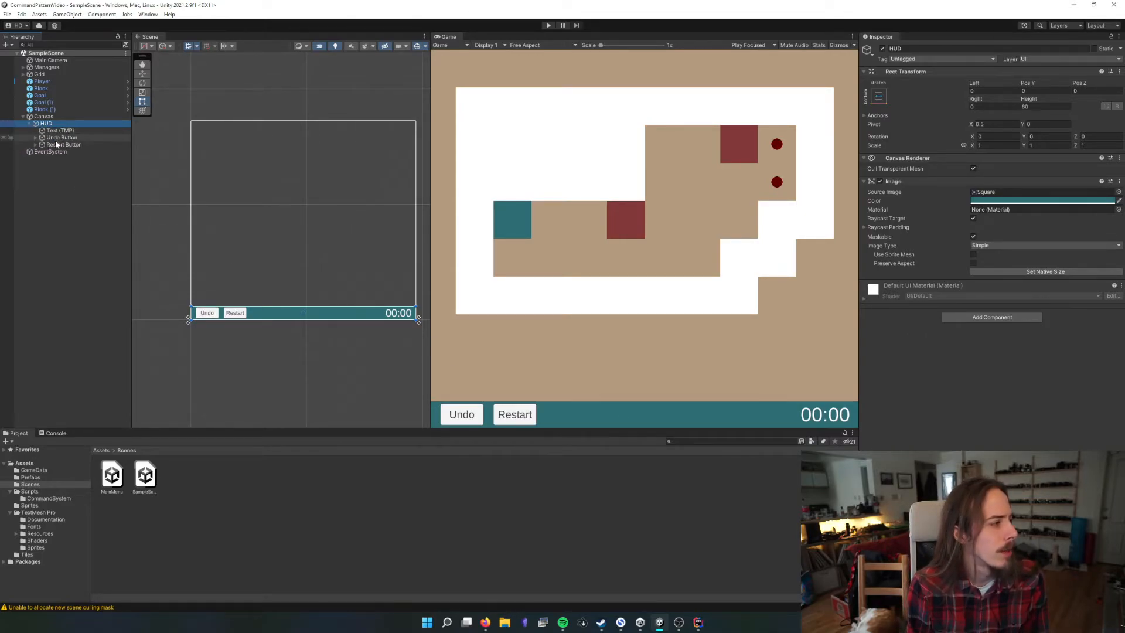
click(58, 130)
scroll(902, 334, down, 3)
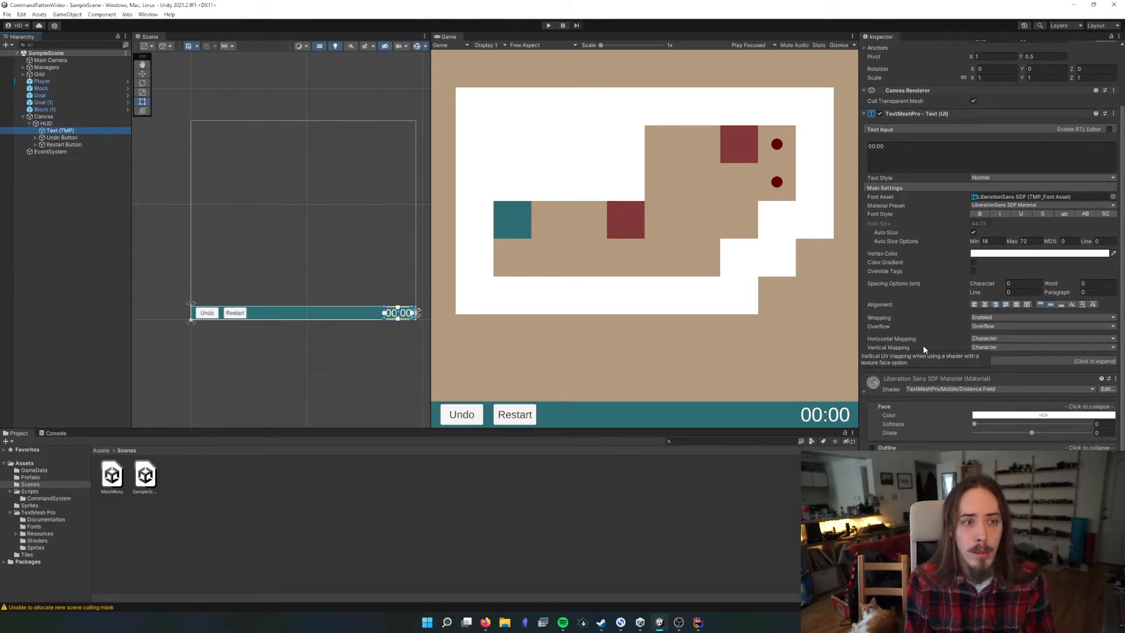
click(897, 113)
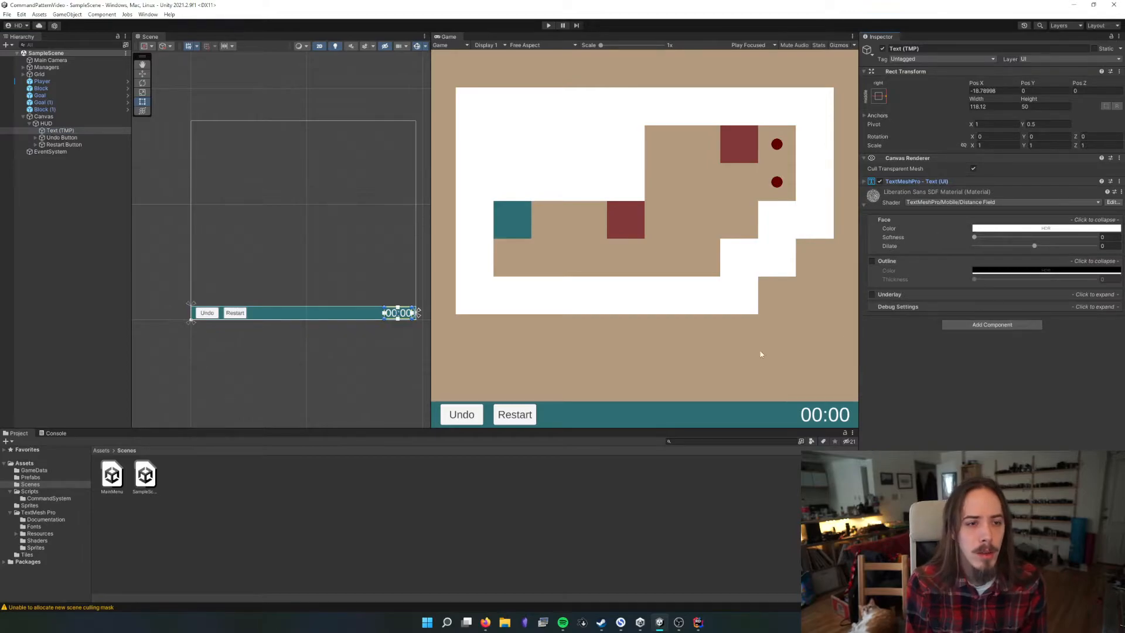
Create a folder named UI inside the Scripts folder
click(107, 450)
double_click(214, 474)
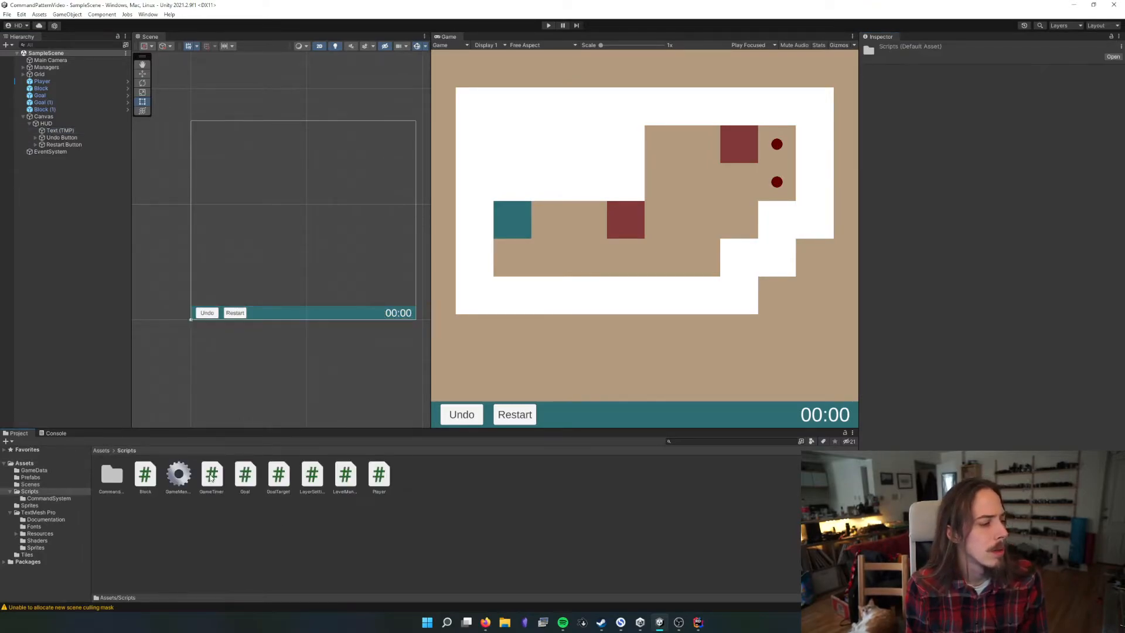
right_click(440, 491)
mouse_move(471, 257)
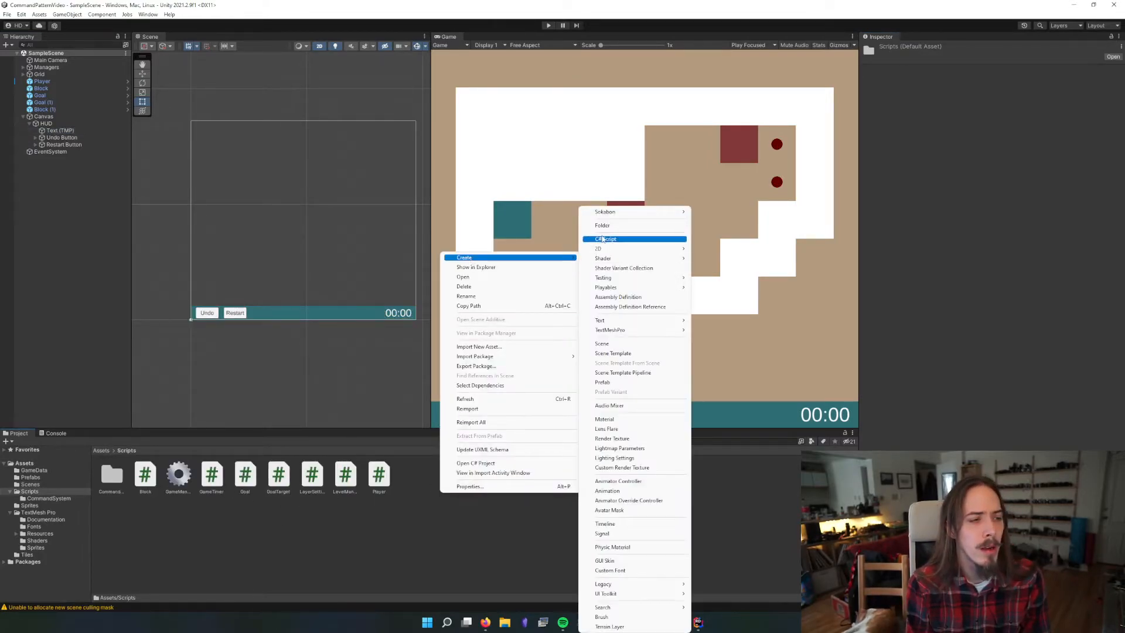
click(604, 230)
text(UI)
key(Return)
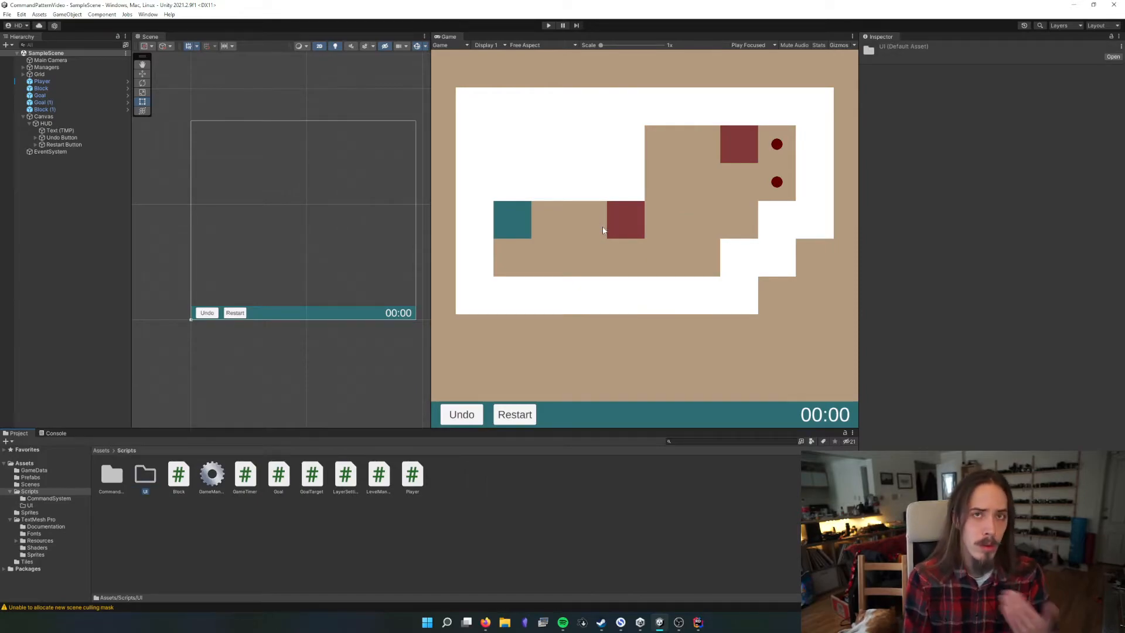
Create a C# script named UITimerText in the new UI folder
double_click(145, 476)
right_click(143, 472)
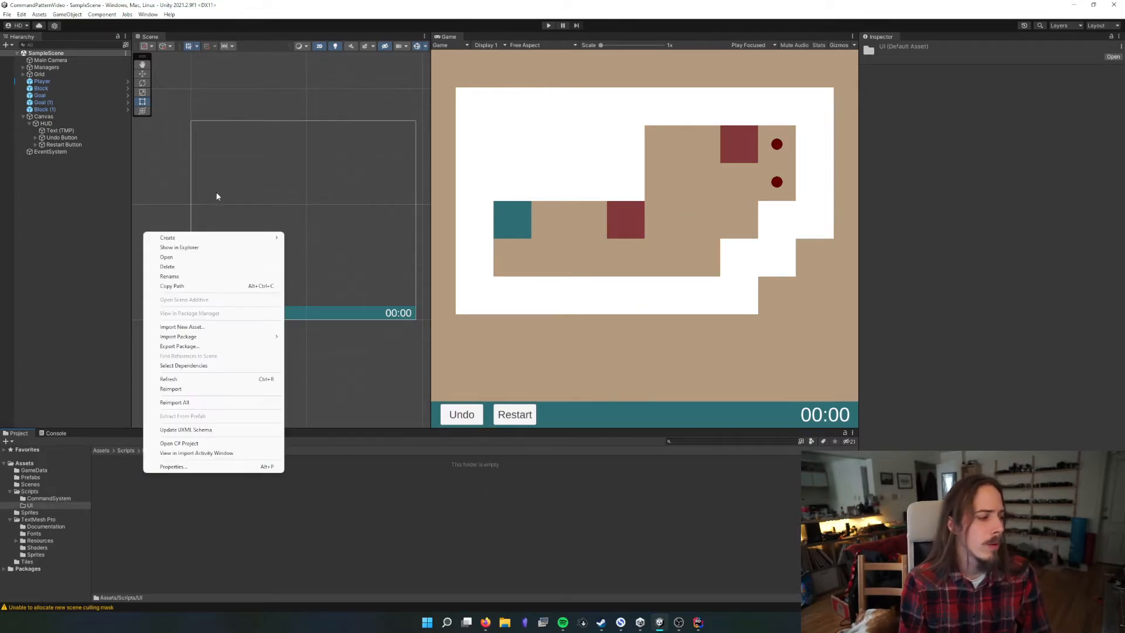
mouse_move(200, 237)
click(310, 239)
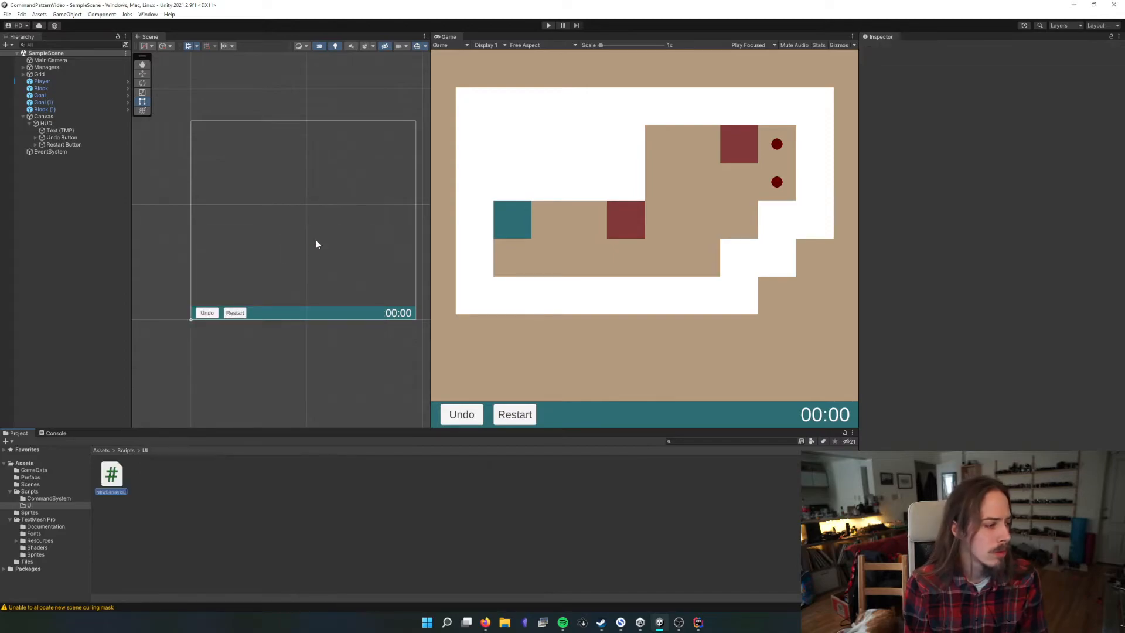
text(UITimerText)
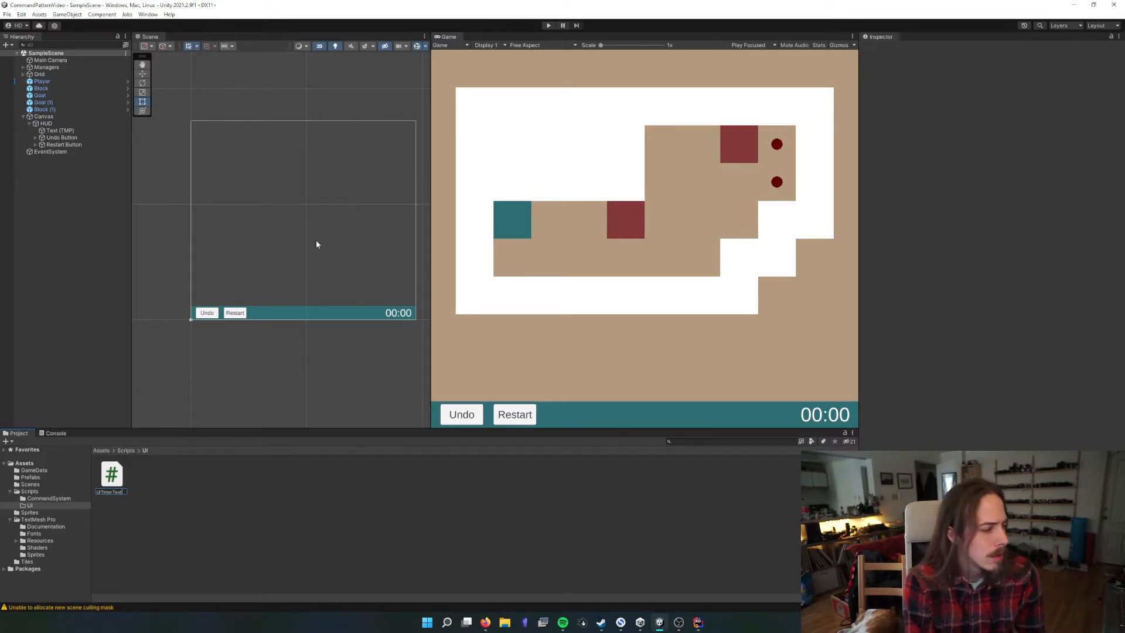
key(Return)
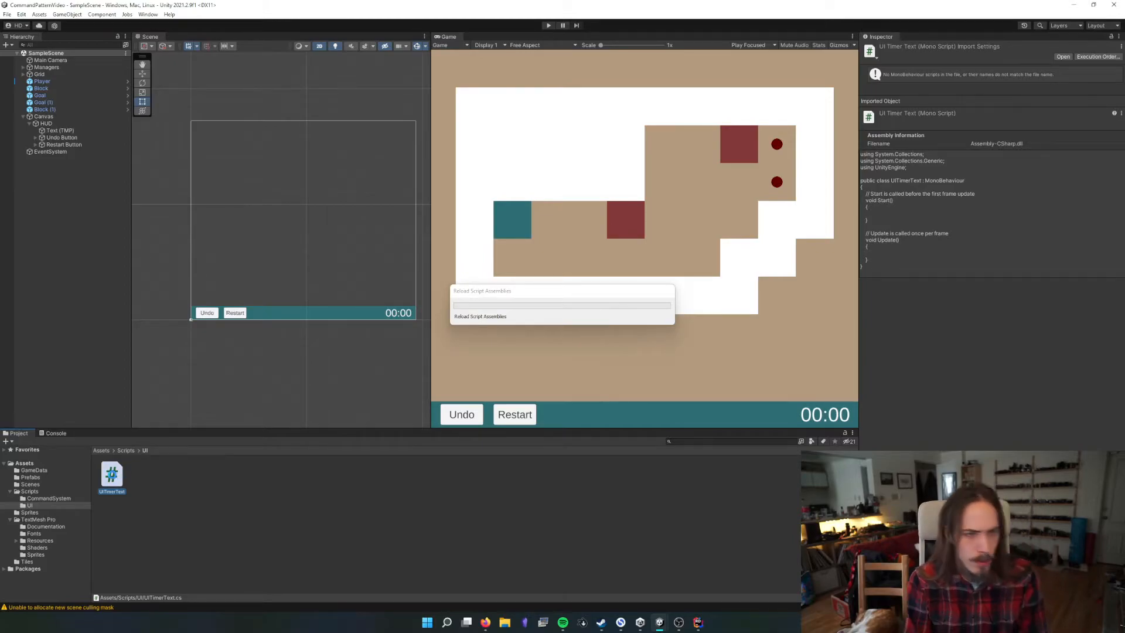
Open the UITimerText script in the code editor and remove its Start and Update methods along with their comments
double_click(111, 475)
ctrl+scroll(505, 343, up, 8)
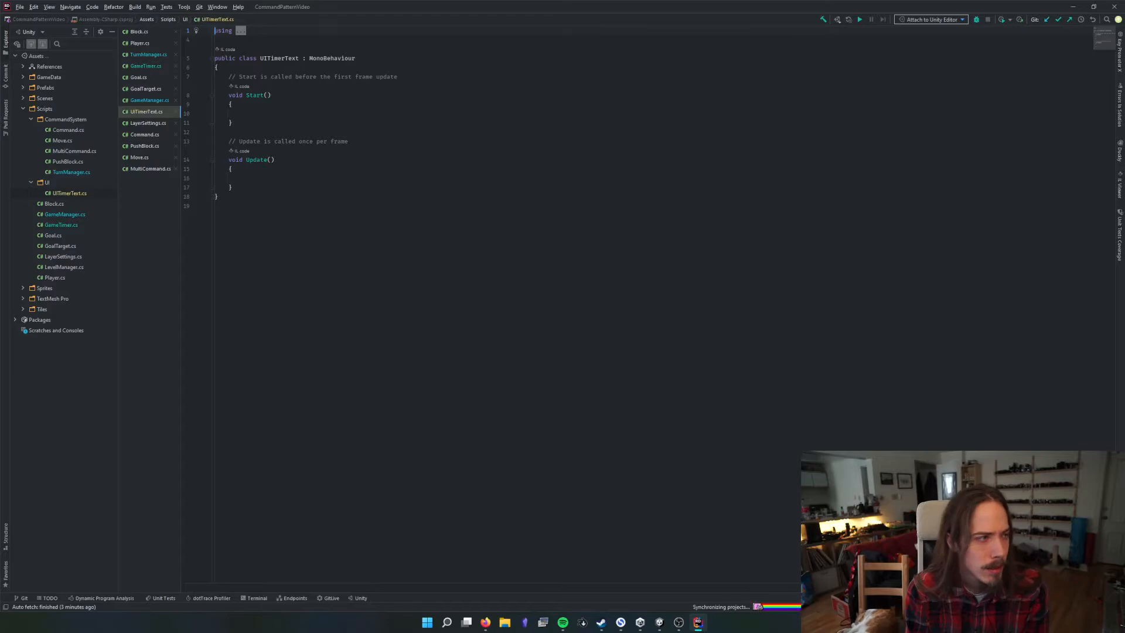
ctrl+scroll(505, 343, down, 3)
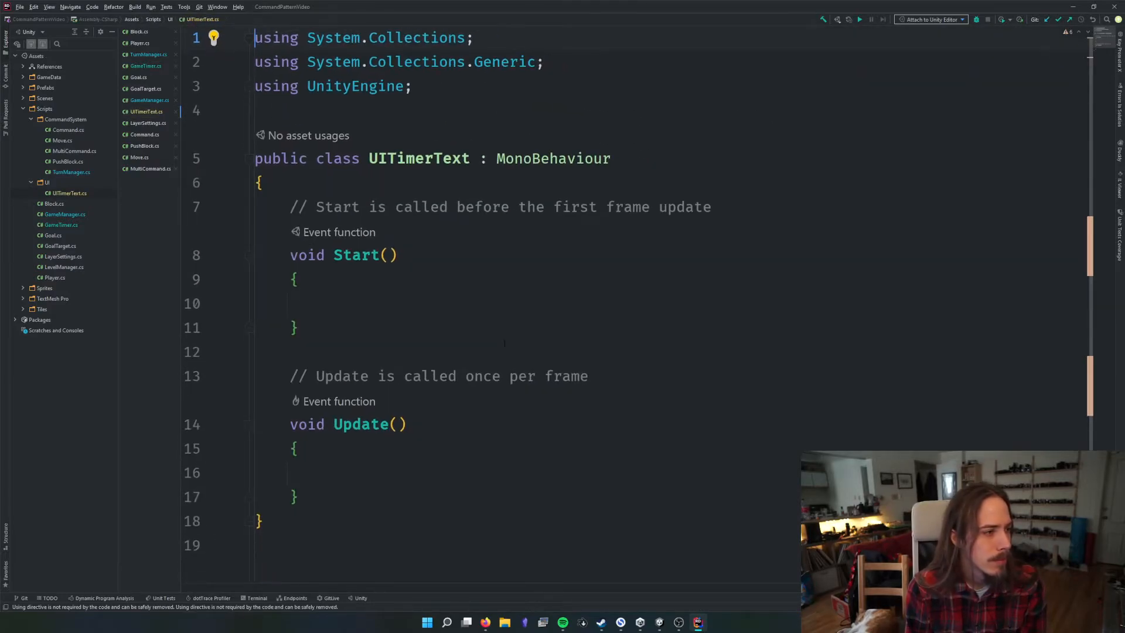
drag(290, 207, 404, 489)
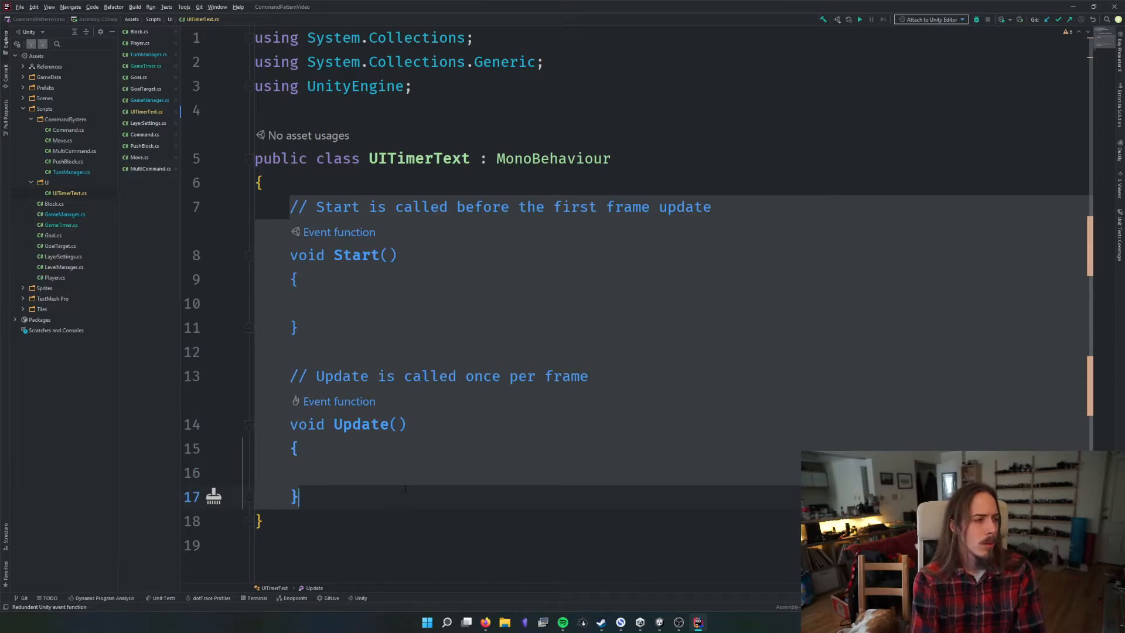
key(BackSpace)
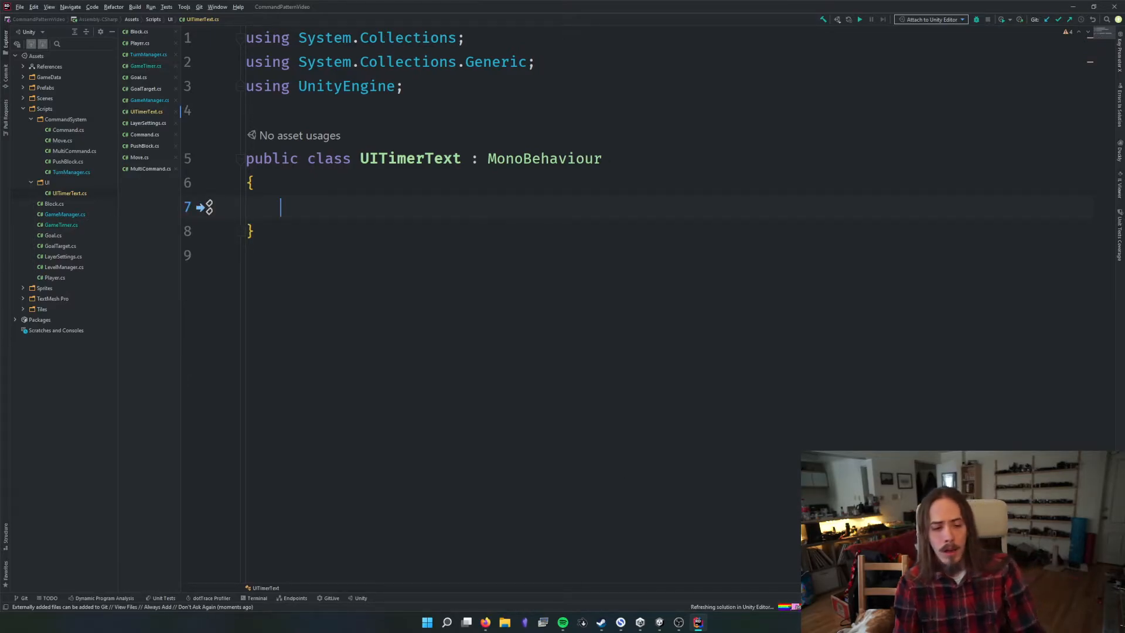
Switch to Unity and rename the HUD's Text (TMP) object as Timer Text
click(661, 623)
click(611, 577)
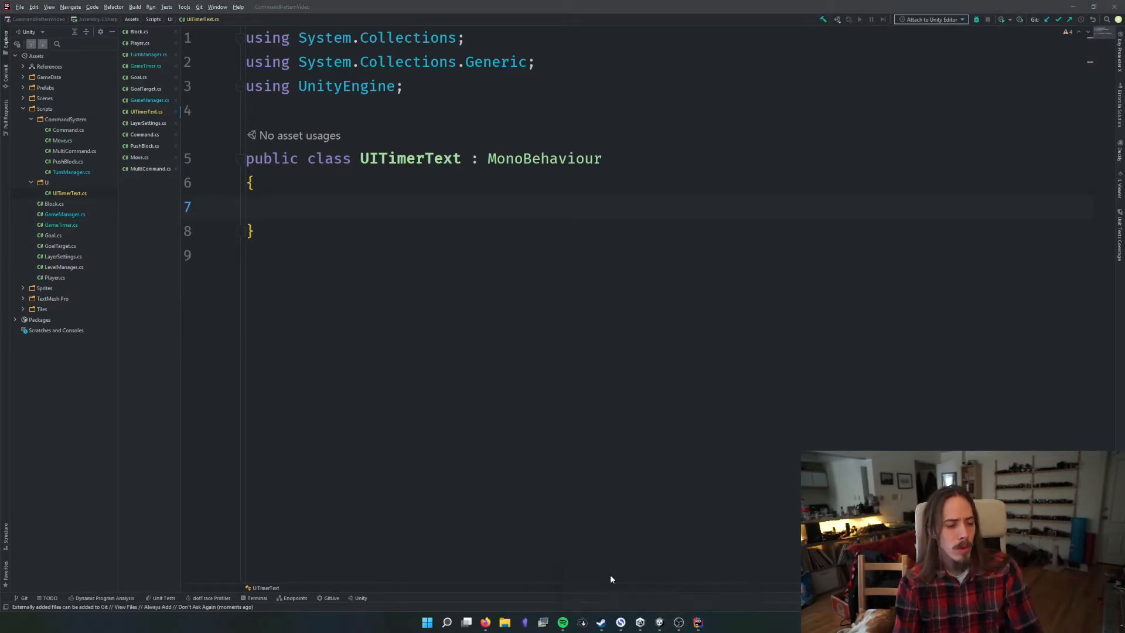
click(633, 586)
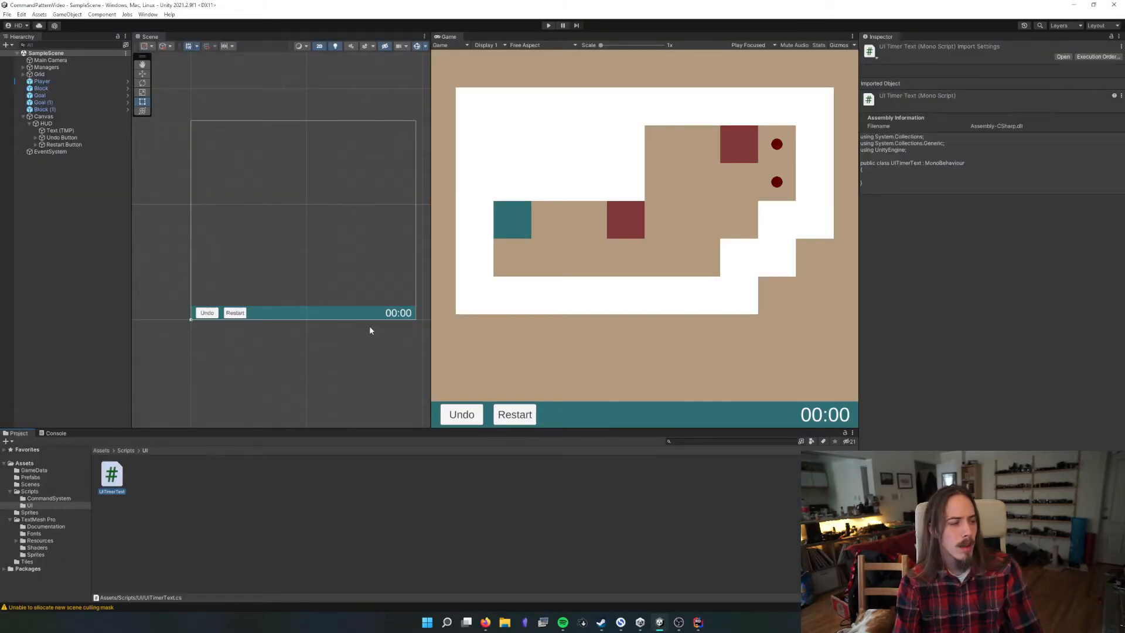
click(59, 131)
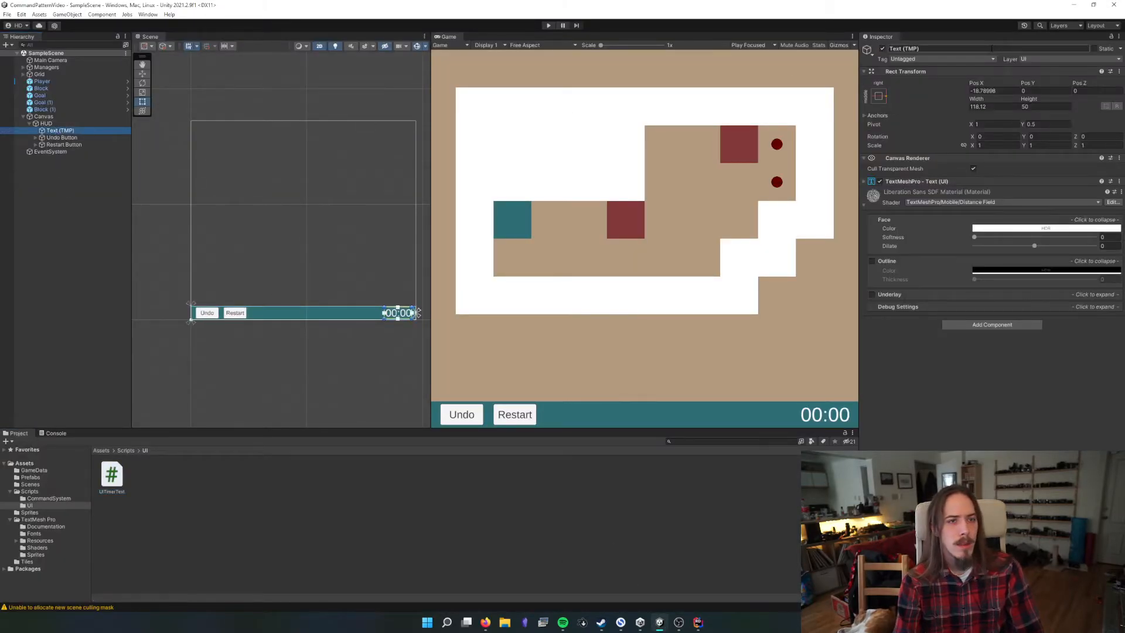
click(991, 48)
text(T)
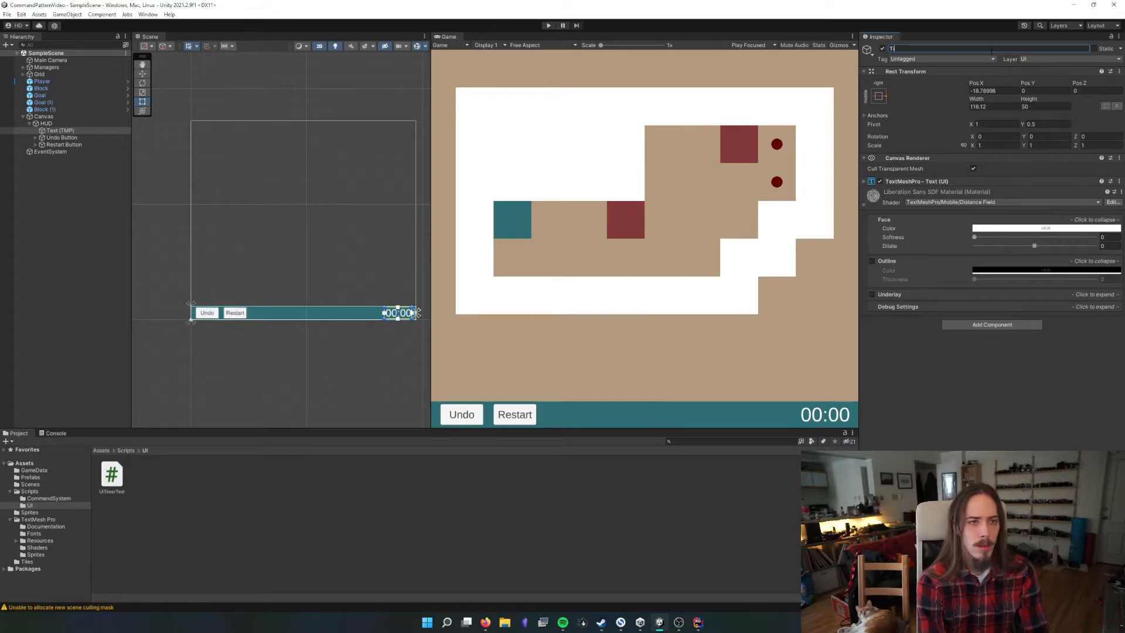
text(imer Text)
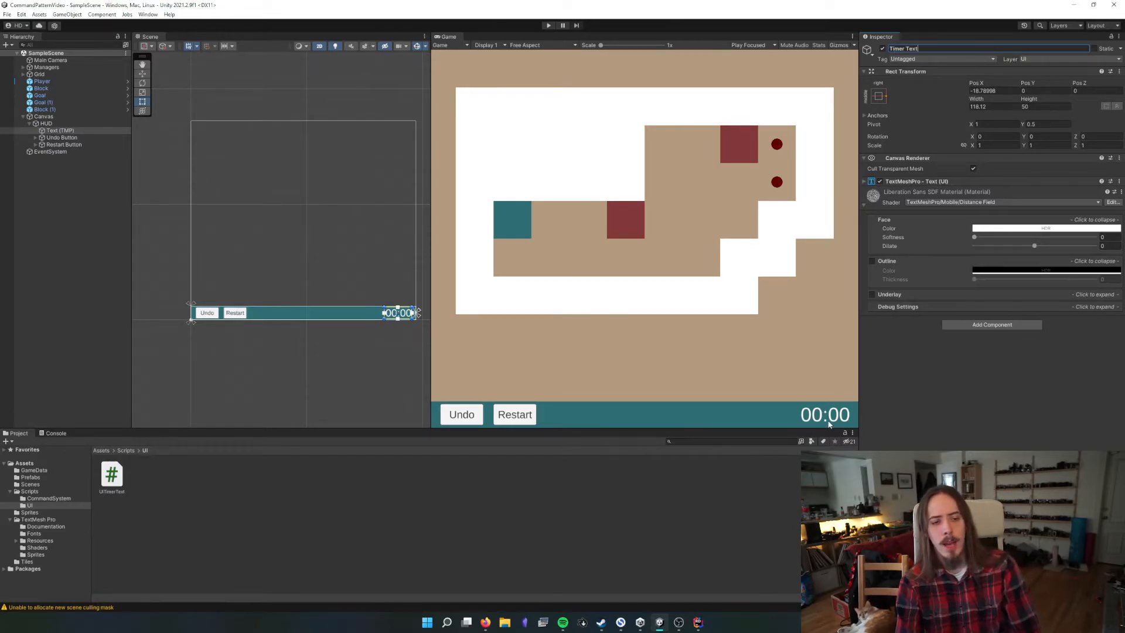
key(Return)
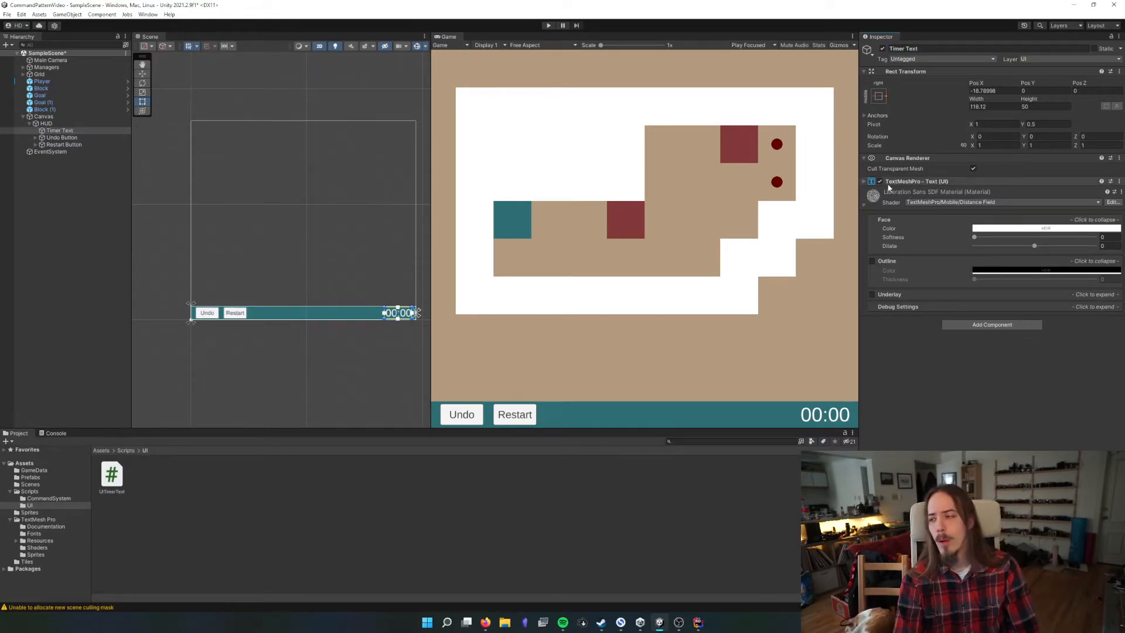
Add the UI Timer Text script component to the Timer Text object and collapse the font material's settings
click(994, 326)
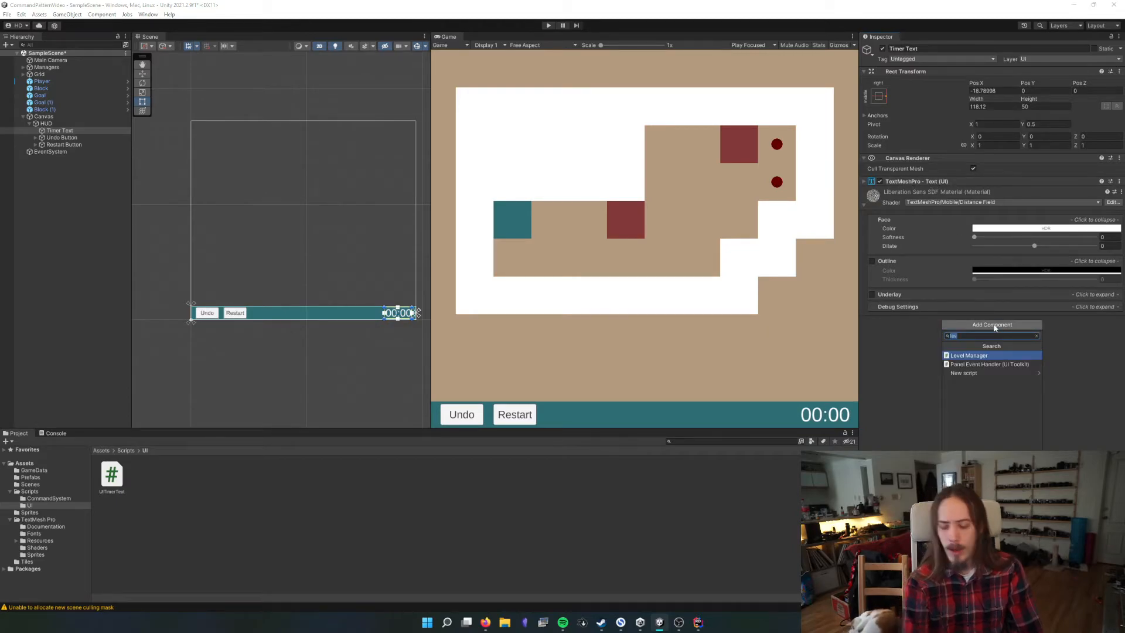
text(uiti)
key(Return)
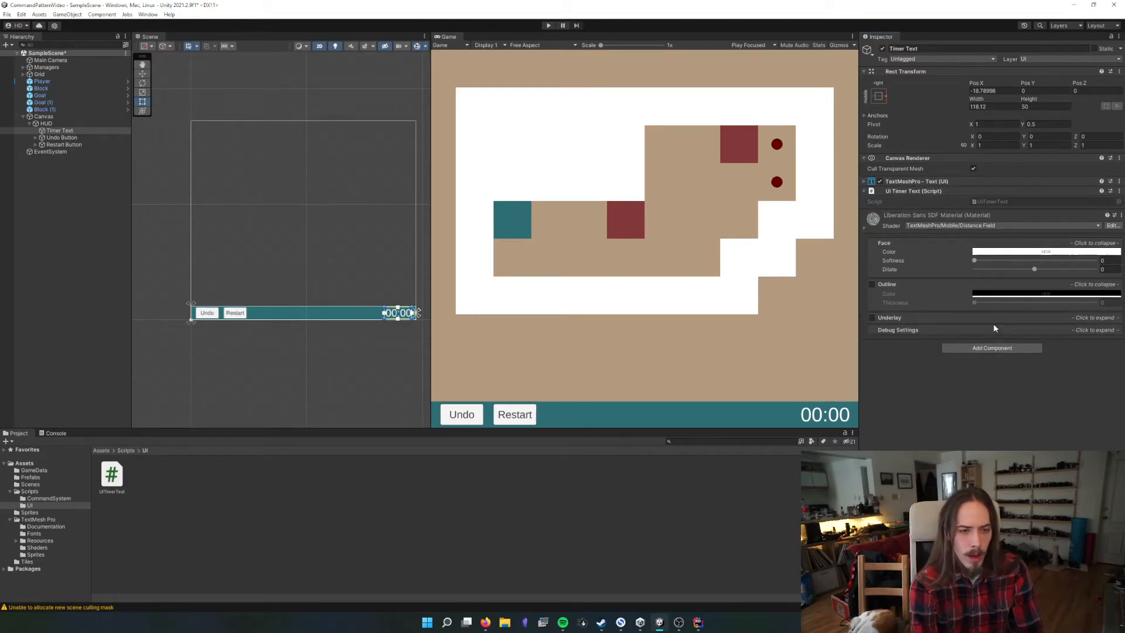
click(903, 193)
click(863, 215)
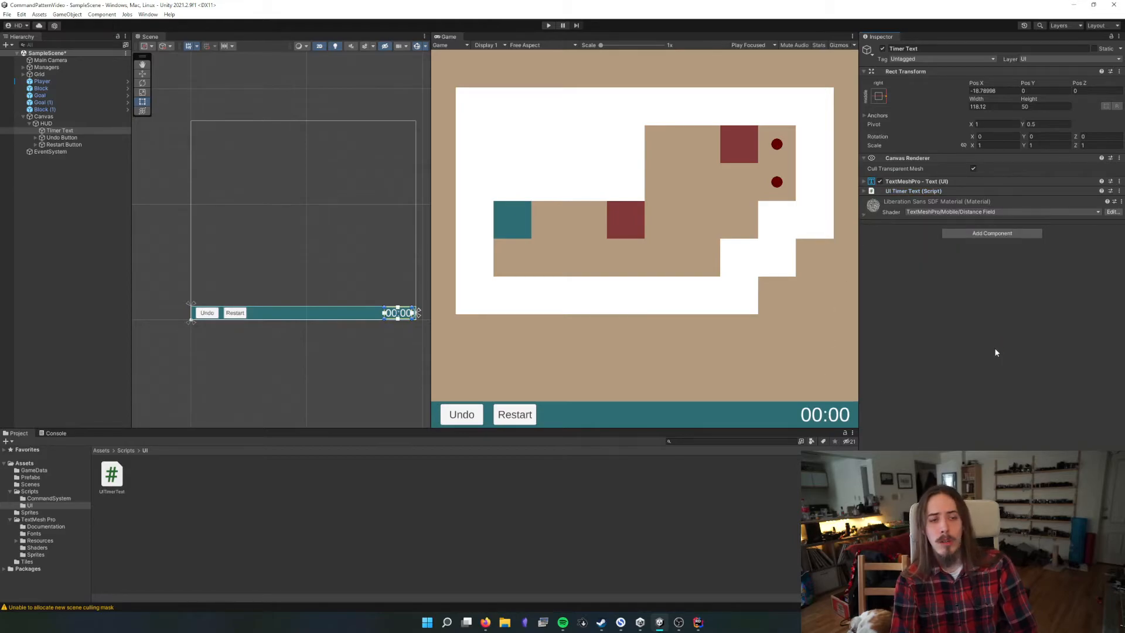
click(882, 192)
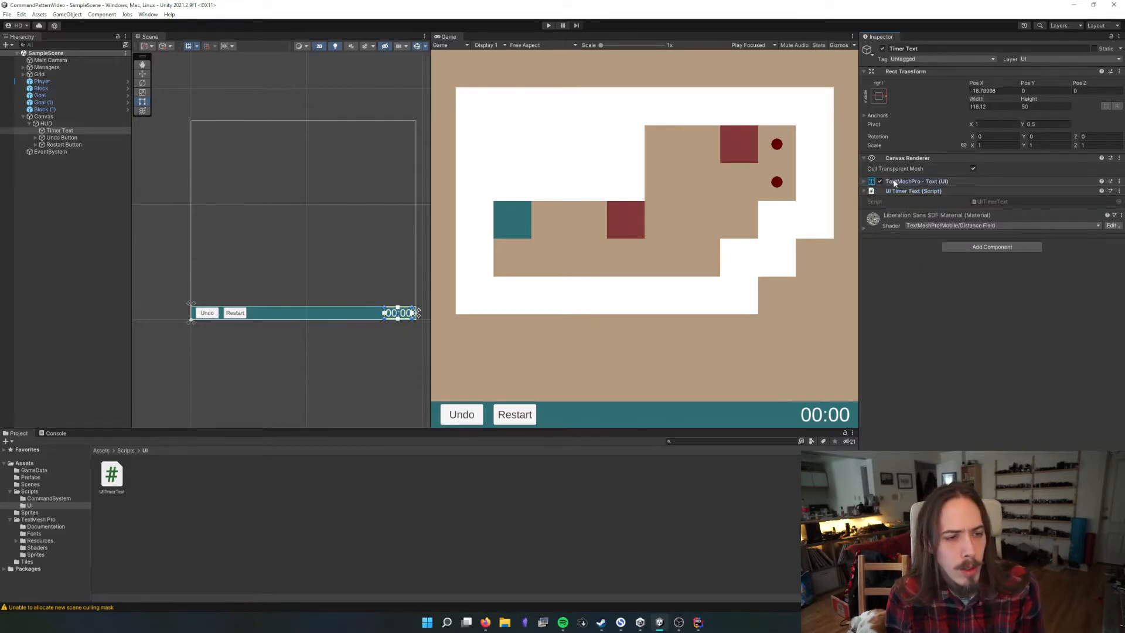
click(913, 182)
click(915, 183)
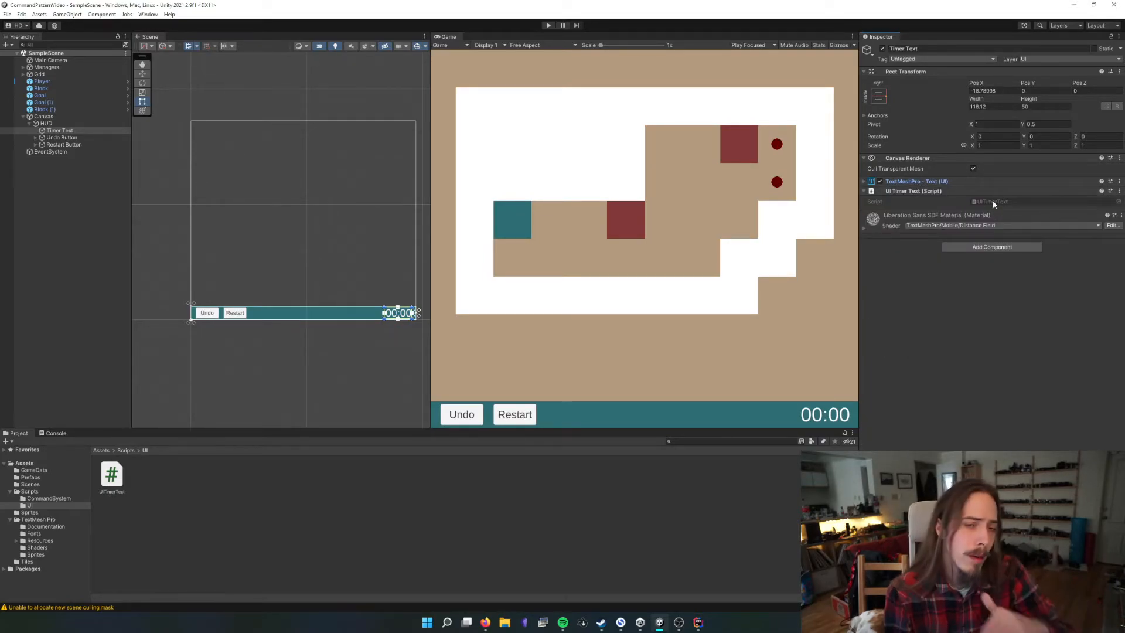
Switch to the code editor and start a Text field in the UITimerText class, importing the UnityEngine.UI namespace
click(697, 623)
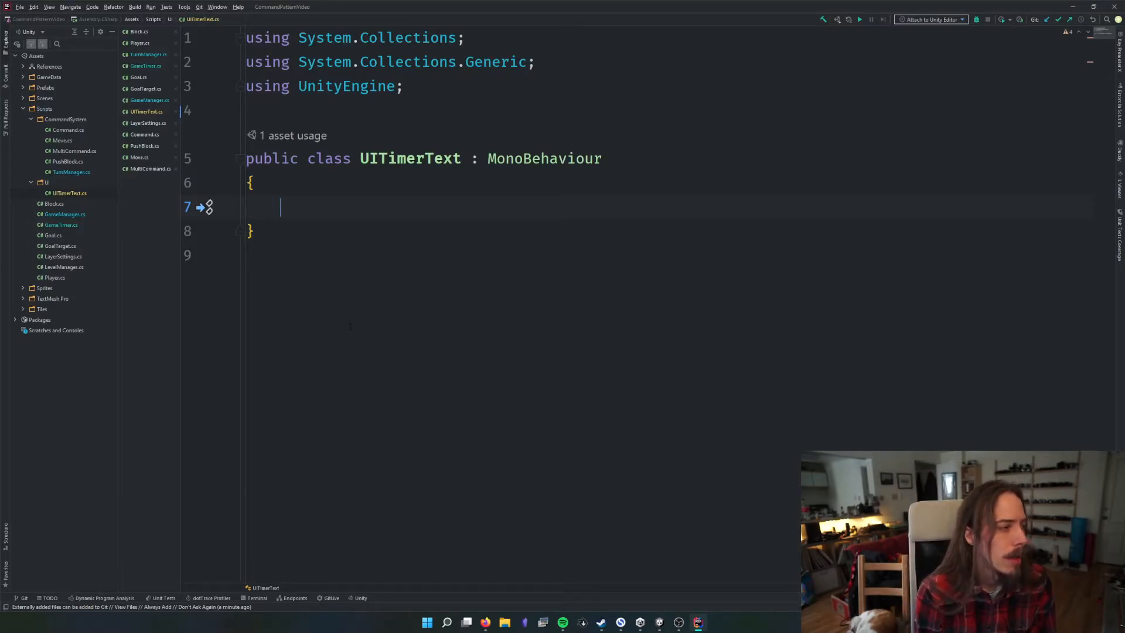
text(Text)
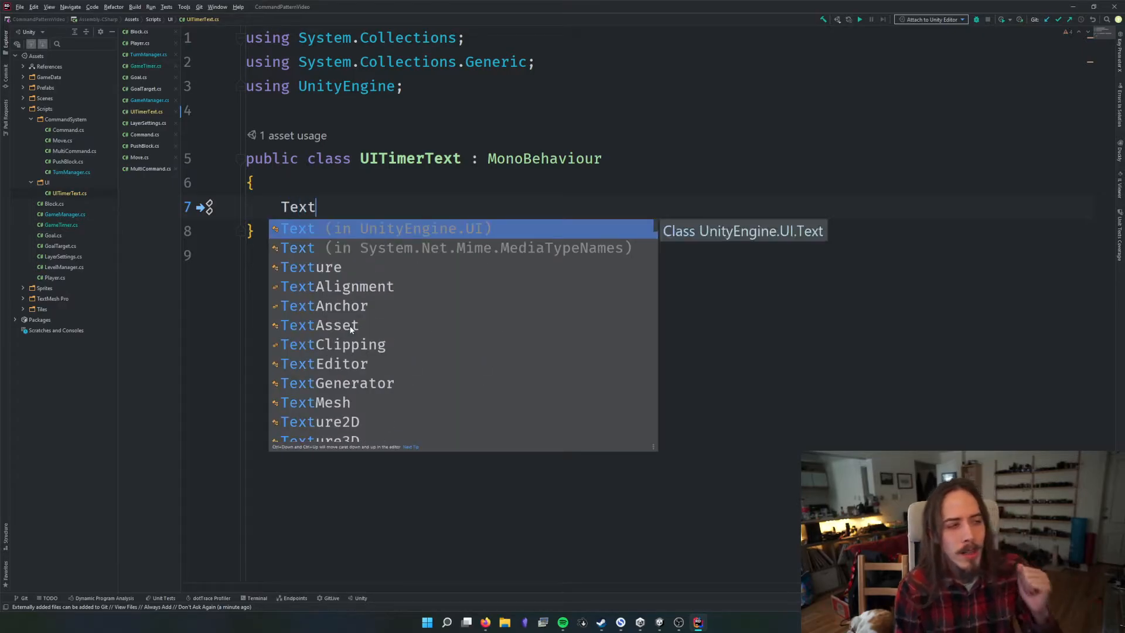
key(Return)
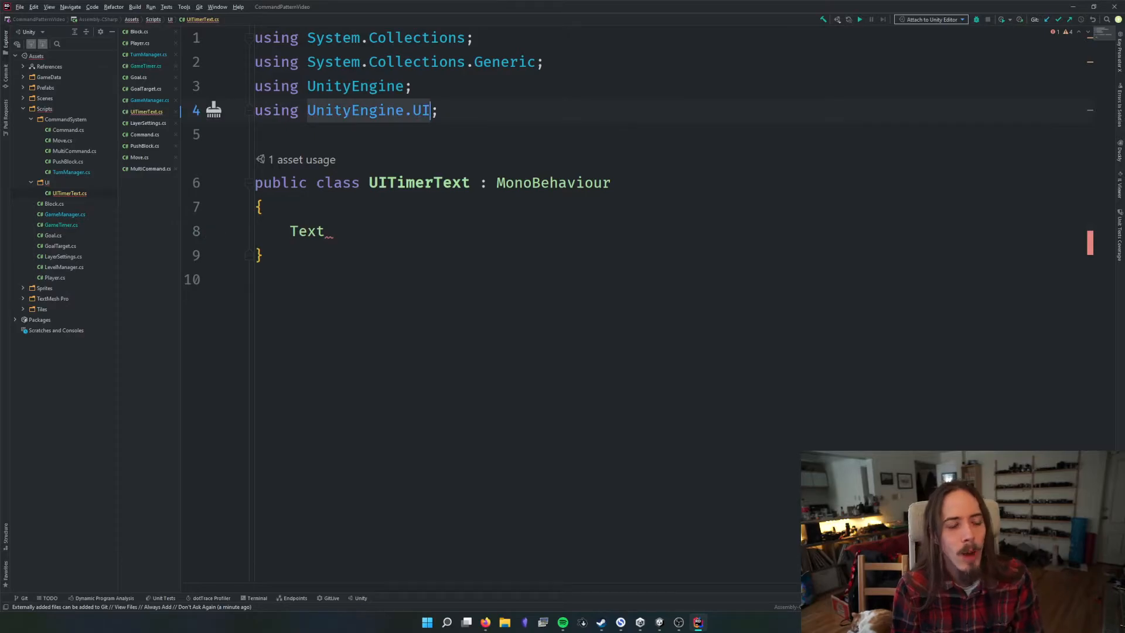
Switch to Unity and try to add a legacy Text component to the Timer Text object
key(alt+Tab)
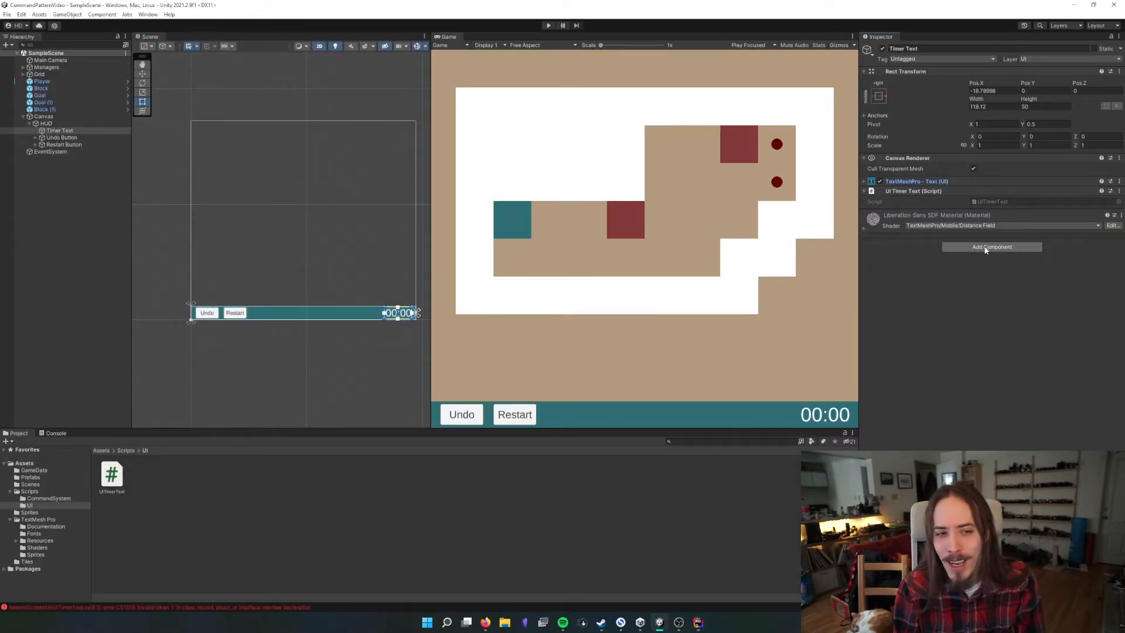
click(984, 247)
text(text)
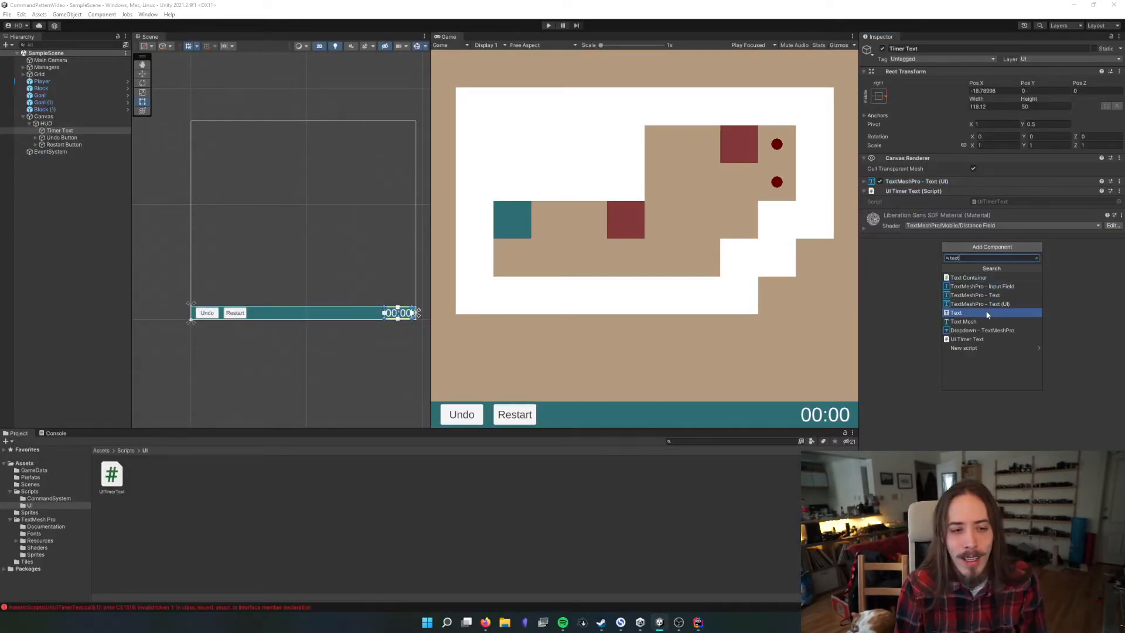
click(988, 314)
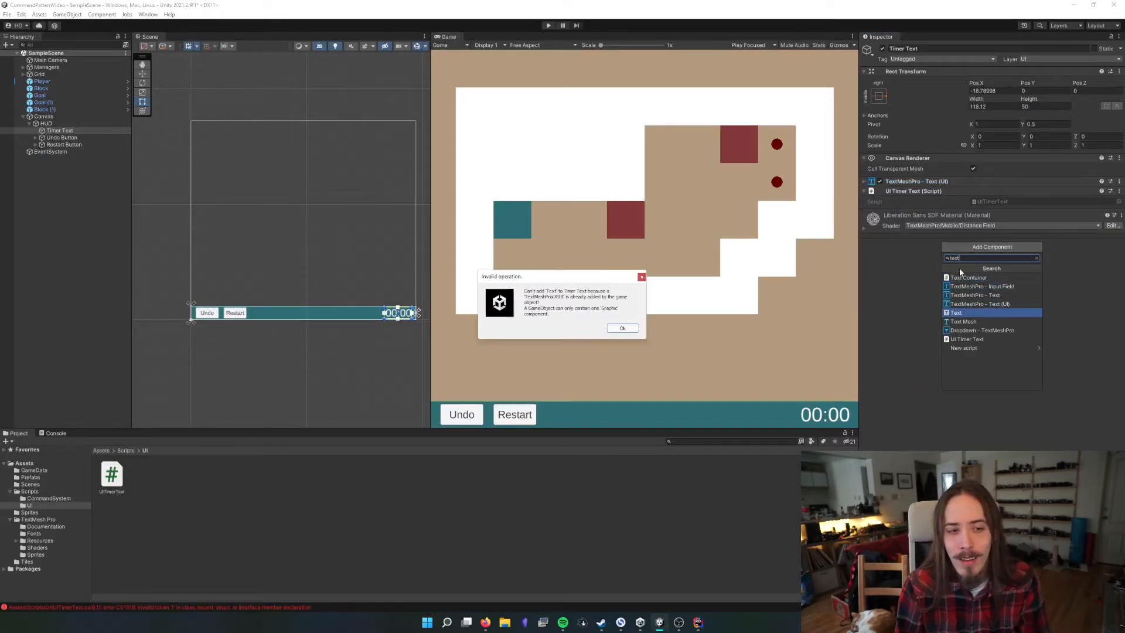
click(642, 277)
Return to the code editor and remove the UnityEngine.UI using directive and the unfinished Text declaration from UITimerText
key(alt+Tab)
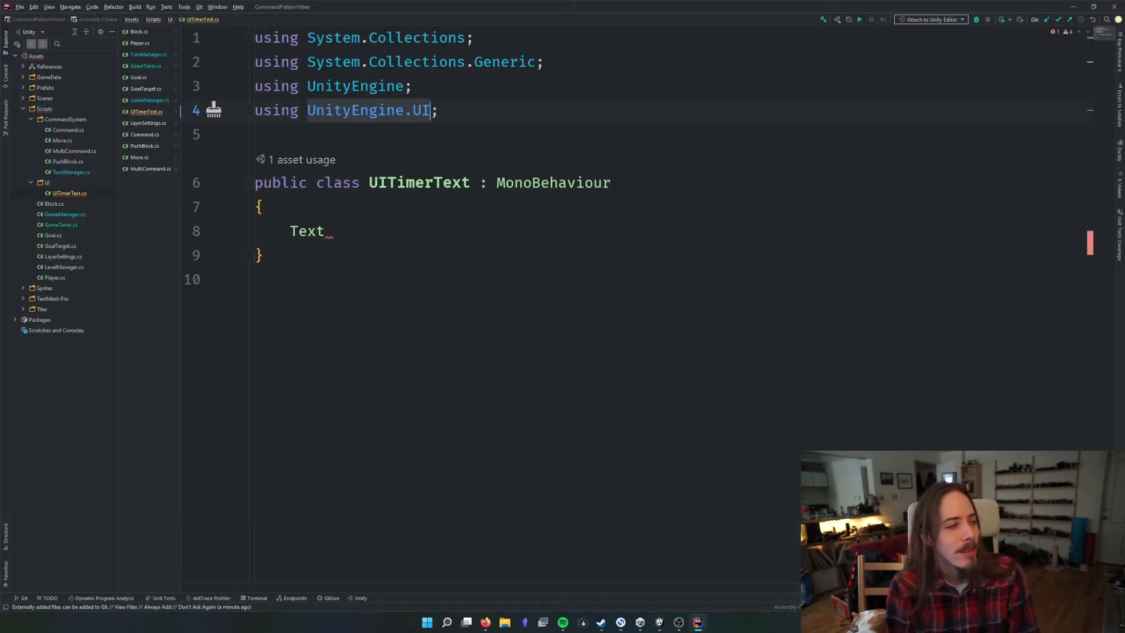
triple_click(406, 118)
key(Delete)
click(409, 212)
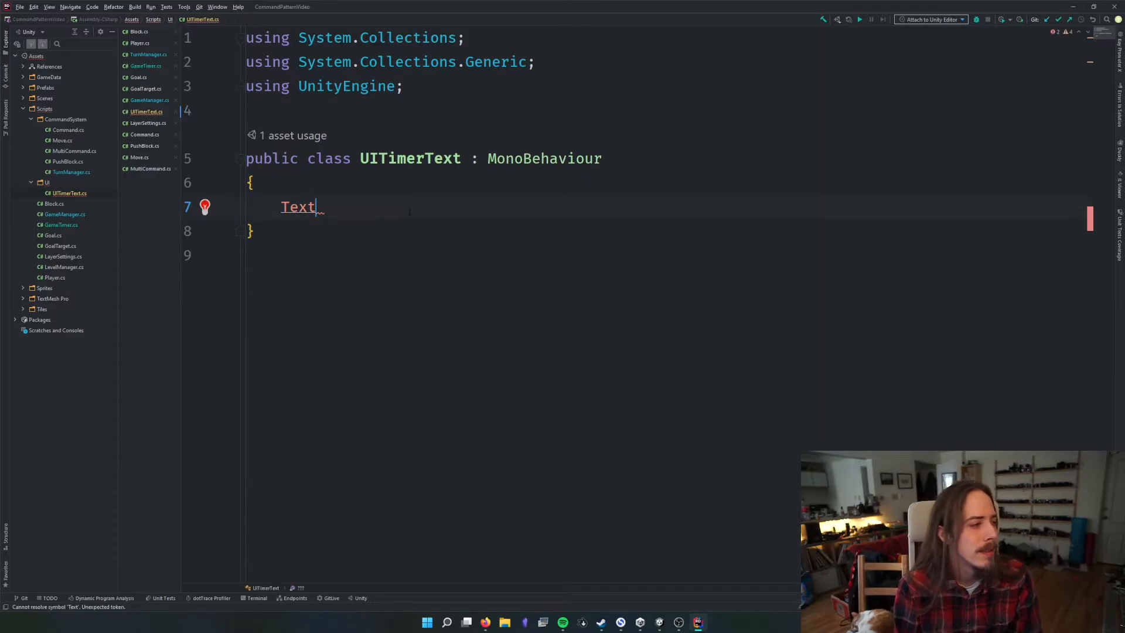
key(BackSpace)
key(BackSpace)
key(BackSpace)
key(BackSpace)
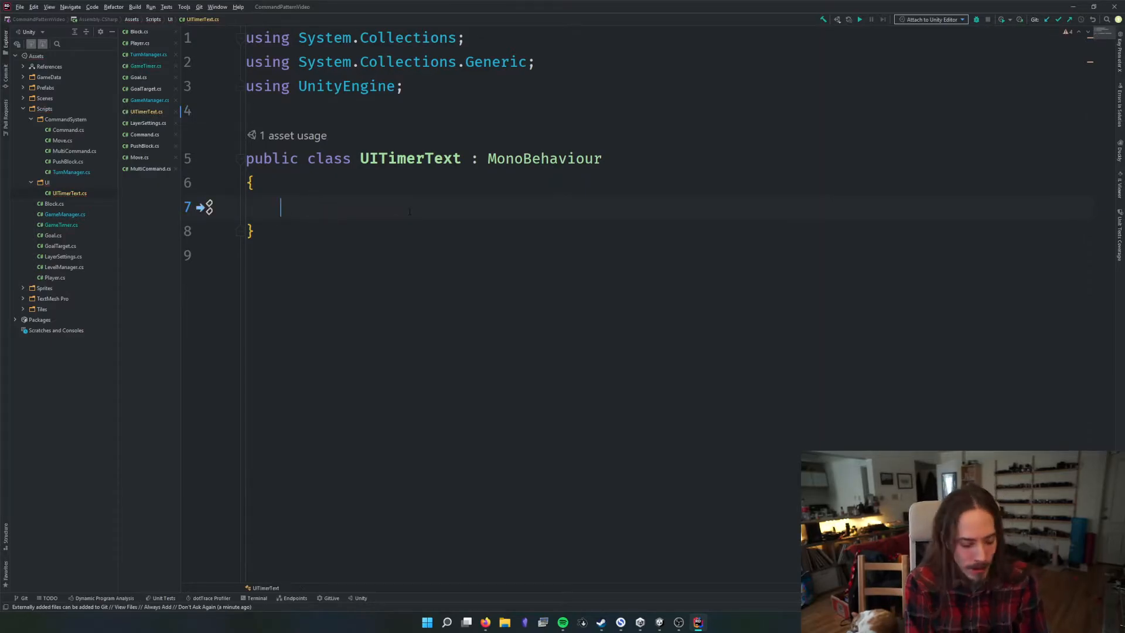
Declare a private TextMeshPro field named text in UITimerText, with the trailing comment "not correct"
text(TextMeshP)
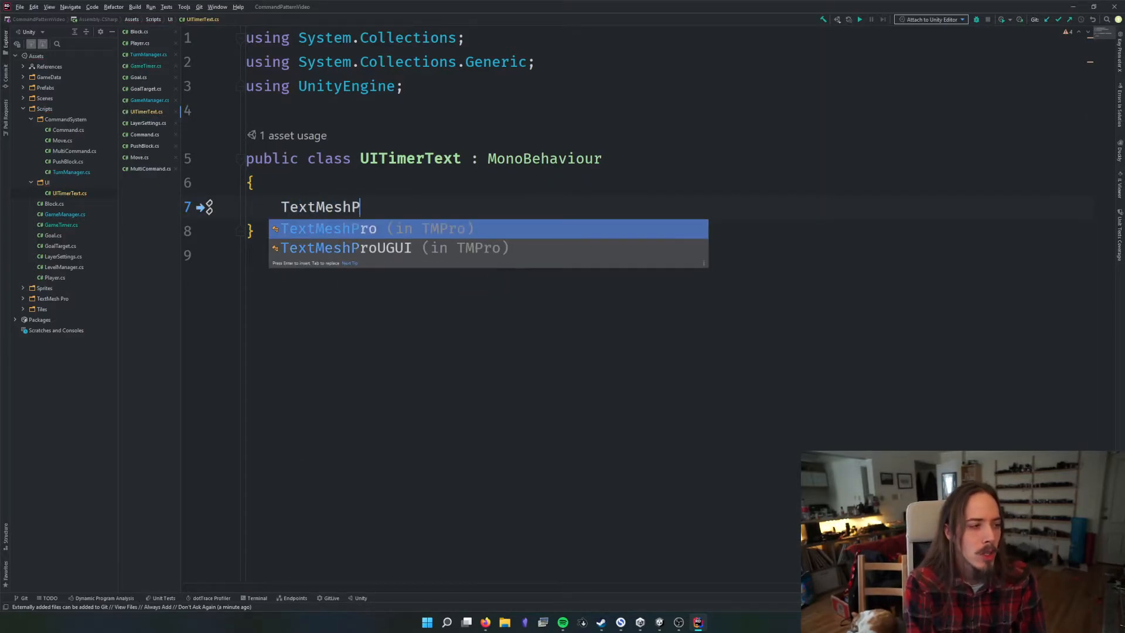
text(ro)
key(Return)
text(text;)
key(Return)
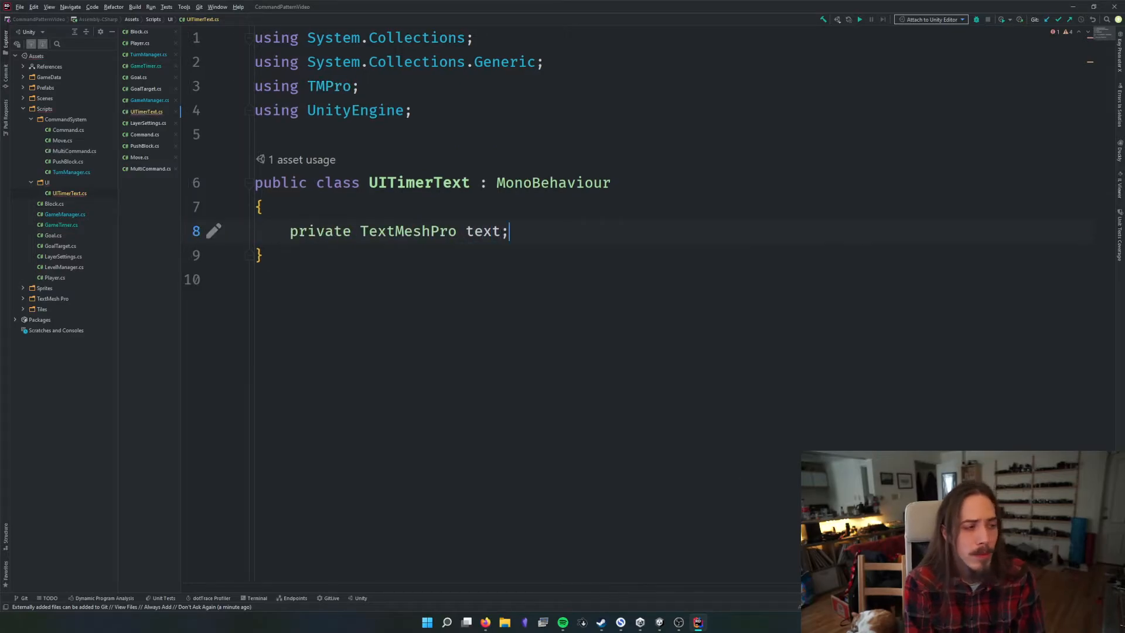
text(//not co)
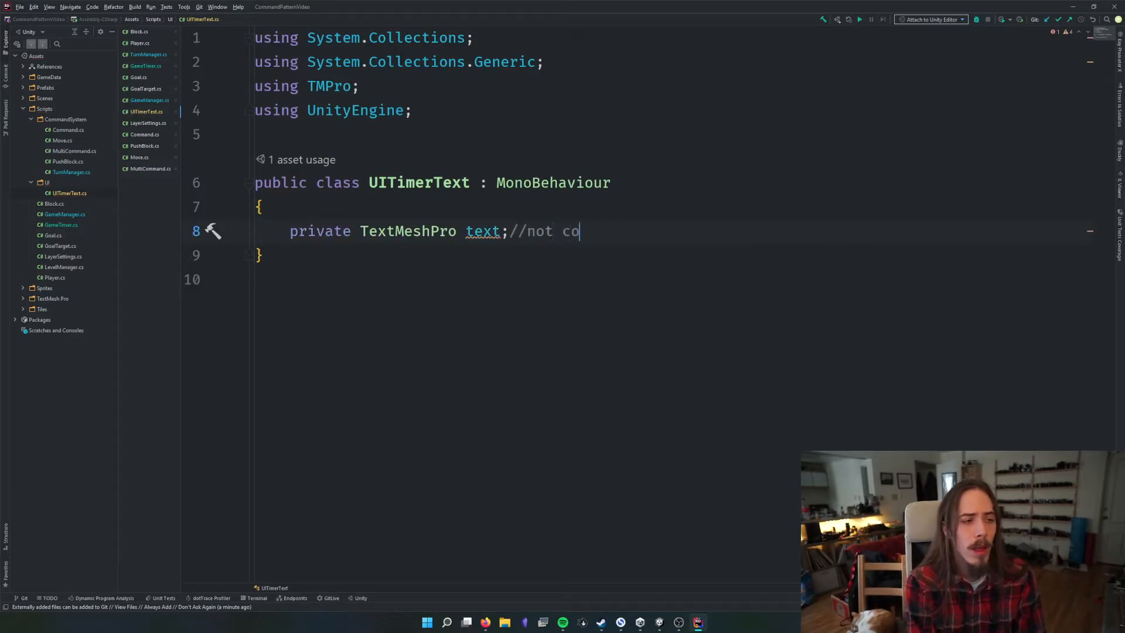
text(rrect)
Delete the TextMeshPro field line and the TMPro using directive, leaving an empty line in the class body
click(441, 232)
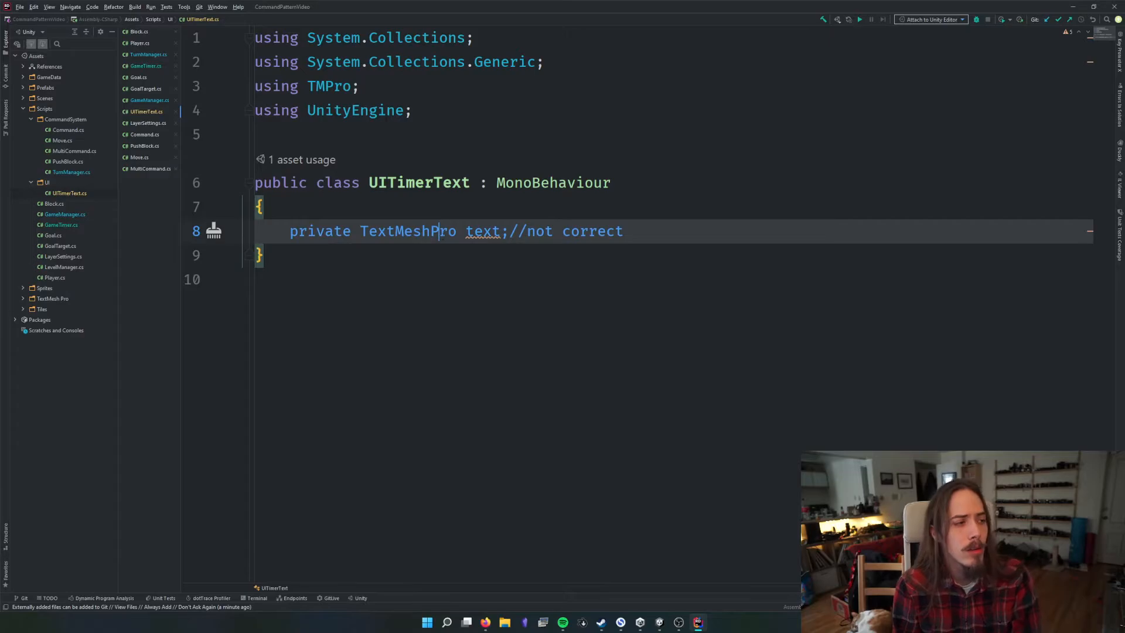
key(ctrl+x)
click(387, 110)
key(Up)
key(ctrl+x)
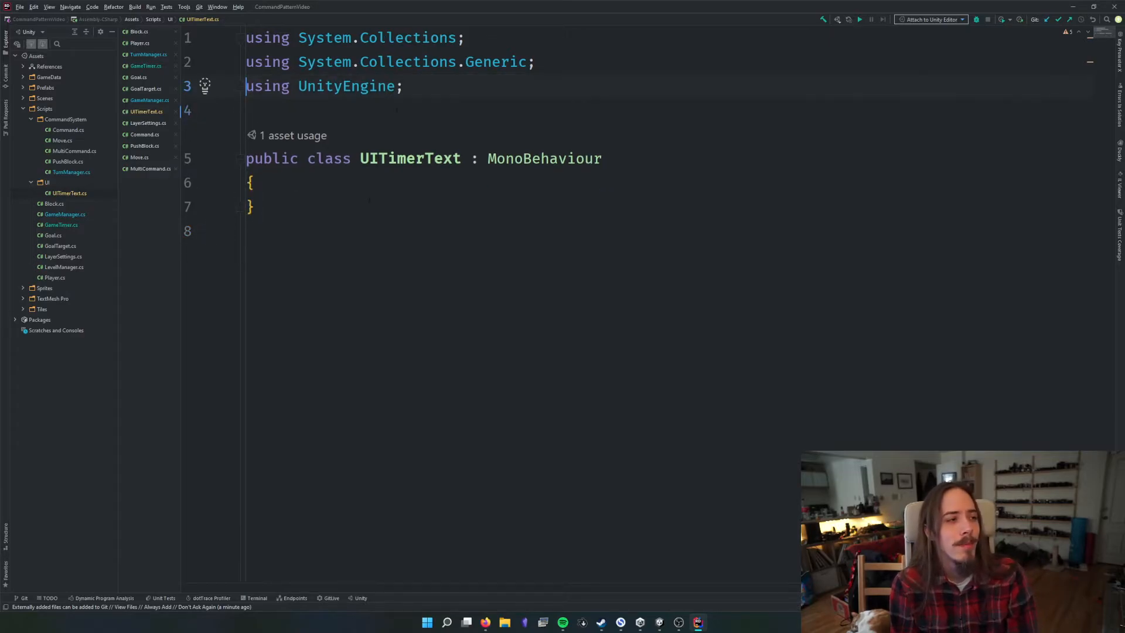
click(369, 191)
key(Return)
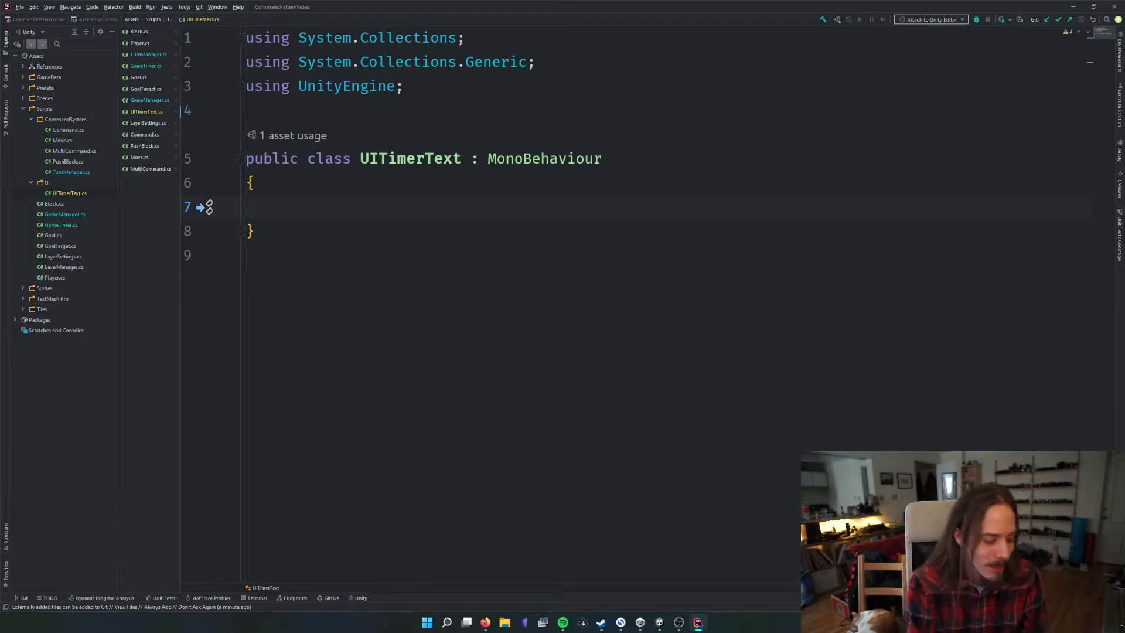
Declare a private TMP_Text field named _text in UITimerText, importing the TMPro namespace
text(TMP_Text)
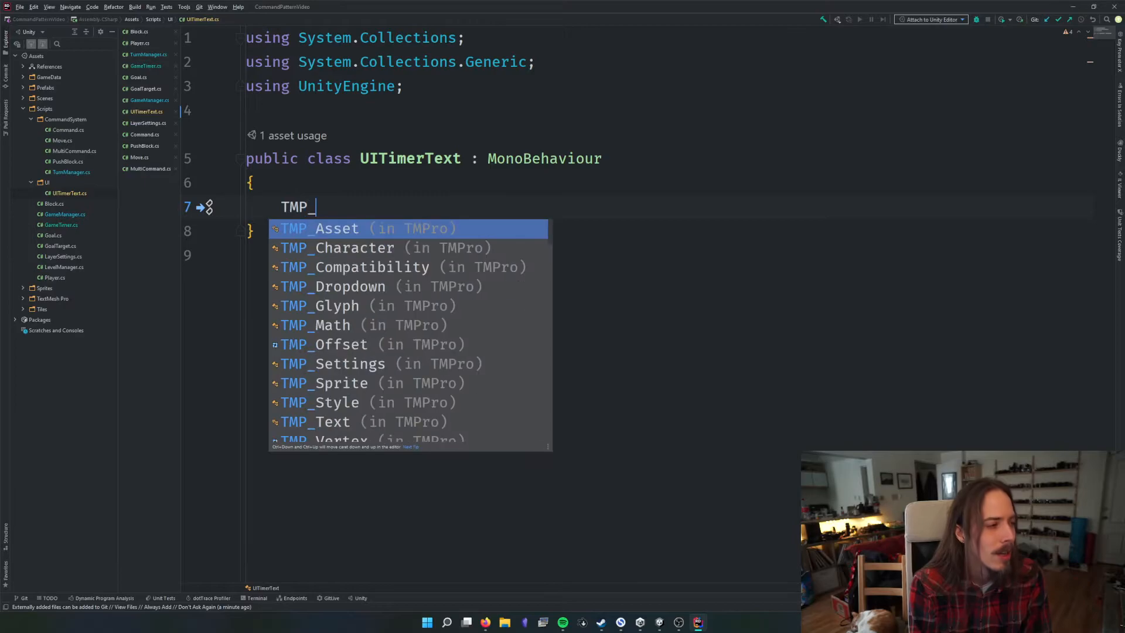
key(Return)
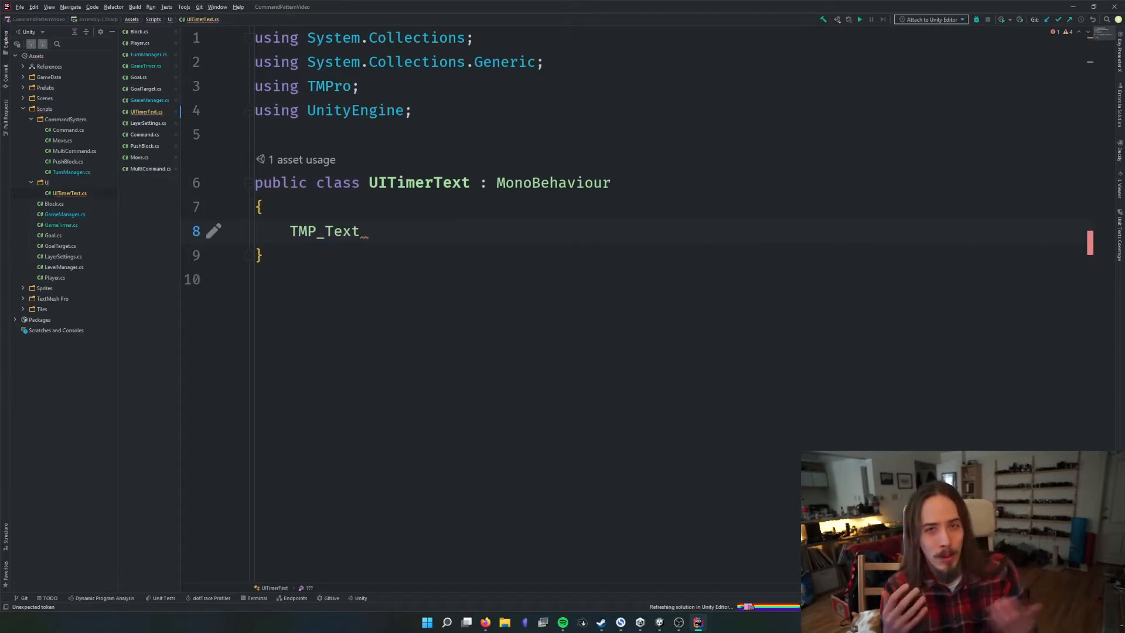
drag(307, 87, 358, 86)
click(361, 231)
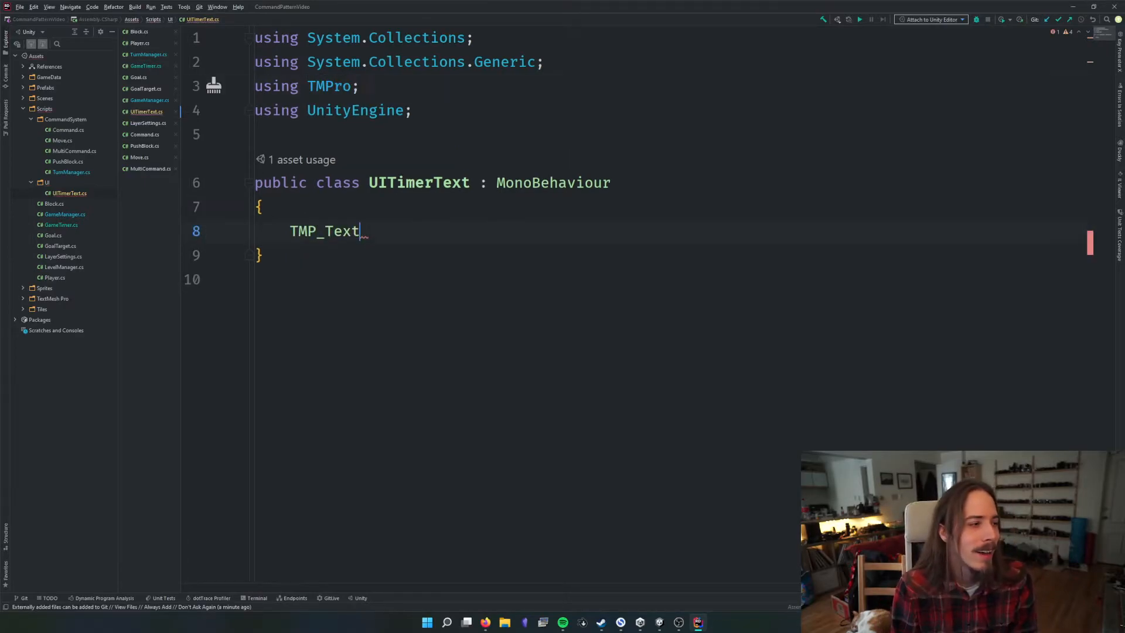
click(316, 87)
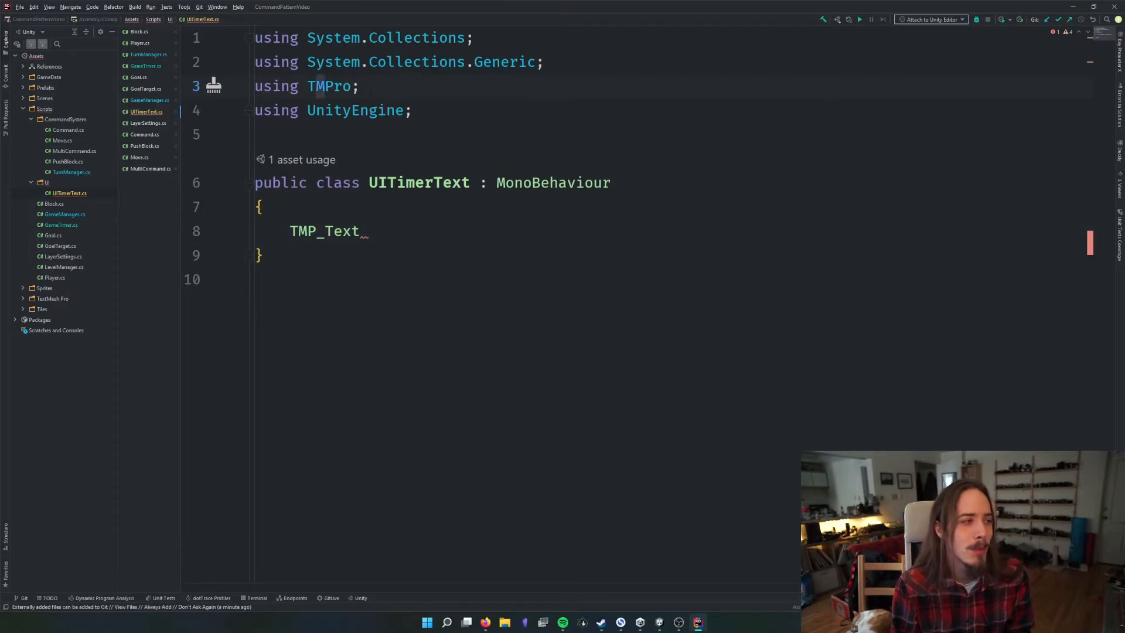
click(352, 87)
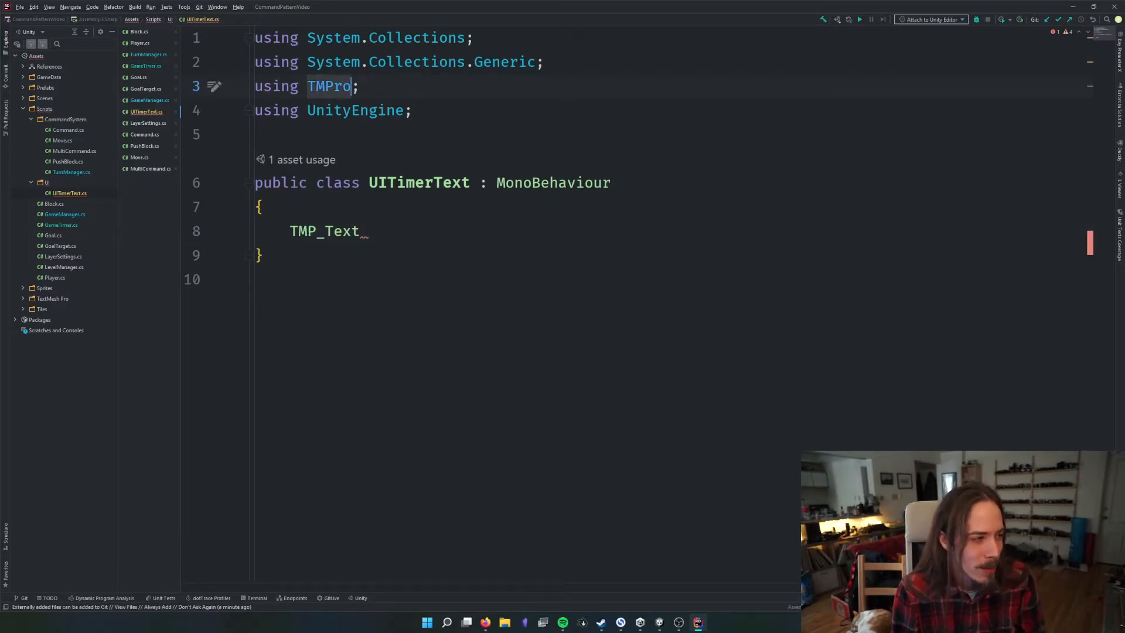
click(384, 231)
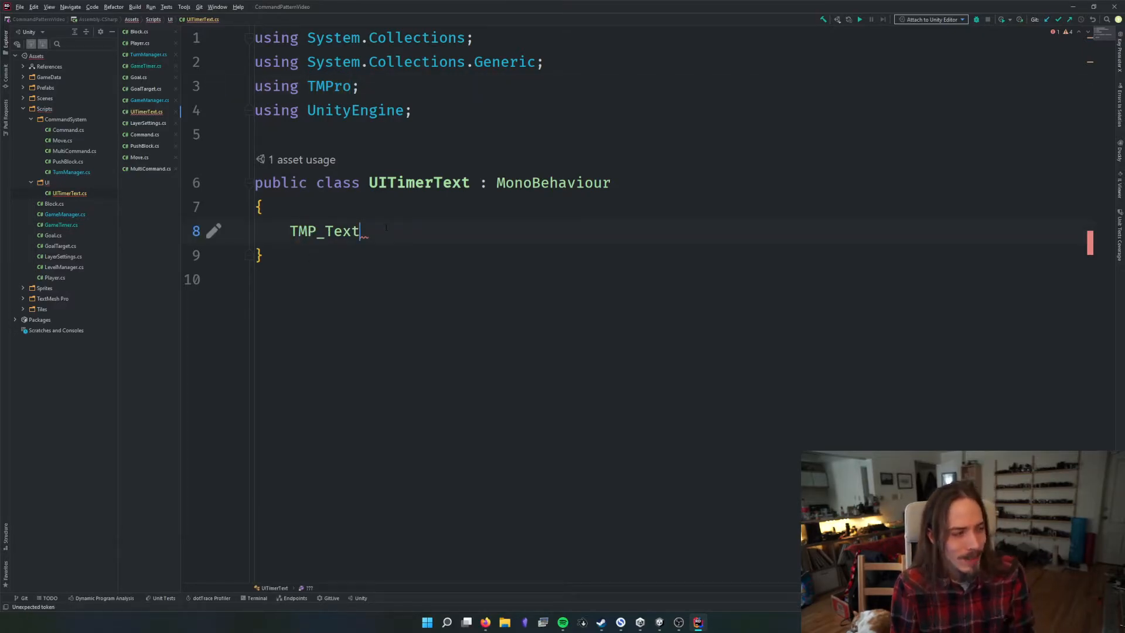
text(text)
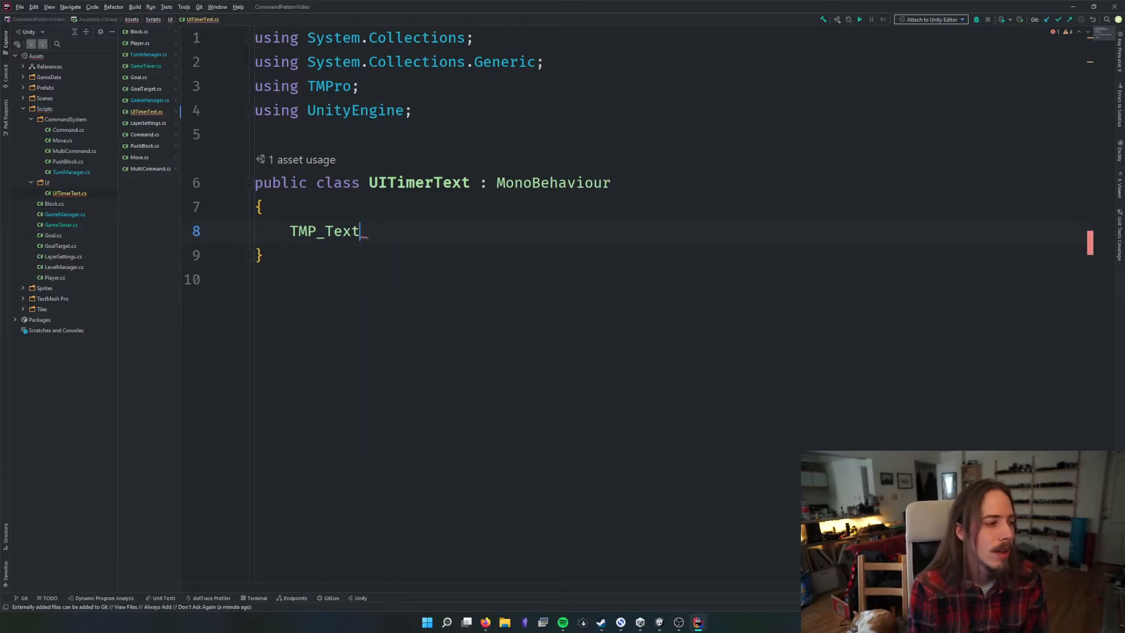
key(Down)
key(Return)
text(;)
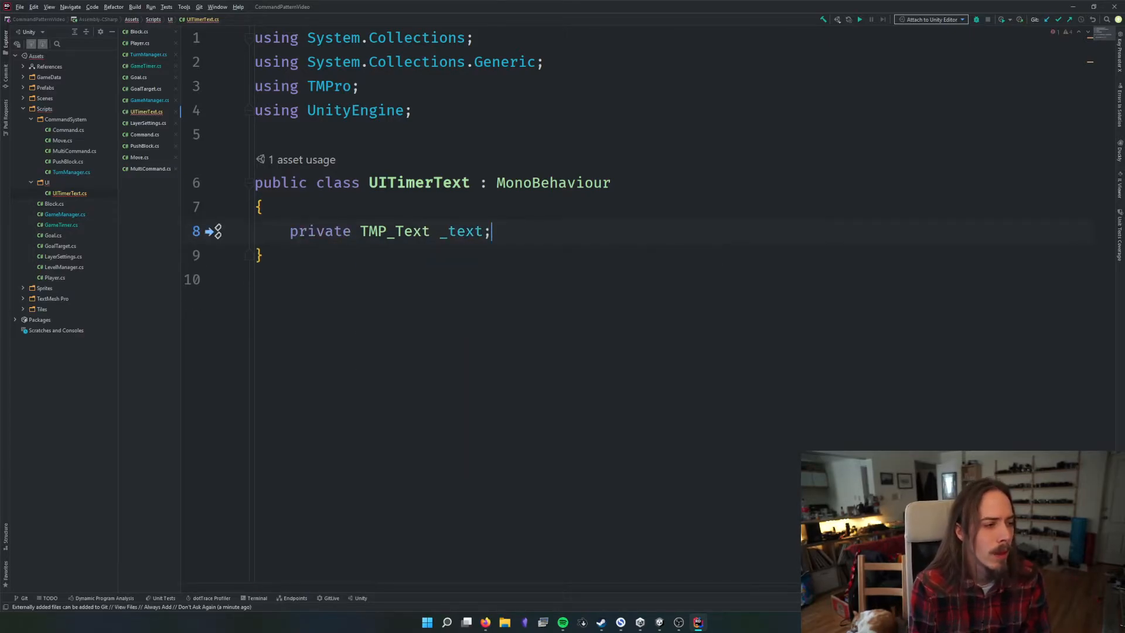
Look through the code completion suggestions for types starting with TMP_ below the _text field, and clear the trial entry
key(Return)
text(TMP_)
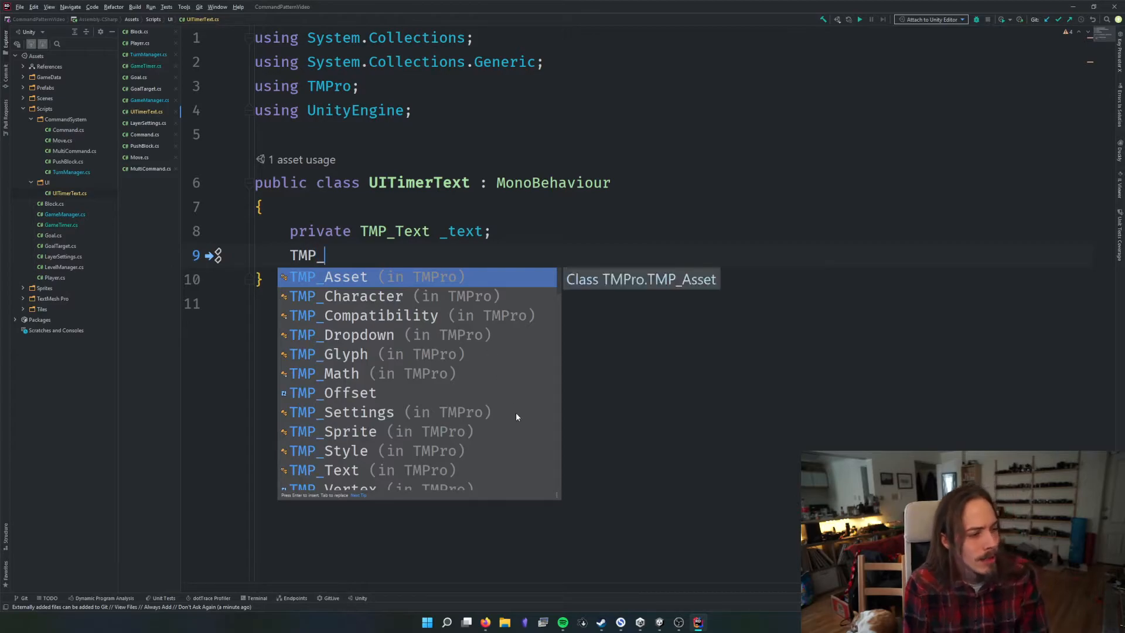
scroll(386, 354, down, 5)
scroll(387, 358, down, 6)
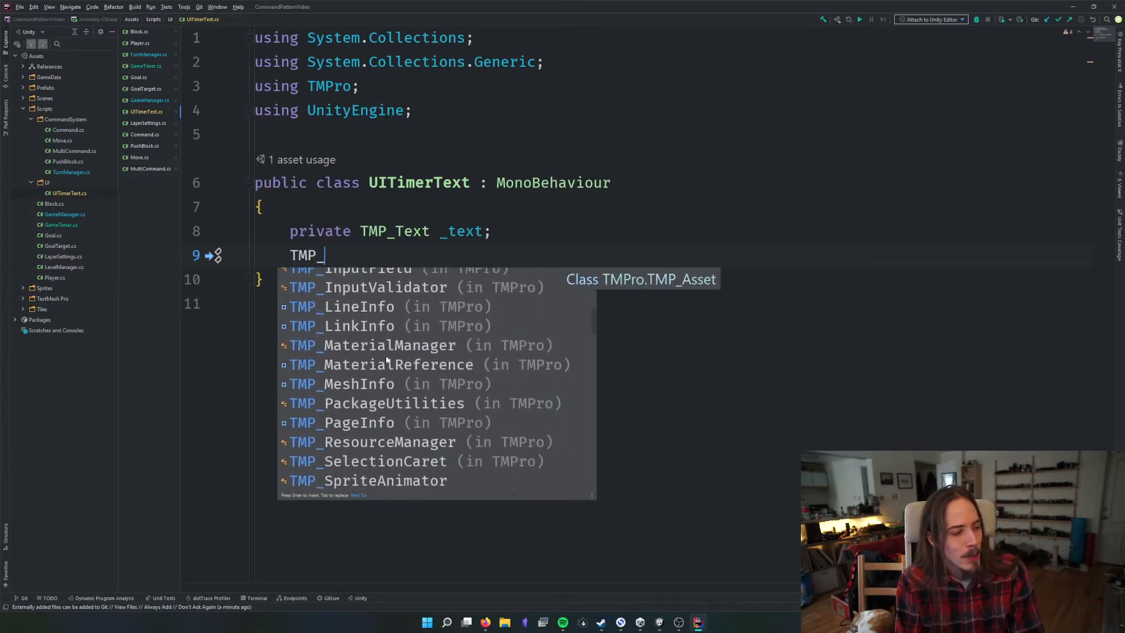
scroll(385, 360, down, 6)
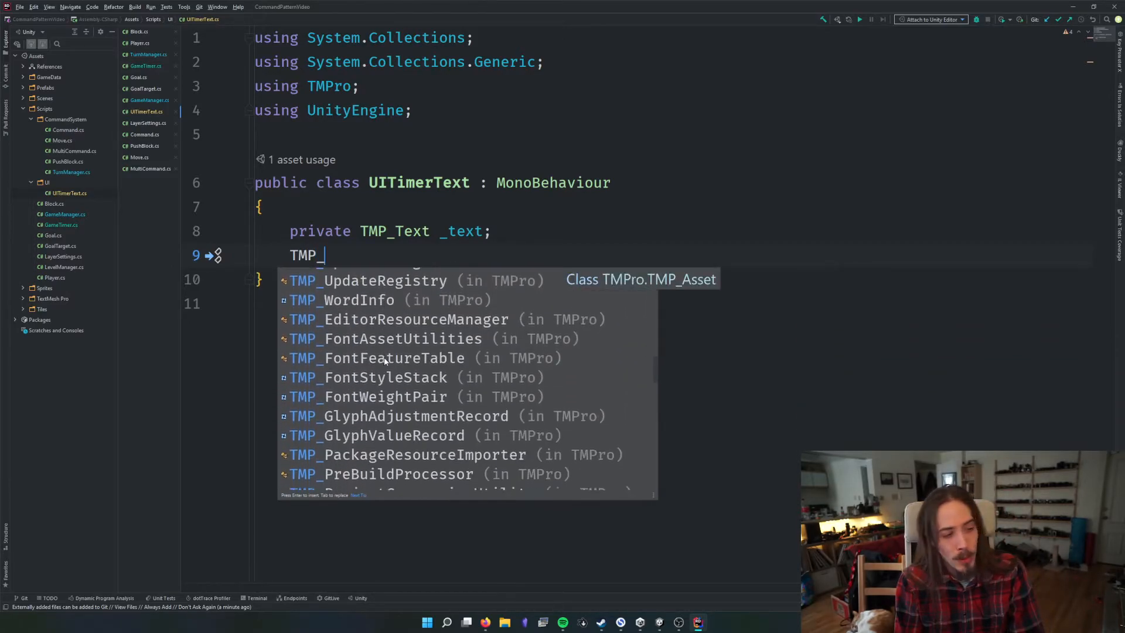
scroll(384, 360, down, 6)
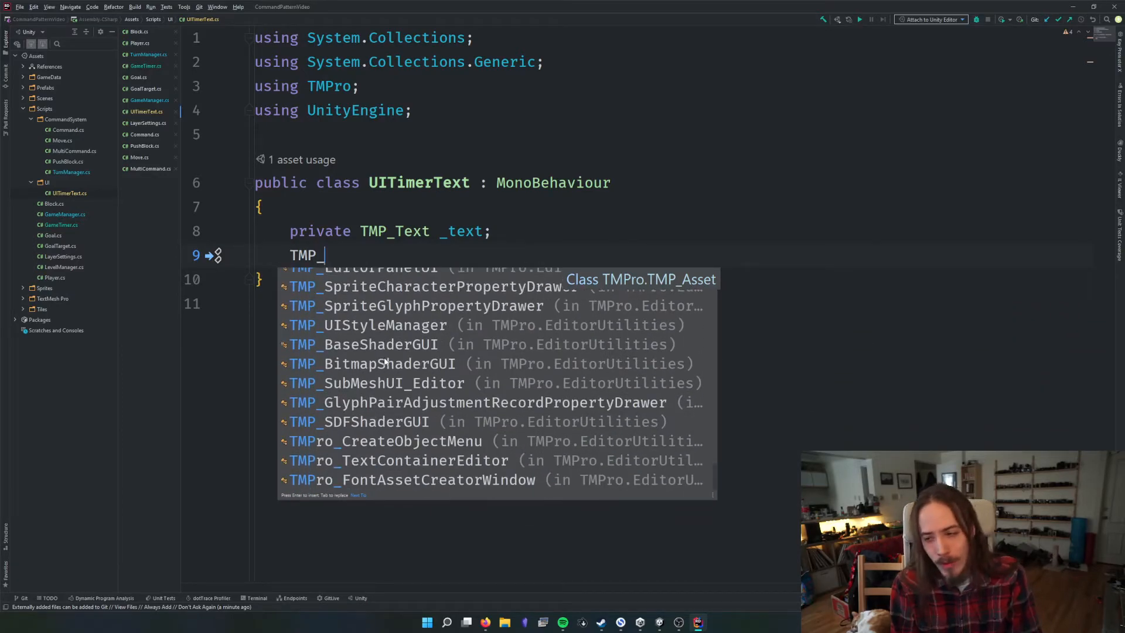
scroll(385, 360, up, 15)
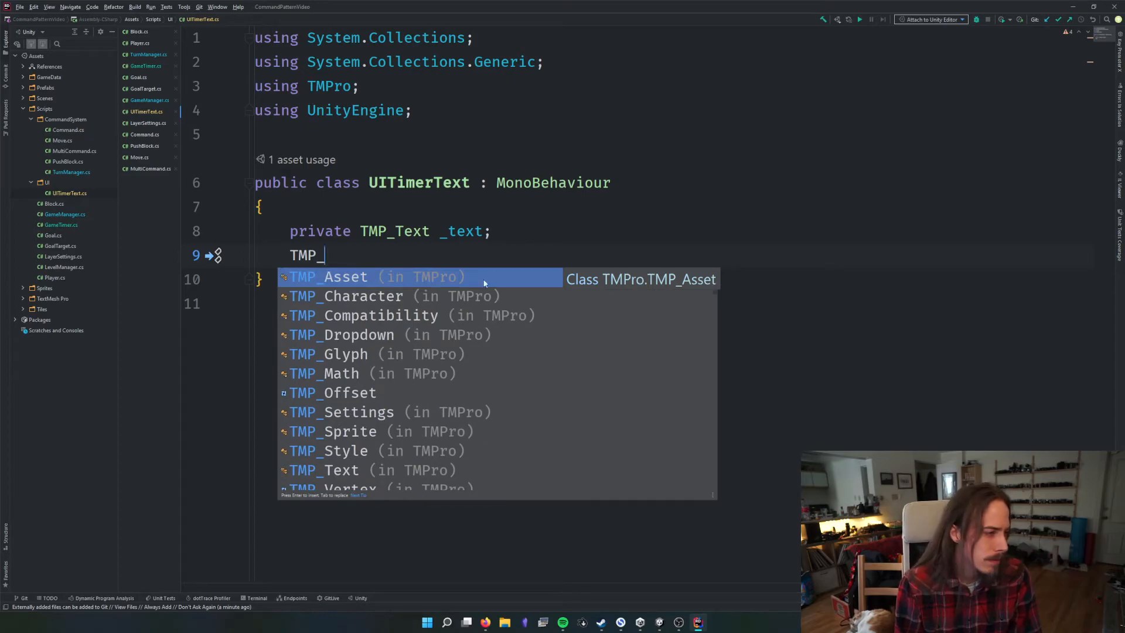
key(Escape)
key(BackSpace)
key(BackSpace)
key(BackSpace)
key(BackSpace)
key(BackSpace)
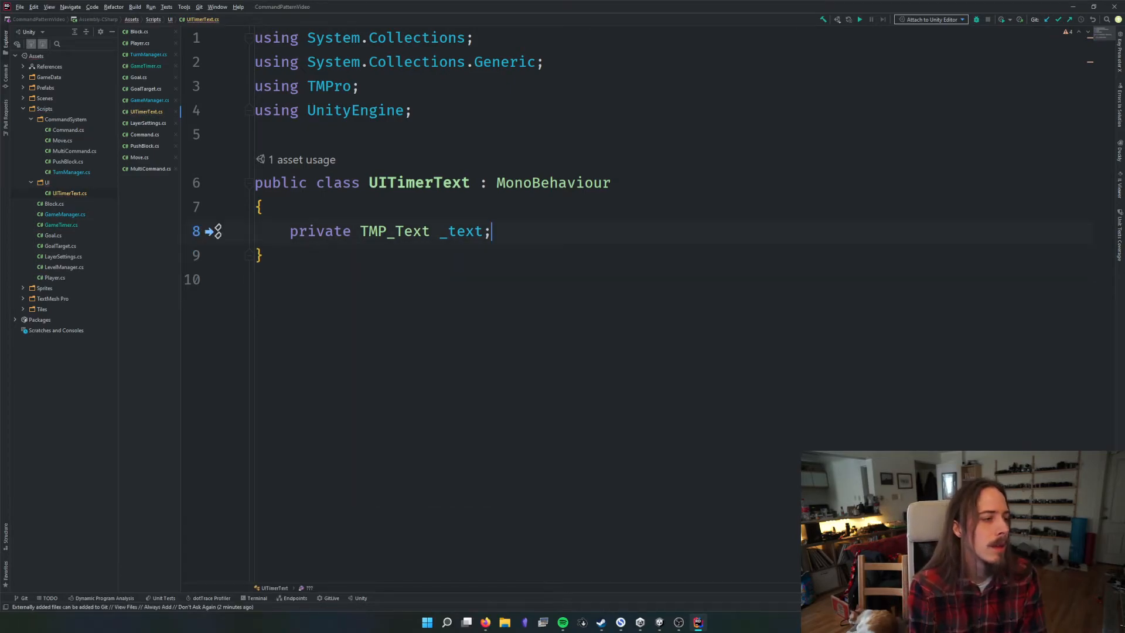
Generate an Awake method that assigns GetComponent<TMP_Text>() to the _text field
key(Left)
key(Left)
key(Left)
key(alt+Return)
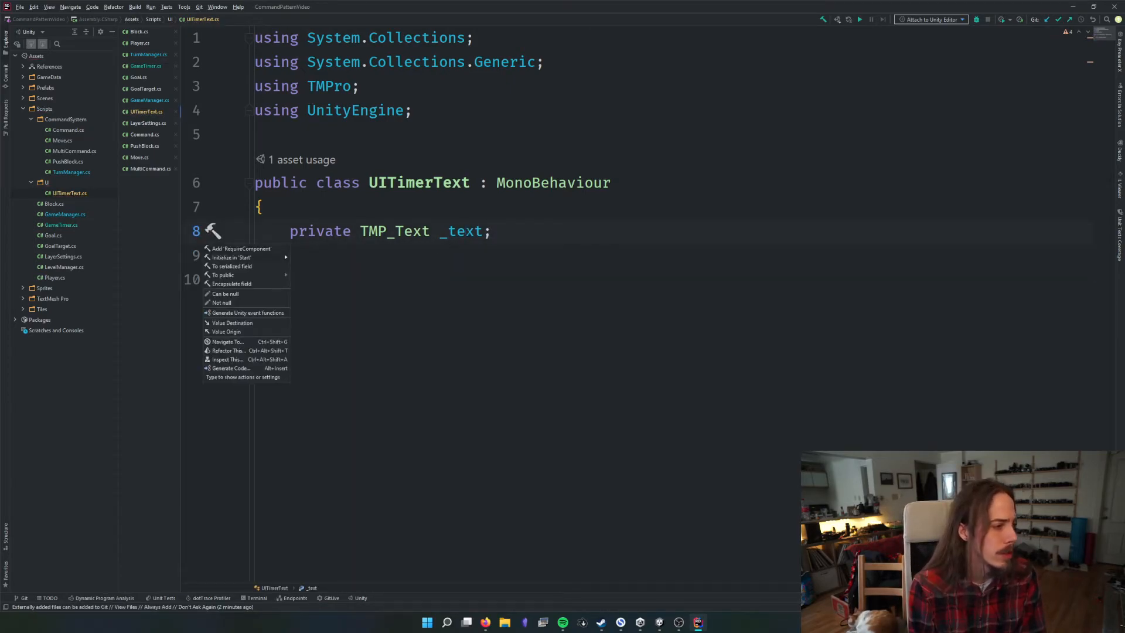
key(Return)
Add a RequireComponent(typeof(TMP_Text)) attribute above the UITimerText class
key(Up)
key(Up)
key(Up)
key(Return)
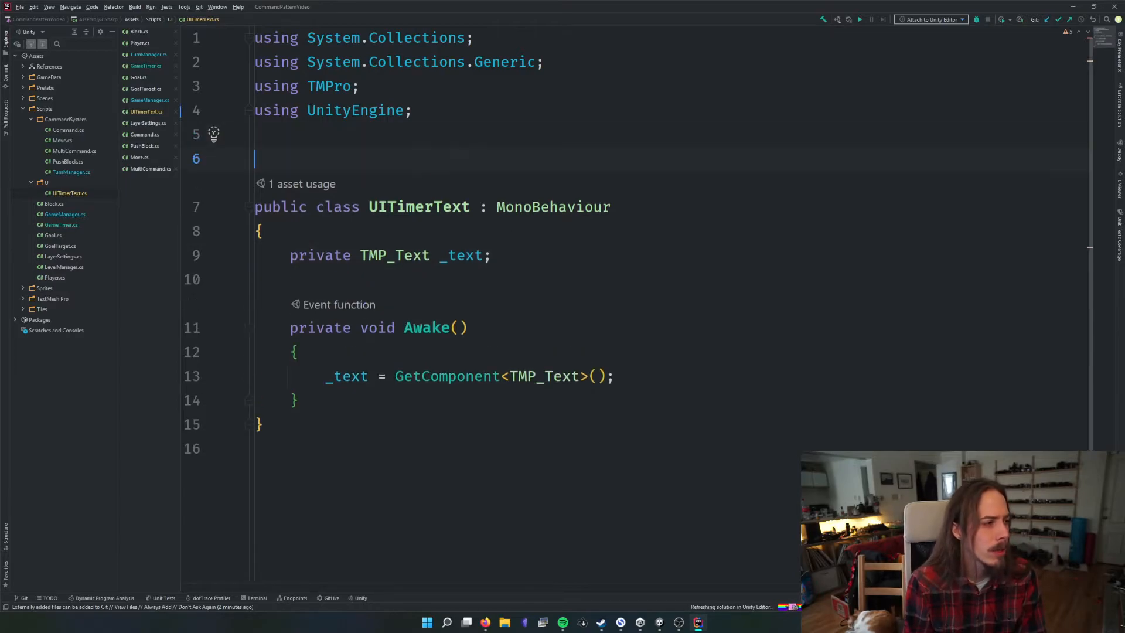
text([Req)
key(Return)
text(typ)
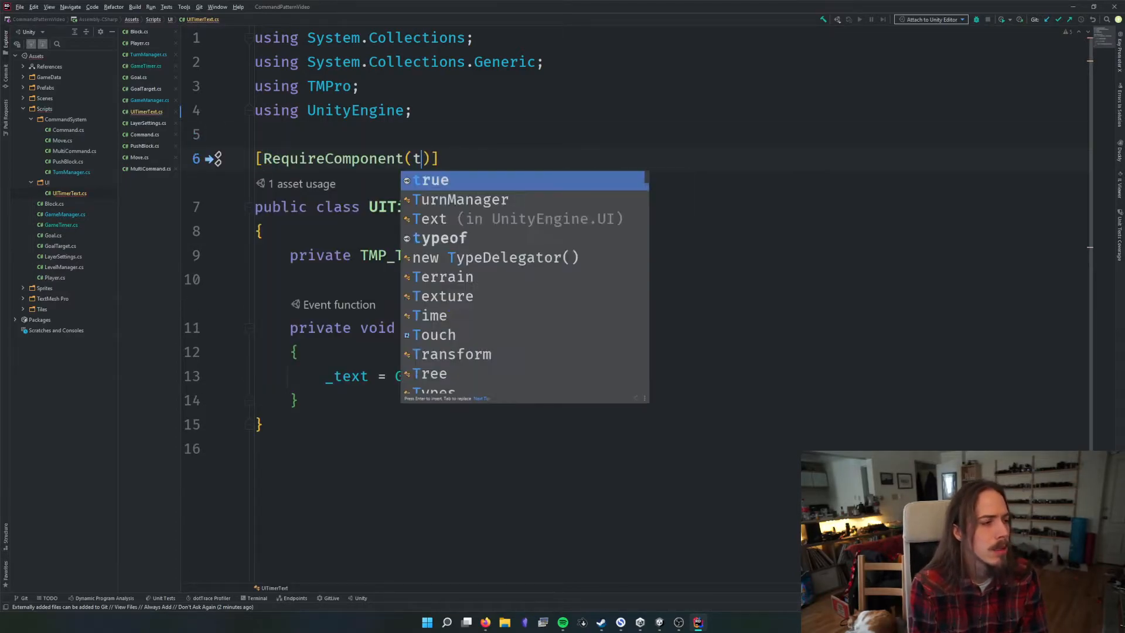
key(Return)
text(TMP_T)
key(Return)
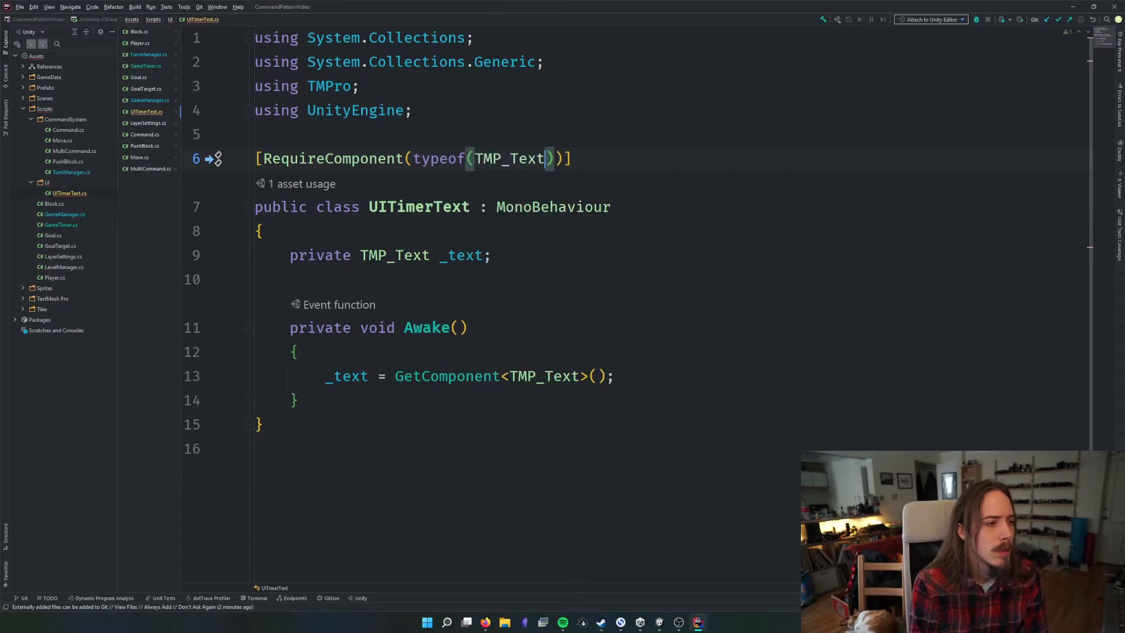
click(585, 207)
triple_click(316, 159)
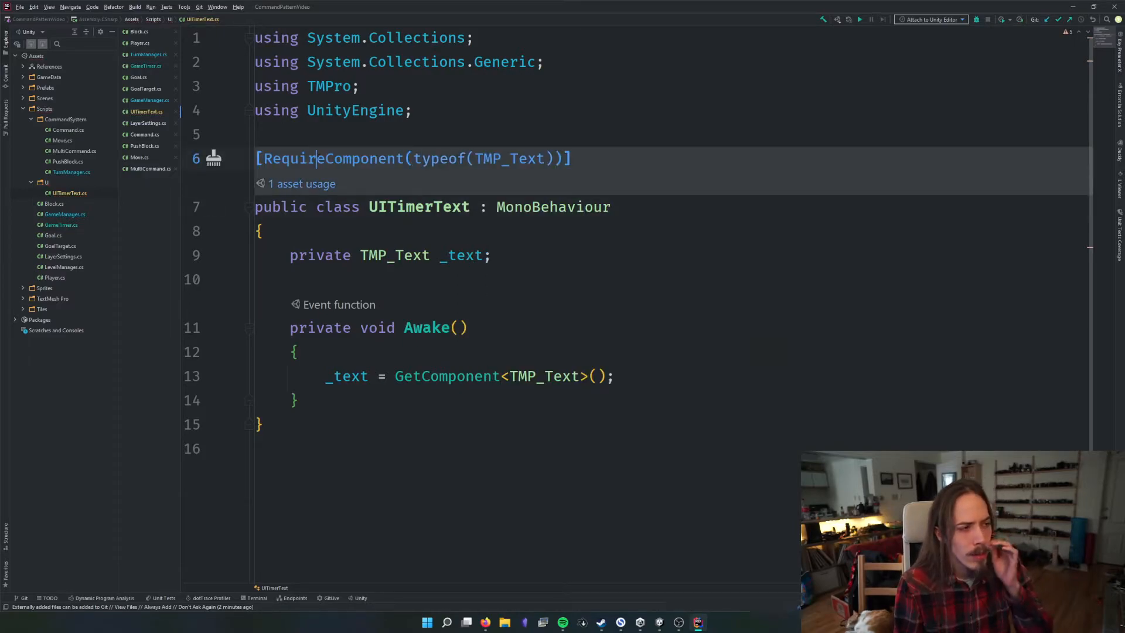
Switch to Unity and try to remove the TextMeshPro - Text (UI) component from the Timer Text object
click(660, 624)
click(630, 574)
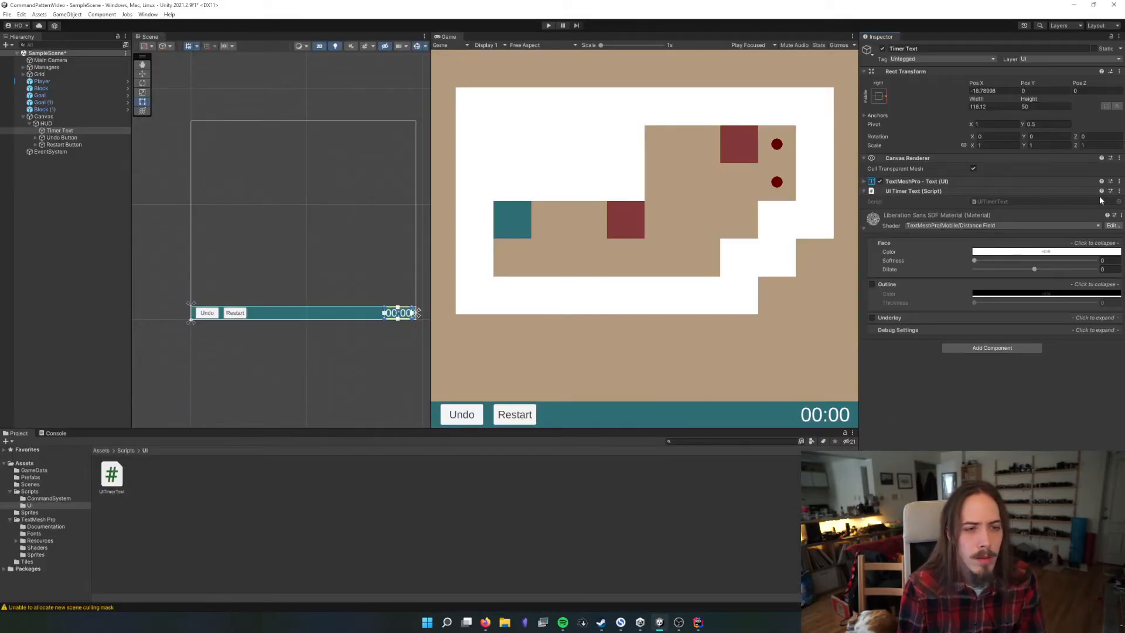
click(1119, 191)
click(1119, 181)
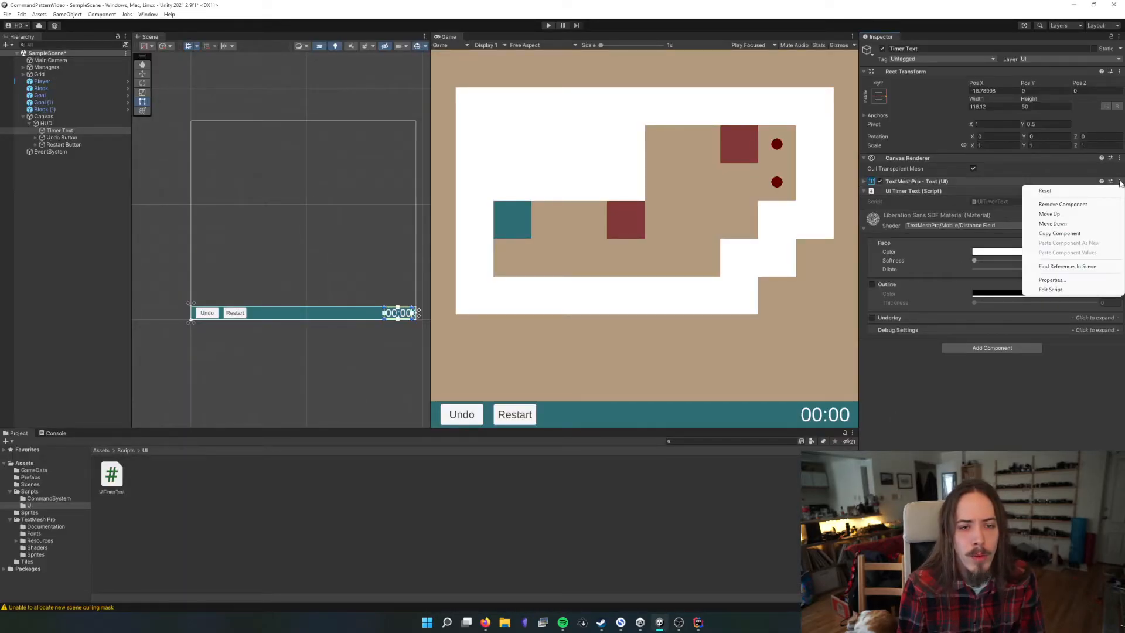
click(1093, 207)
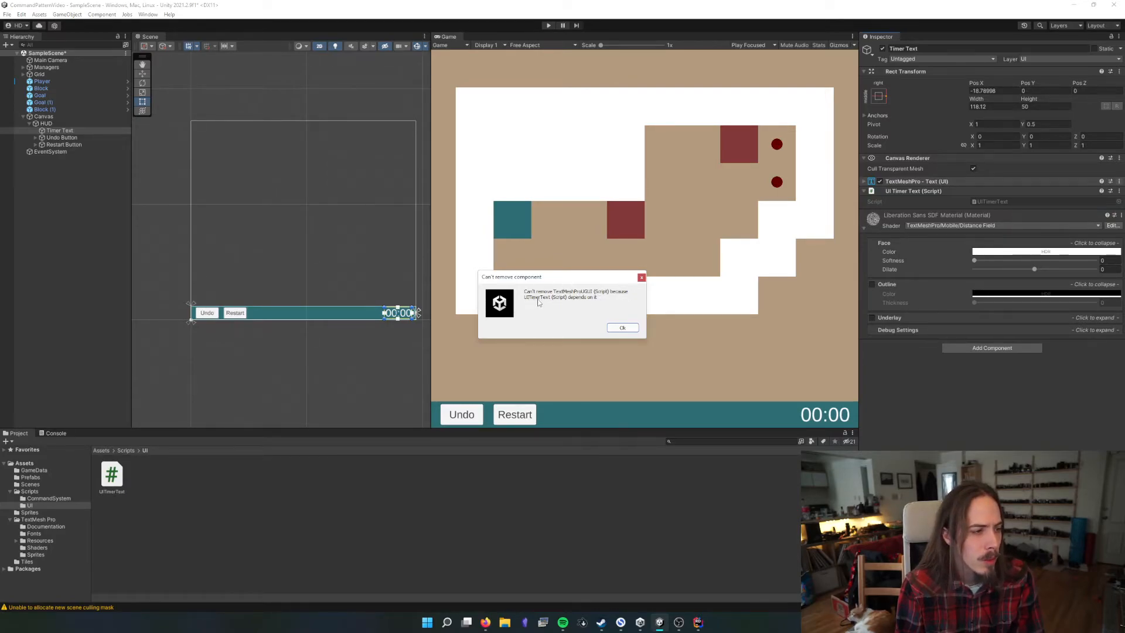
click(622, 328)
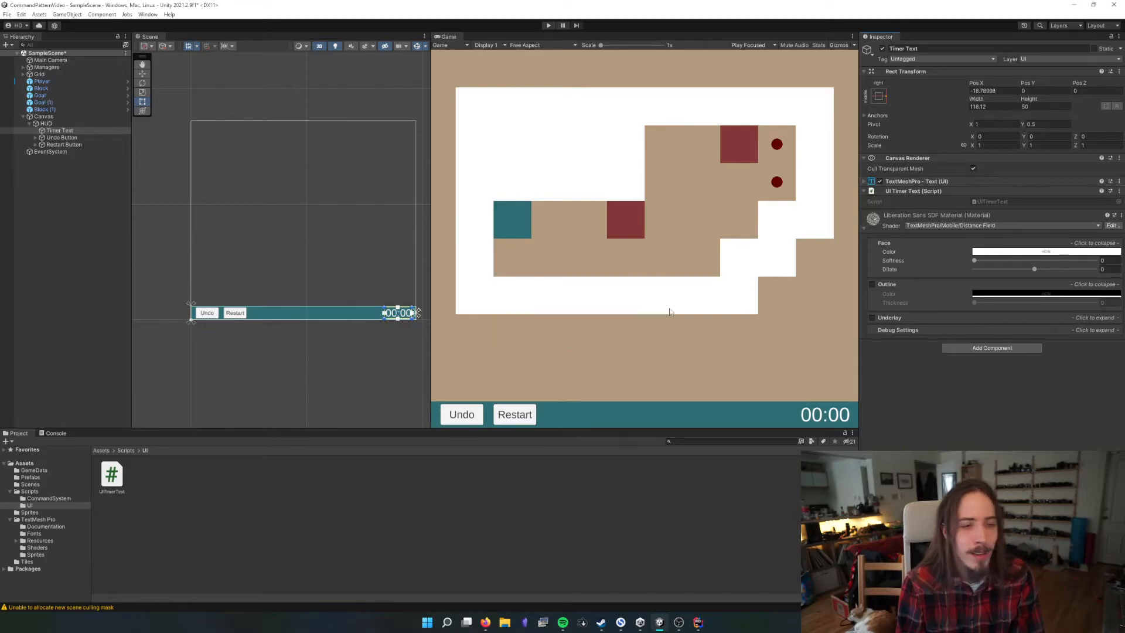
Remove the UI Timer Text script component from the Timer Text object
click(961, 191)
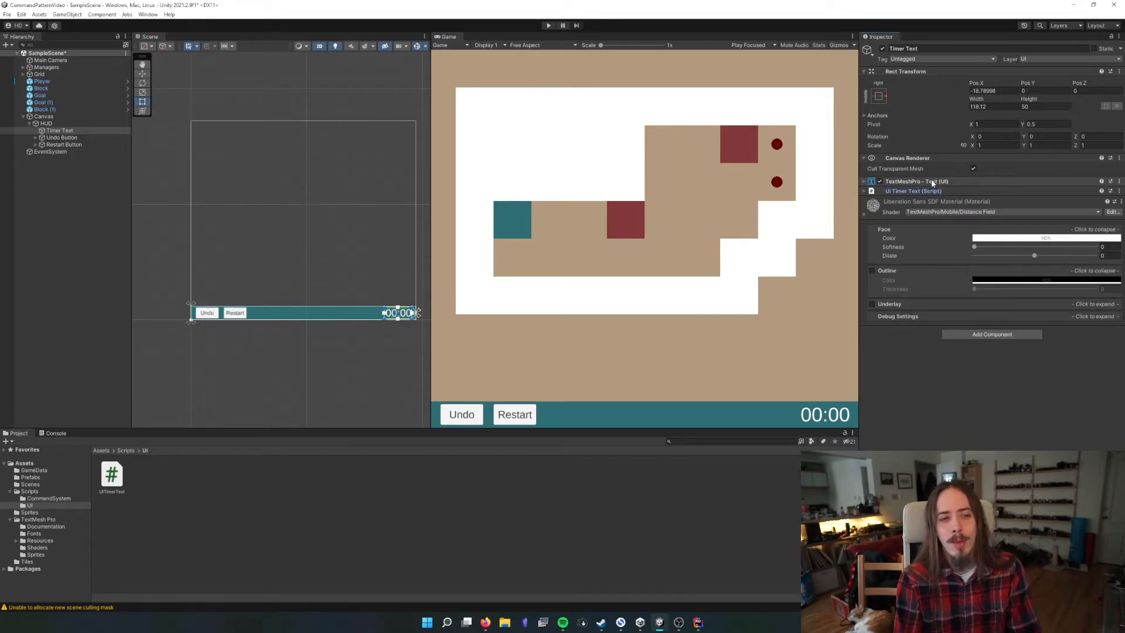
click(1119, 191)
click(1091, 215)
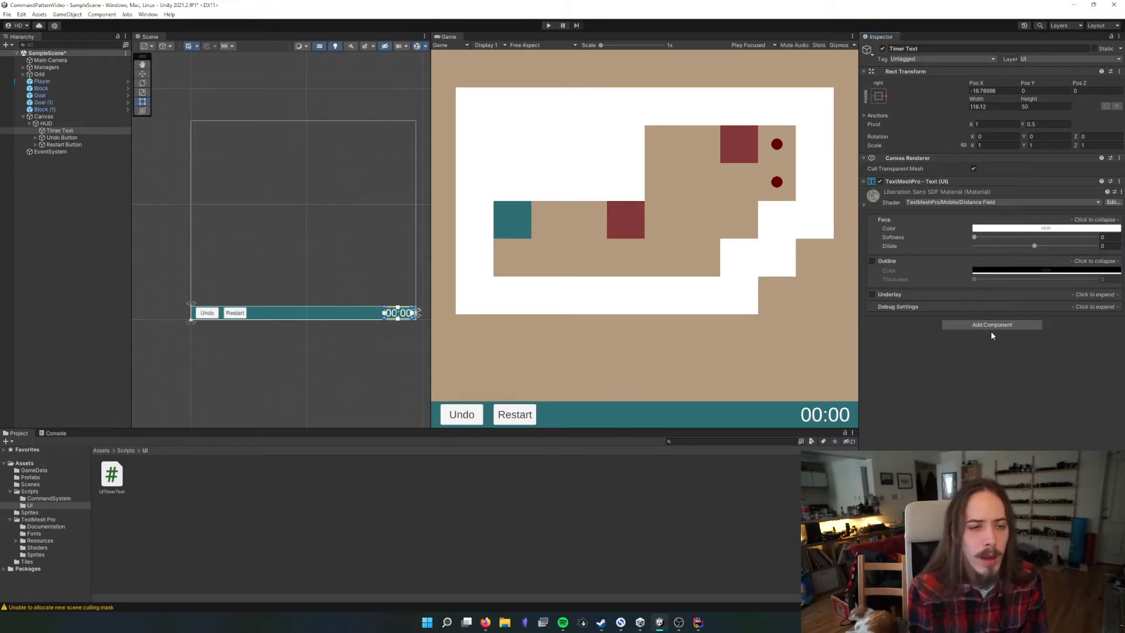
click(990, 331)
click(996, 328)
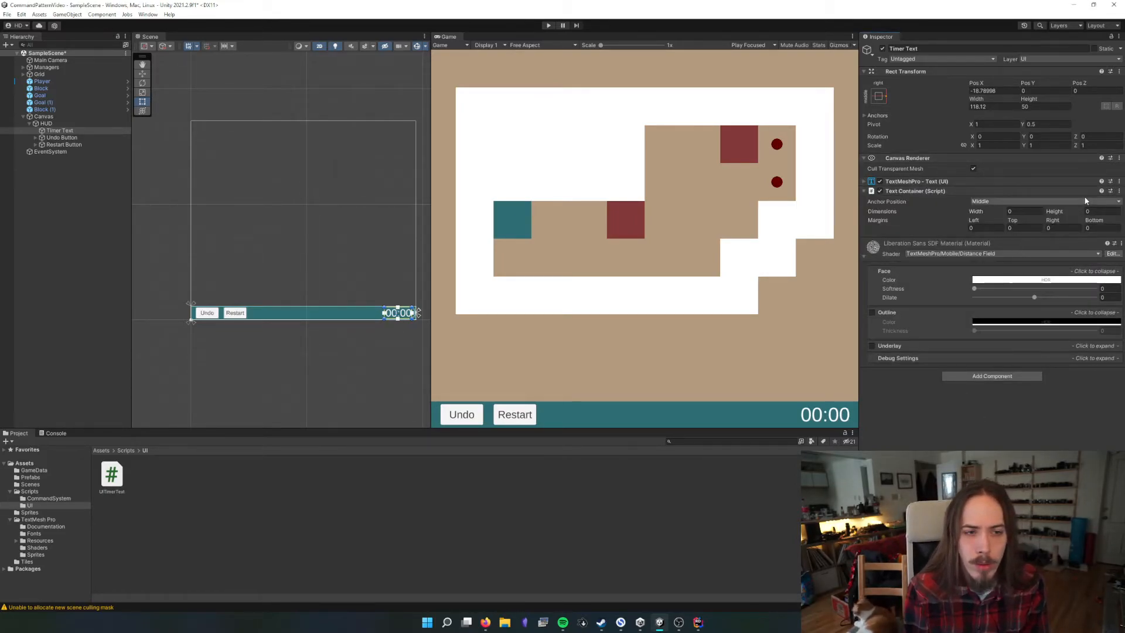
right_click(961, 191)
click(996, 213)
Add the UI Timer Text script component to the Timer Text object
click(977, 324)
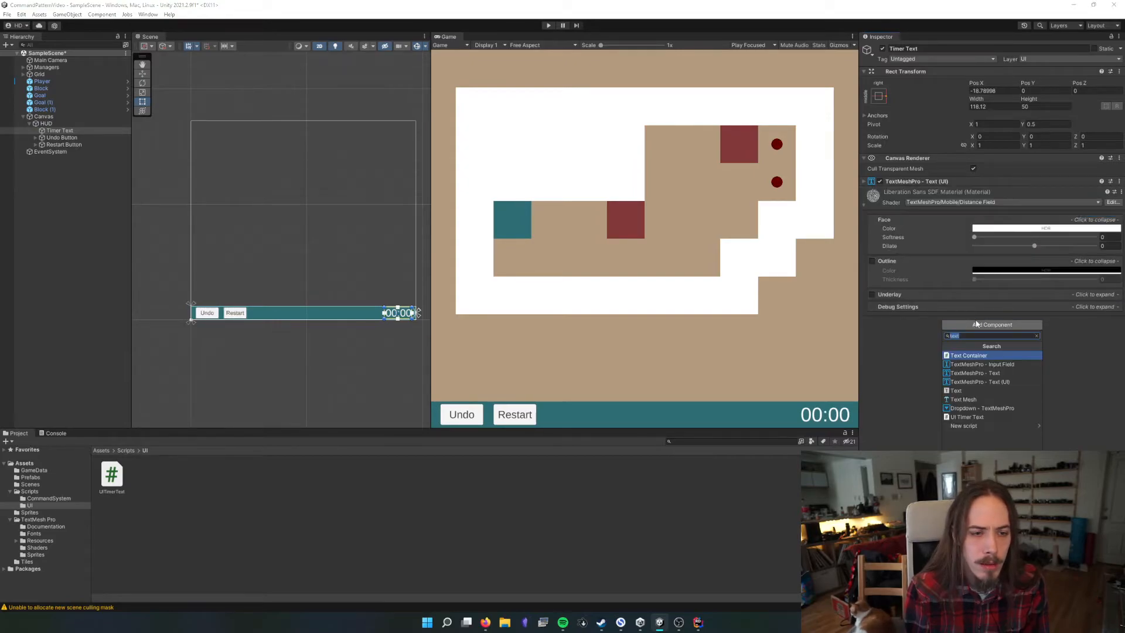
key(Down)
key(Down)
key(Down)
key(Down)
key(Down)
key(Down)
key(Down)
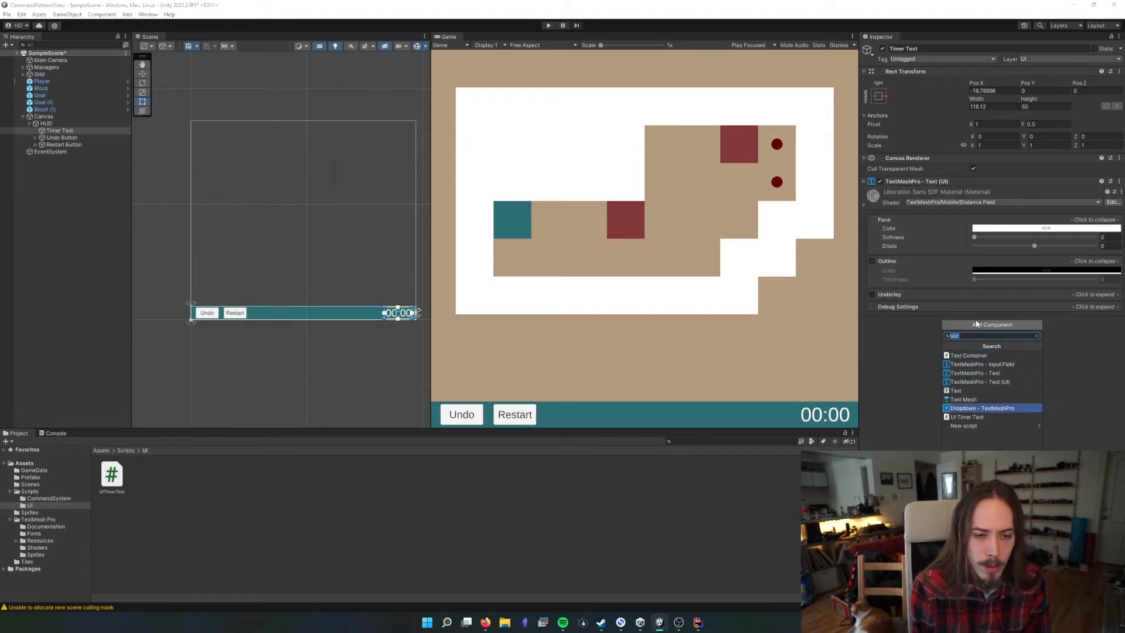
key(Return)
Switch to the code editor and examine how the GameManager script declares and exposes its GameTimer field _timer
click(697, 622)
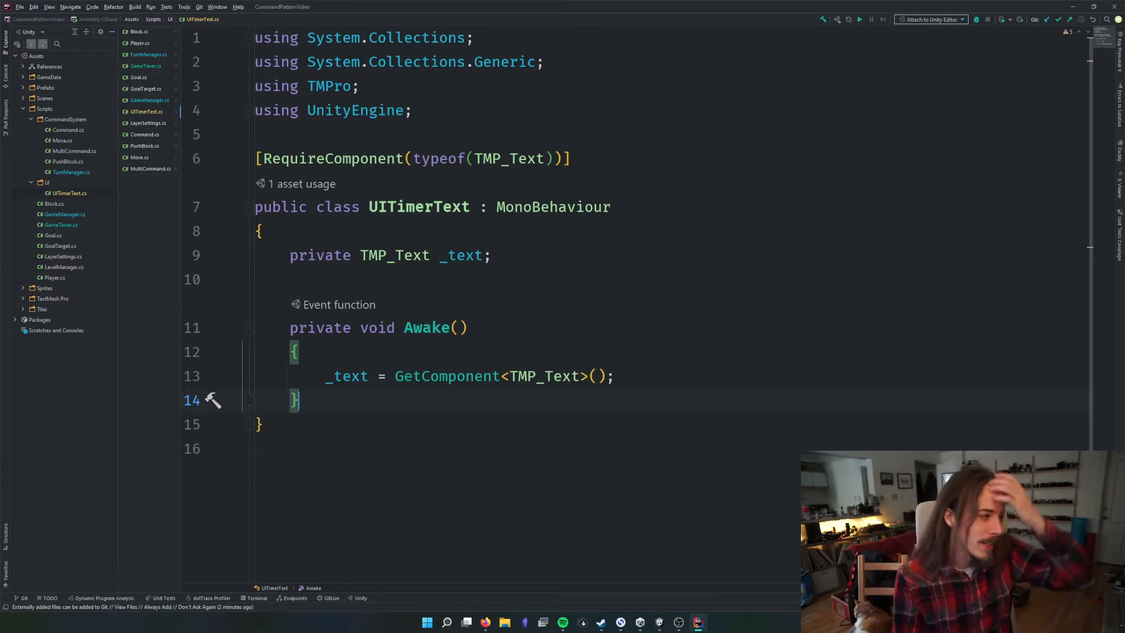
double_click(57, 219)
scroll(528, 293, up, 15)
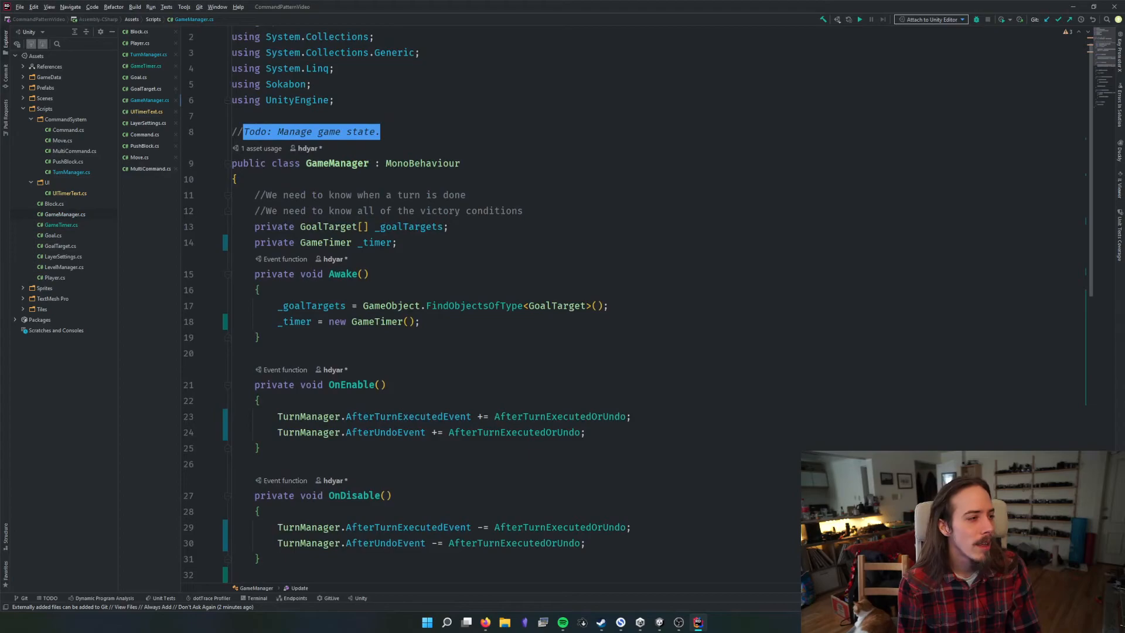
click(351, 242)
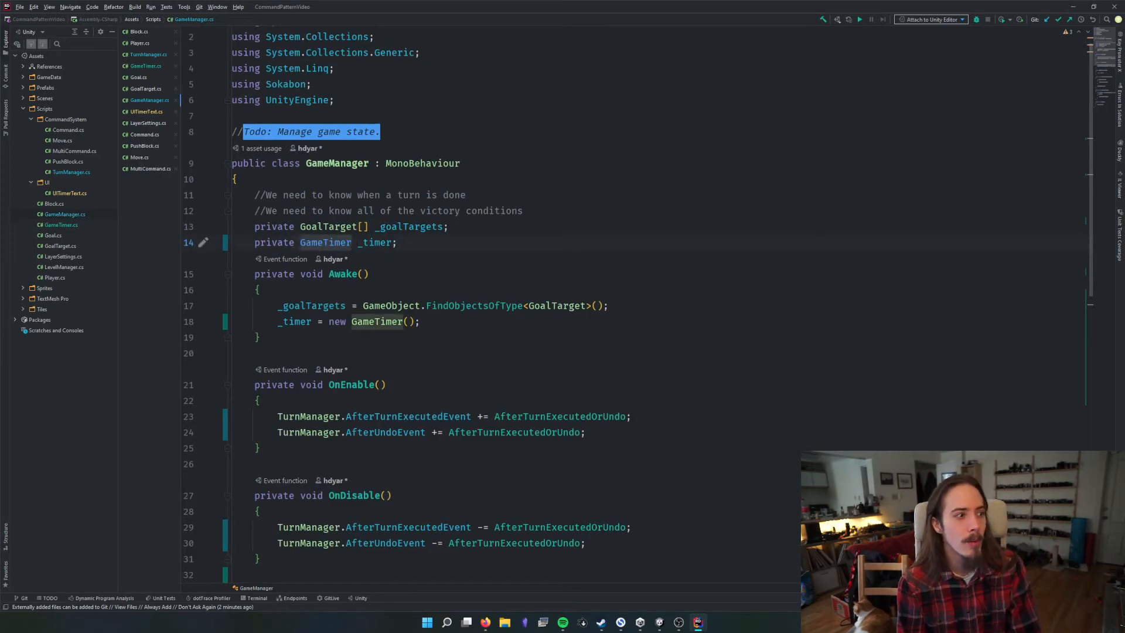
click(391, 243)
scroll(404, 302, down, 2)
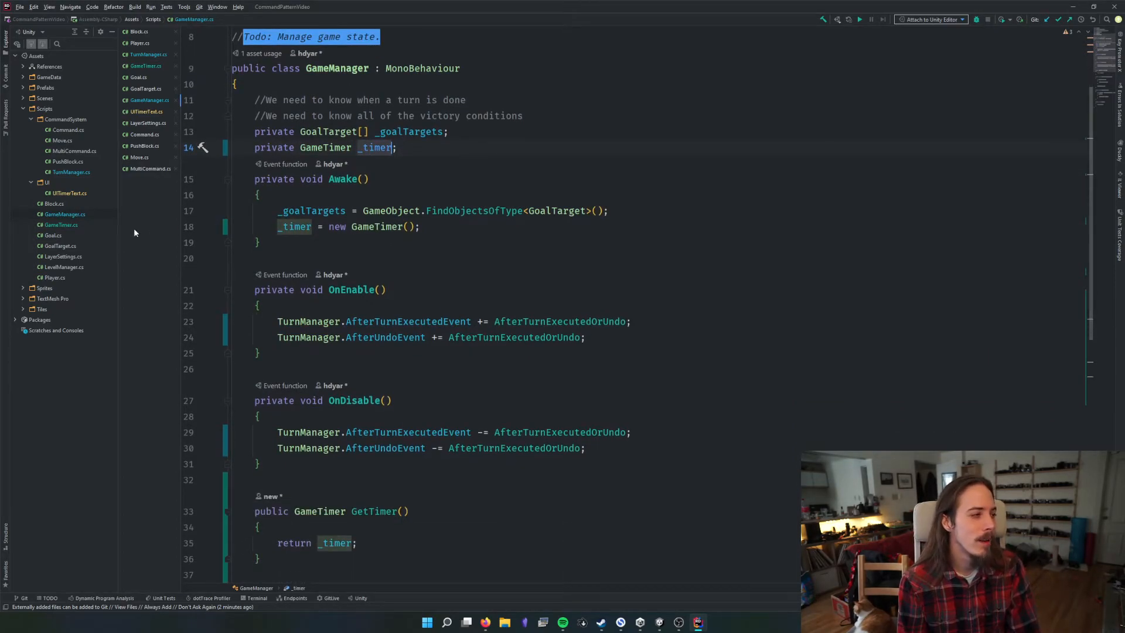
Review the GameTimer script, examining the GetPrettyTime method, its return string and the class declaration
double_click(81, 222)
scroll(512, 159, up, 13)
scroll(511, 158, down, 4)
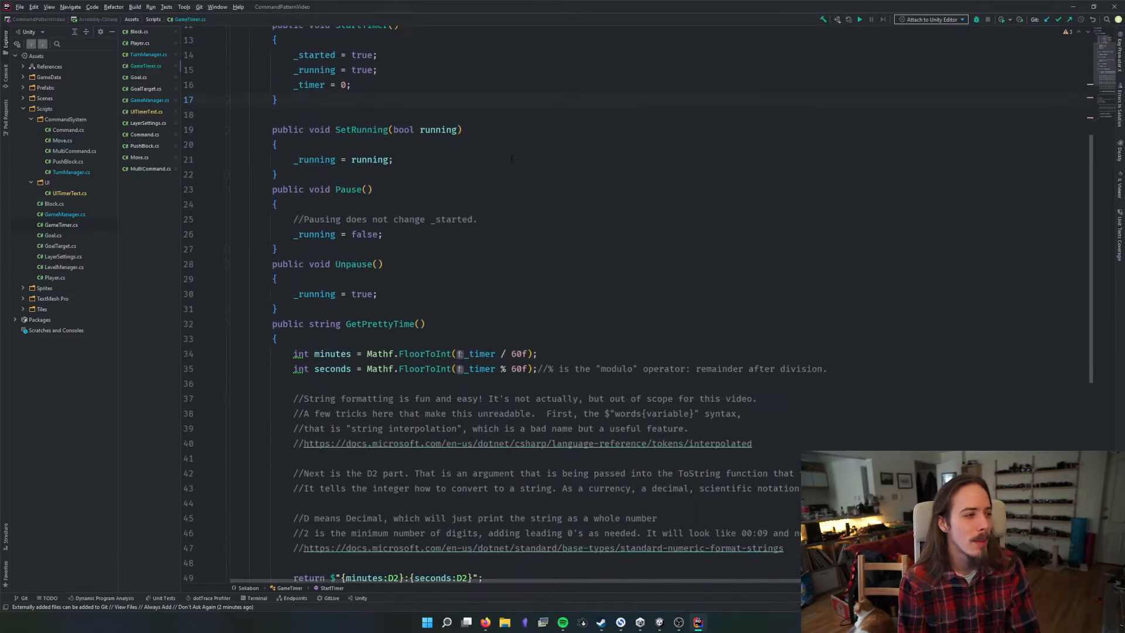
scroll(511, 159, down, 6)
click(431, 302)
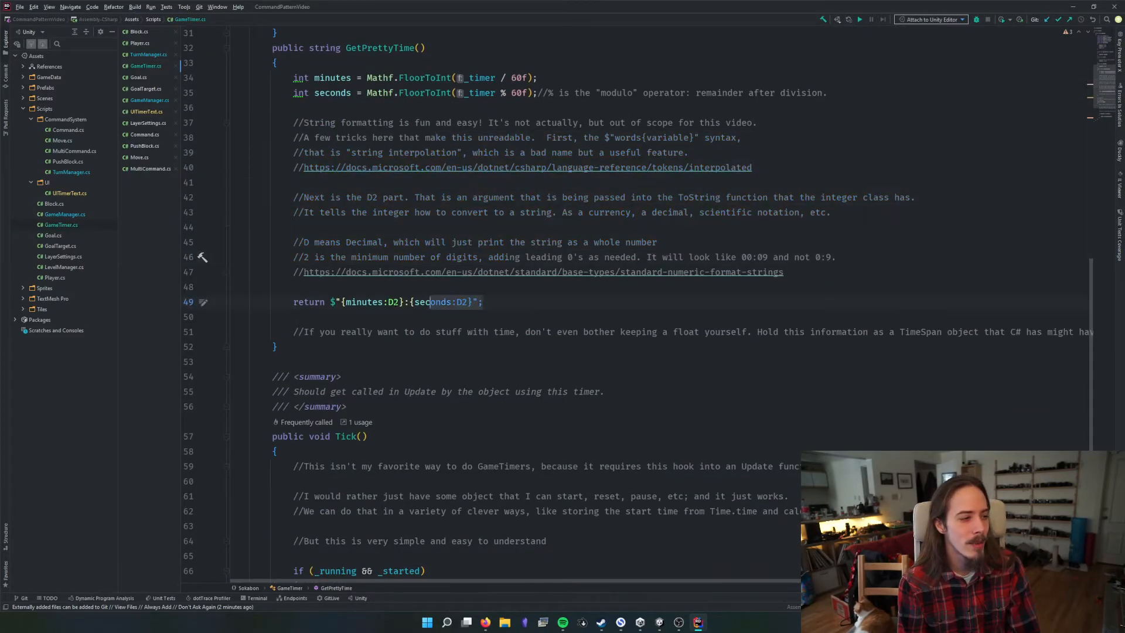
drag(431, 302, 293, 302)
scroll(468, 313, up, 4)
drag(309, 227, 449, 228)
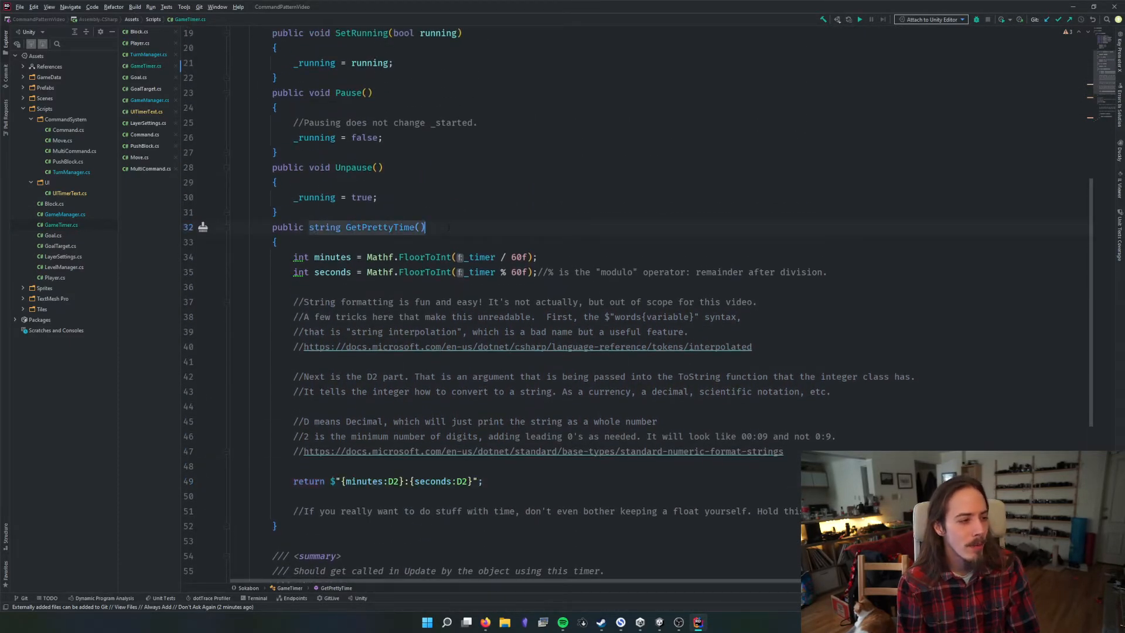
scroll(448, 228, up, 6)
double_click(364, 63)
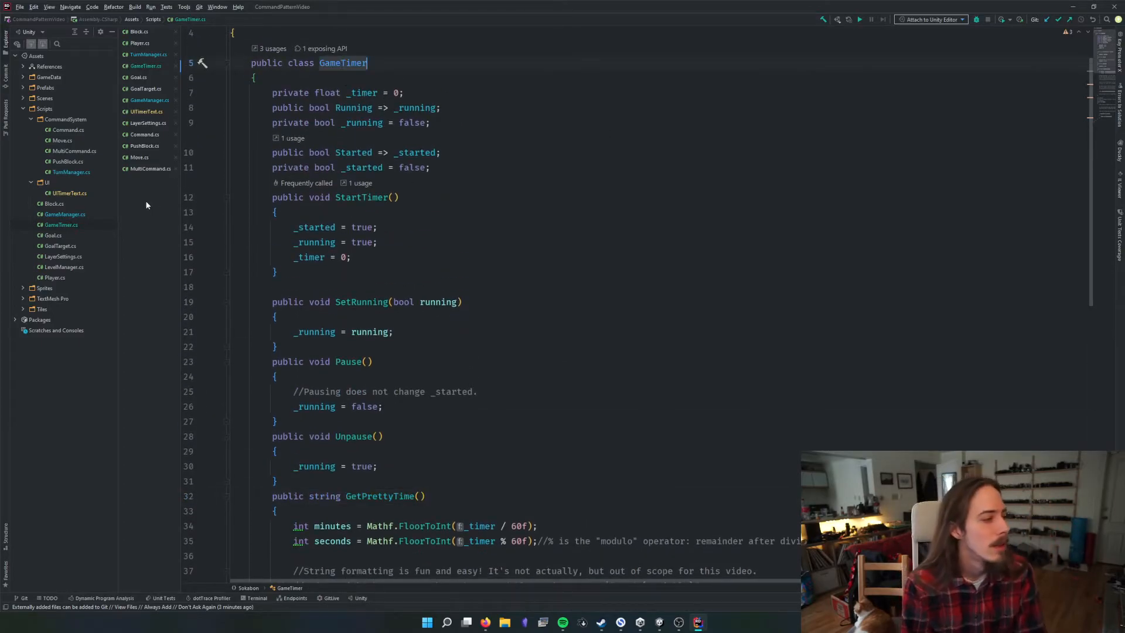
Return to the GameManager script and check its class declaration, base class and _timer field
double_click(64, 214)
click(504, 173)
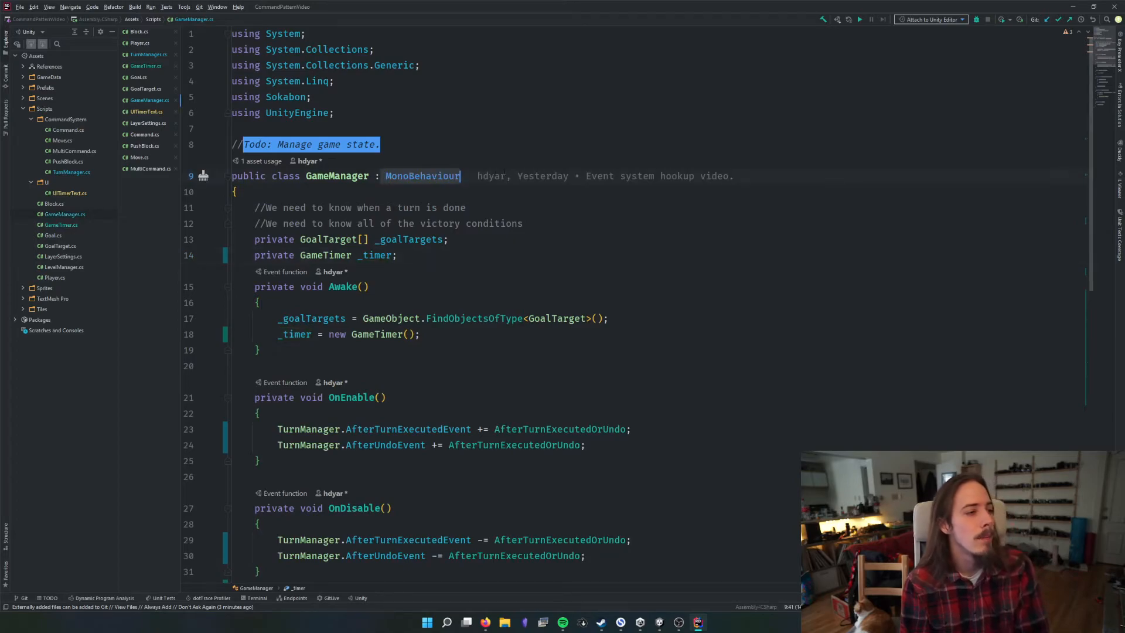
drag(352, 257, 402, 256)
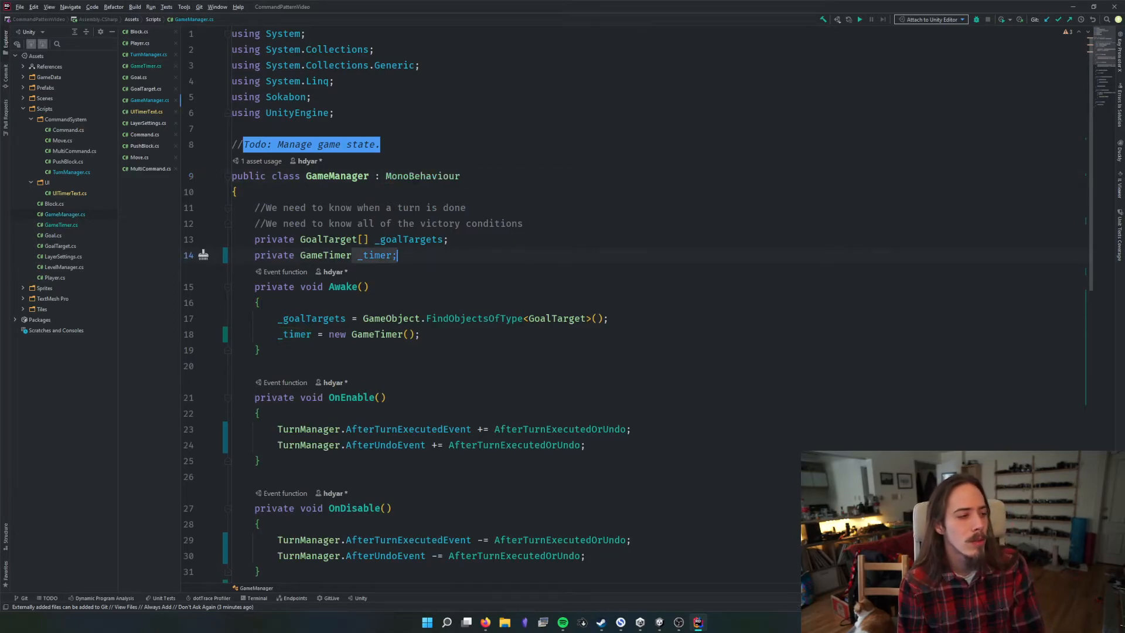
double_click(423, 177)
double_click(361, 177)
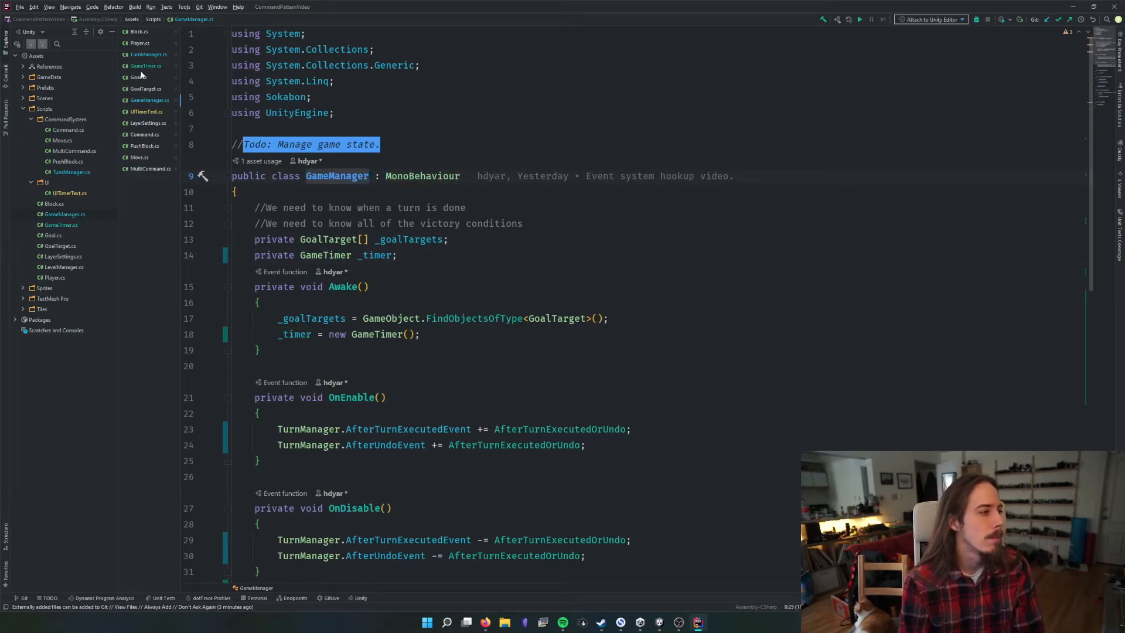
Declare a serialized private GameManager field named _gameManager below the _text field in UITimerText
click(147, 113)
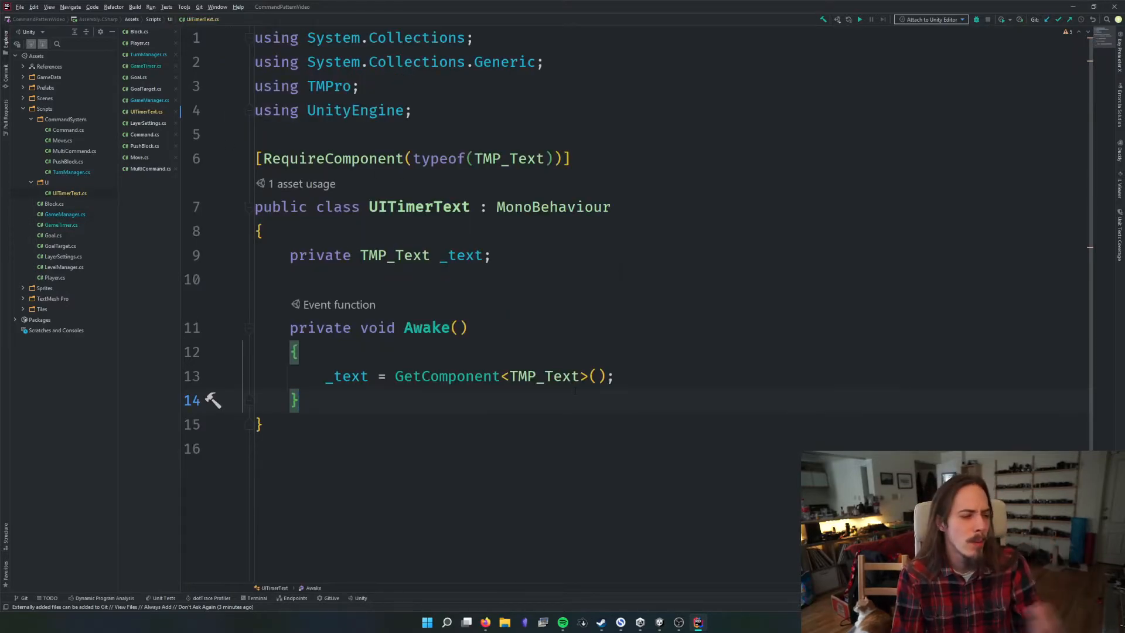
click(559, 273)
text([ser)
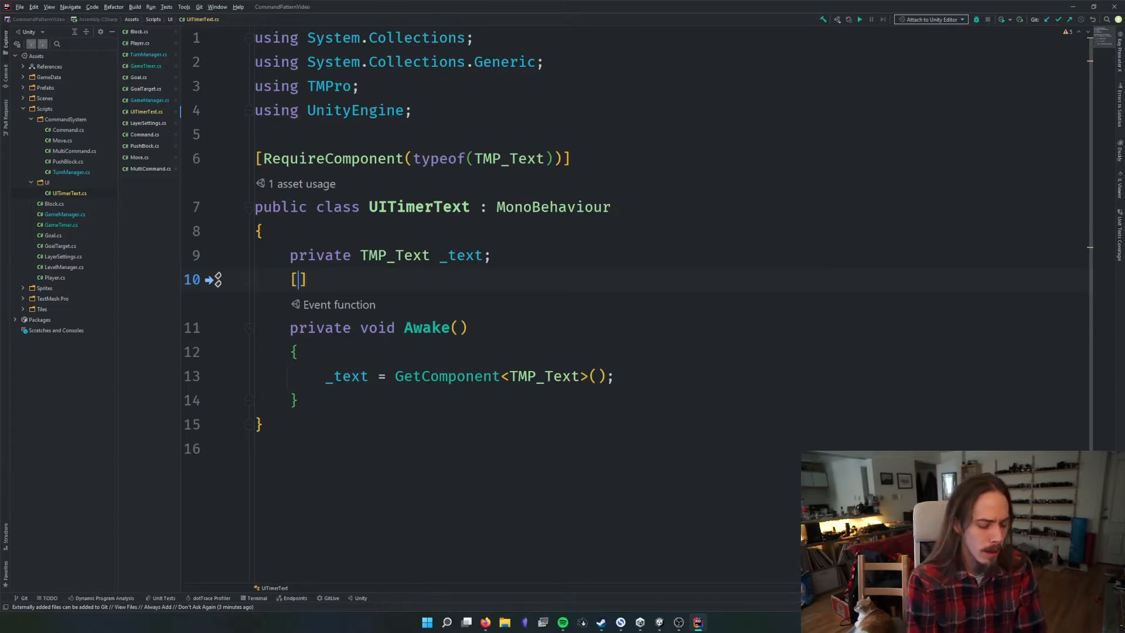
key(Return)
text(p)
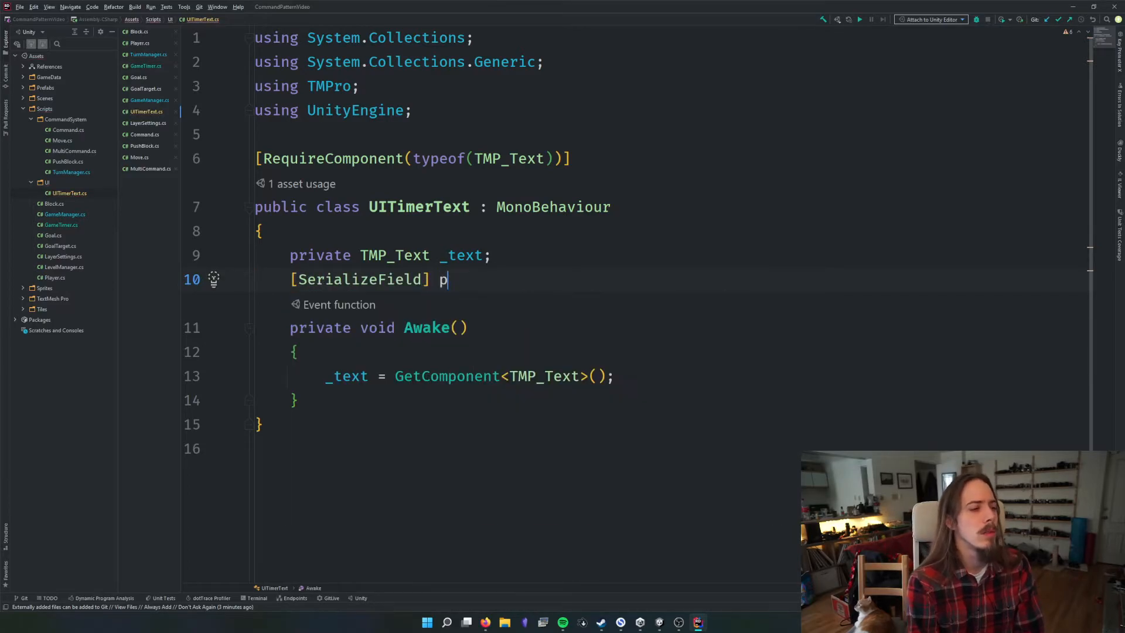
text(rivate GameM)
key(Return)
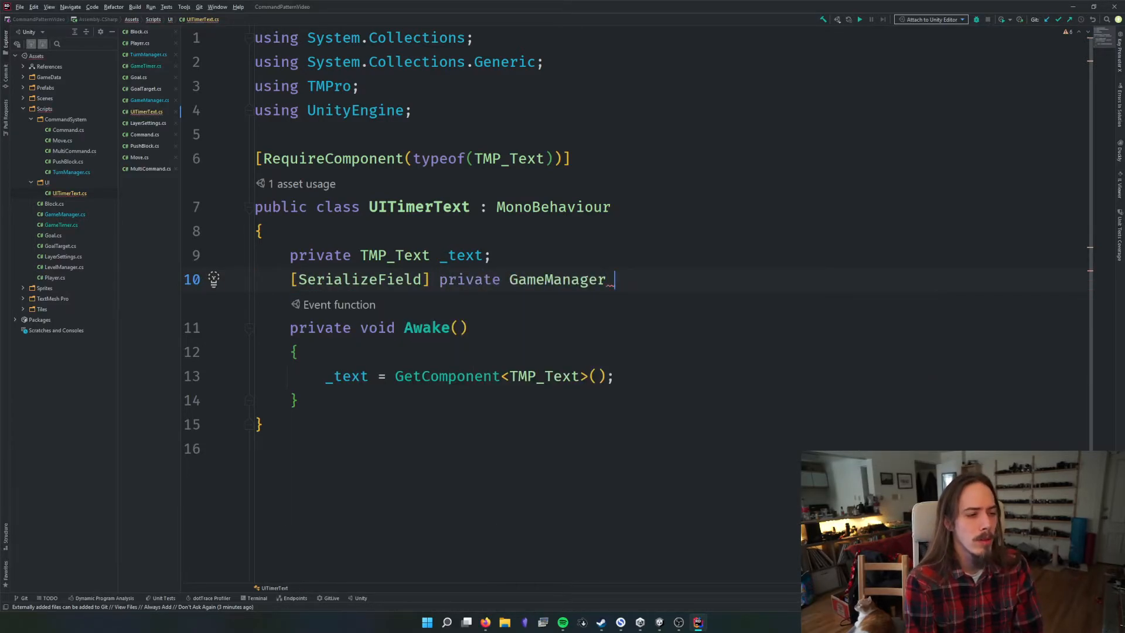
text(_G)
key(Down)
key(Return)
text(;)
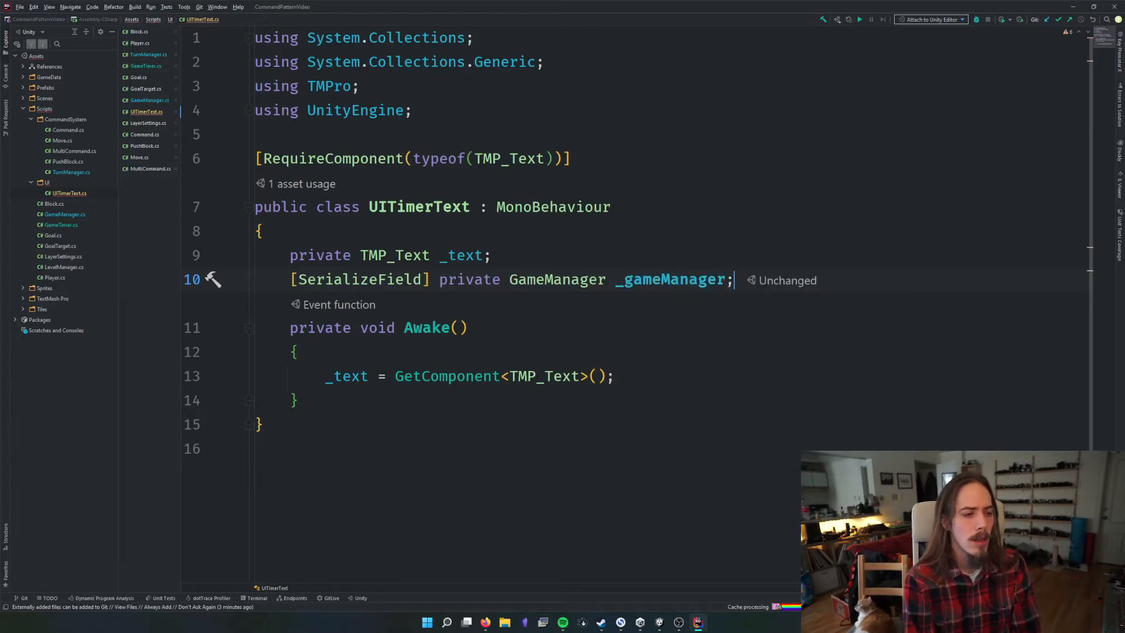
Generate an empty private Update method below Awake in UITimerText
click(748, 384)
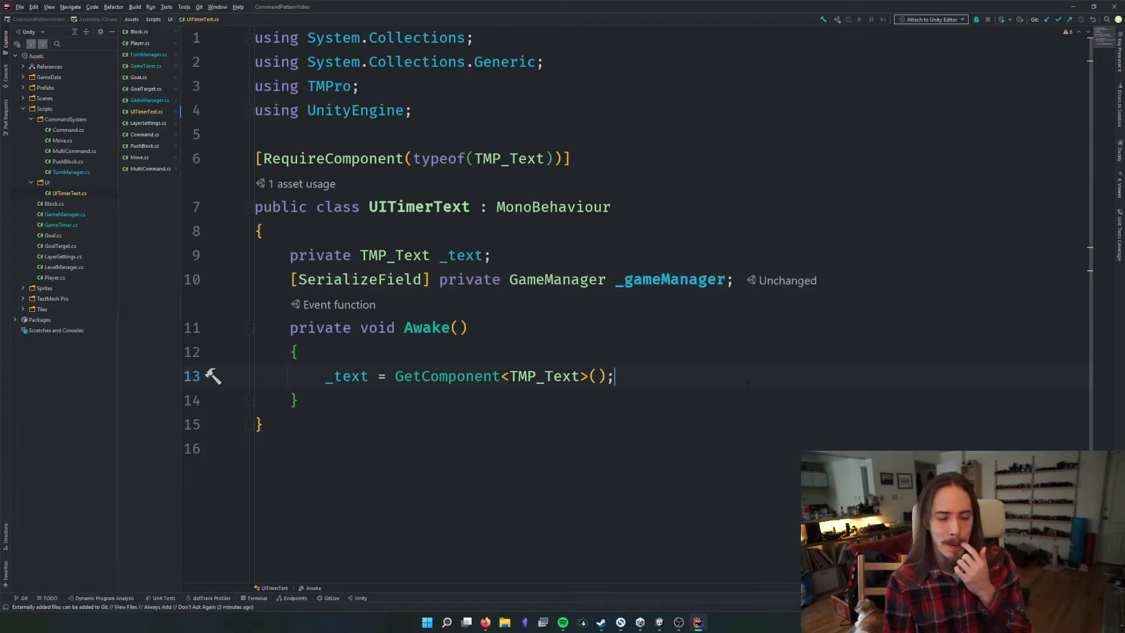
click(835, 393)
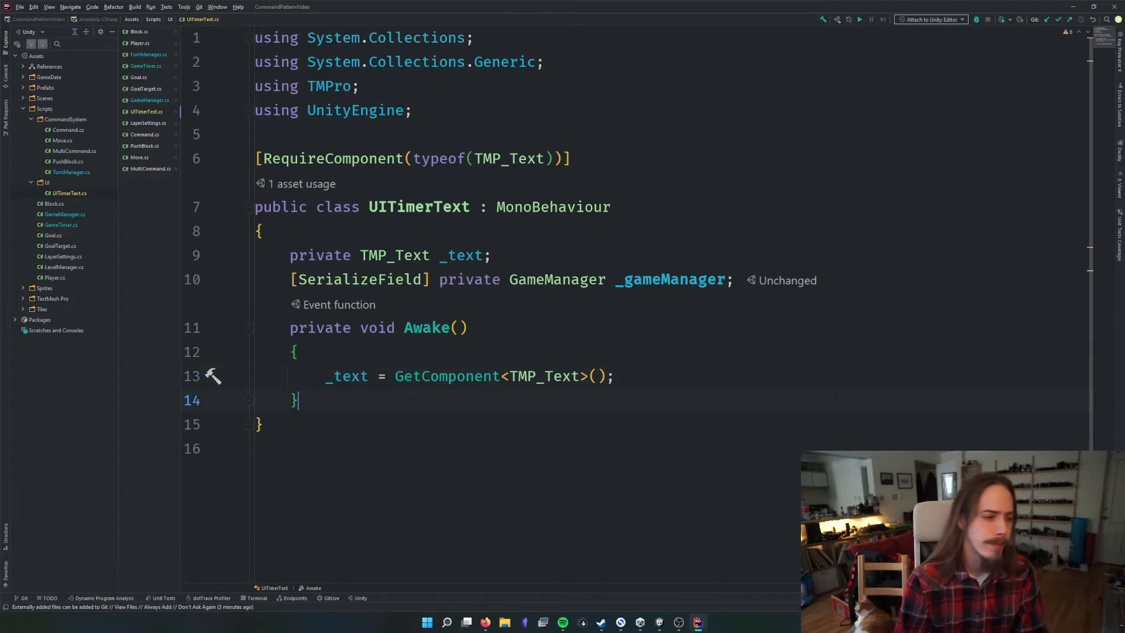
key(Return)
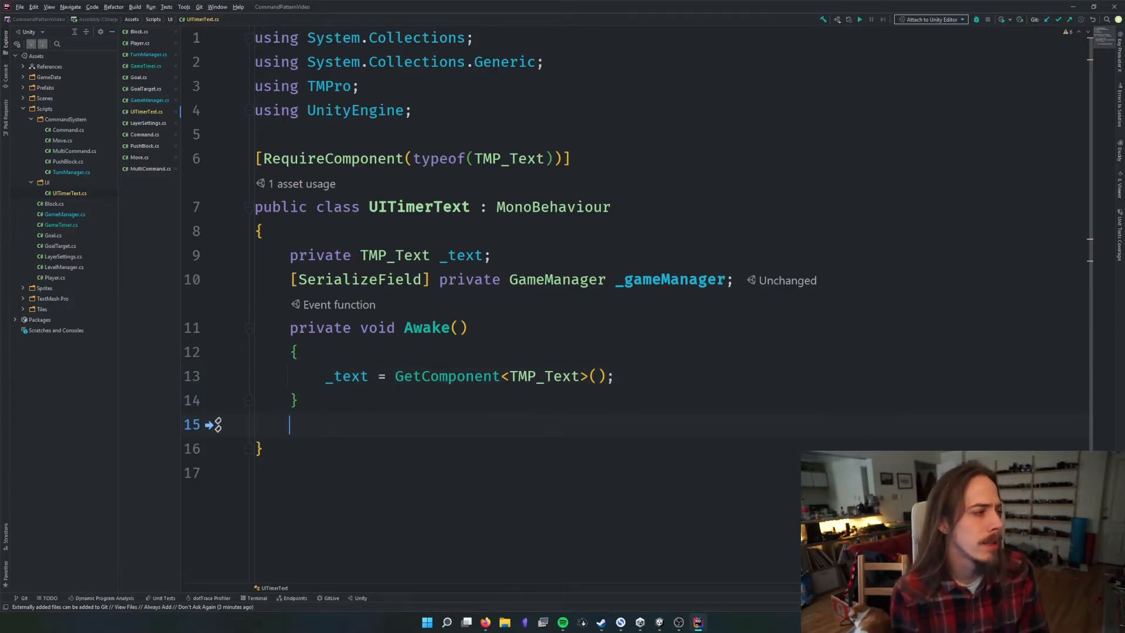
text(void UPdate())
key(Return)
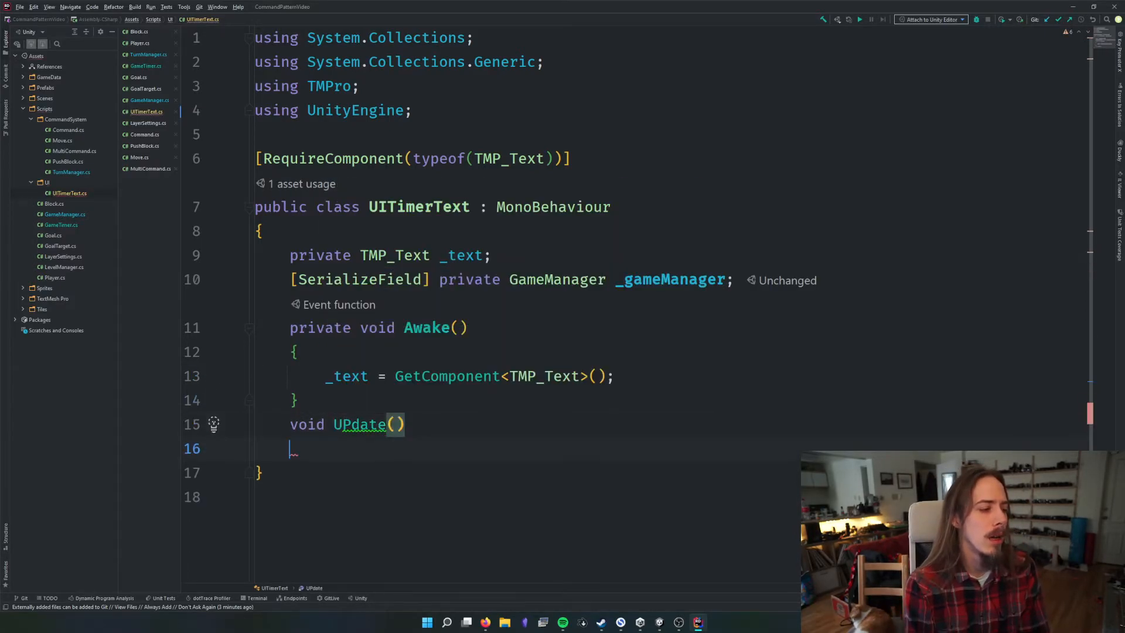
key(BackSpace)
key(ctrl+BackSpace)
key(ctrl+BackSpace)
key(BackSpace)
text(Upd)
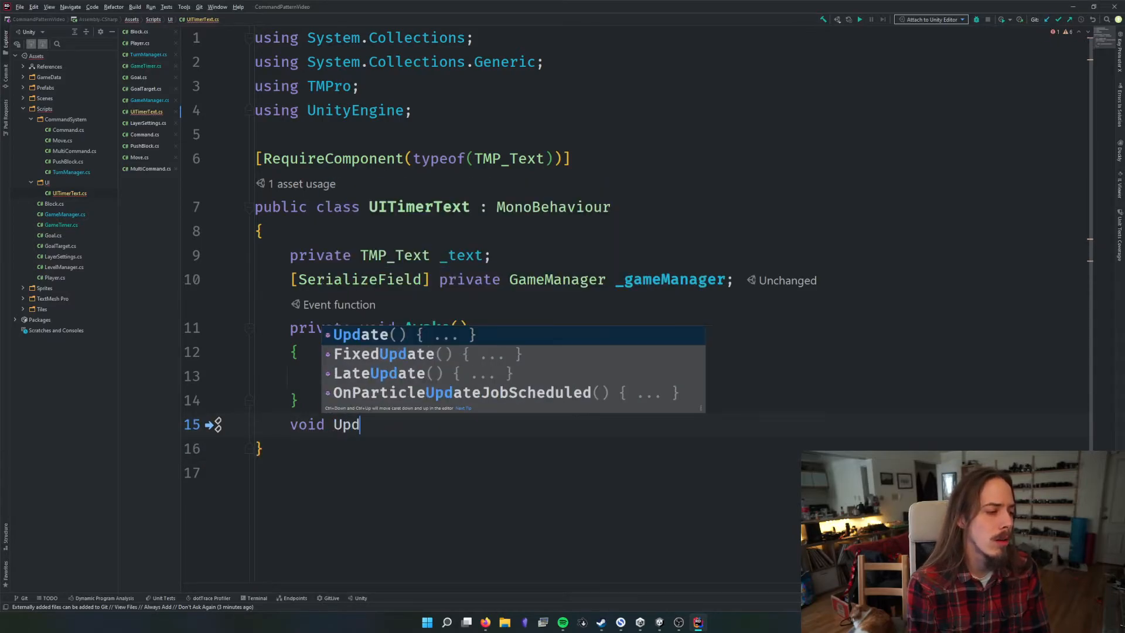
key(Return)
key(BackSpace)
Write a statement in UITimerText's Update method that assigns an empty string to _text
text(_text)
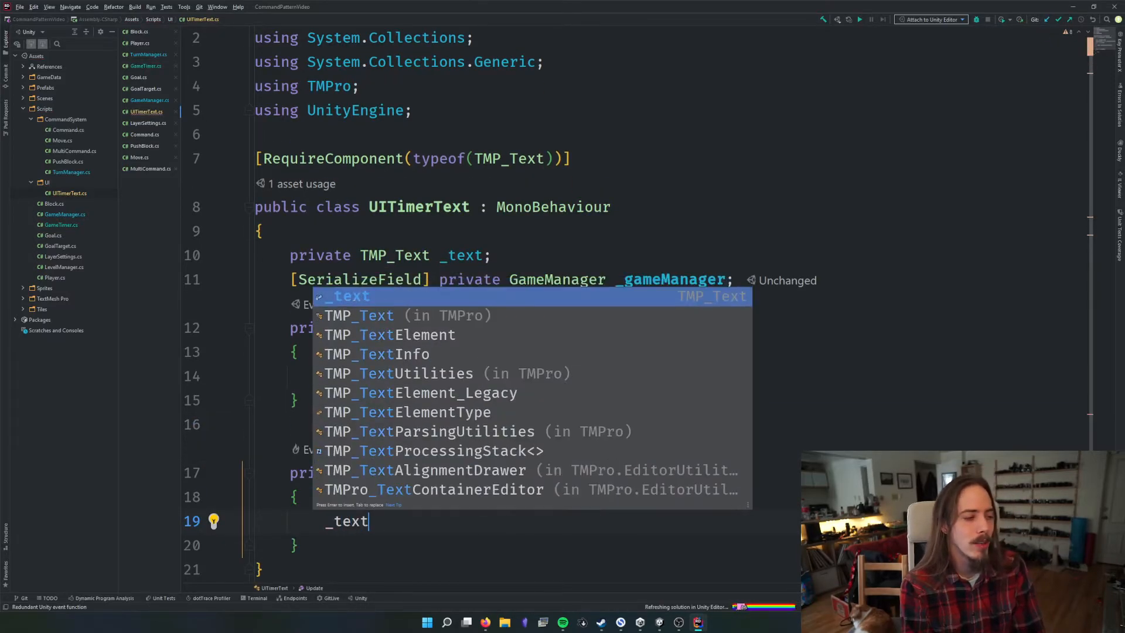
key(Escape)
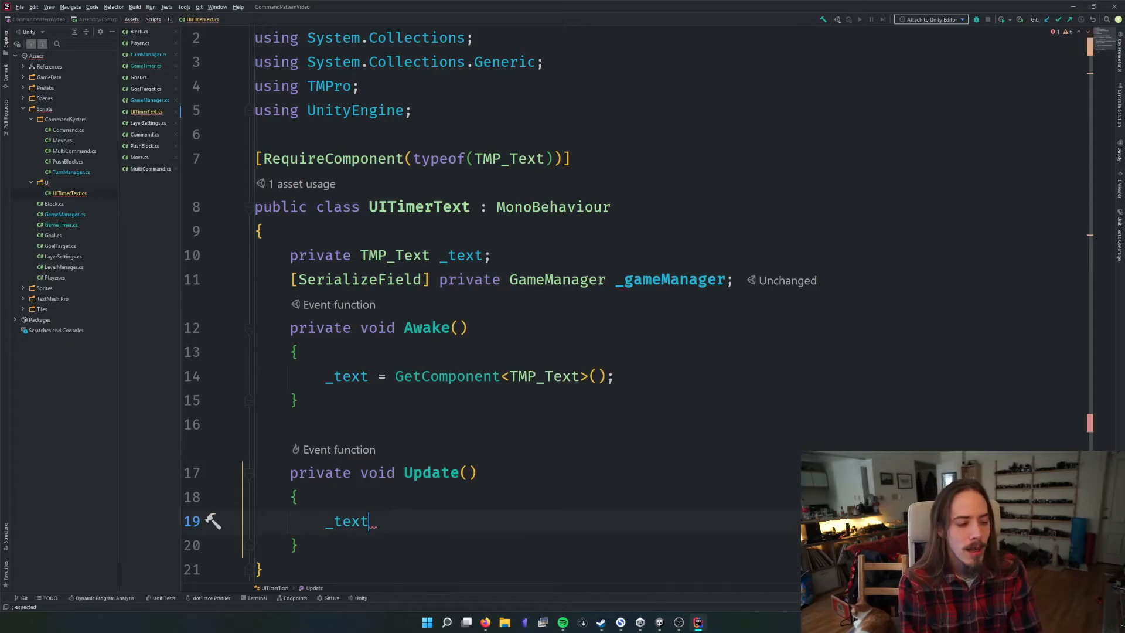
text(= "")
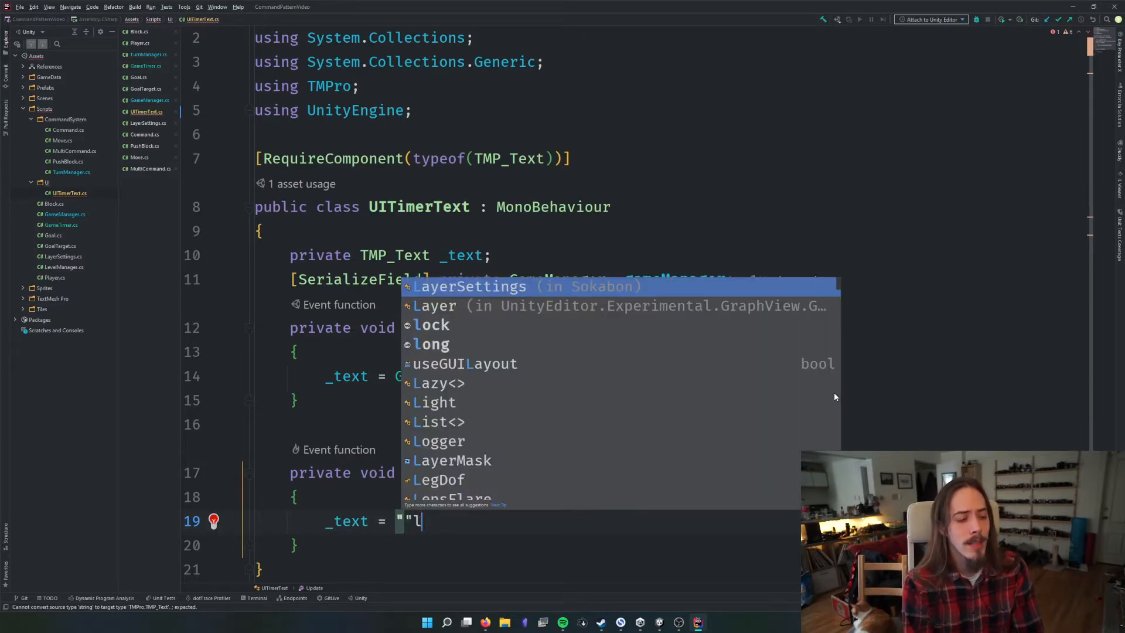
text(;)
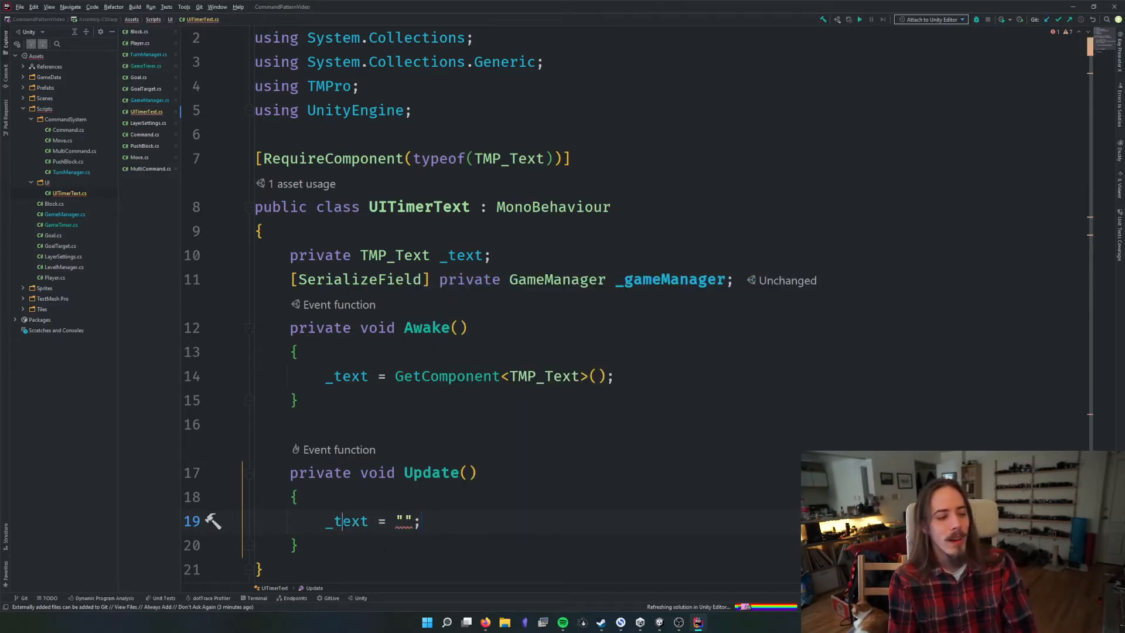
Rename the TMP_Text field _text to _textComponent throughout UITimerText
click(368, 521)
scroll(526, 508, down, 1)
scroll(526, 507, down, 2)
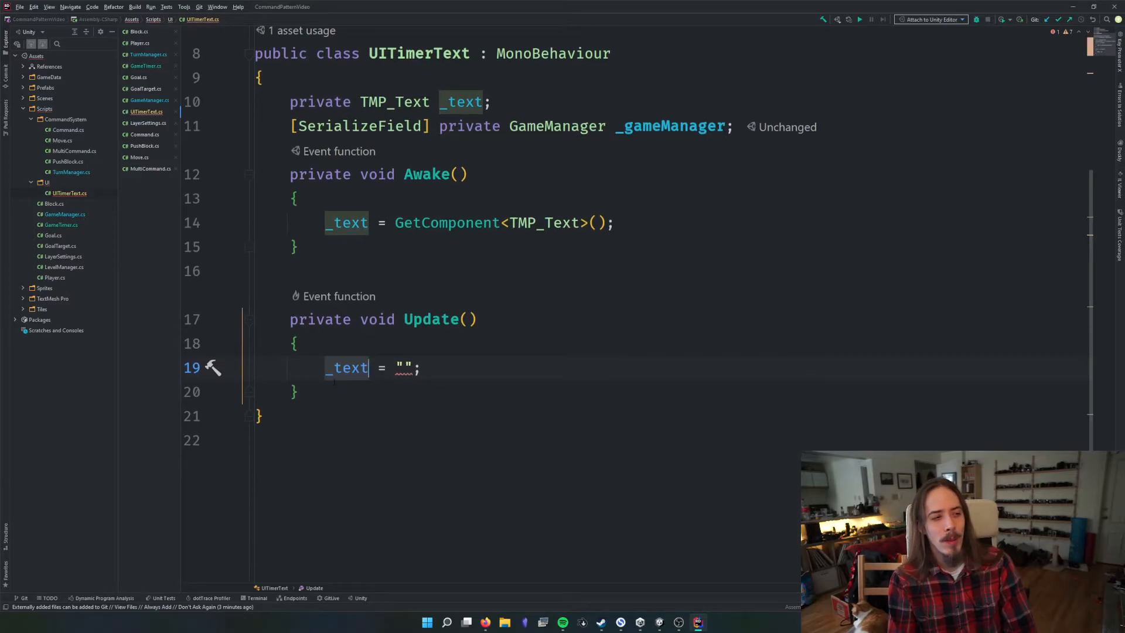
click(479, 103)
key(F2)
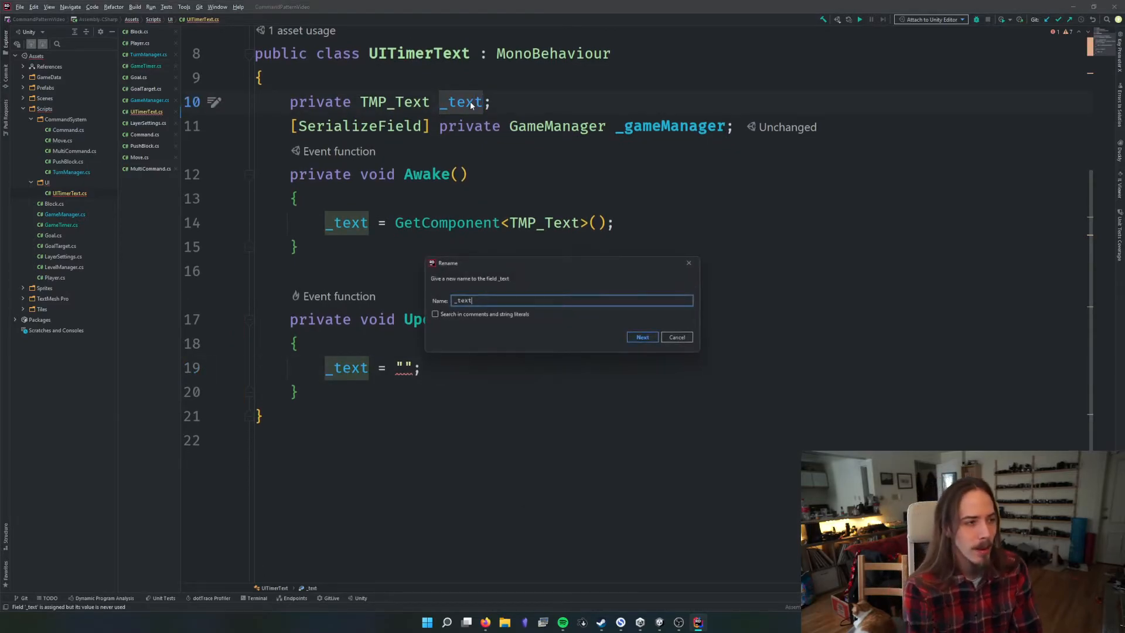
text(Component)
key(Return)
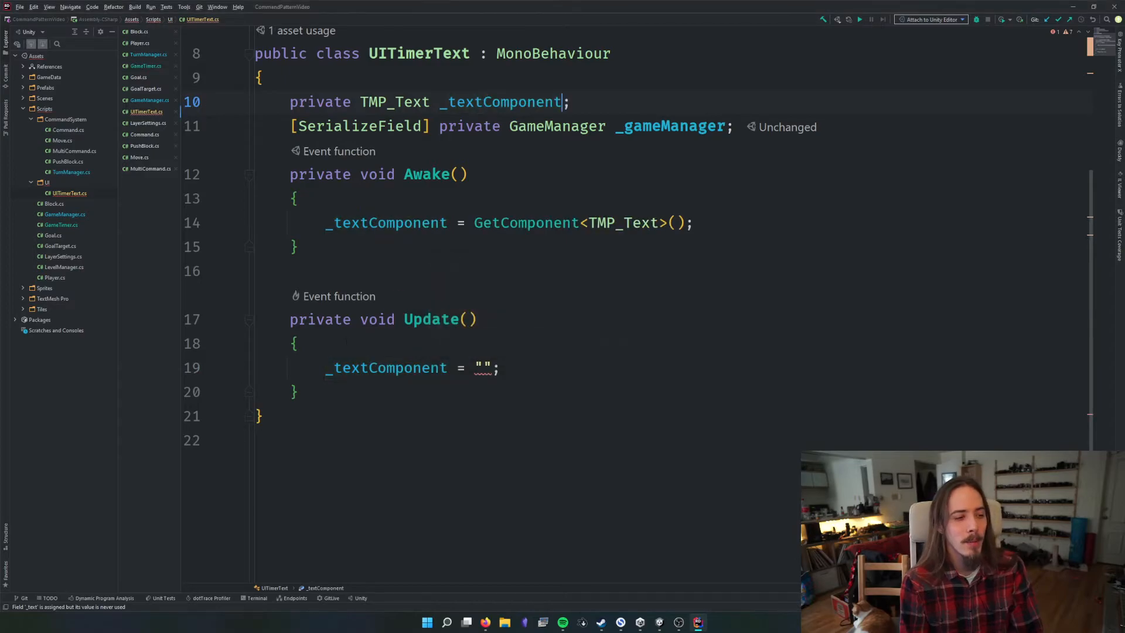
Change the Update assignment so it targets the text property of the TMP_Text component
click(448, 367)
text(.text)
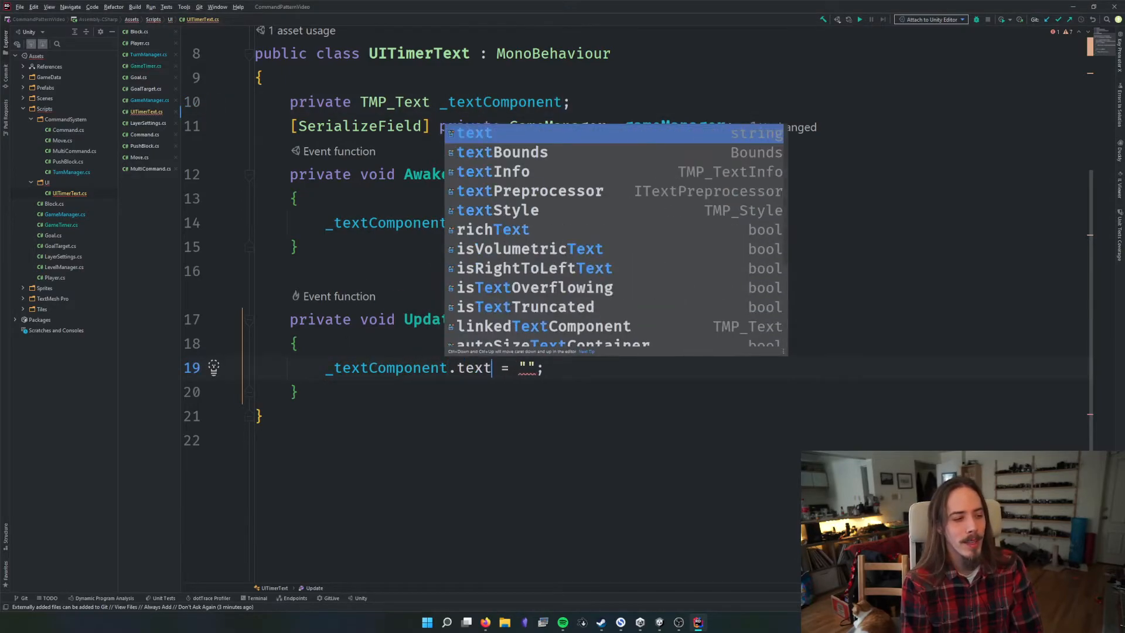
key(Escape)
click(449, 368)
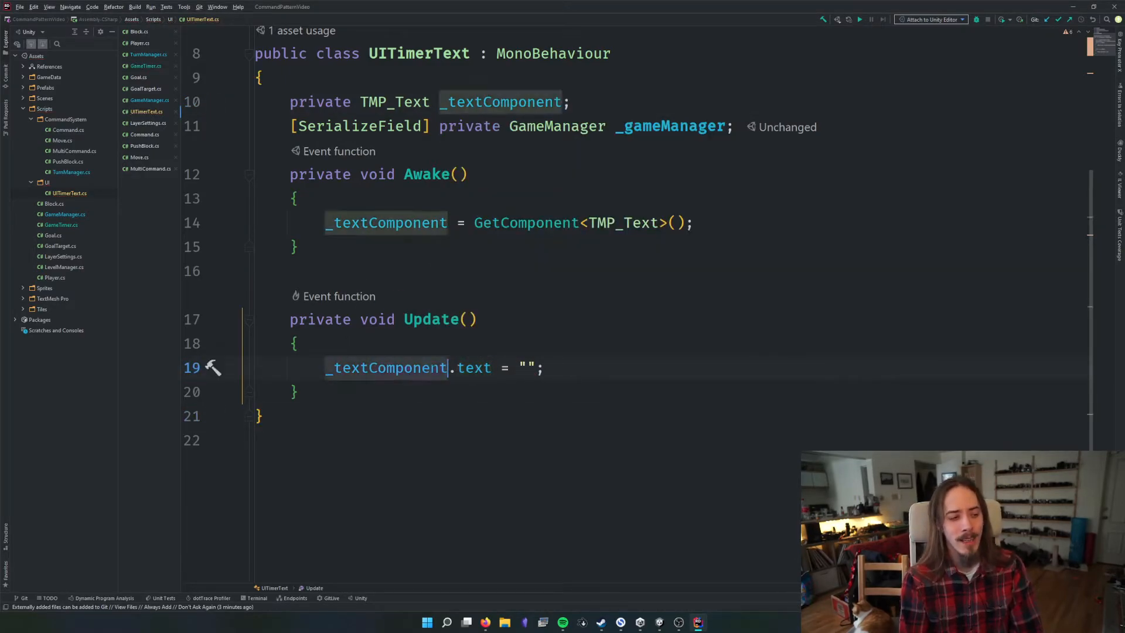
Rename the _textComponent field back to _text throughout the script
click(494, 106)
key(F2)
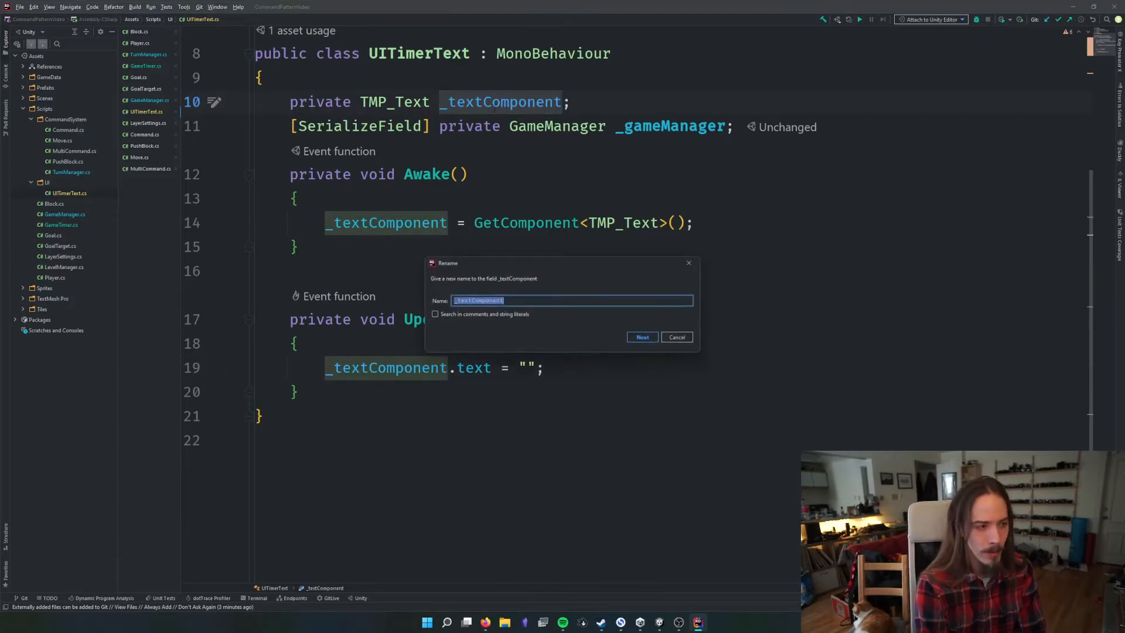
key(Right)
key(BackSpace)
key(BackSpace)
key(BackSpace)
key(BackSpace)
key(BackSpace)
key(BackSpace)
key(BackSpace)
key(Return)
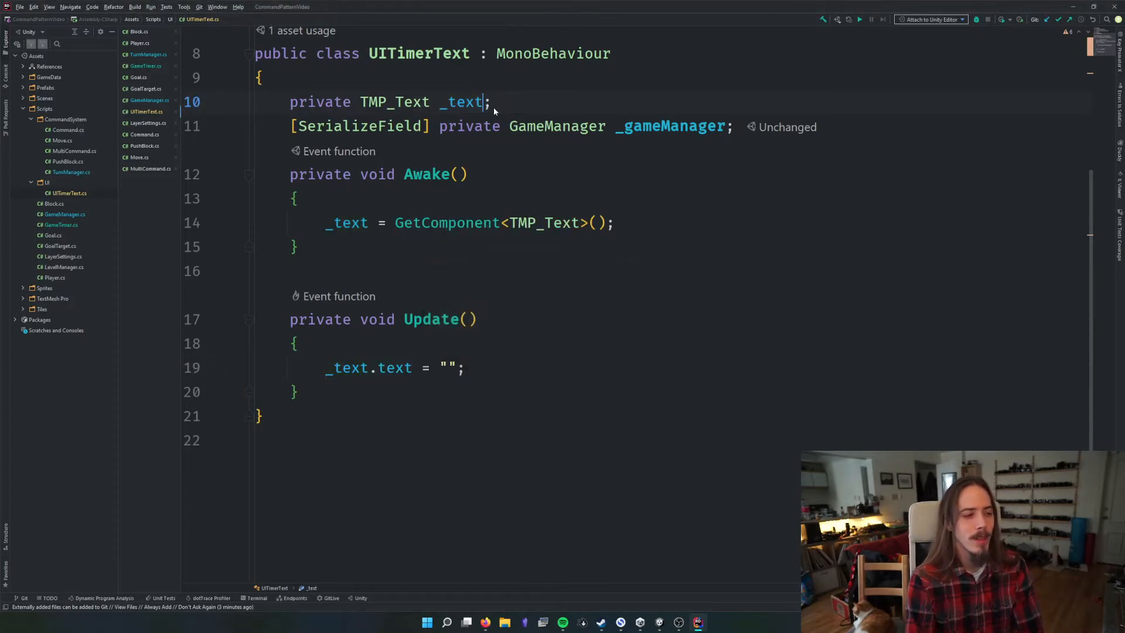
Review the _text.text expression, and in Unity inspect the matching Text Input field of Timer Text's TextMeshPro component
click(413, 367)
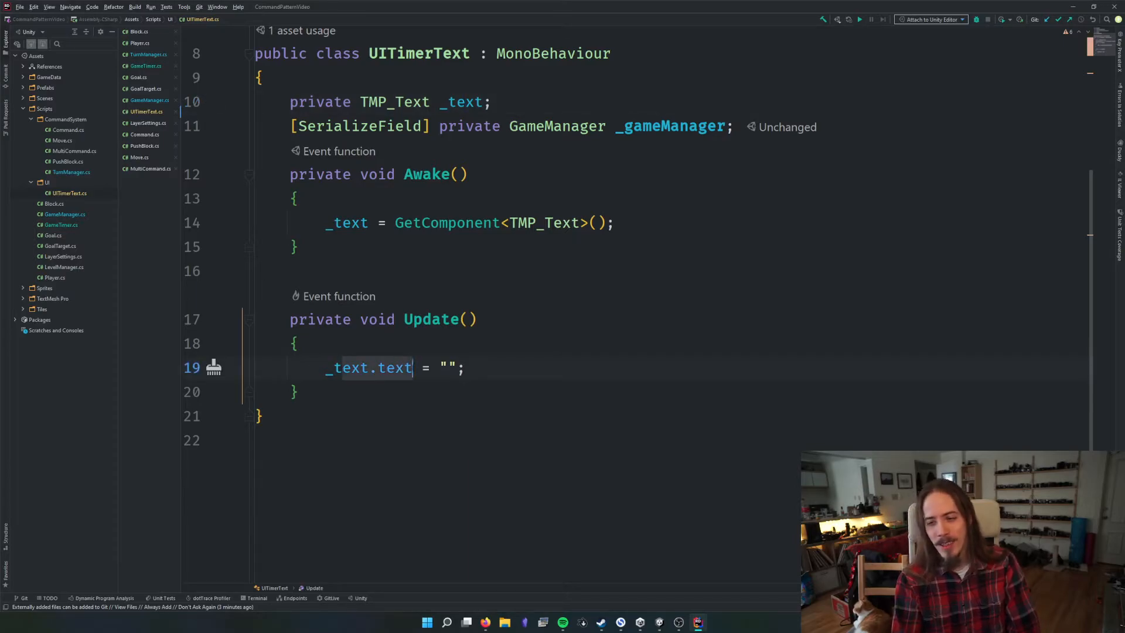
click(370, 368)
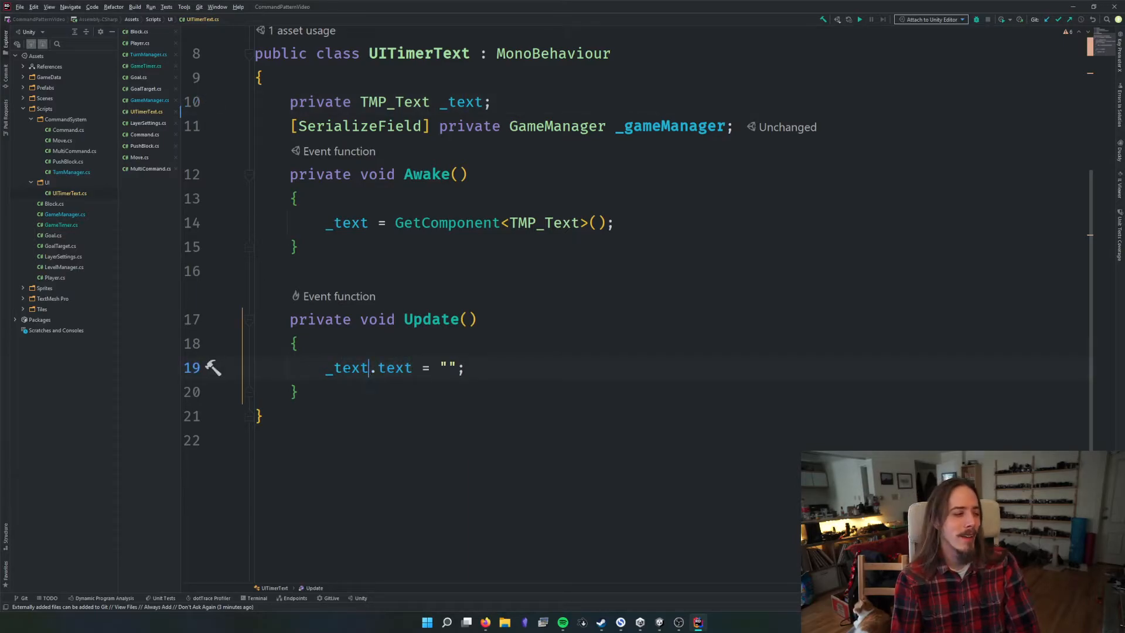
ctrl+scroll(351, 369, up, 2)
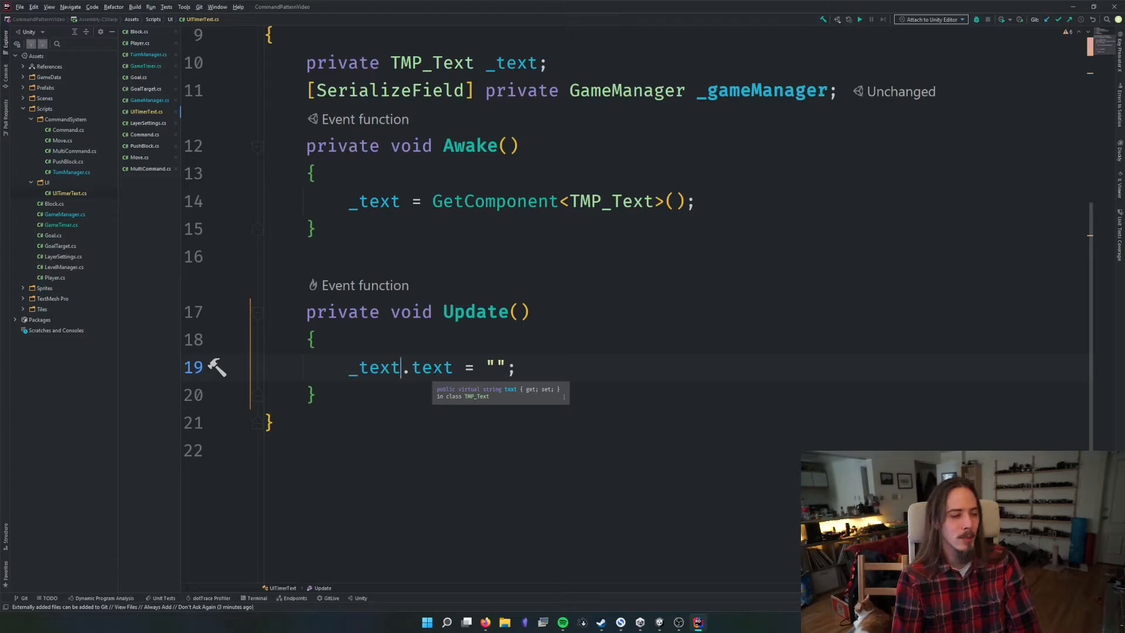
key(alt+Tab)
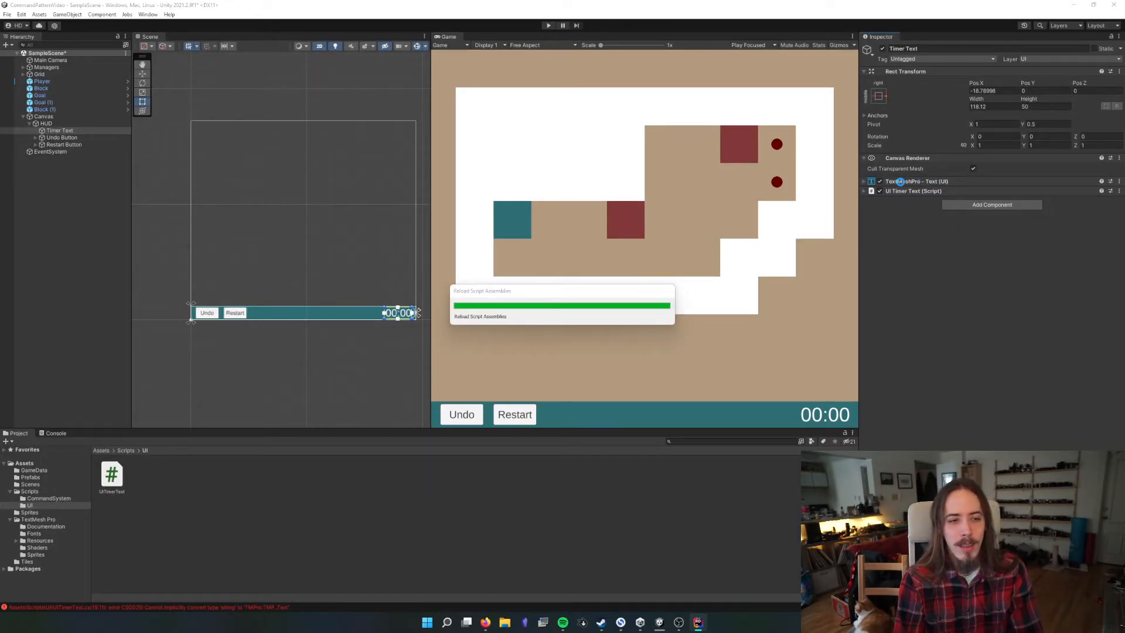
click(865, 182)
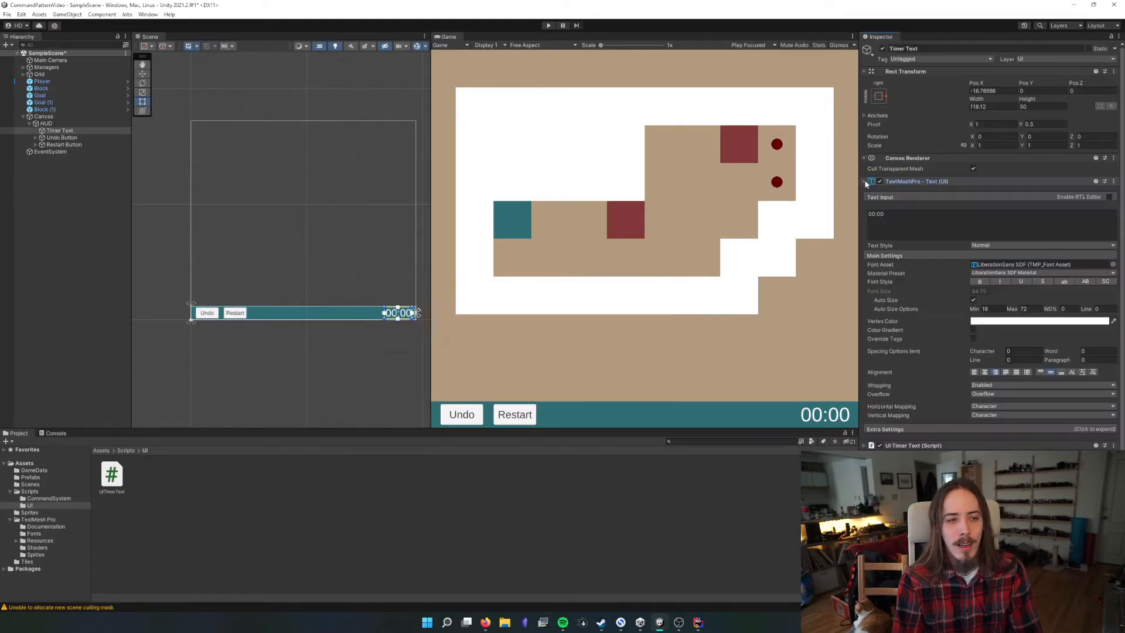
click(961, 219)
click(961, 220)
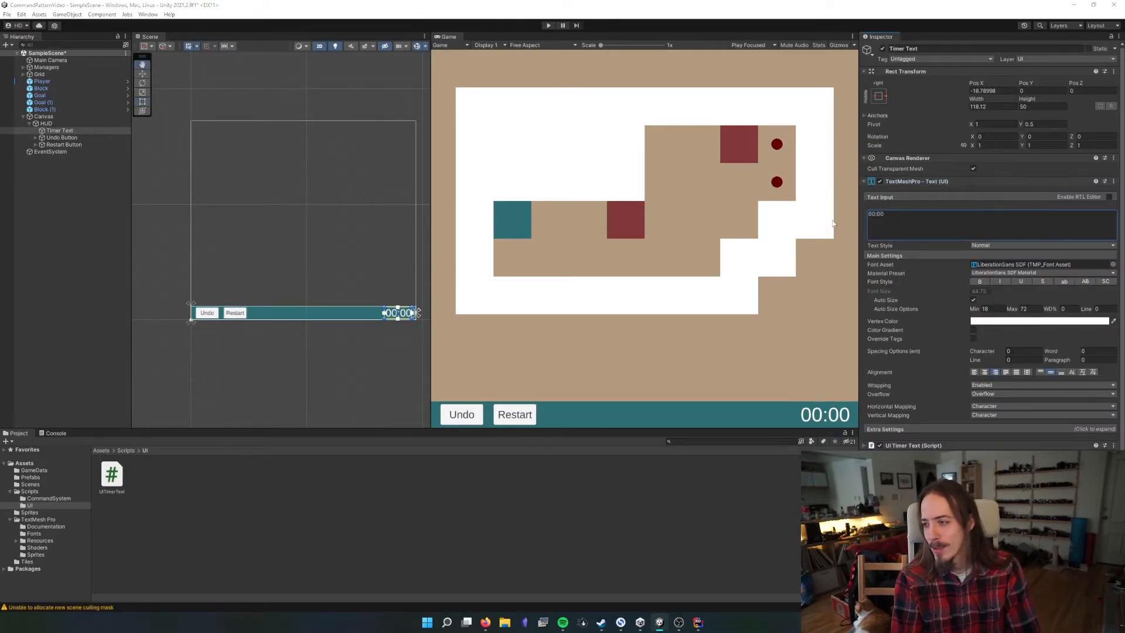
Return to Rider and replace the empty string in Update with a call to _gameManager.GetTimer()
key(alt+Tab)
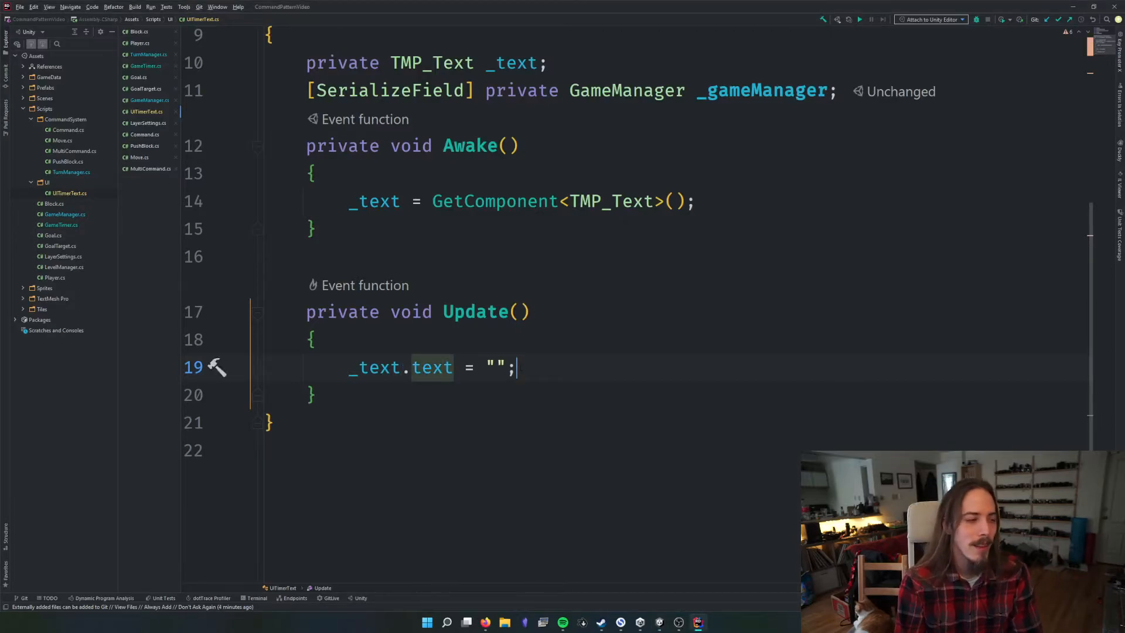
key(End)
key(BackSpace)
key(BackSpace)
key(BackSpace)
text(_g)
key(Return)
text(.Get)
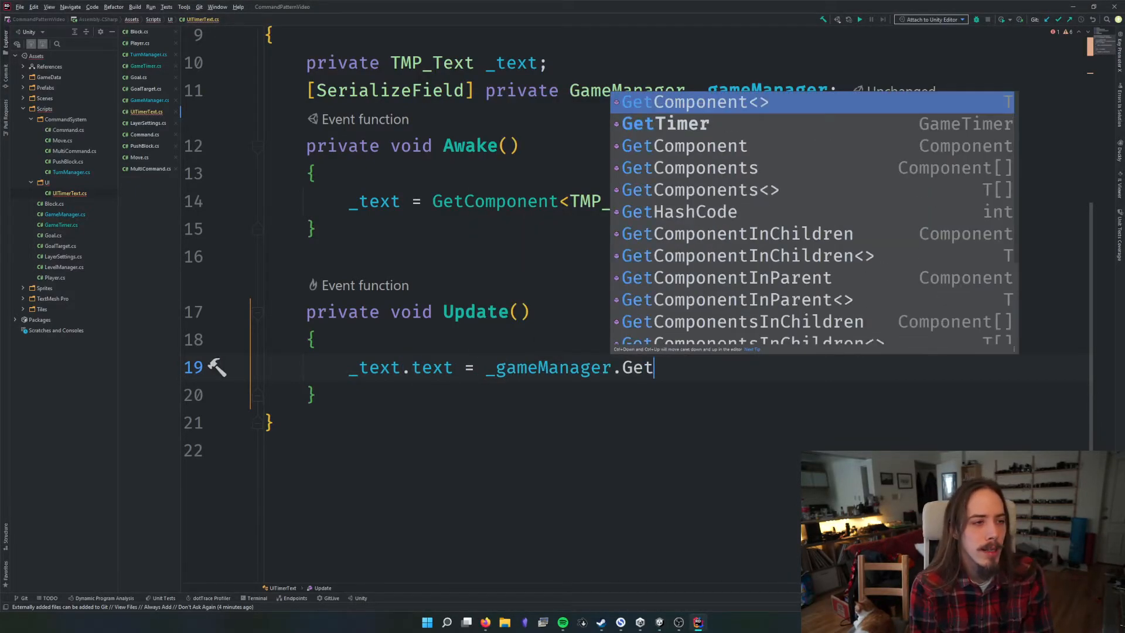
key(Down)
key(Return)
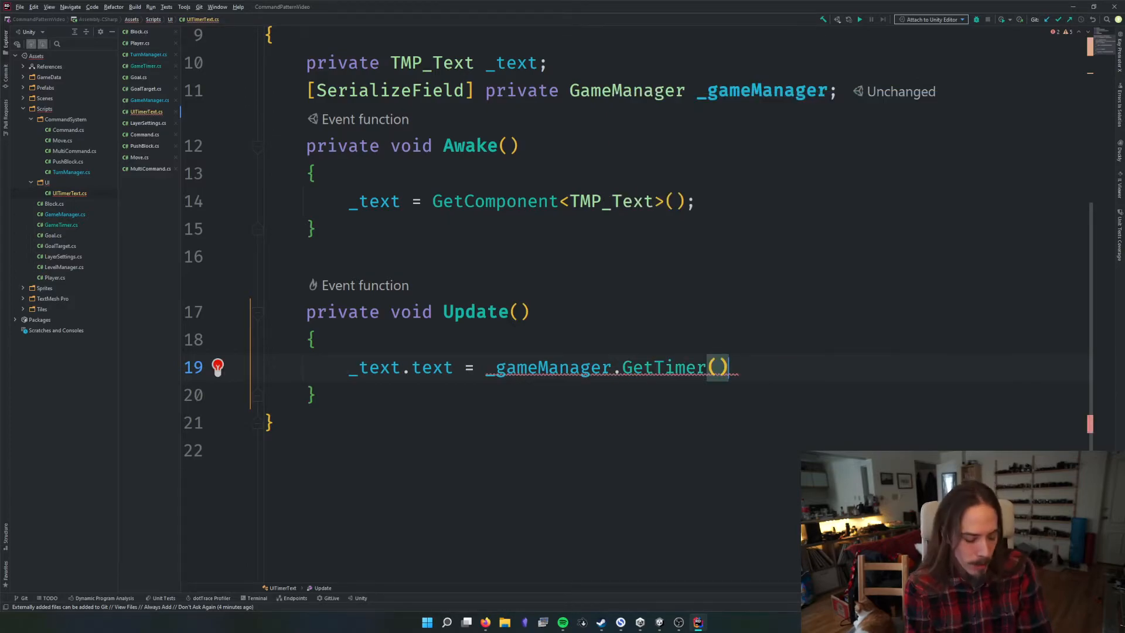
Chain GetPrettyTime() onto the GetTimer() call and end the statement with a semicolon
text(.)
key(Return)
text(;)
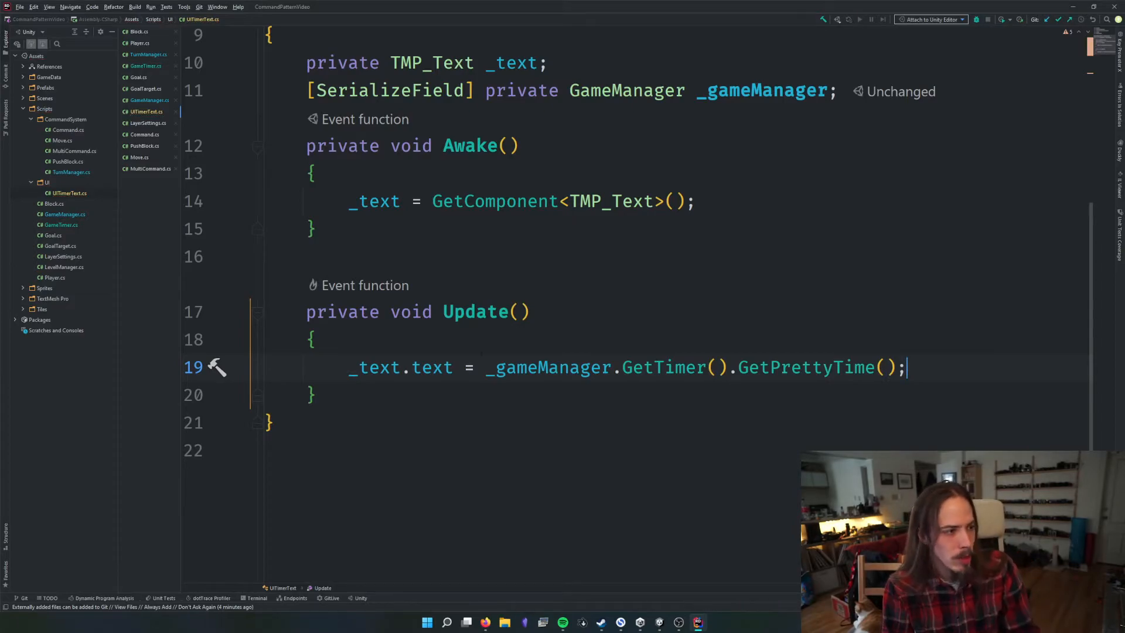
key(Up)
key(Up)
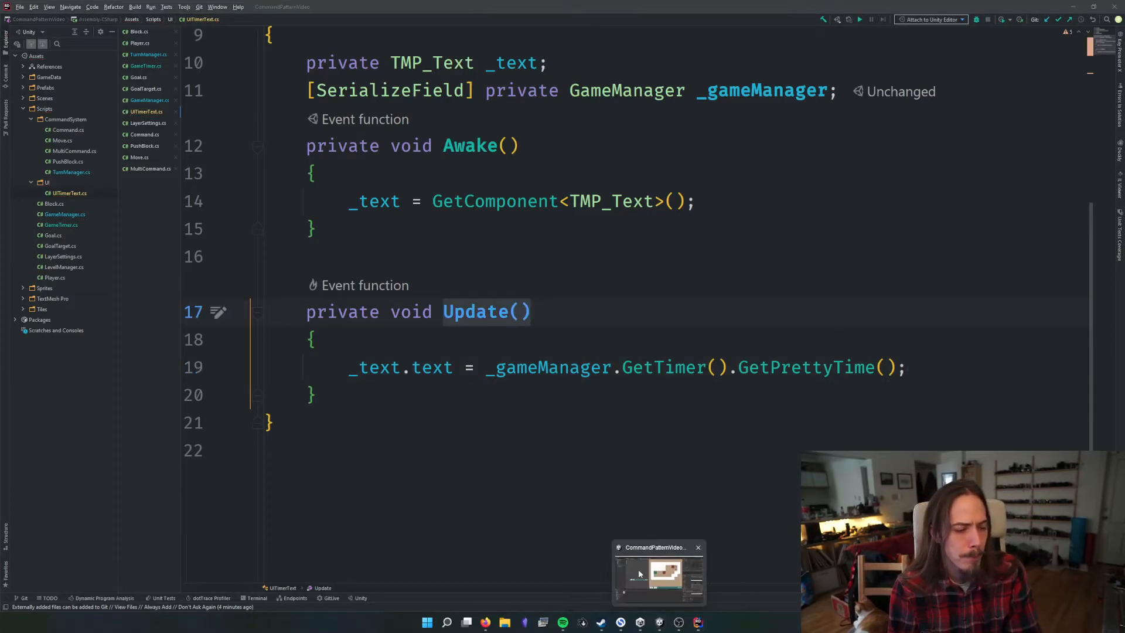
Switch to Unity, run the game to test the timer text, and stop play mode
click(659, 622)
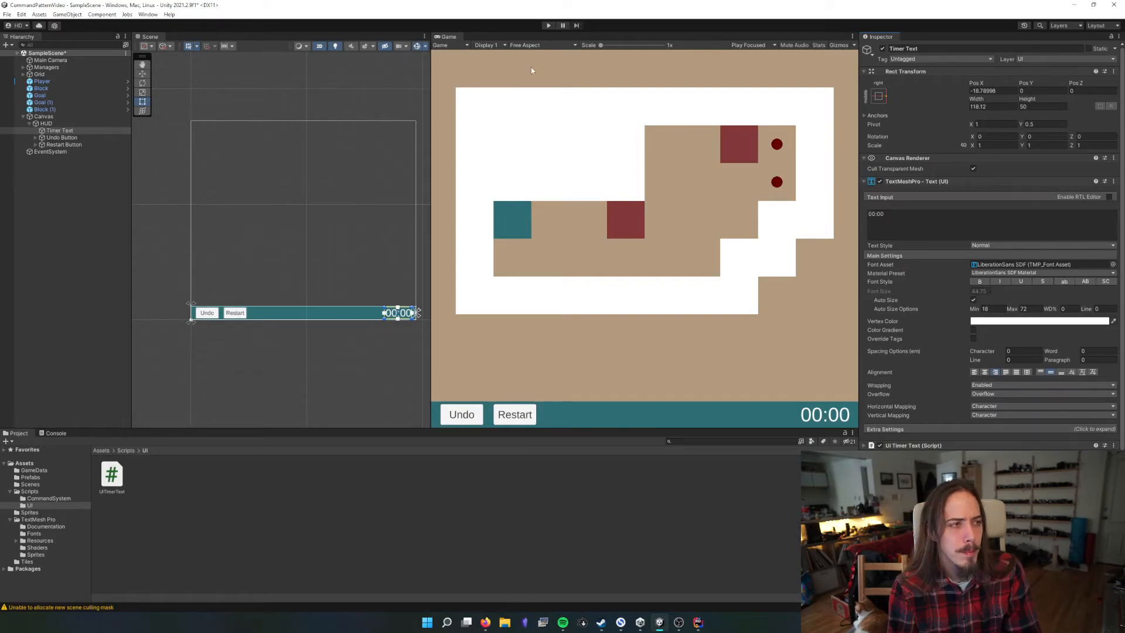
click(547, 25)
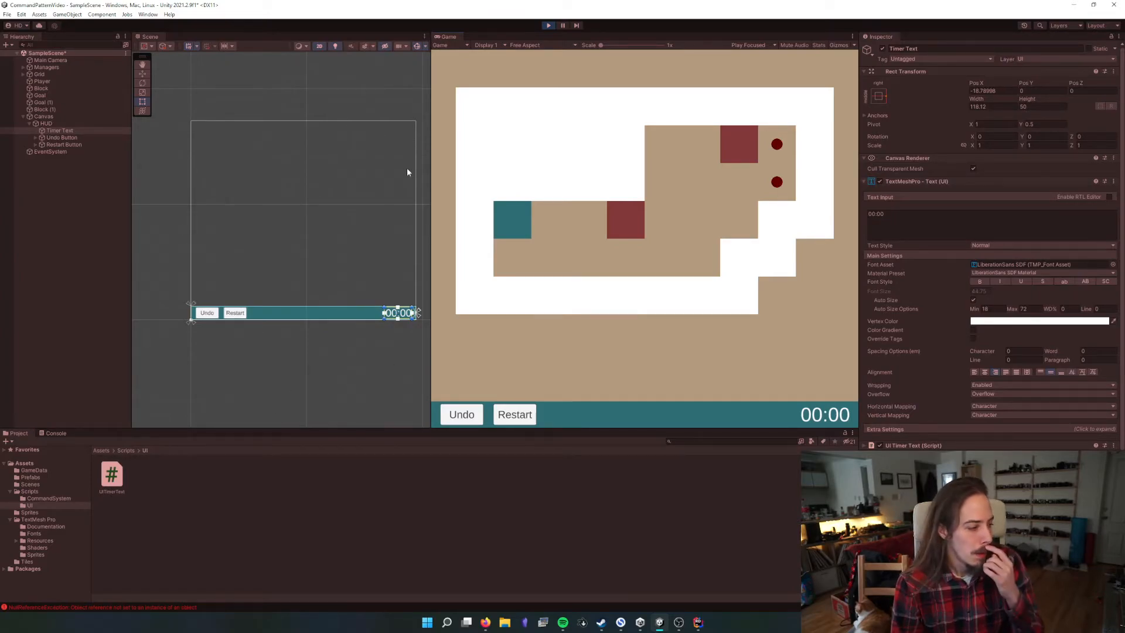
click(547, 26)
Assign the Game Manager object under Managers to the Game Manager field of Timer Text's UI Timer Text component
click(909, 181)
click(920, 191)
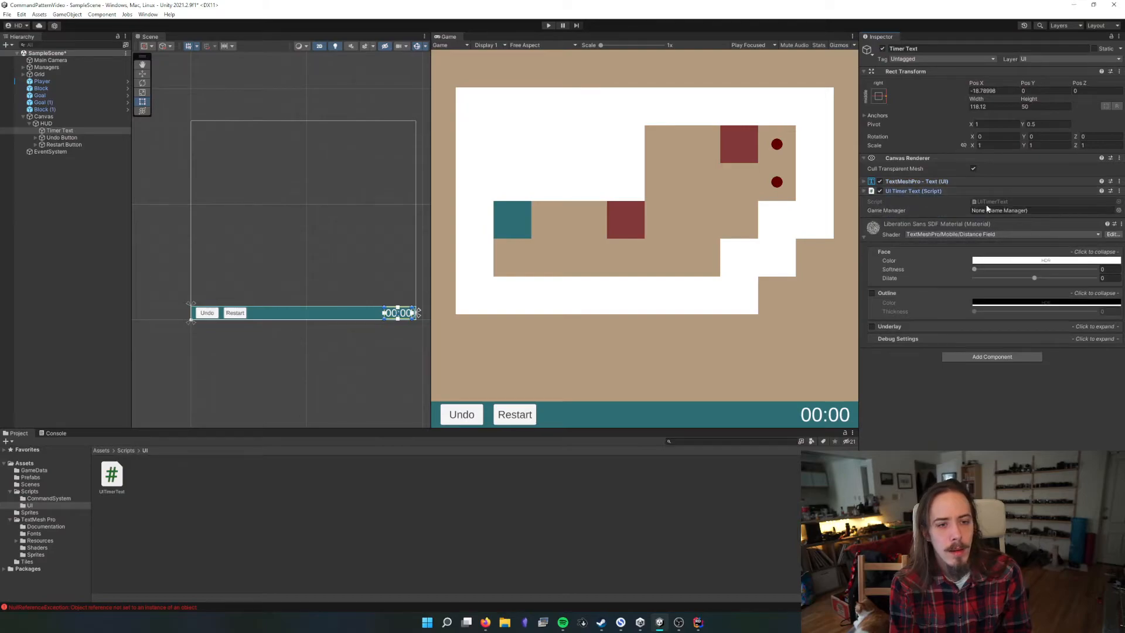
click(979, 209)
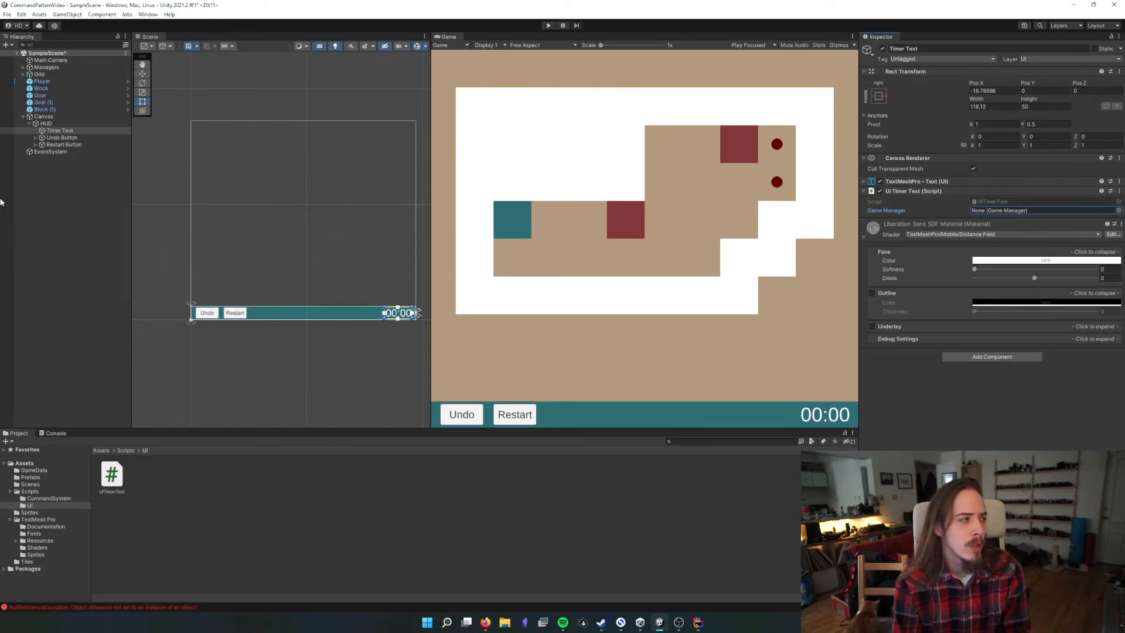
click(23, 67)
drag(58, 81, 992, 212)
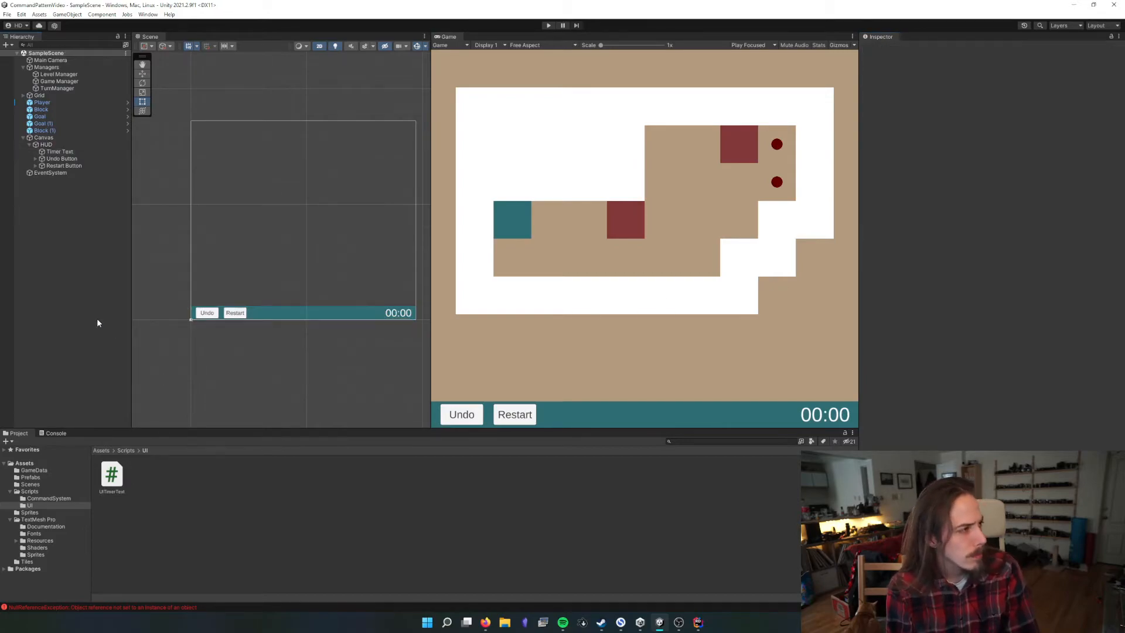
Examine the Managers object and its Level Manager, Game Manager and TurnManager children
click(45, 68)
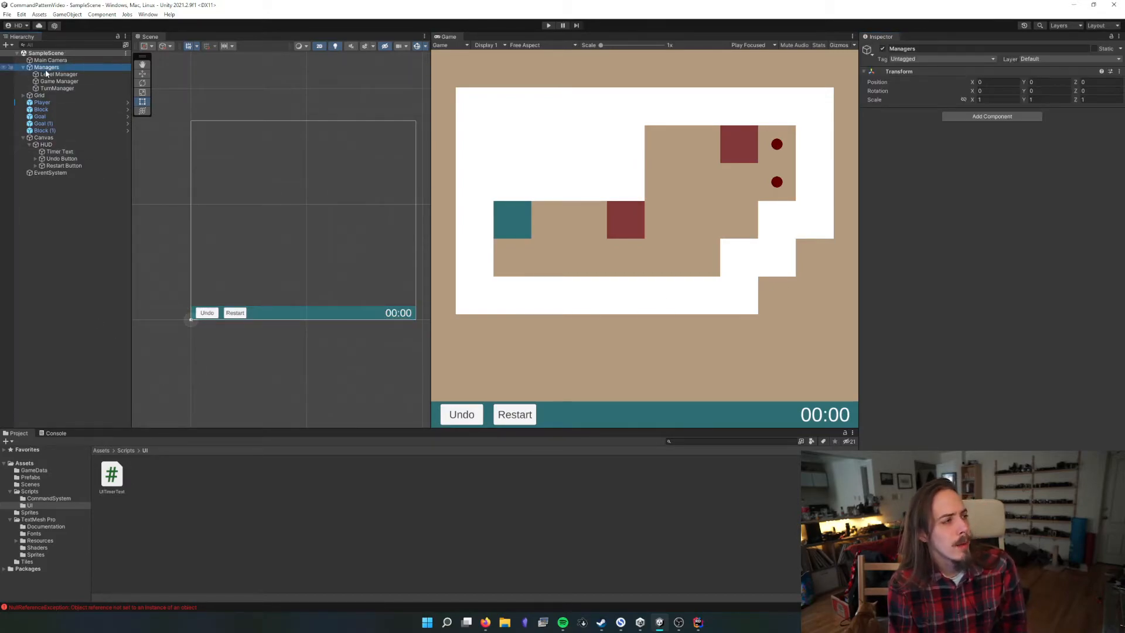
key(Down)
key(Down)
key(Down)
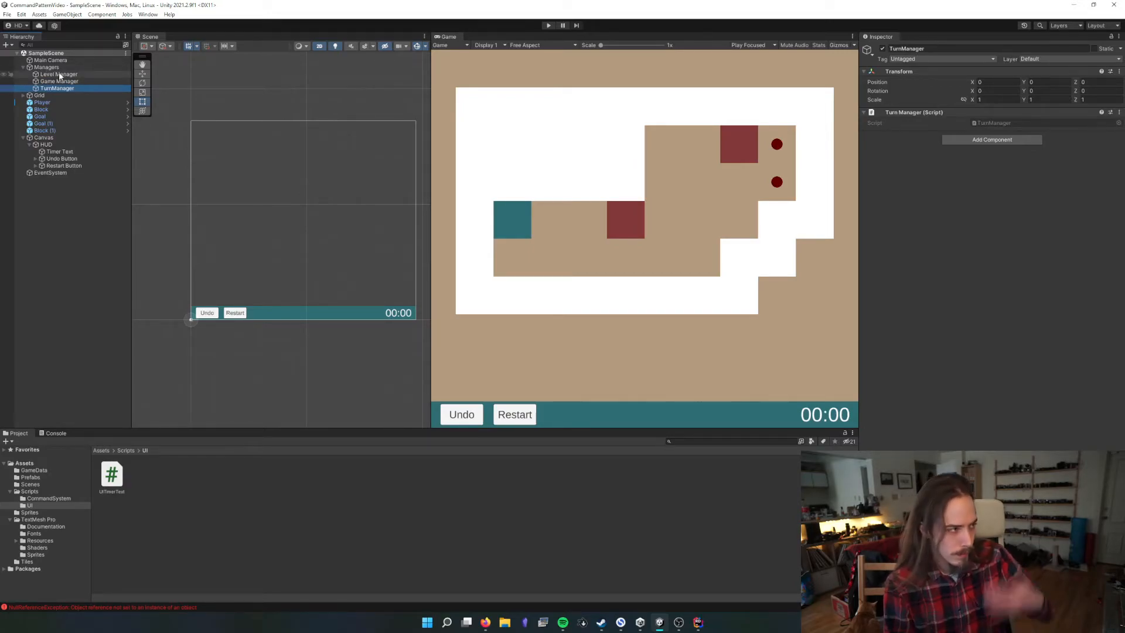
click(46, 67)
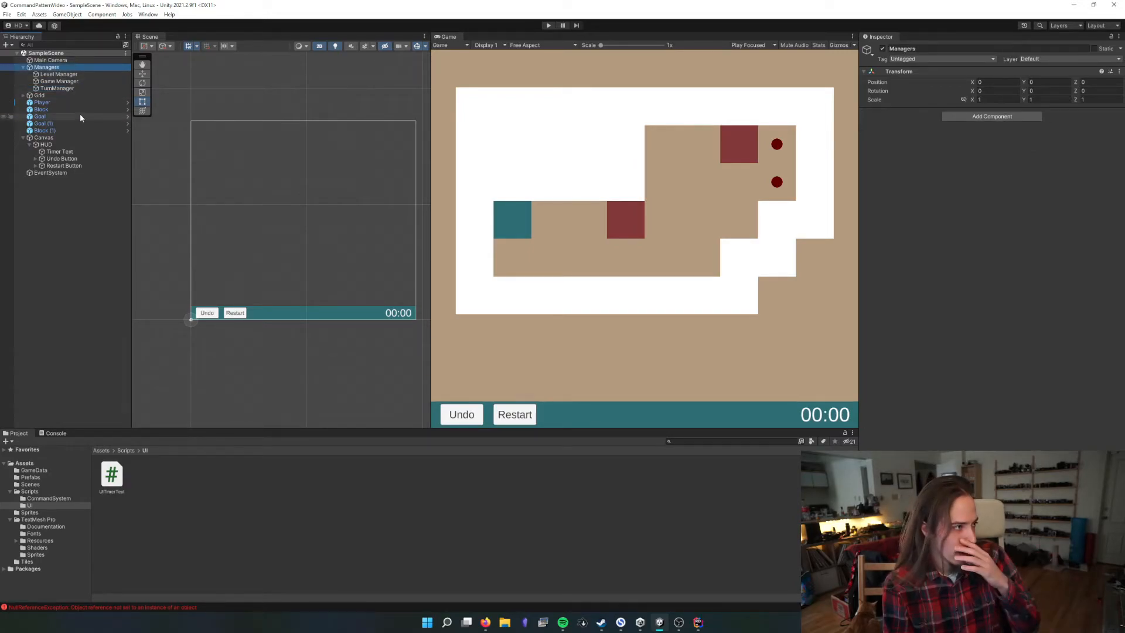
Try moving the Canvas under the Managers object and undo the move
click(56, 138)
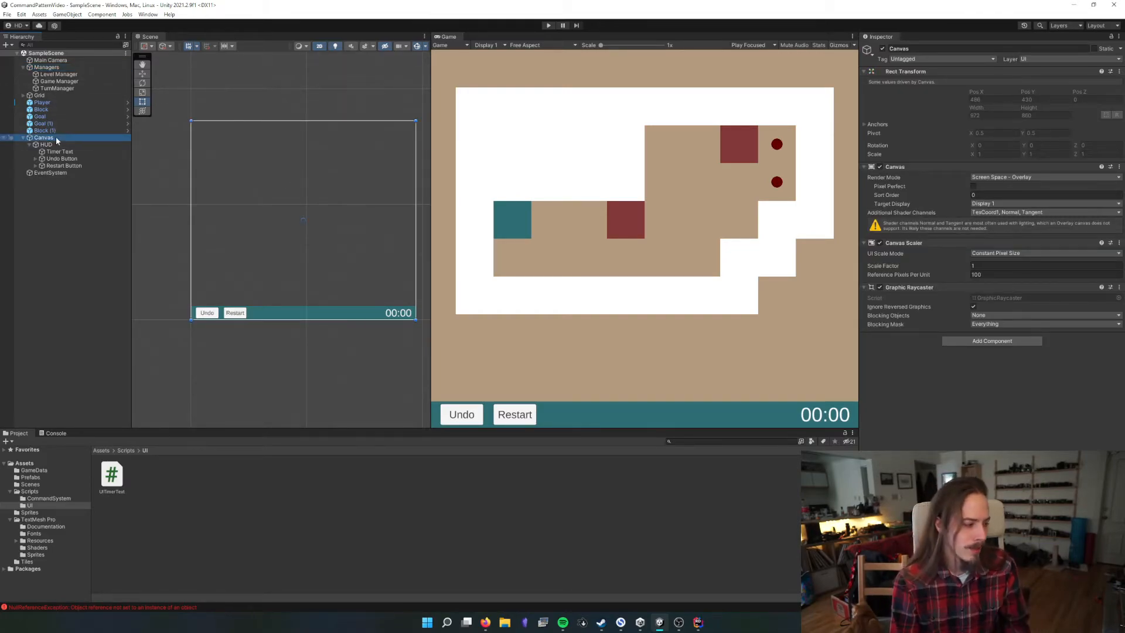
drag(48, 138, 48, 93)
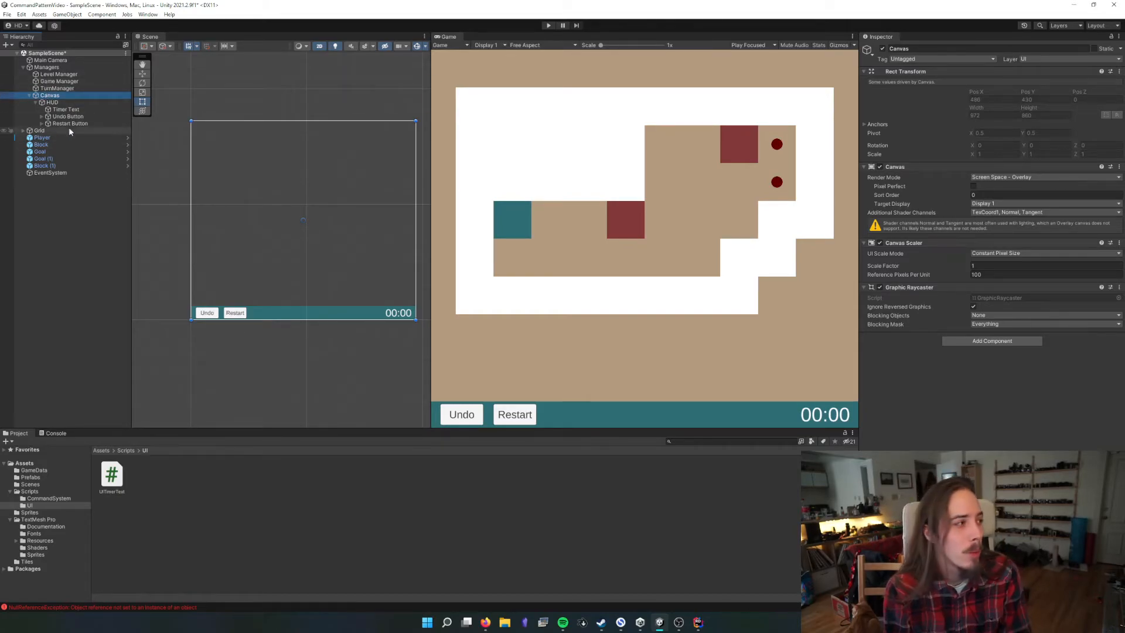
key(ctrl+z)
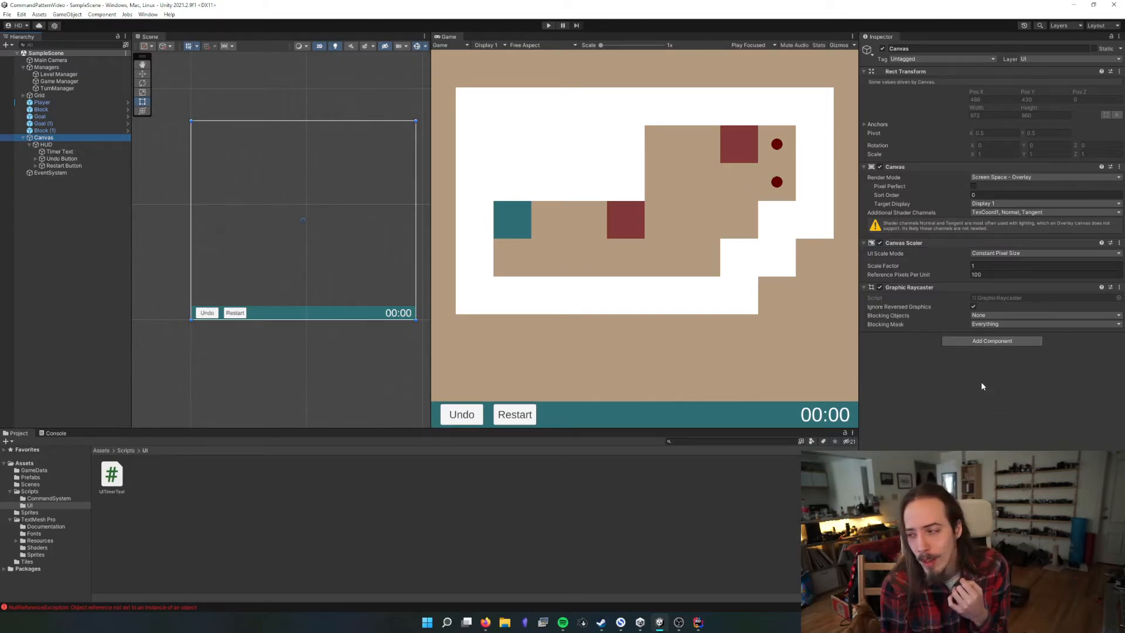
Check Timer Text's Game Manager reference and the Canvas object's components
click(57, 152)
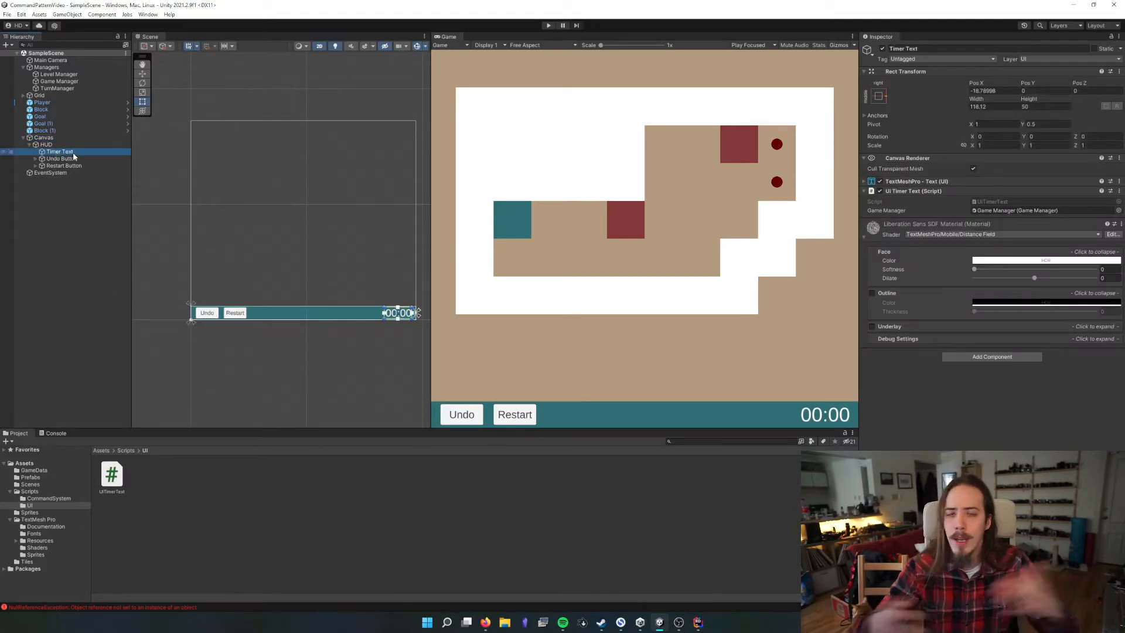
click(44, 137)
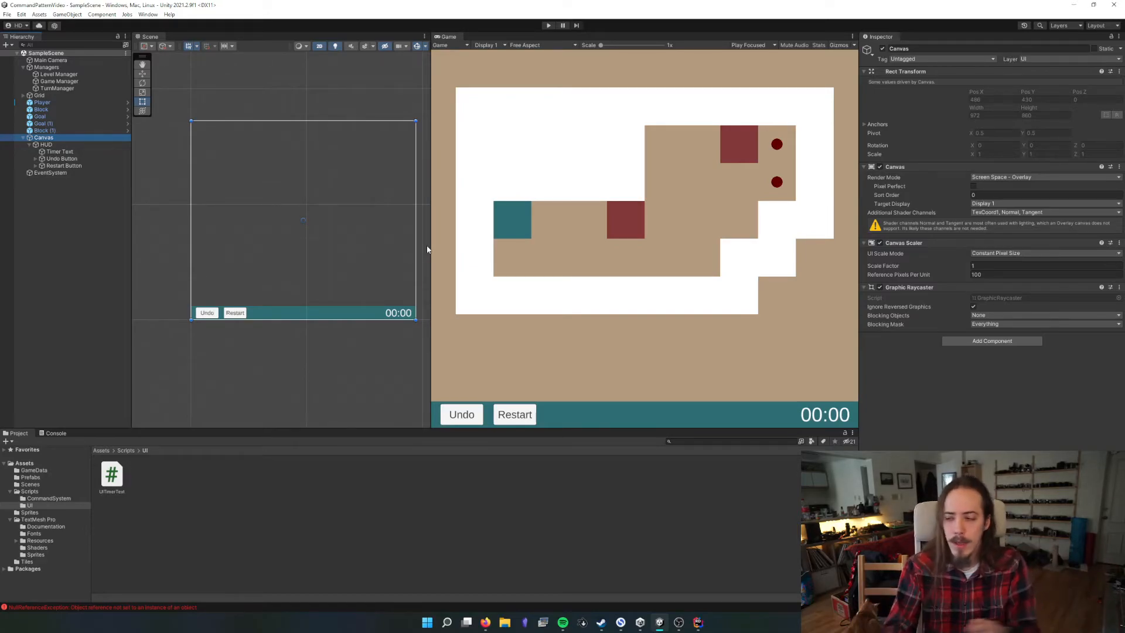
Compare the Game Manager object with the Game Manager reference in Timer Text's UI Timer Text component, and reselect the Canvas
click(51, 81)
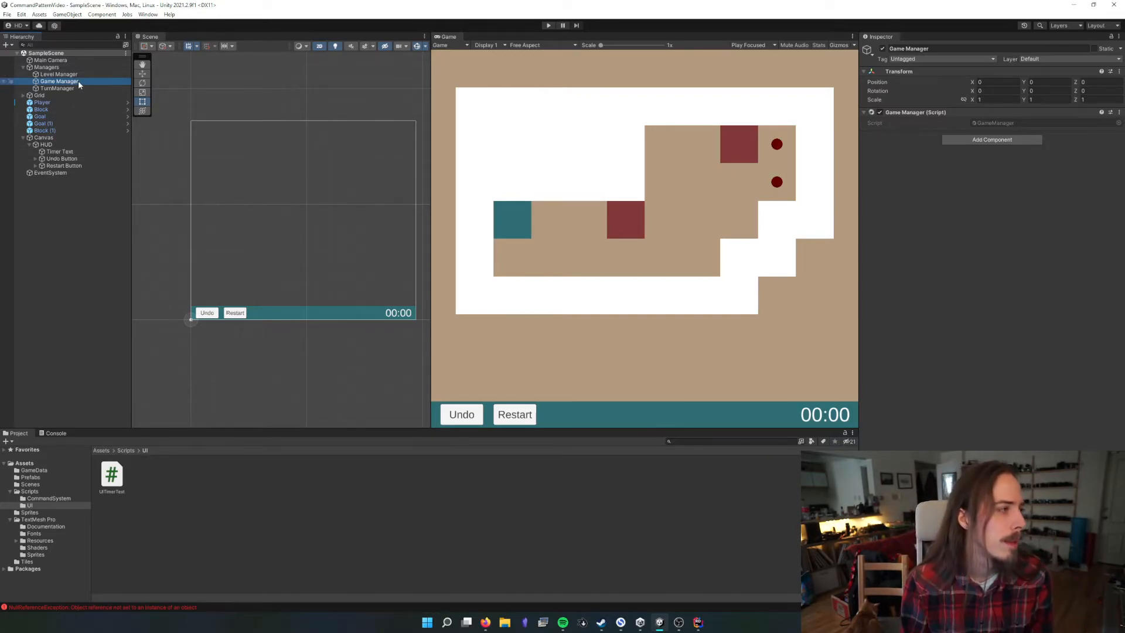
click(65, 151)
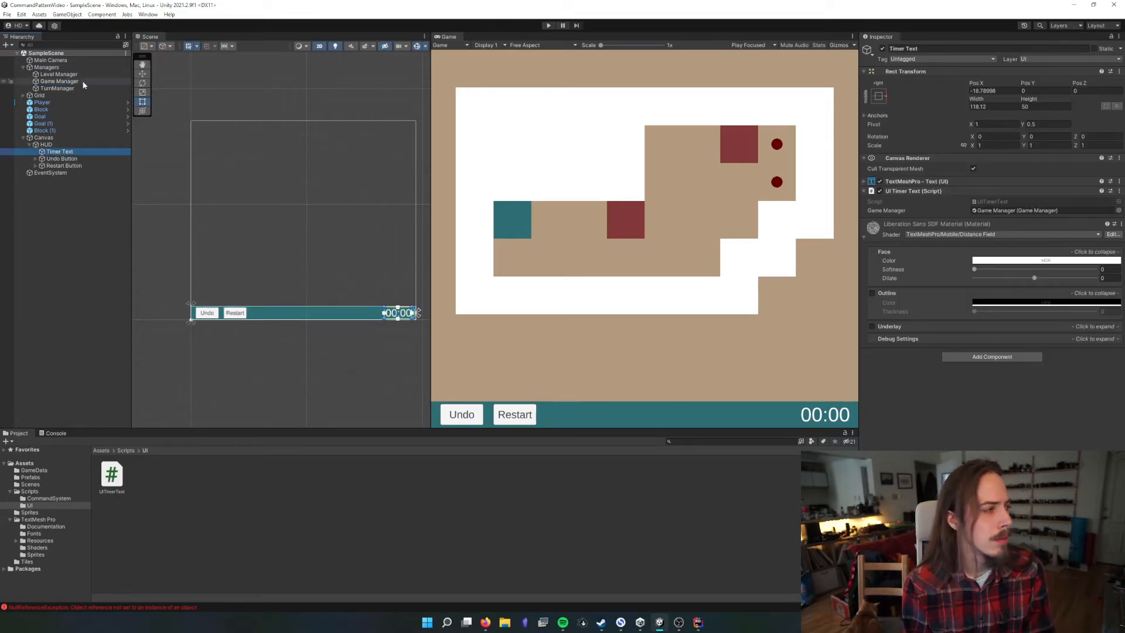
drag(65, 151, 1038, 212)
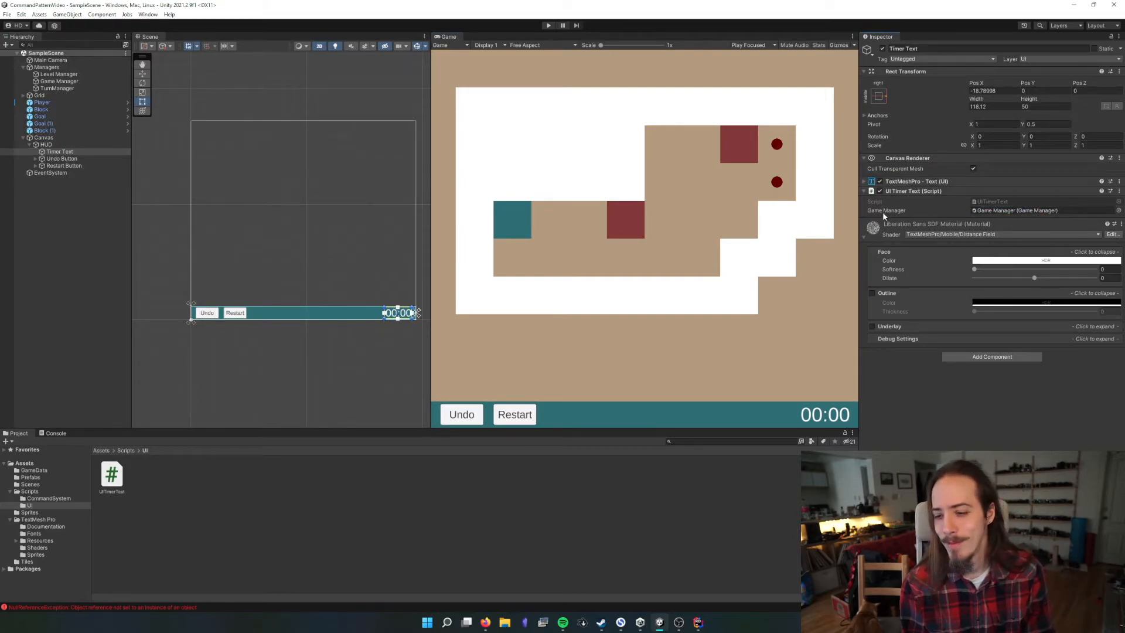
click(94, 138)
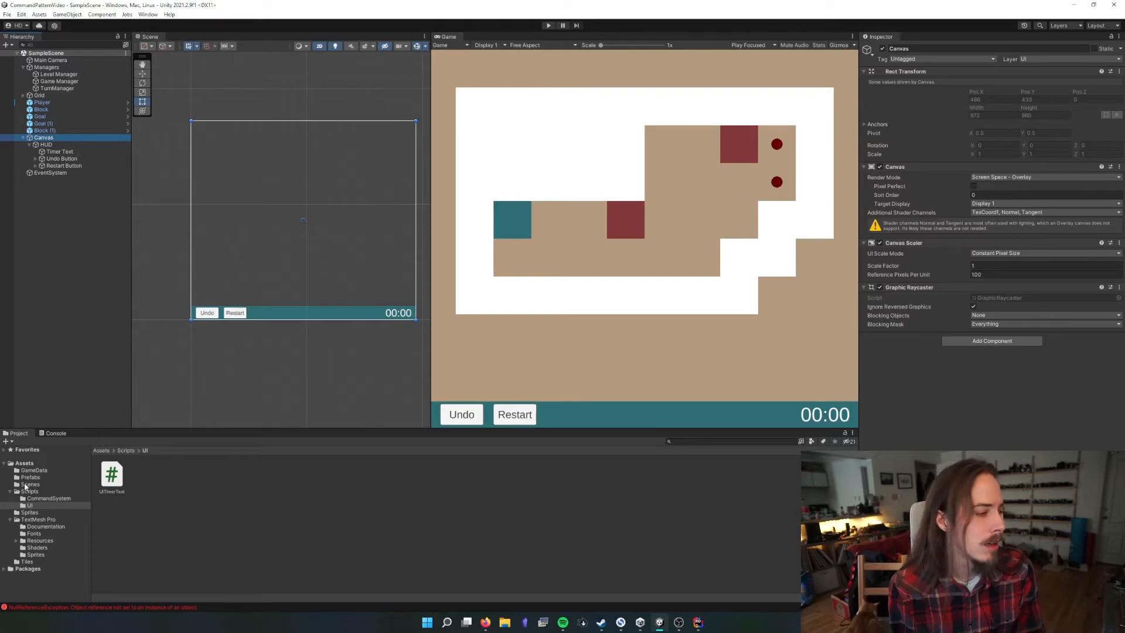
Examine the NullReferenceException logged in the console for UITimerText.Update and inspect the Timer Text object it comes from
click(52, 434)
click(131, 452)
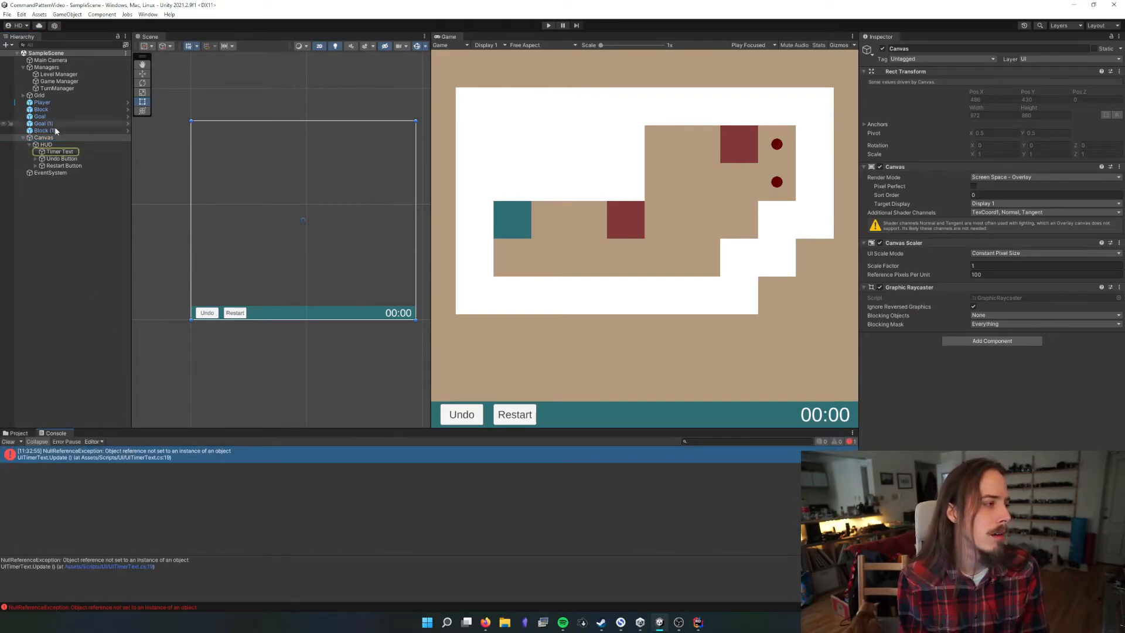
click(60, 151)
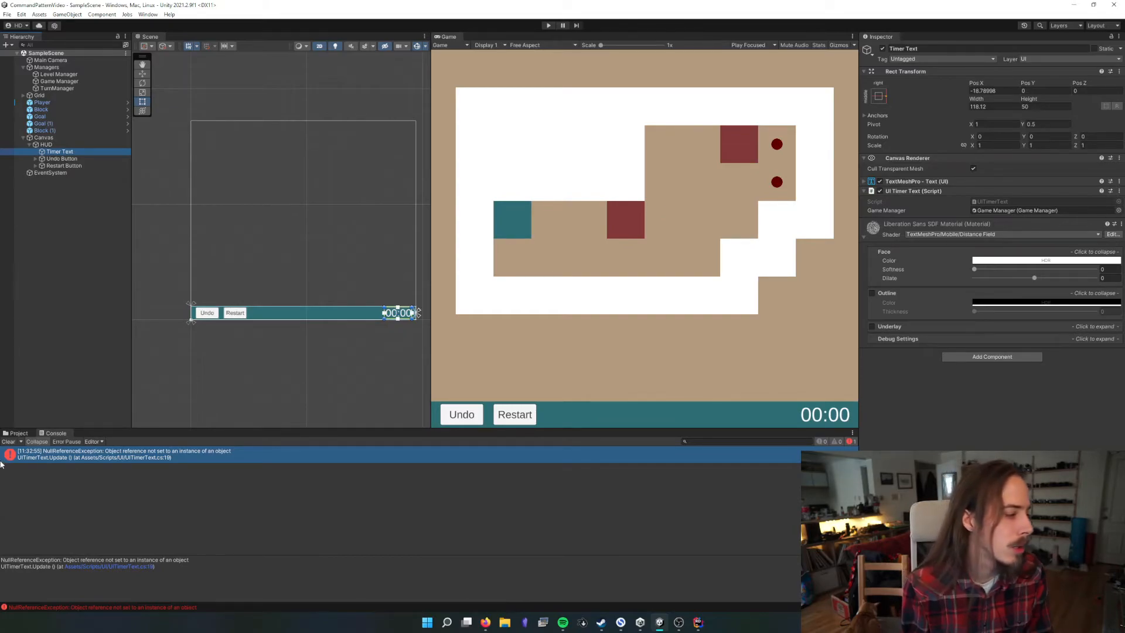
Clear the console and play-test the level with the HUD timer, pushing both blocks onto the goals and moving the player away
click(8, 441)
click(549, 26)
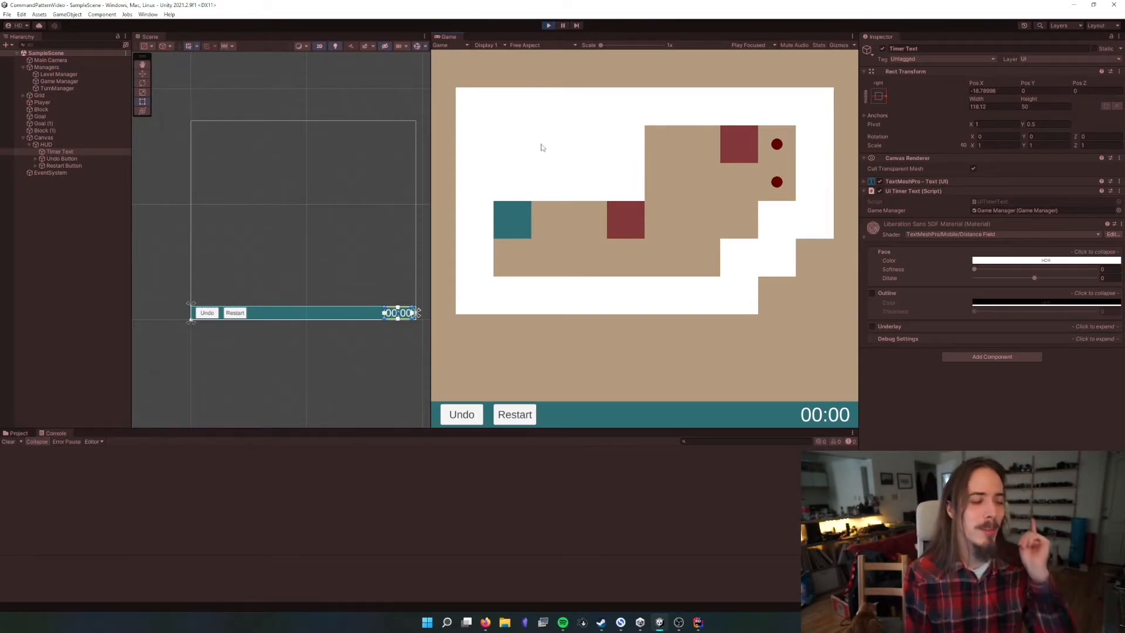
key(Right)
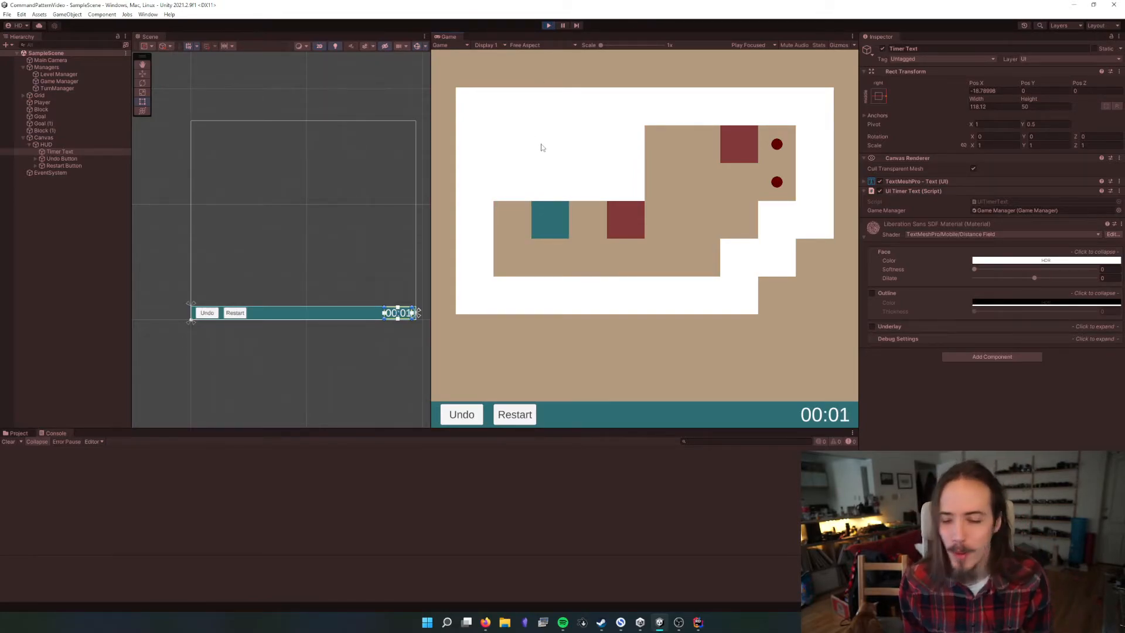
key(Right)
key(Right)
key(Right)
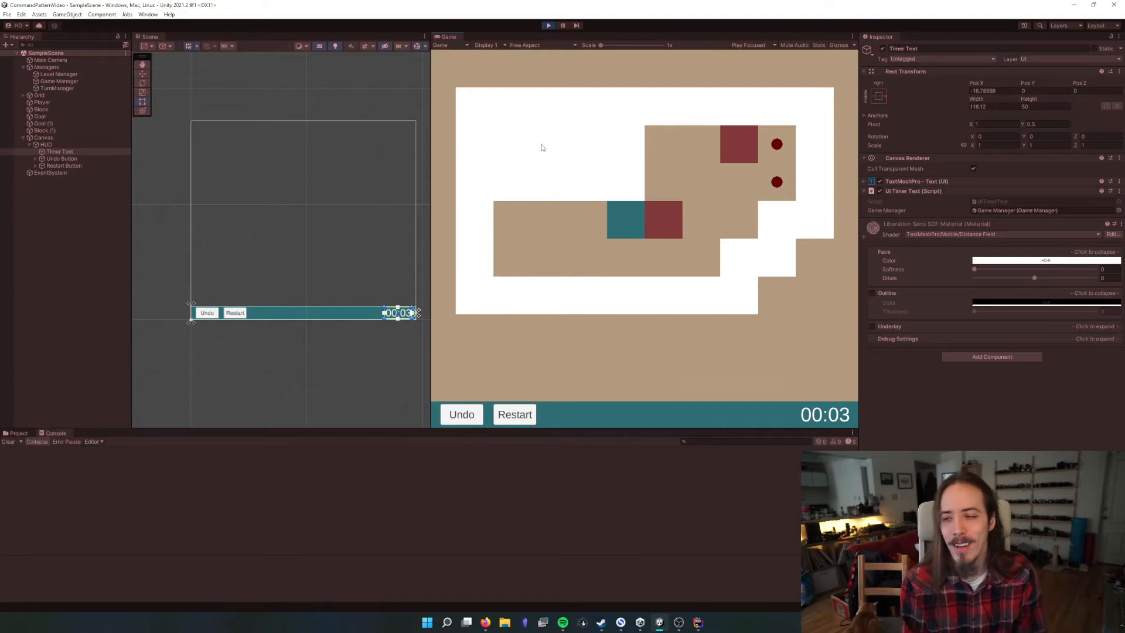
key(Down)
key(Right)
key(Up)
key(Left)
key(Up)
key(Right)
key(Right)
key(Left)
key(Up)
key(Right)
key(Down)
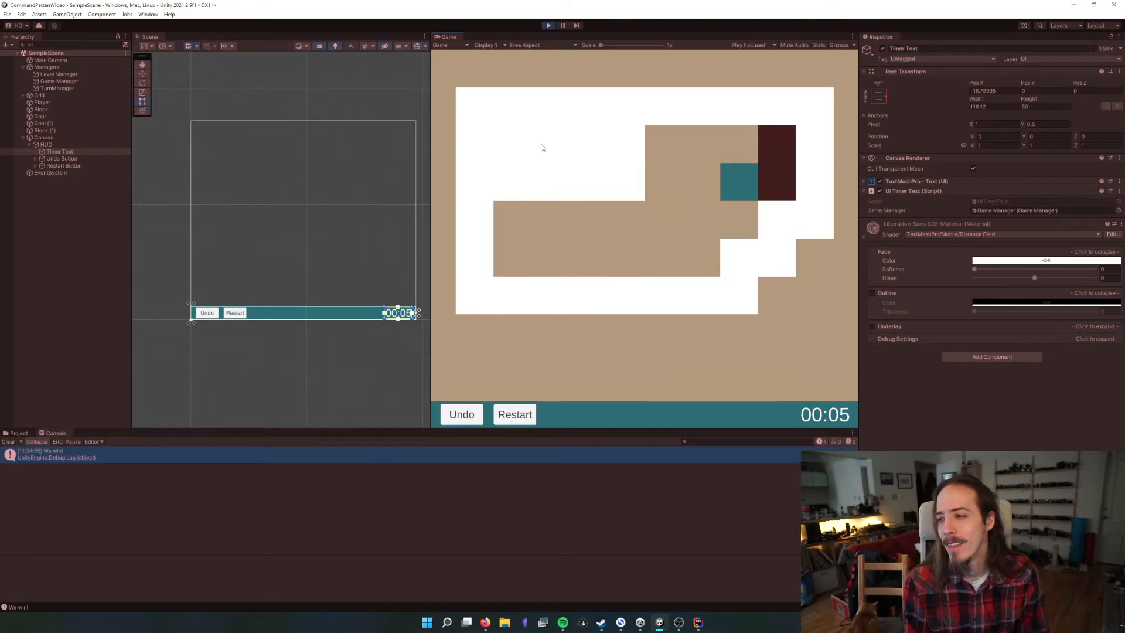
key(Left)
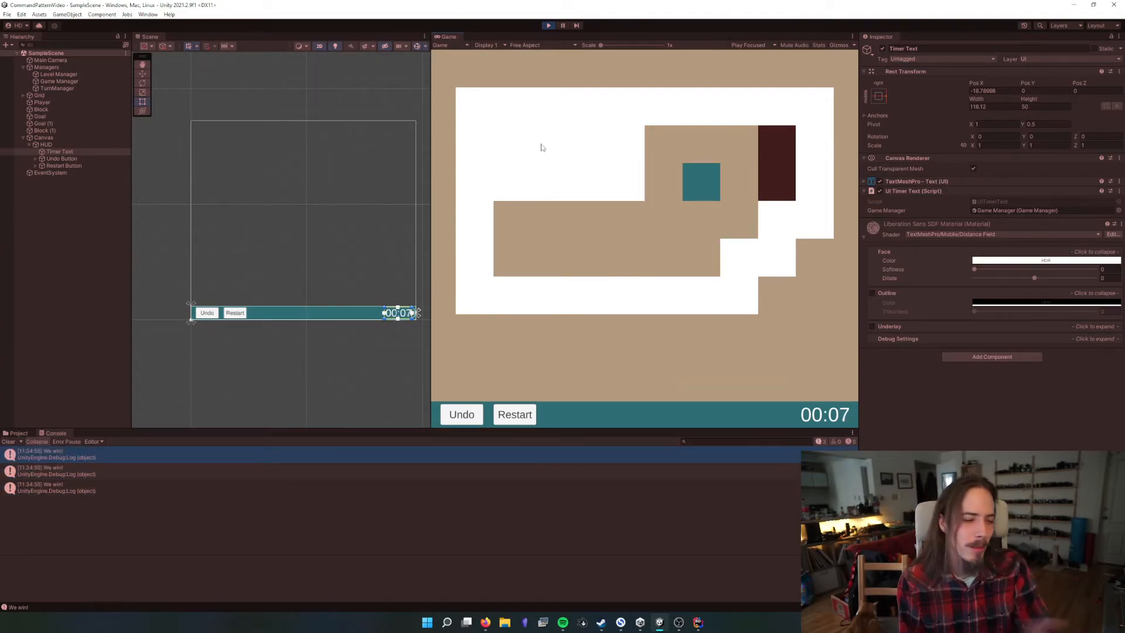
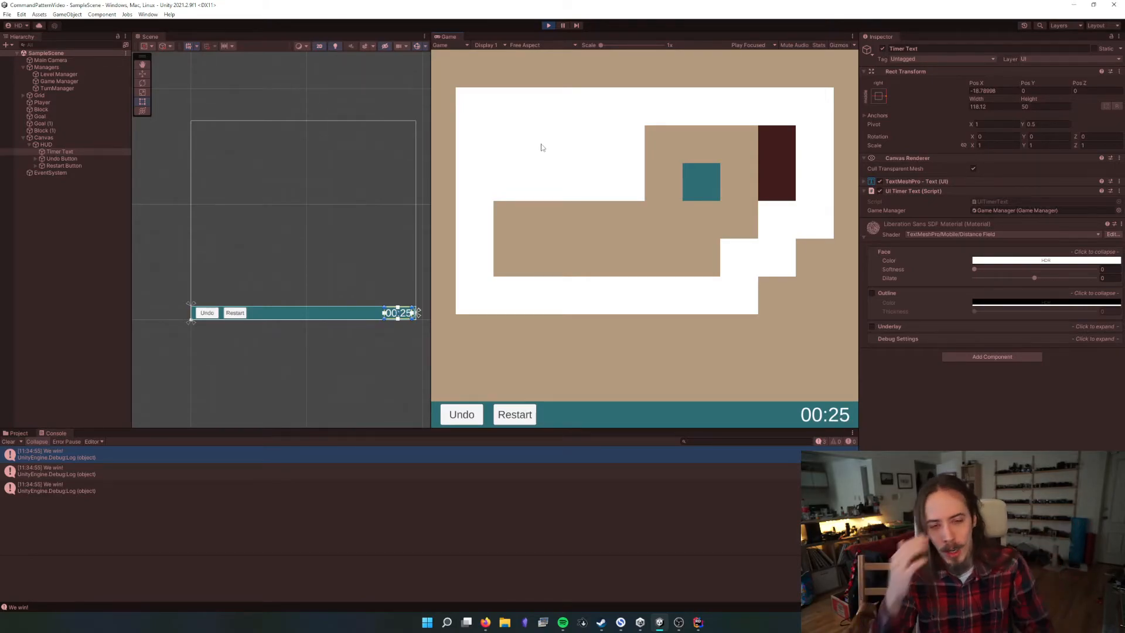
Stop the play-test and clear the console messages
click(551, 26)
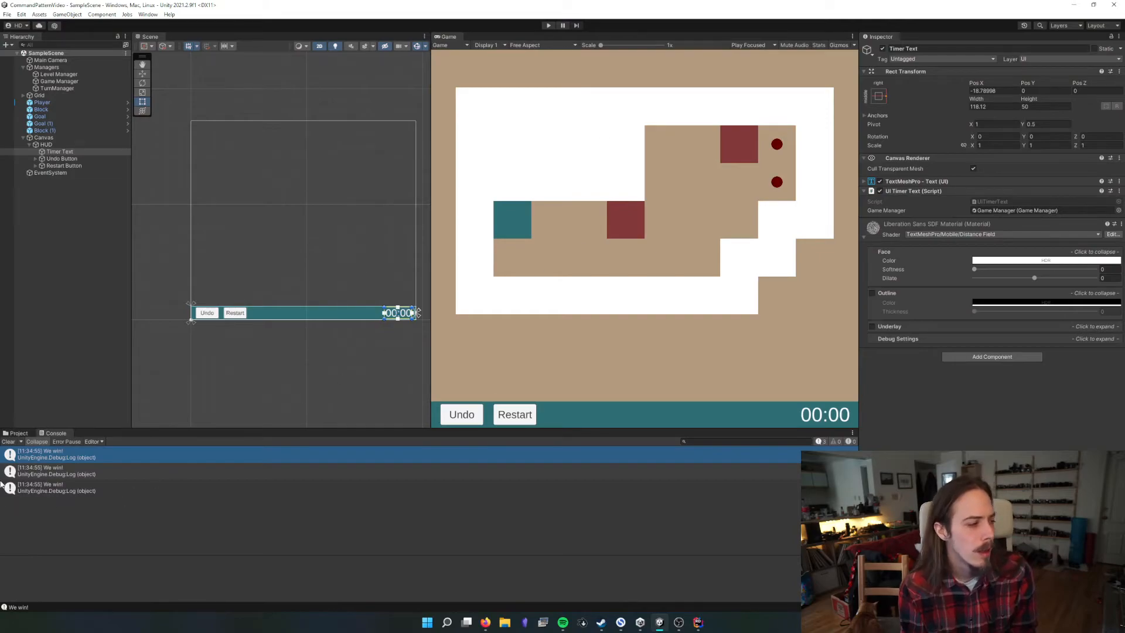
click(8, 442)
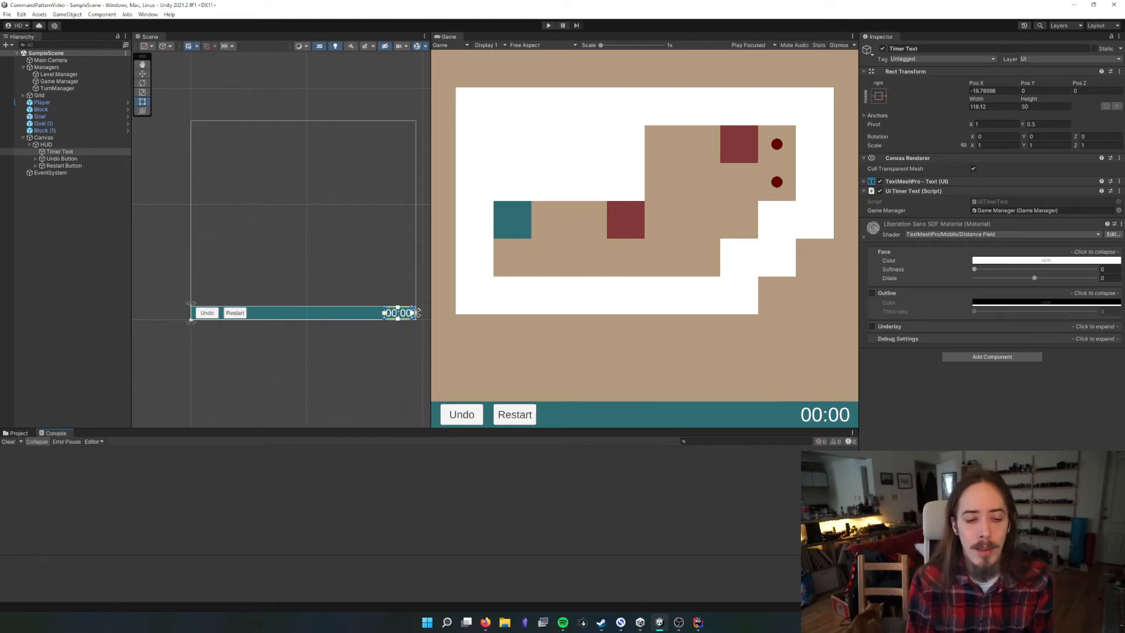
Open the UITimerText script from Timer Text's component and review its _text field and the text assignment in Update
click(904, 191)
click(905, 181)
click(905, 181)
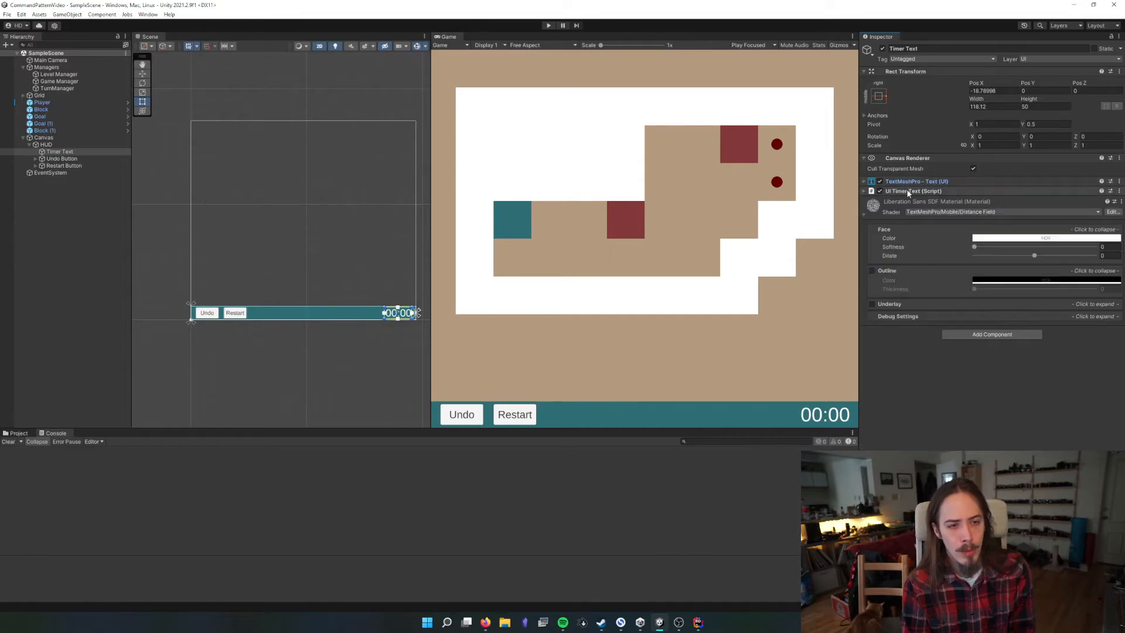
click(908, 191)
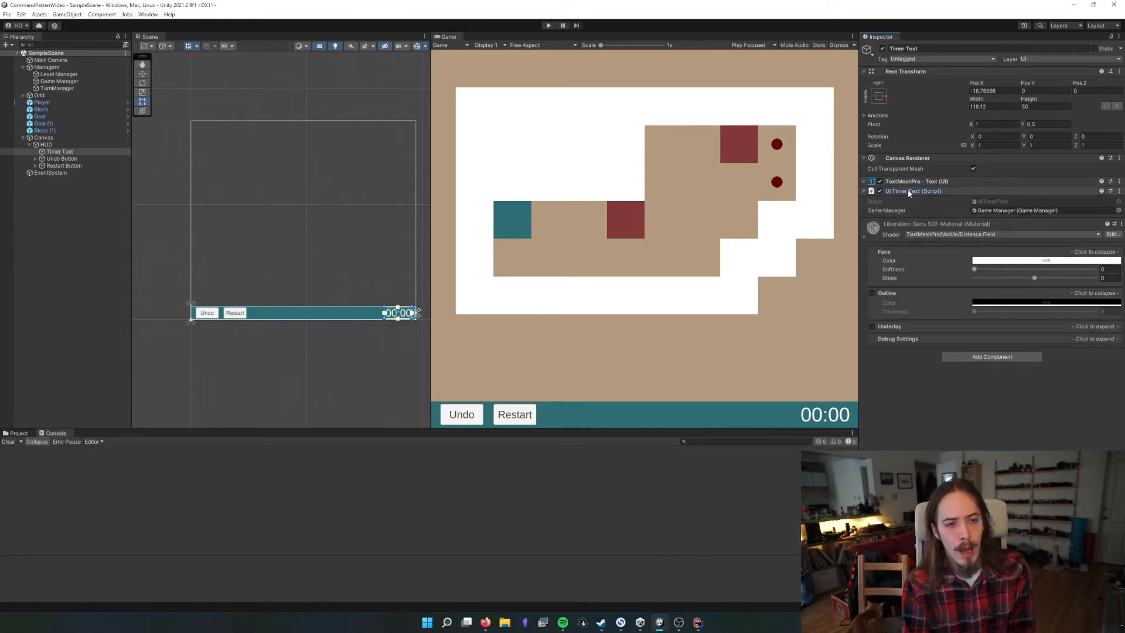
double_click(992, 201)
scroll(586, 292, up, 3)
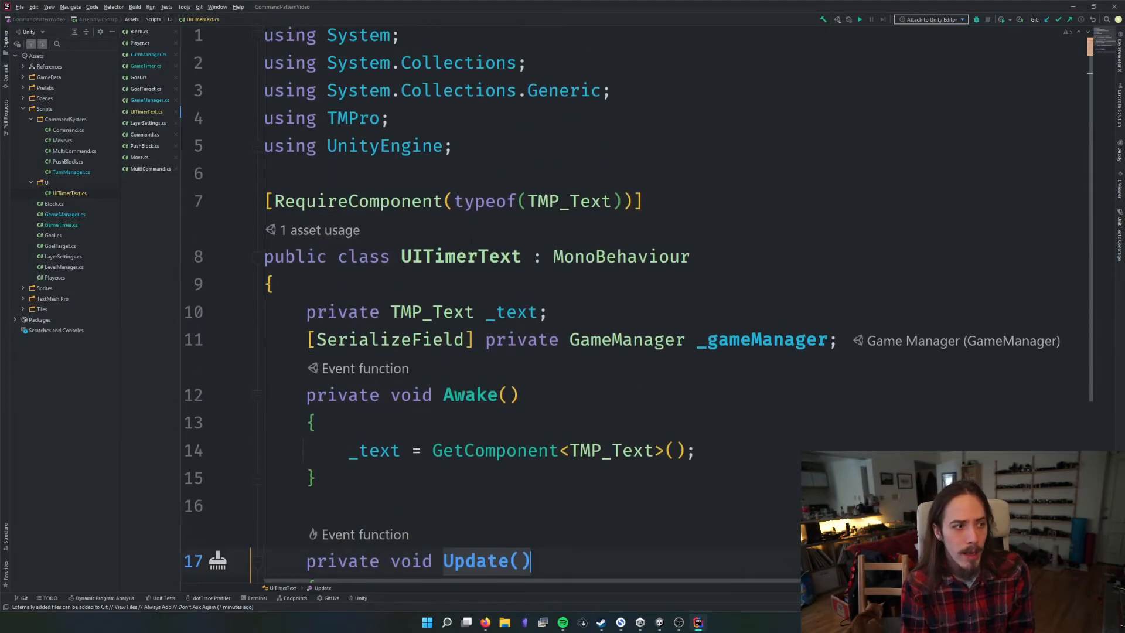
scroll(586, 293, down, 2)
drag(412, 146, 538, 146)
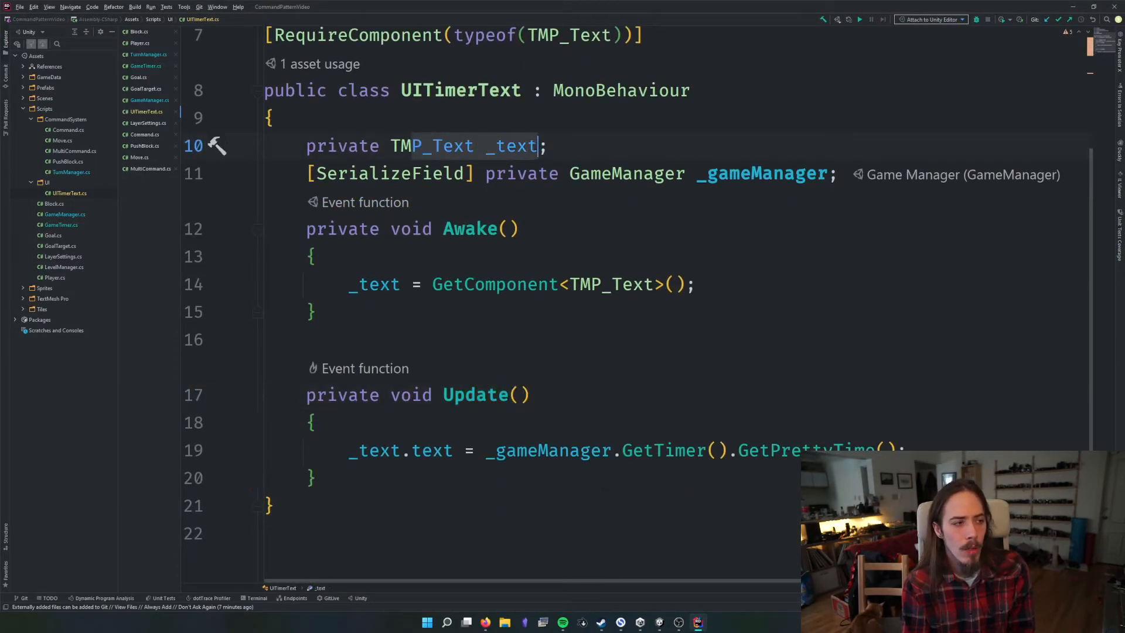
scroll(586, 293, down, 2)
drag(359, 338, 947, 341)
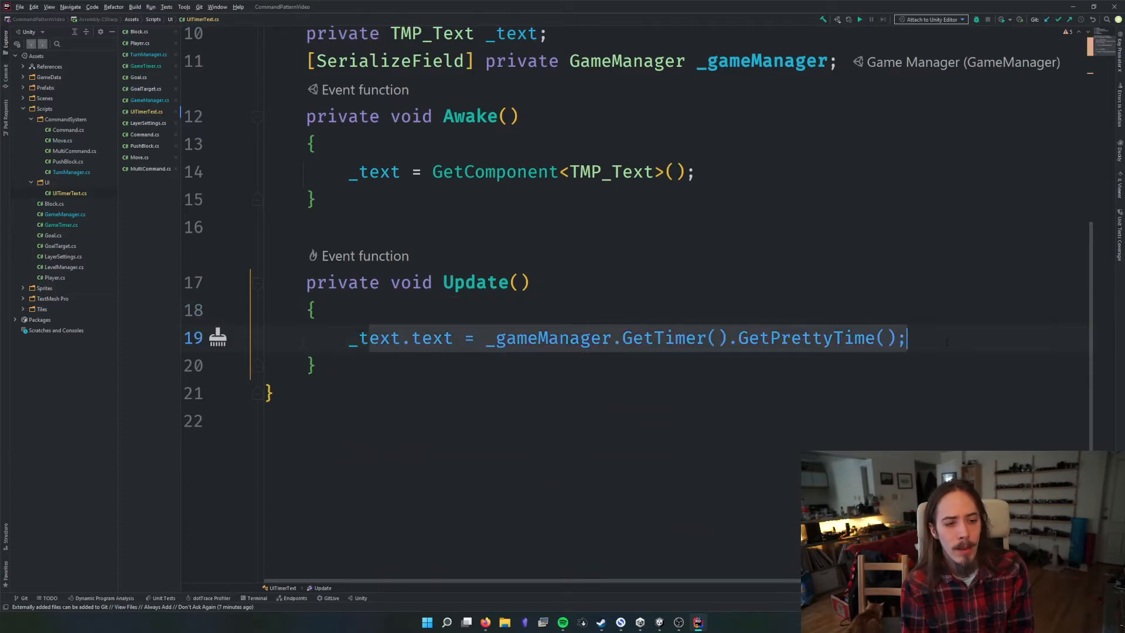
click(916, 338)
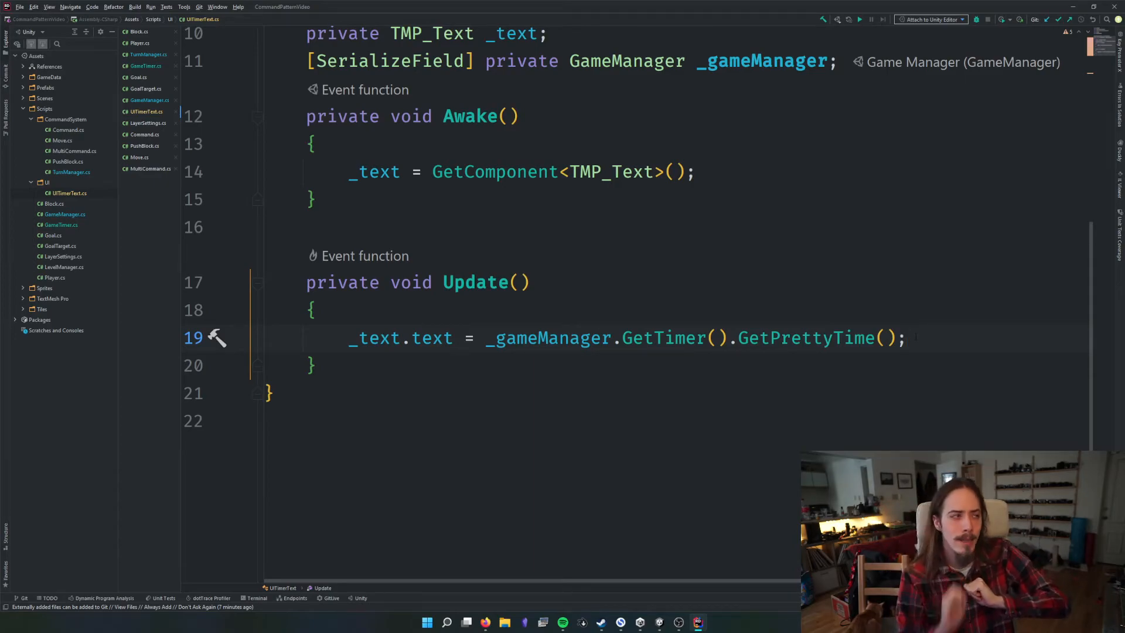
In the GameManager script, add the line "[SerializeField] private TMP_Text timerText;" below the _timer field
double_click(65, 214)
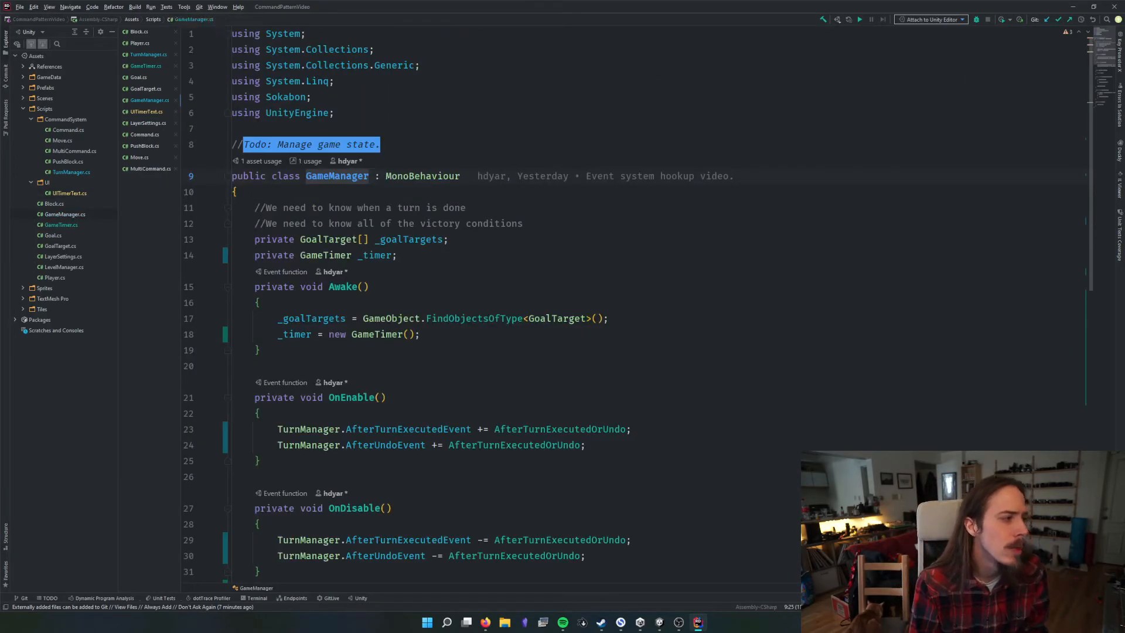
click(398, 255)
key(Return)
text(pri)
key(BackSpace)
key(BackSpace)
key(BackSpace)
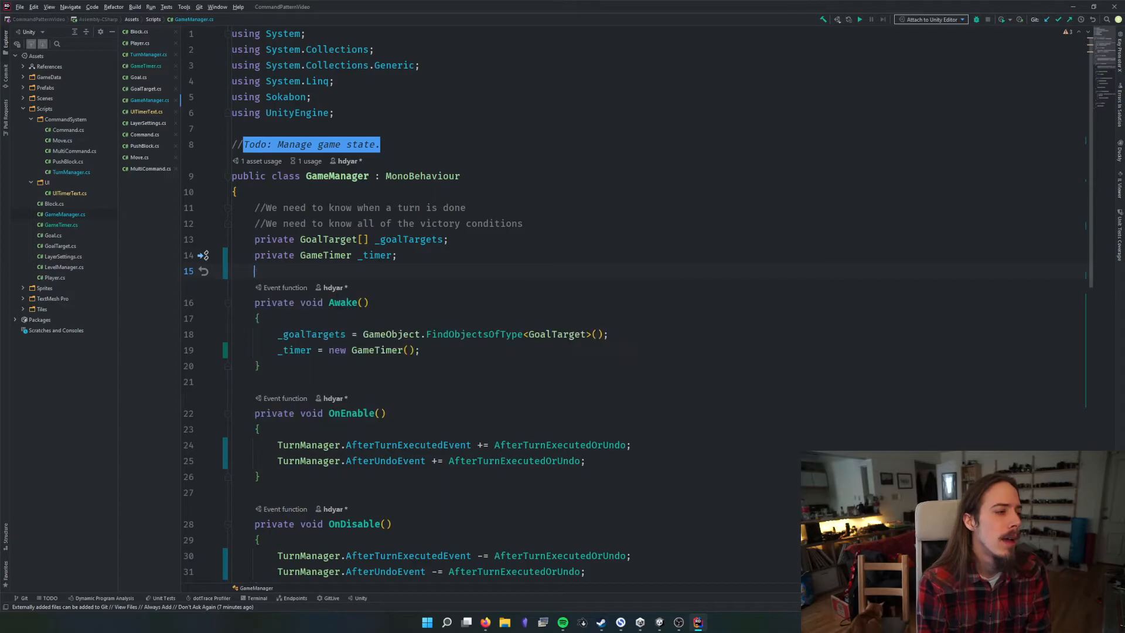
text([SerializeField] TMP_Text)
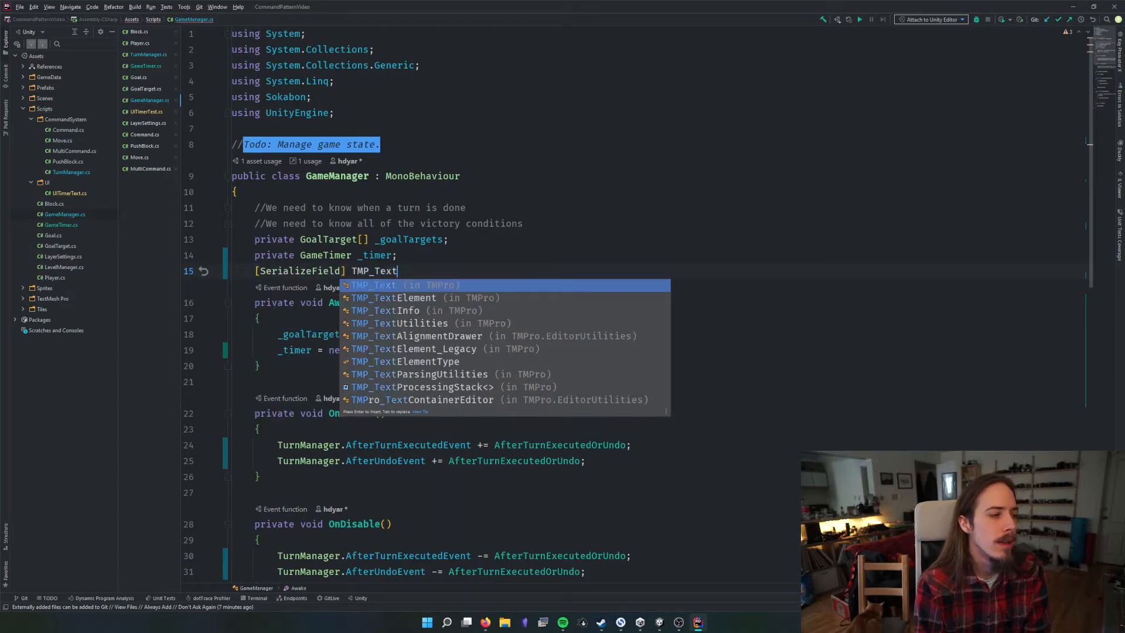
text(_timerText;)
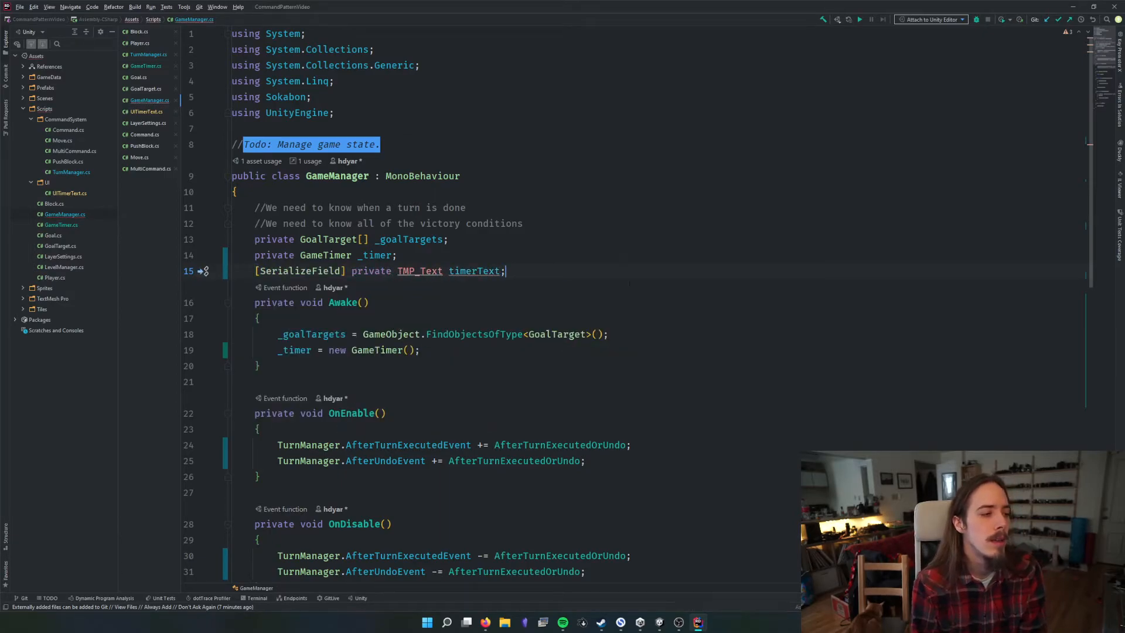
scroll(402, 352, down, 12)
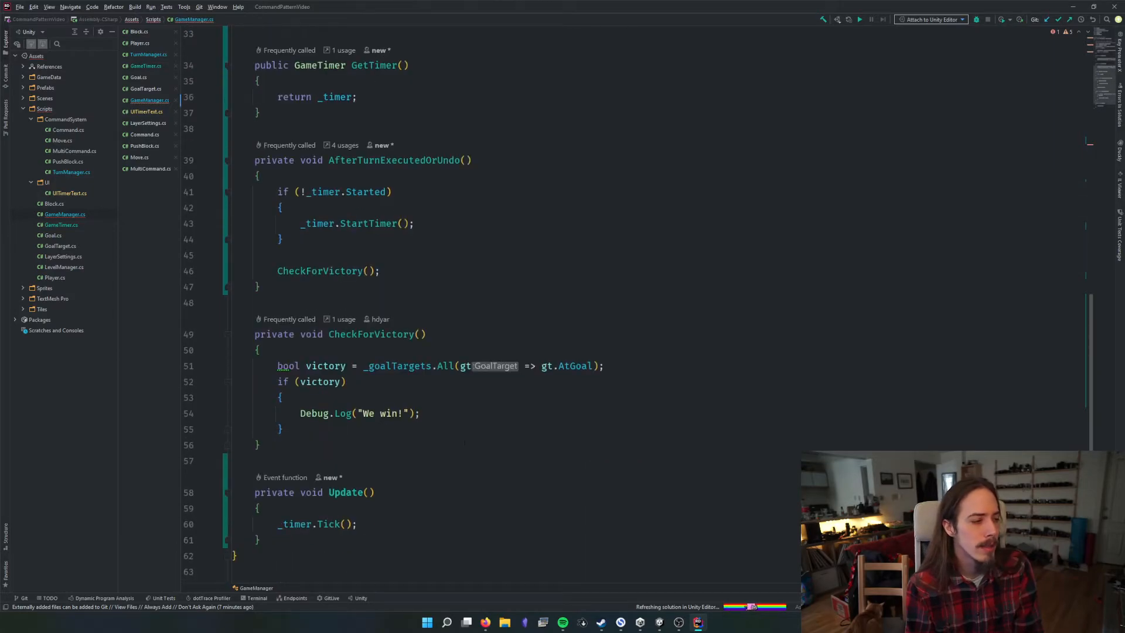
click(402, 434)
key(Return)
text(_t)
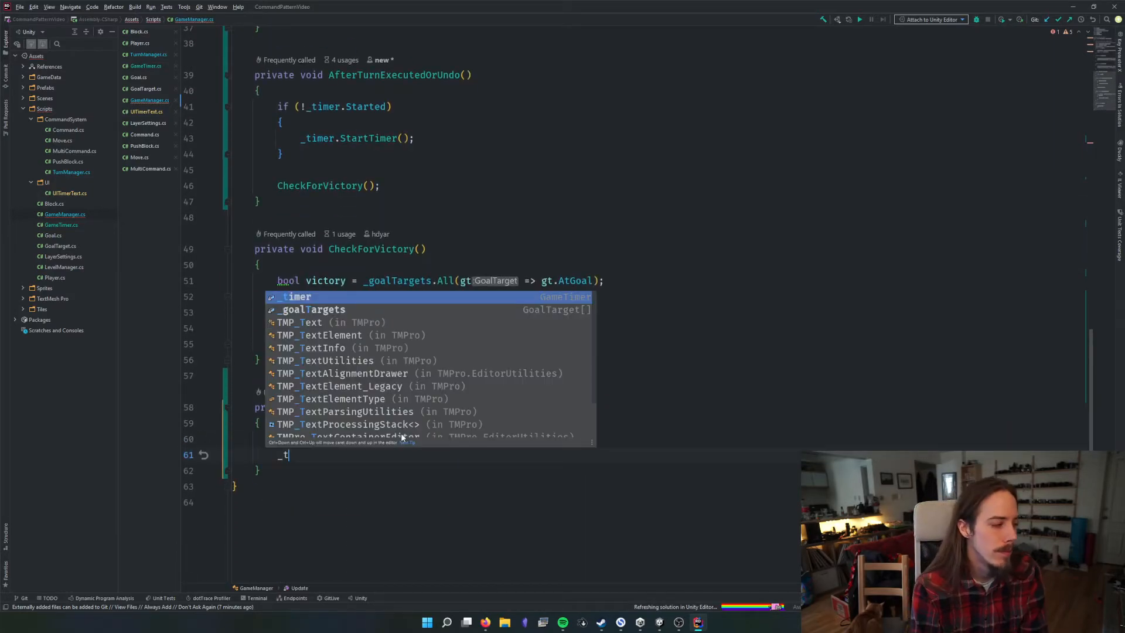
text(imer)
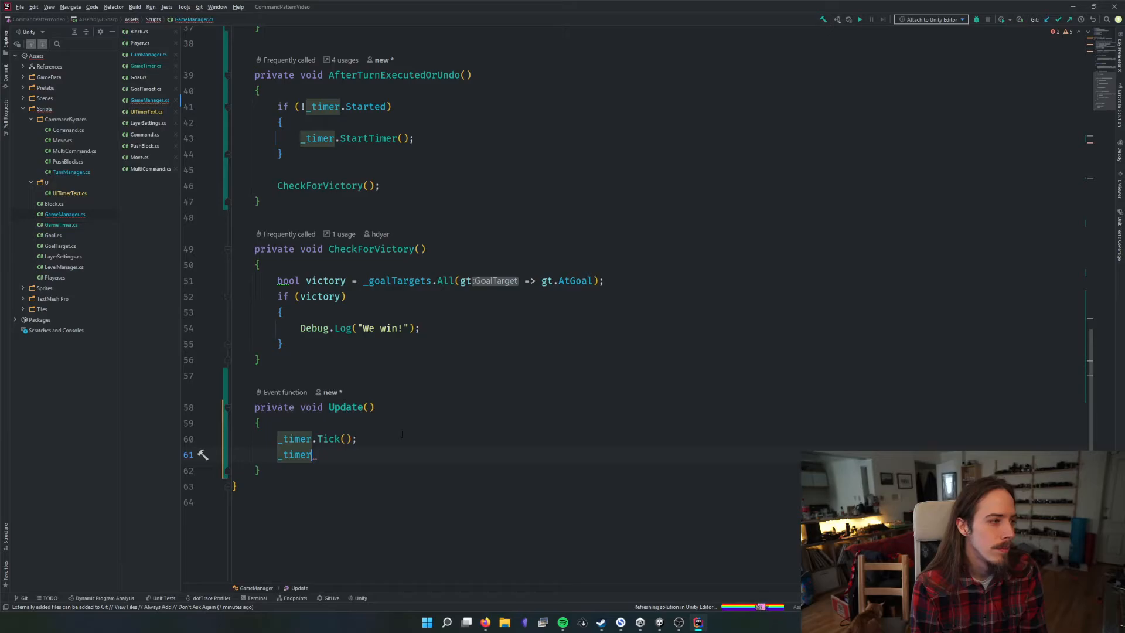
key(ctrl+BackSpace)
text(te)
key(ctrl+BackSpace)
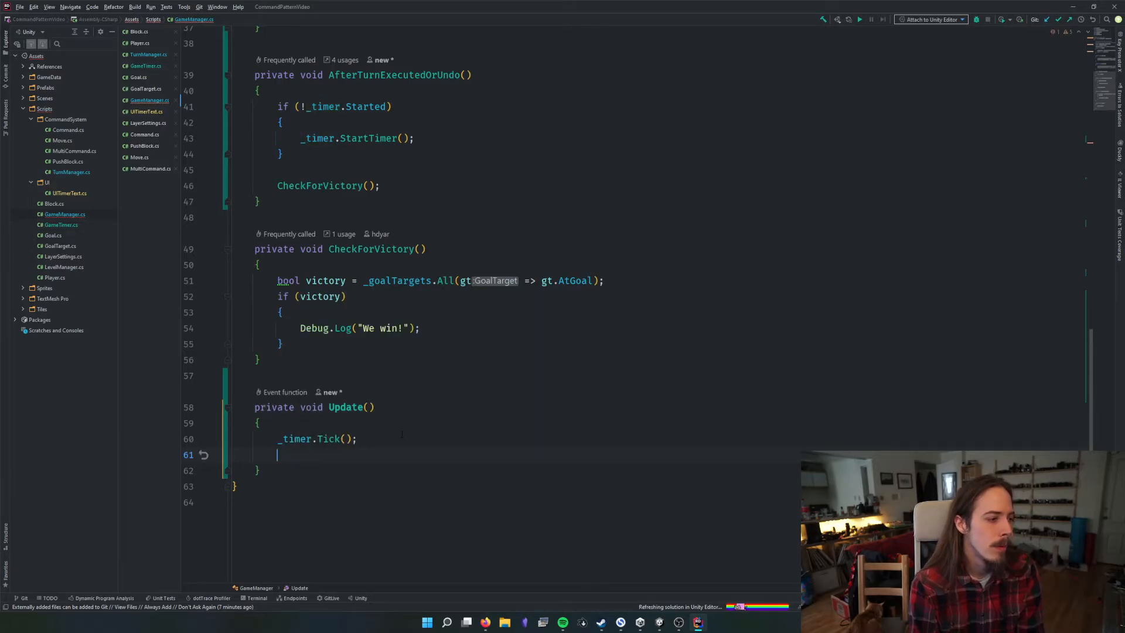
Review the timerText field declaration and the timer start call in AfterTurnExecutedOrUndo of the GameManager script
scroll(401, 433, up, 2)
scroll(492, 305, up, 11)
click(443, 233)
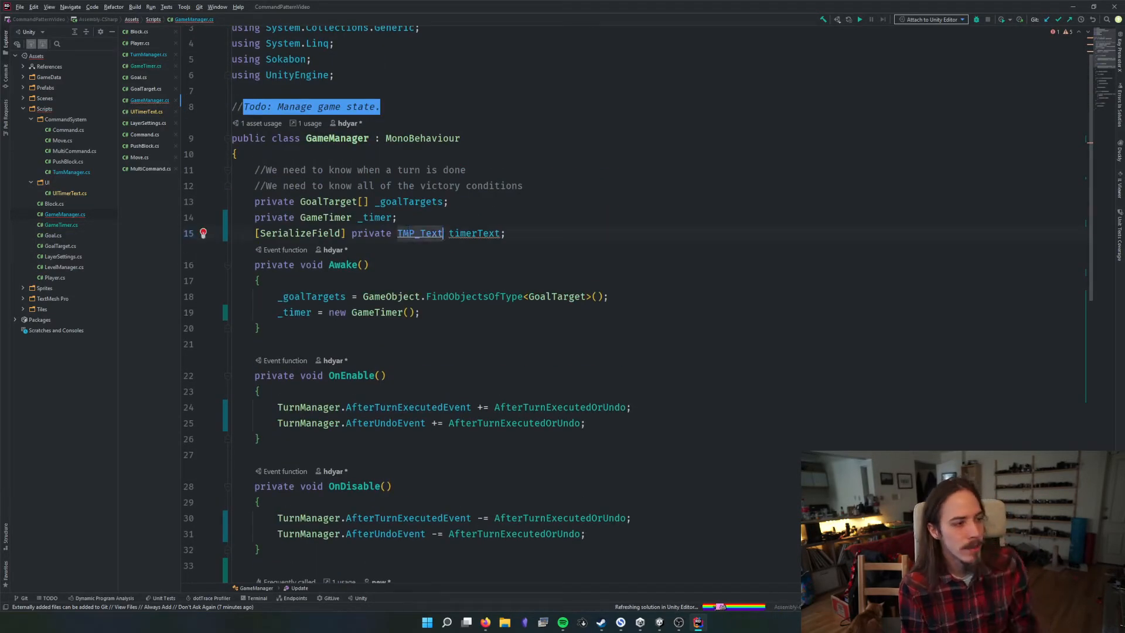
scroll(443, 233, down, 8)
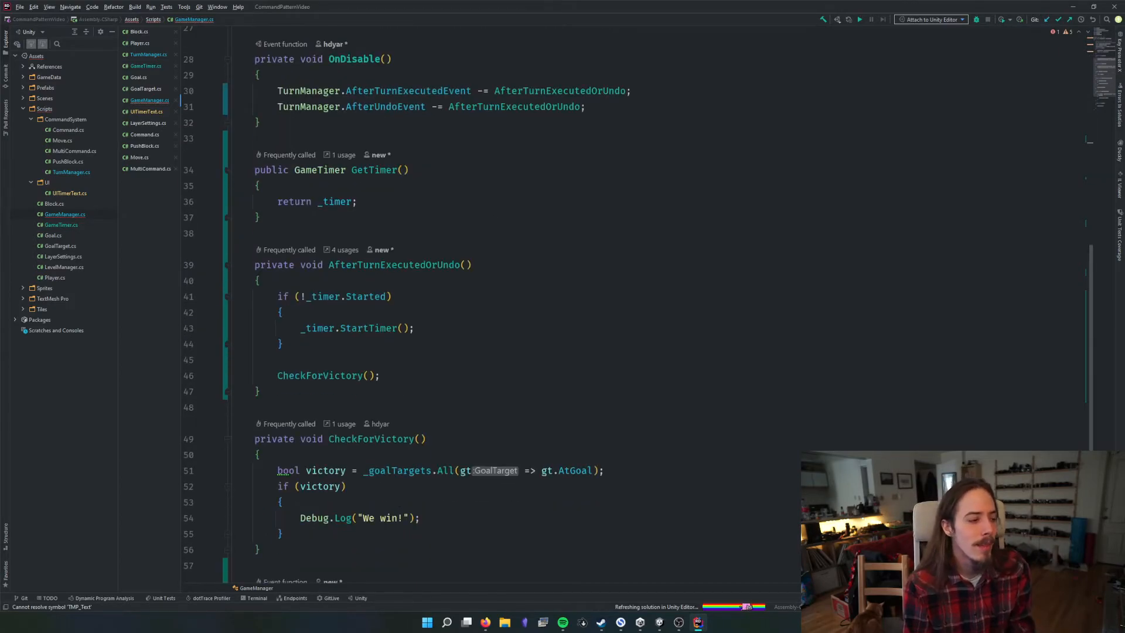
click(321, 329)
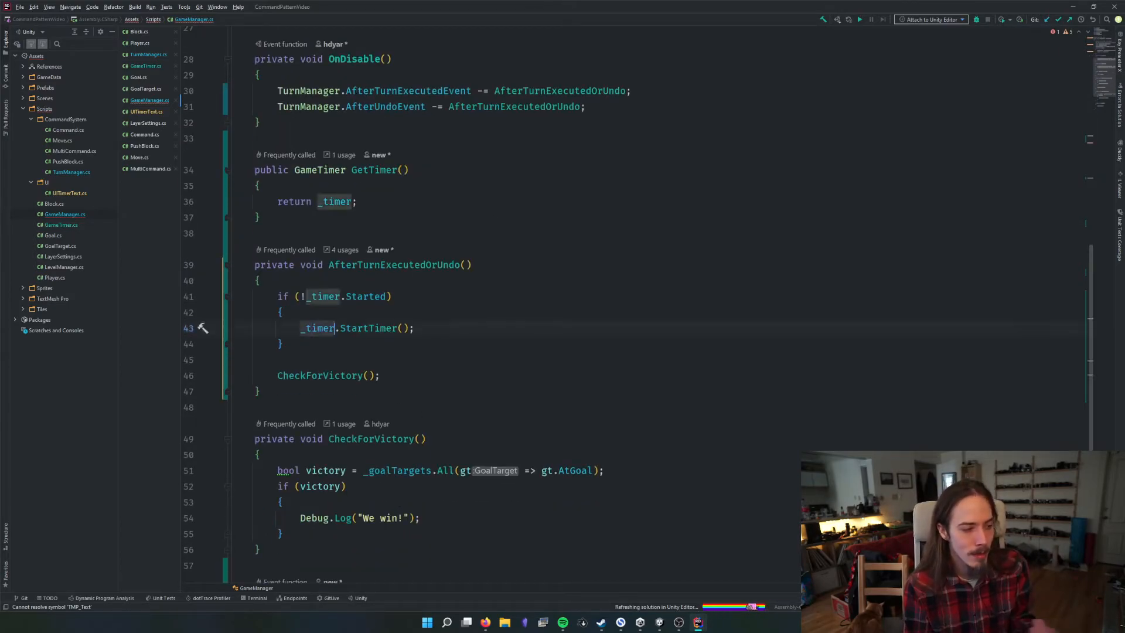
click(386, 328)
scroll(436, 266, up, 9)
click(437, 271)
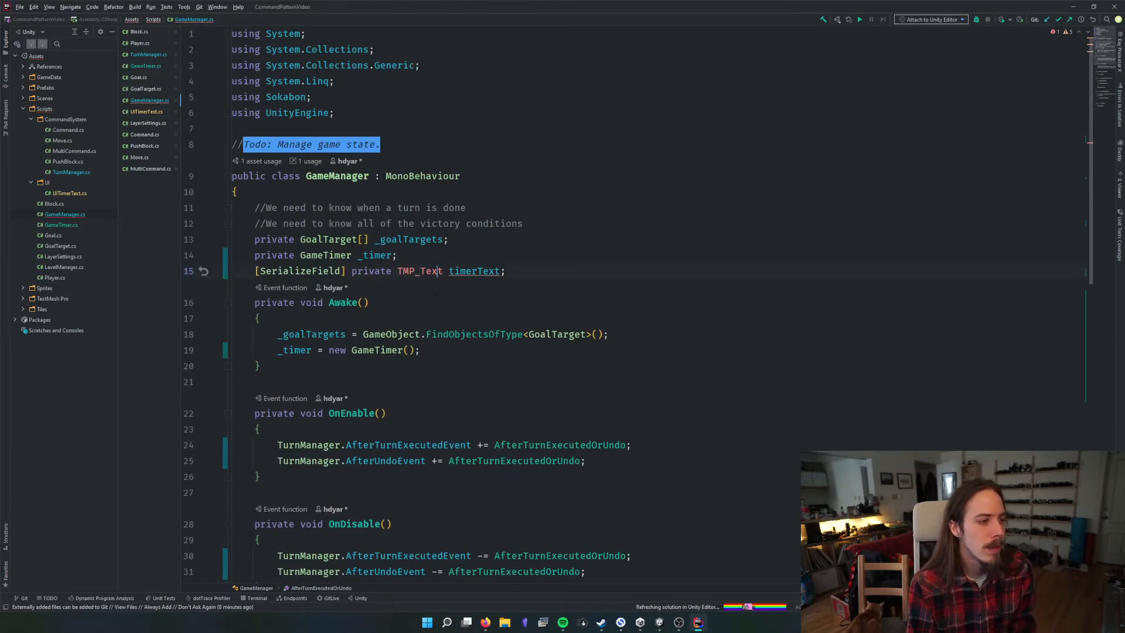
Switch back to Unity and look at the UI Timer Text component on Timer Text
key(alt+Tab)
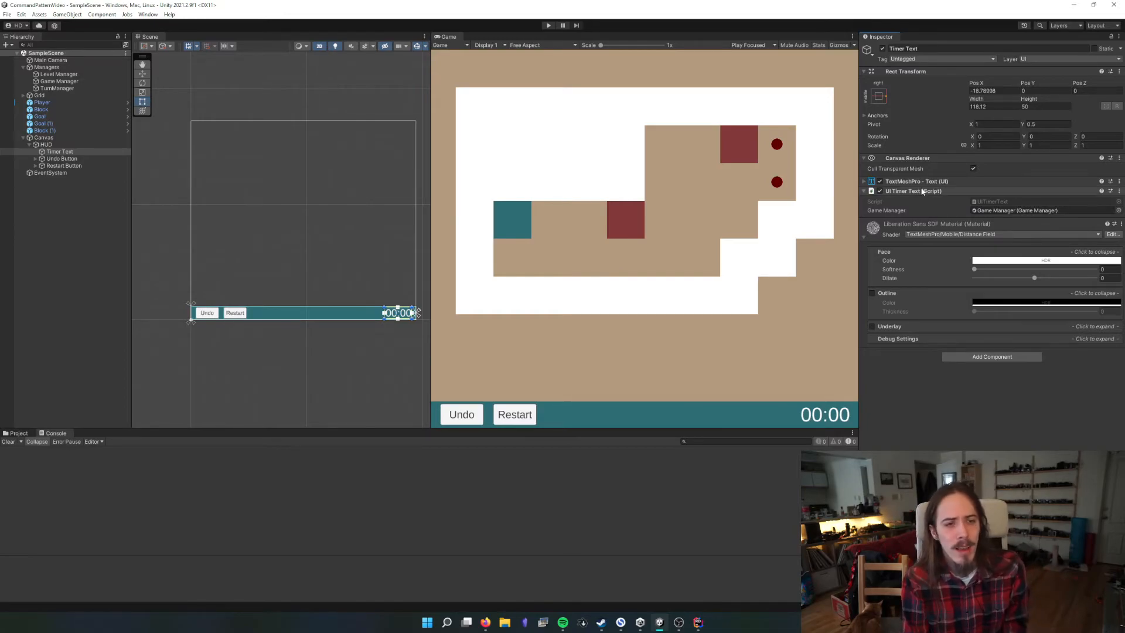
click(940, 193)
click(941, 193)
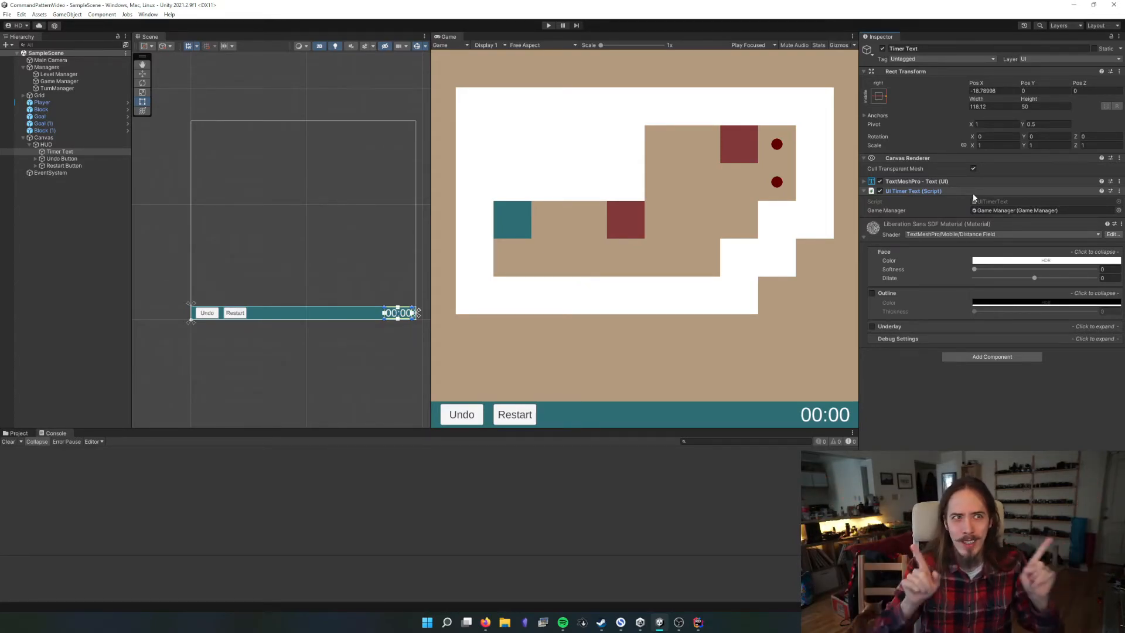
Delete the Canvas and play-test the level without the HUD, pushing the block nearest the player onto the lower goal
click(57, 138)
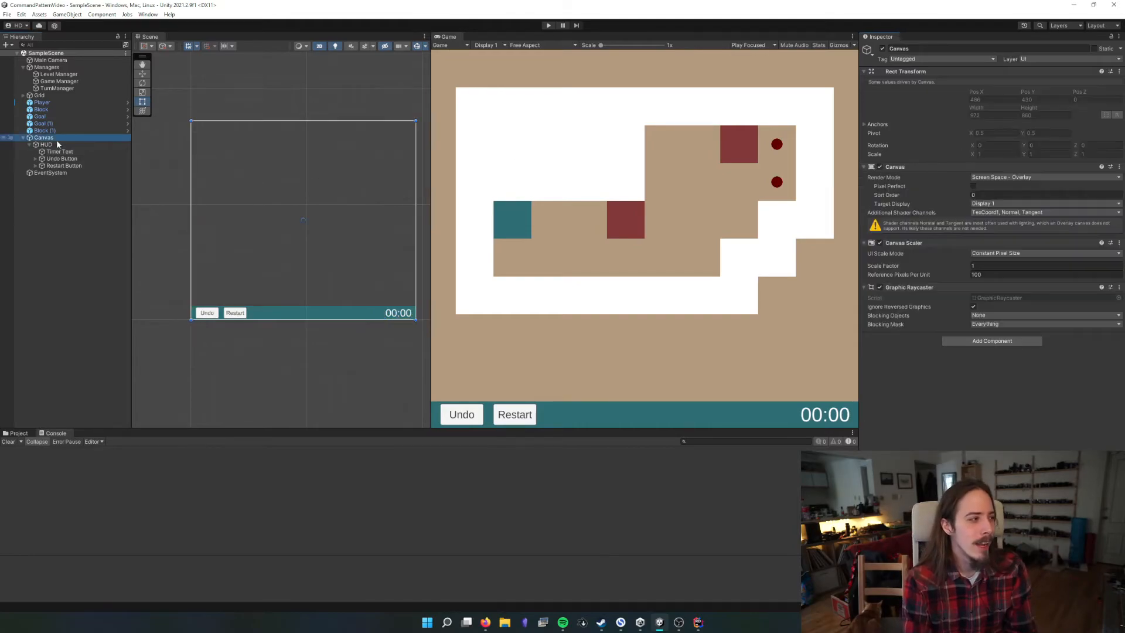
key(Delete)
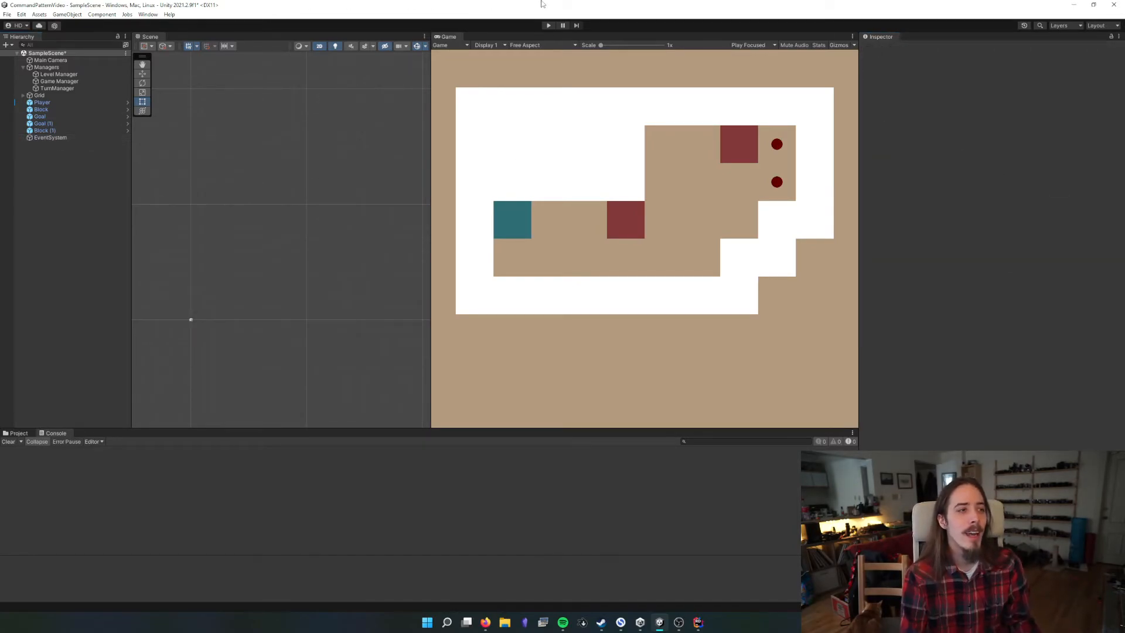
click(548, 25)
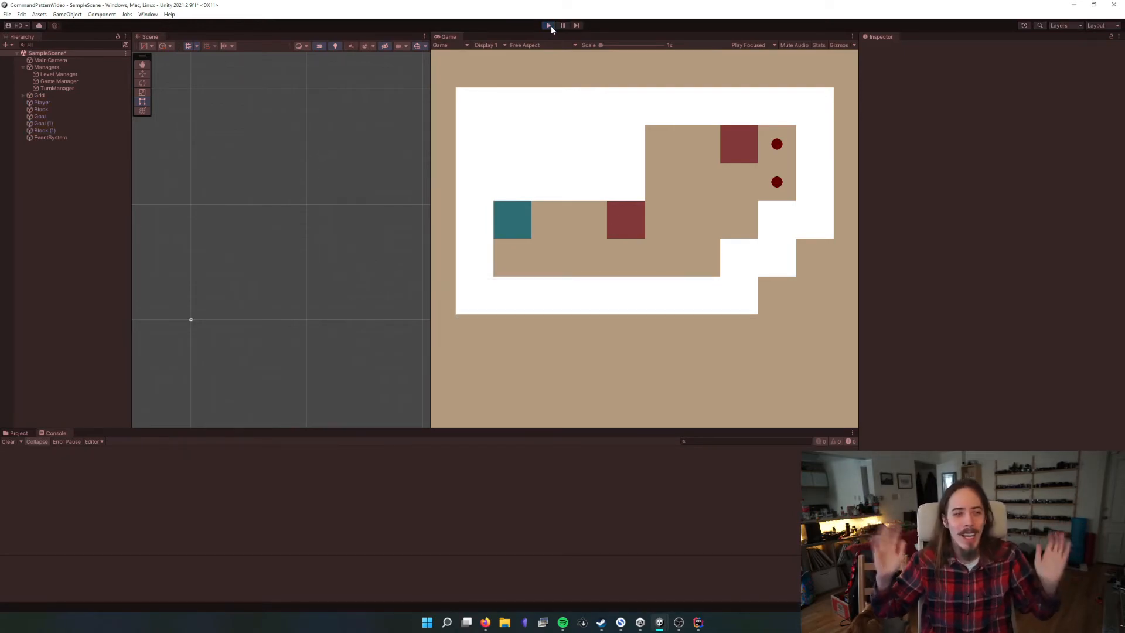
key(Right)
key(Right)
key(Right)
key(Right)
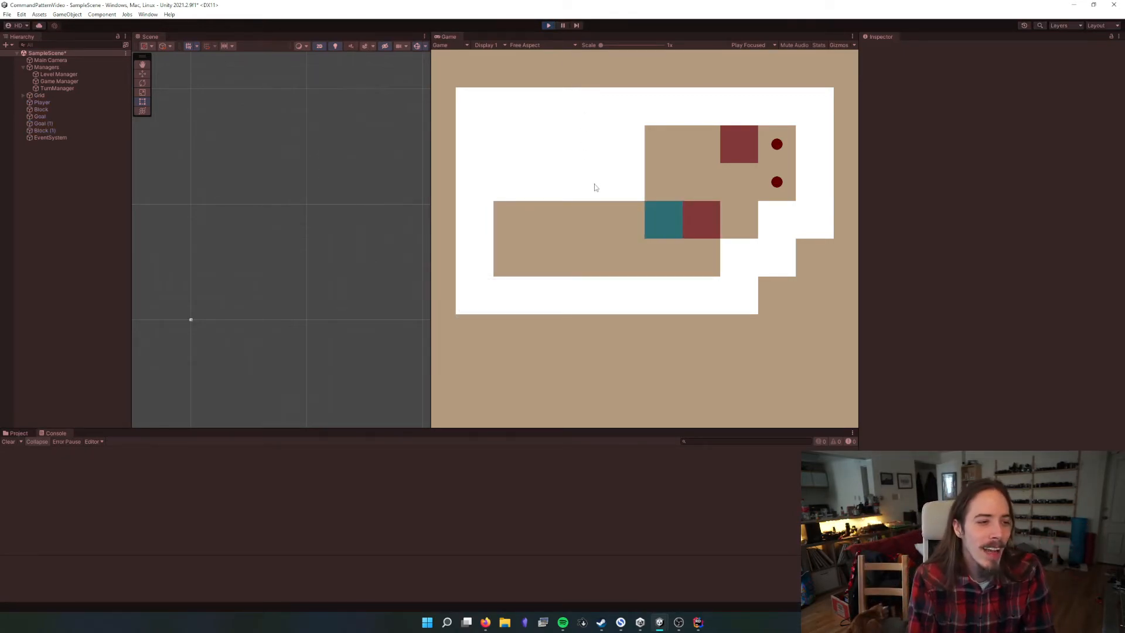
key(Down)
key(Up)
key(Down)
key(Right)
key(Up)
key(Left)
key(Up)
key(Right)
key(Right)
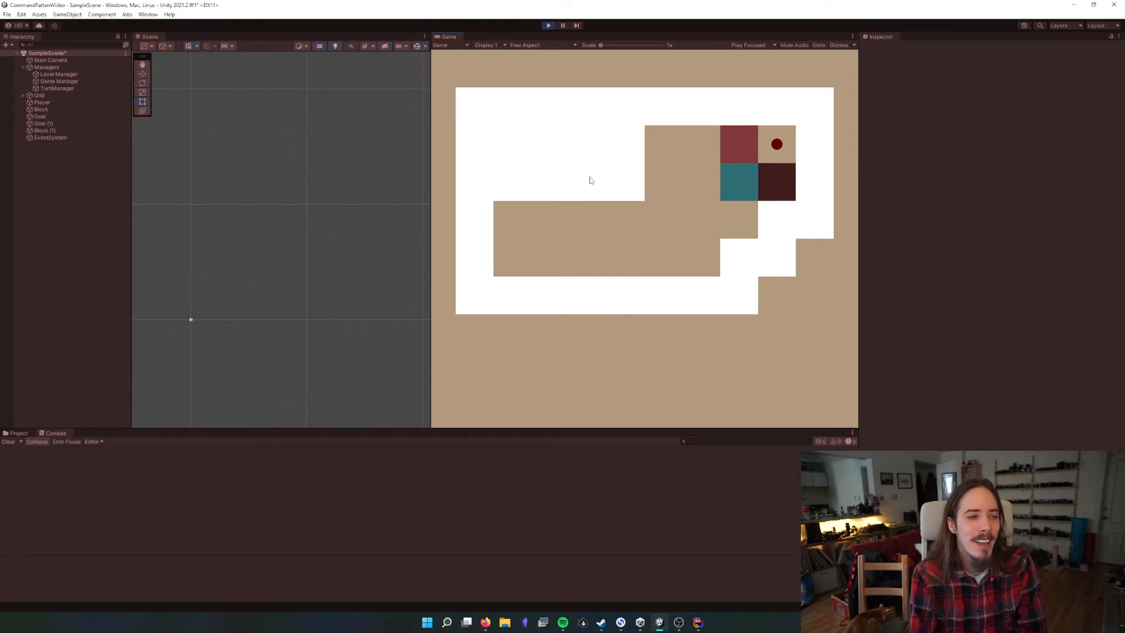
Stop the play-test and undo the deletion of the Canvas, leaving nothing selected
click(548, 25)
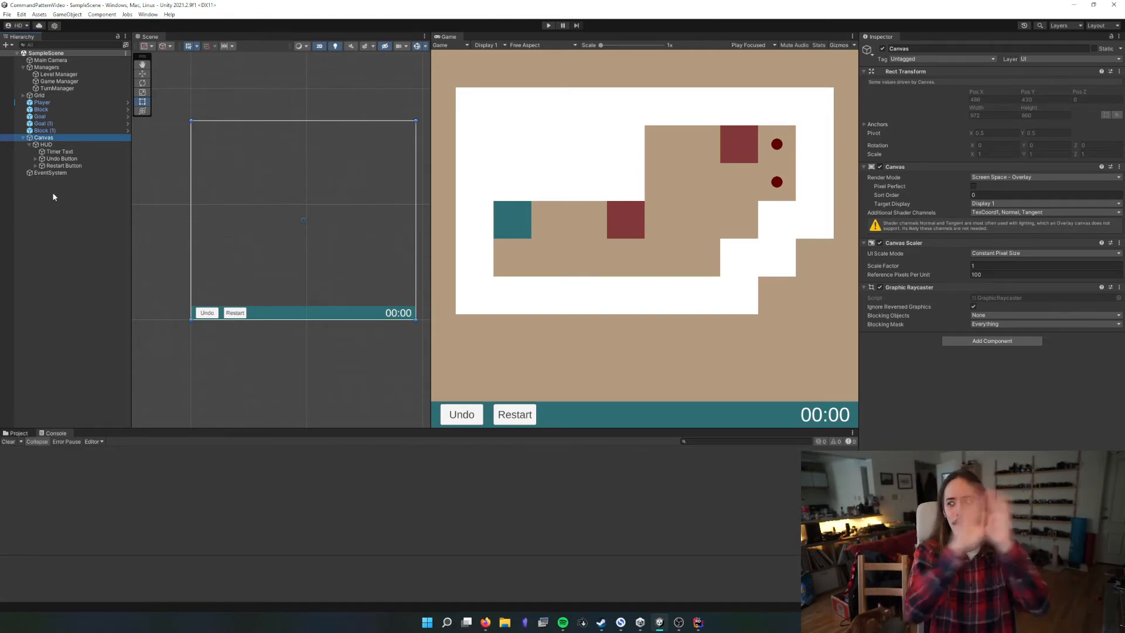
click(21, 220)
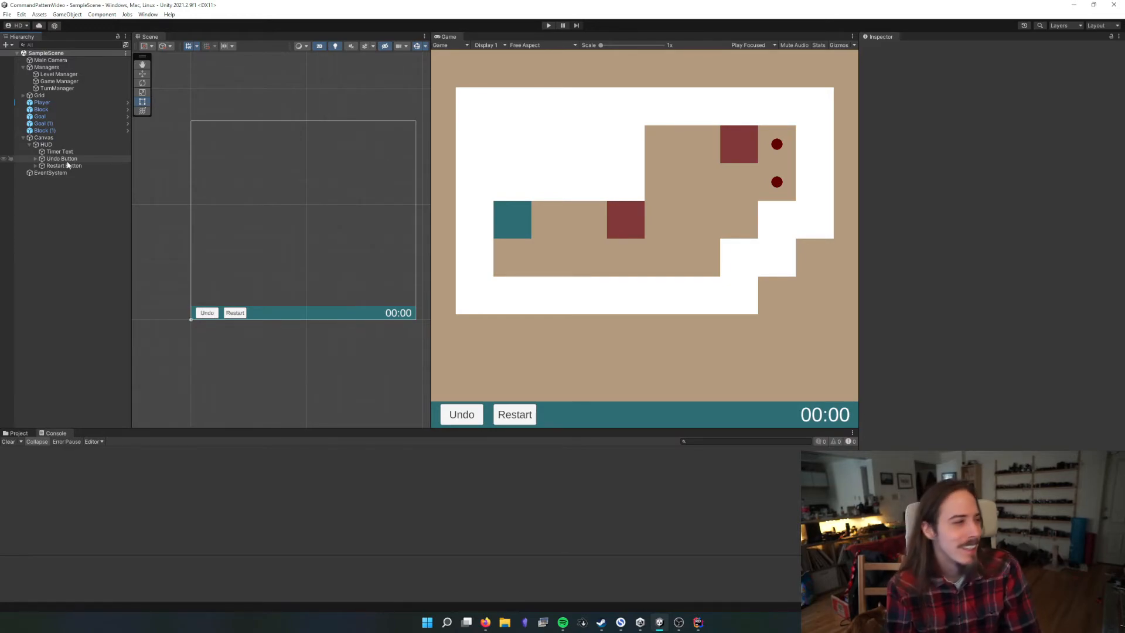
Deactivate the HUD object under the Canvas to hide it, and activate it again
click(51, 140)
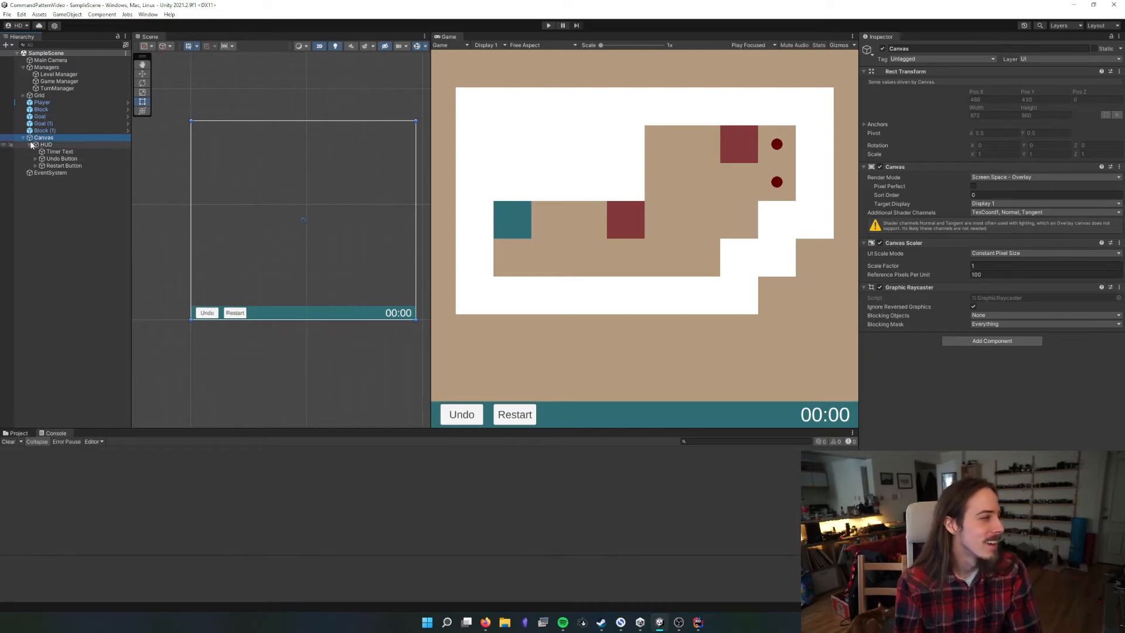
click(28, 145)
click(51, 145)
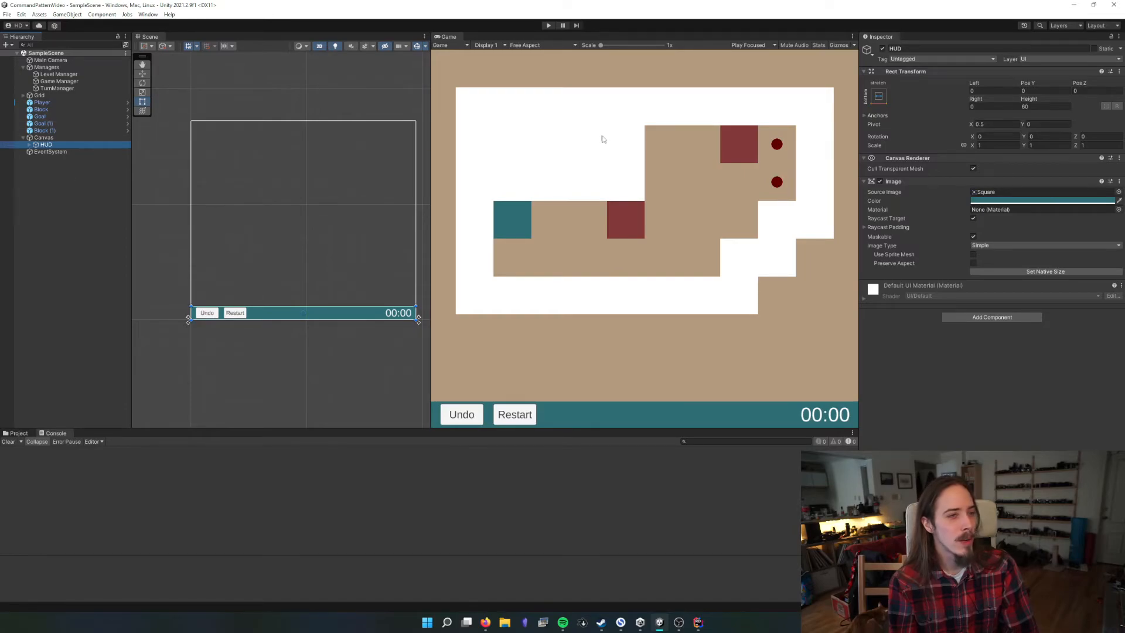
click(878, 46)
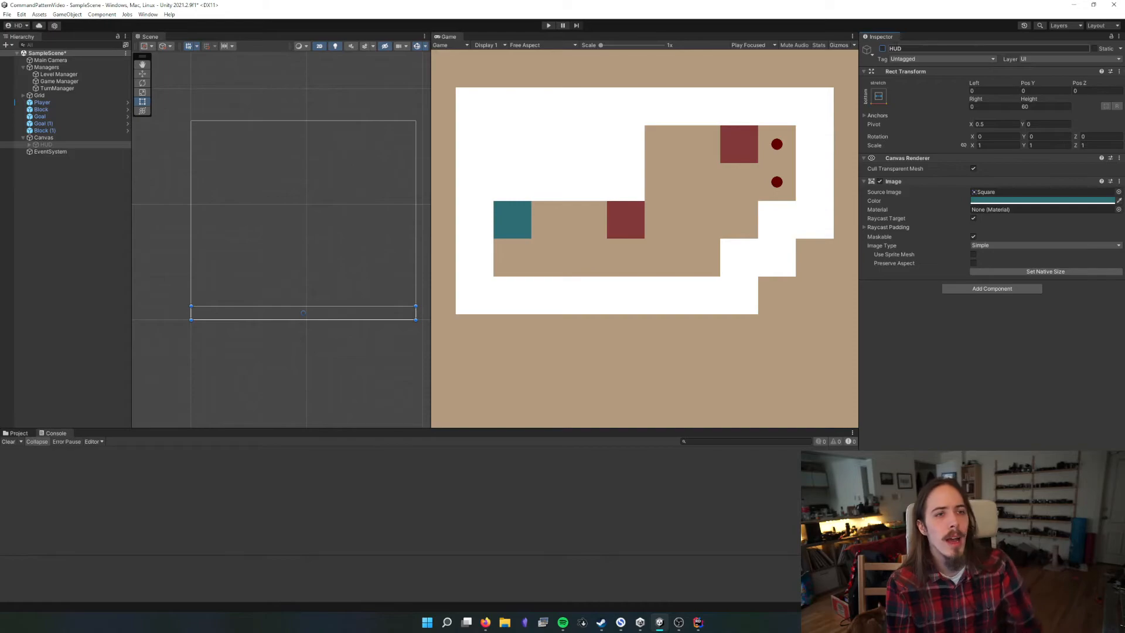
click(882, 49)
click(28, 201)
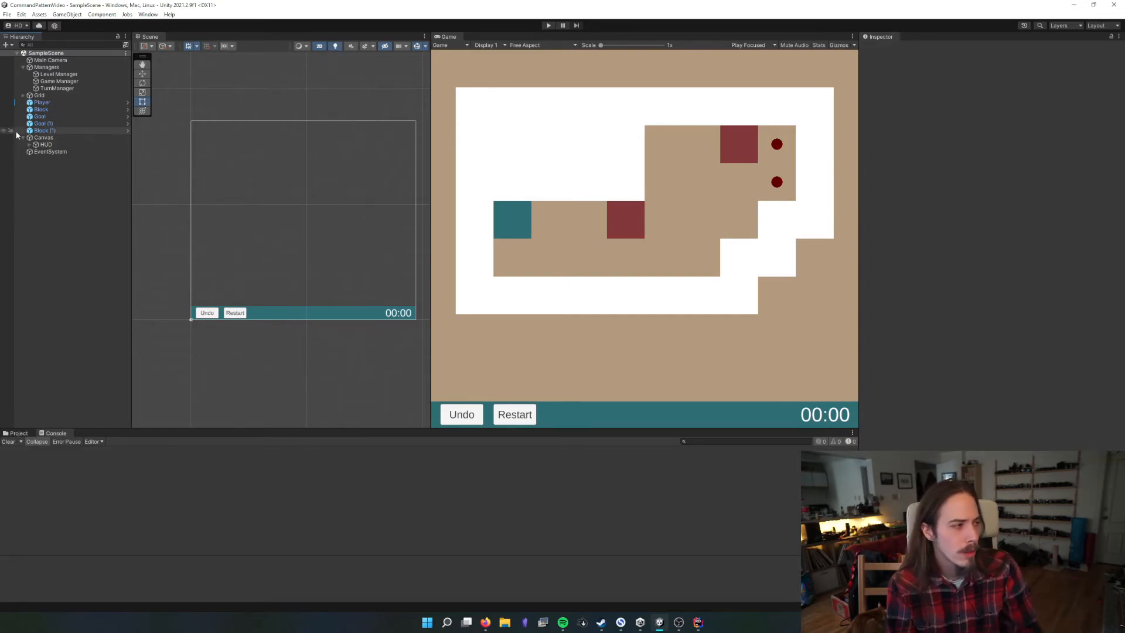
Expand the HUD object and inspect Timer Text's UI Timer Text component with its Game Manager reference
click(34, 145)
click(30, 144)
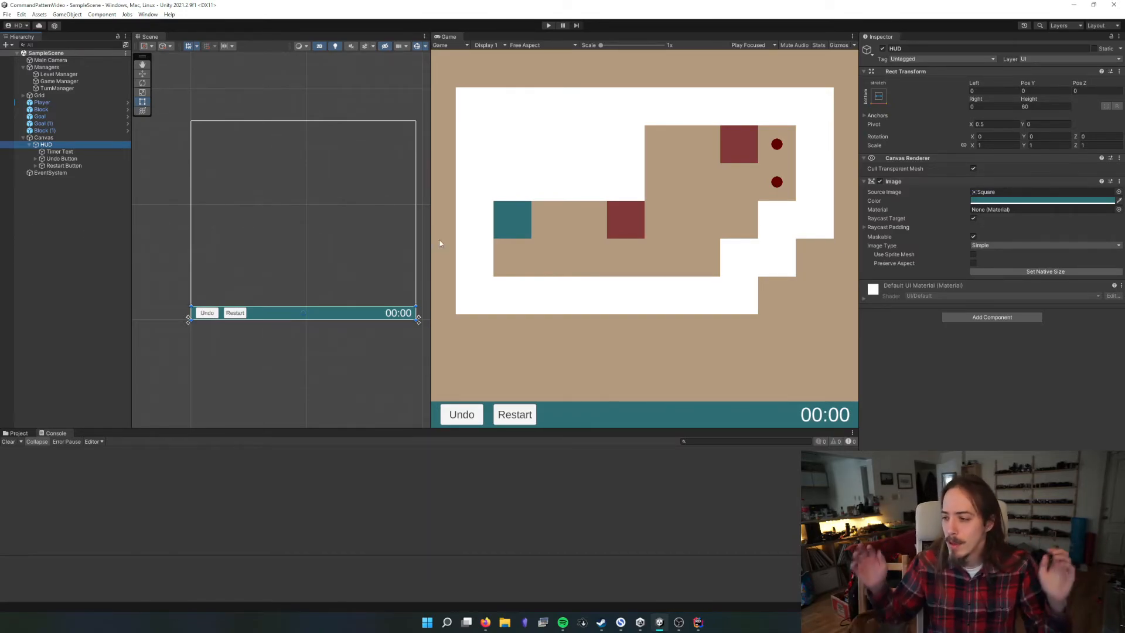
click(18, 151)
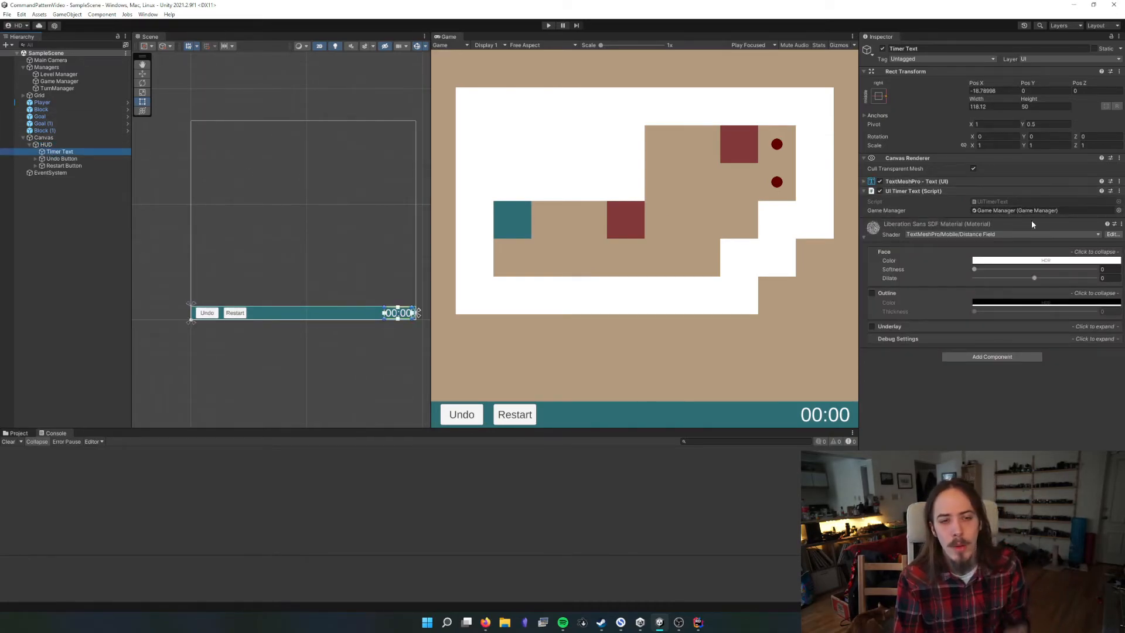
Clear the Timer Text selection and collapse the Canvas in the hierarchy
click(911, 191)
click(911, 191)
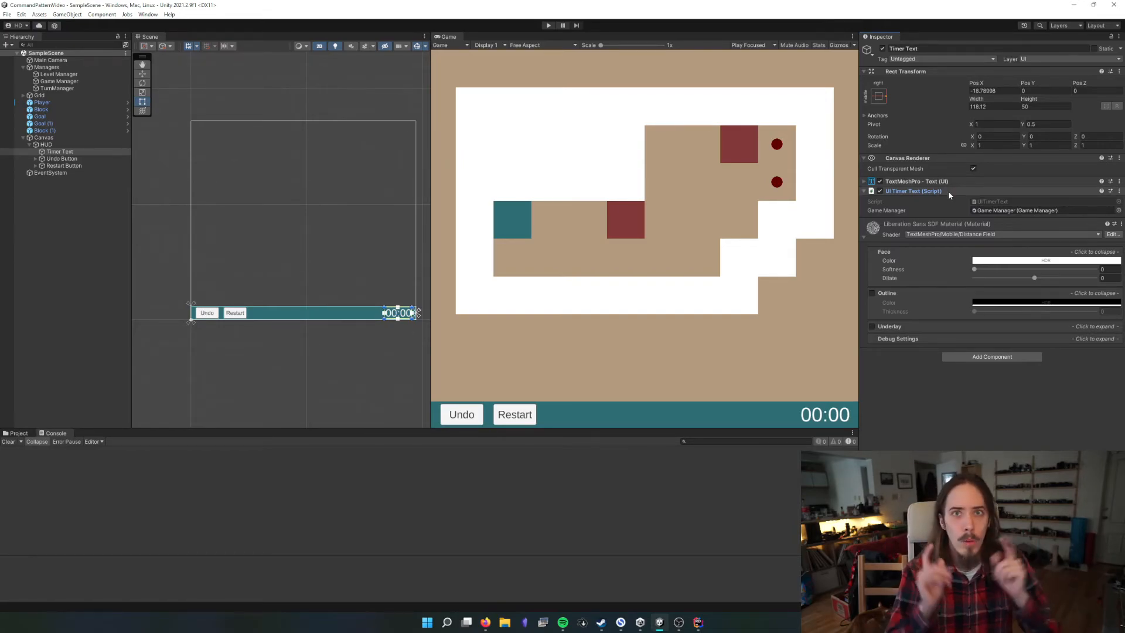
click(31, 236)
click(23, 137)
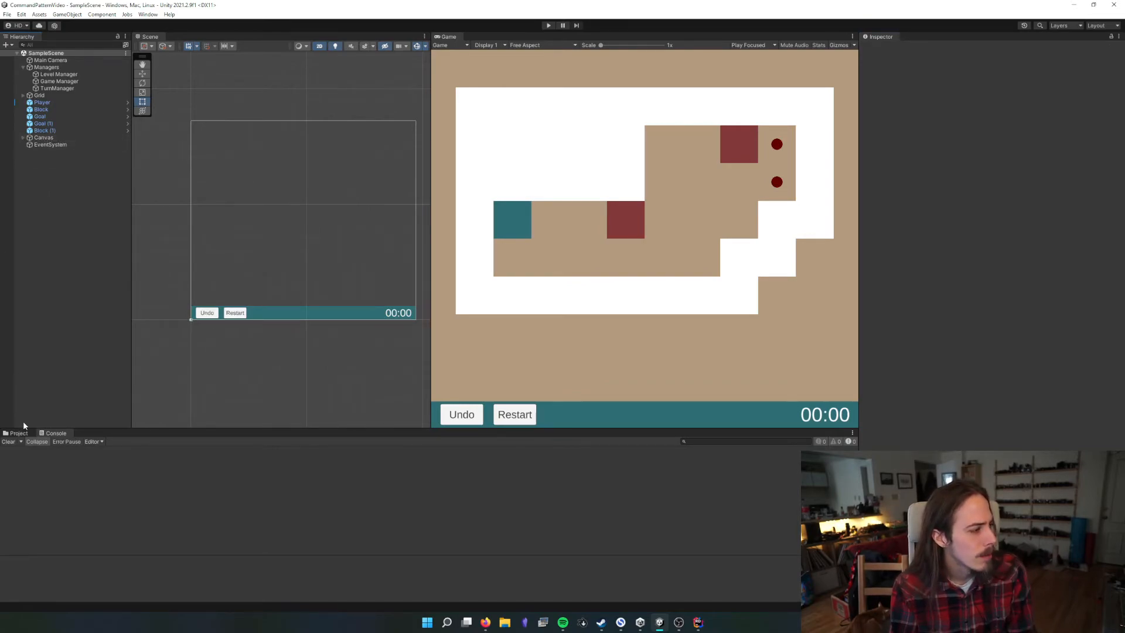
Create prefabs from the Canvas and Managers objects in the Prefabs folder, and save the scene with nothing selected
click(17, 433)
click(30, 477)
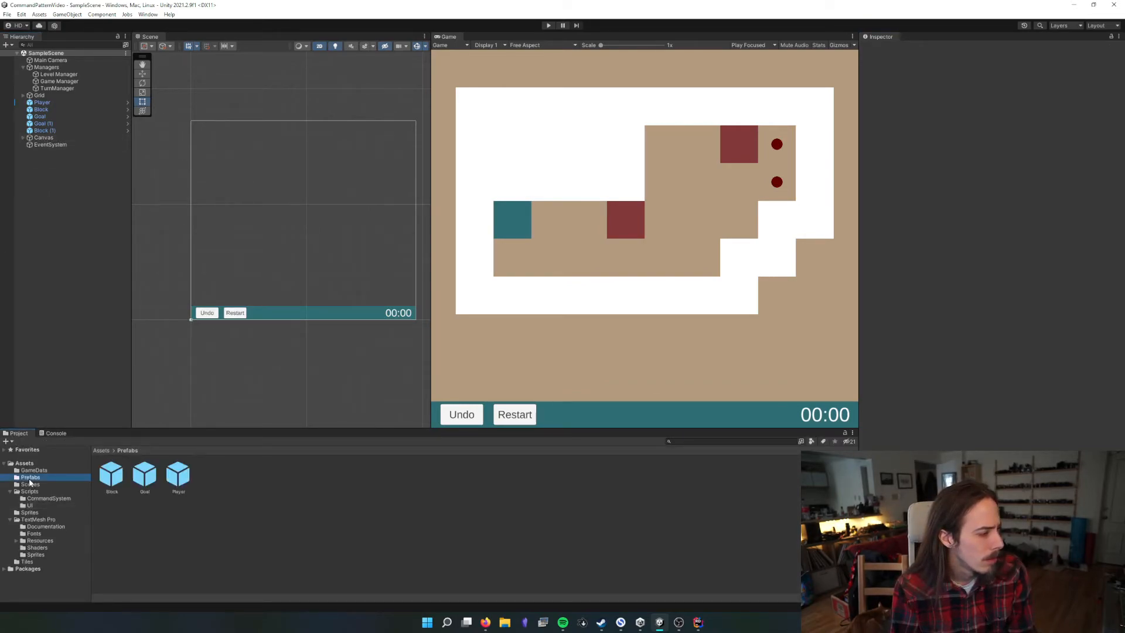
click(40, 139)
drag(40, 141, 223, 469)
drag(182, 288, 237, 486)
drag(82, 106, 73, 71)
click(623, 330)
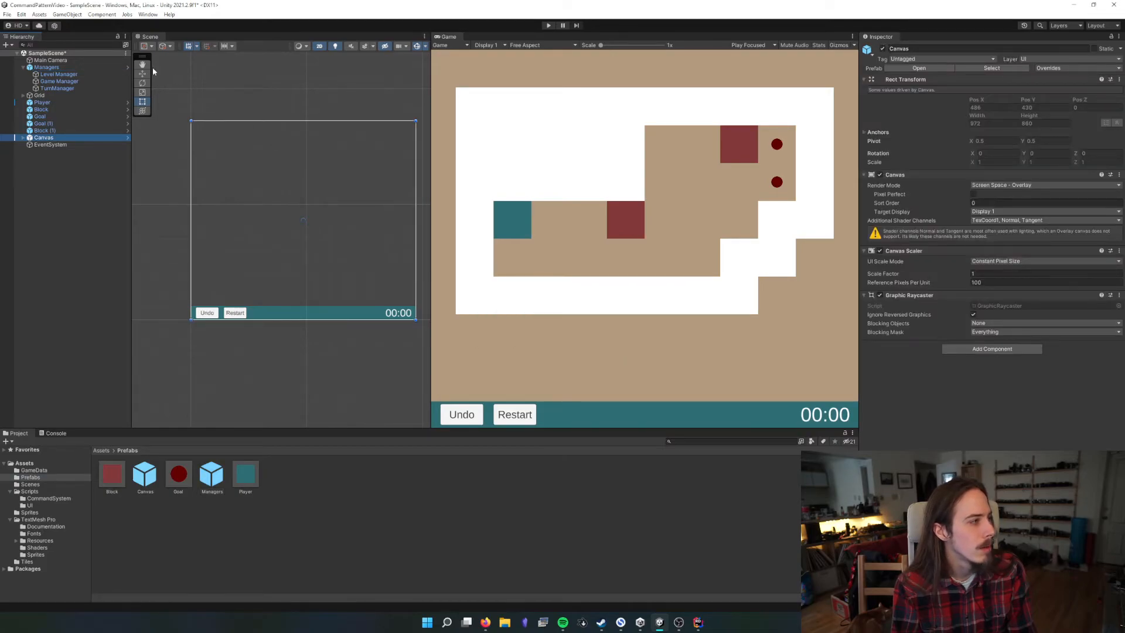
click(60, 261)
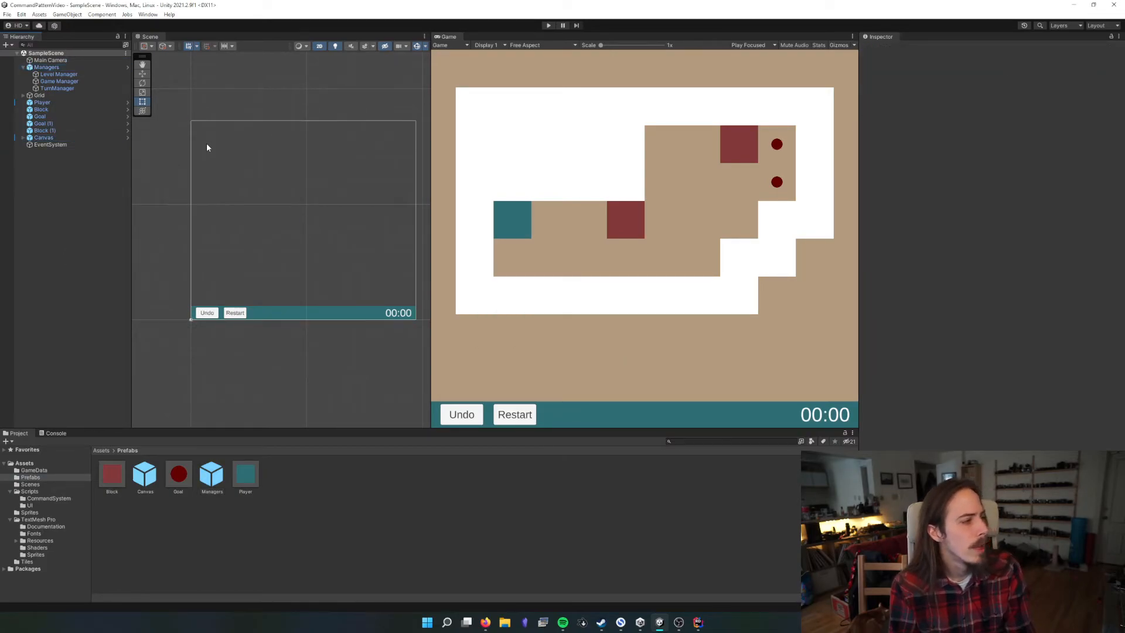
Inspect this scene's EventSystem, and open the MainMenu scene from the Scenes folder
click(49, 146)
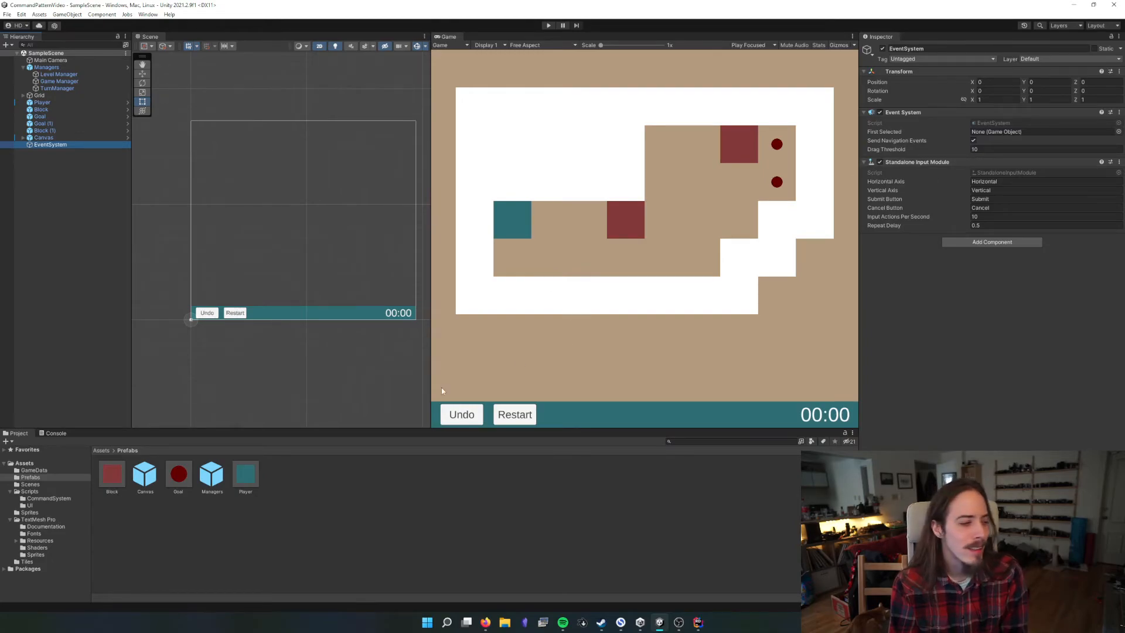
click(101, 450)
double_click(179, 475)
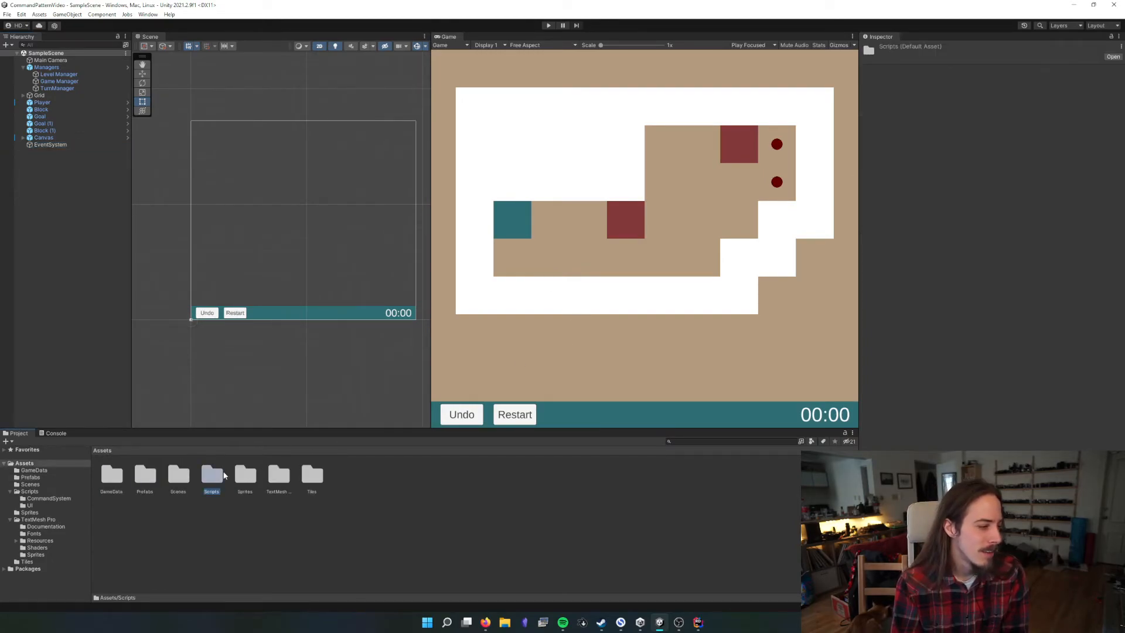
double_click(112, 474)
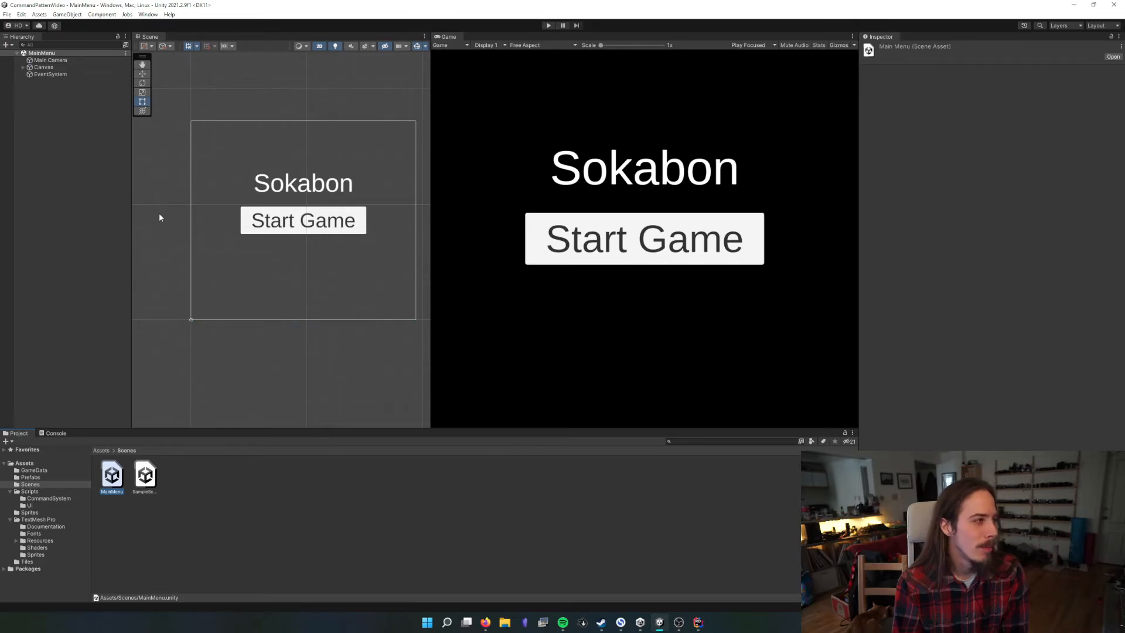
Examine the MainMenu EventSystem's Event System and Standalone Input Module components, including the horizontal and vertical axis names
click(59, 75)
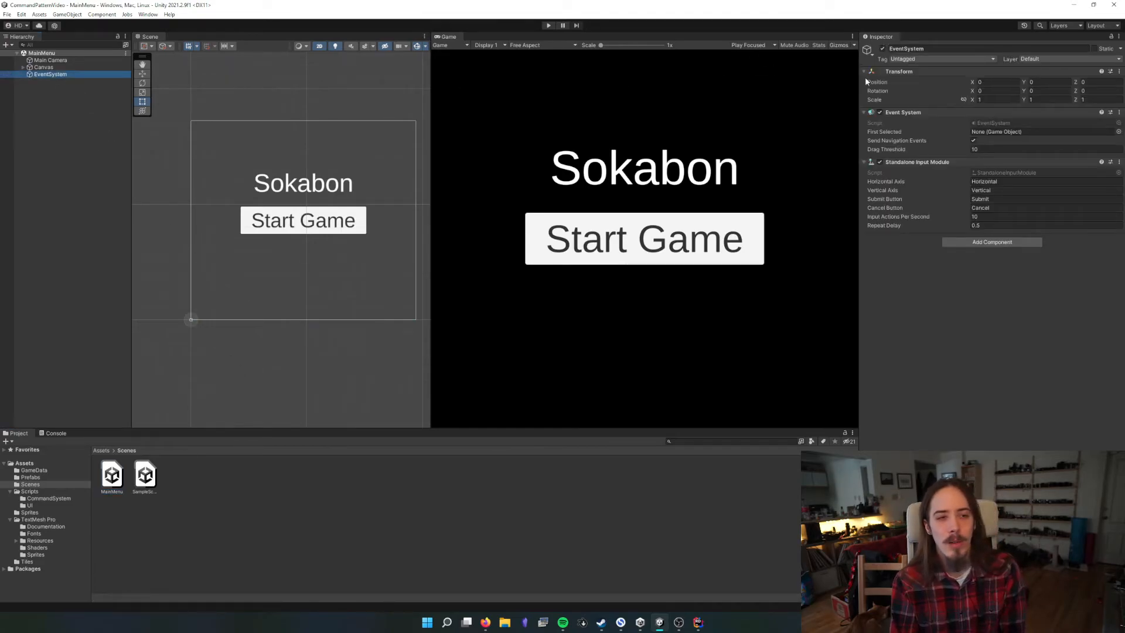
click(905, 113)
click(906, 113)
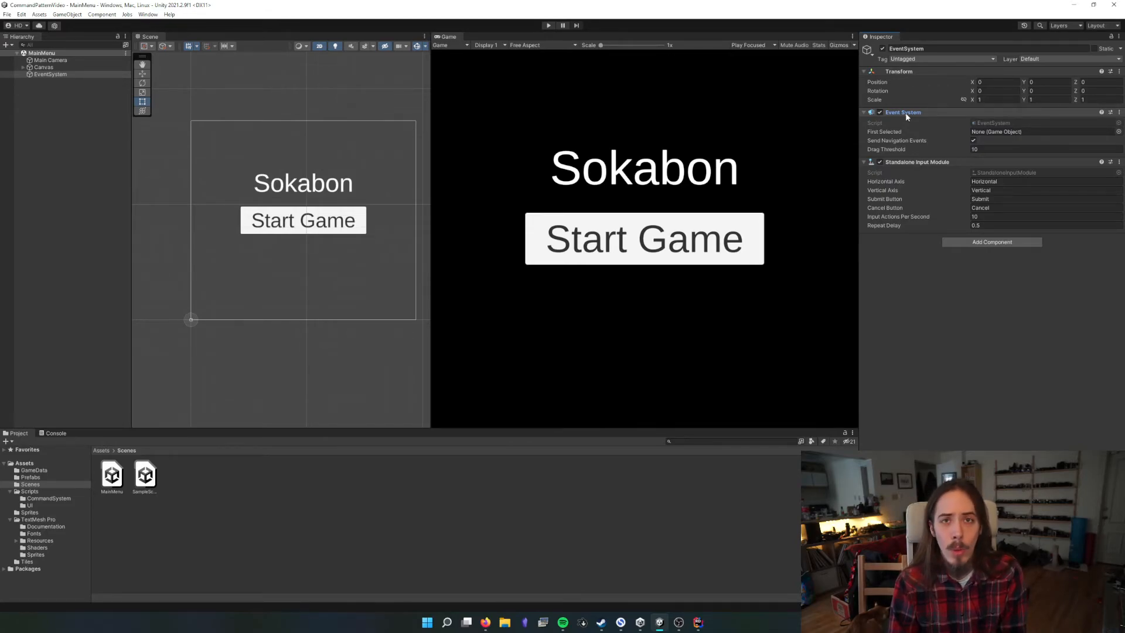
click(1004, 190)
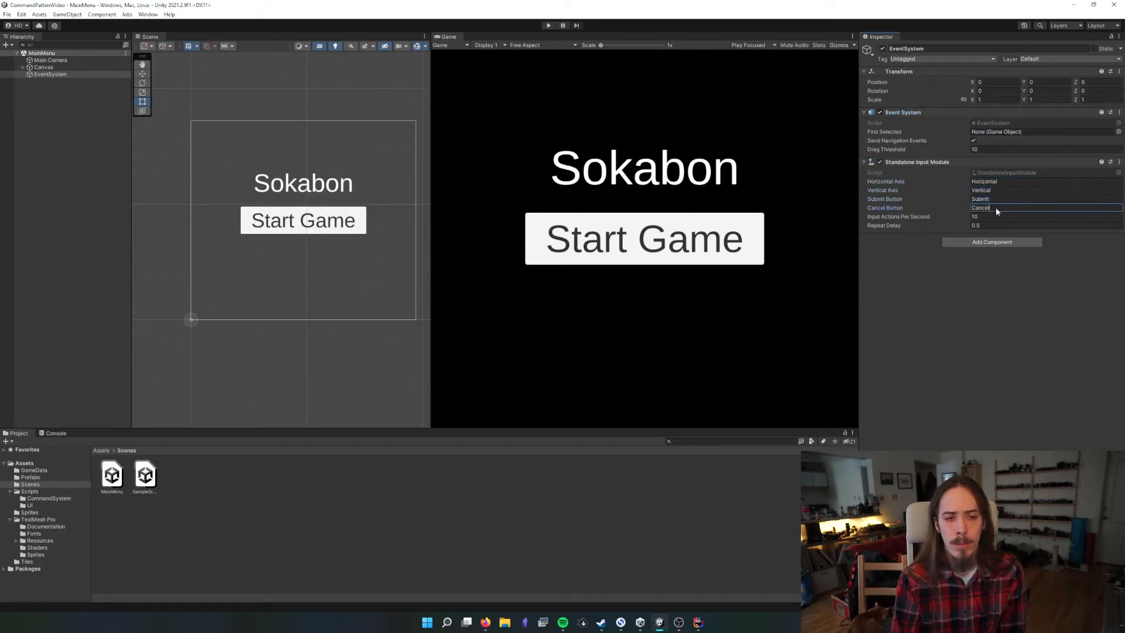
click(1000, 182)
double_click(1001, 182)
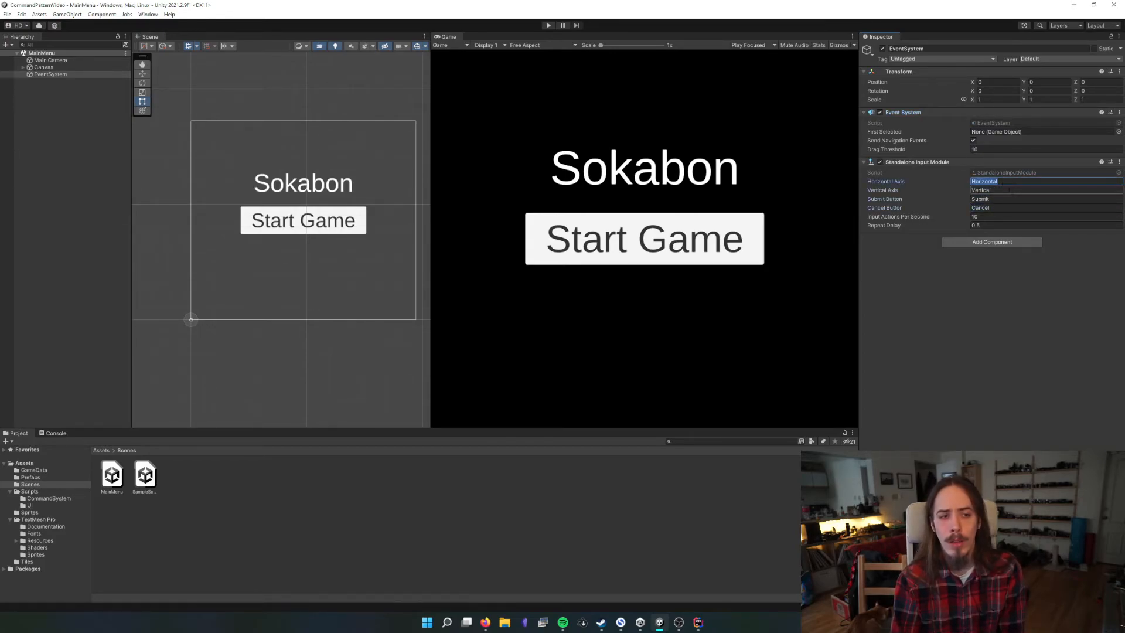
click(1014, 190)
click(983, 345)
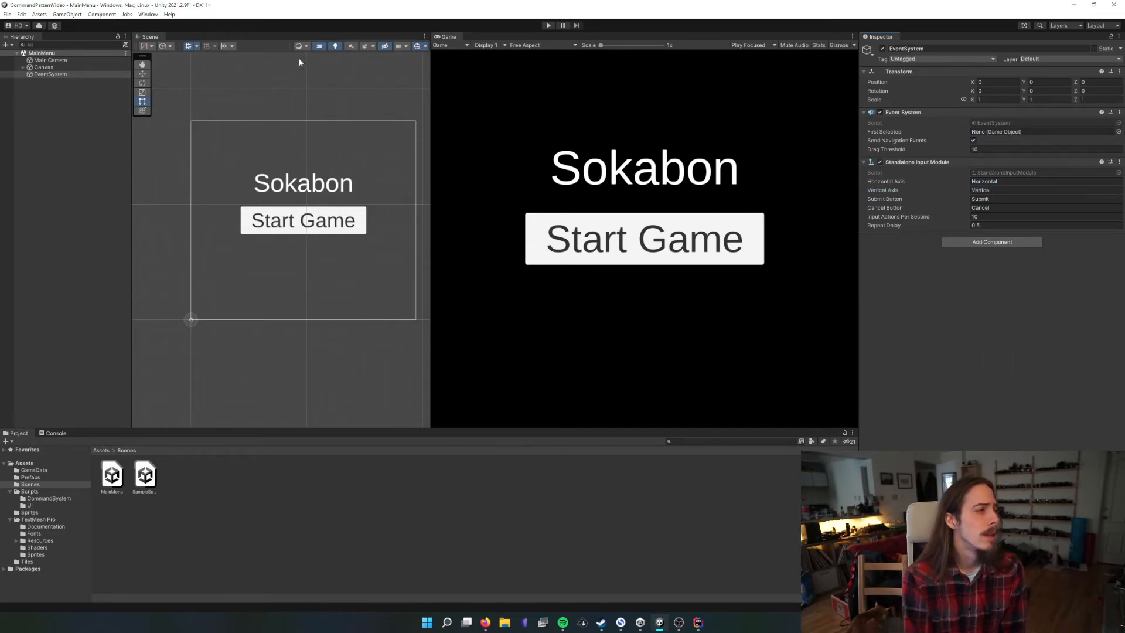
Check the Horizontal and Vertical axes in the project's Input Manager settings, and close the project settings
click(21, 14)
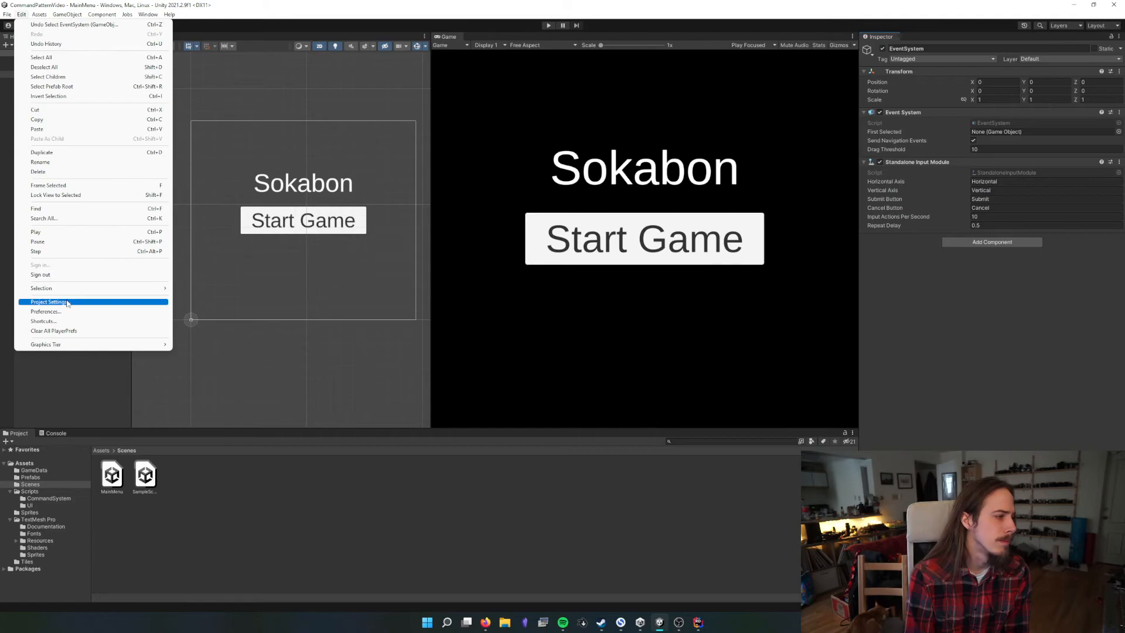
click(49, 301)
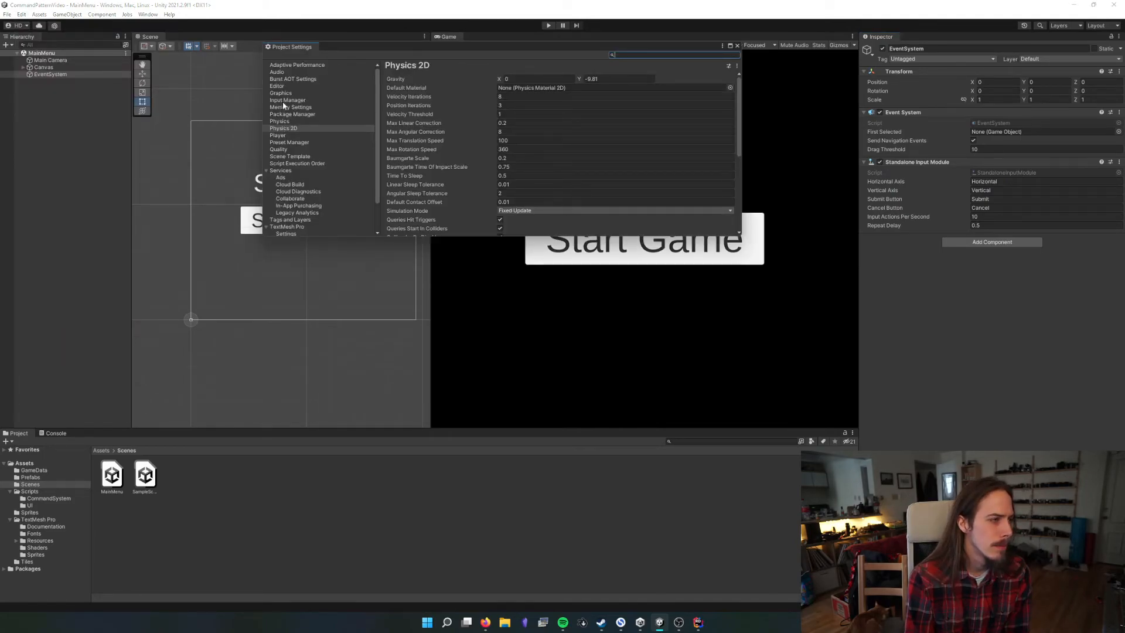
click(285, 100)
click(392, 98)
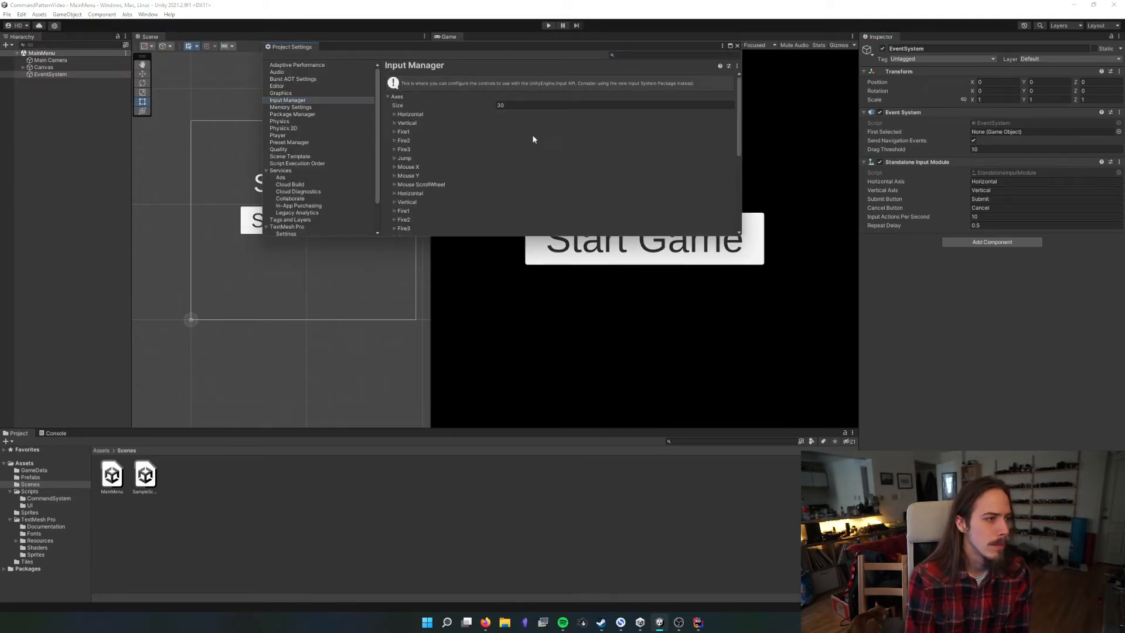
click(410, 114)
click(410, 114)
click(410, 123)
click(410, 122)
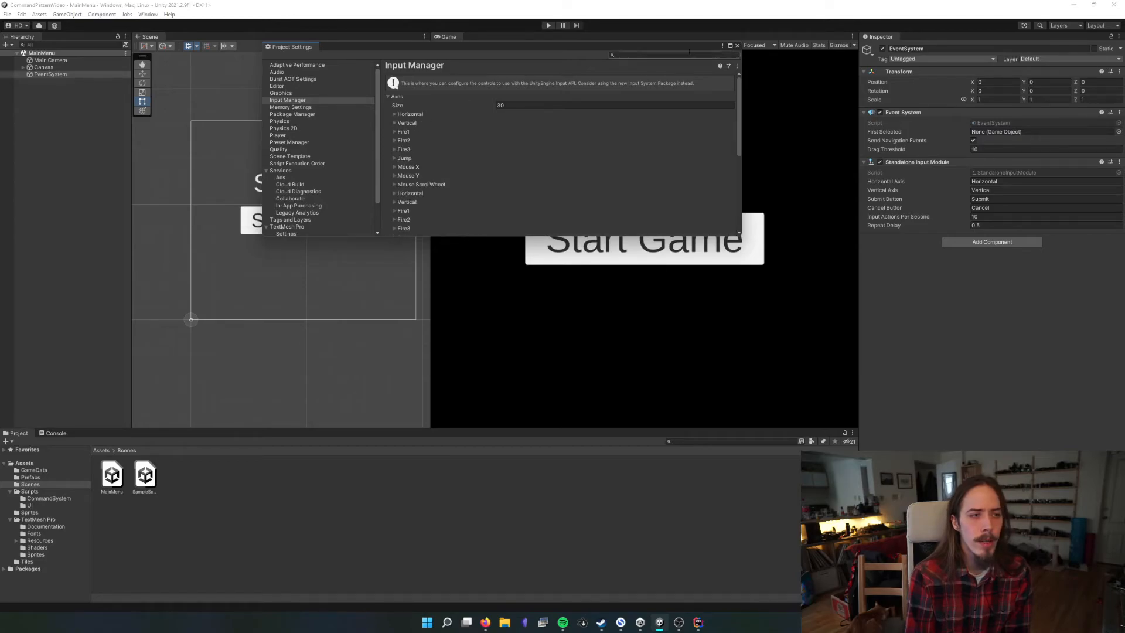
click(737, 46)
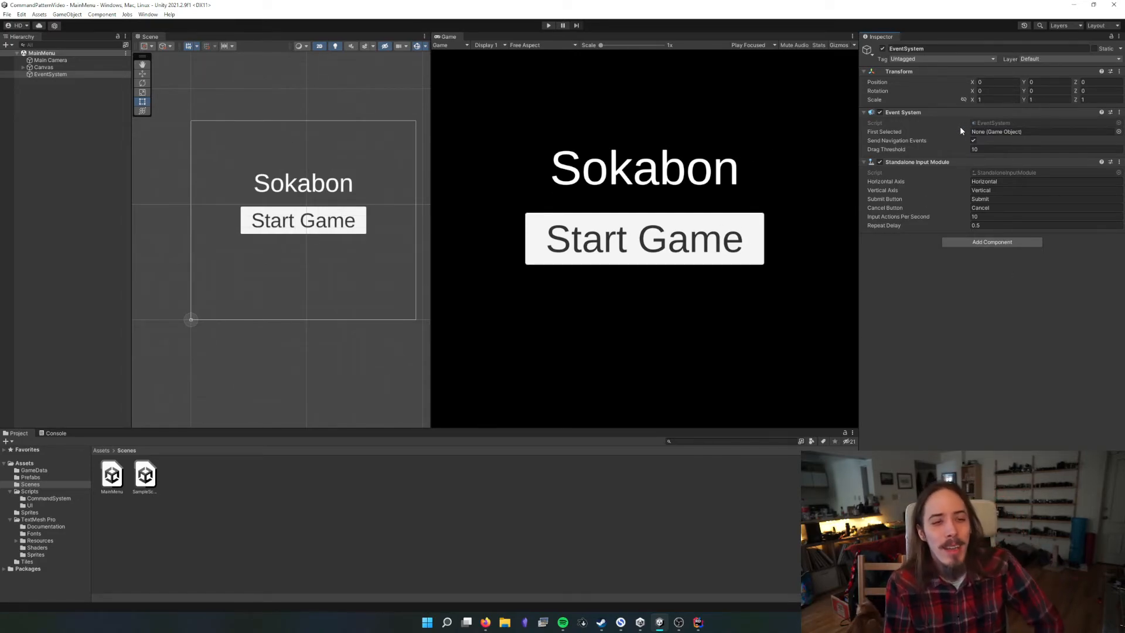
Collapse both script components of the EventSystem, and compare it with the main menu's Canvas
click(909, 112)
click(912, 122)
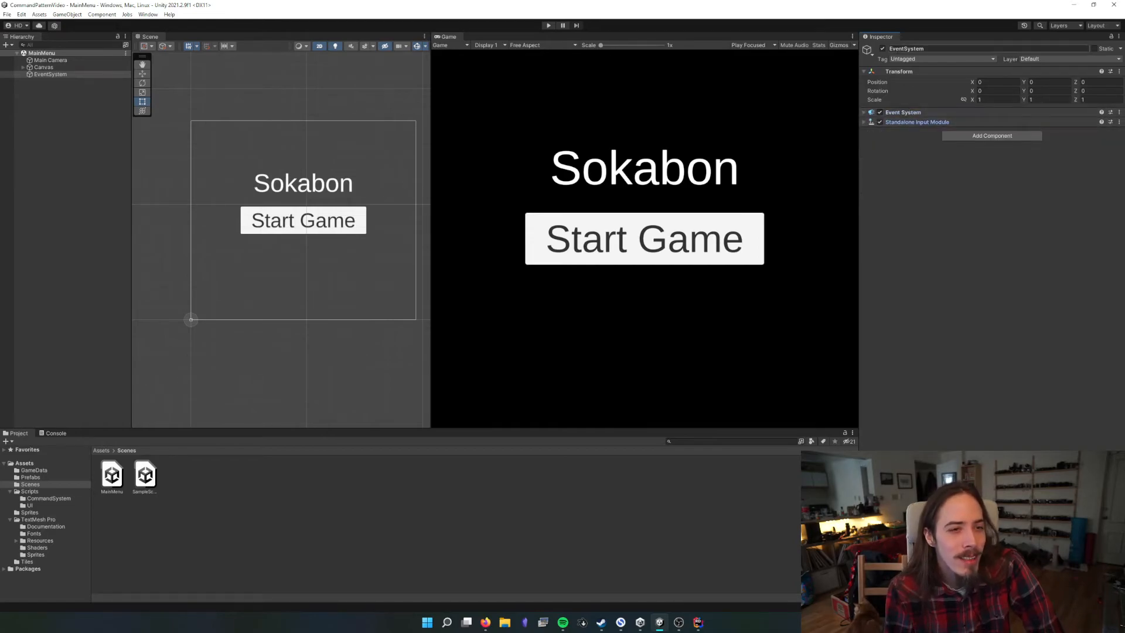
click(42, 67)
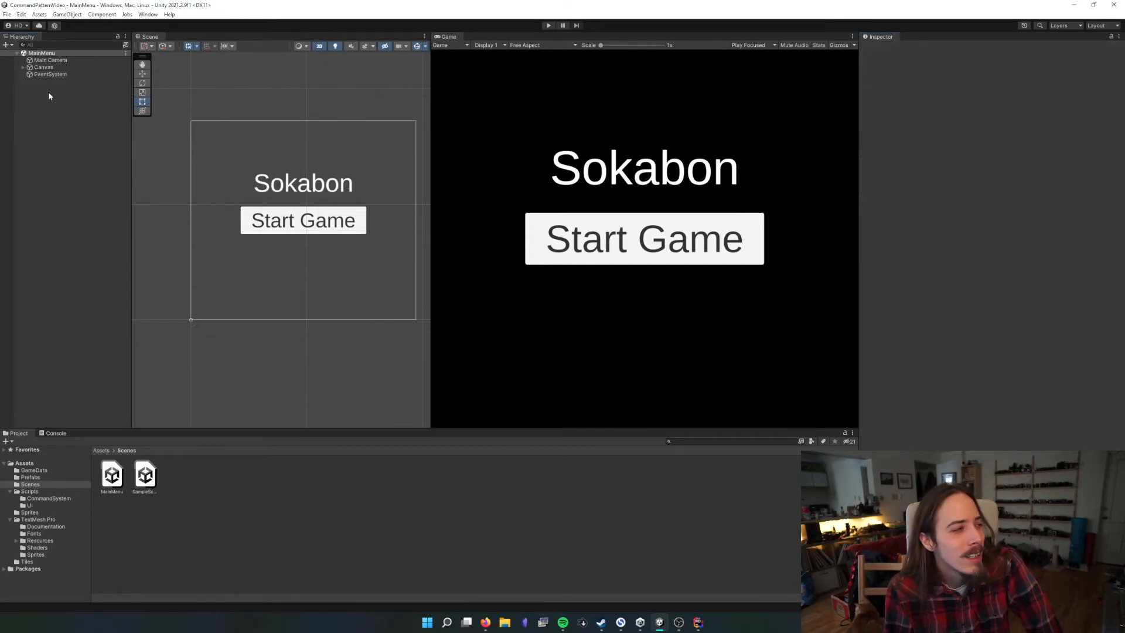
click(578, 217)
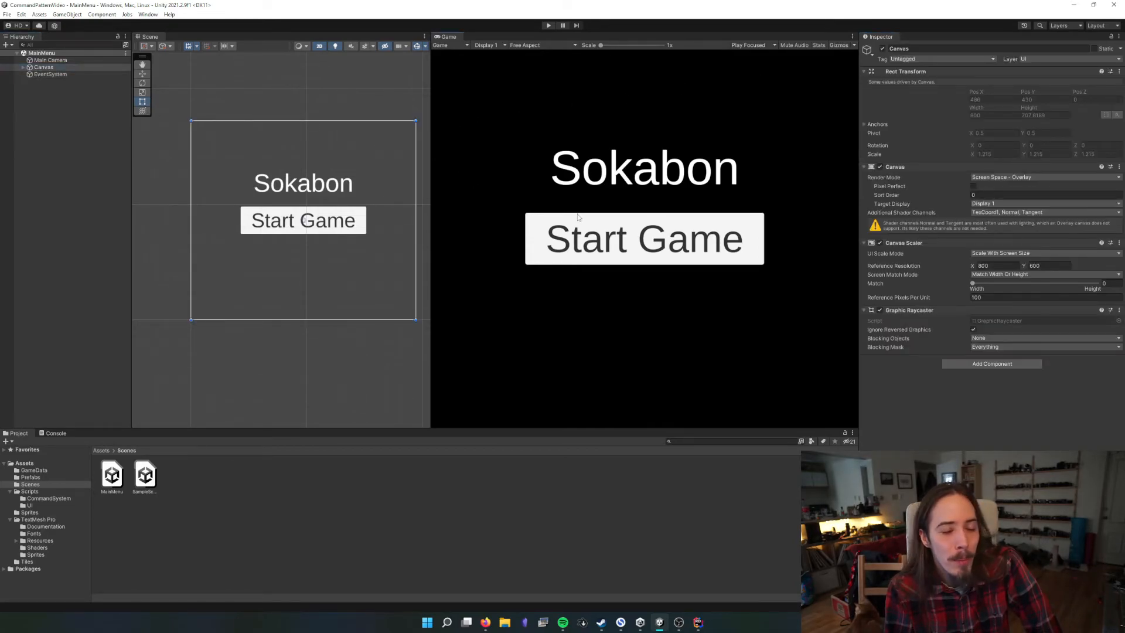
click(42, 74)
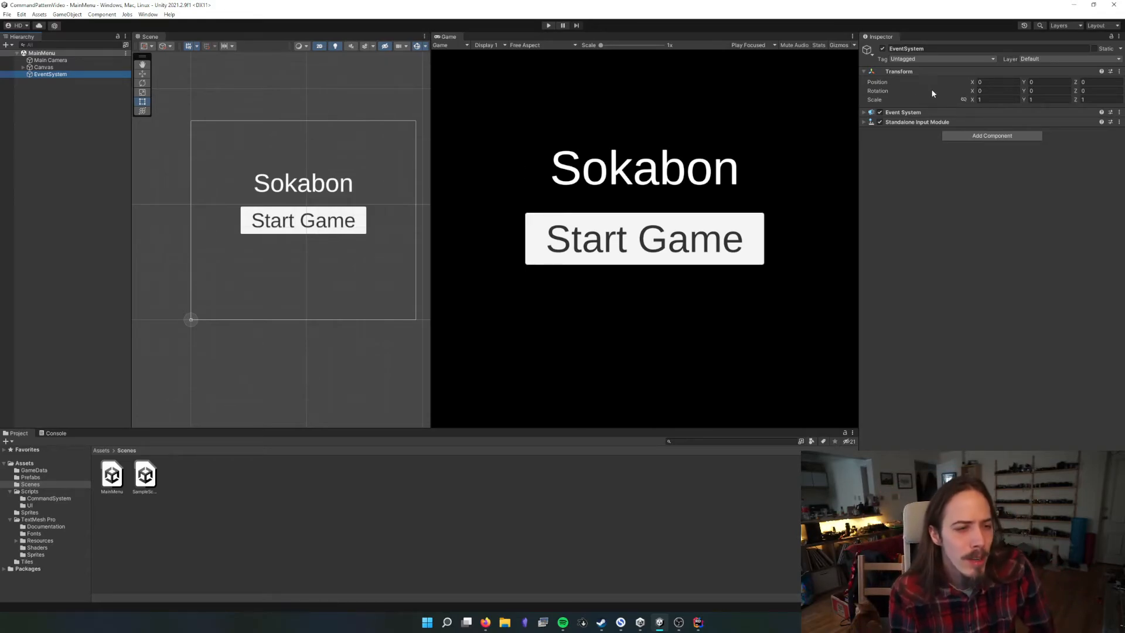
Duplicate the Start Game button under the Canvas and place the copy below the original, at Pos Y about -133
click(23, 66)
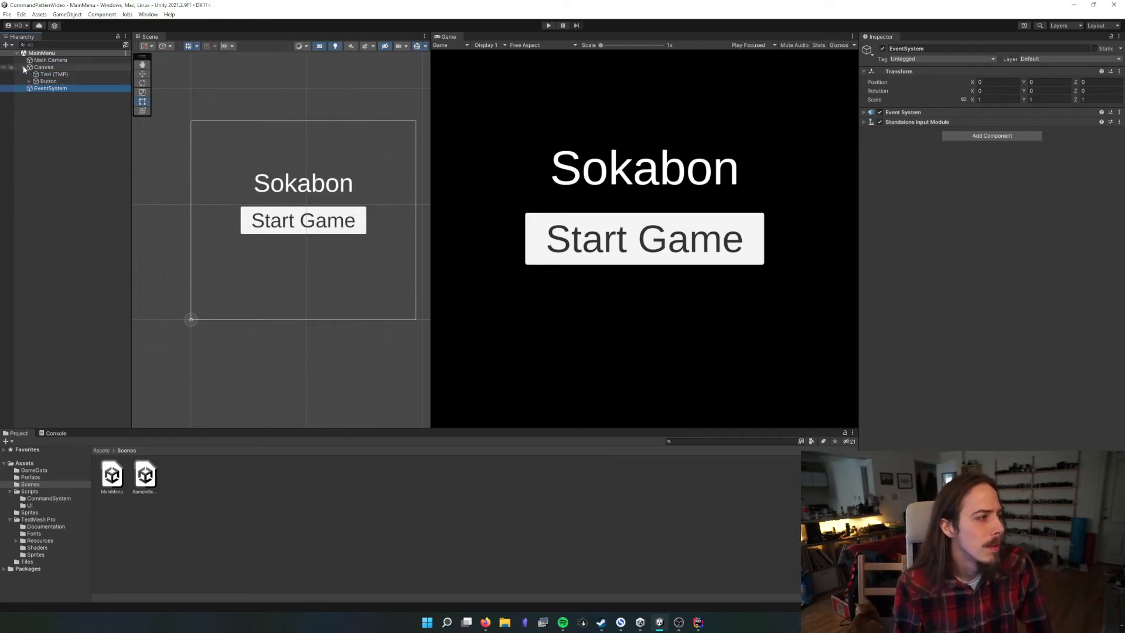
click(48, 81)
key(ctrl+d)
key(w)
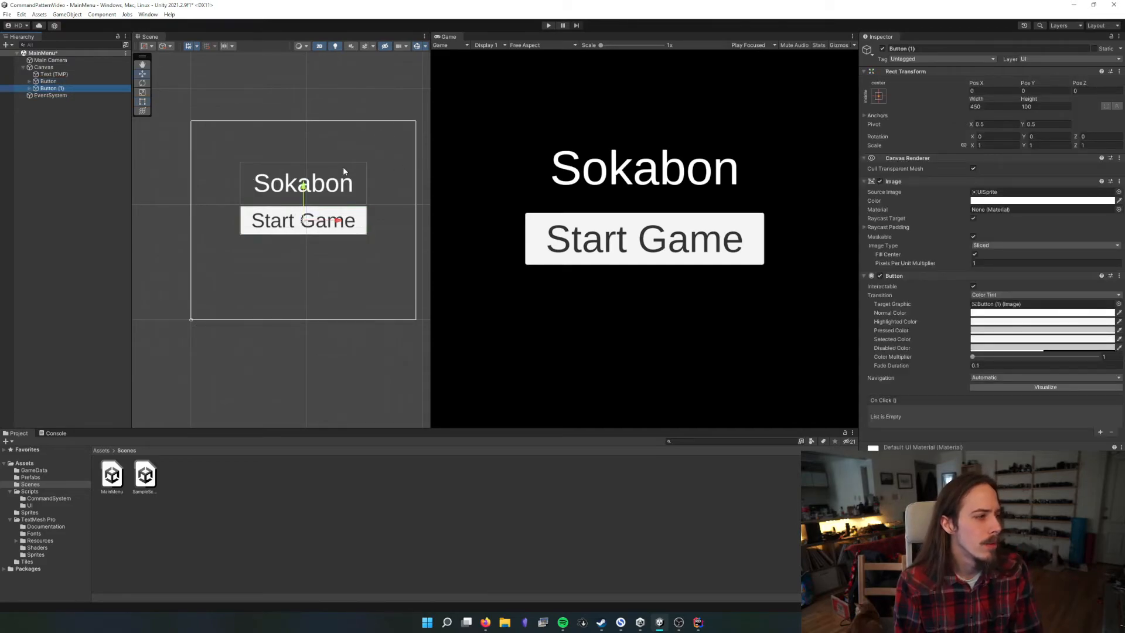
drag(302, 195, 320, 229)
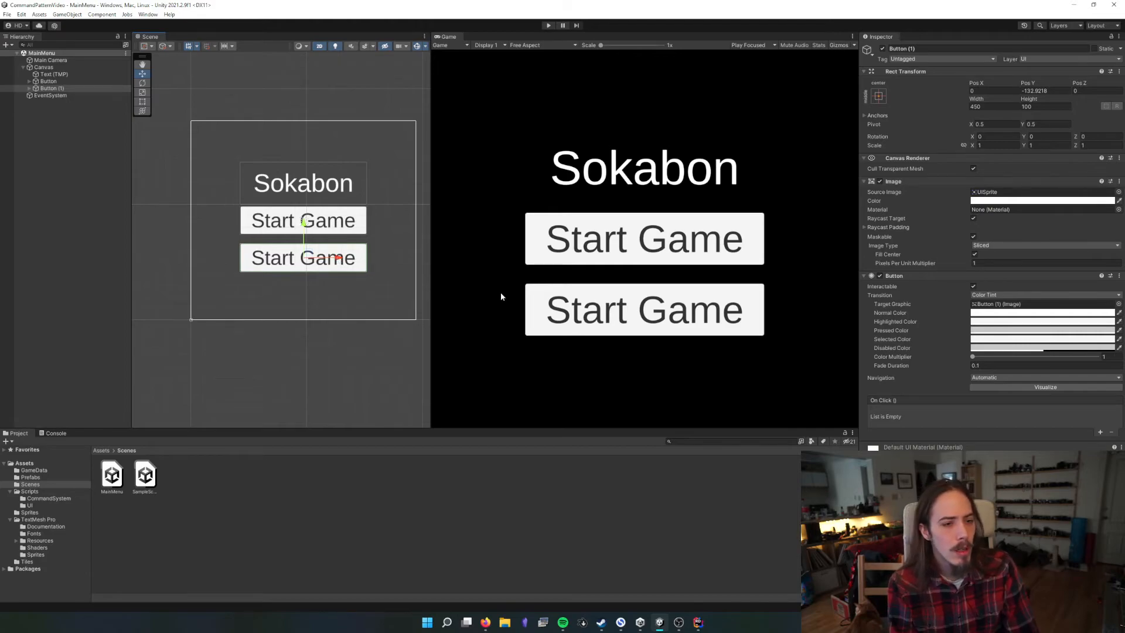
Review the duplicate button's navigation options and visualize the navigation links between the two Start Game buttons
click(1061, 378)
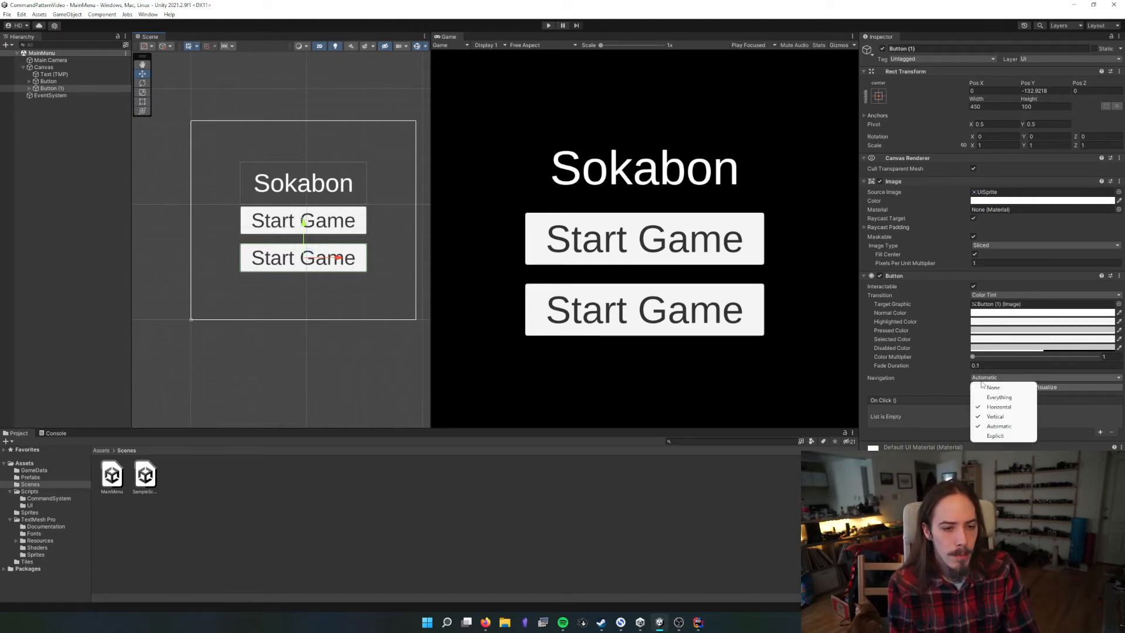
click(1061, 385)
scroll(279, 241, up, 3)
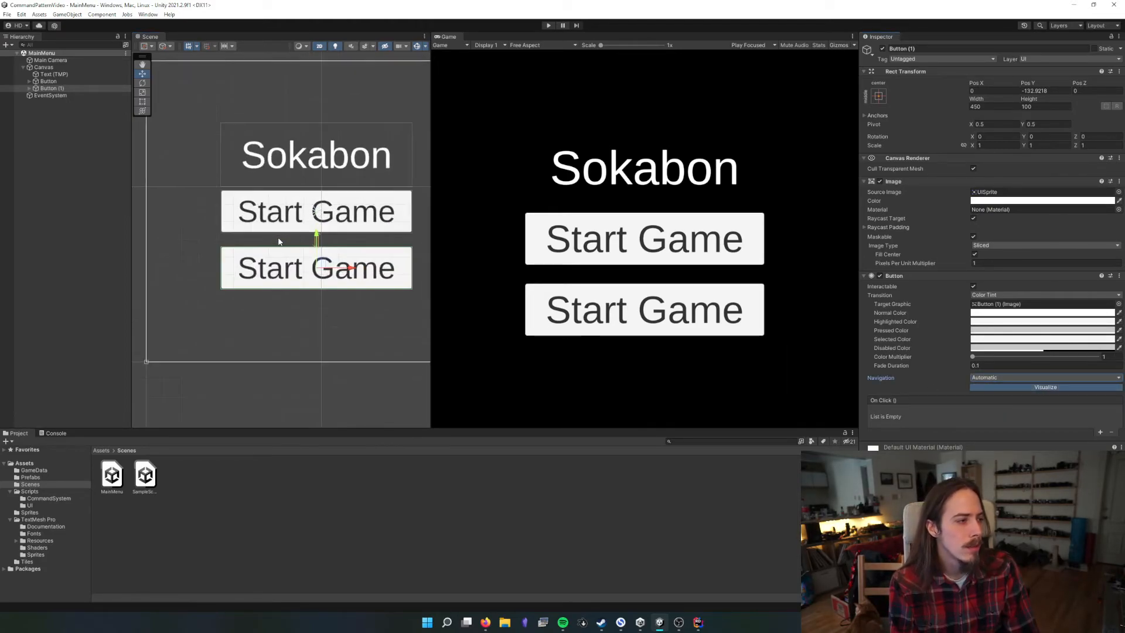
scroll(278, 241, up, 4)
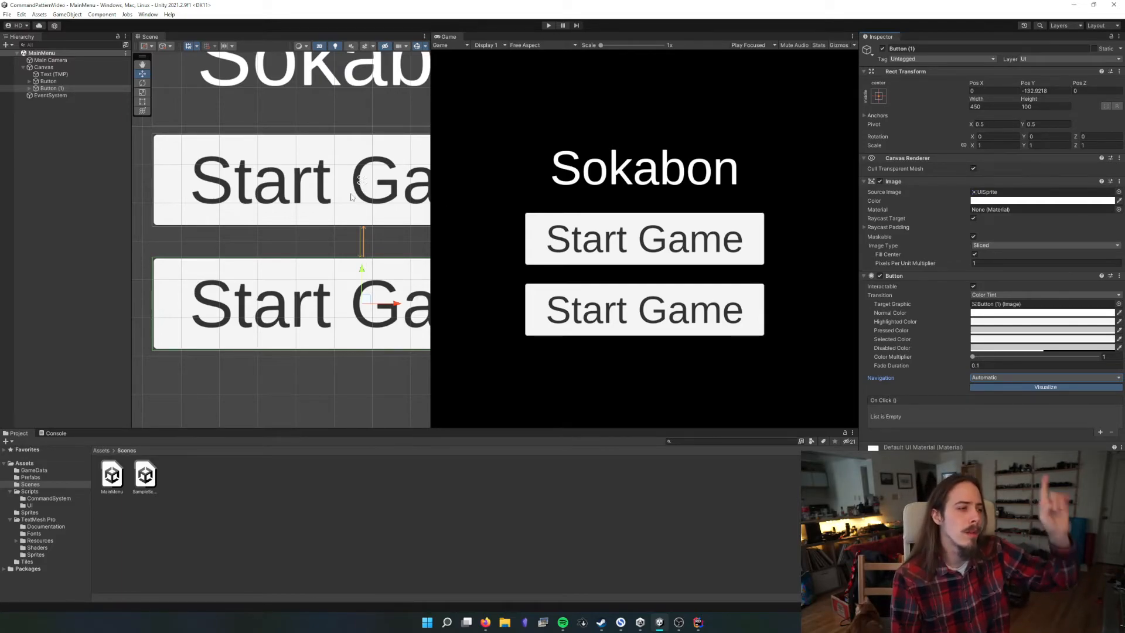
Delete the duplicate Start Game button, frame the original button in the scene view, and save the MainMenu scene
click(52, 88)
key(Delete)
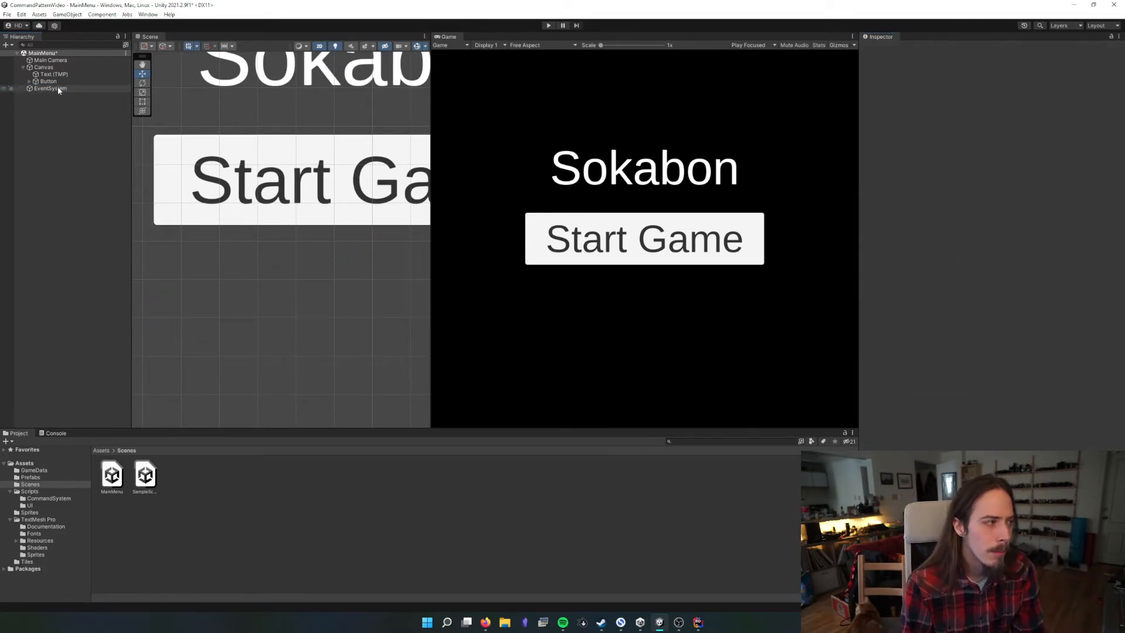
click(47, 80)
scroll(296, 180, down, 2)
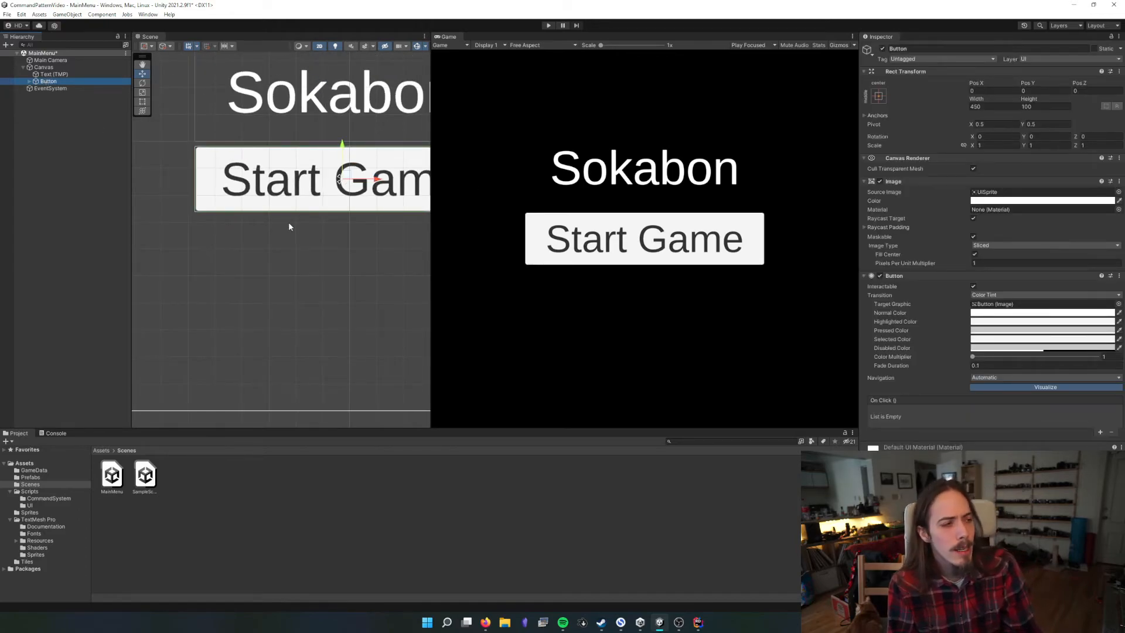
key(ctrl+s)
key(f)
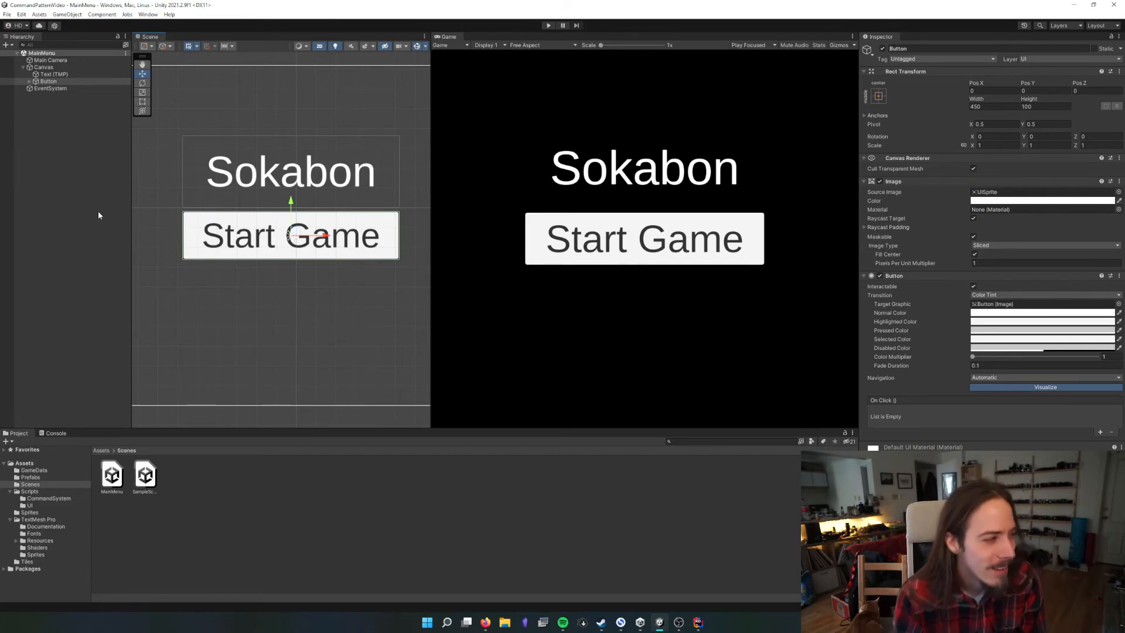
Create an empty game object named Level Manager at the root of the MainMenu scene
right_click(88, 146)
click(121, 254)
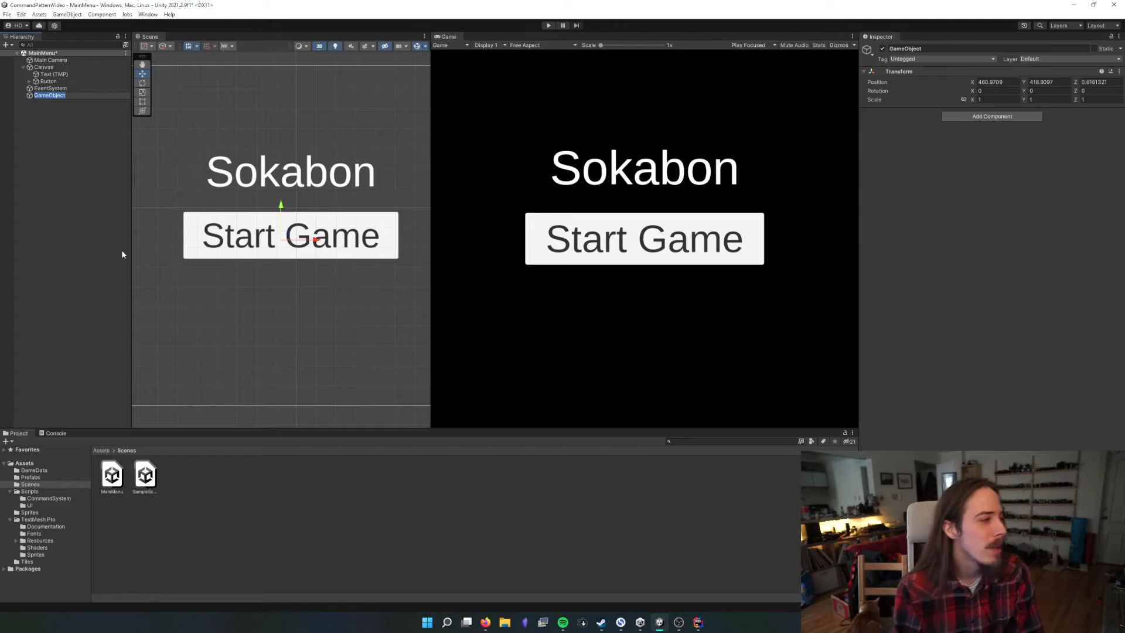
text(Level Manager)
key(Return)
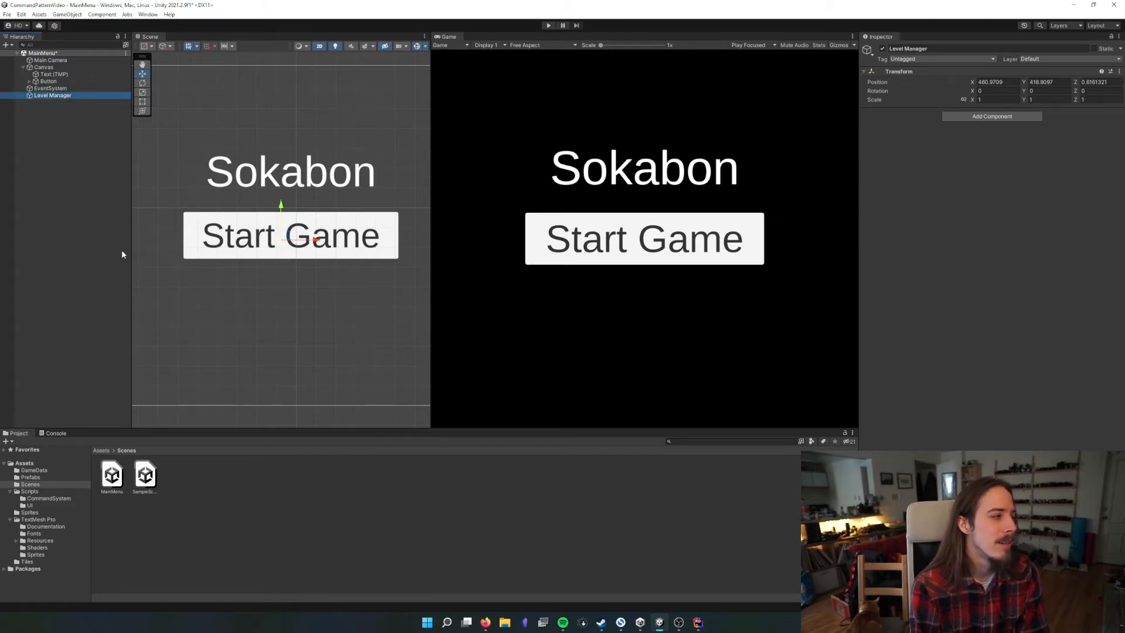
Set the Level Manager object's position to 0, 0, 0
click(1014, 82)
text(0)
key(Tab)
text(0)
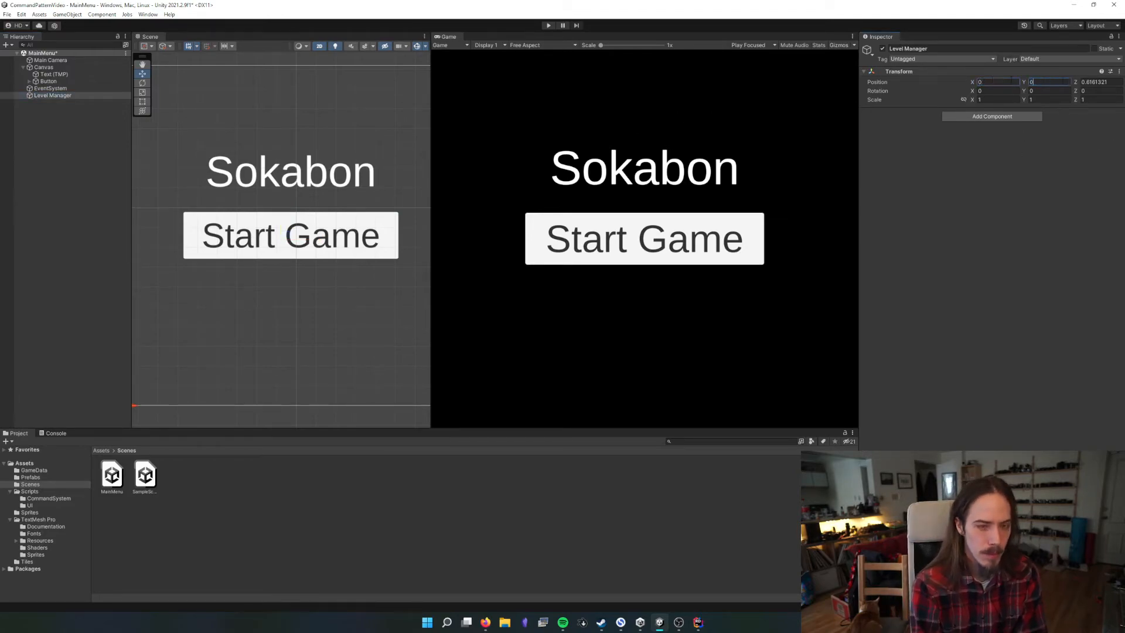
key(Tab)
text(0)
Add the LevelManager script component to the Level Manager object
click(1004, 115)
text(level)
key(Return)
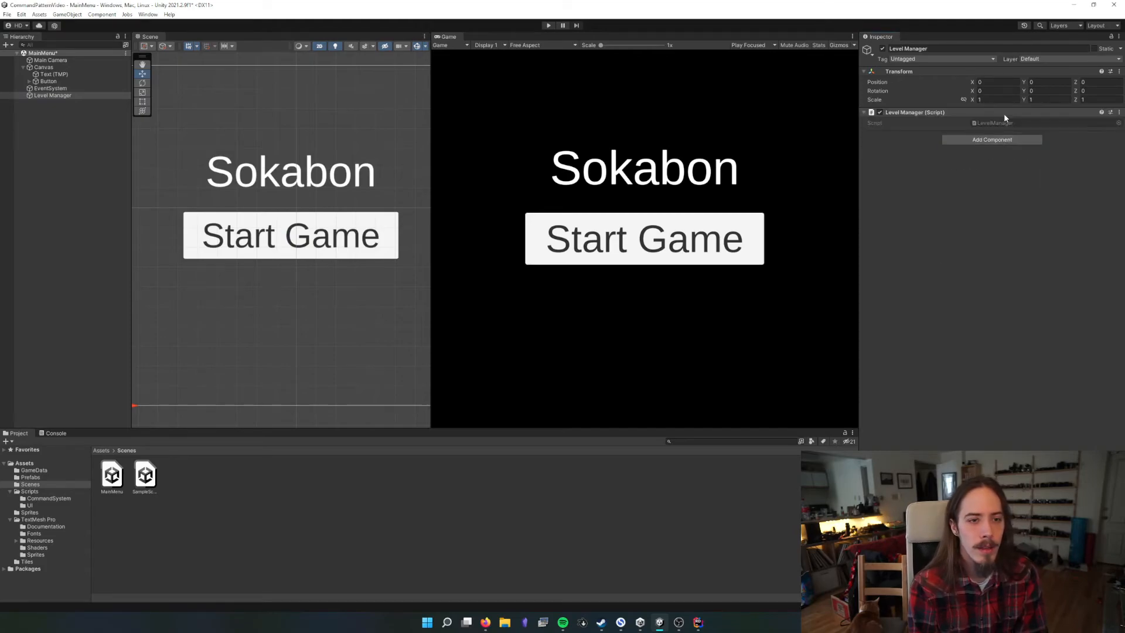
Open the LevelManager script in the code editor and unfold the GoToNextLevel method
double_click(1002, 123)
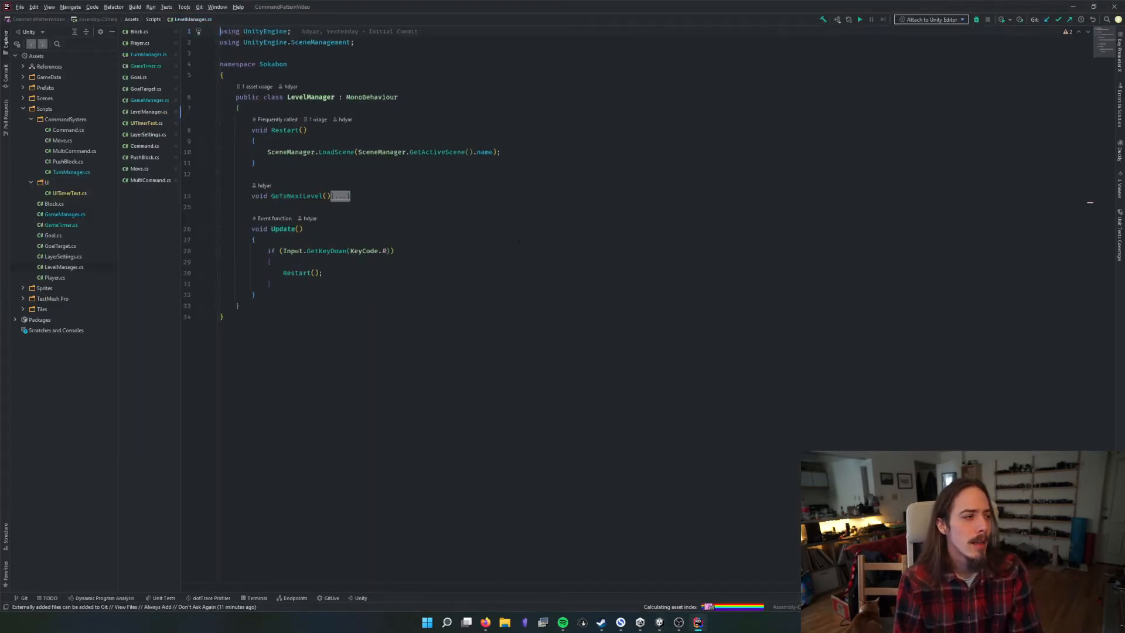
click(233, 303)
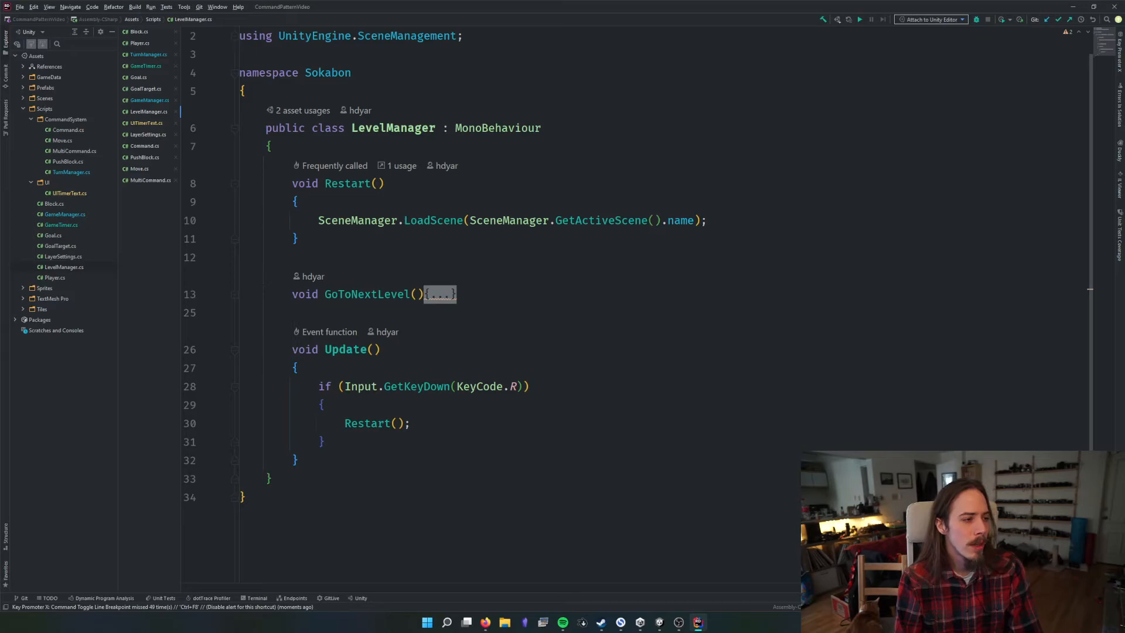
click(235, 295)
Make the Restart and GoToNextLevel methods of the LevelManager class public
drag(279, 177, 371, 246)
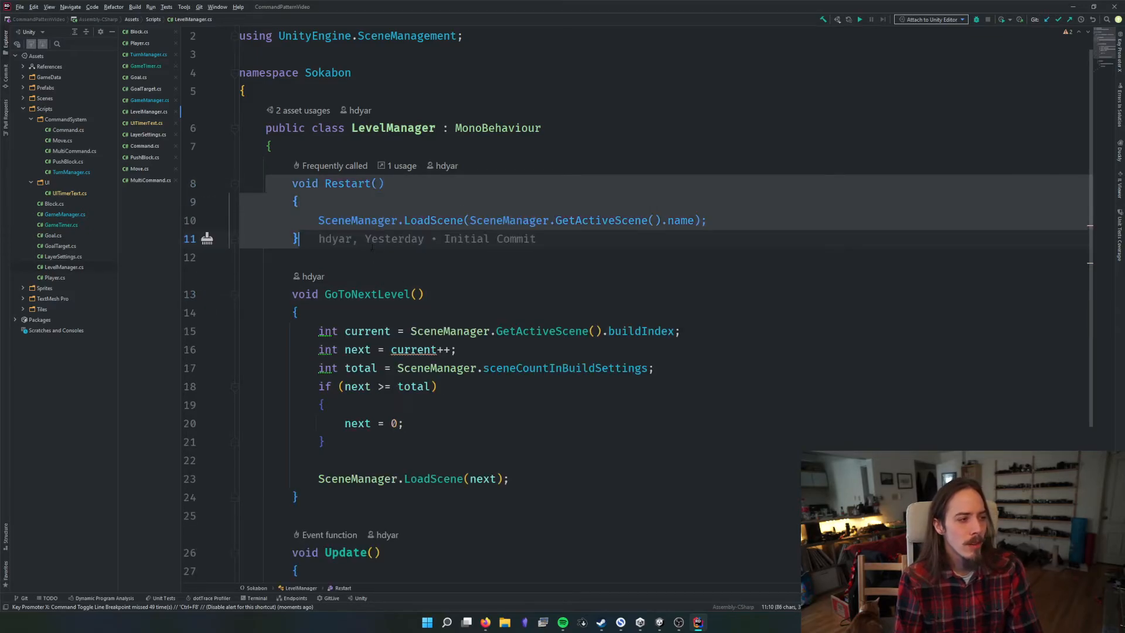
click(286, 185)
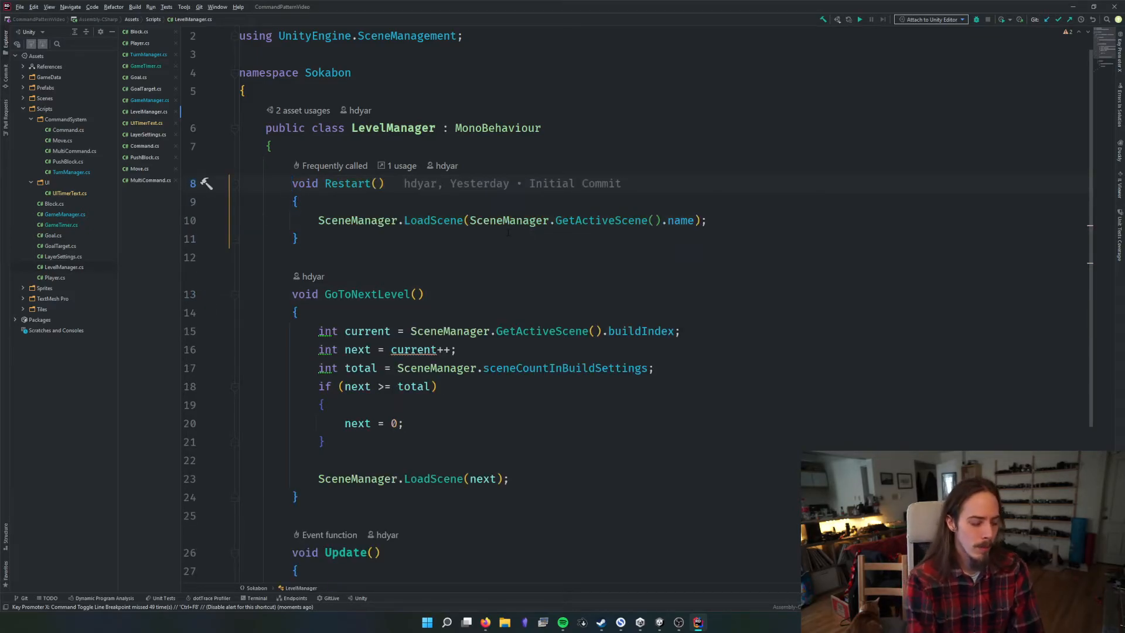
text(public)
click(287, 293)
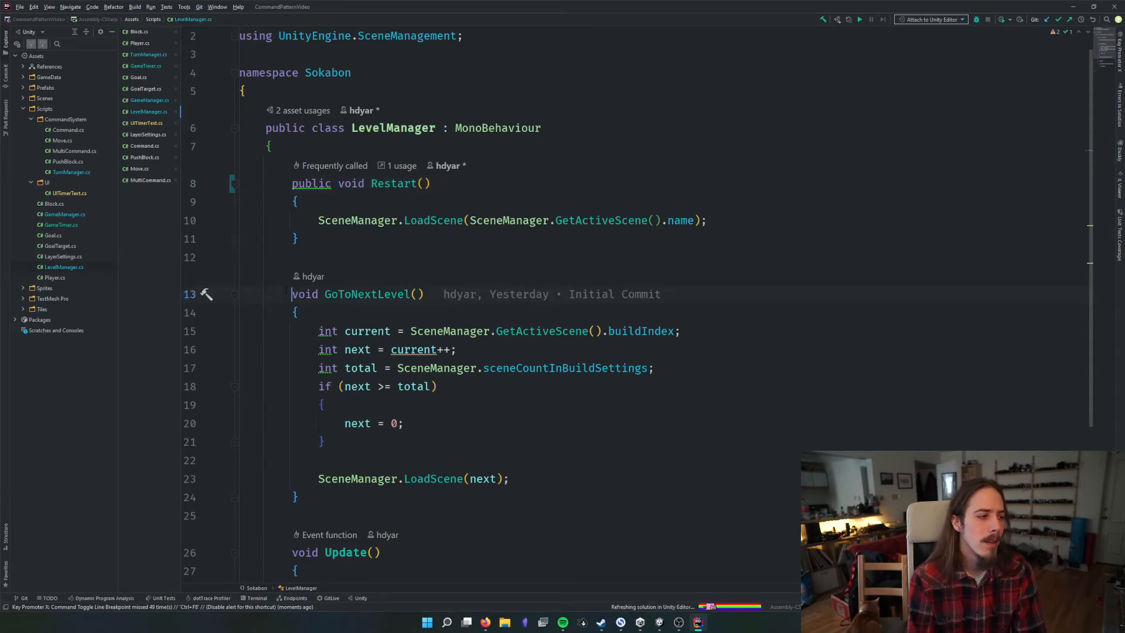
text(public)
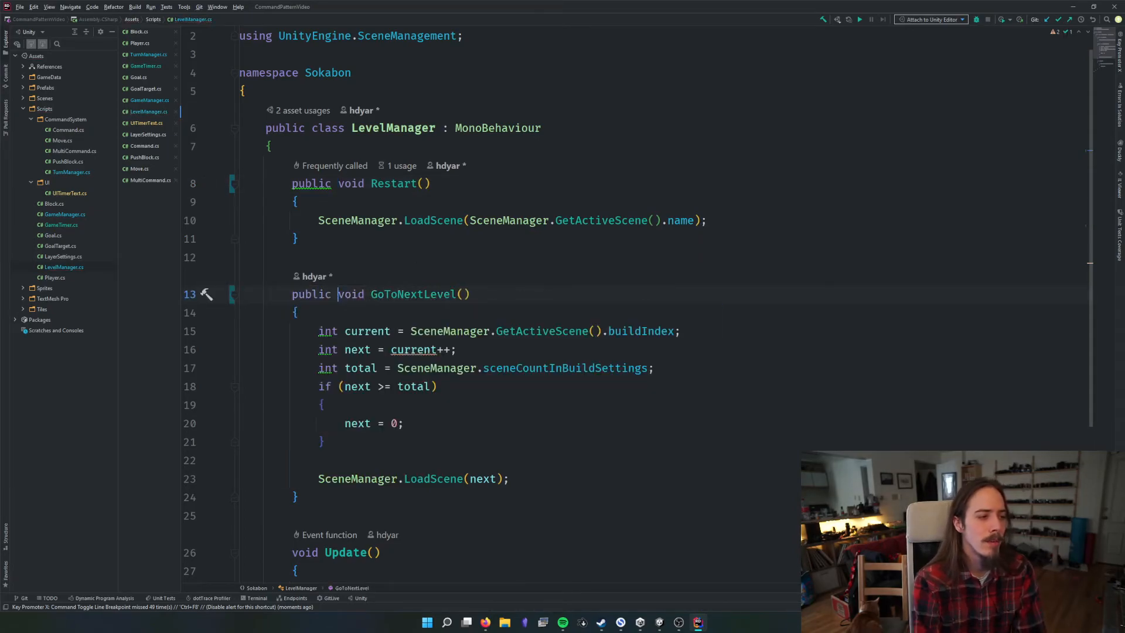
drag(352, 295, 470, 331)
scroll(462, 330, down, 3)
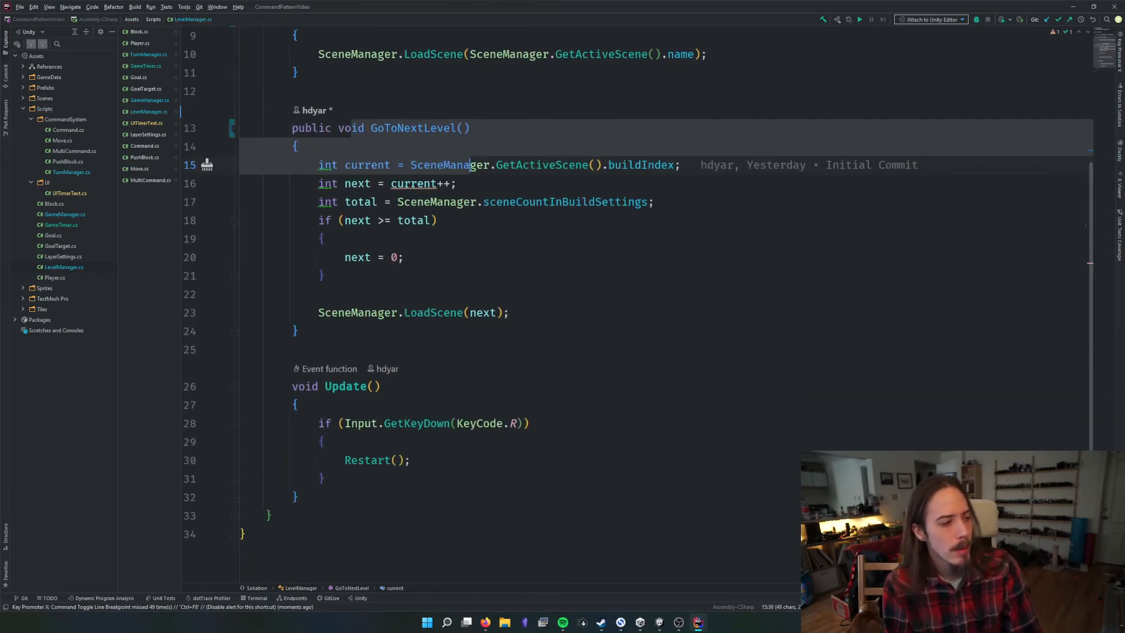
click(491, 294)
scroll(491, 288, up, 3)
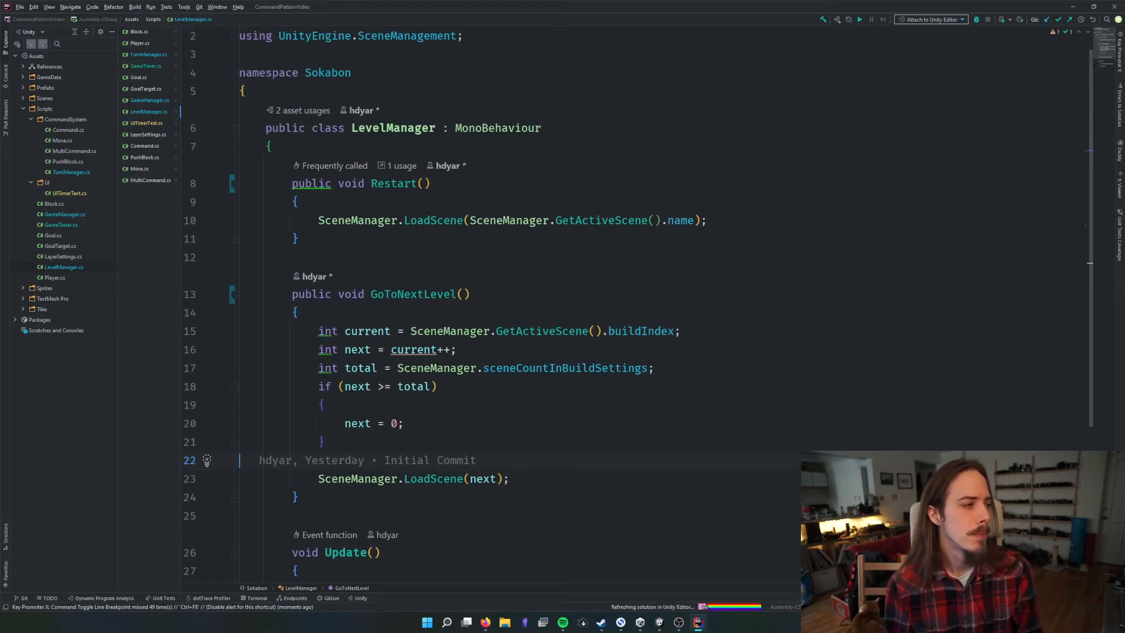
double_click(410, 295)
double_click(386, 185)
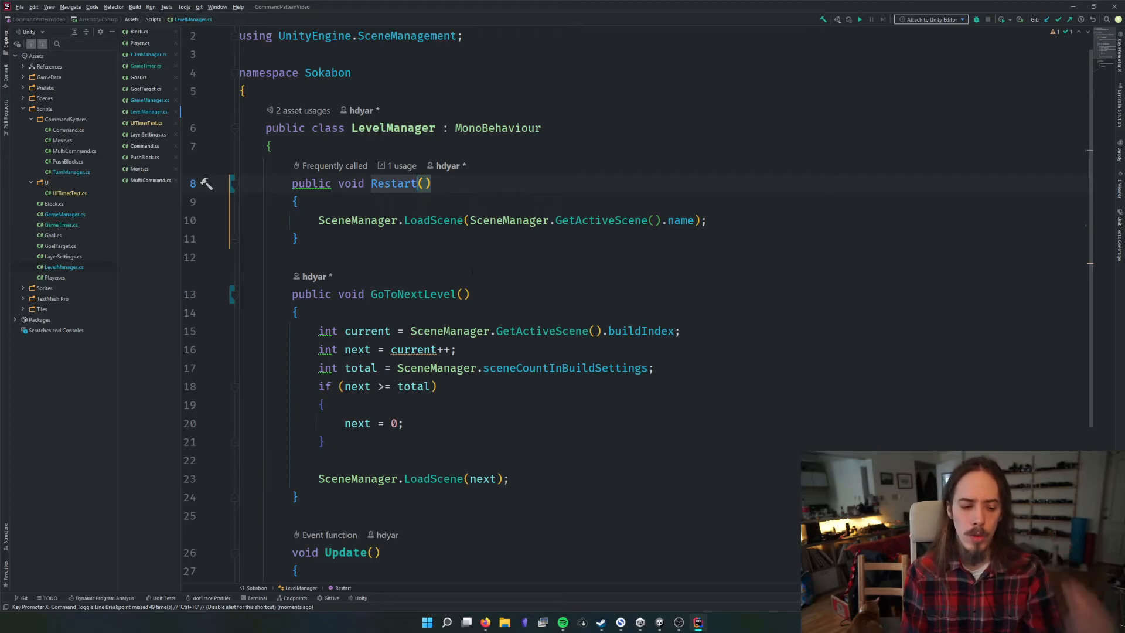
Switch to Unity and make the Start Game button's On Click event call LevelManager.GoToNextLevel on the Level Manager object
click(656, 581)
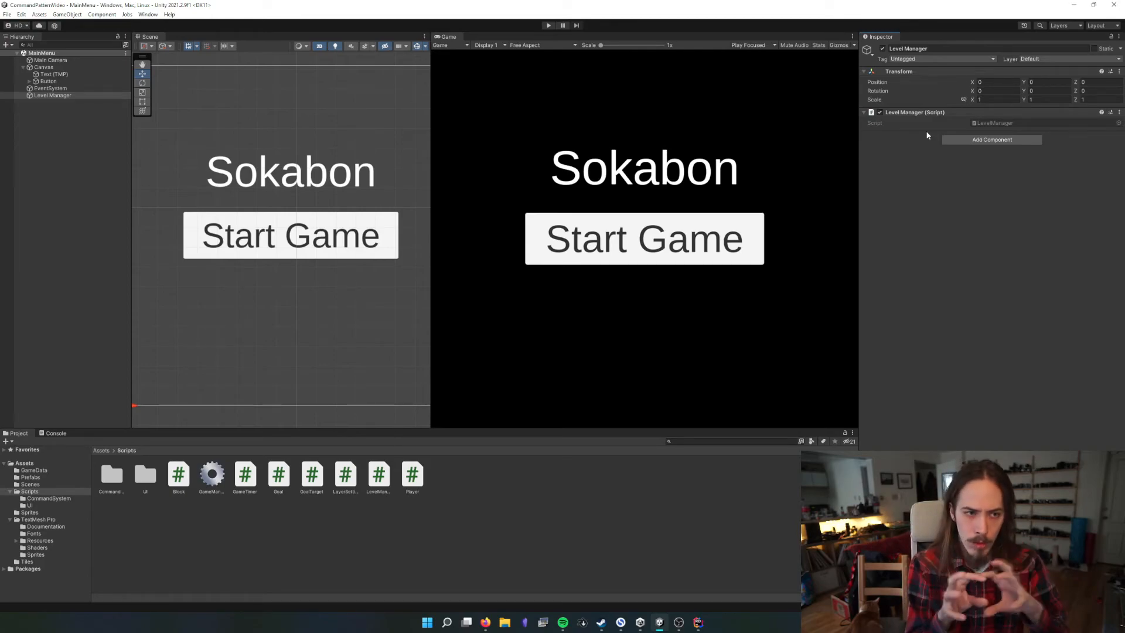
click(71, 75)
click(88, 82)
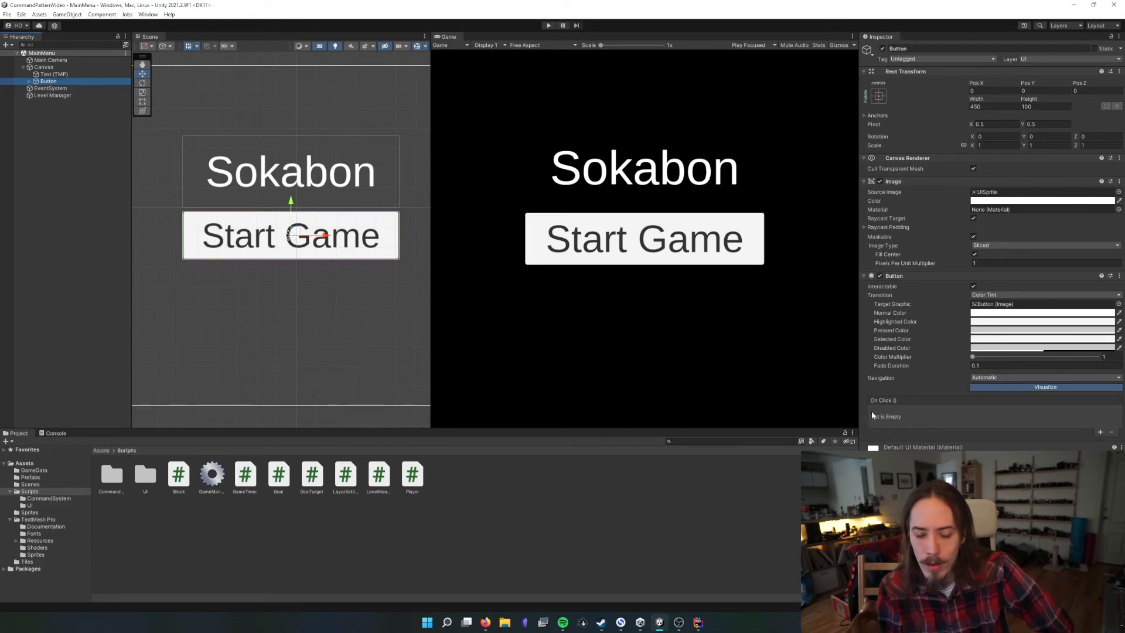
click(1100, 432)
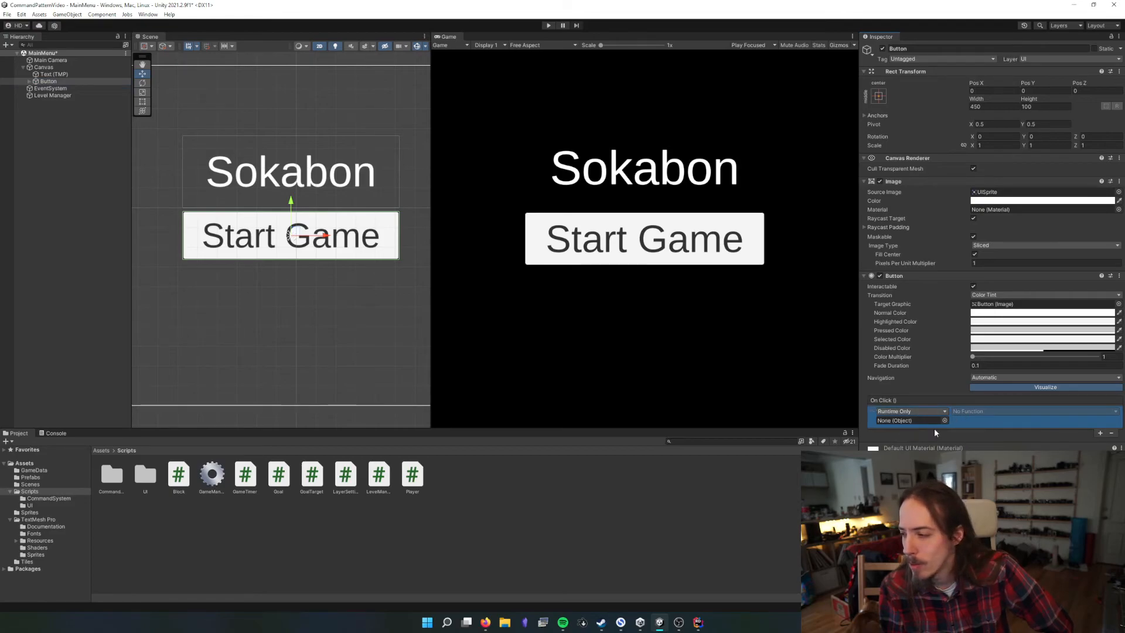
drag(42, 102, 897, 422)
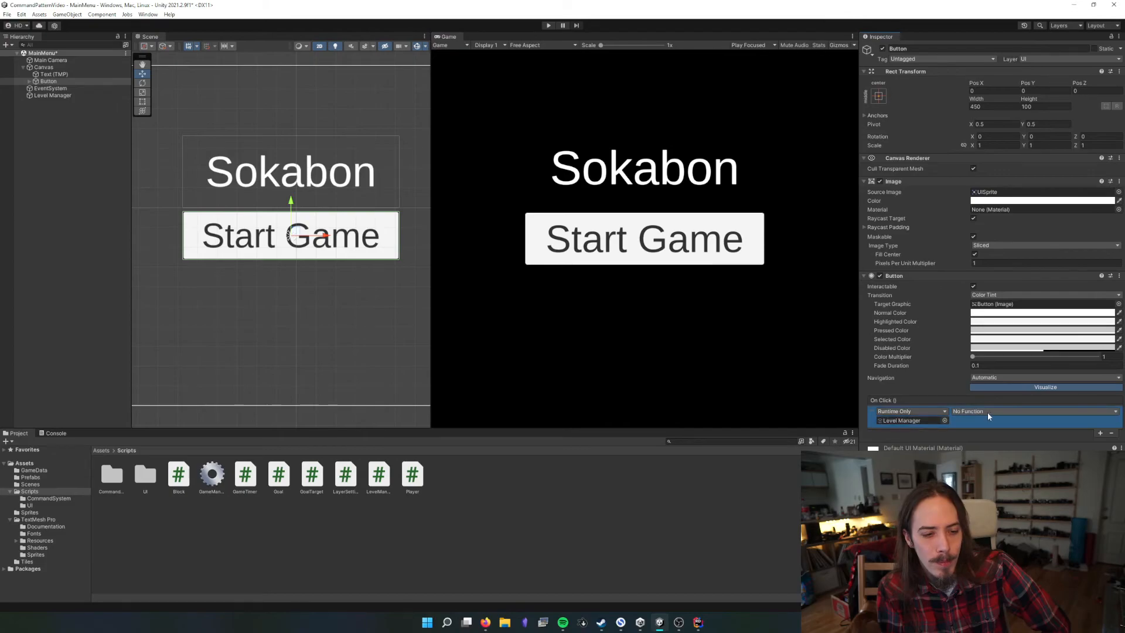
click(990, 411)
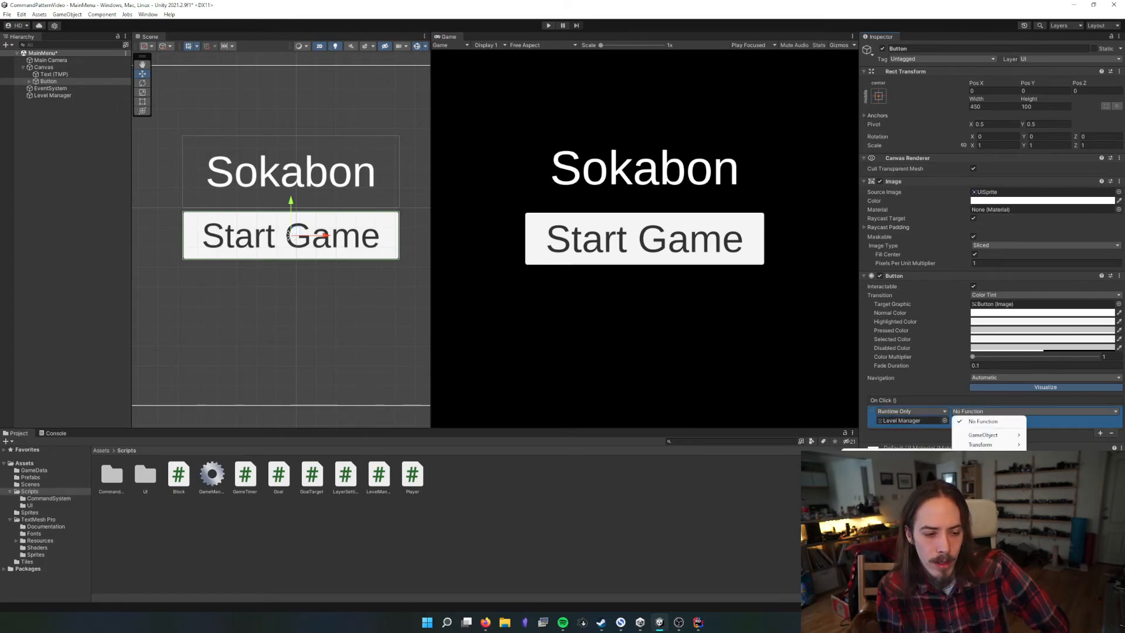
click(896, 533)
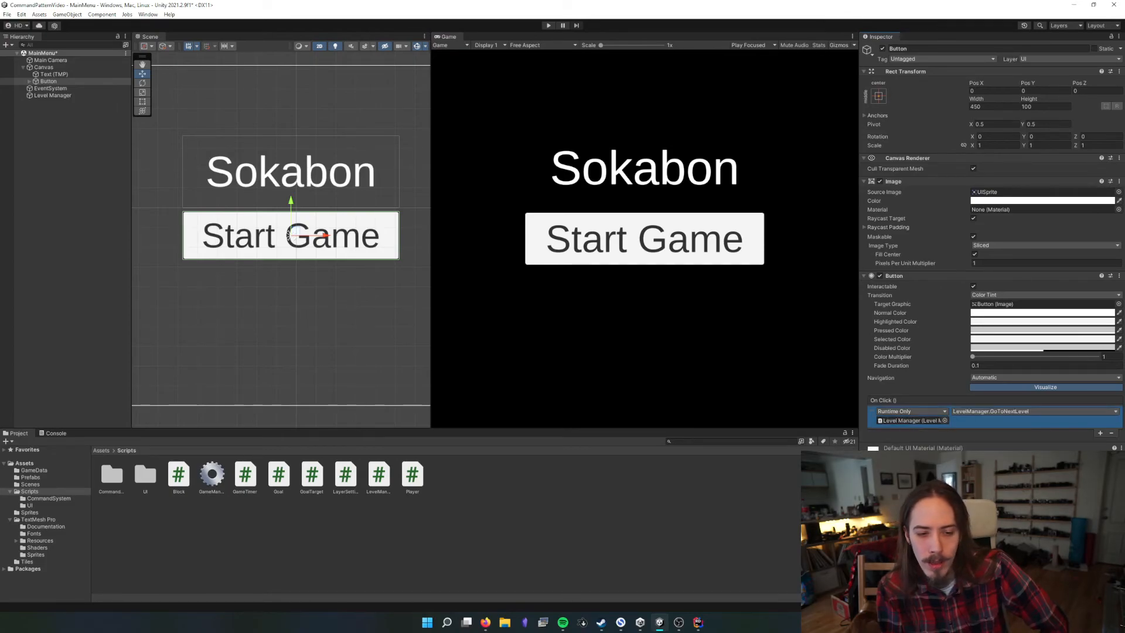
Add the open MainMenu scene to the build settings and place it above SampleScene as index 0
click(22, 14)
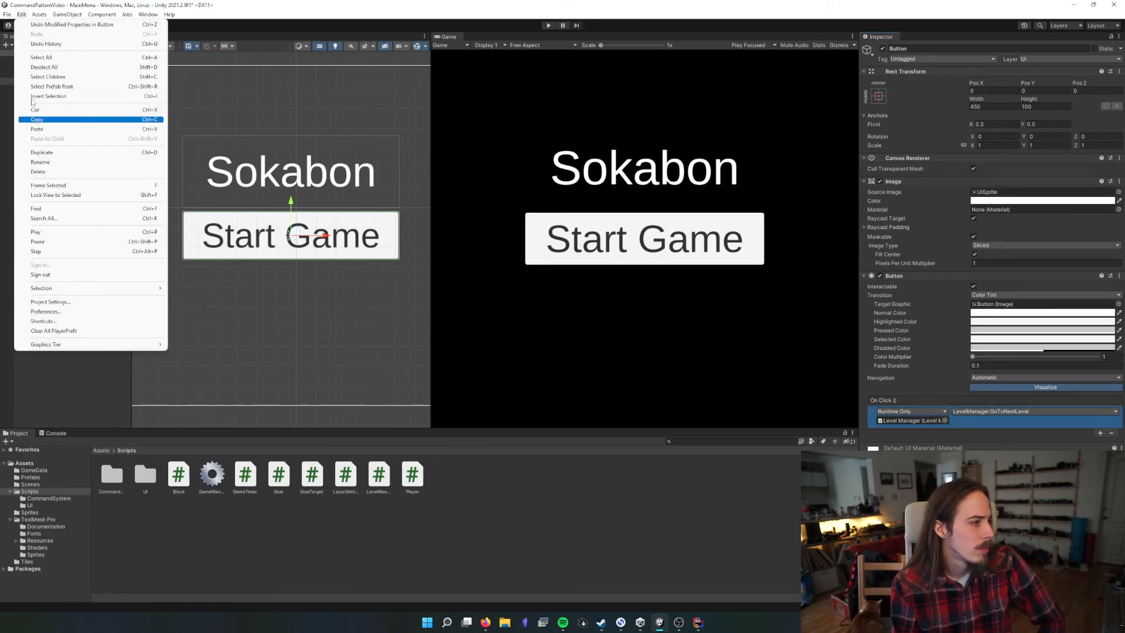
mouse_move(7, 14)
click(44, 124)
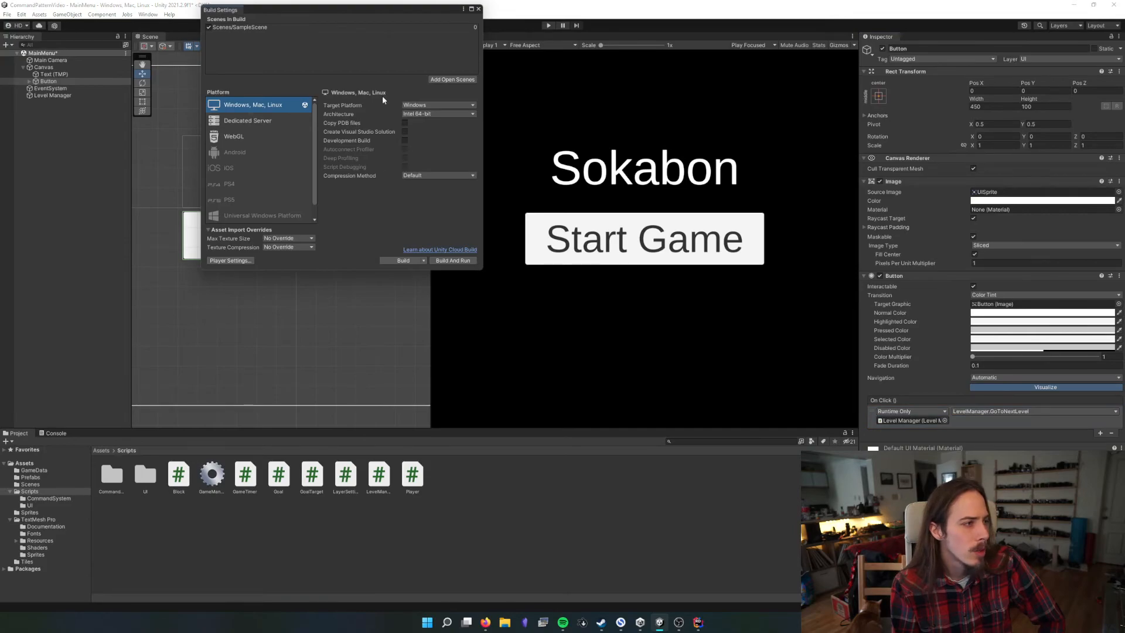
click(452, 79)
drag(255, 34, 248, 28)
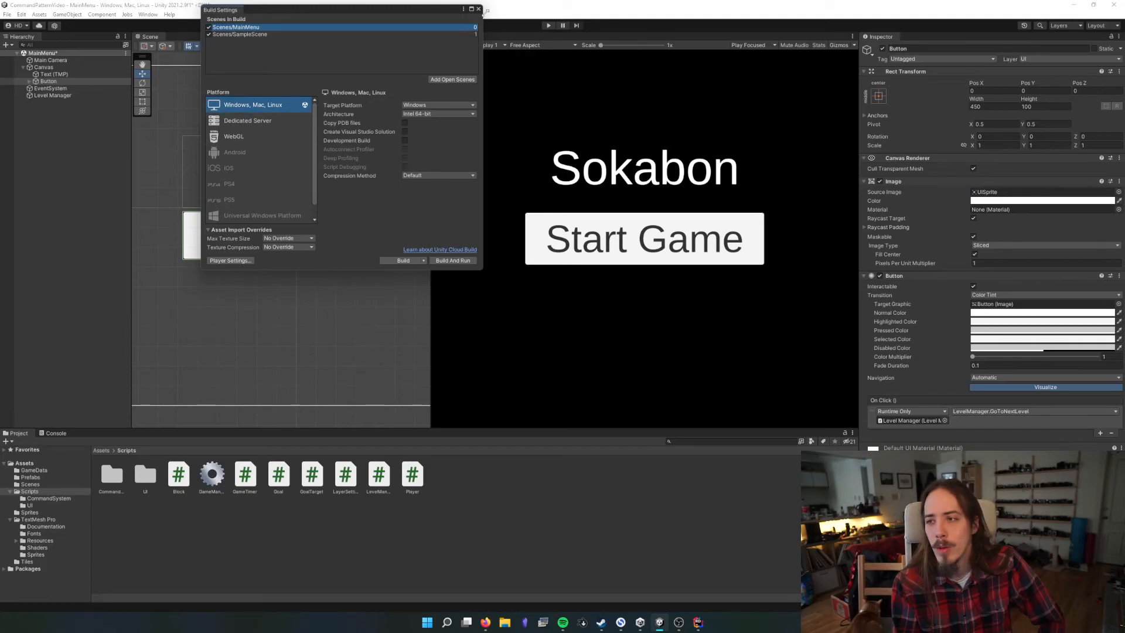
click(478, 8)
Run the game, test the Start Game button several times, and stop play mode
click(548, 25)
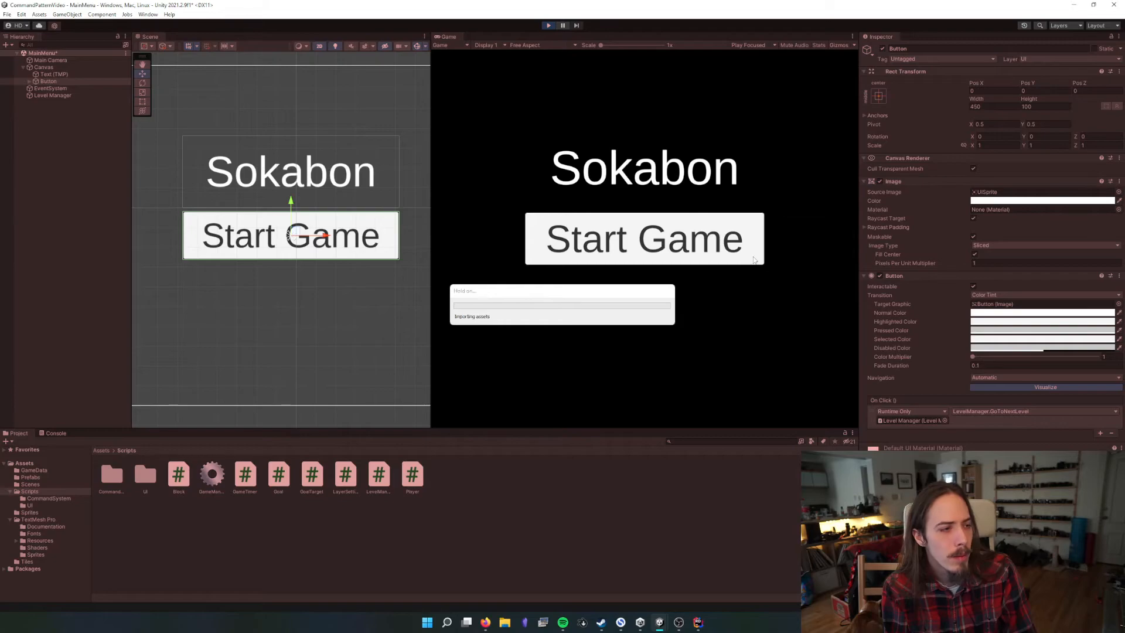
click(651, 238)
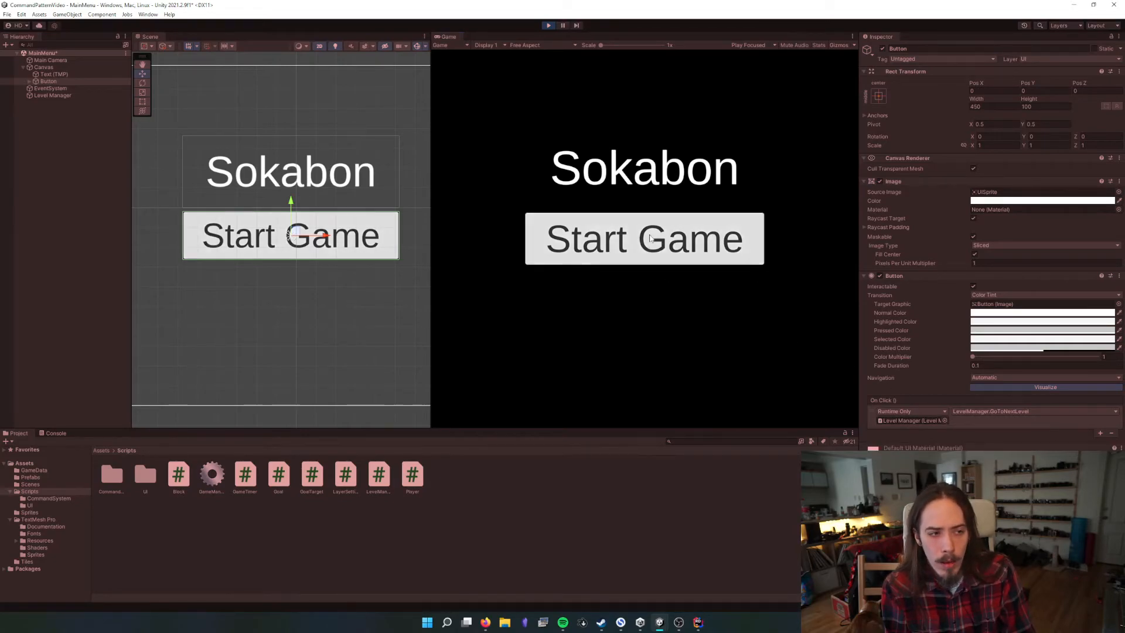
click(650, 239)
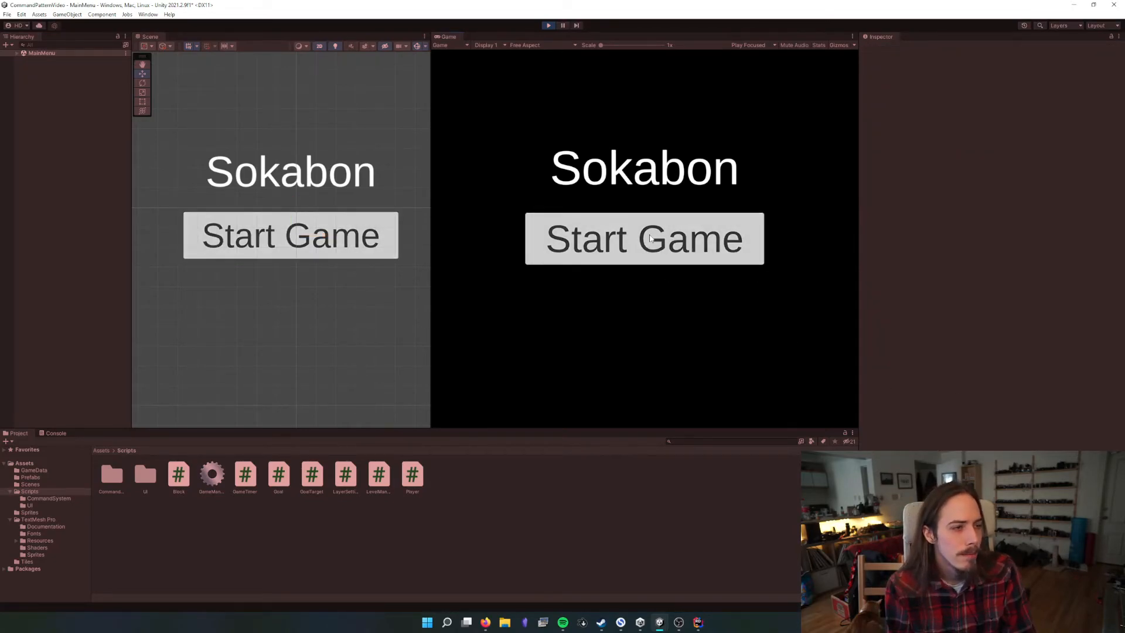
click(650, 238)
click(548, 26)
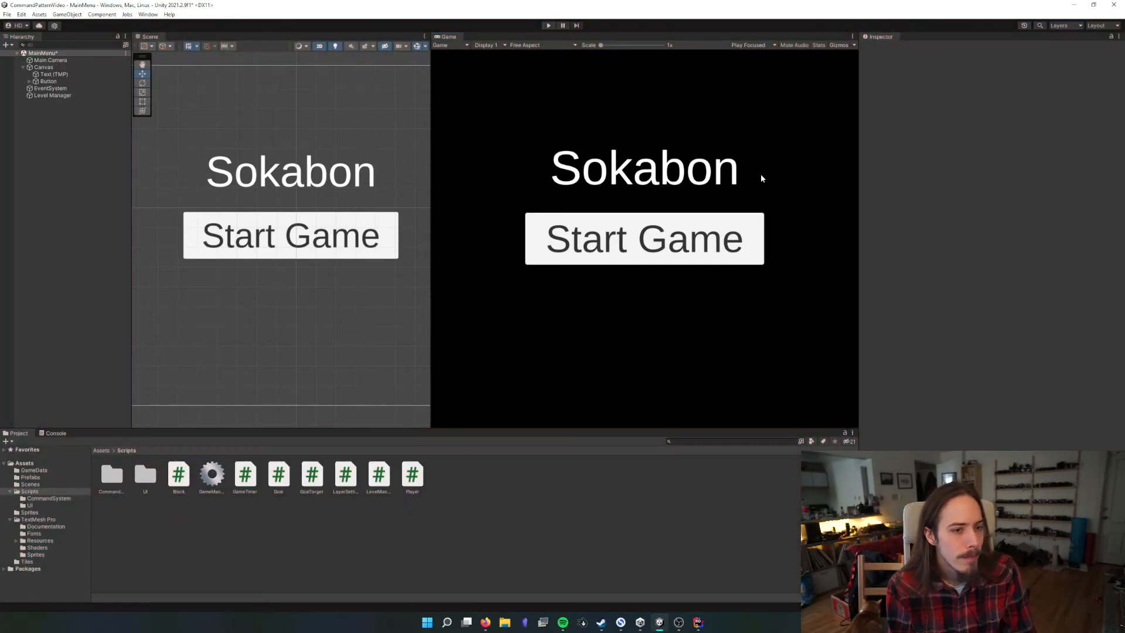
Examine the Level Manager object, the button's On Click binding, and the current, next and total variables in GoToNextLevel's code
click(95, 98)
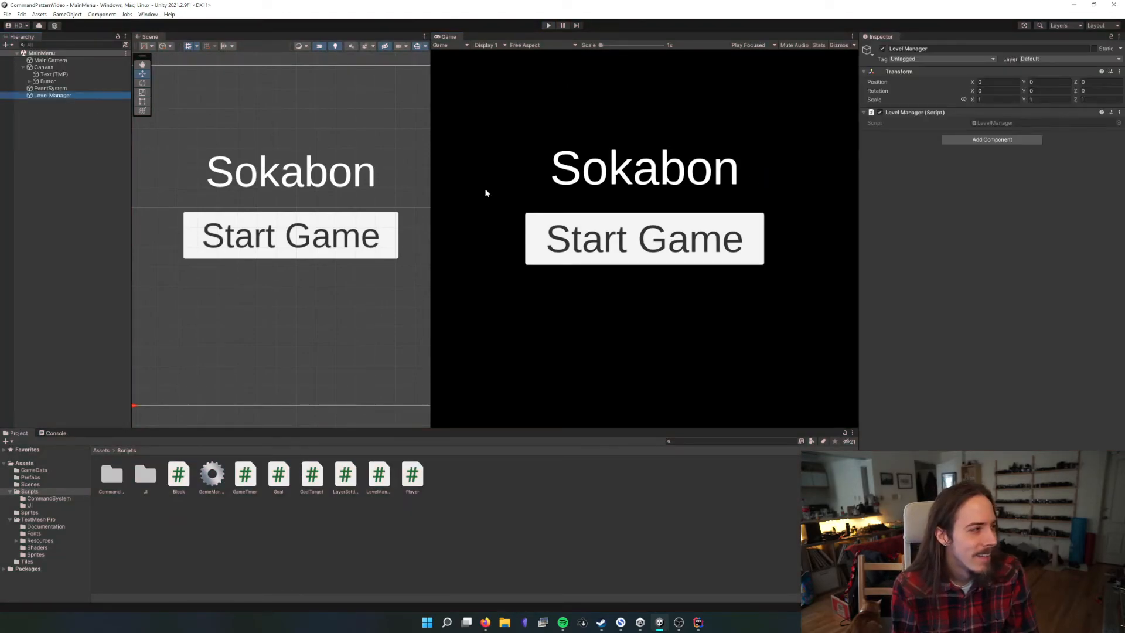
click(79, 80)
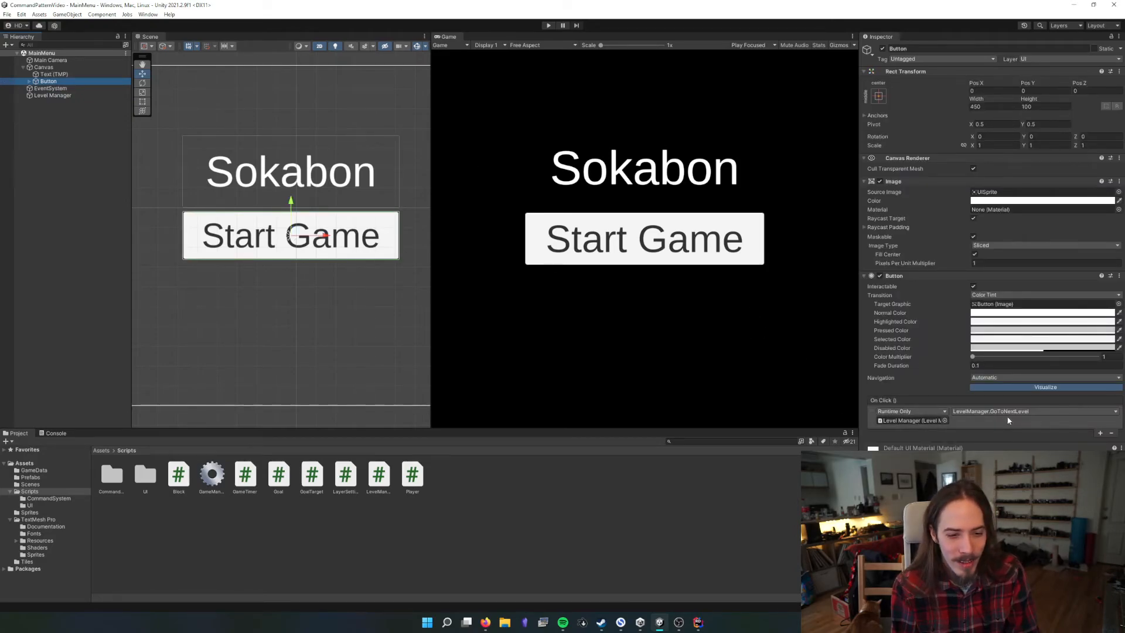
key(alt+Tab)
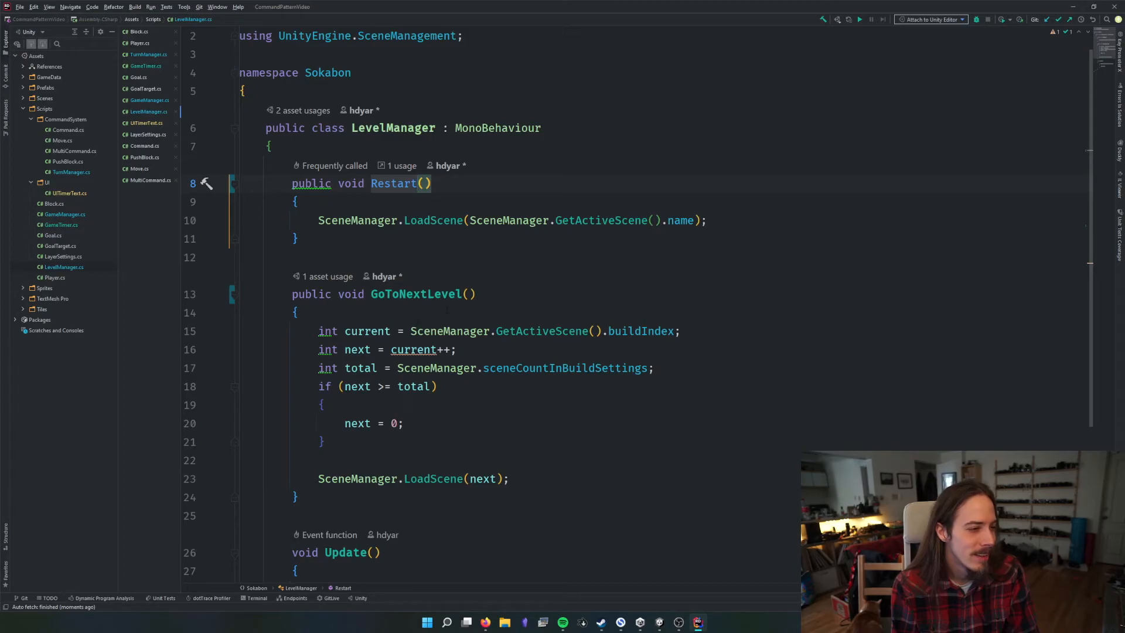
click(384, 387)
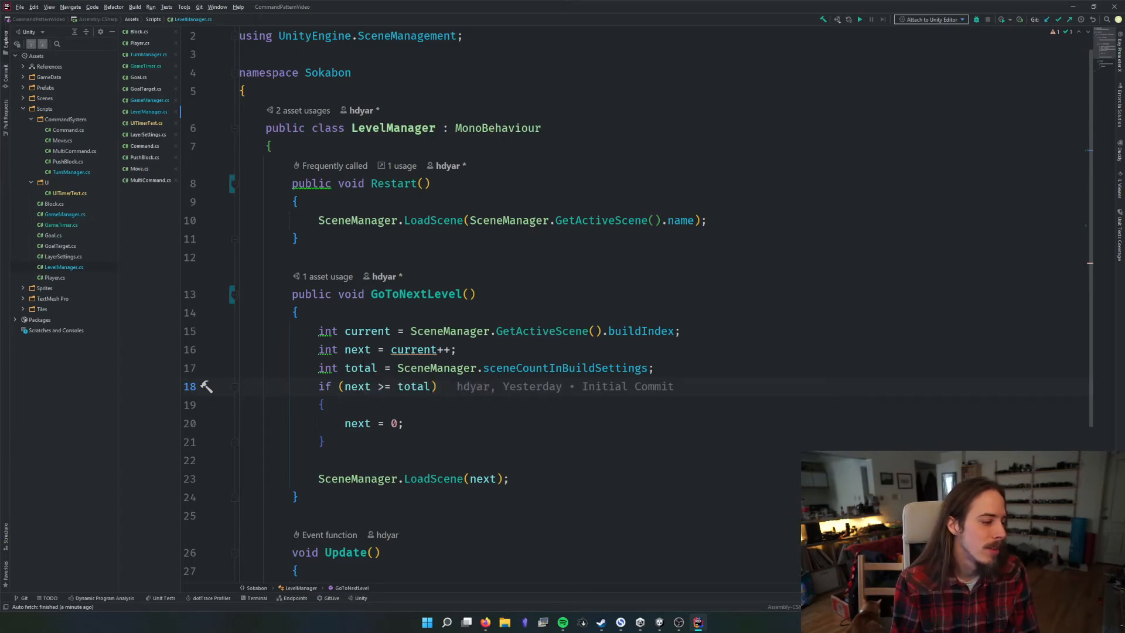
click(376, 369)
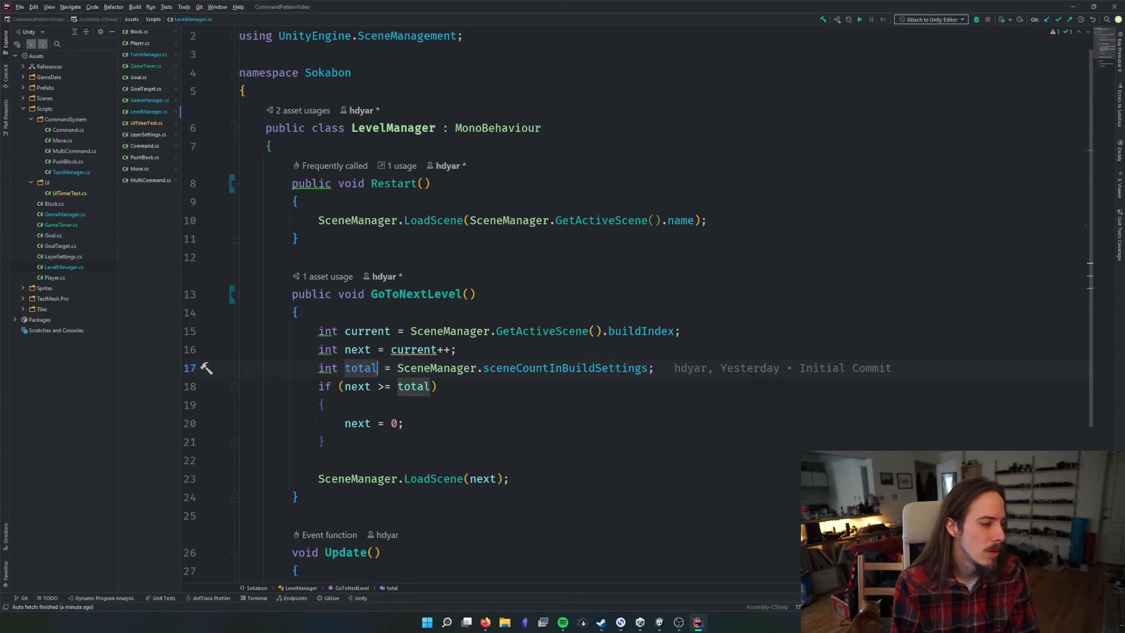
double_click(368, 333)
double_click(361, 351)
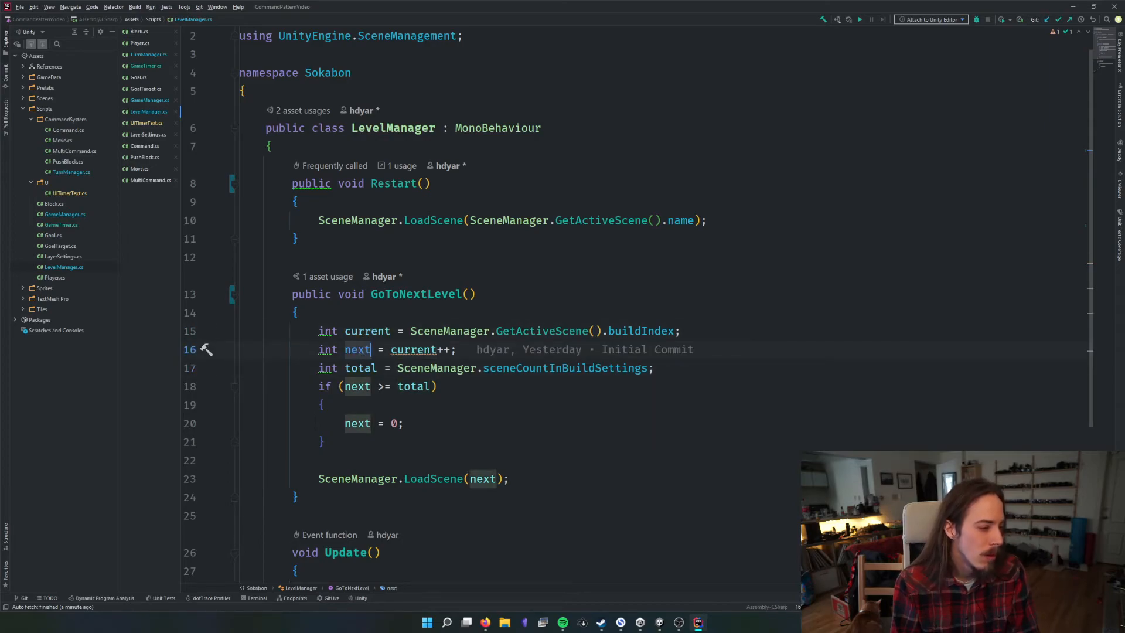
key(Down)
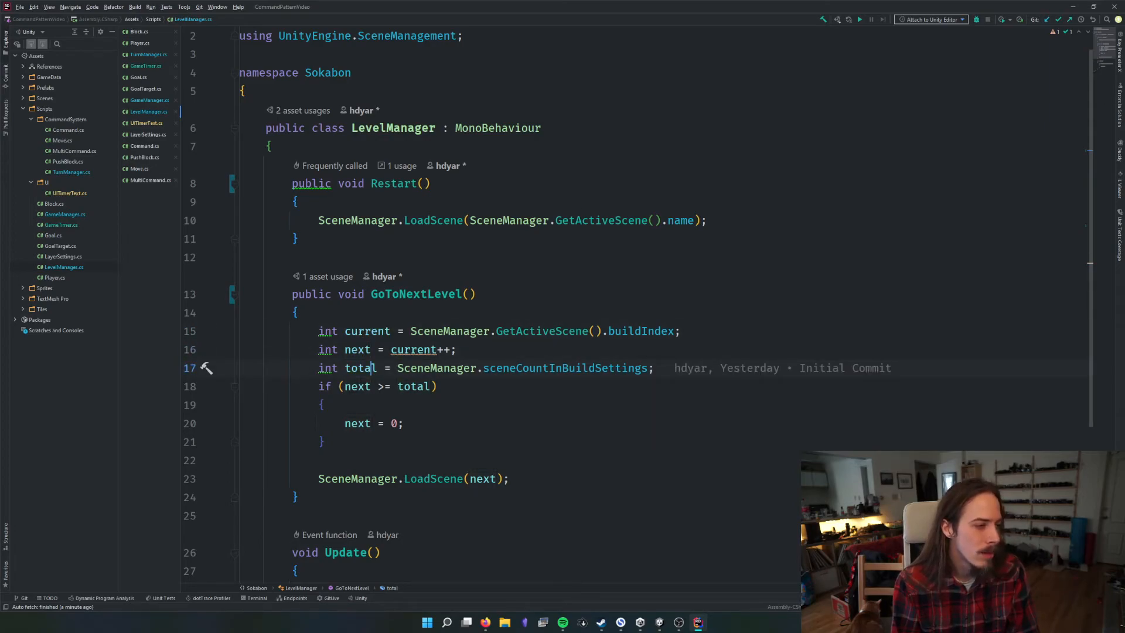
Attach the debugger to the Unity Editor, set a breakpoint at GoToNextLevel's opening brace, and run the game in Unity
click(976, 19)
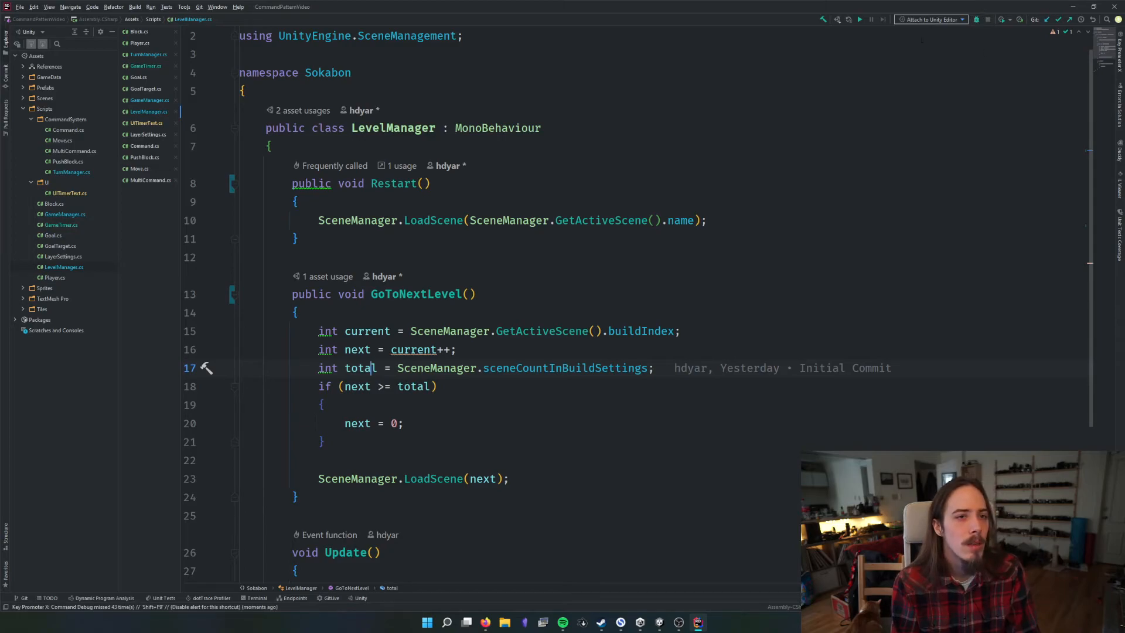
click(220, 315)
key(alt+Tab)
key(ctrl+p)
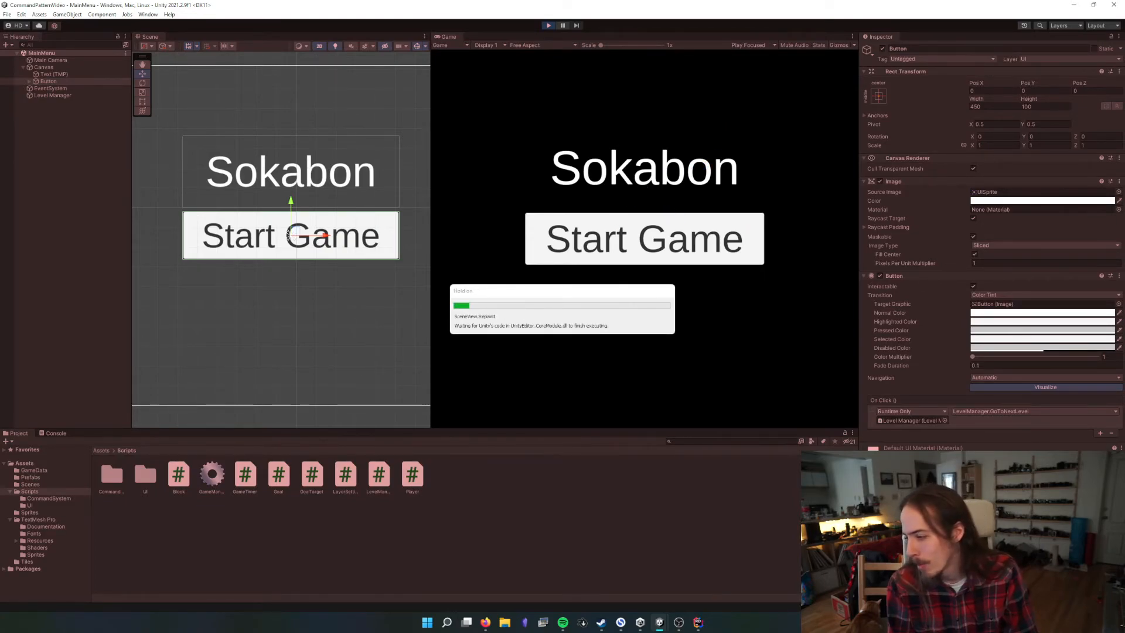
Return to the code editor and change the assignment of next in GoToNextLevel to current + 1
key(alt+Tab)
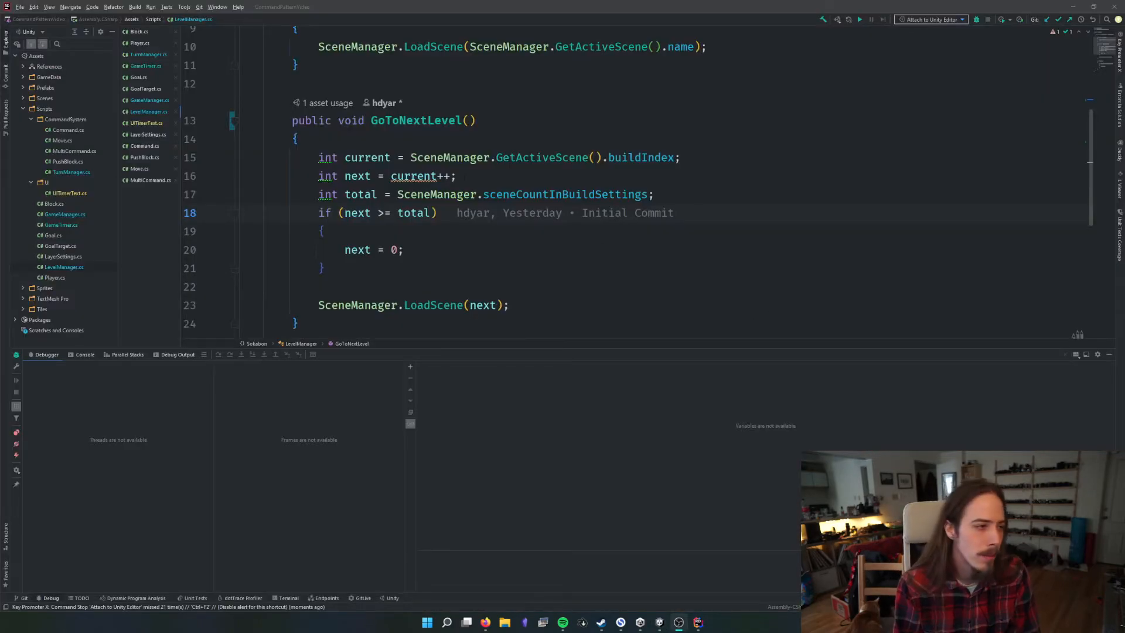
click(464, 176)
key(BackSpace)
key(BackSpace)
key(BackSpace)
text(+ 1;)
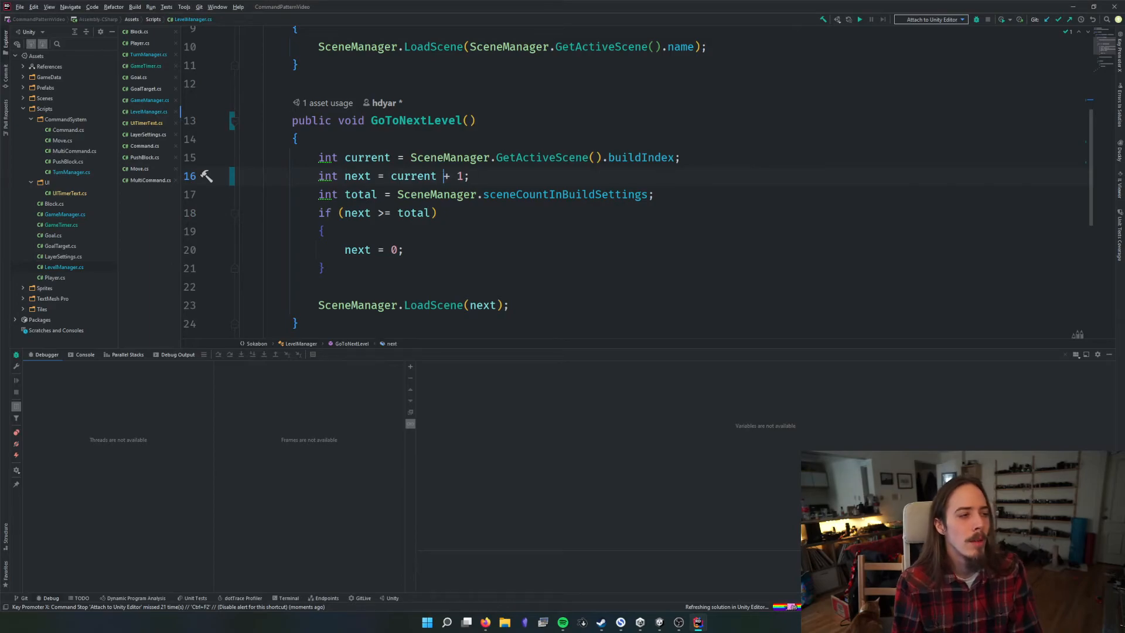
Restore the assignment of next to current++ and highlight that expression and the next variable
key(BackSpace)
text(+)
key(Right)
key(Right)
key(BackSpace)
key(BackSpace)
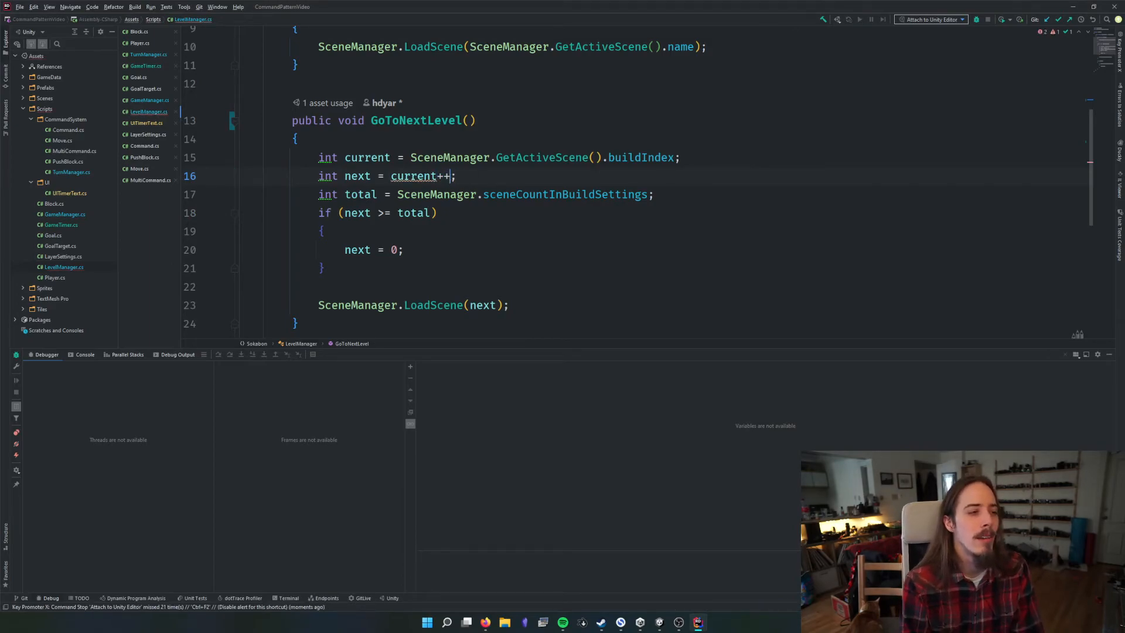
drag(391, 177, 465, 177)
double_click(358, 176)
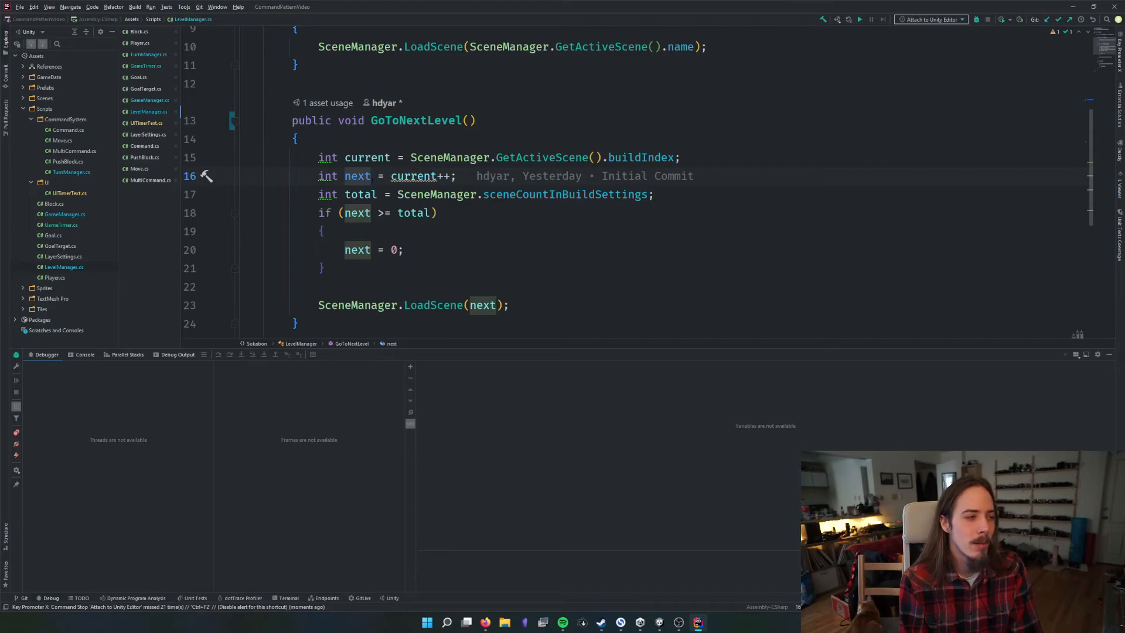
Replace current++ with current + 1 in the assignment of next inside GoToNextLevel
click(452, 176)
key(Down)
key(Up)
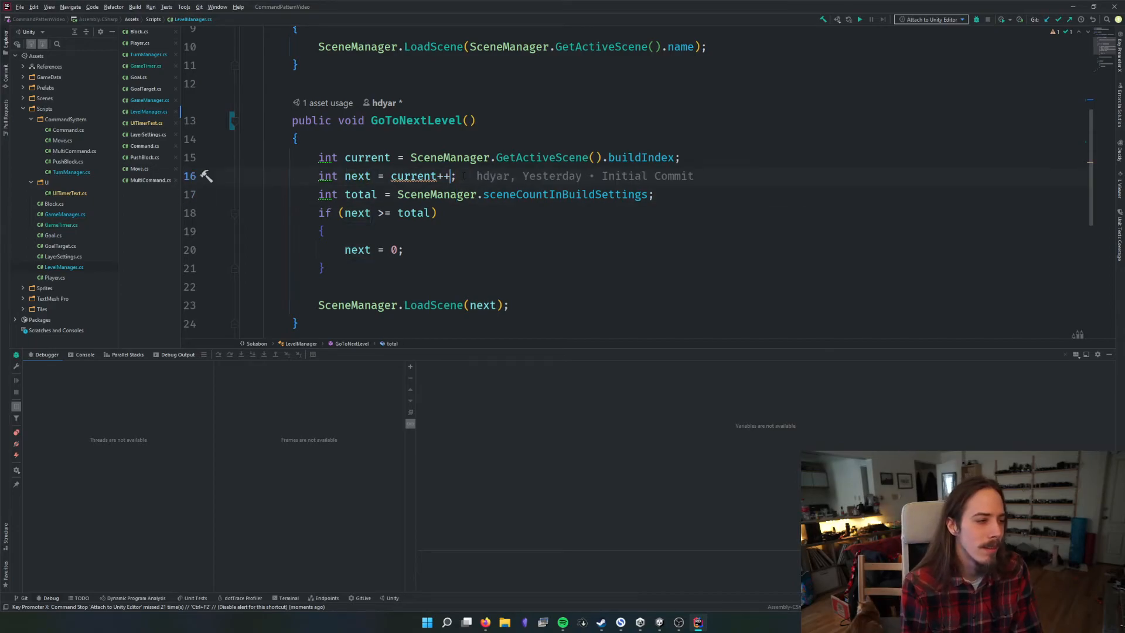
key(Left)
key(Left)
key(alt+Return)
key(Return)
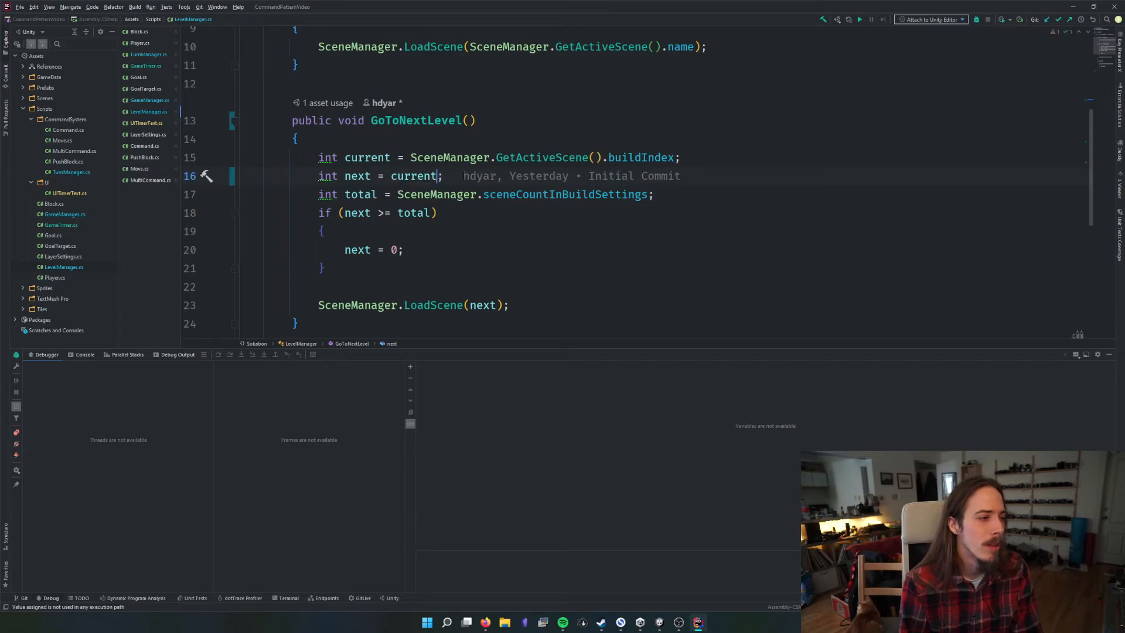
text(+ 1)
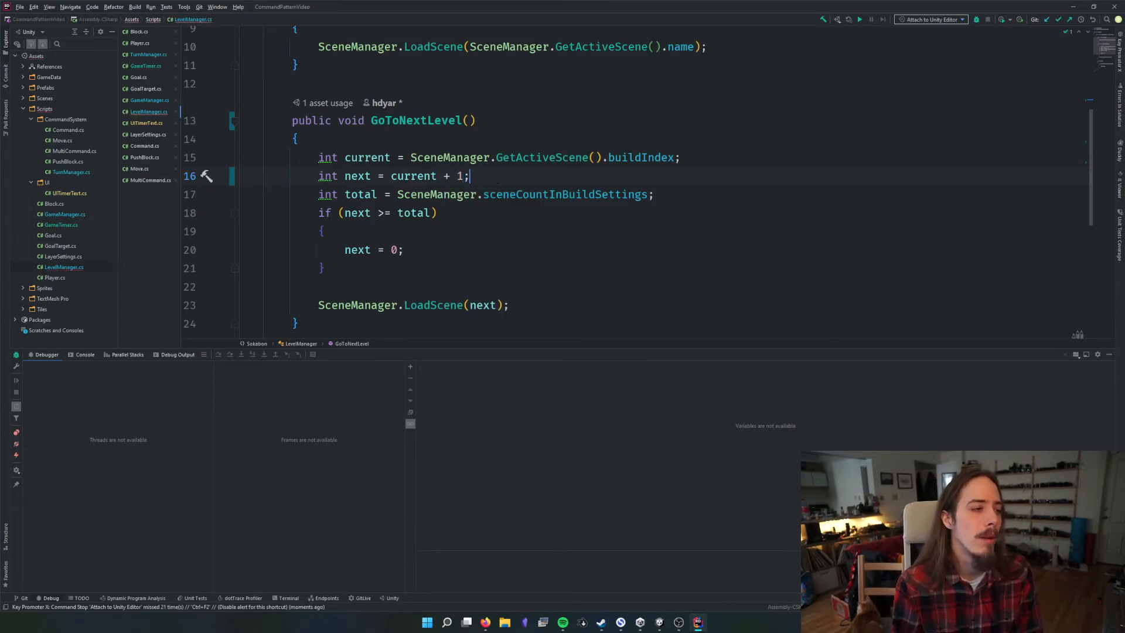
key(ctrl+shift+Left)
key(ctrl+shift+Left)
key(Left)
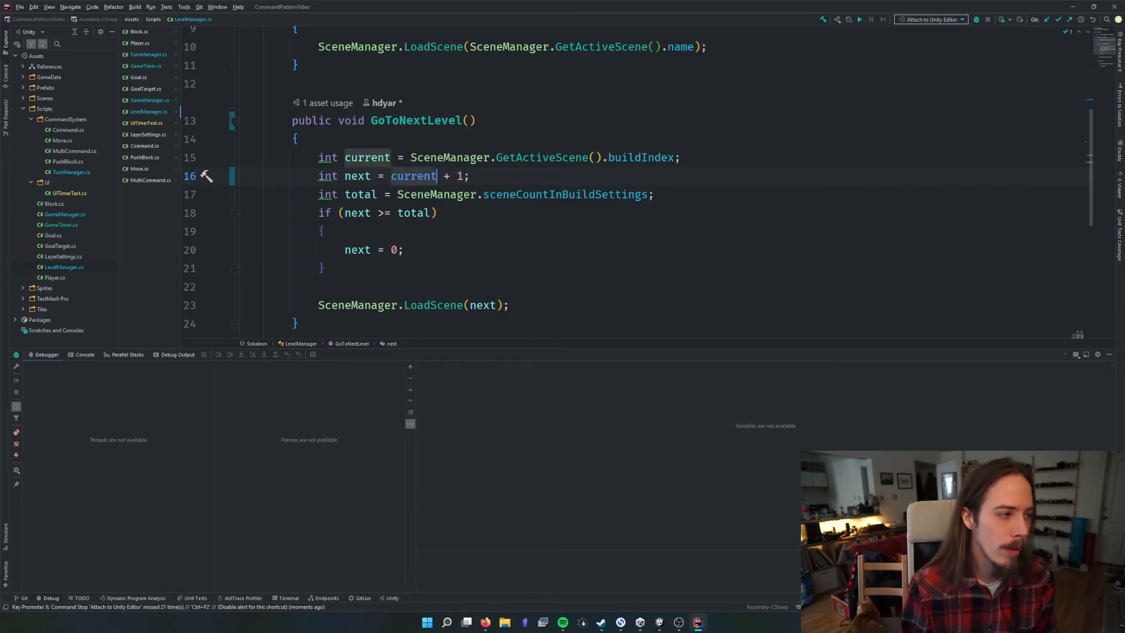
click(381, 177)
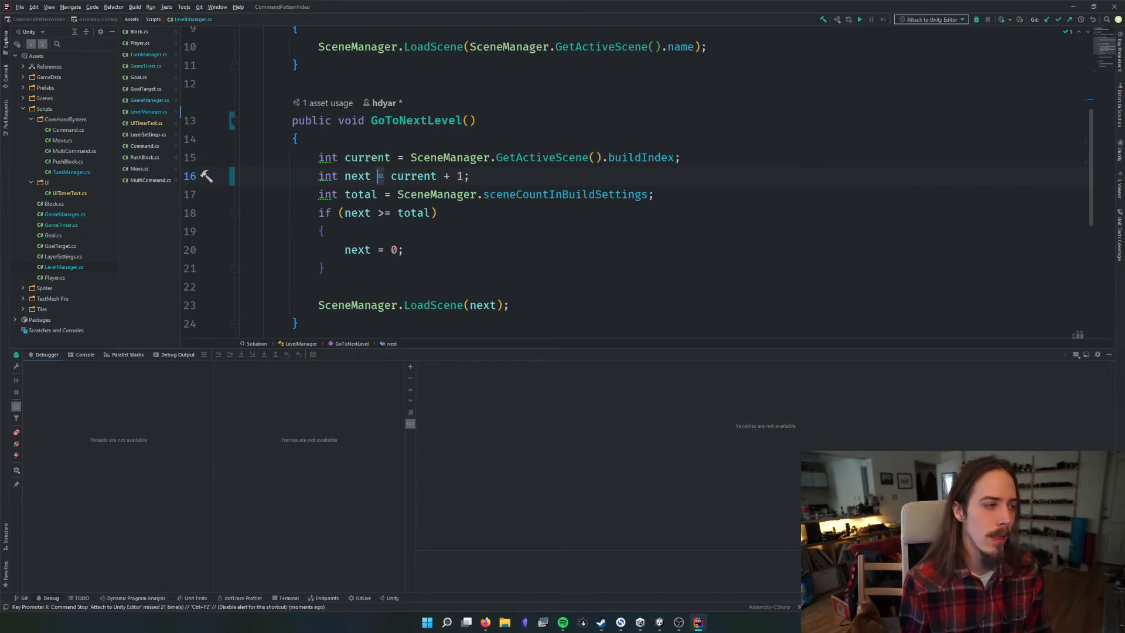
key(Left)
Switch to Unity, run the MainMenu scene, start the game with its Start Game button, and stop play mode
click(663, 625)
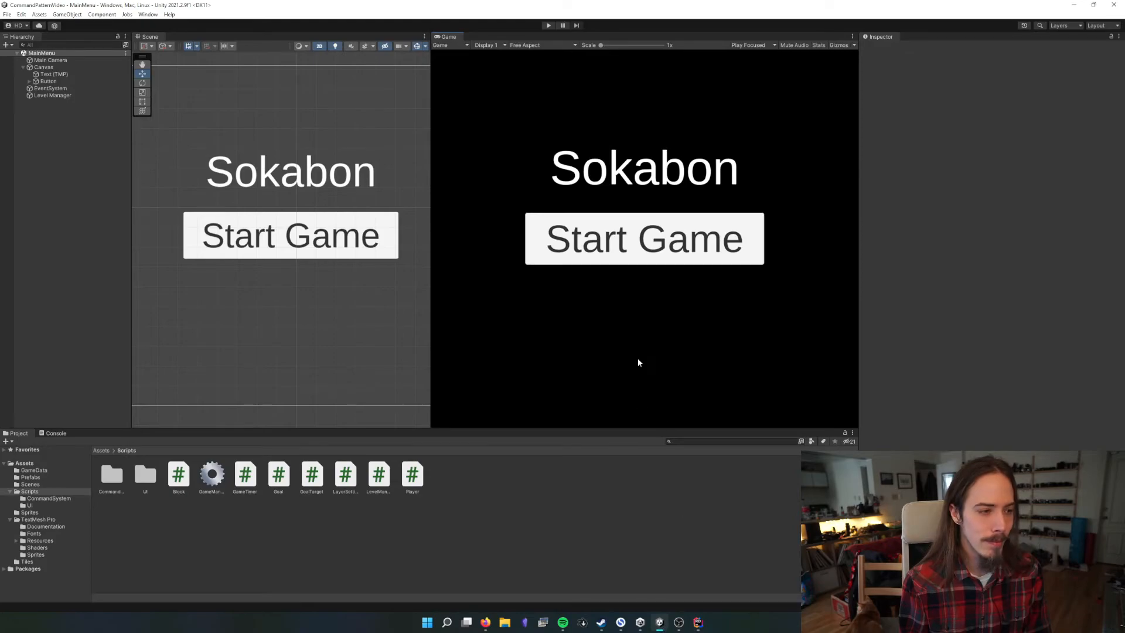
click(548, 25)
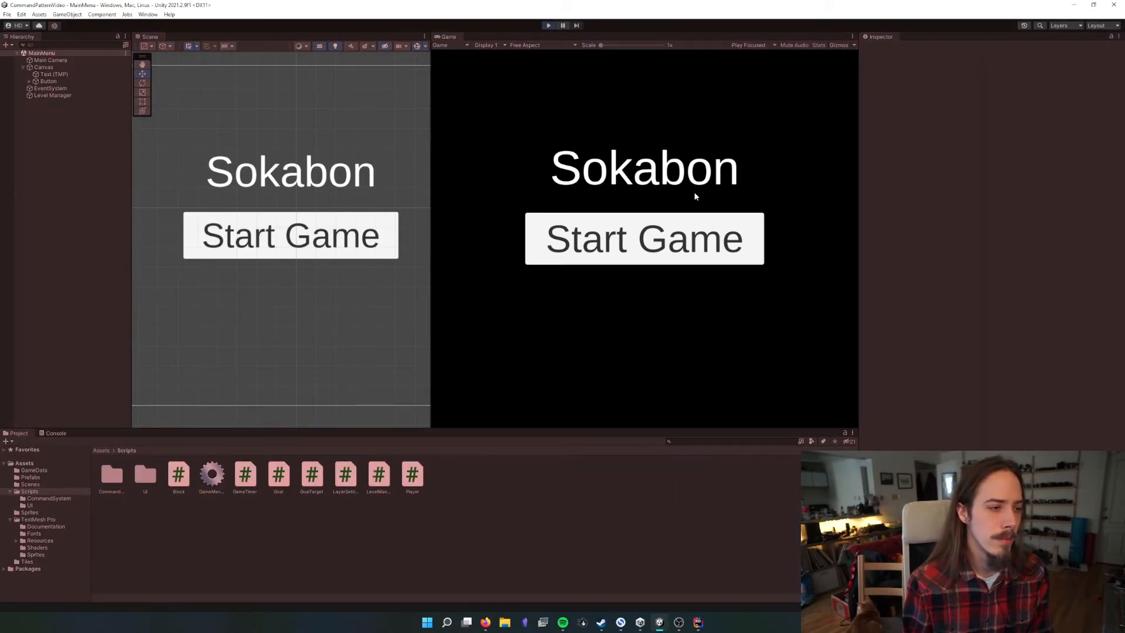
click(645, 246)
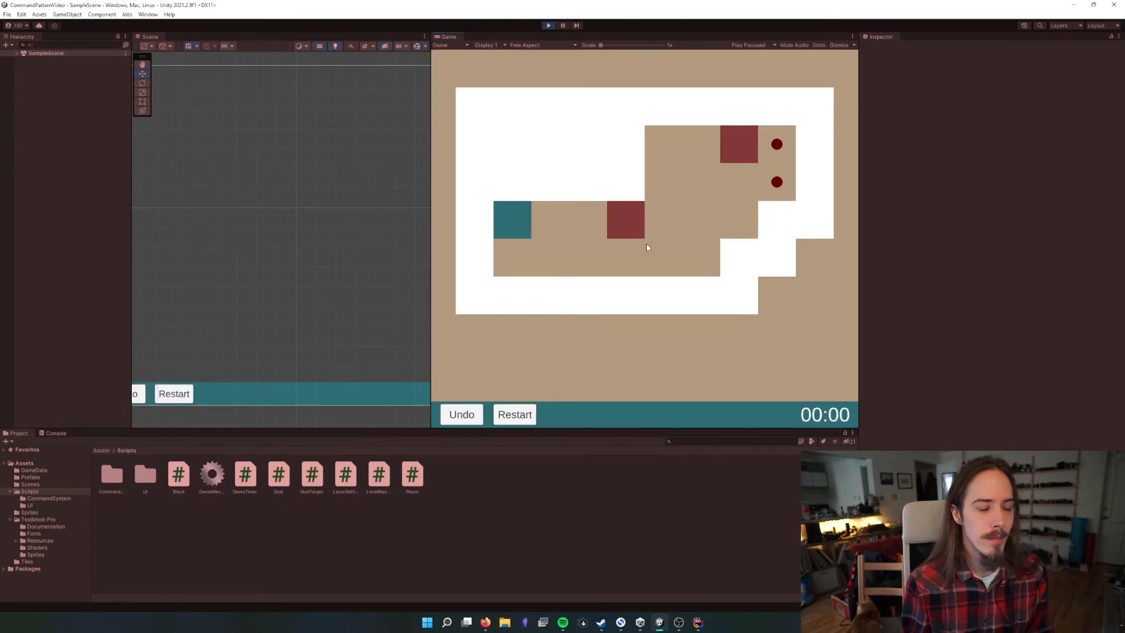
click(548, 25)
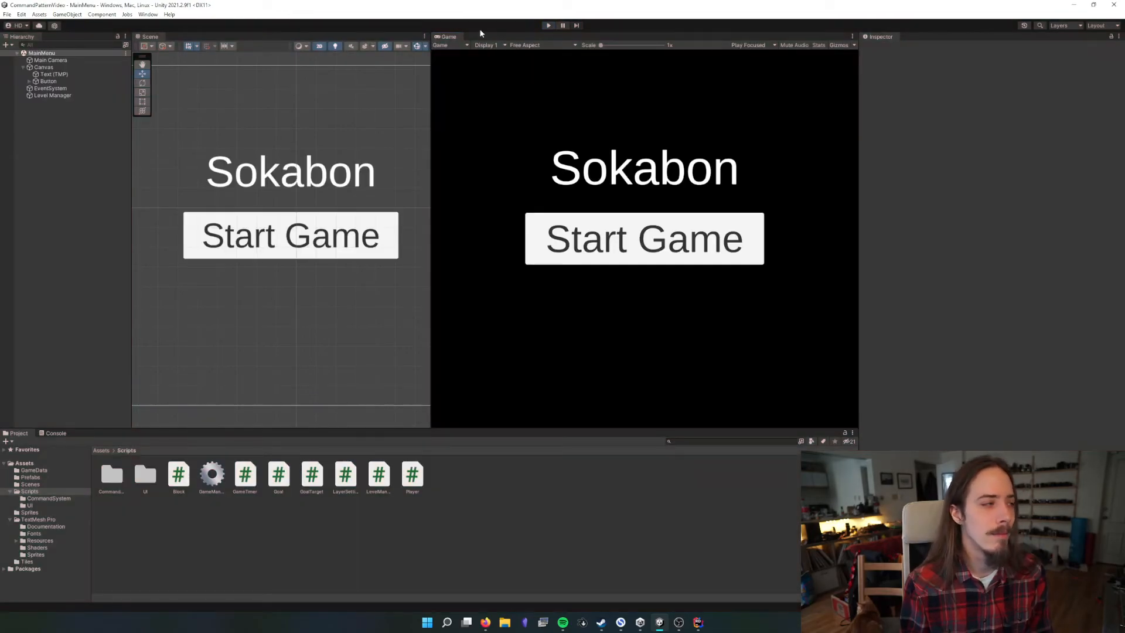
Open SampleScene from the project's Scenes folder
click(112, 450)
click(98, 451)
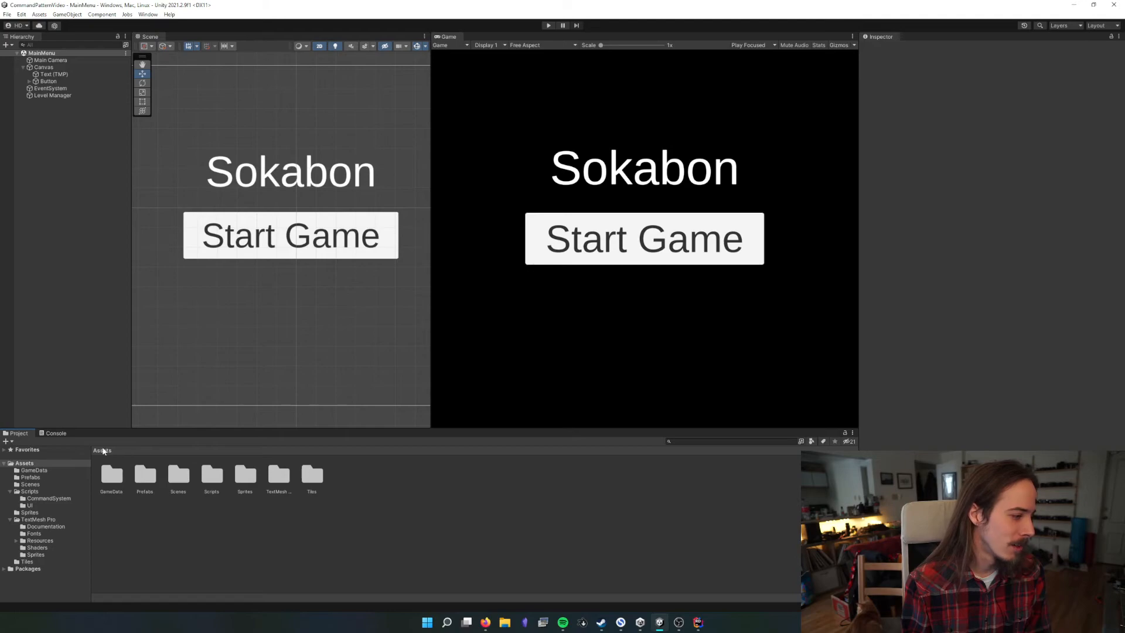
double_click(178, 474)
click(120, 473)
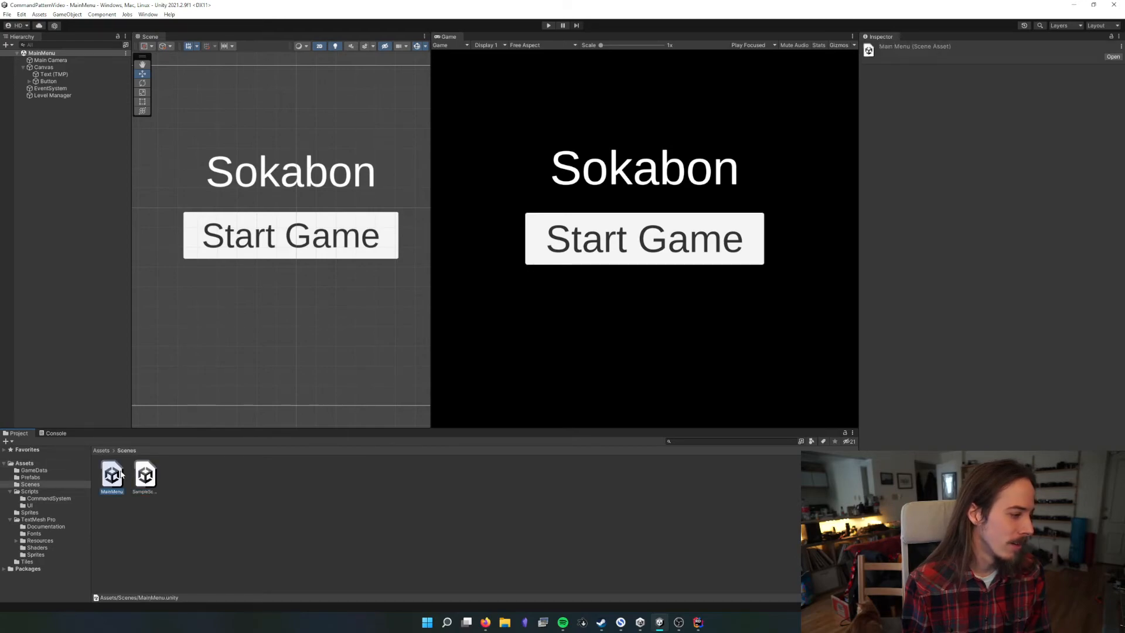
double_click(145, 475)
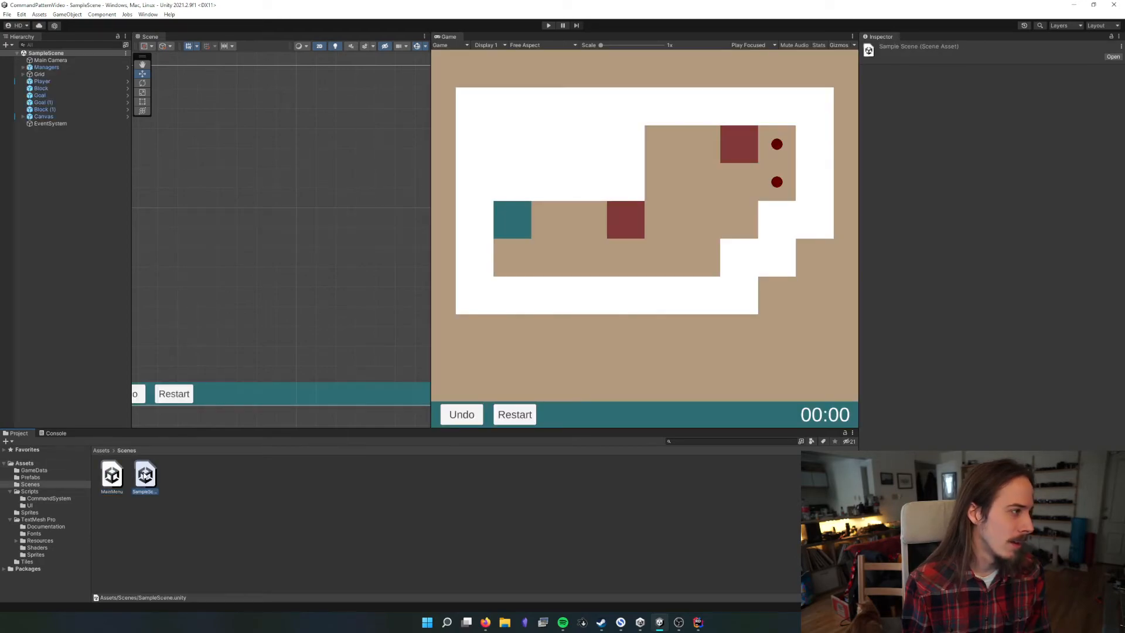
Bind the HUD Undo Button's On Click event to TurnManager.Undo on the TurnManager object and save the scene
click(23, 116)
click(35, 124)
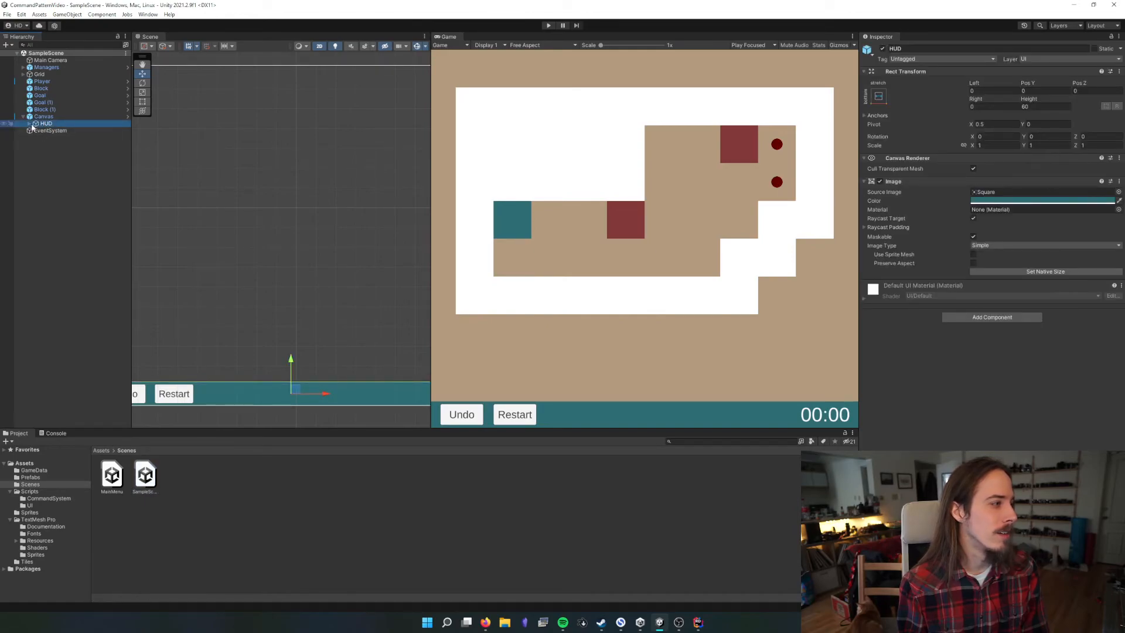
click(29, 124)
click(63, 138)
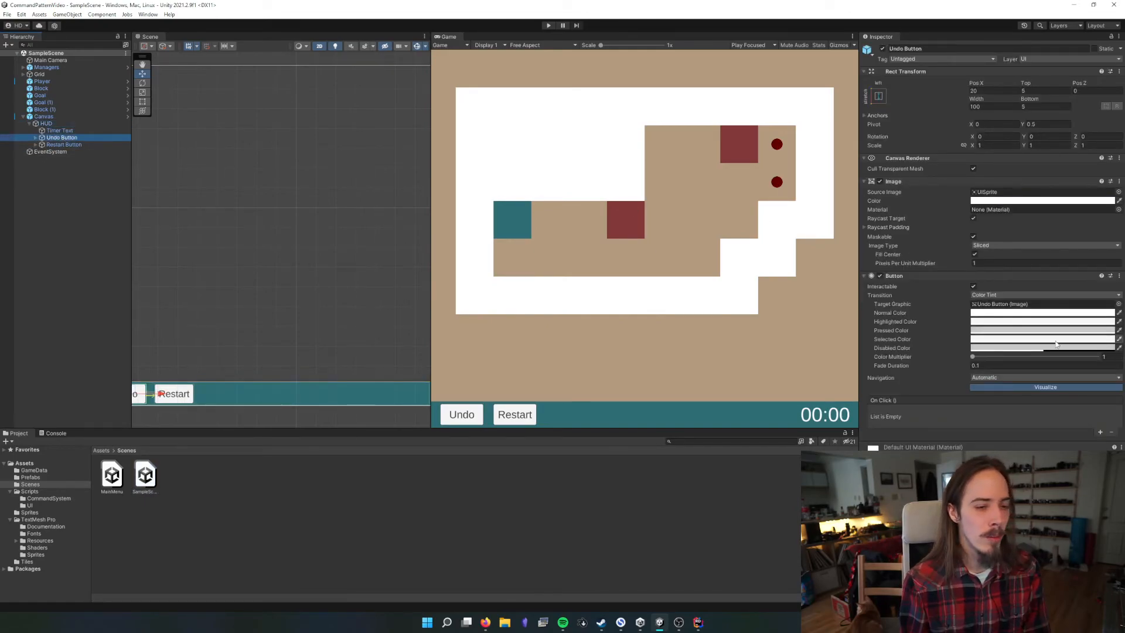
click(1100, 434)
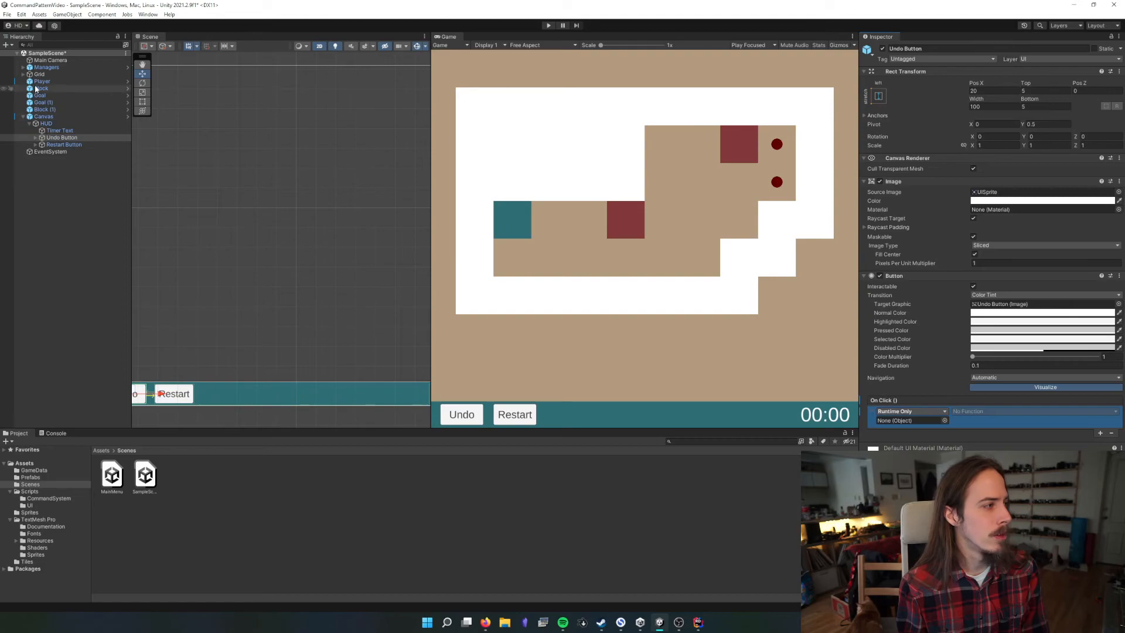
click(22, 66)
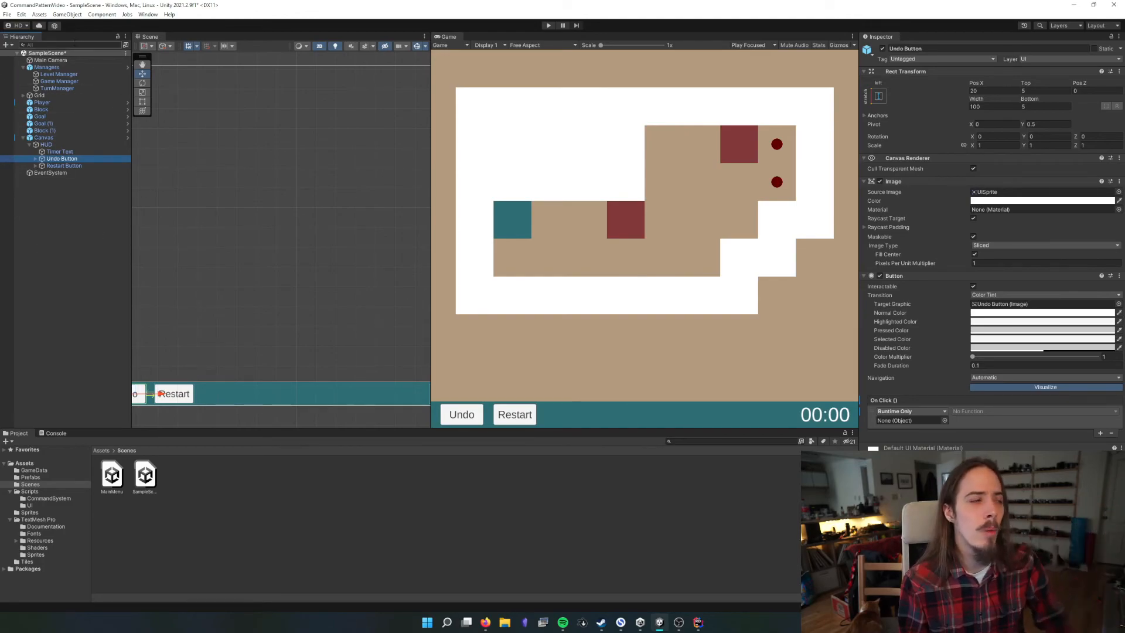
drag(48, 89, 599, 229)
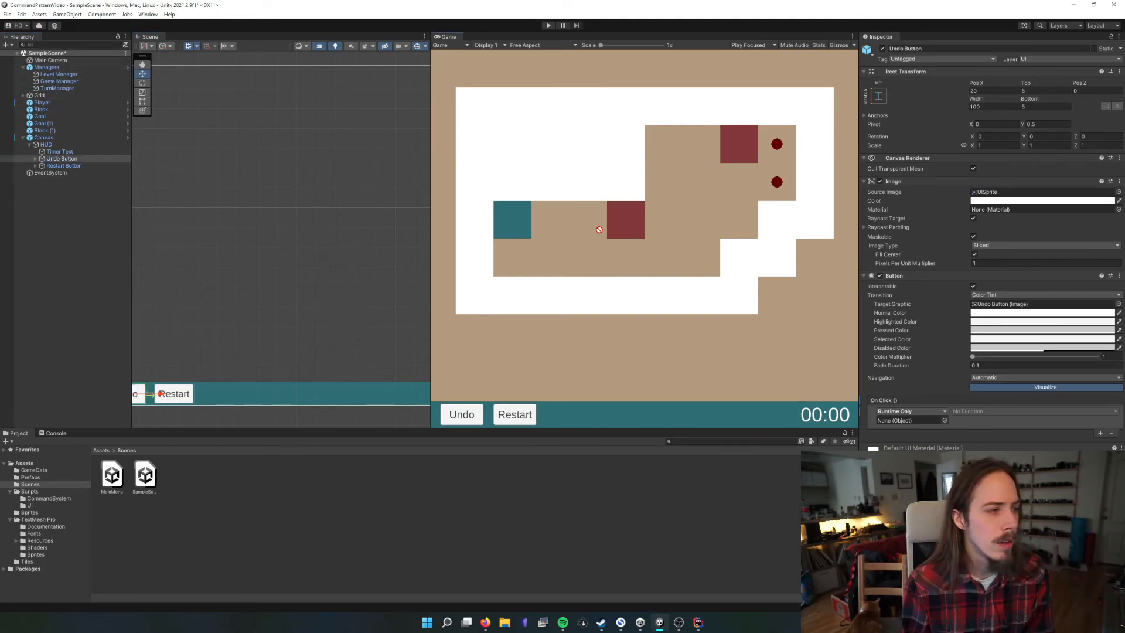
drag(863, 405, 910, 420)
click(995, 412)
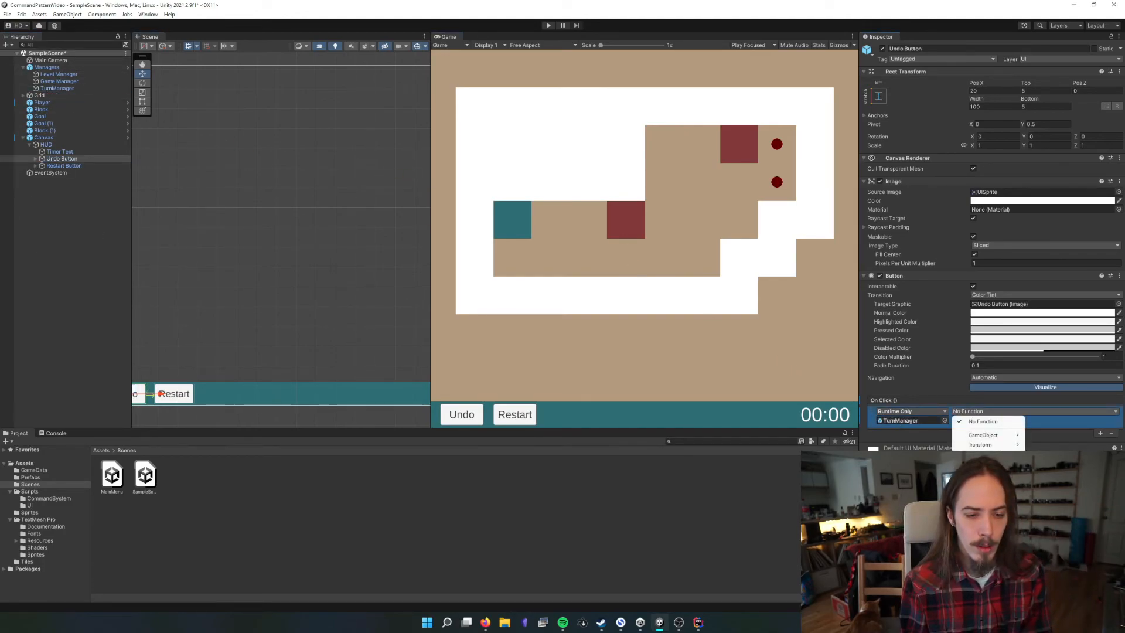
click(873, 569)
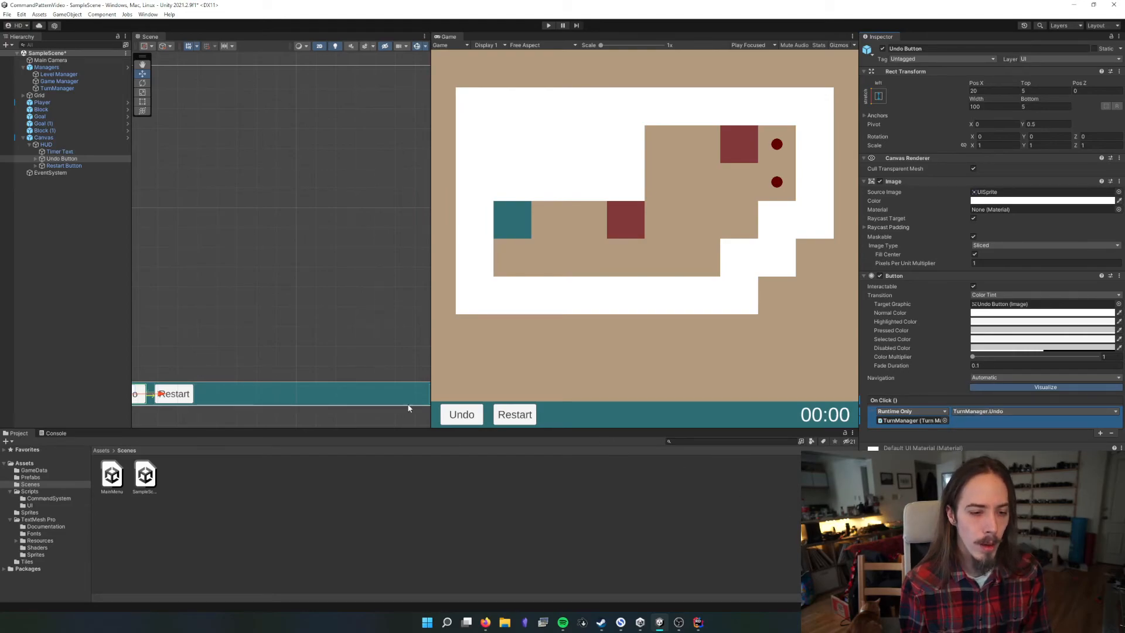
key(ctrl+s)
Bind the Restart Button's On Click event to LevelManager.Restart on the Level Manager object and save the scene
click(60, 165)
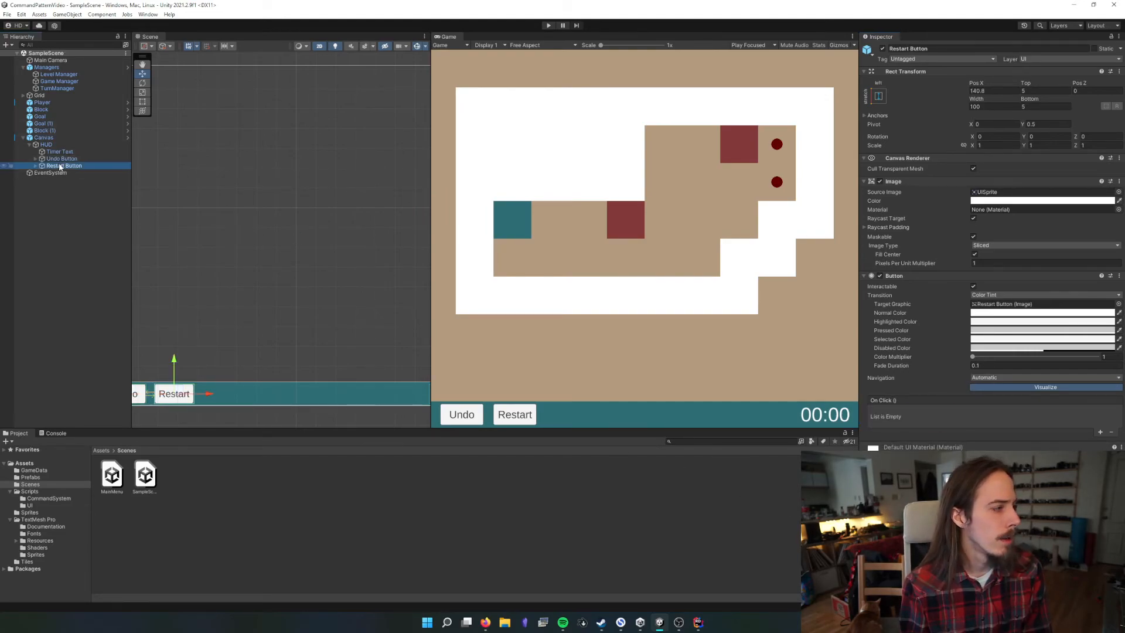
click(1099, 433)
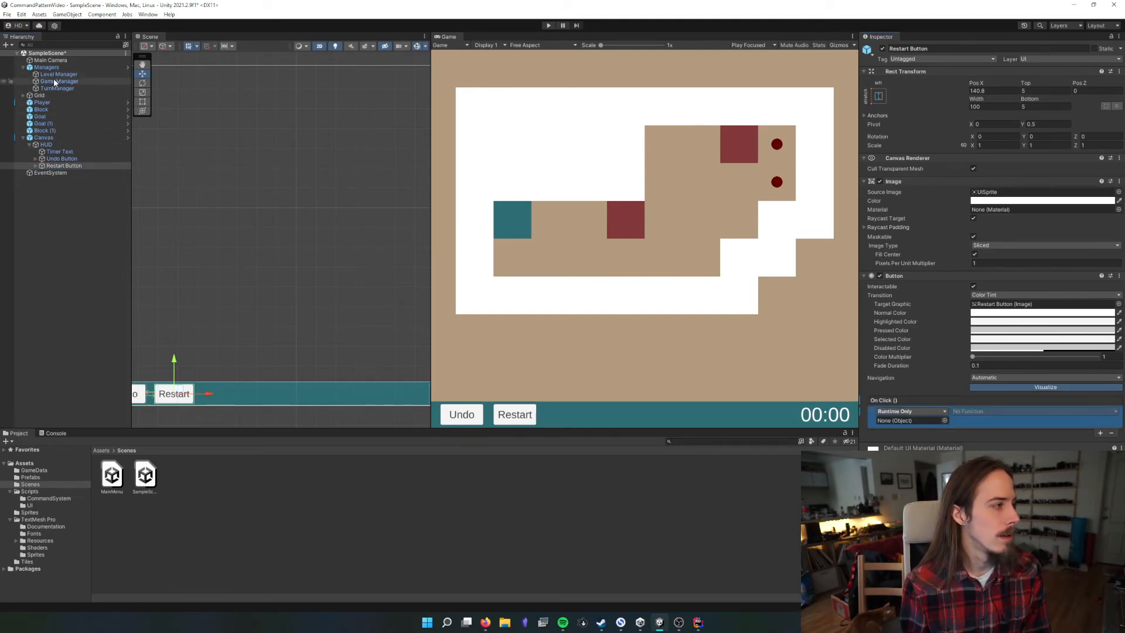
drag(56, 76, 266, 123)
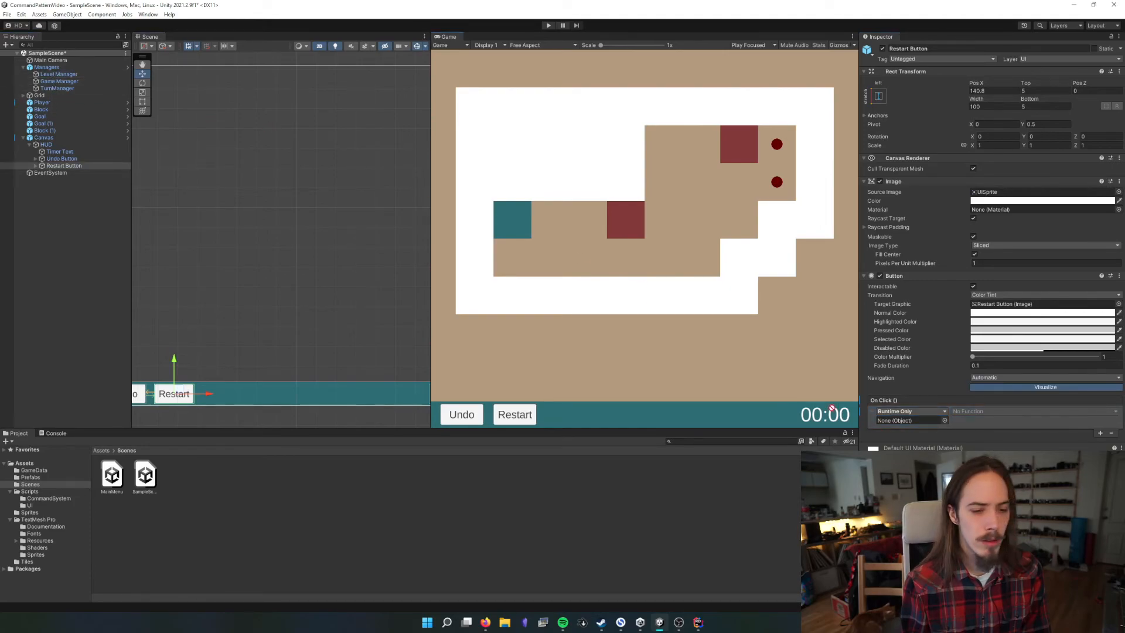
drag(832, 409, 908, 420)
click(996, 411)
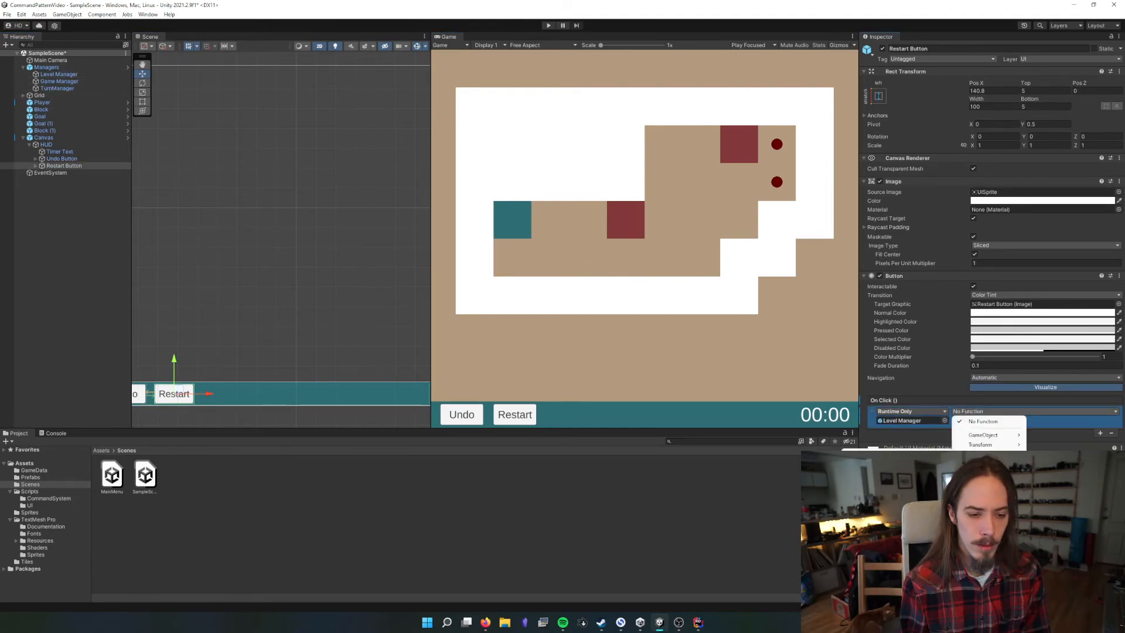
click(896, 528)
key(ctrl+s)
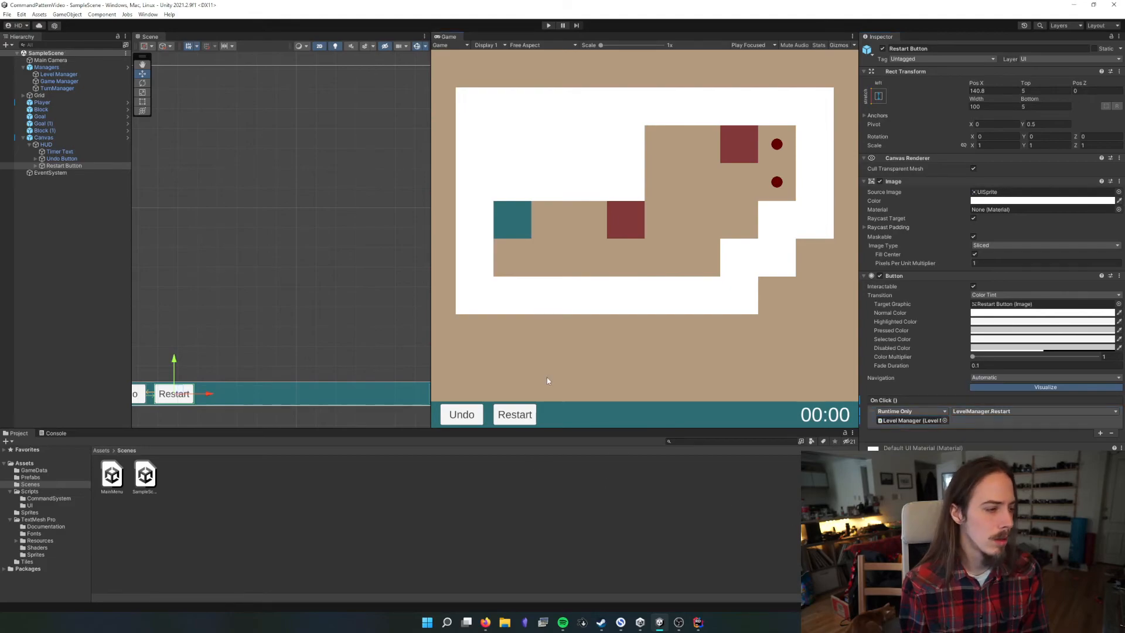
Run SampleScene and test the HUD's Undo and Restart buttons after moving the player and pushing a block
click(545, 25)
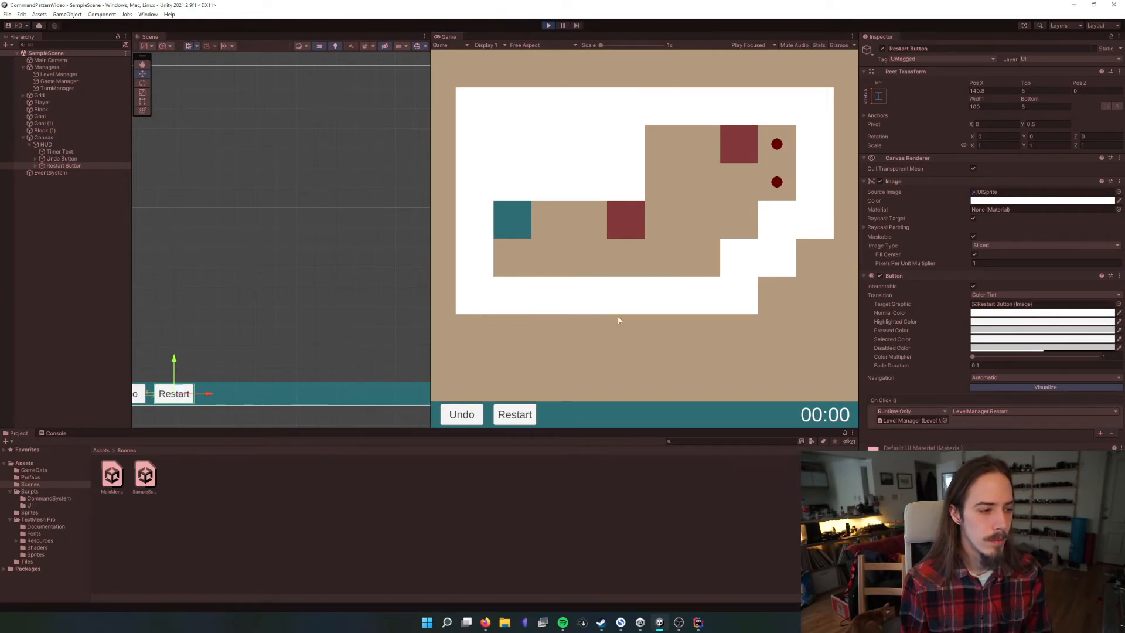
key(Right)
click(463, 415)
click(463, 415)
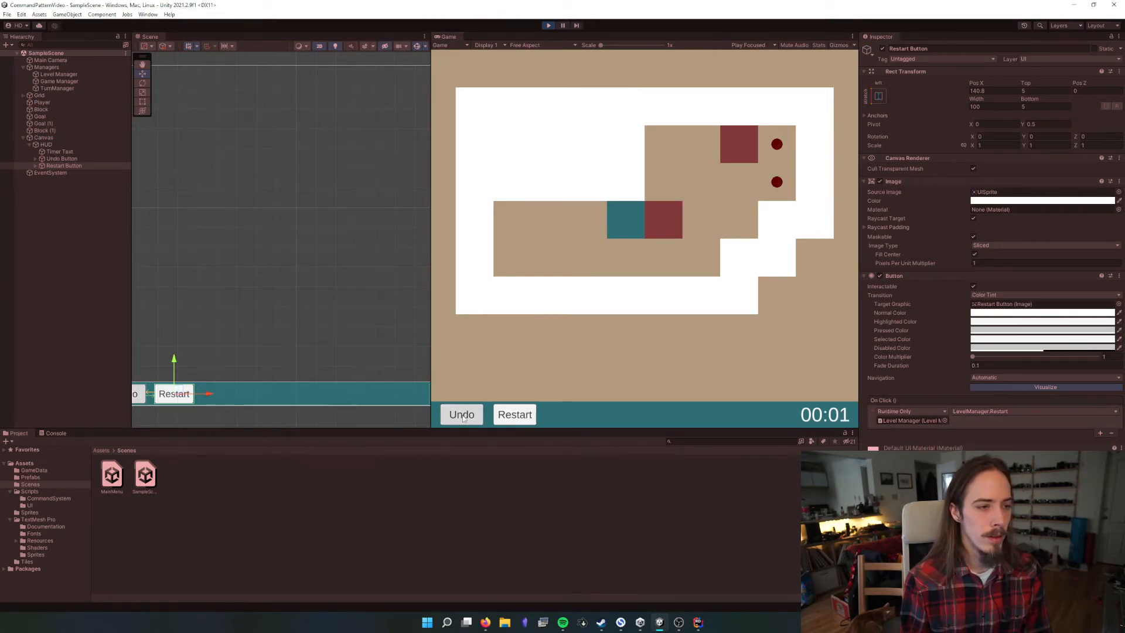
click(528, 418)
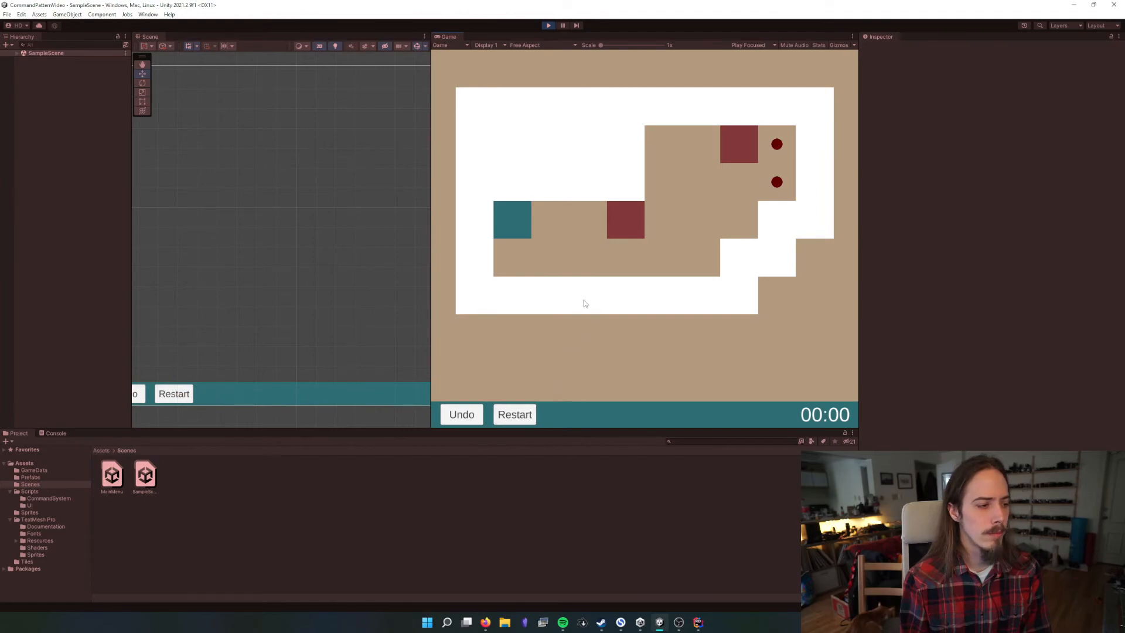
key(Right)
key(Right)
key(Right)
key(Right)
key(Down)
key(Right)
key(Up)
key(Left)
key(Up)
key(Right)
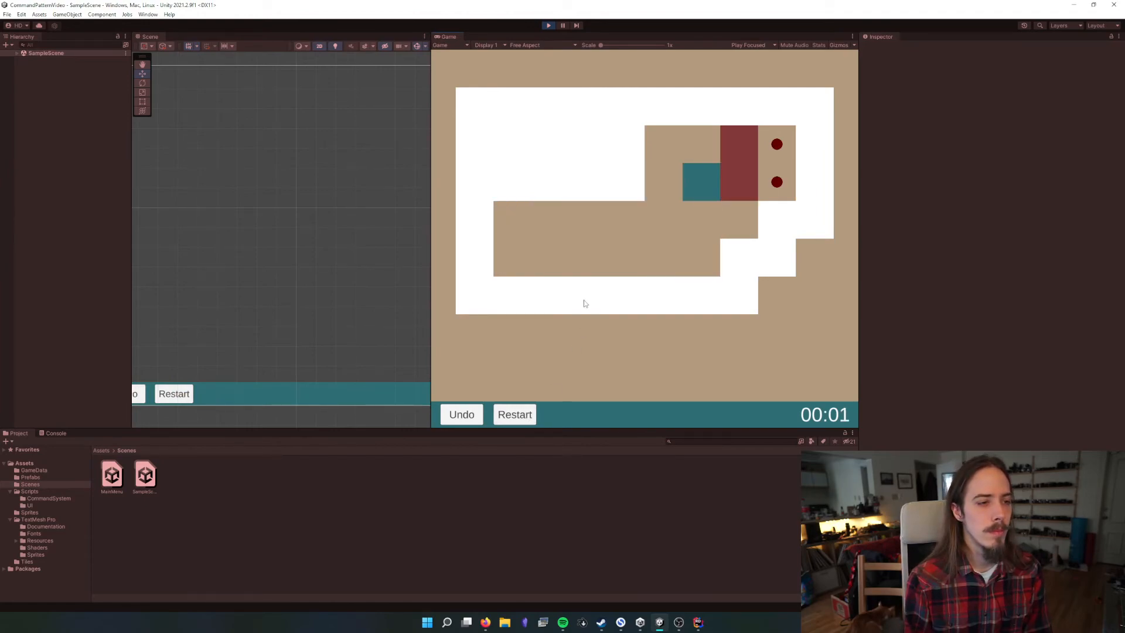
key(Right)
click(462, 415)
click(514, 414)
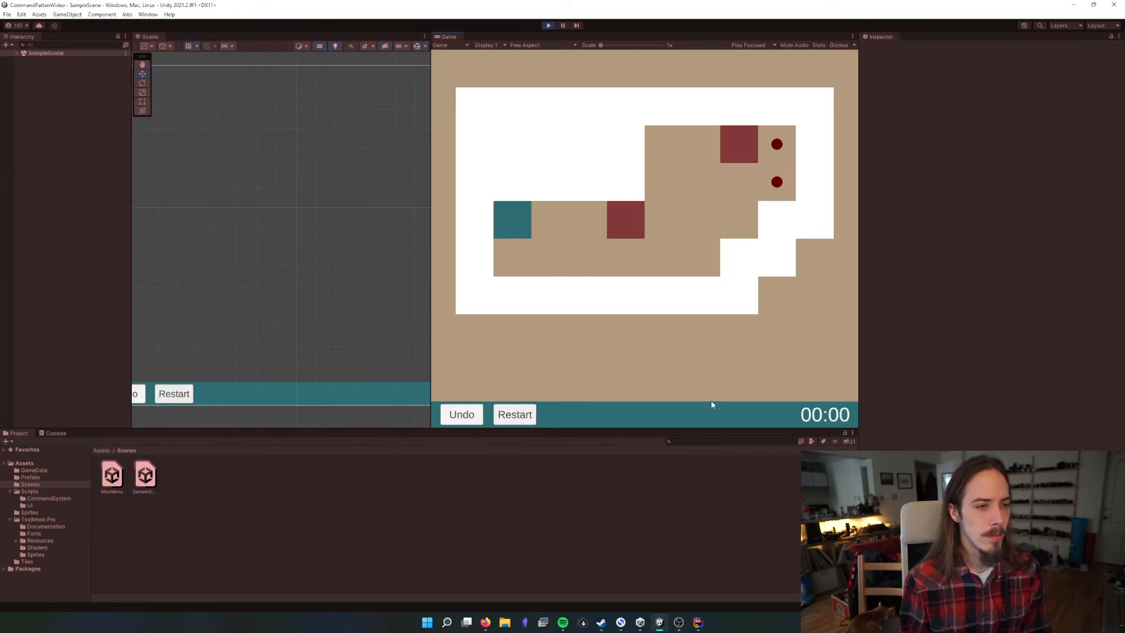
Play the restarted level through, pushing both red blocks onto the two goals, and stop play mode
key(Right)
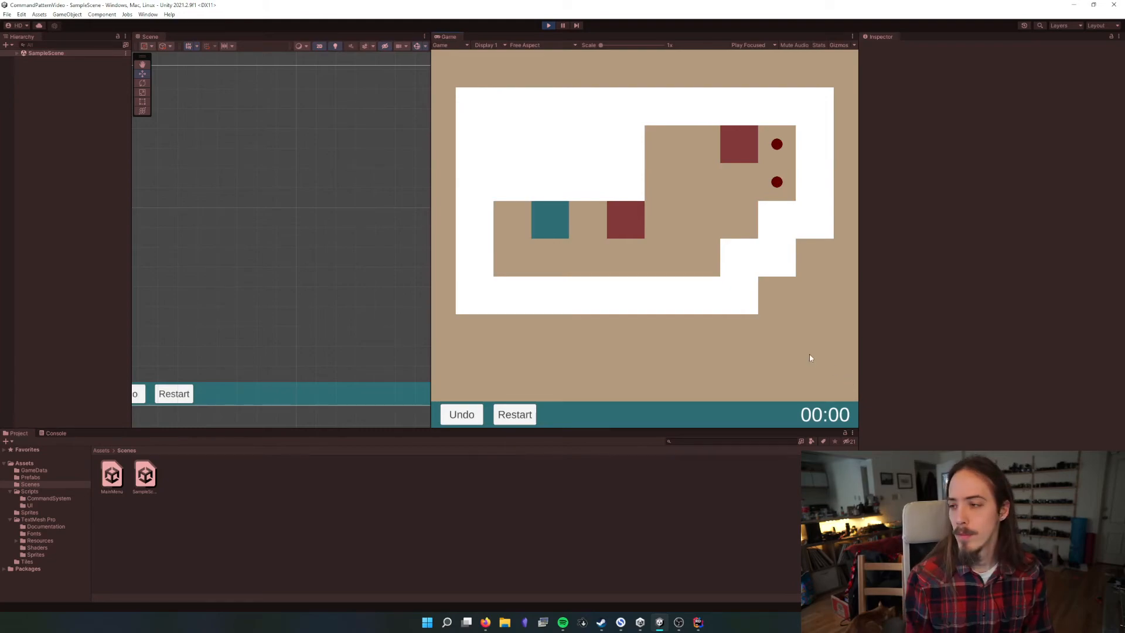
key(Left)
key(Down)
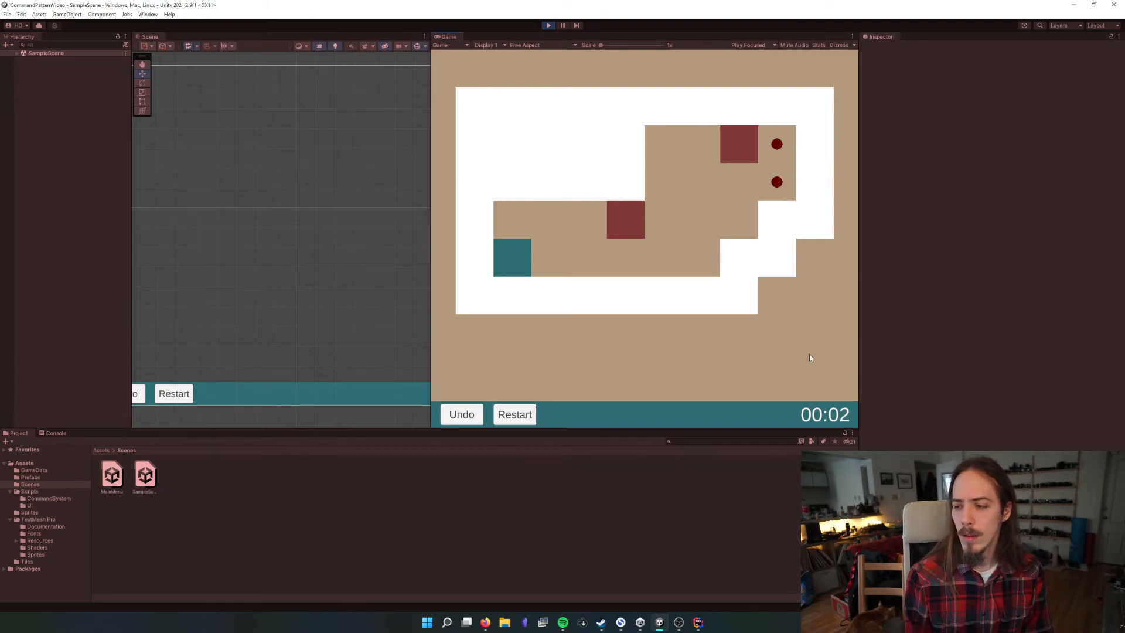
key(Right)
key(Right)
key(Right)
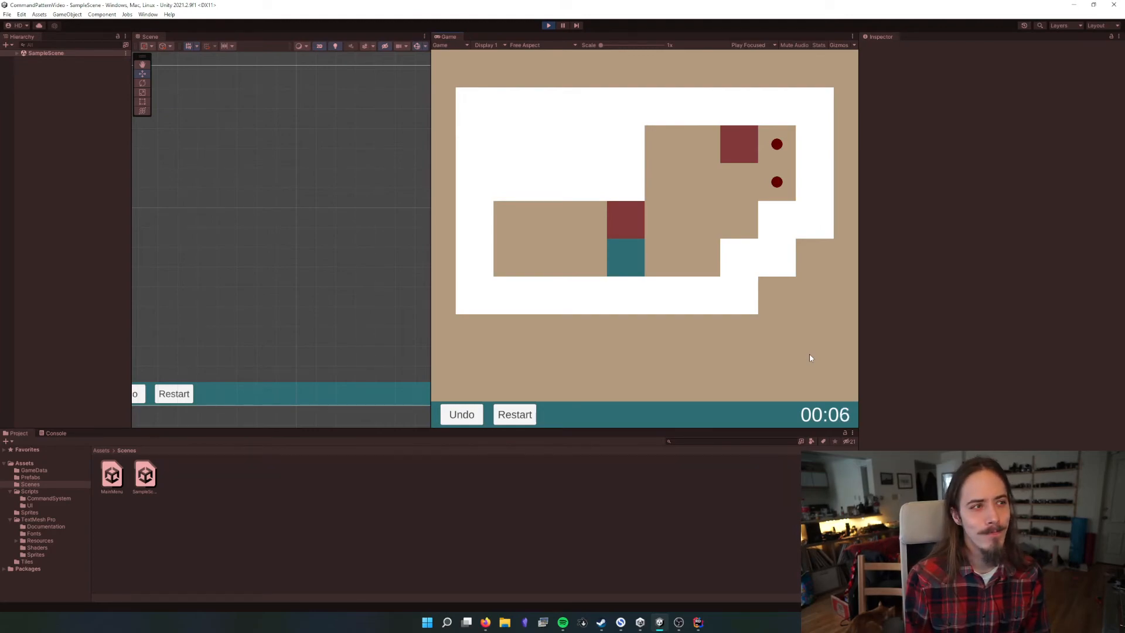
key(Right)
key(Left)
key(Left)
key(Up)
key(Right)
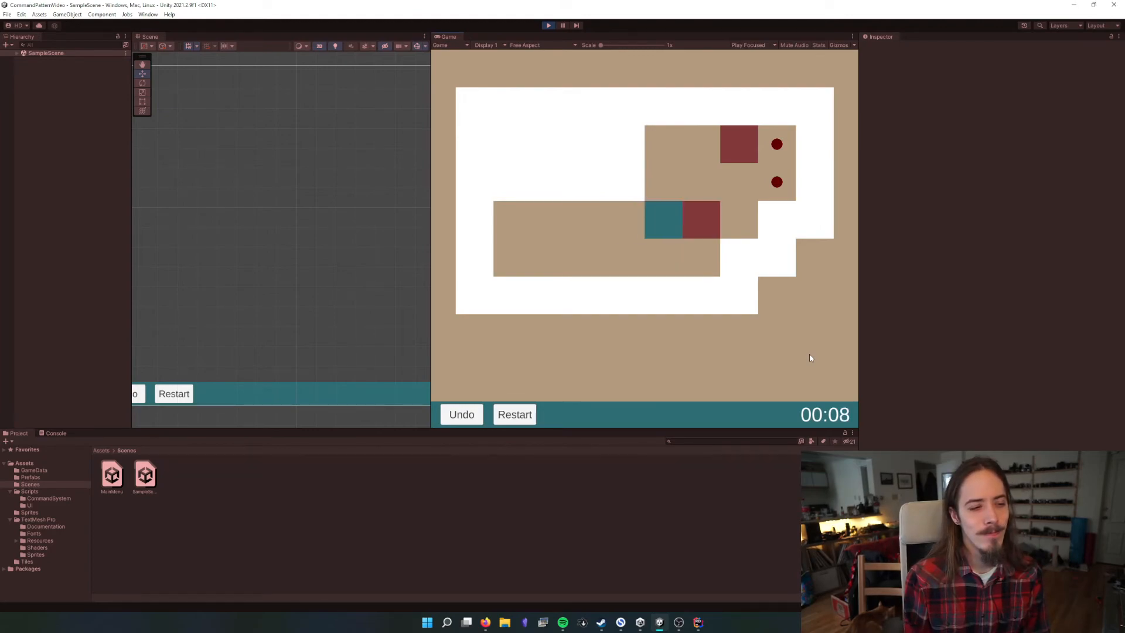
key(Down)
key(Right)
key(Up)
key(Left)
key(Up)
key(Right)
key(Right)
key(Up)
key(Right)
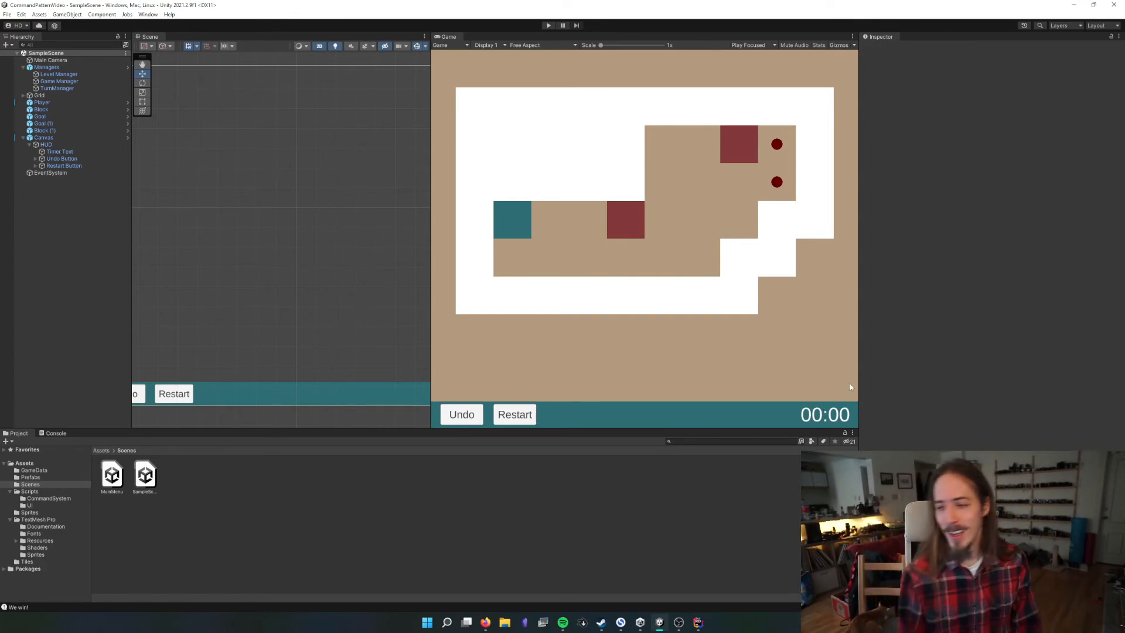
scroll(262, 291, down, 5)
scroll(263, 292, up, 1)
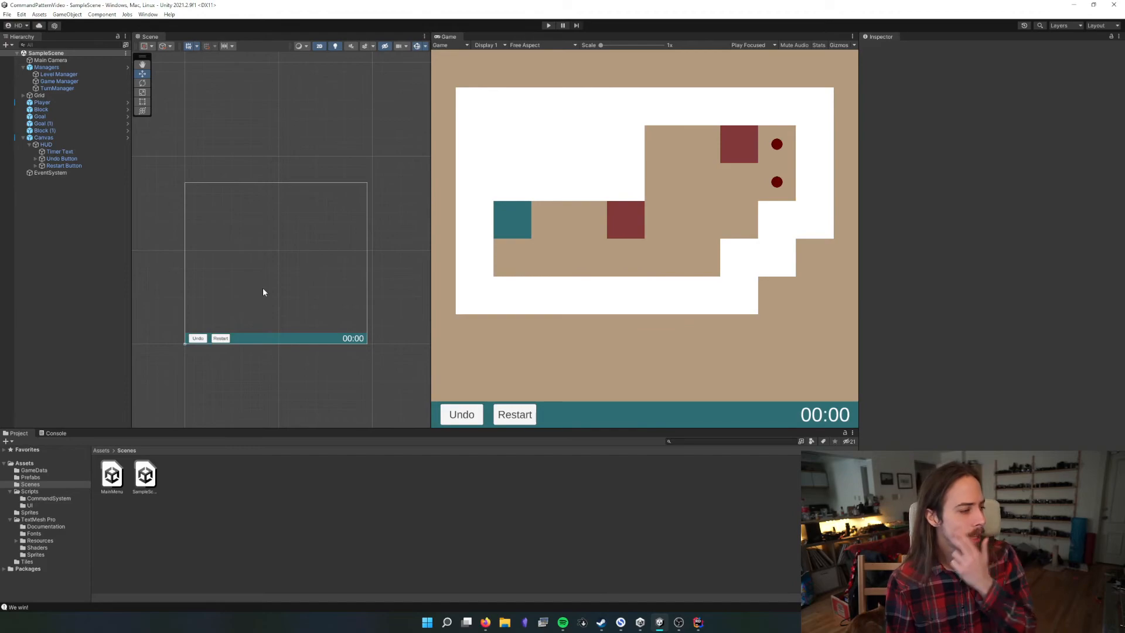
Move the EventSystem object under the Managers object in the SampleScene hierarchy
click(23, 138)
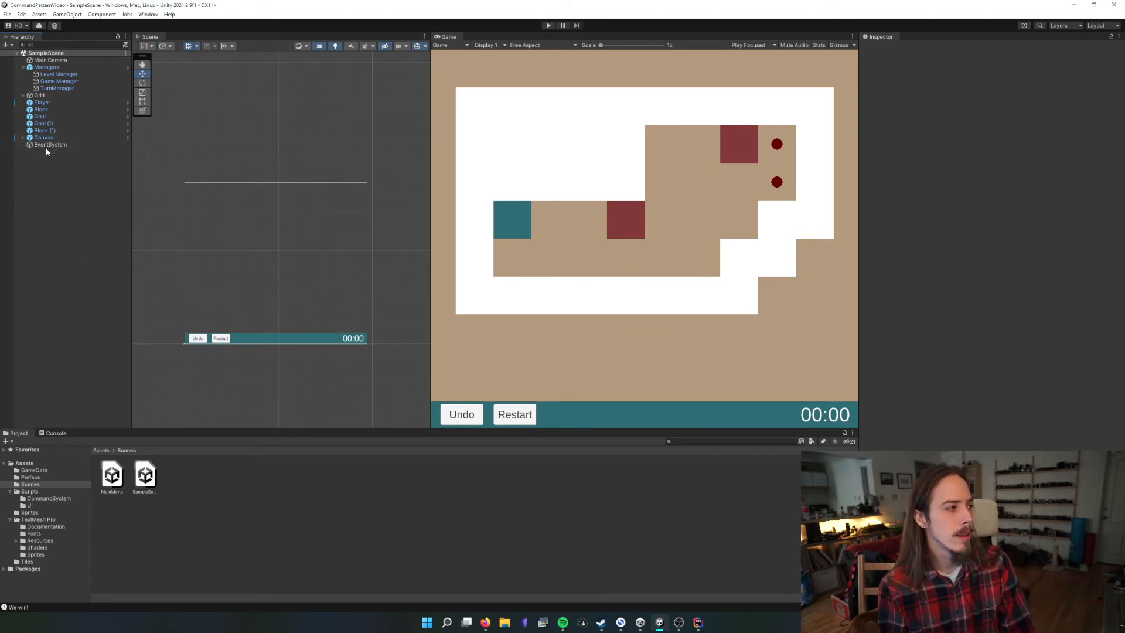
click(45, 146)
drag(47, 73, 46, 71)
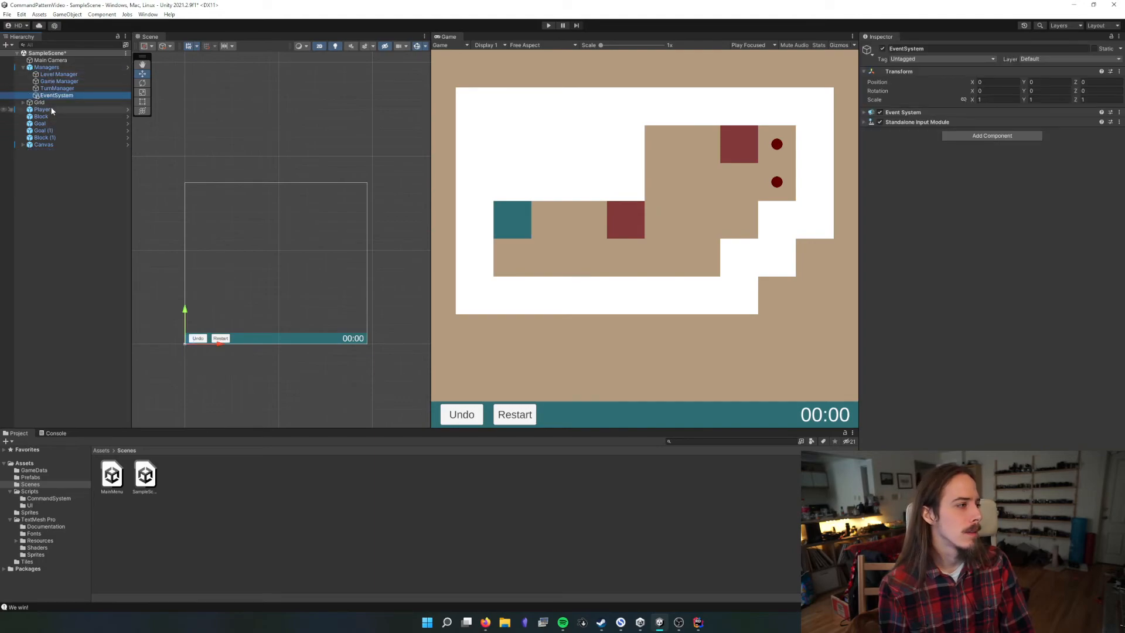
Add the Canvas prefab from the Prefabs folder to the Managers prefab as a child and return to SampleScene
click(42, 145)
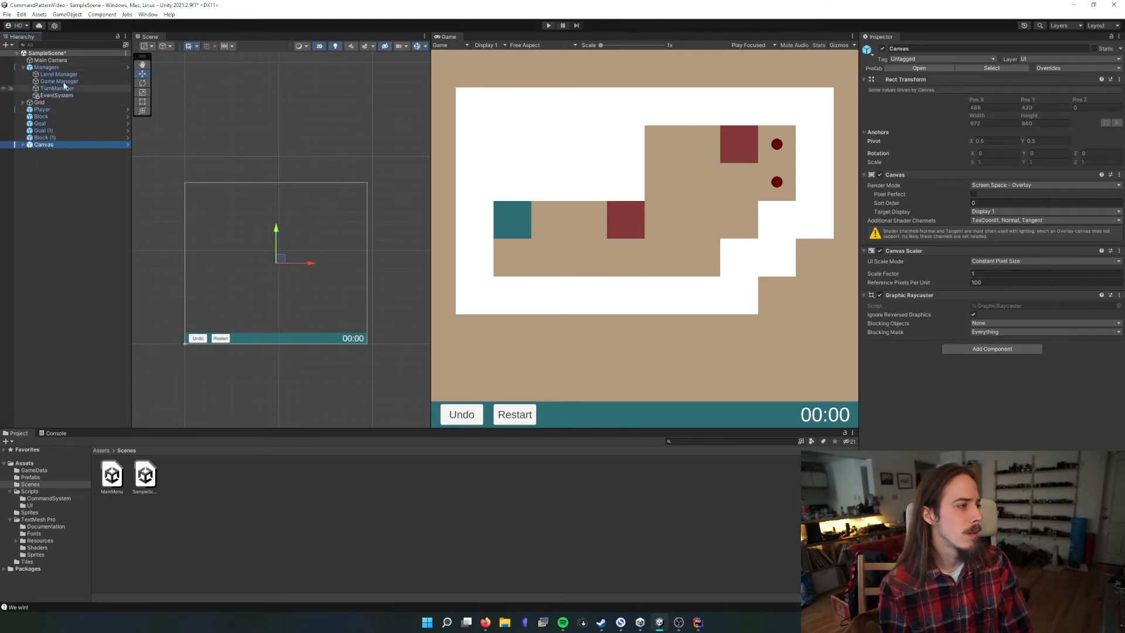
click(50, 67)
click(919, 68)
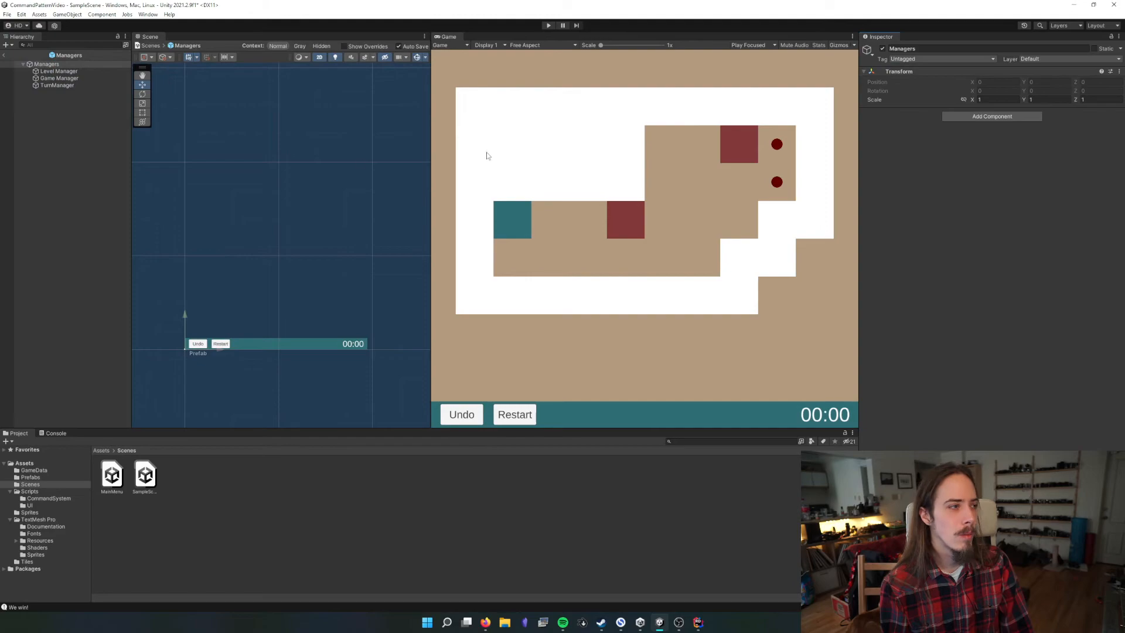
click(101, 450)
double_click(158, 474)
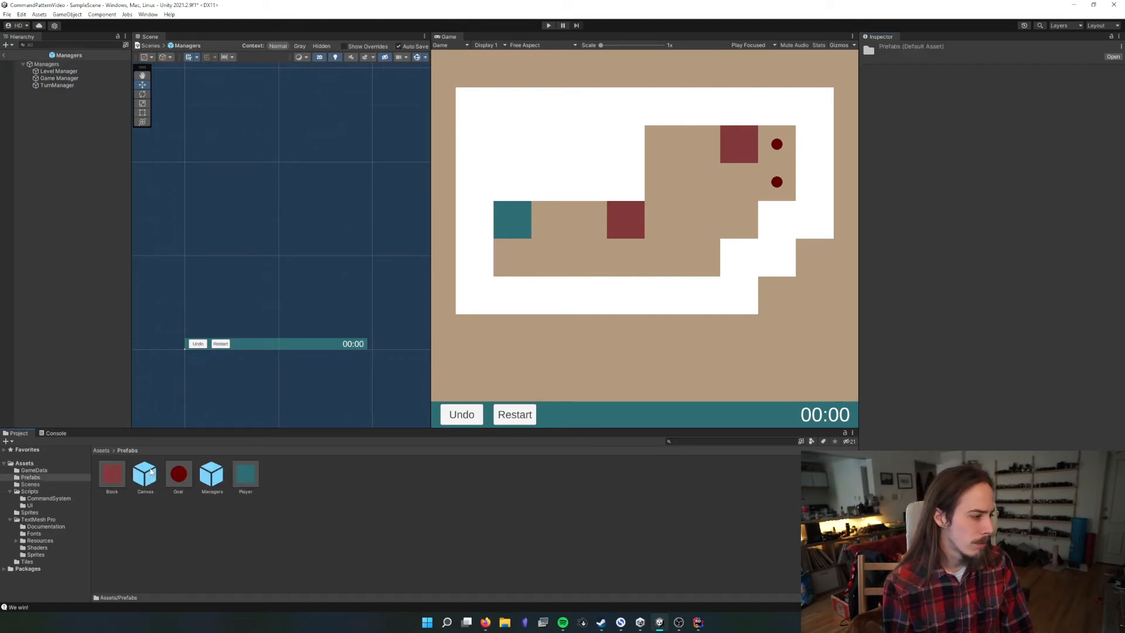
drag(145, 473, 14, 57)
click(5, 56)
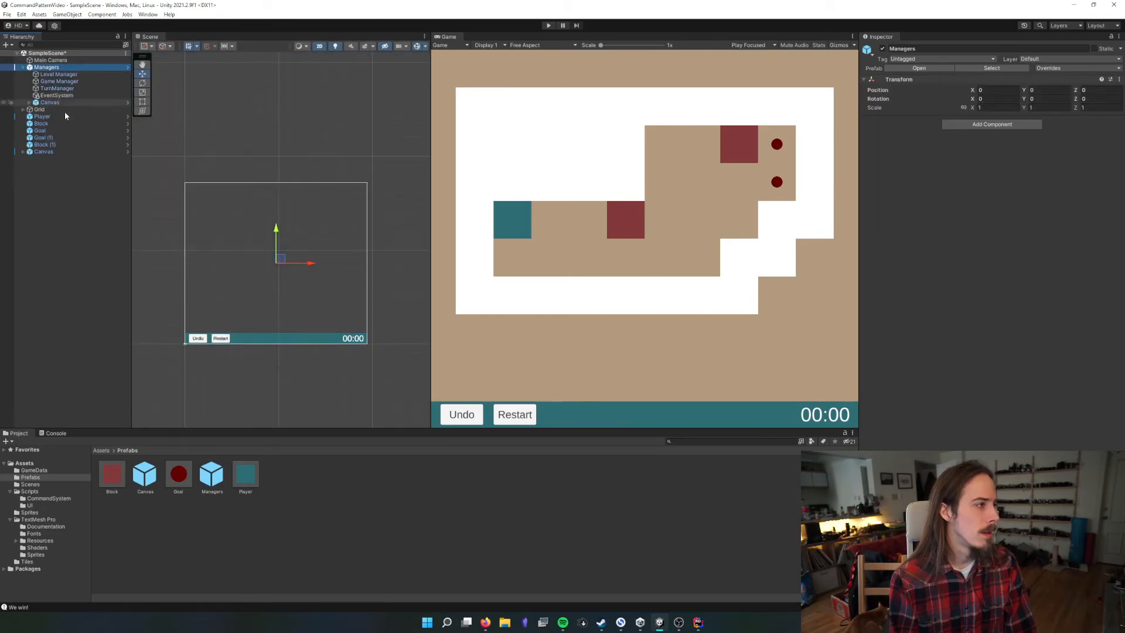
Delete the standalone Canvas from SampleScene and apply the Managers object's overrides to its prefab
click(53, 108)
click(47, 151)
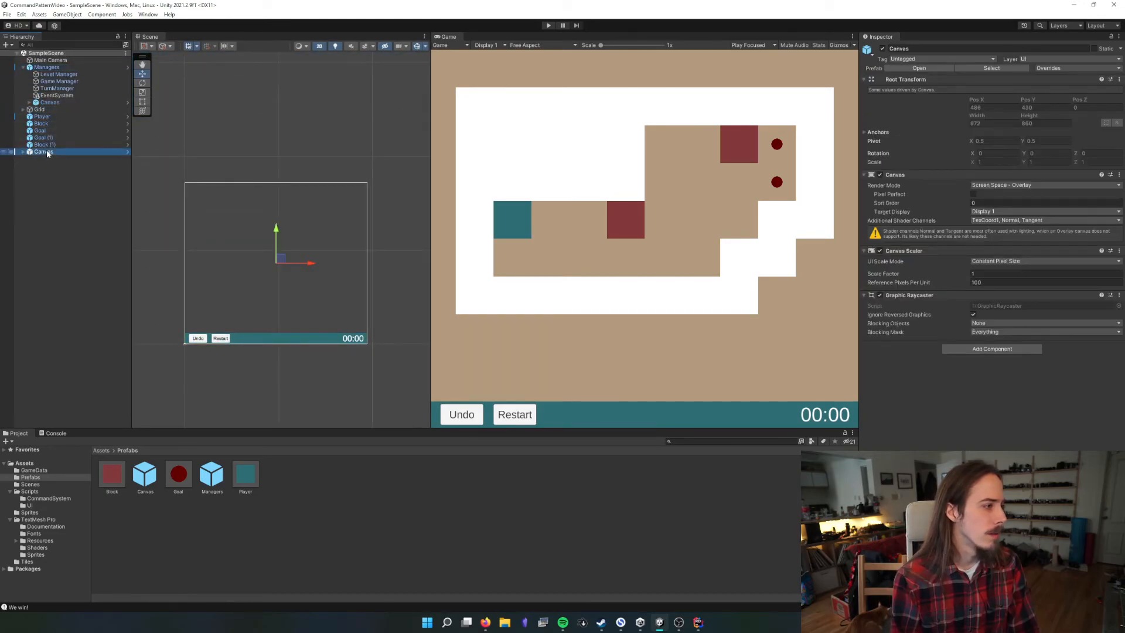
key(Delete)
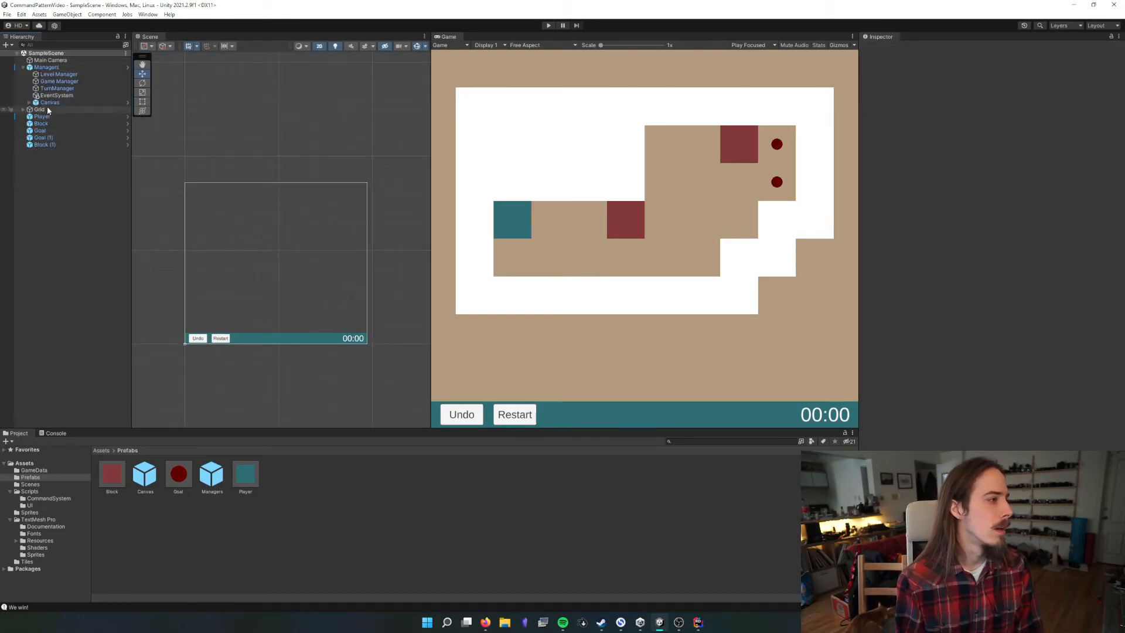
click(47, 68)
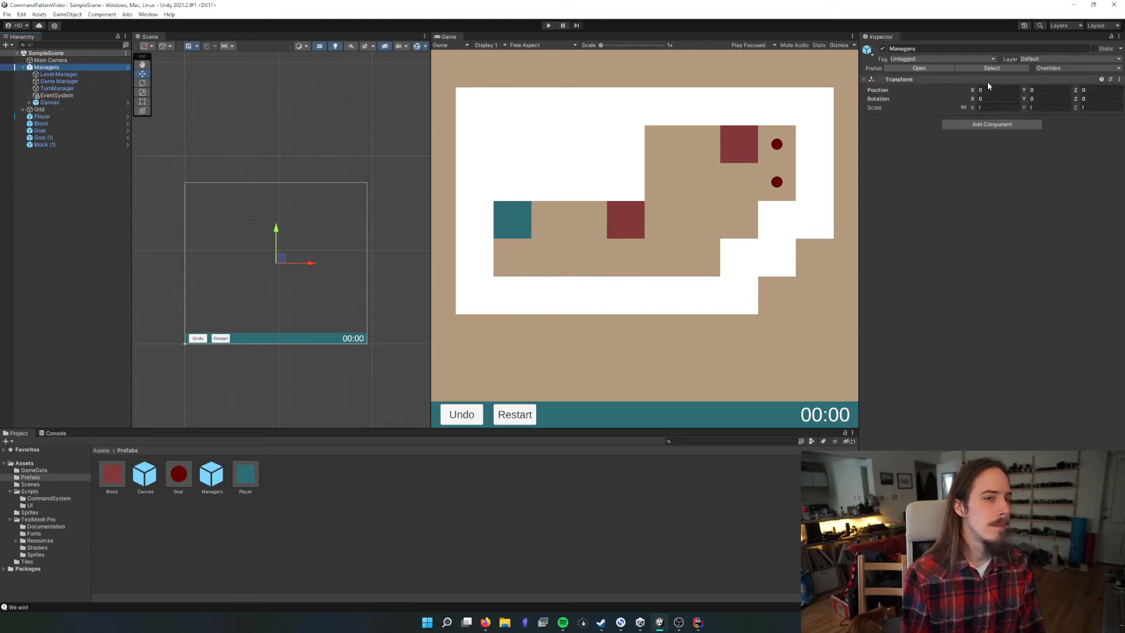
click(1074, 67)
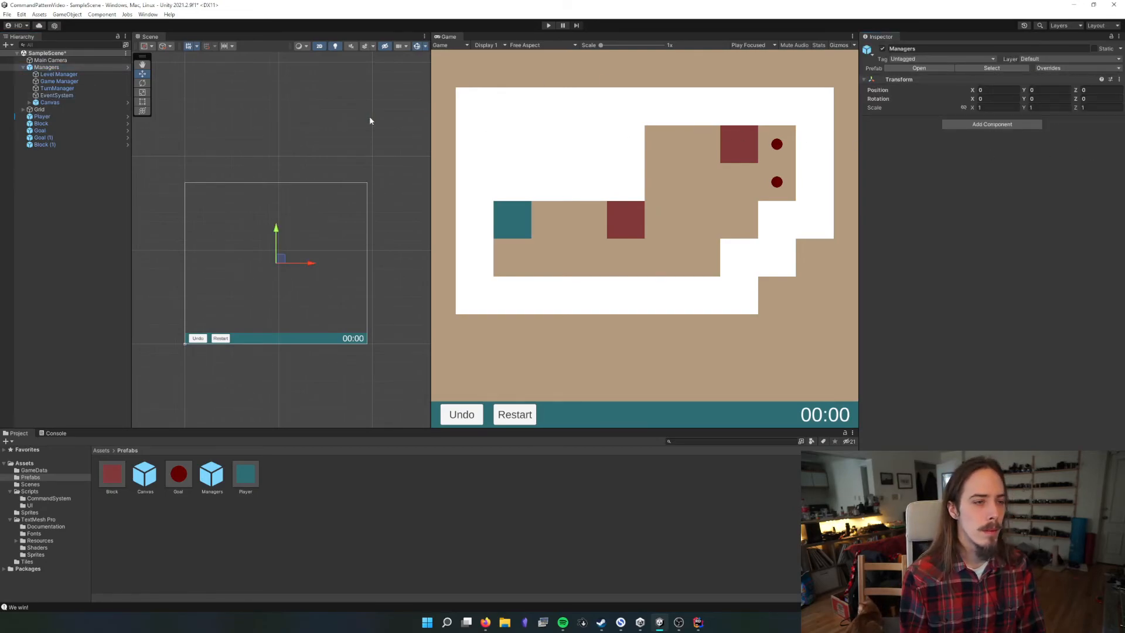
Check the Player's Turn Manager reference and briefly run SampleScene to test the reorganised Managers object
click(29, 102)
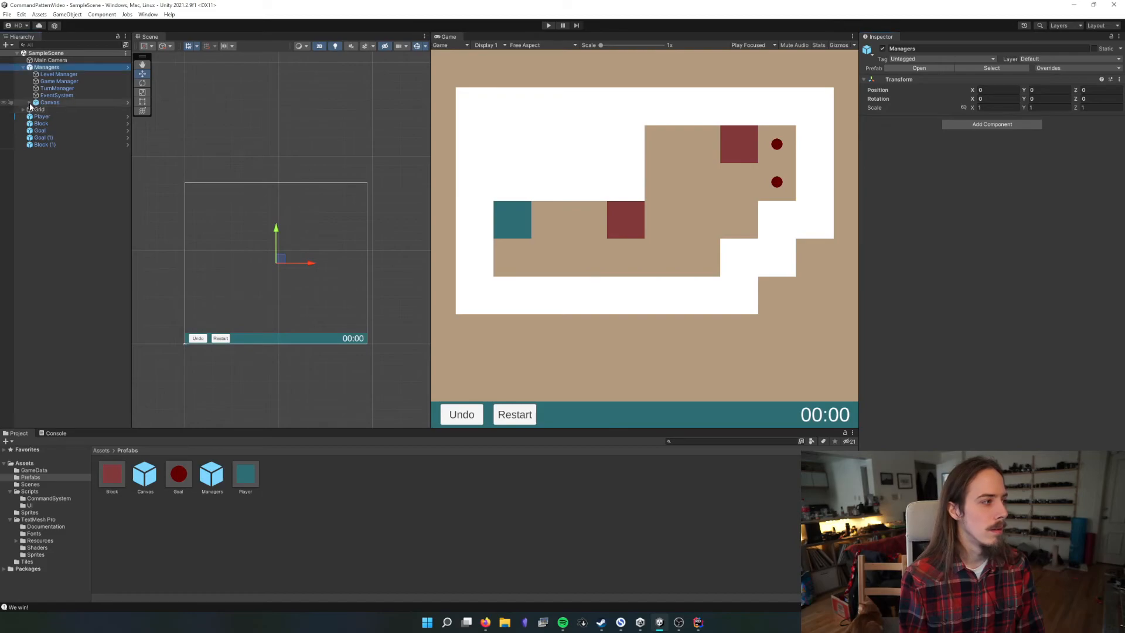
click(30, 103)
click(34, 118)
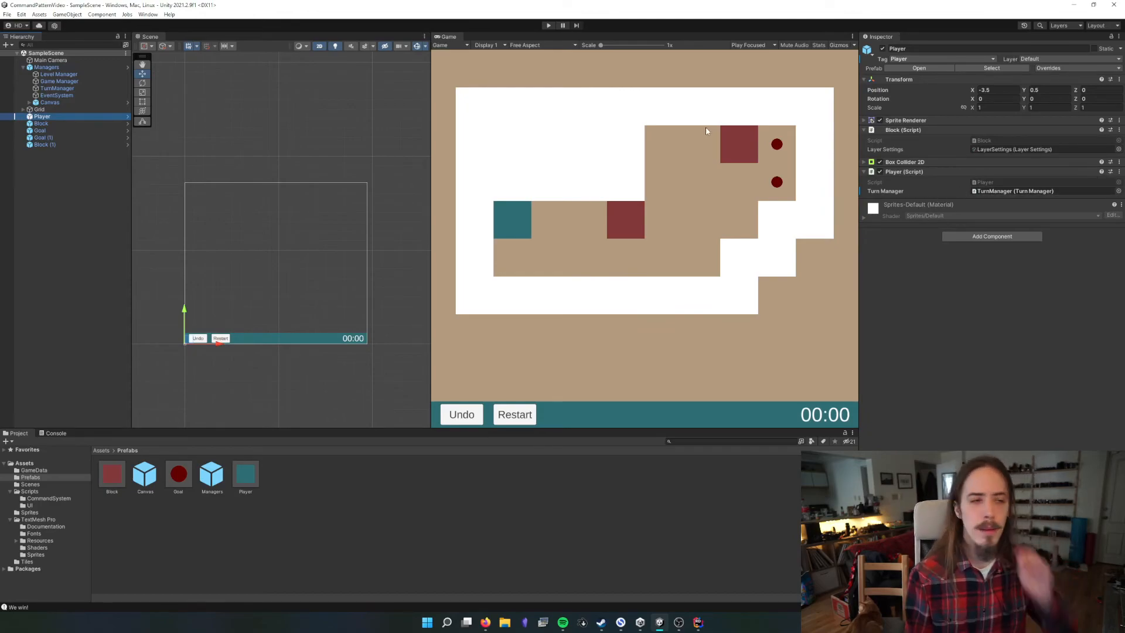
click(547, 26)
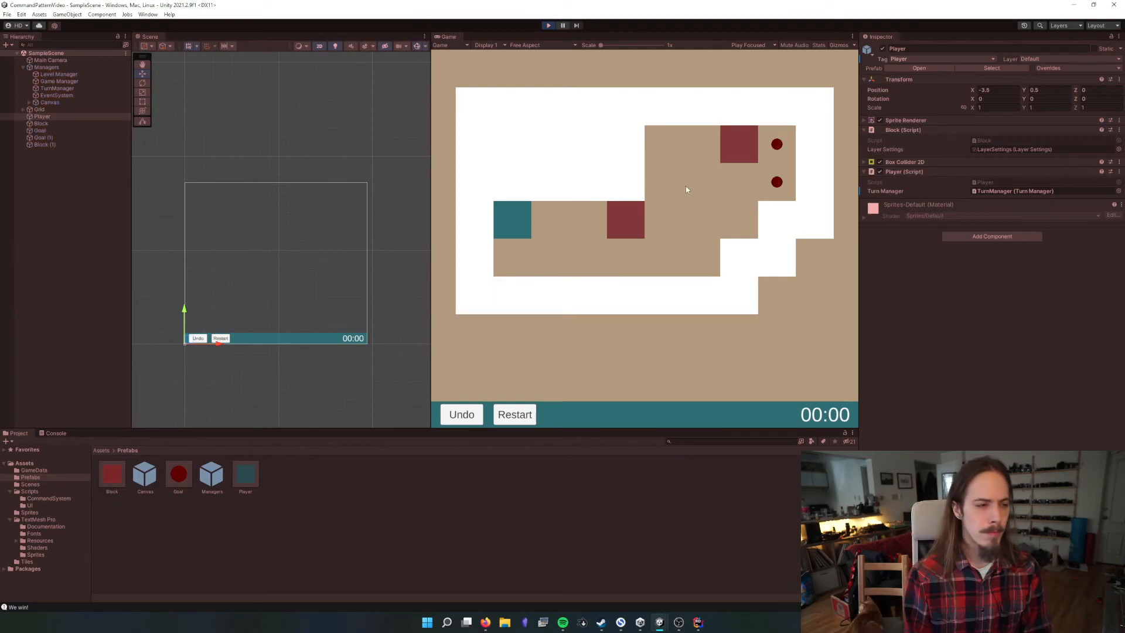
click(547, 26)
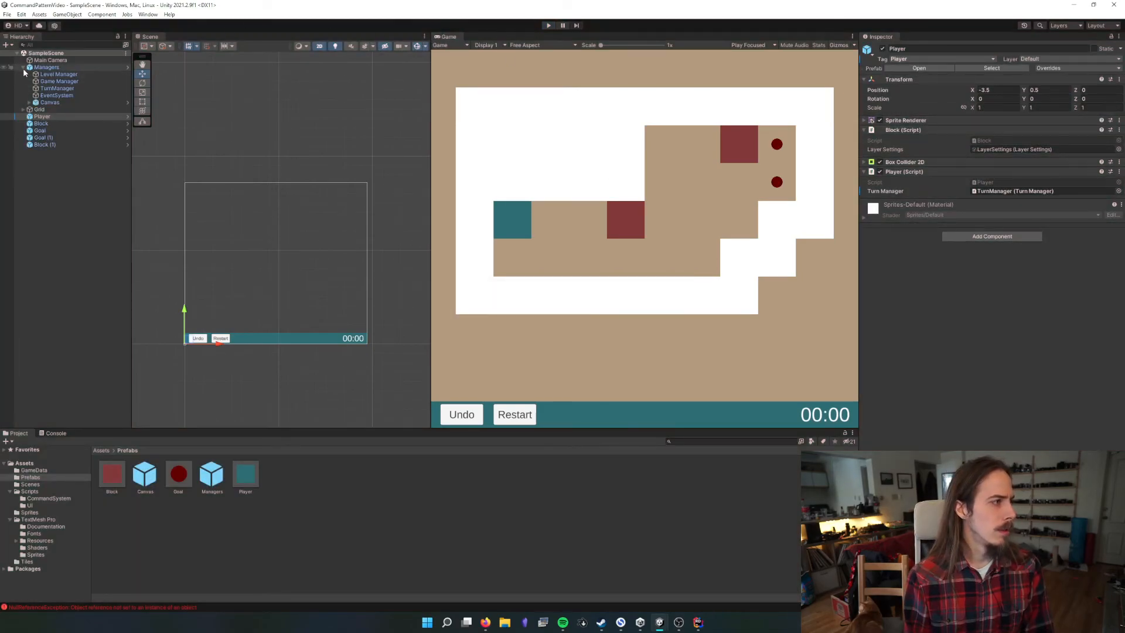
Trace the console's NullReferenceException to its source line in UITimerText.cs in the code editor and return to Unity
shift+click(44, 109)
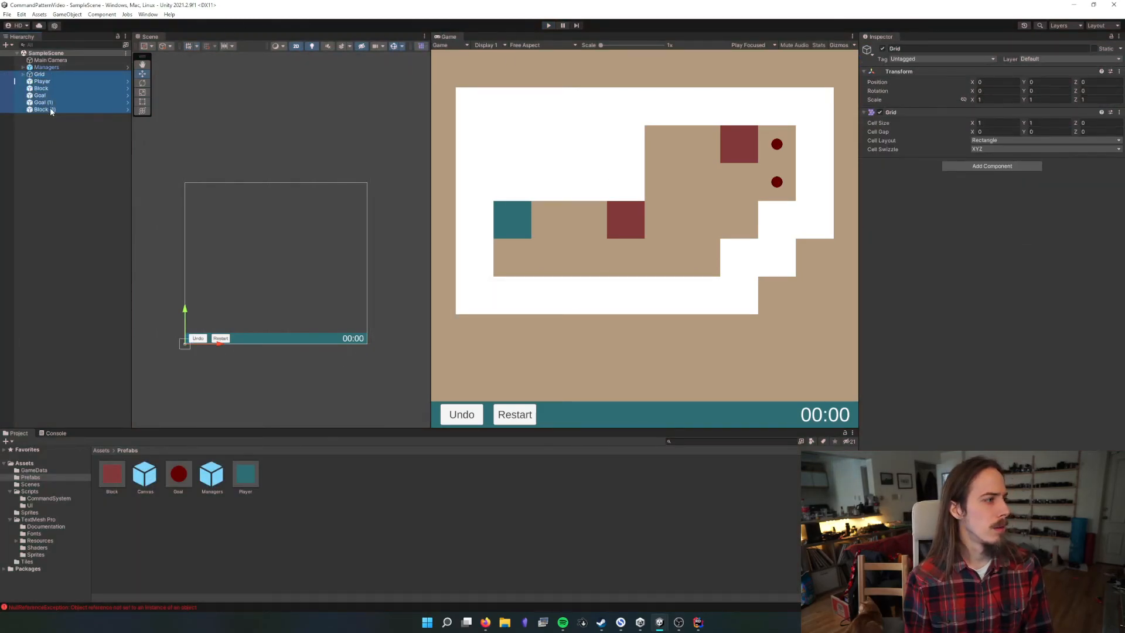
click(86, 70)
click(70, 59)
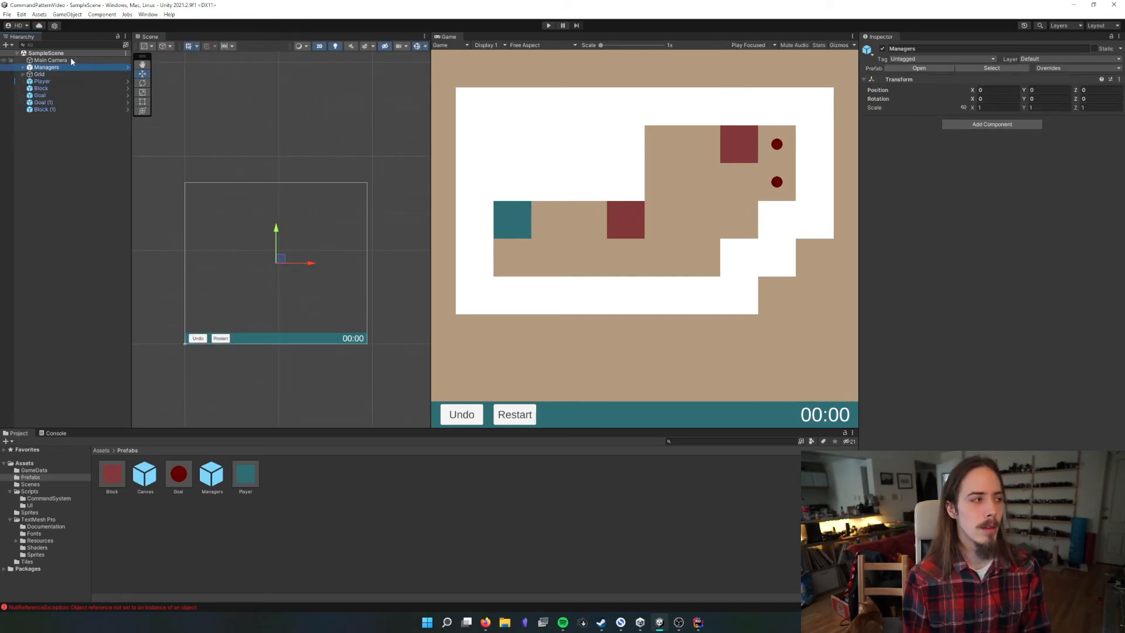
drag(131, 169, 136, 169)
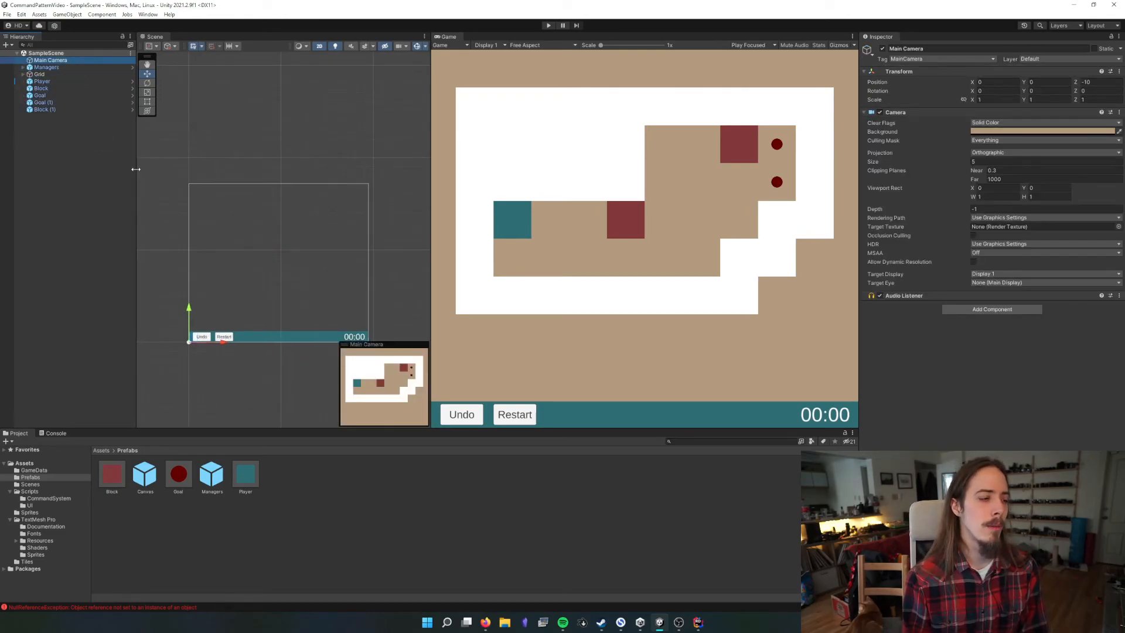
click(58, 437)
double_click(126, 454)
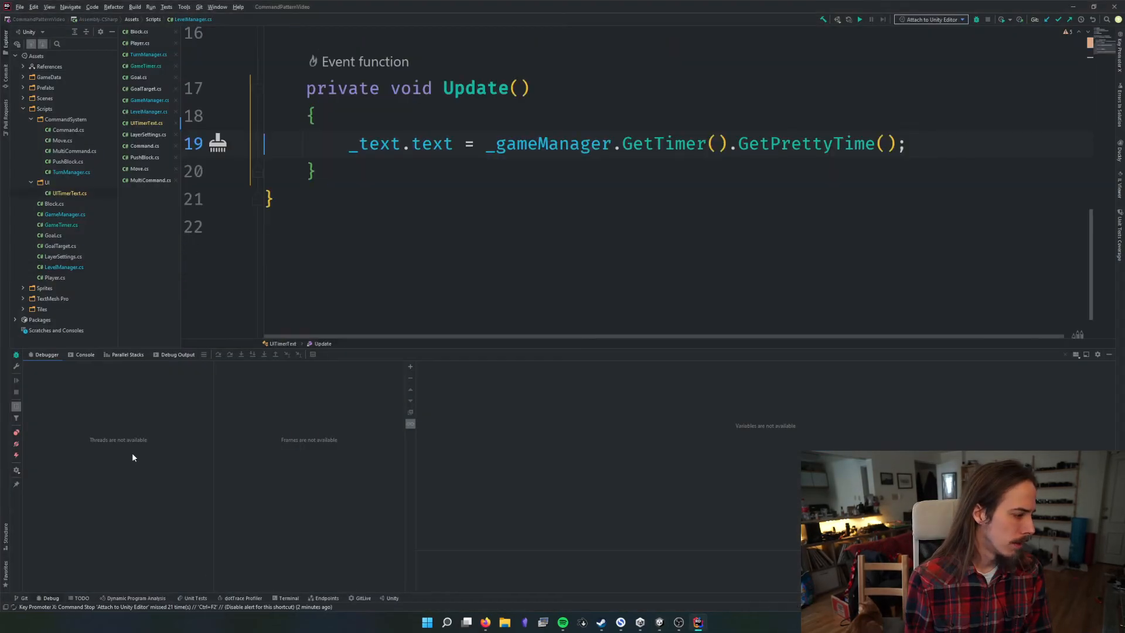
key(alt+Tab)
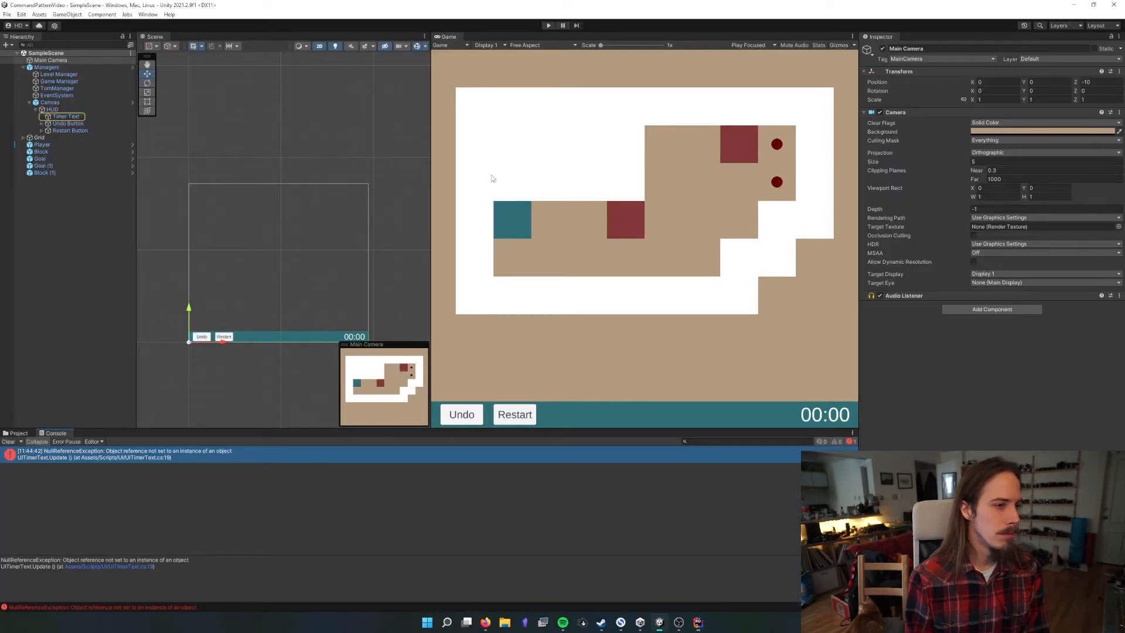
In the Managers prefab, assign the Game Manager object to the Game Manager reference of Timer Text's UI Timer Text script
click(65, 116)
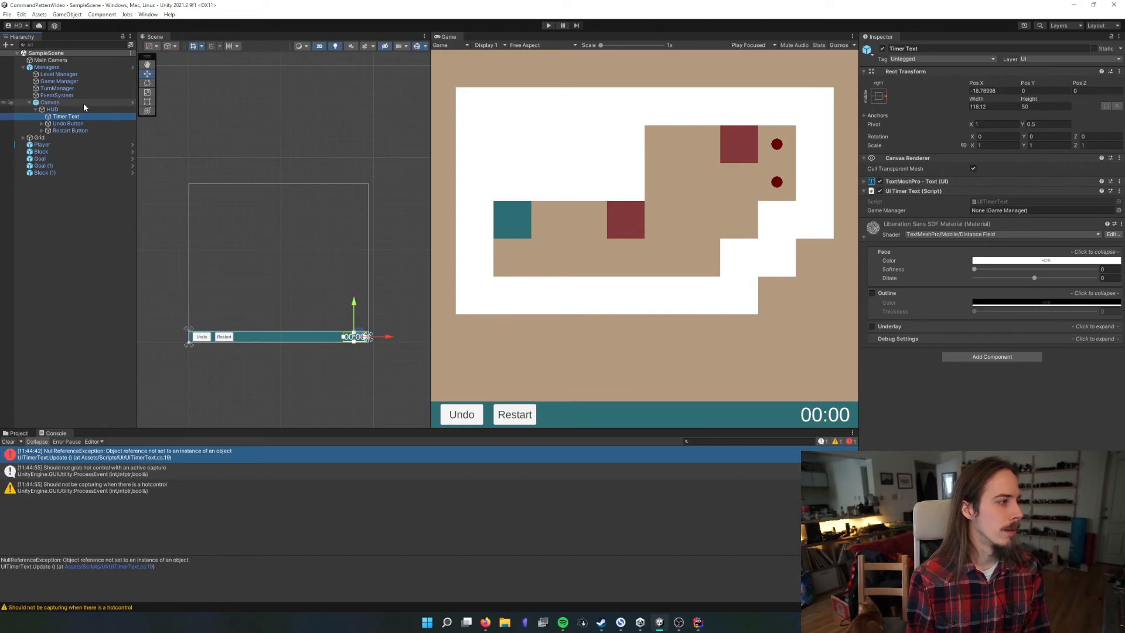
click(67, 67)
click(918, 68)
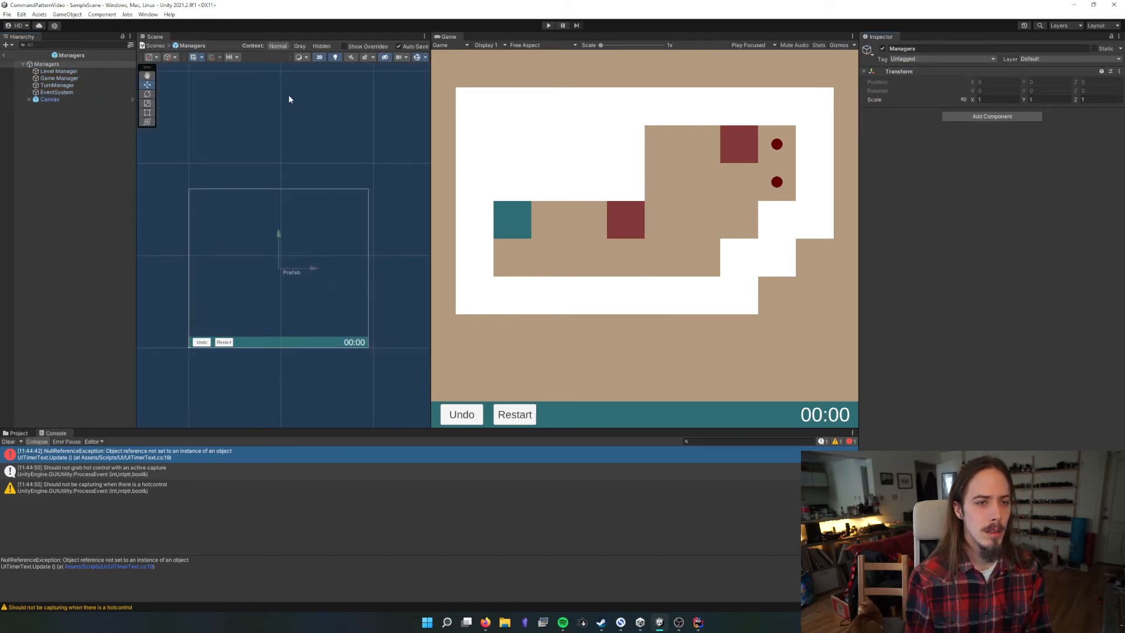
click(30, 100)
click(33, 107)
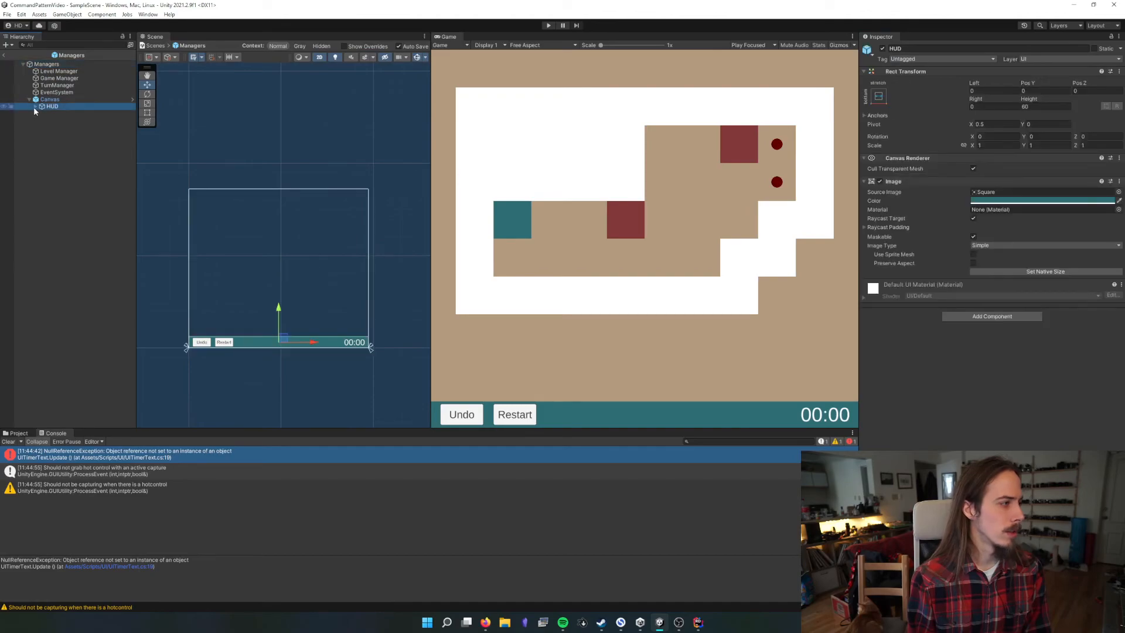
click(36, 106)
click(65, 113)
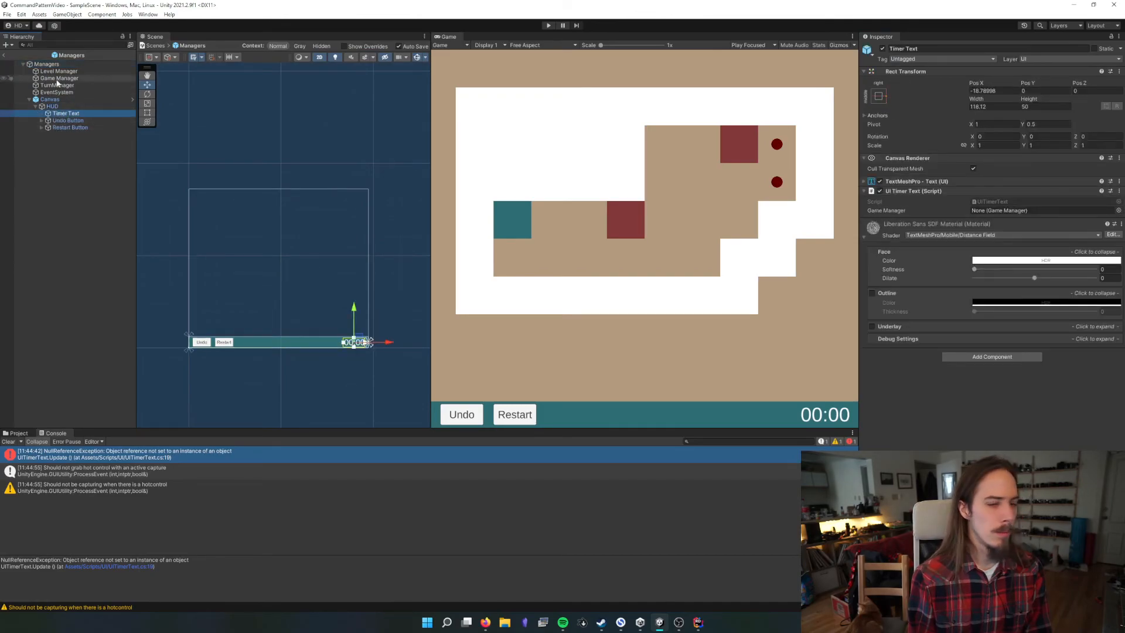
drag(57, 81, 277, 118)
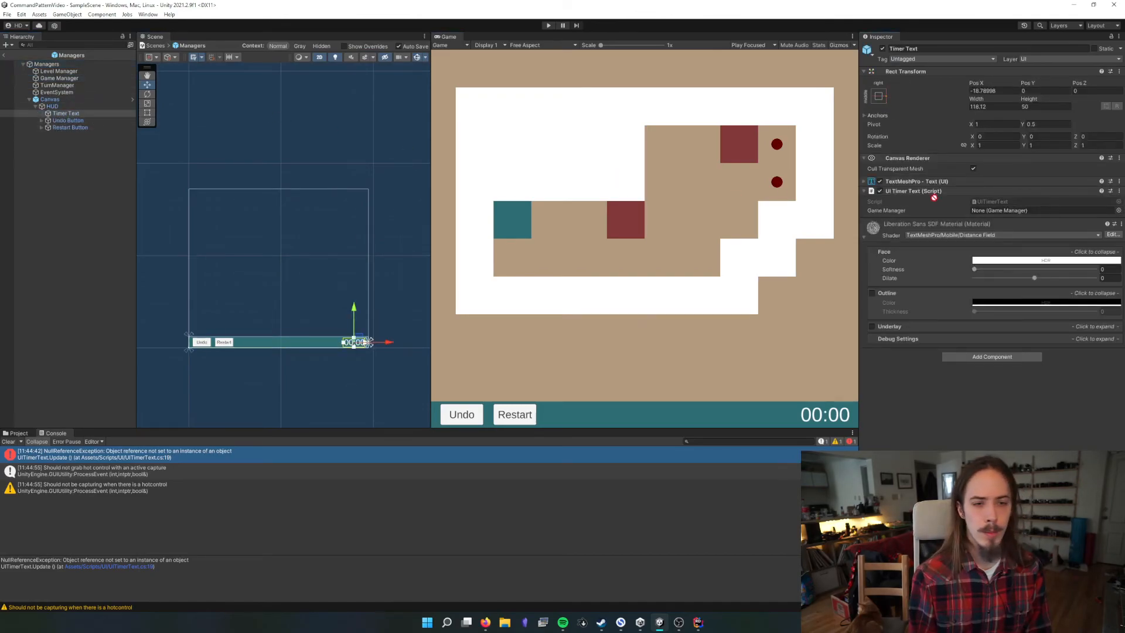
drag(934, 197, 1031, 210)
Try to apply the Timer Text's Game Manager reference to the Canvas prefab
right_click(909, 212)
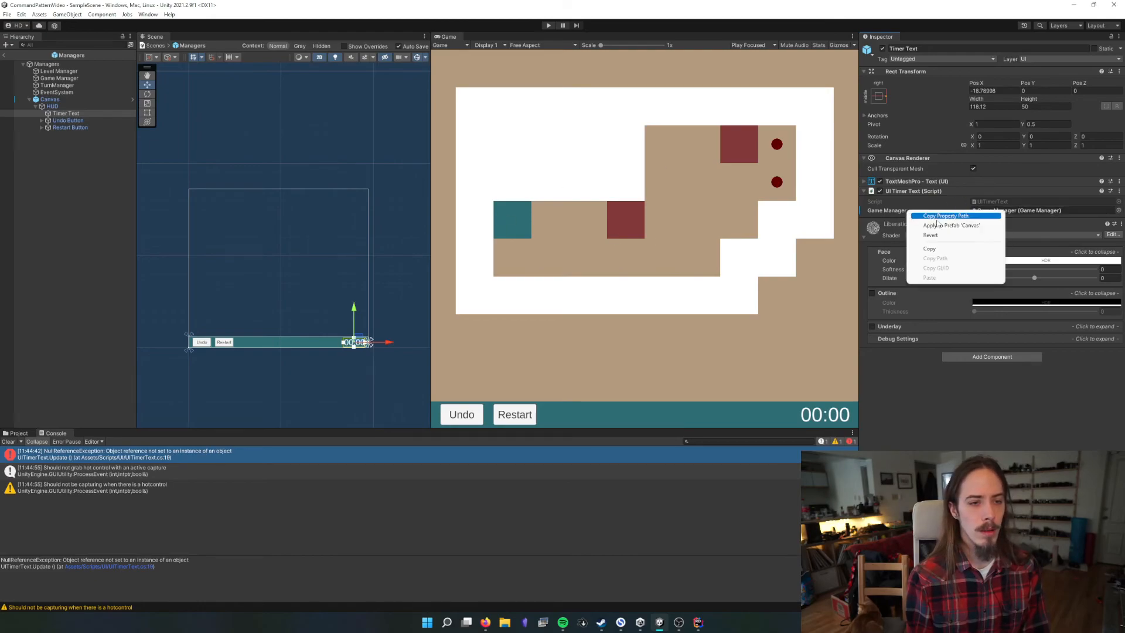
click(942, 226)
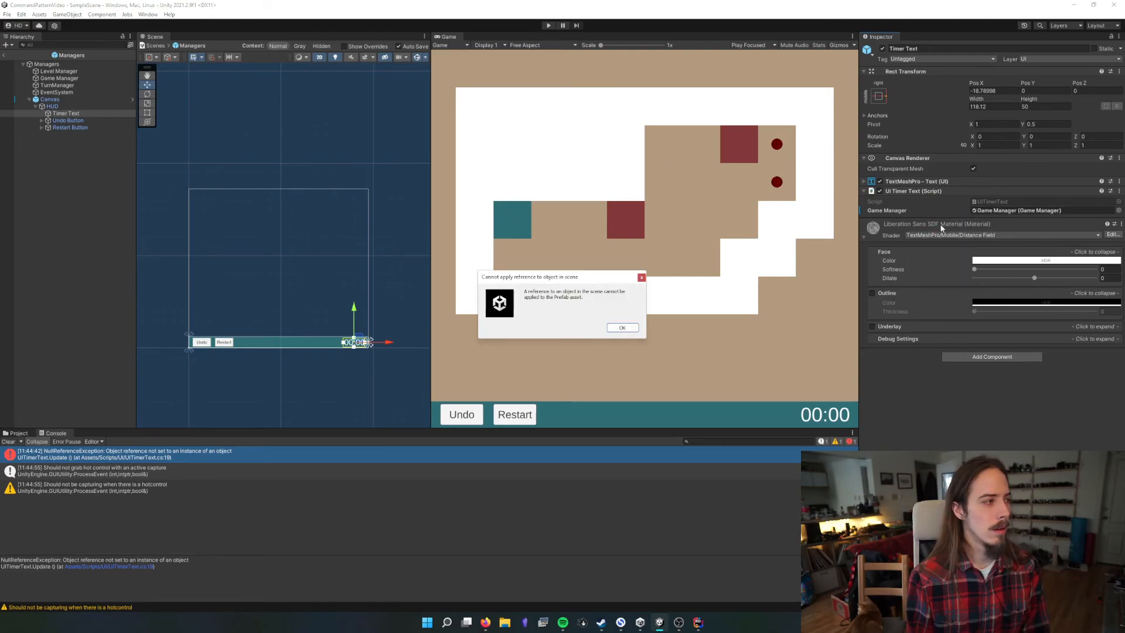
click(626, 329)
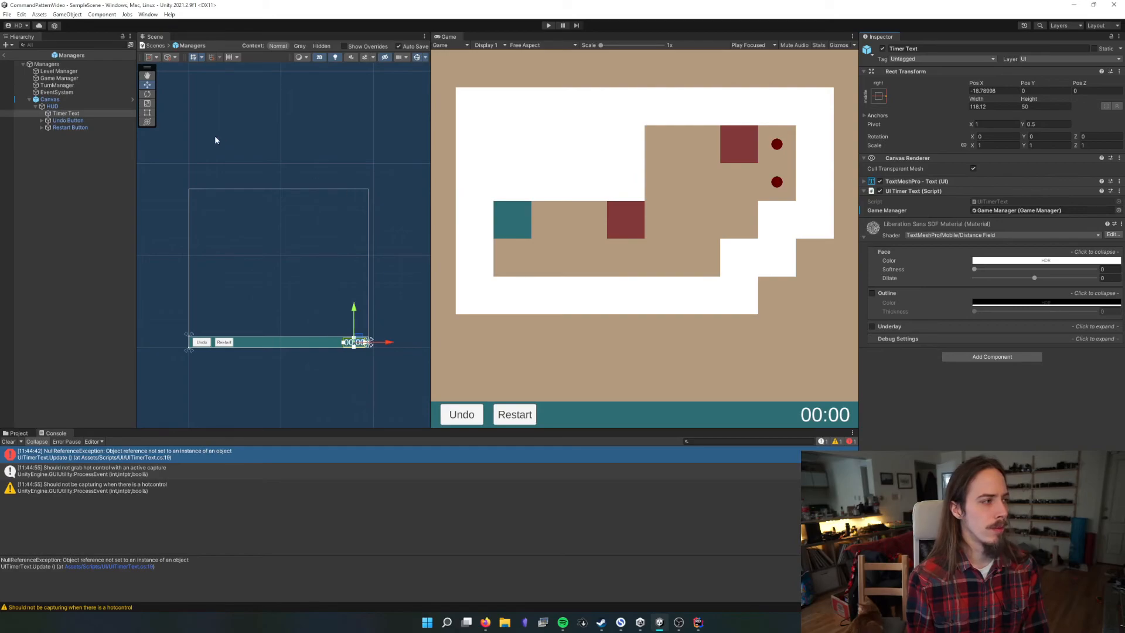
Return to SampleScene, run it and play the level through by pushing both red blocks onto the goals, finally stopping play mode
click(4, 56)
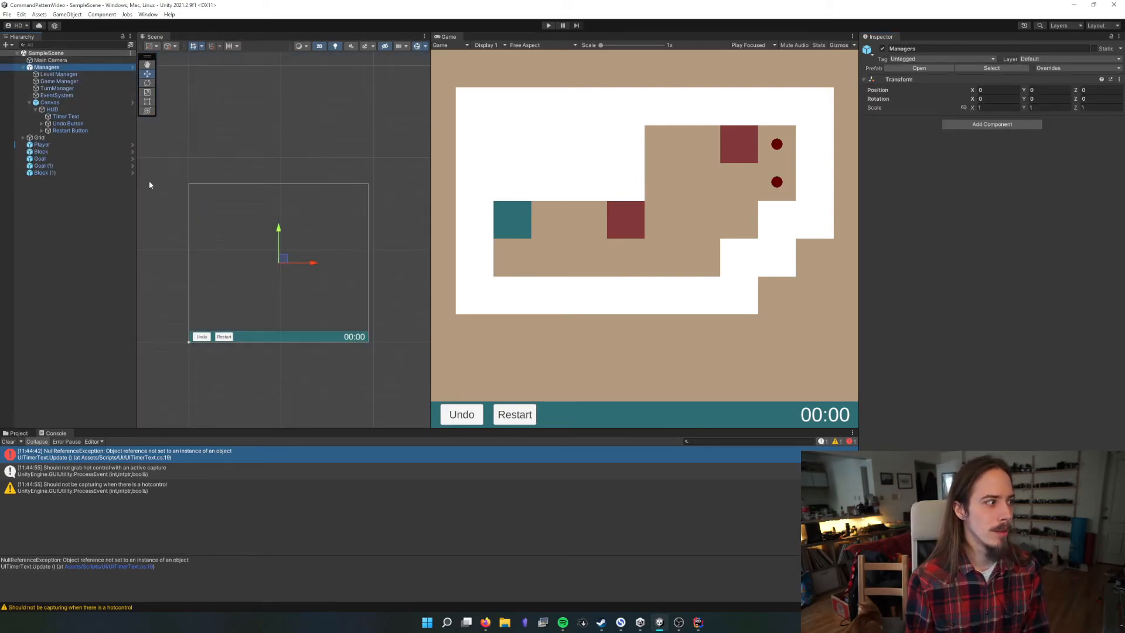
click(23, 67)
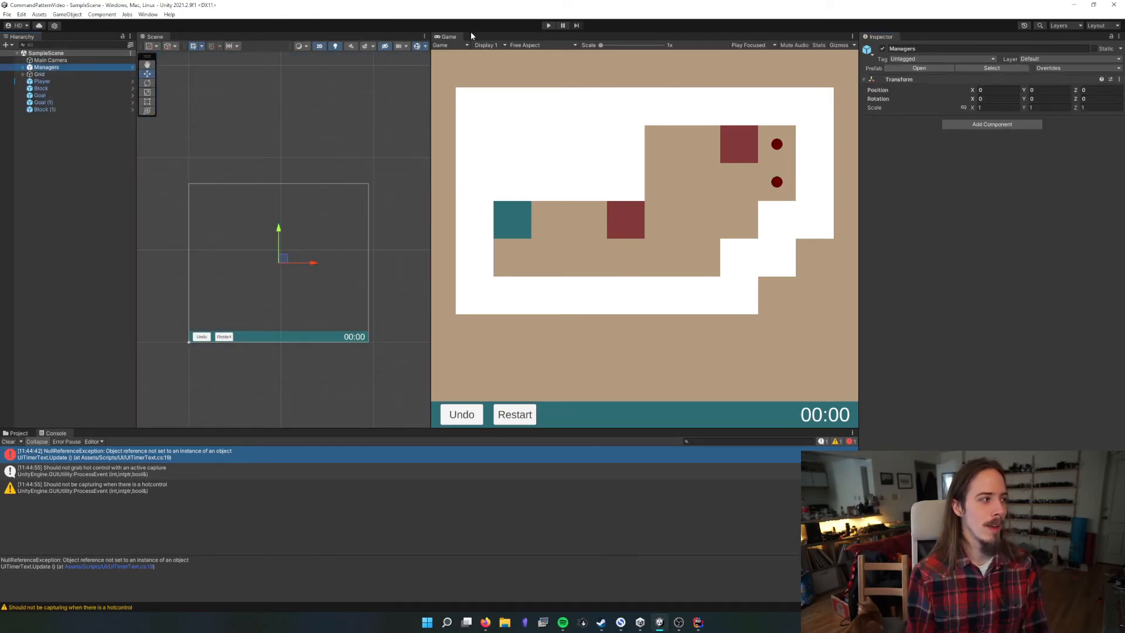
click(548, 25)
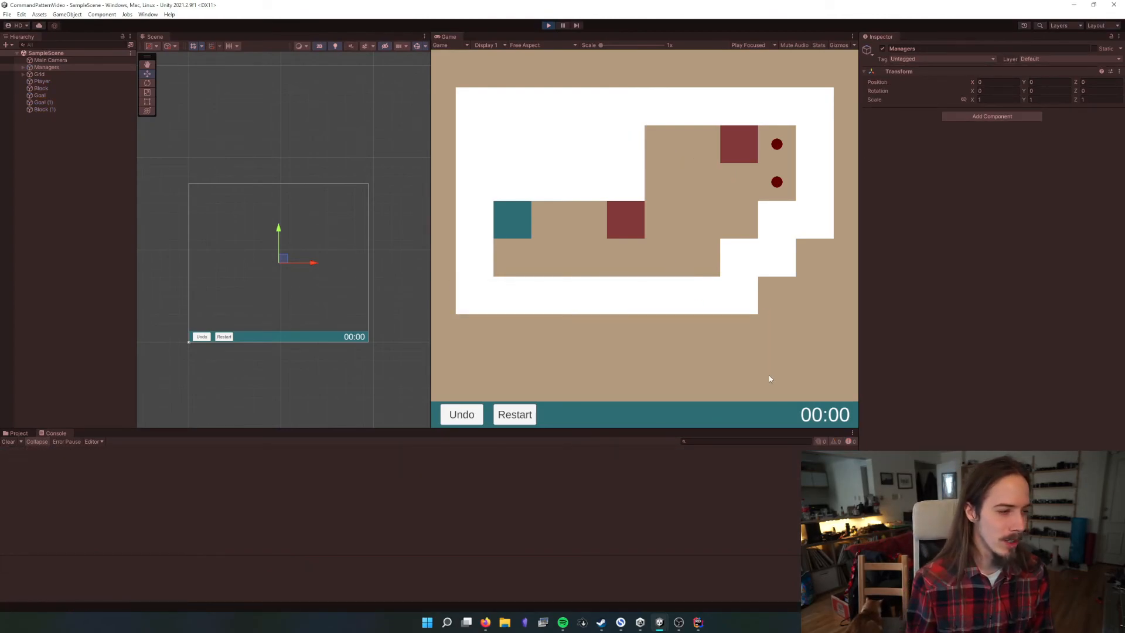
key(Right)
key(Right)
key(Right)
key(Right)
key(Right)
key(z)
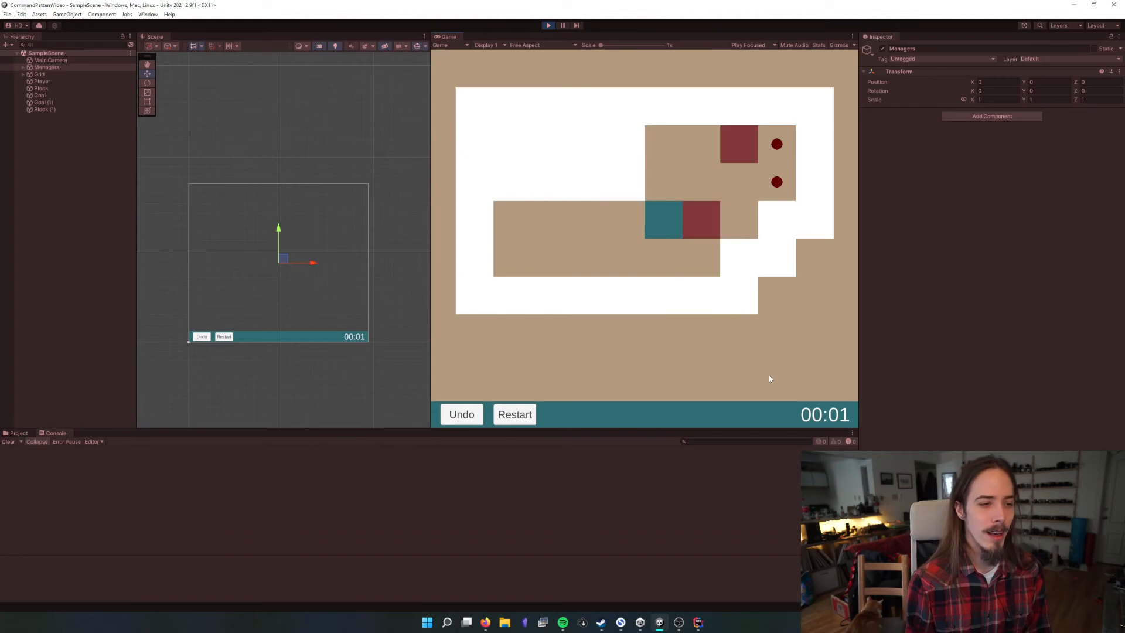
key(Down)
key(Right)
key(Up)
key(Left)
key(Up)
key(Right)
key(Up)
key(Right)
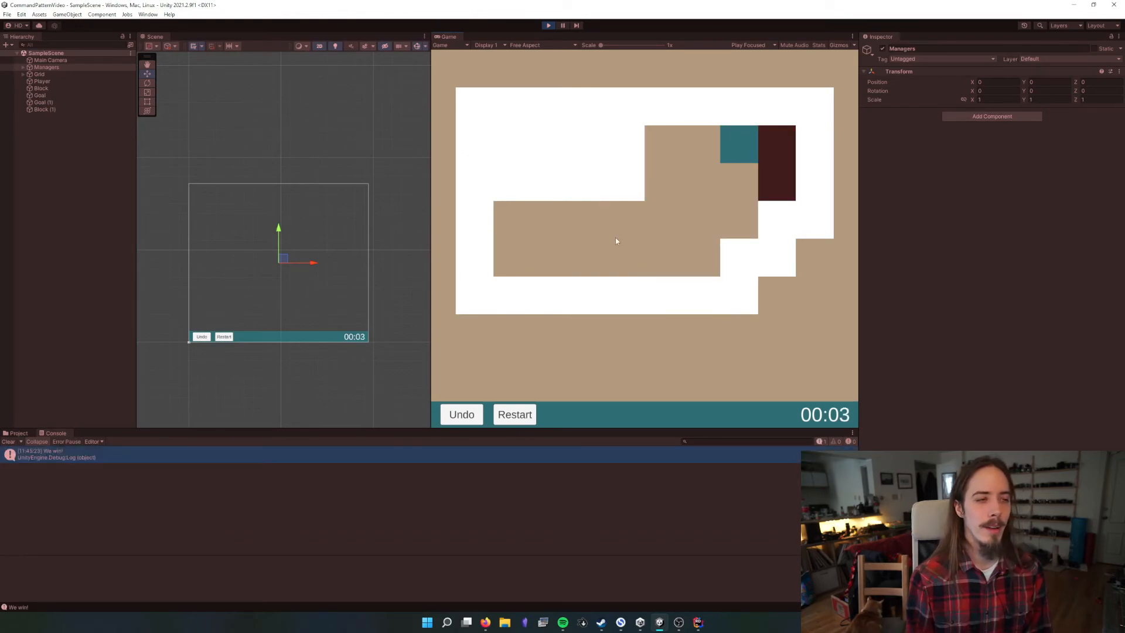
click(552, 26)
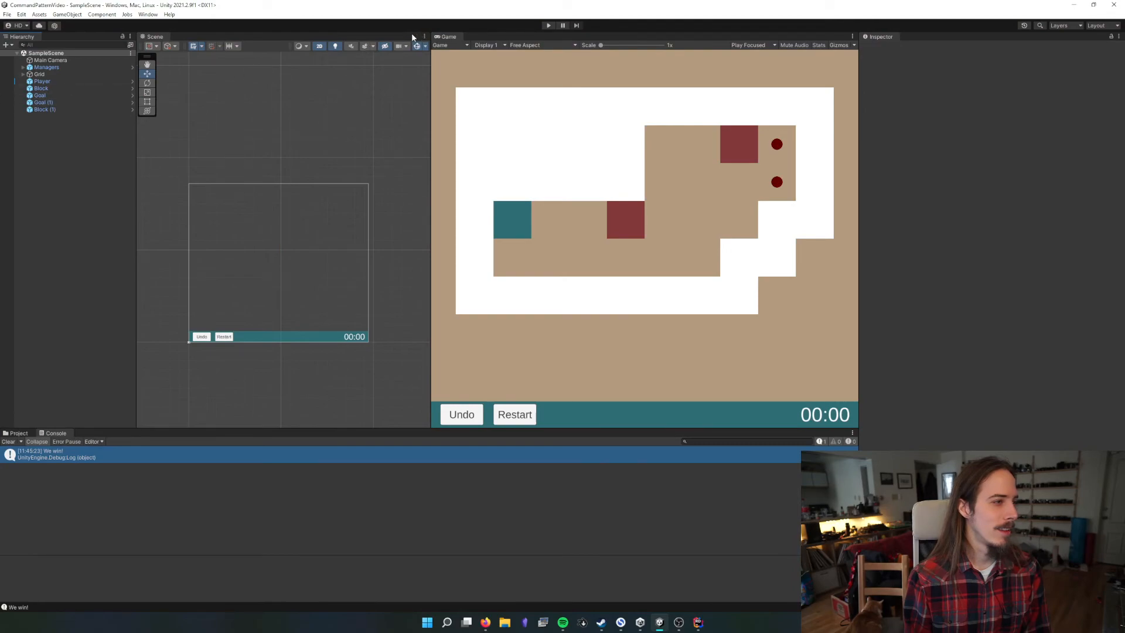
Dock the Game view as a tab beside the Scene view and select the Managers object
drag(449, 39, 284, 80)
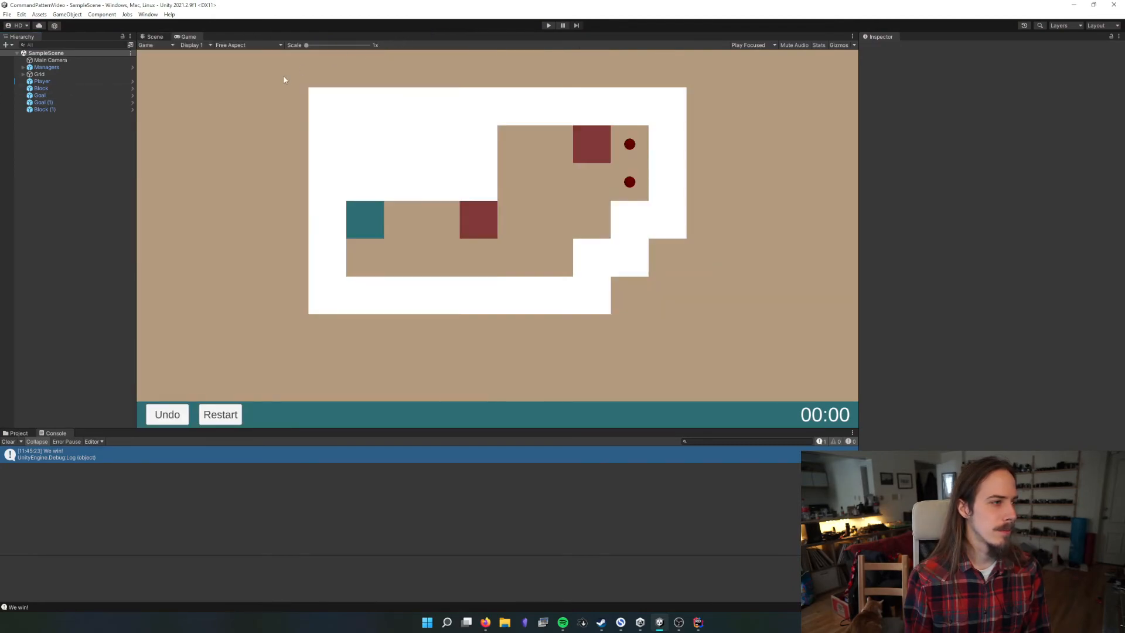
click(59, 68)
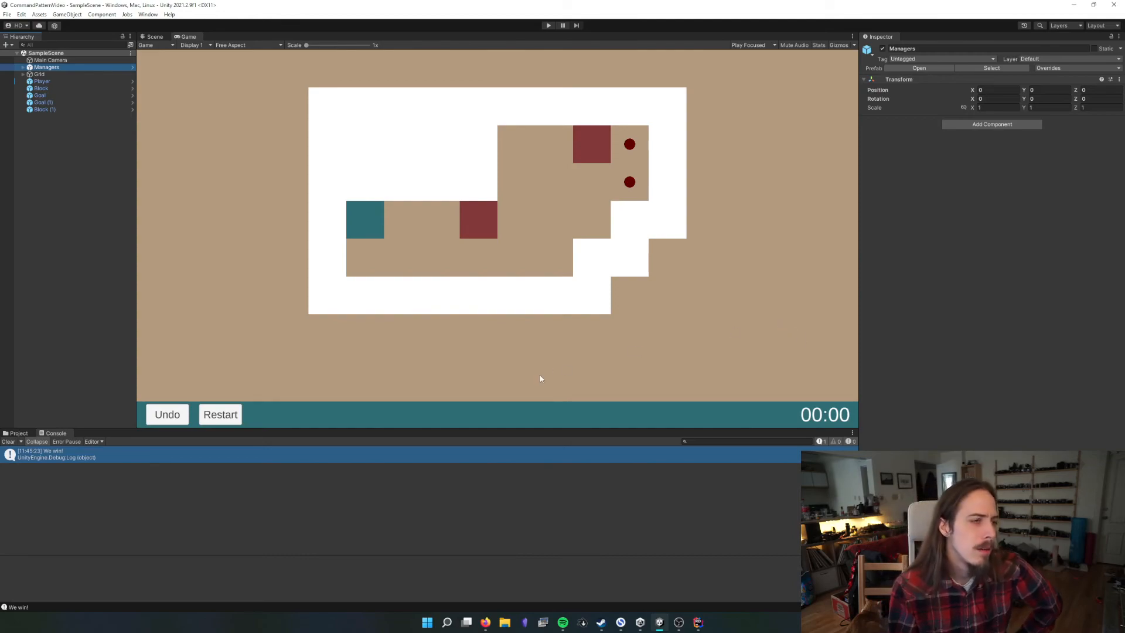
Clear the console, create a new scene in the Scenes folder under its default name and open it
click(7, 442)
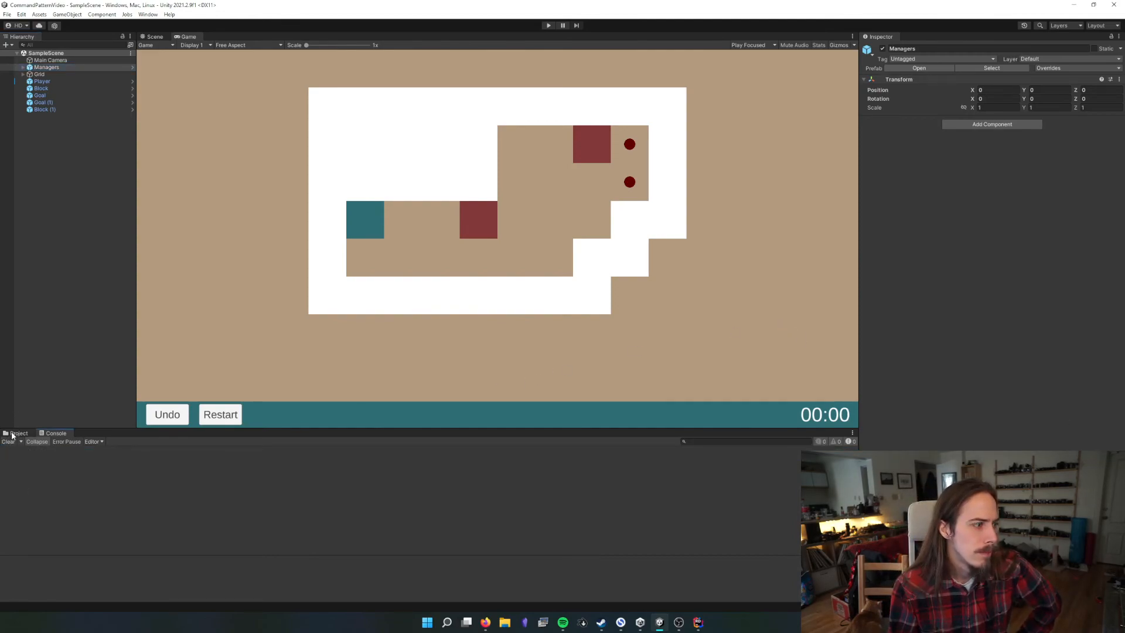
click(12, 433)
click(107, 451)
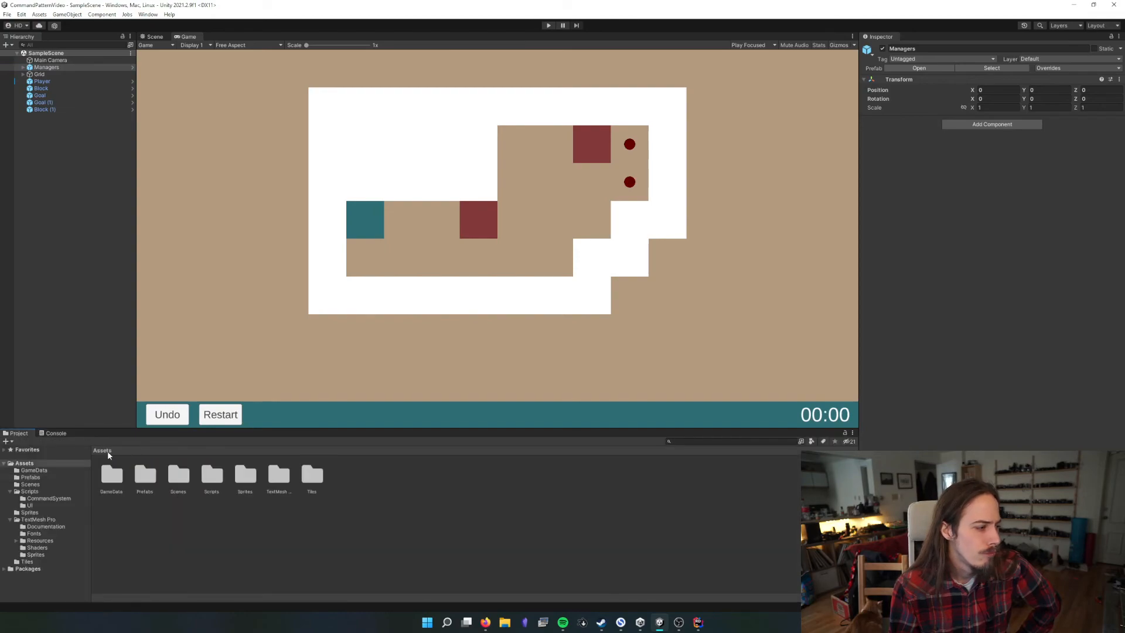
double_click(179, 474)
right_click(203, 480)
mouse_move(234, 245)
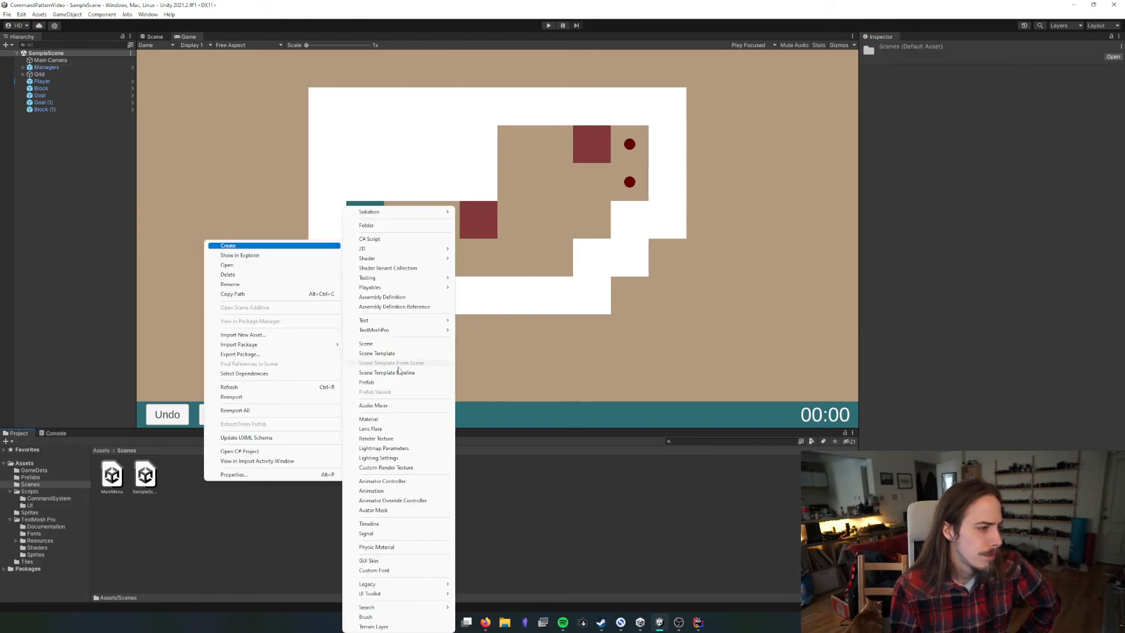
click(377, 344)
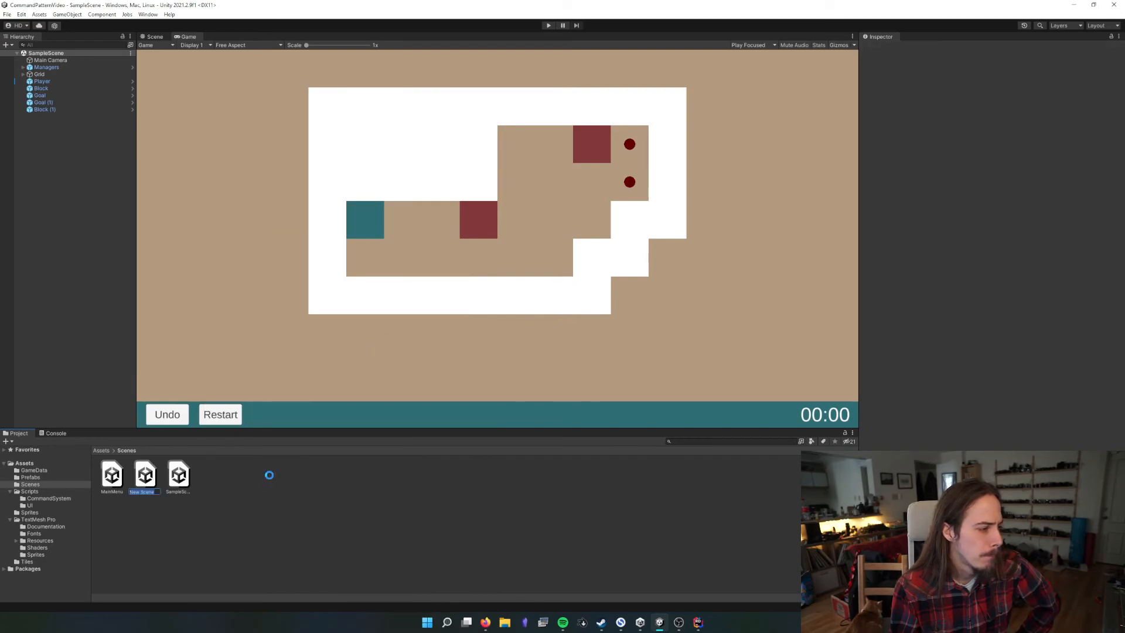
double_click(150, 476)
Add a UI Canvas to the new scene
right_click(88, 170)
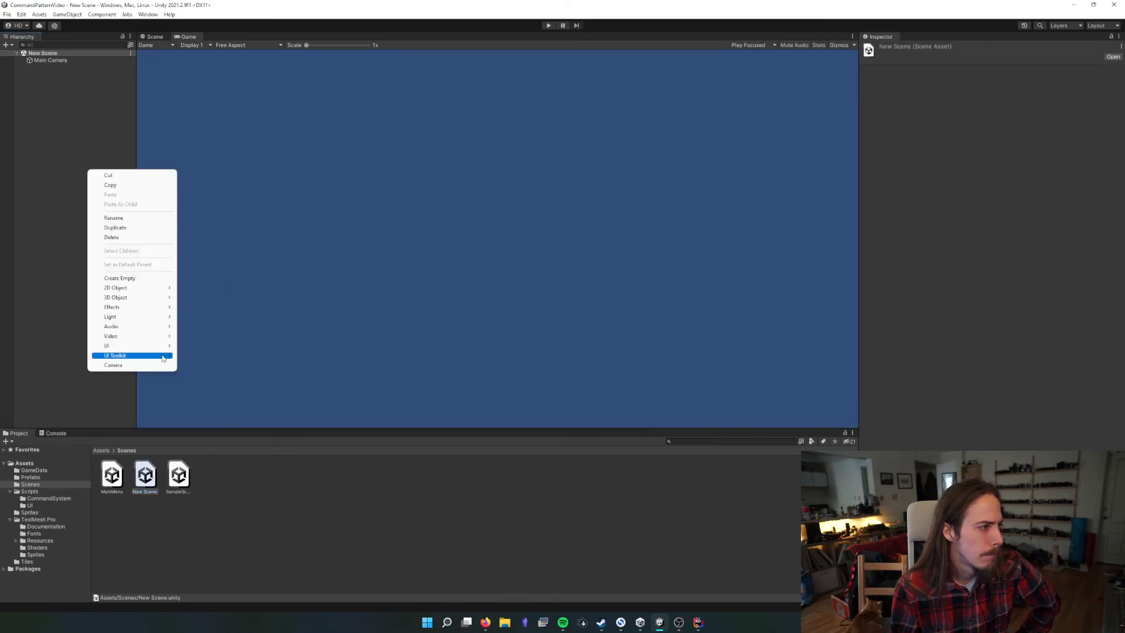
mouse_move(135, 346)
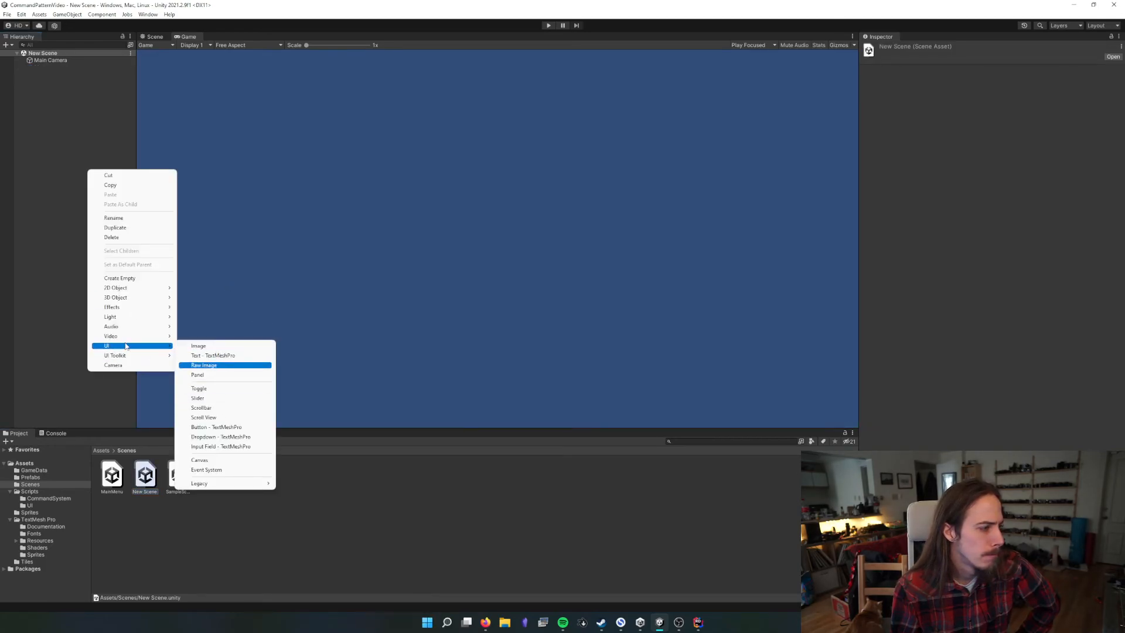
click(229, 460)
click(87, 135)
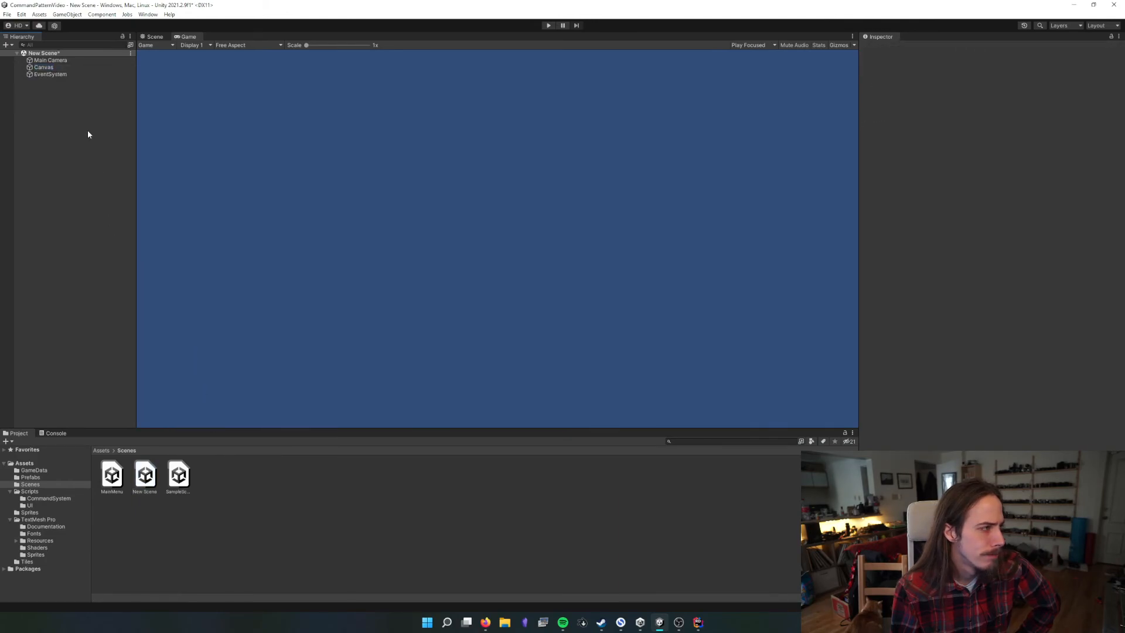
Add a Panel under the Canvas, nest a second Panel inside it and a third Panel inside the second
click(47, 67)
right_click(50, 68)
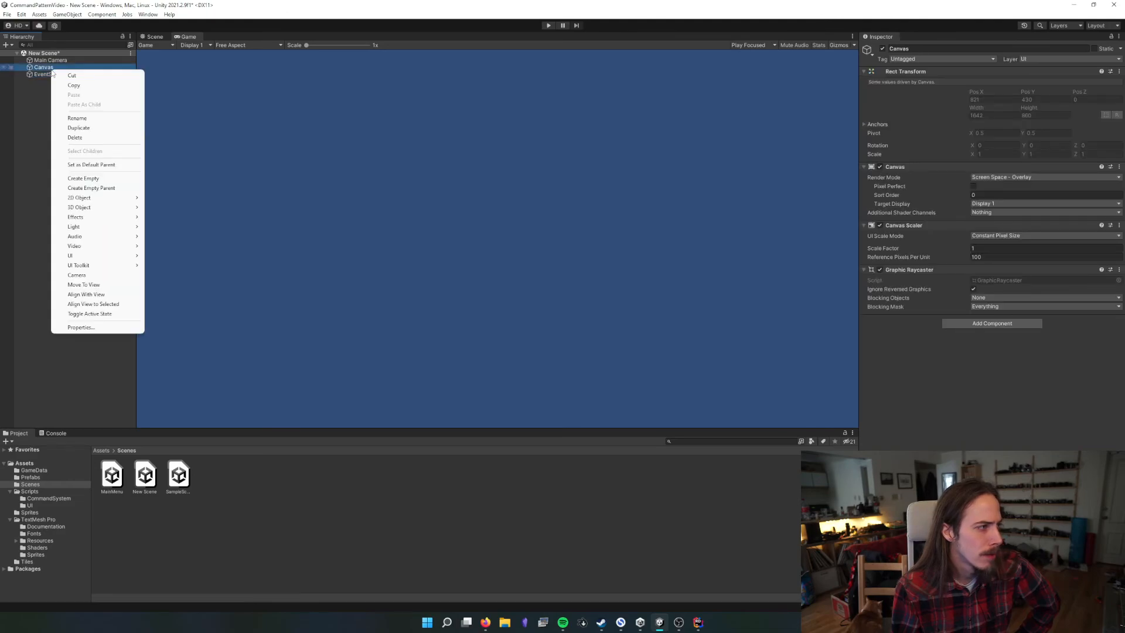
mouse_move(100, 256)
click(199, 273)
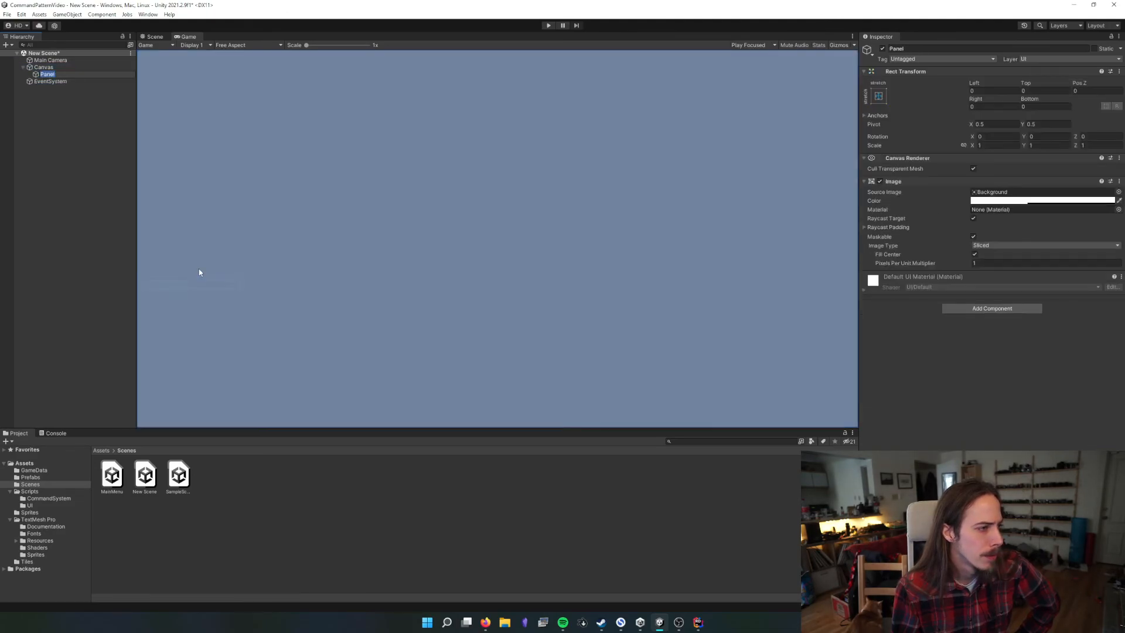
right_click(64, 76)
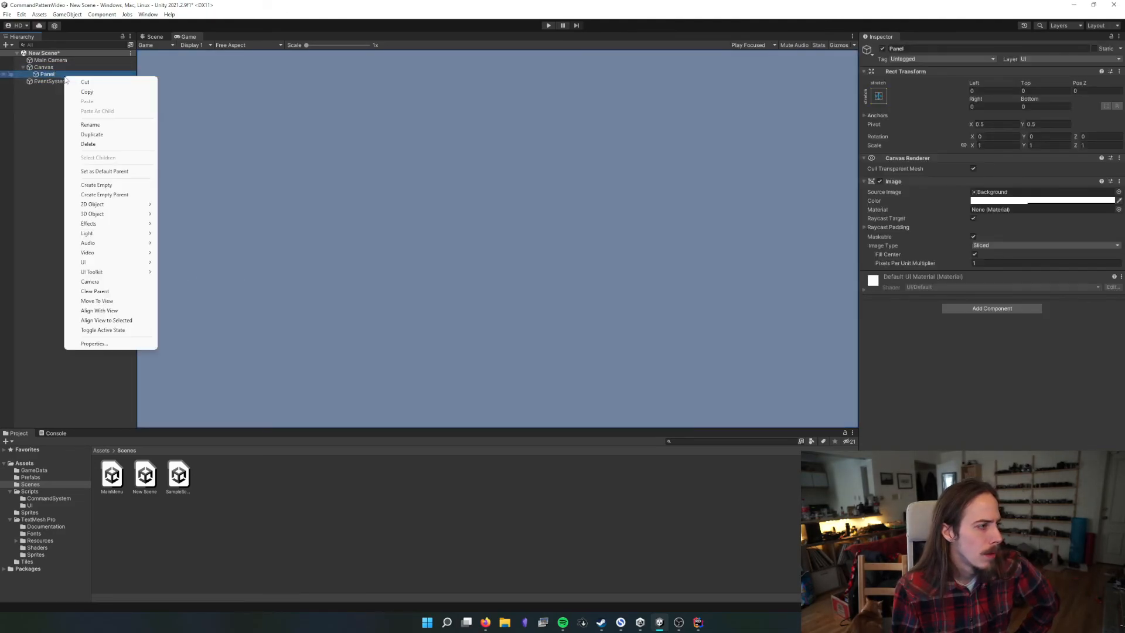
mouse_move(116, 265)
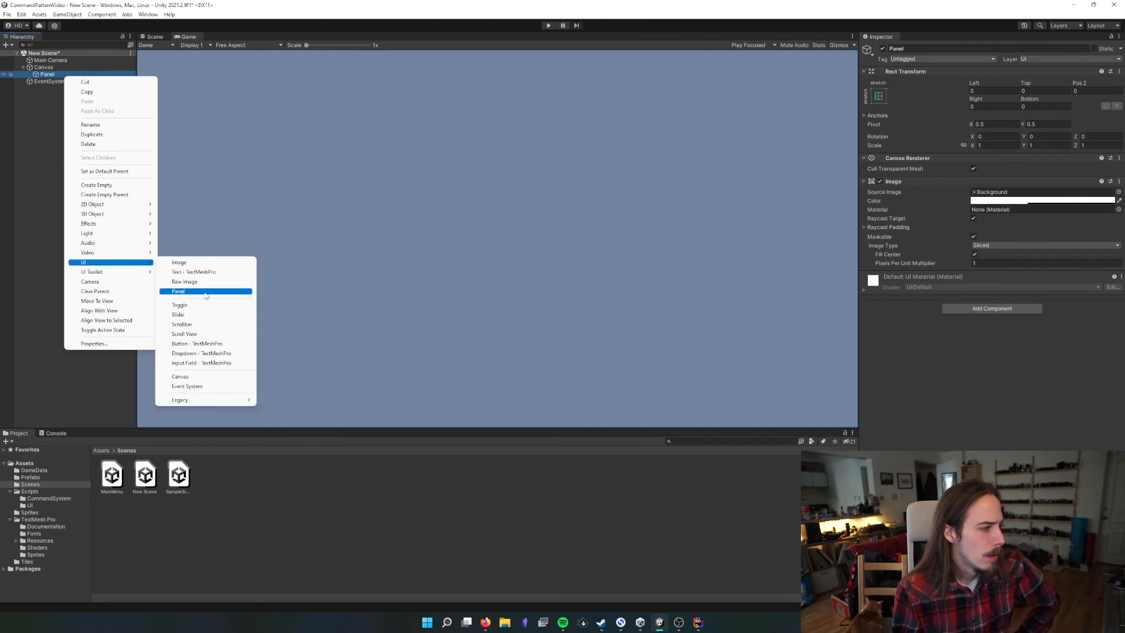
click(205, 294)
right_click(53, 82)
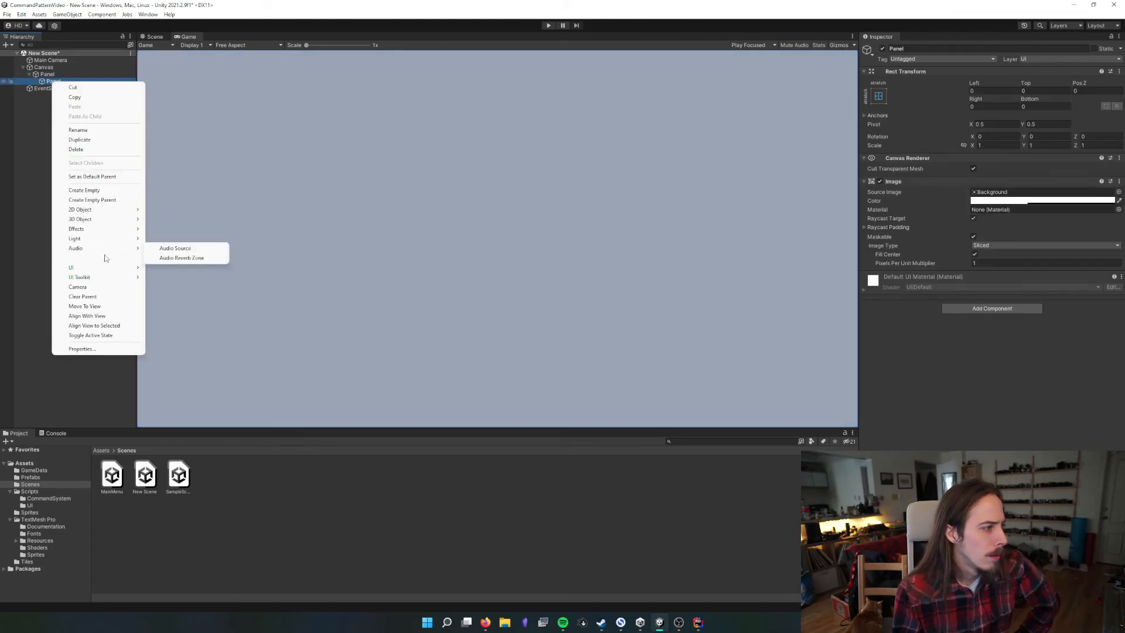
mouse_move(117, 268)
click(167, 297)
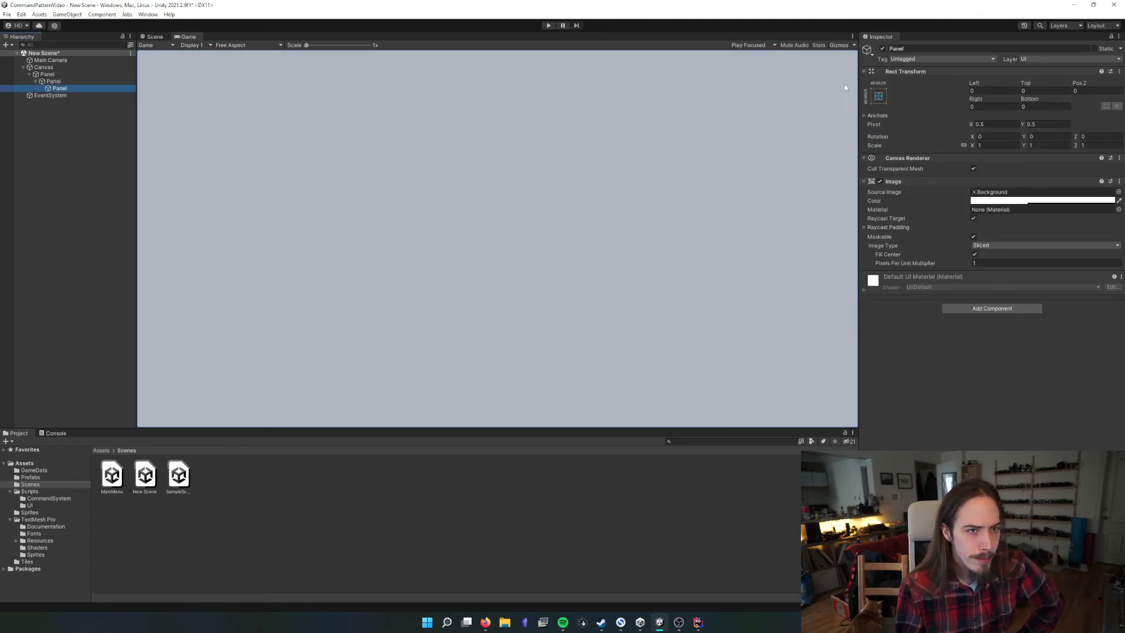
Anchor the innermost Panel to the top left of its parent and set its image color to bright green
click(878, 96)
click(909, 165)
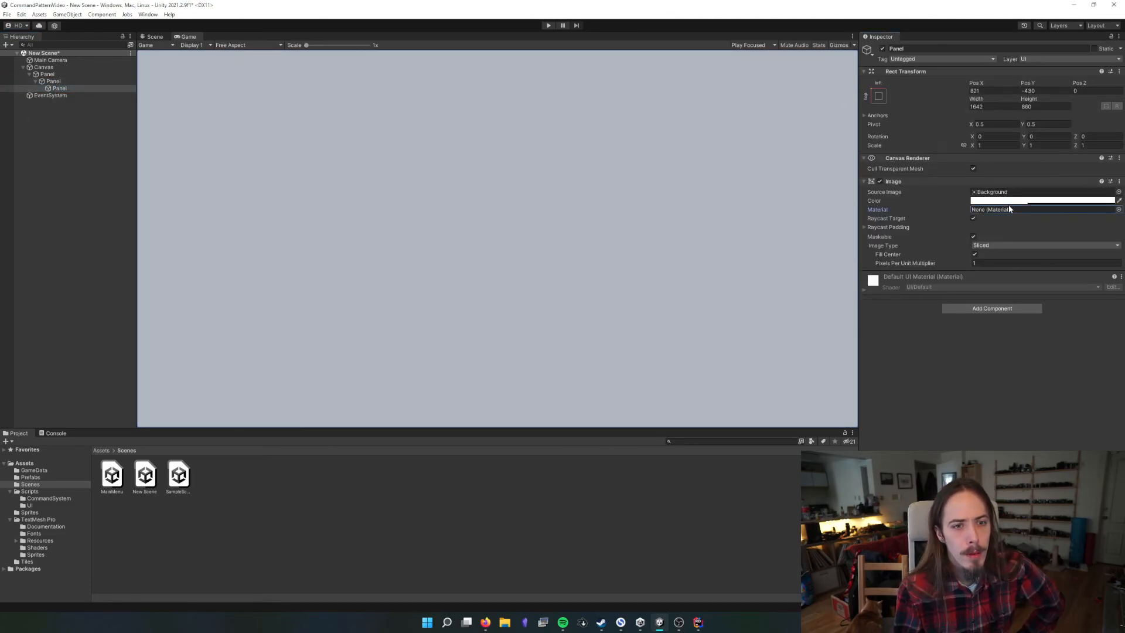
click(990, 200)
click(1044, 239)
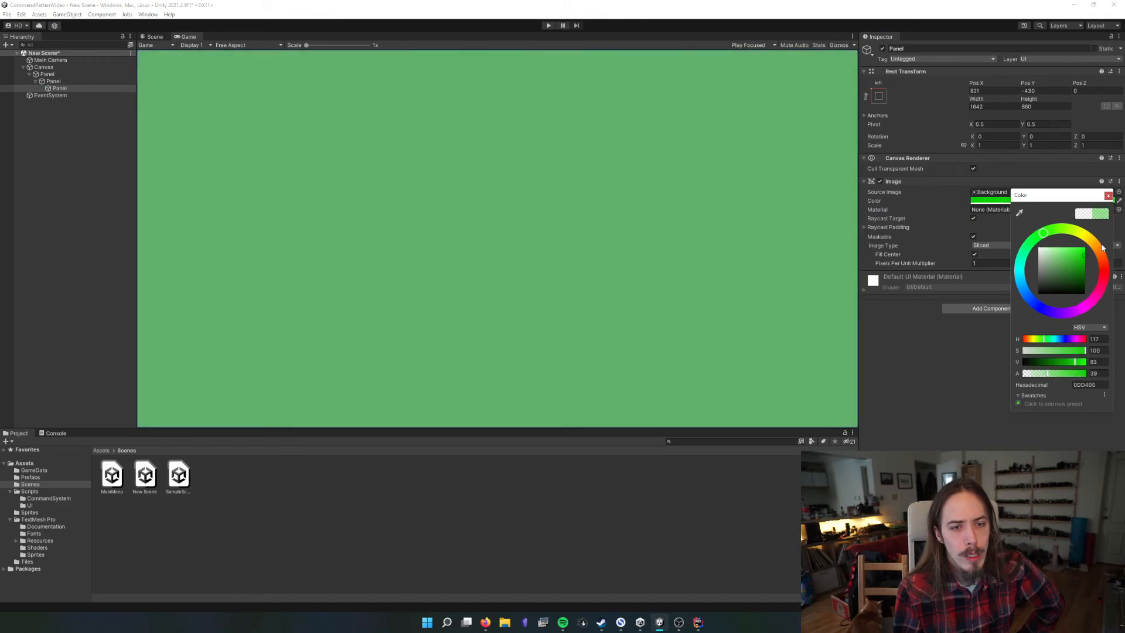
click(1106, 196)
Set the green Panel's pivot to X 0, Y 1 and its width and height to 500
click(996, 124)
text(0)
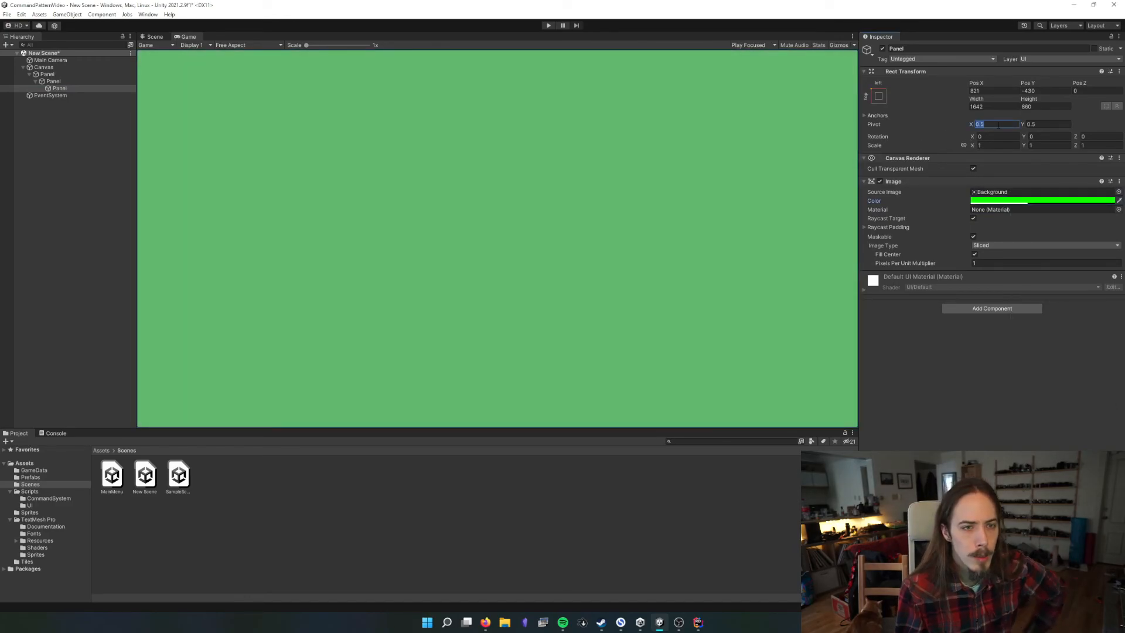
key(Tab)
text(1)
click(998, 106)
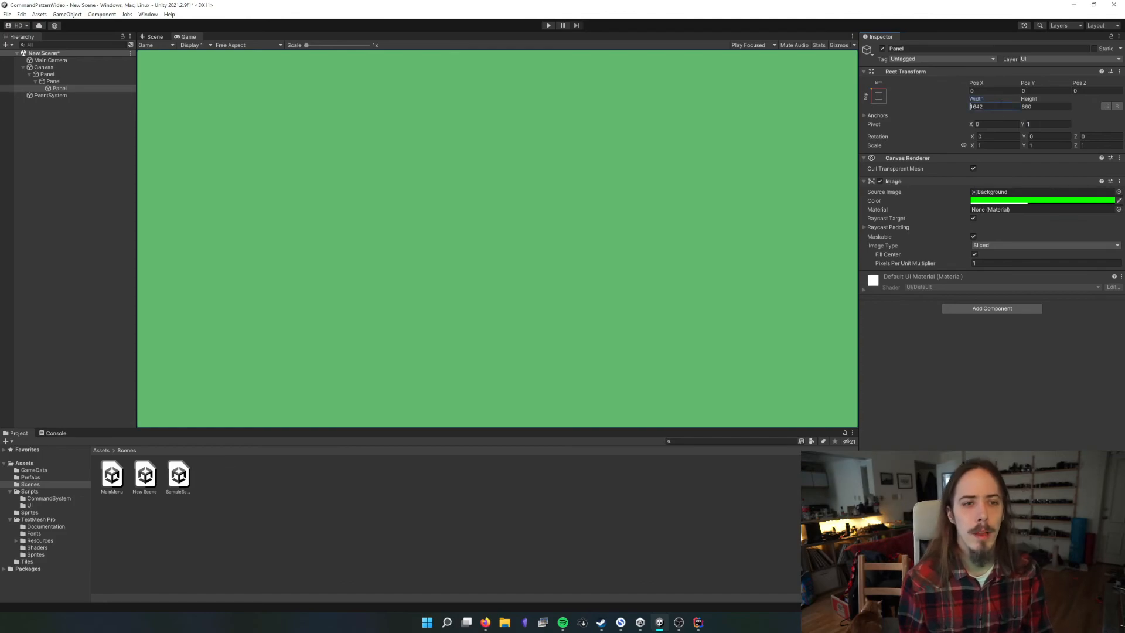
key(Tab)
click(1005, 106)
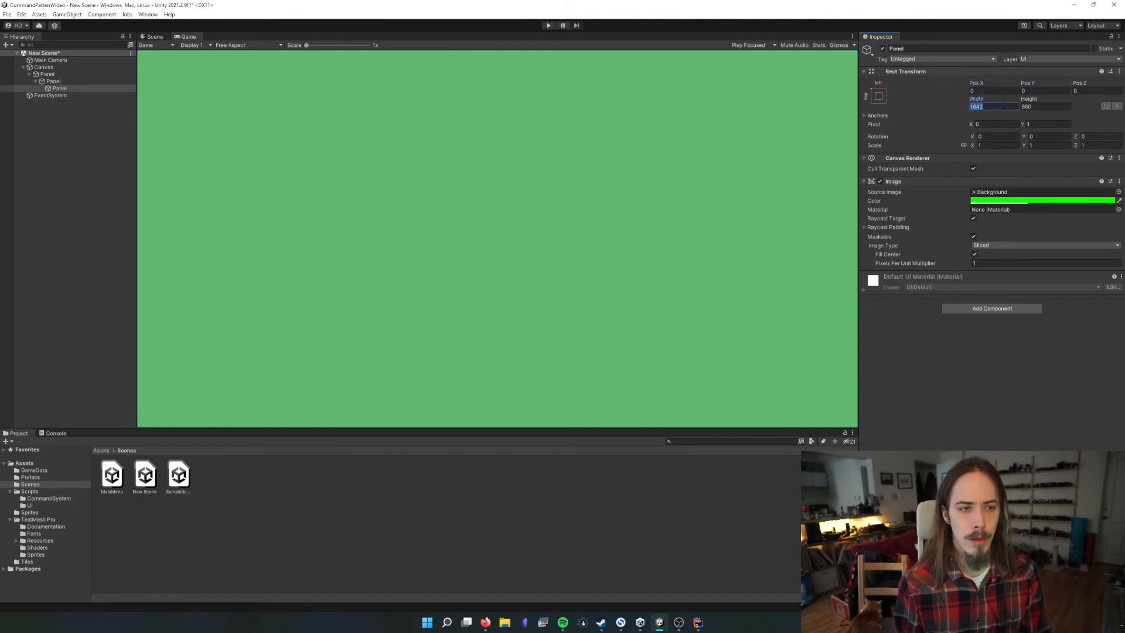
key(Tab)
text(500)
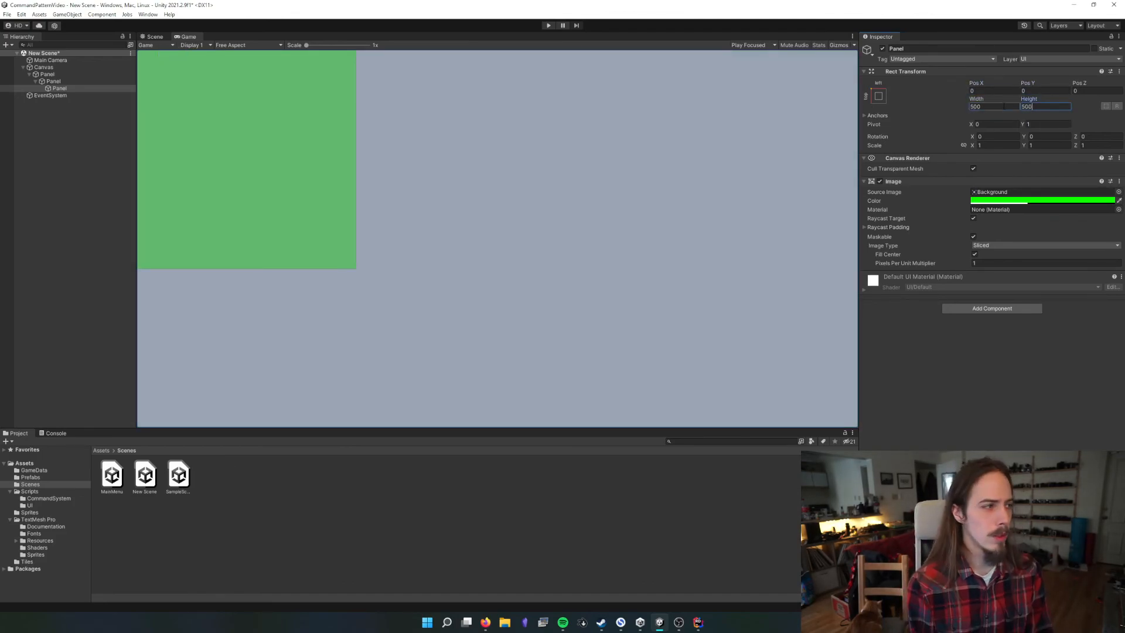
Anchor the middle Panel to the top center, with Pos Y 0 and pivot Y 1
click(66, 82)
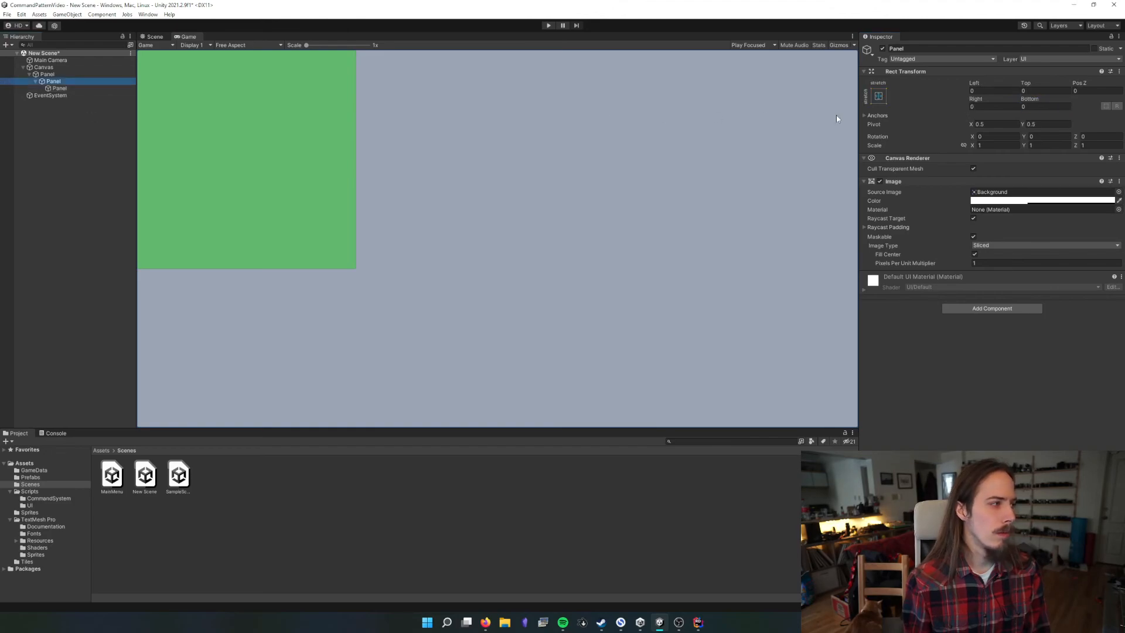
click(878, 97)
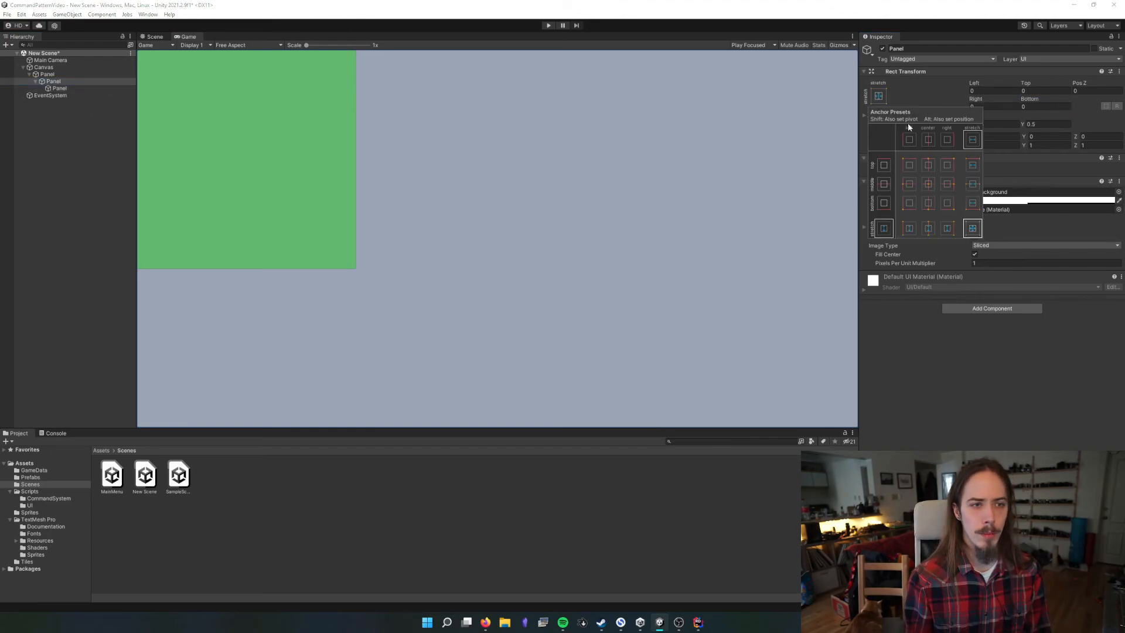
click(928, 166)
click(1055, 91)
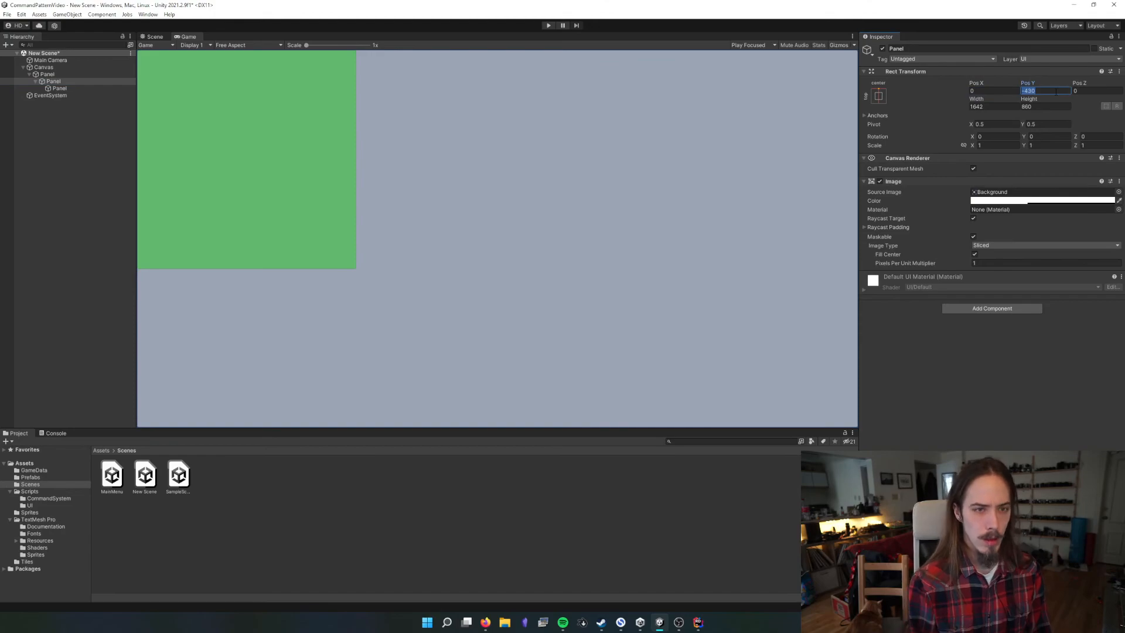
text(0)
click(1046, 124)
text(1)
click(999, 124)
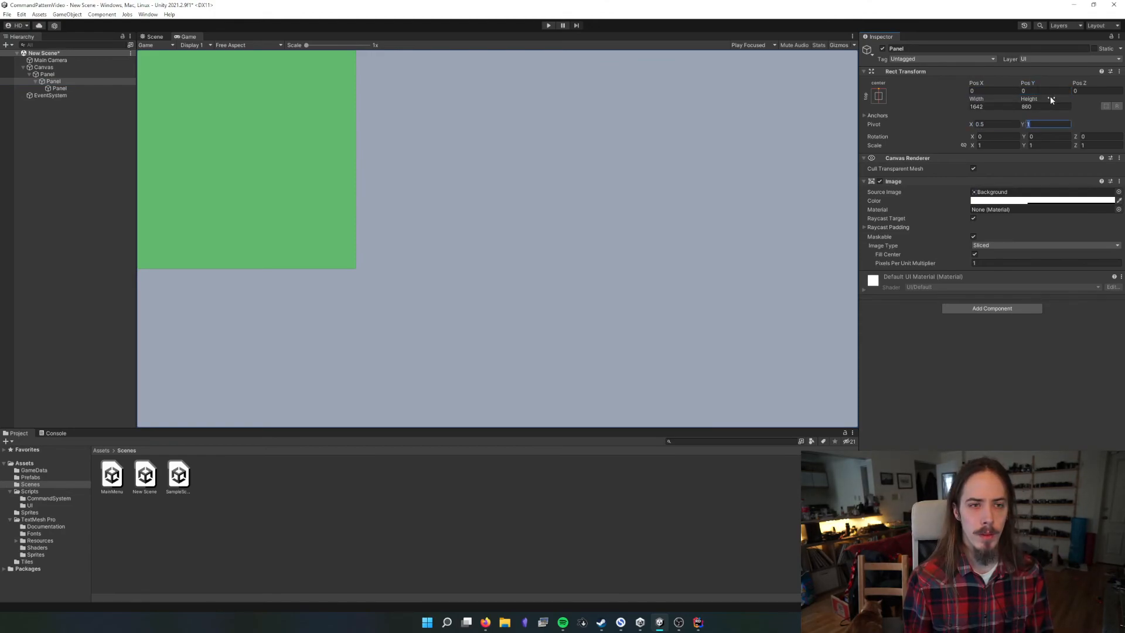
Set the middle Panel's width to 800 and its height to 400
click(1003, 105)
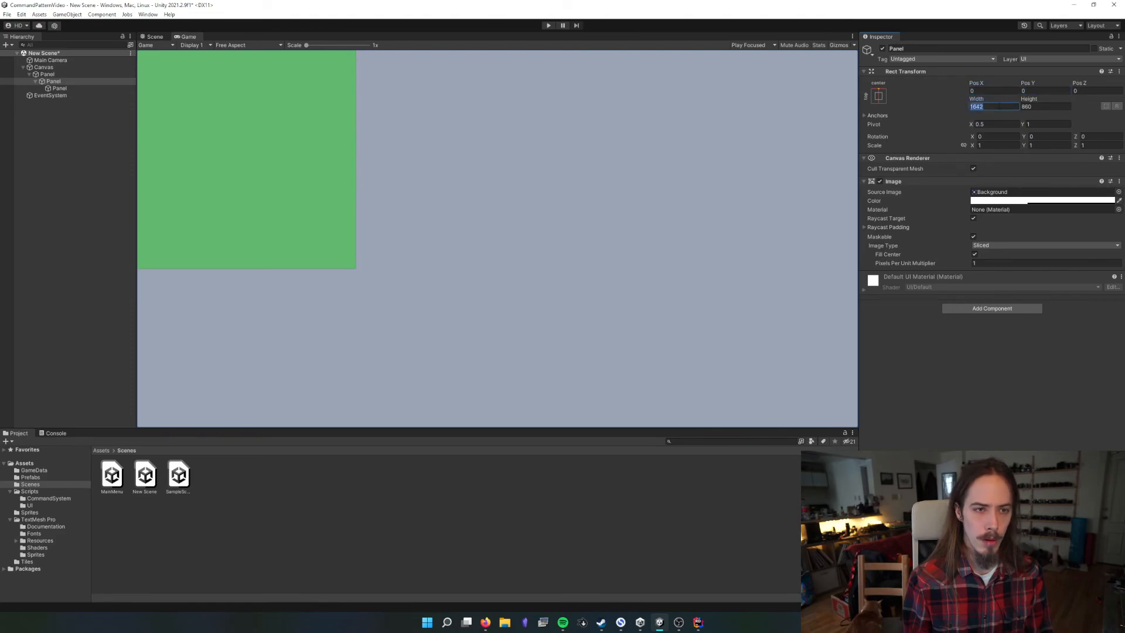
text(500)
key(BackSpace)
key(BackSpace)
key(BackSpace)
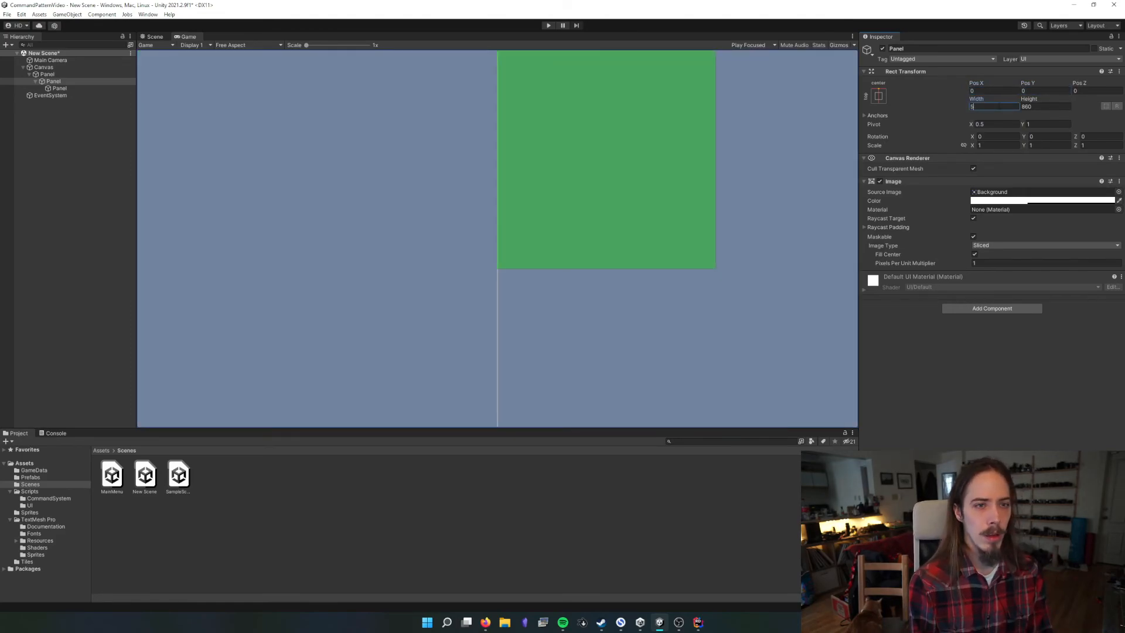
text(800)
key(Tab)
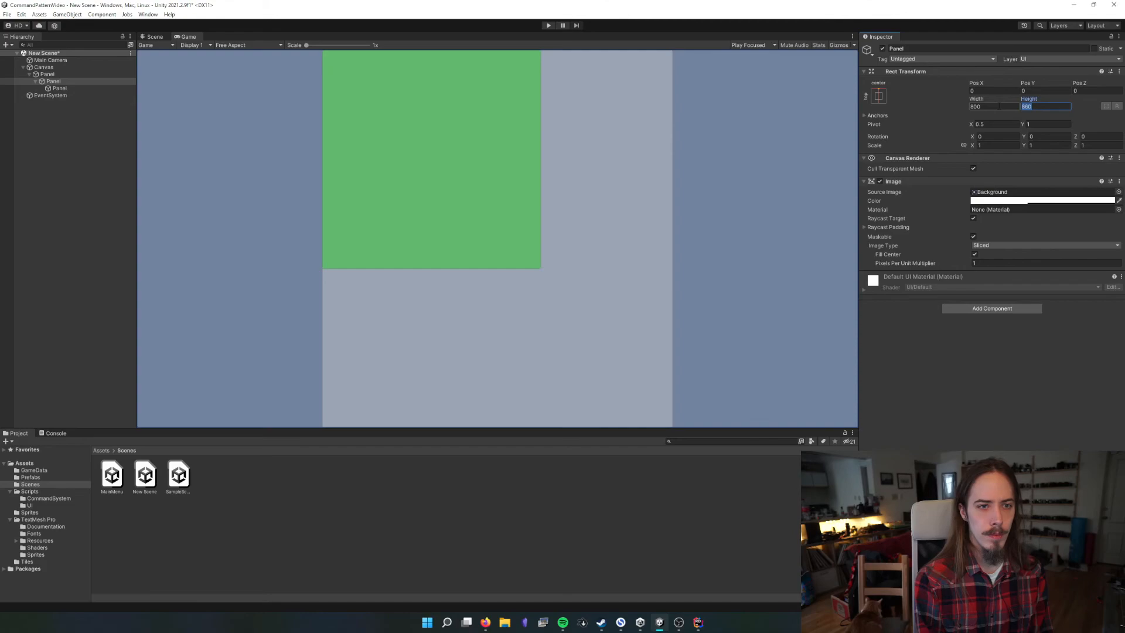
text(200)
key(BackSpace)
key(BackSpace)
key(BackSpace)
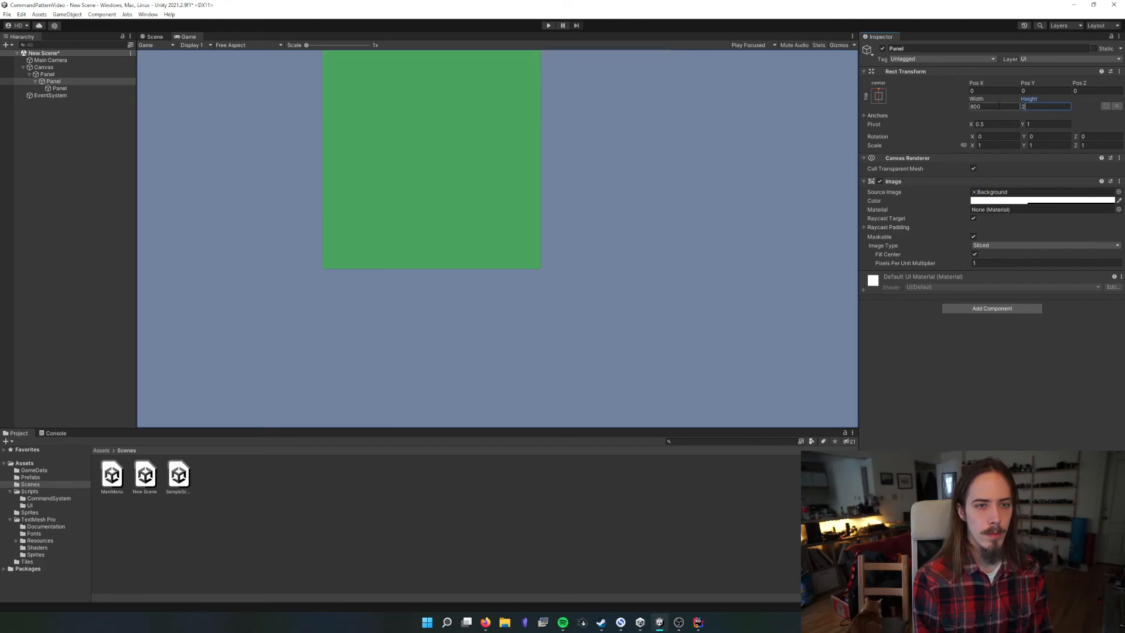
text(50)
key(BackSpace)
key(BackSpace)
text(400)
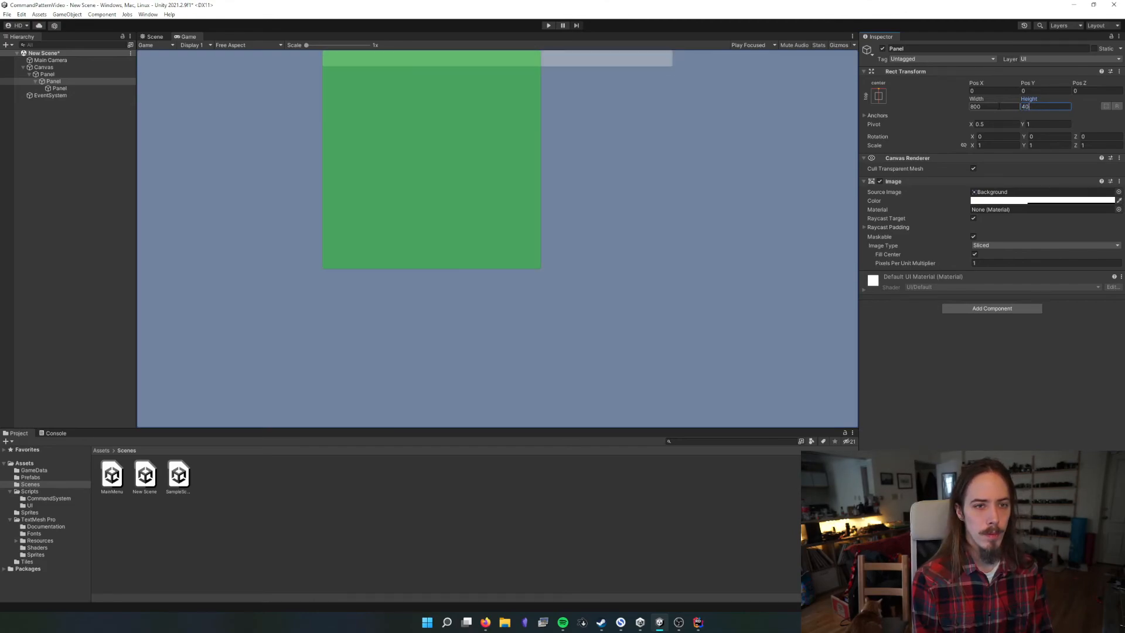
Reduce the green innermost Panel's height to about 198
click(117, 88)
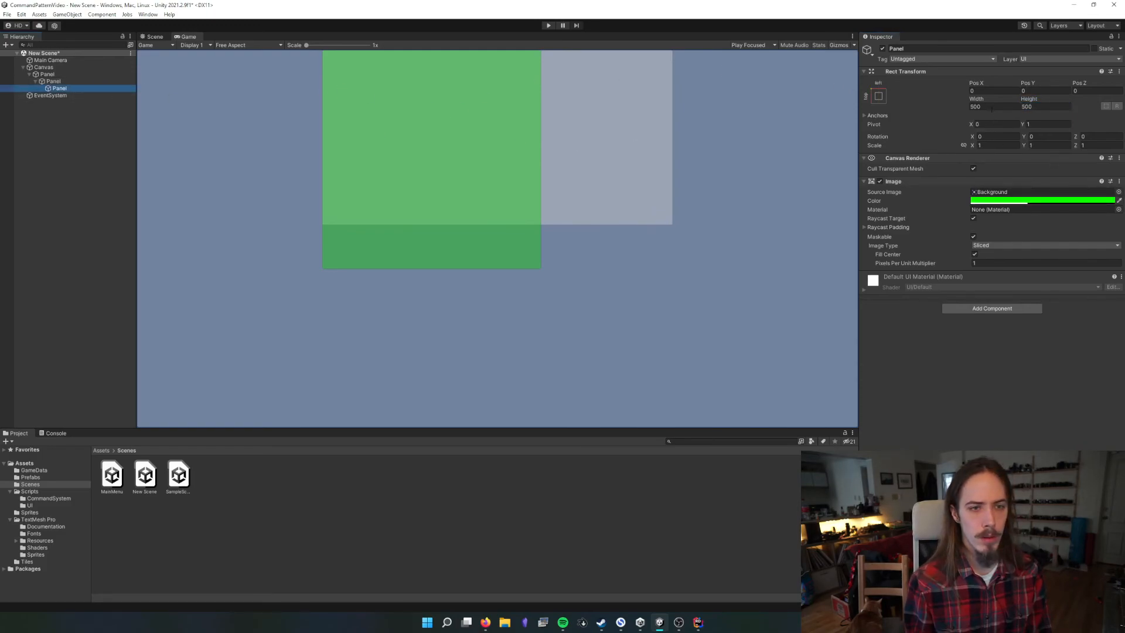
drag(1027, 104, 658, 368)
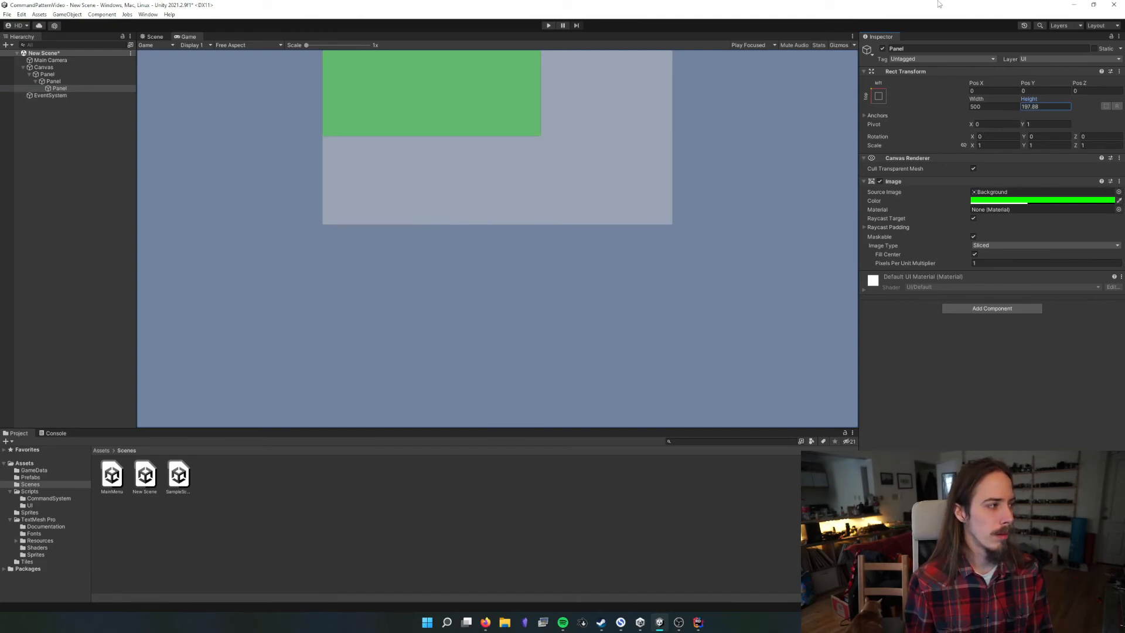
Set the middle Panel's image color to pure red, FF0000
click(60, 82)
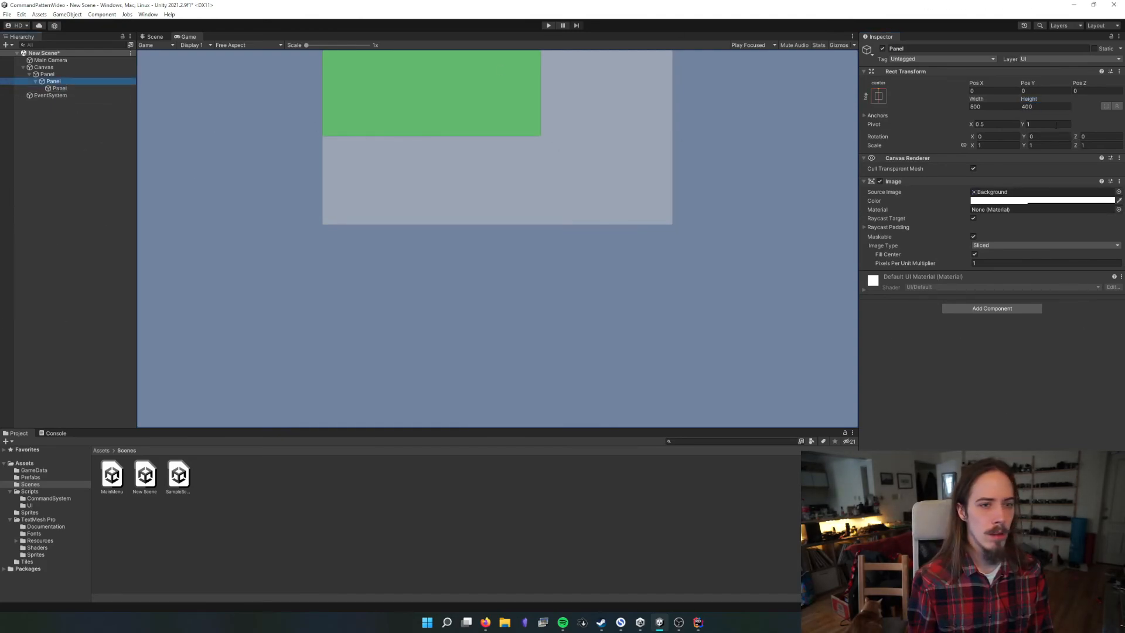
click(994, 201)
drag(1045, 264, 1095, 197)
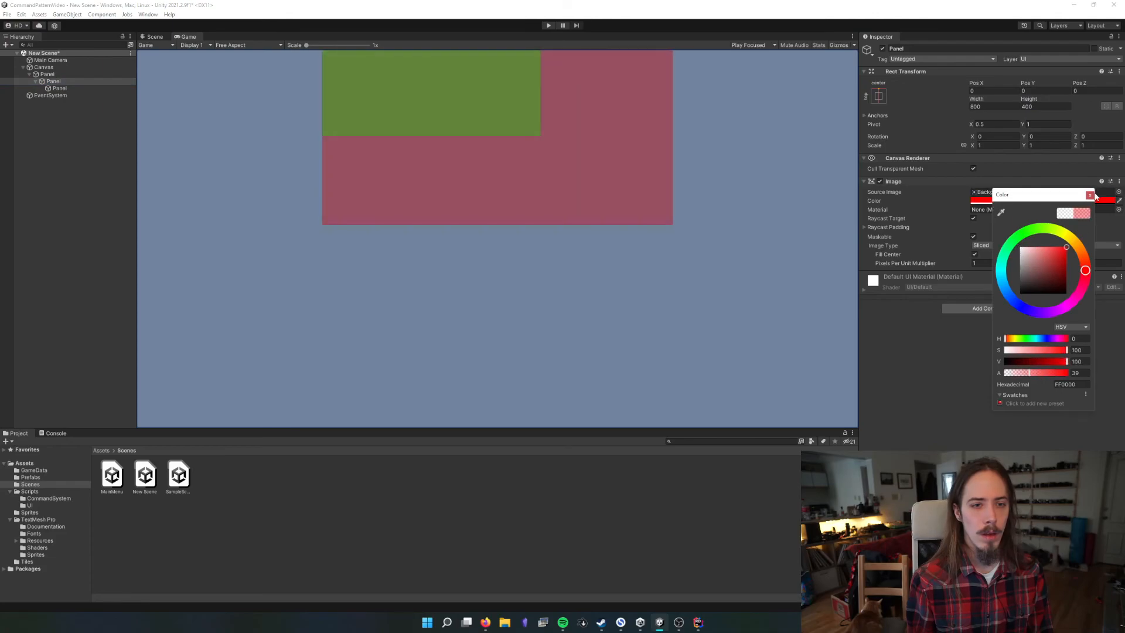
click(1091, 196)
Change the green innermost Panel's anchor to the bottom left of its red parent
click(63, 89)
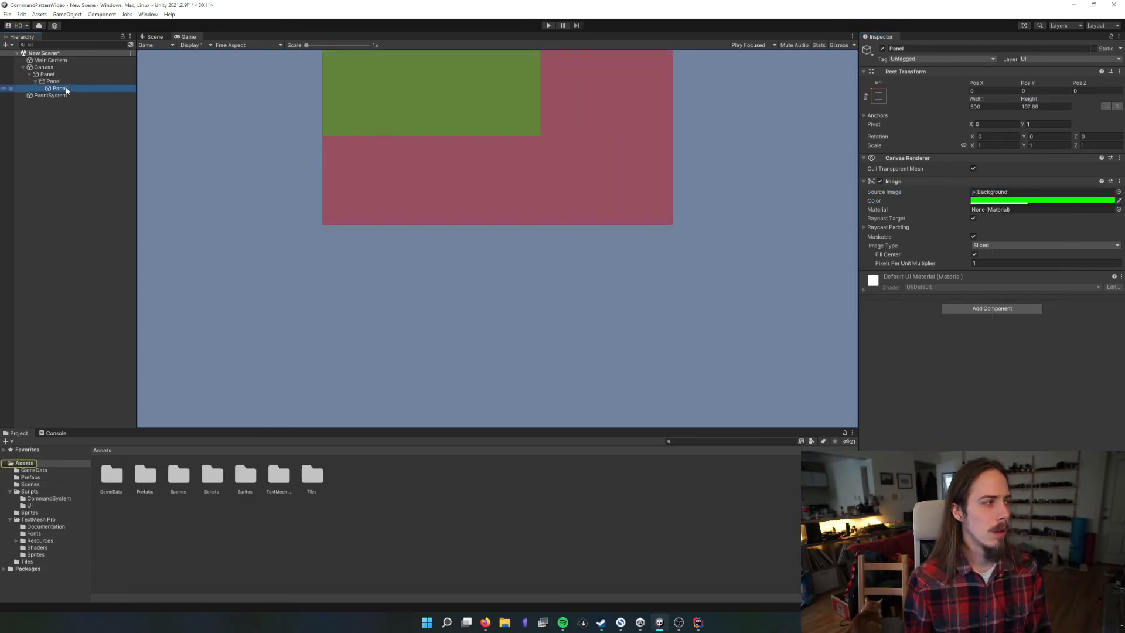
click(878, 95)
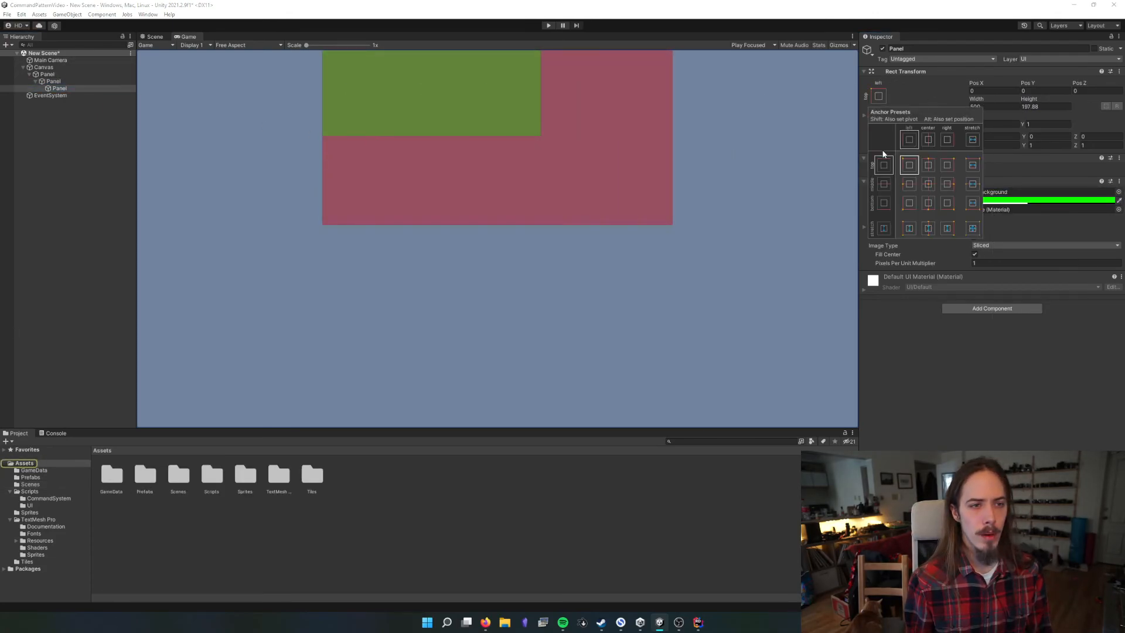
shift+click(908, 202)
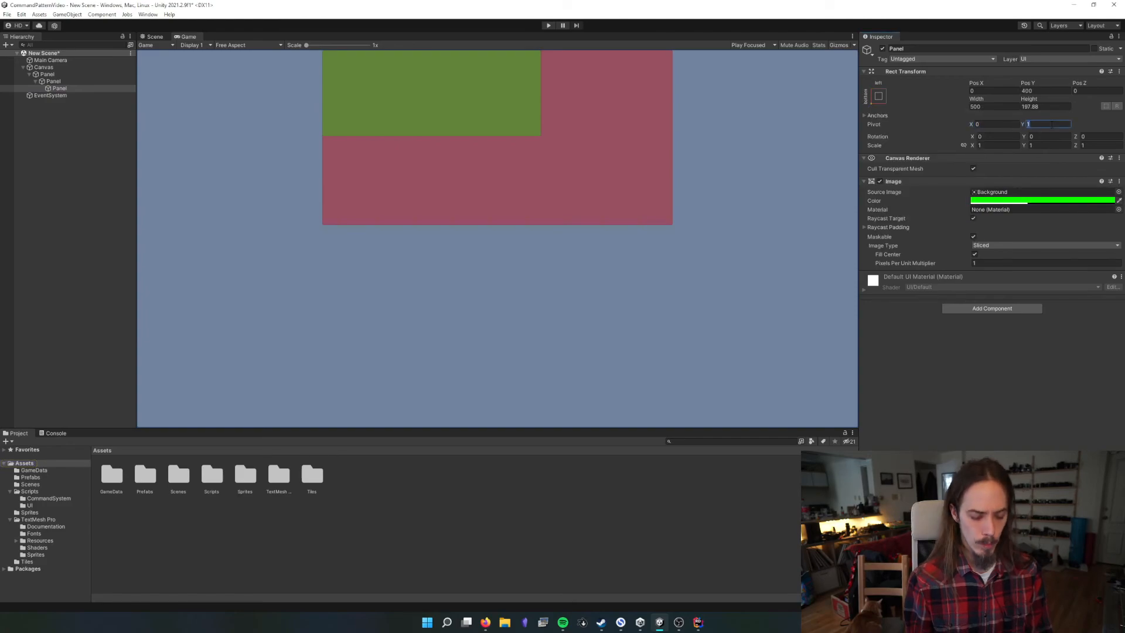
Set the green innermost Panel's pivot Y and Pos Y to 0 and save the scene
click(1046, 91)
text(0)
key(ctrl+s)
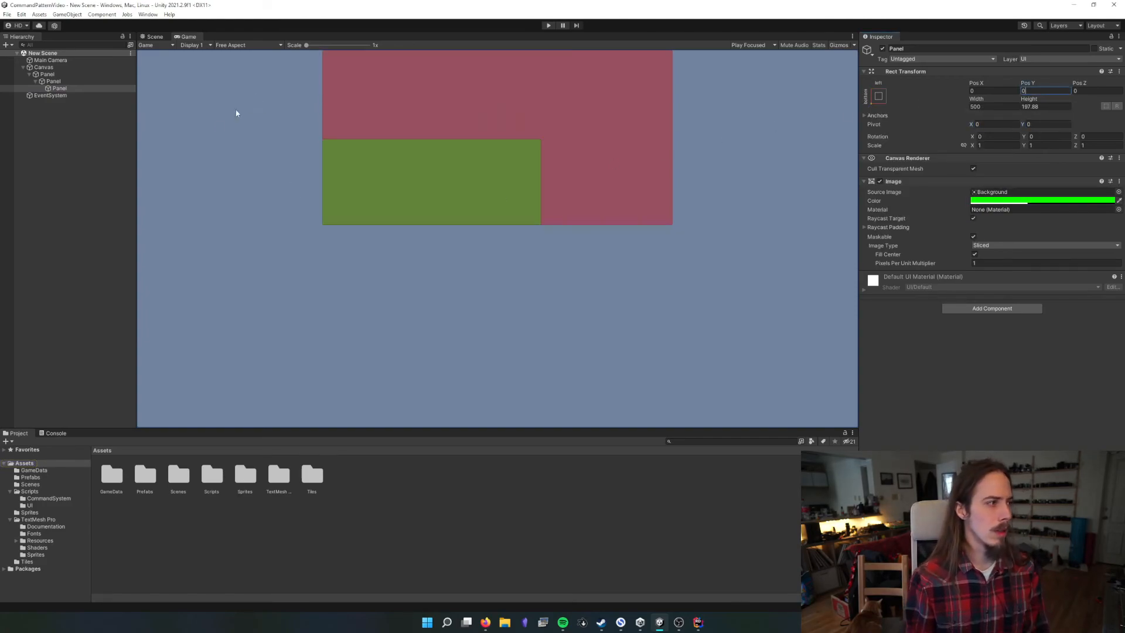
In the Scene view, lower the outer Panel's top edge by setting its top offset to about 198.7
drag(132, 188, 262, 188)
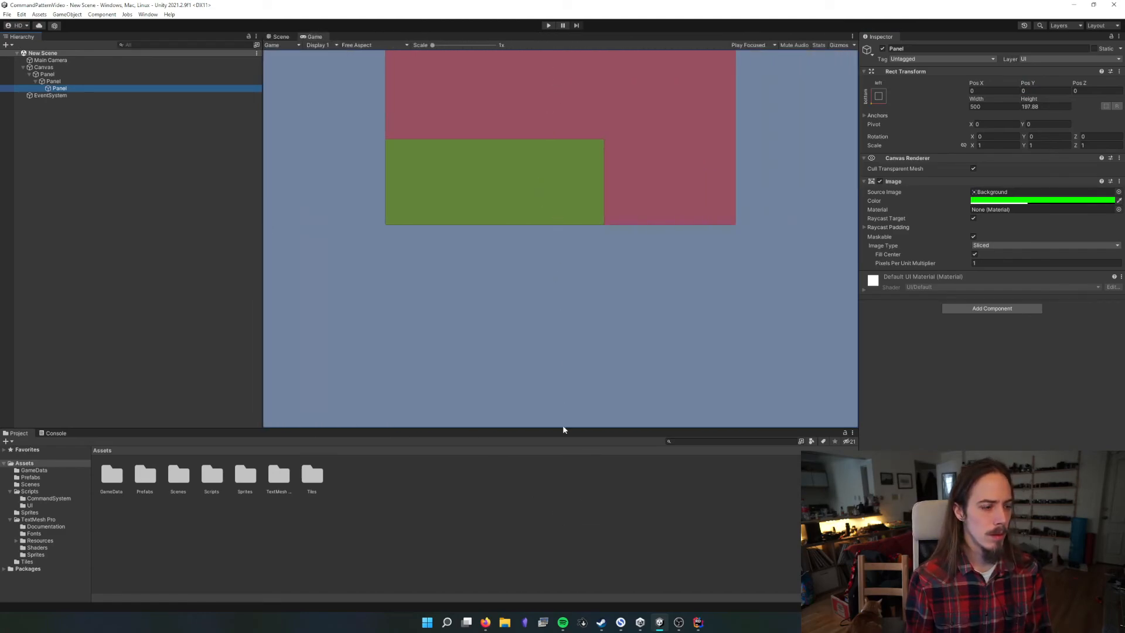
drag(563, 430, 522, 504)
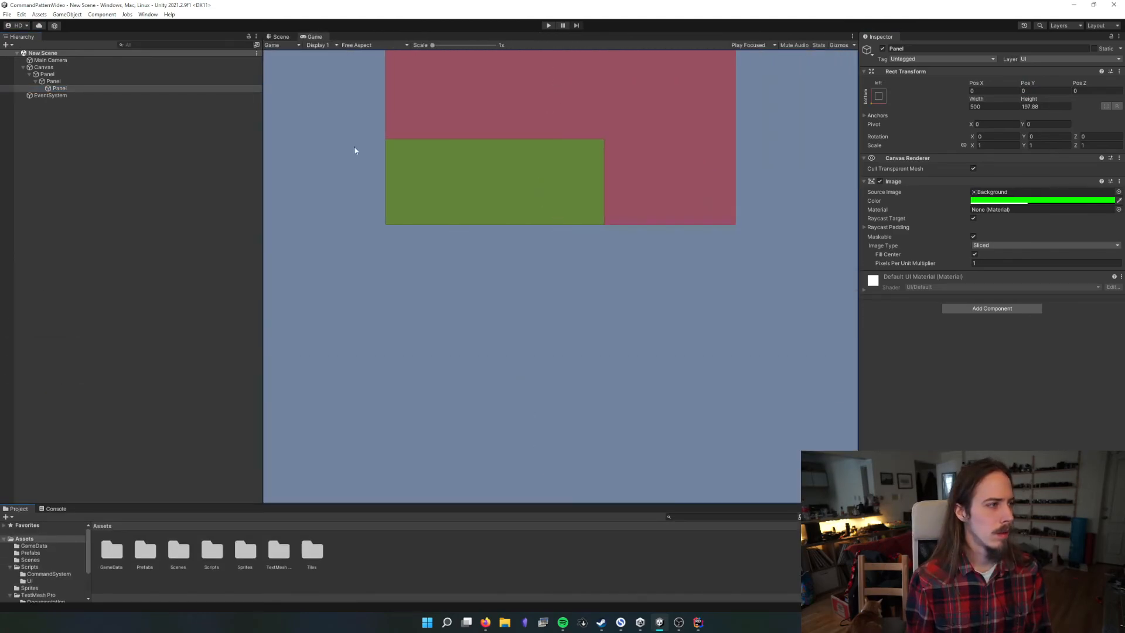
click(276, 37)
scroll(552, 206, down, 1)
click(472, 252)
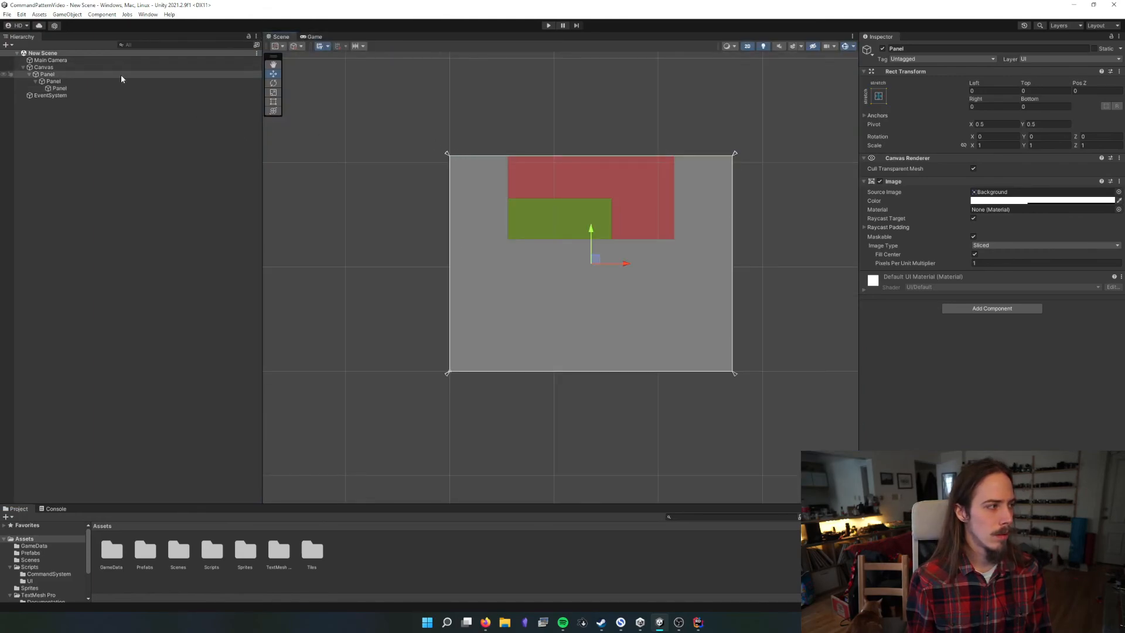
drag(1029, 84, 0, 116)
click(474, 259)
click(476, 259)
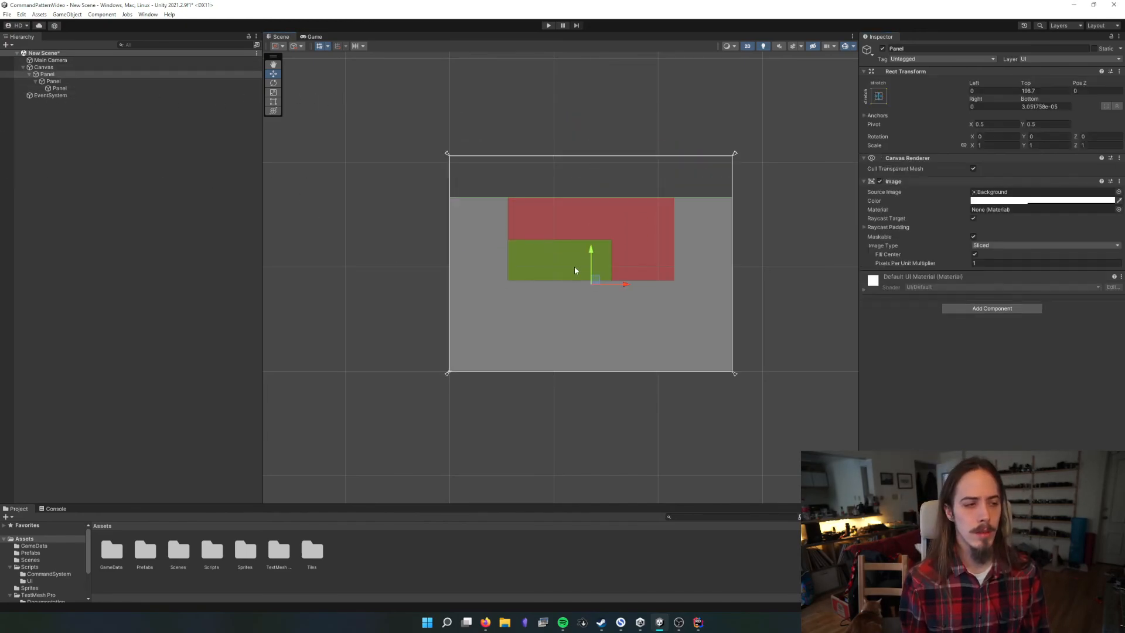
Move the green innermost Panel out of its red parent into the lower part of the outer Panel
click(569, 234)
click(550, 252)
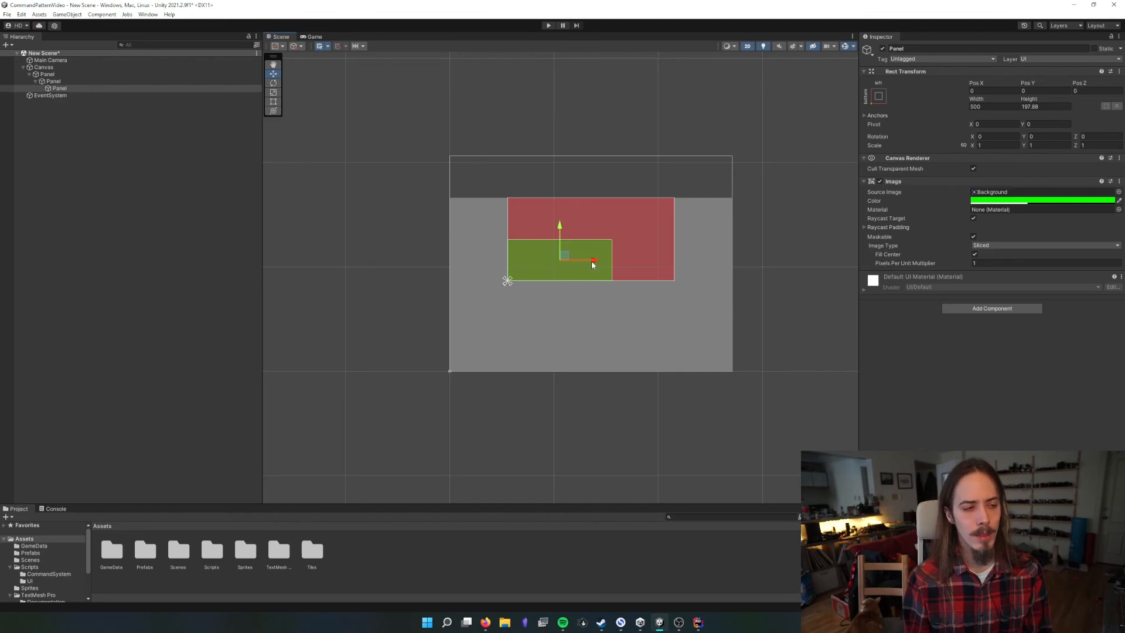
drag(593, 264, 566, 346)
Move the red middle Panel sideways until it meets the right edge of the outer Panel
click(567, 260)
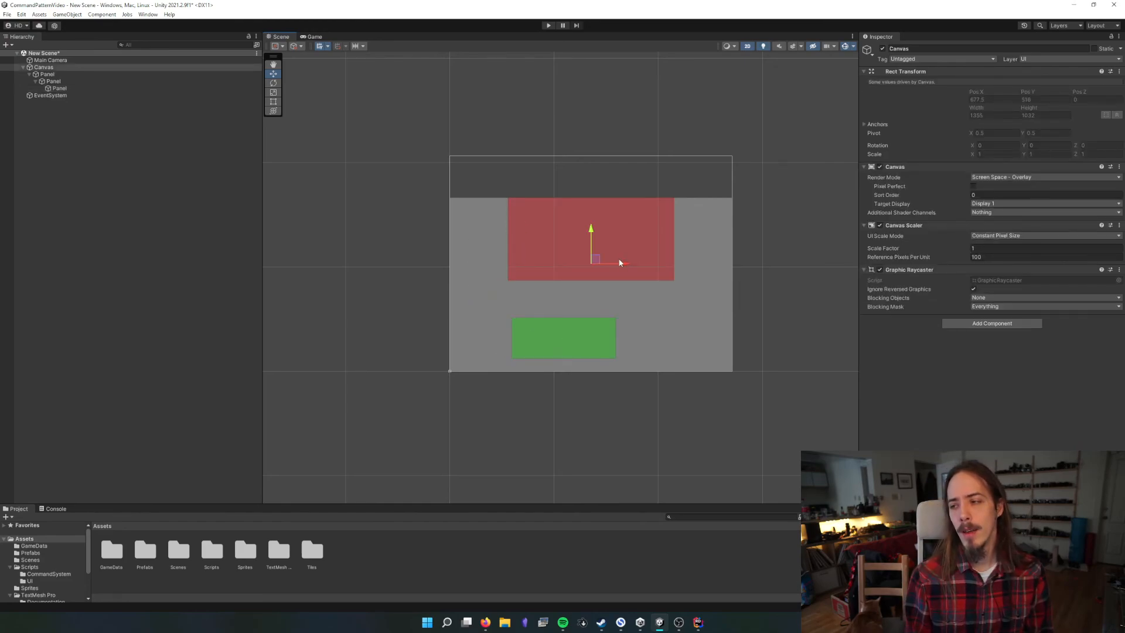
click(601, 262)
click(612, 262)
click(614, 266)
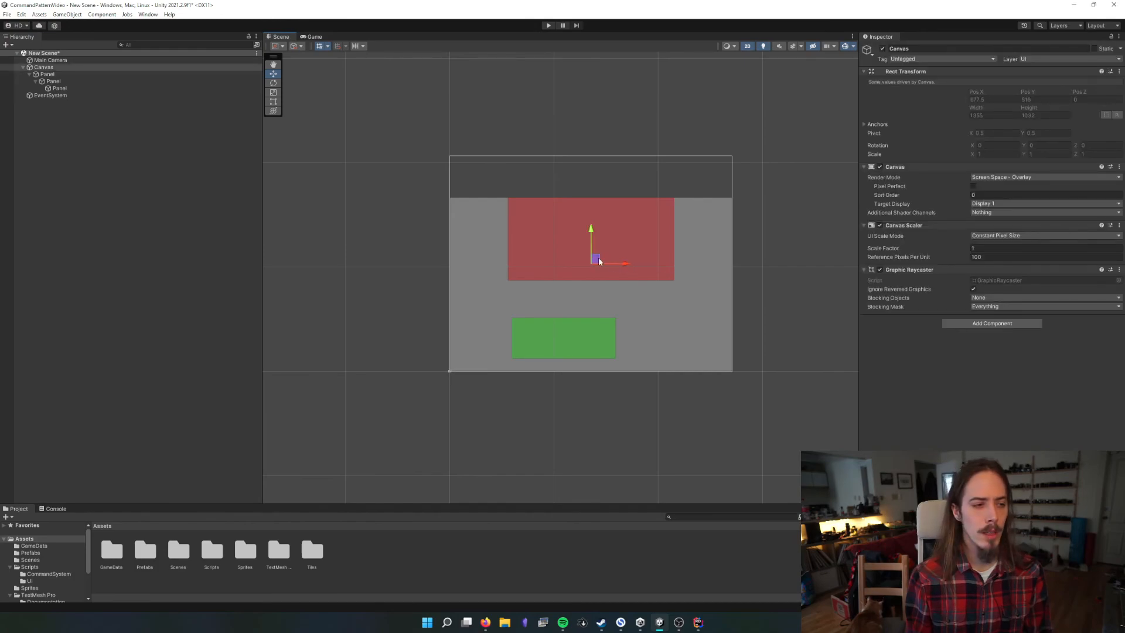
click(662, 226)
click(635, 226)
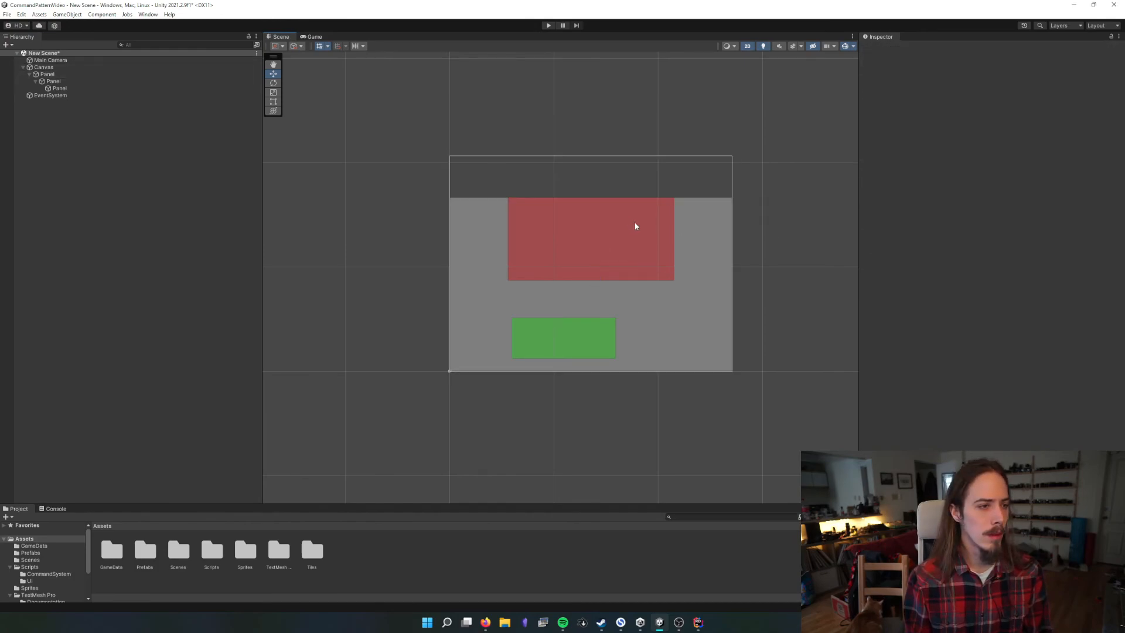
click(635, 226)
click(176, 81)
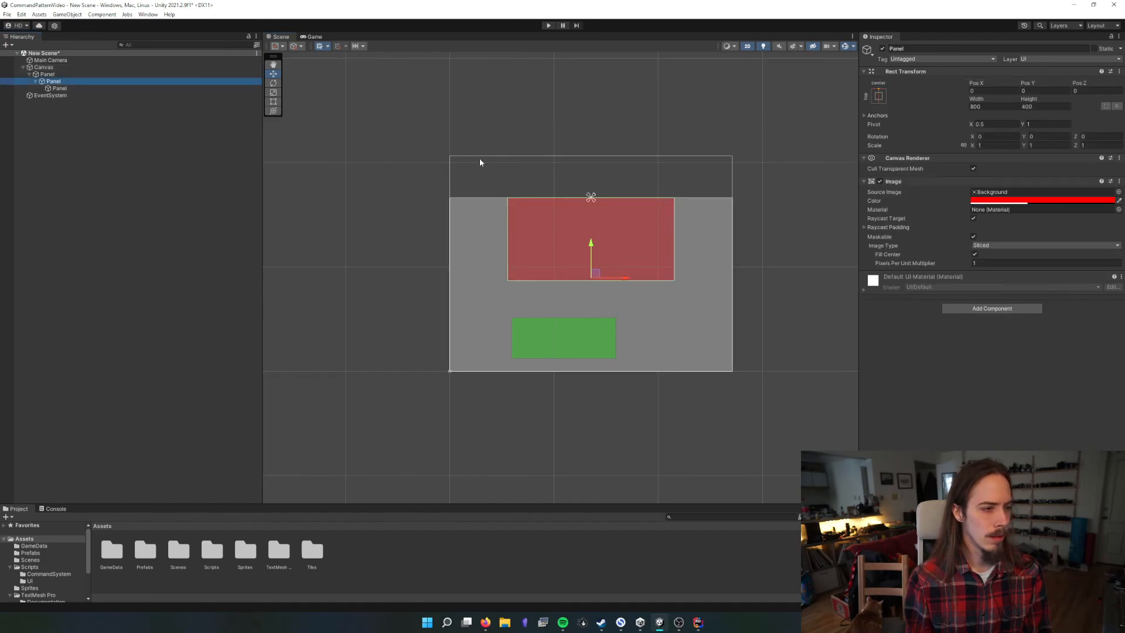
drag(596, 273, 655, 274)
Move the green innermost Panel to the lower-left area of the outer Panel
click(592, 350)
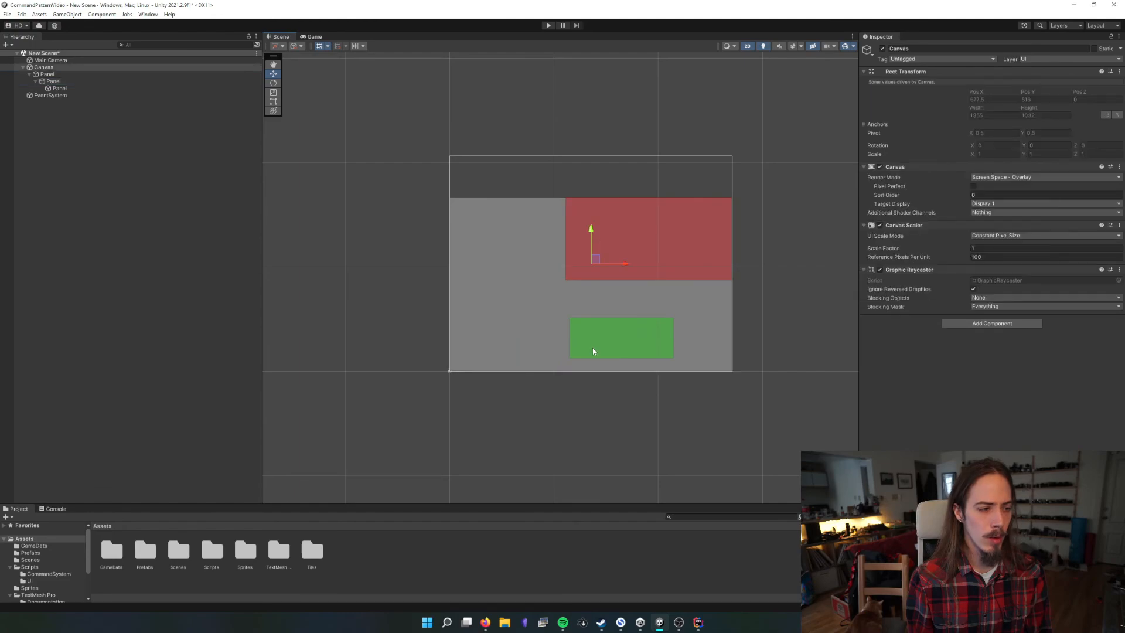
click(593, 343)
drag(593, 343, 488, 345)
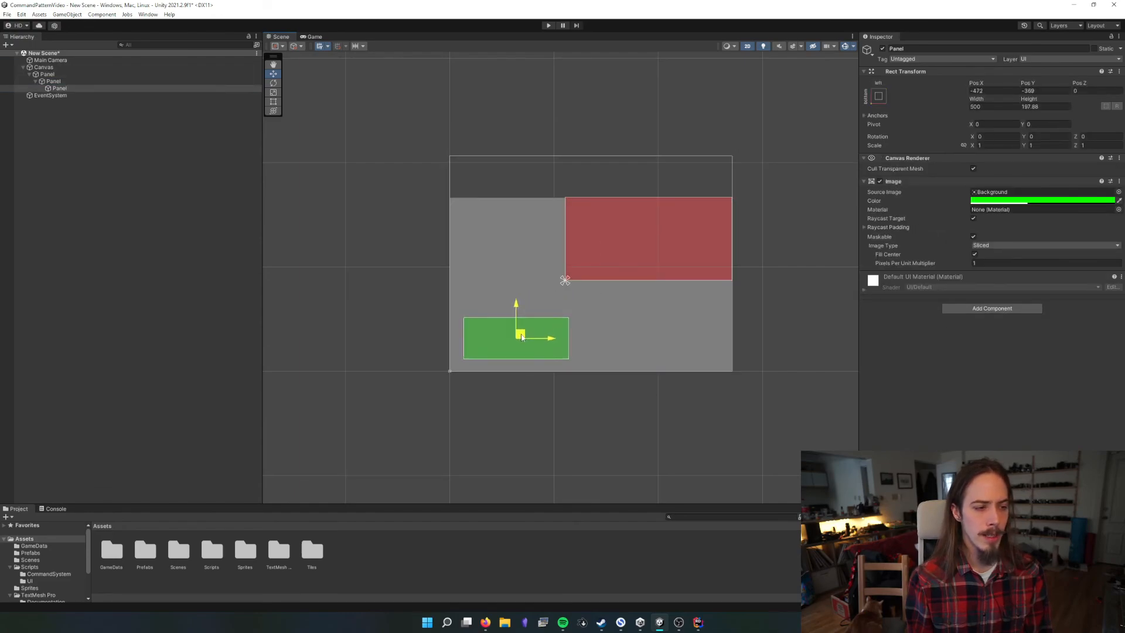
click(729, 331)
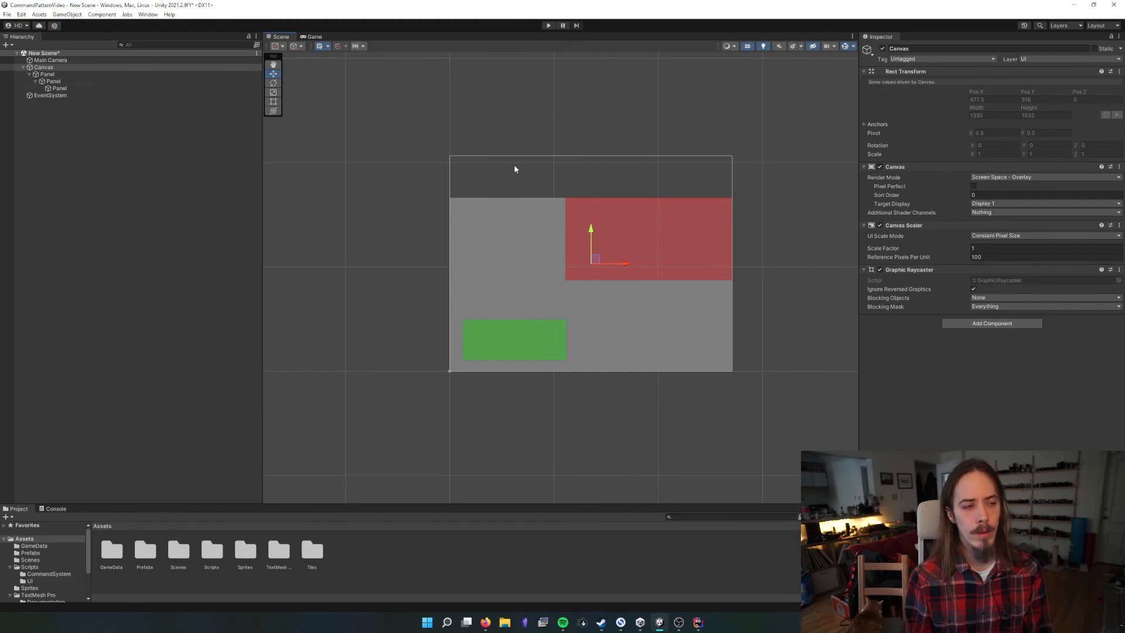
Resize the Game view in width and height to examine how the nested panels follow their anchors
click(499, 201)
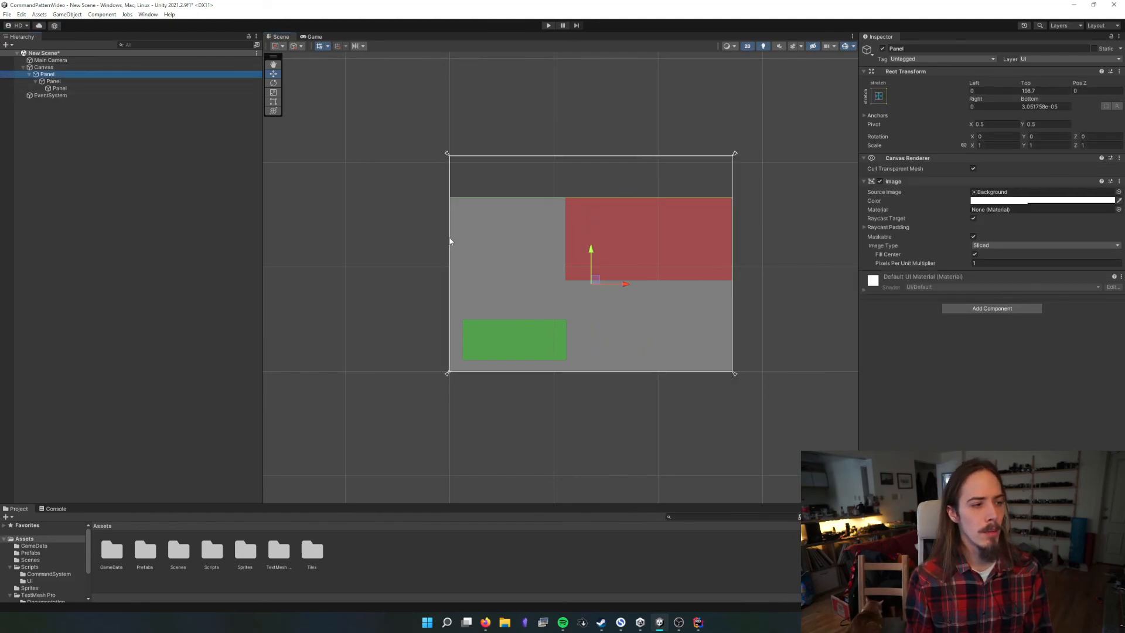
click(313, 36)
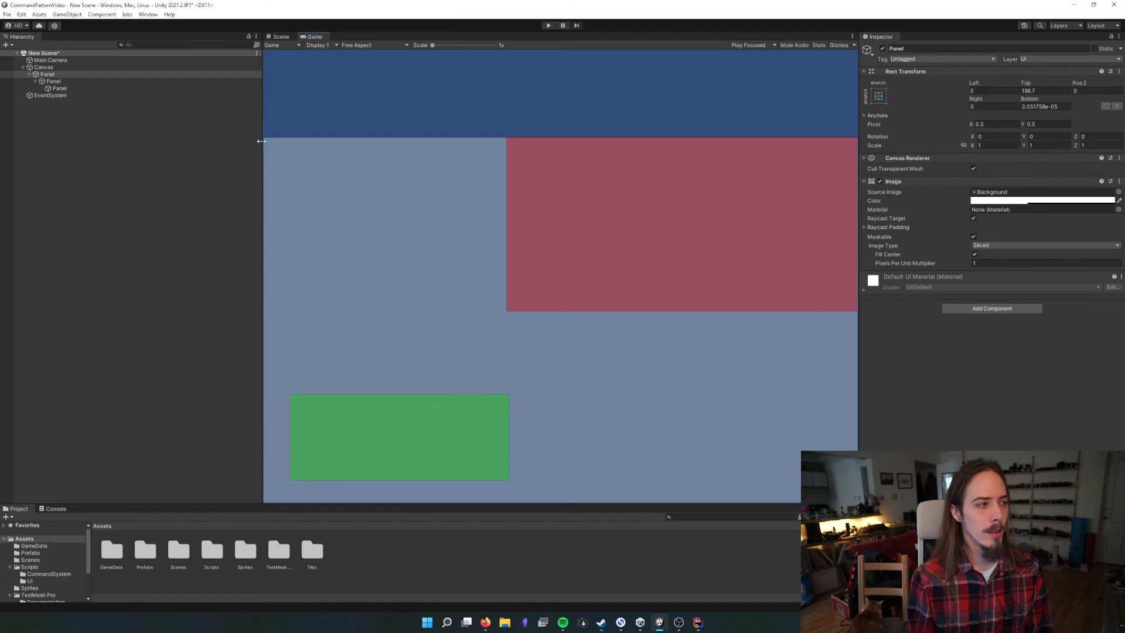
drag(262, 141, 326, 155)
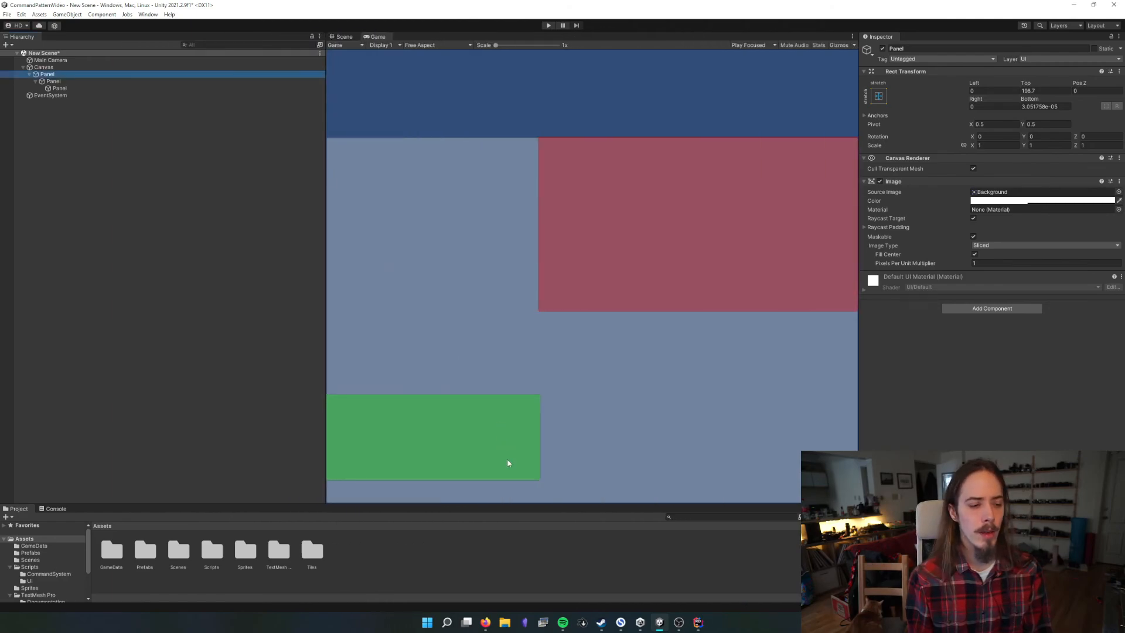
drag(512, 505, 520, 471)
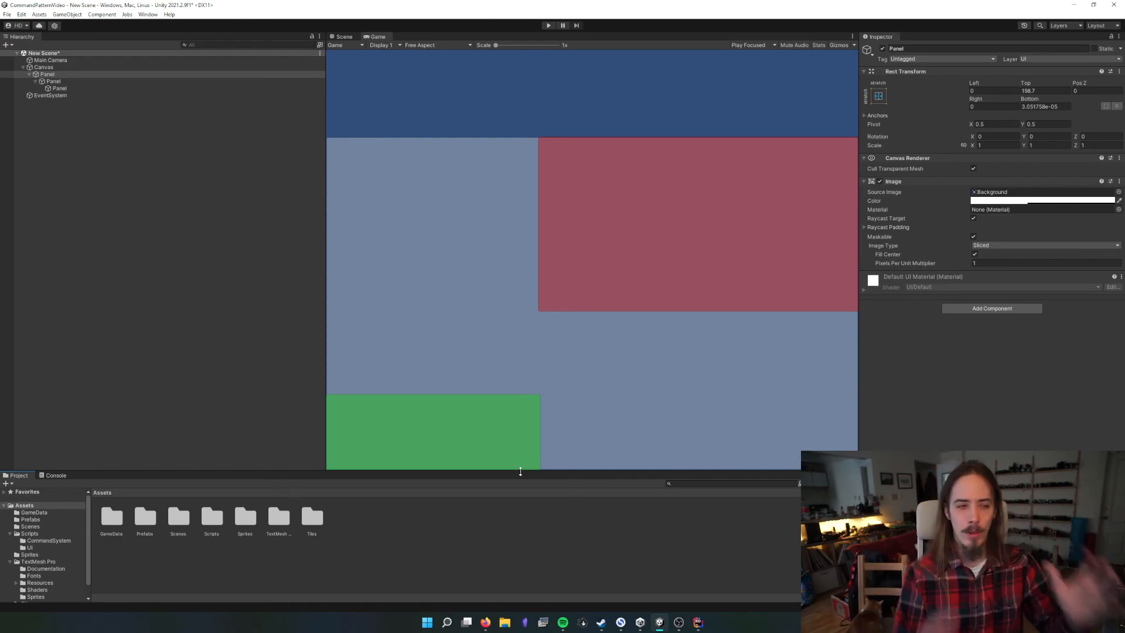
In the Scene view, set the green innermost Panel's Pos X and Pos Y to 0
click(345, 37)
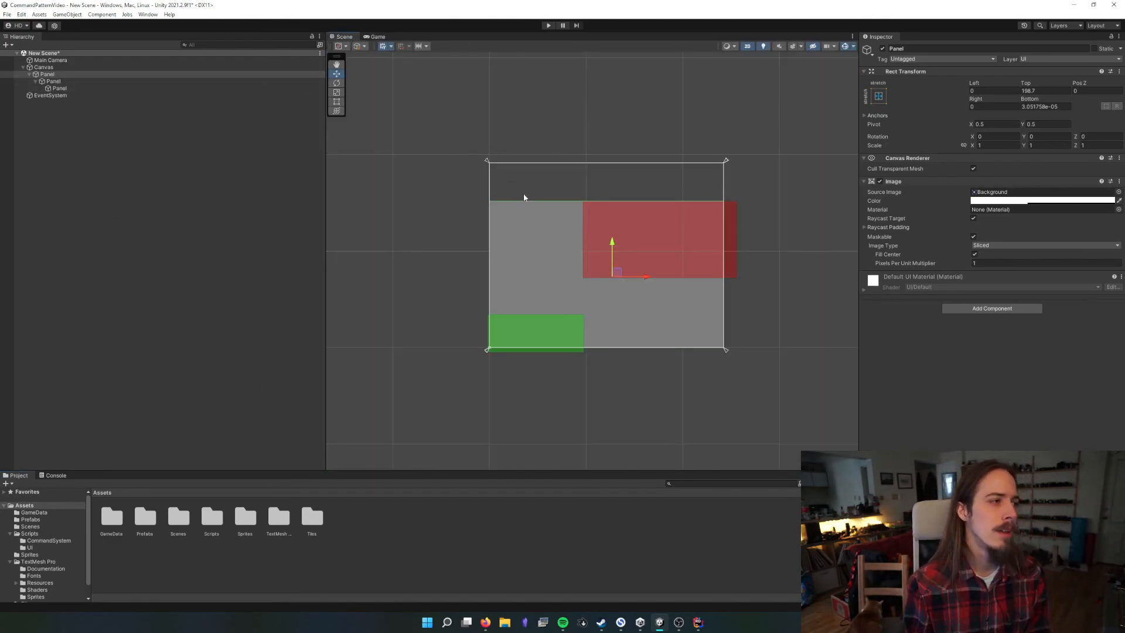
click(58, 88)
click(1002, 91)
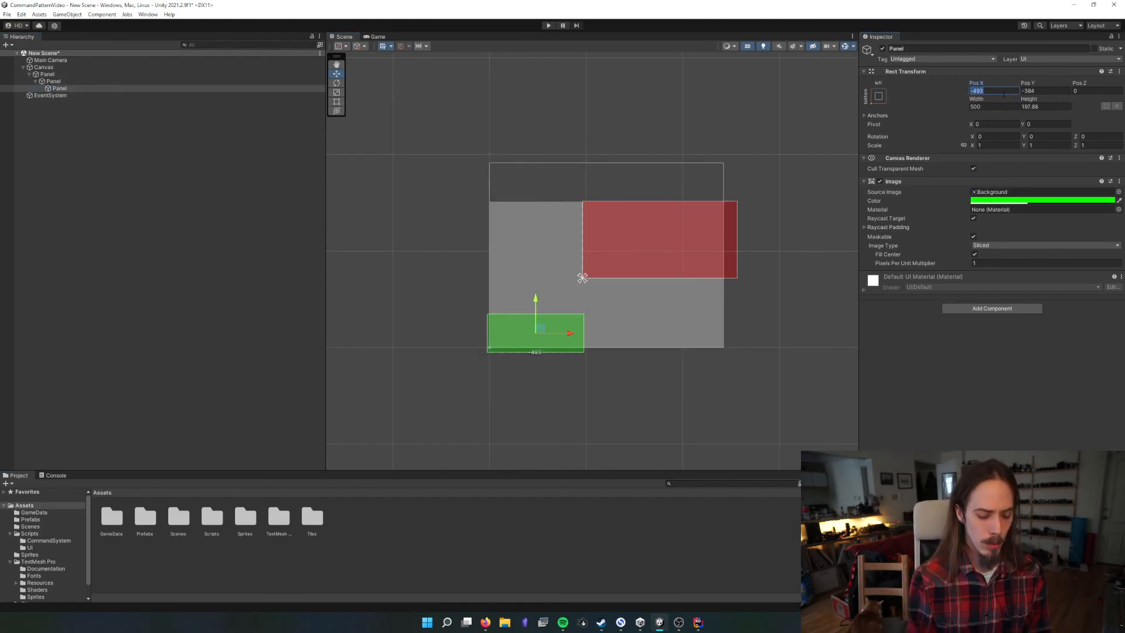
text(0)
key(Tab)
text(0)
key(shift+Tab)
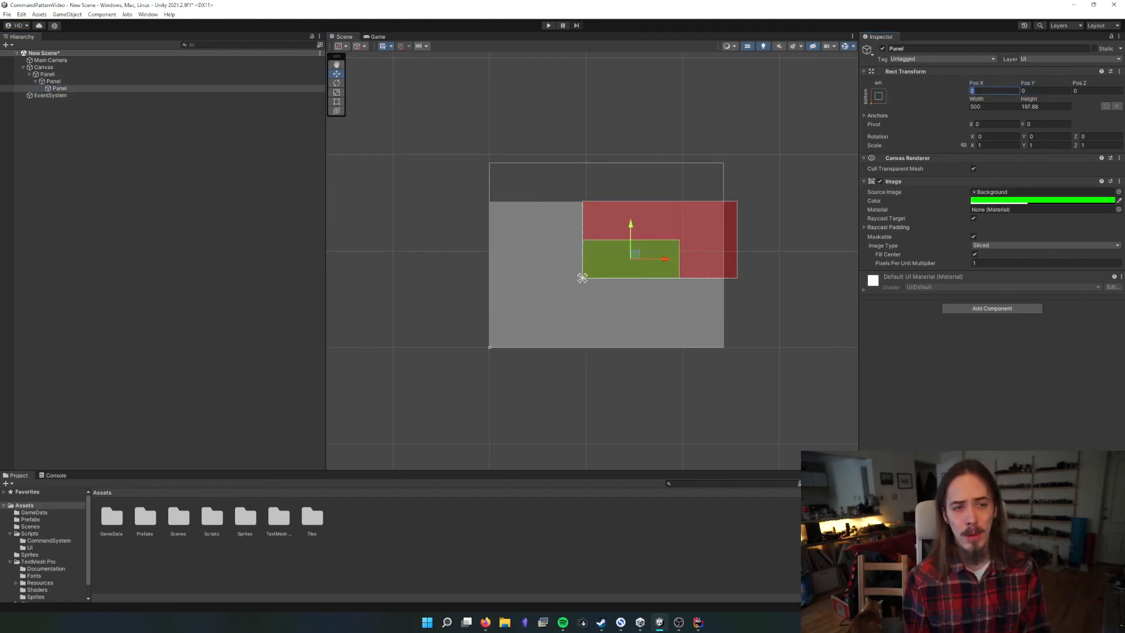
Offset the green Panel to about Pos X 53 and Pos Y 31 from its bottom-left anchor and save the scene
drag(976, 83, 565, 228)
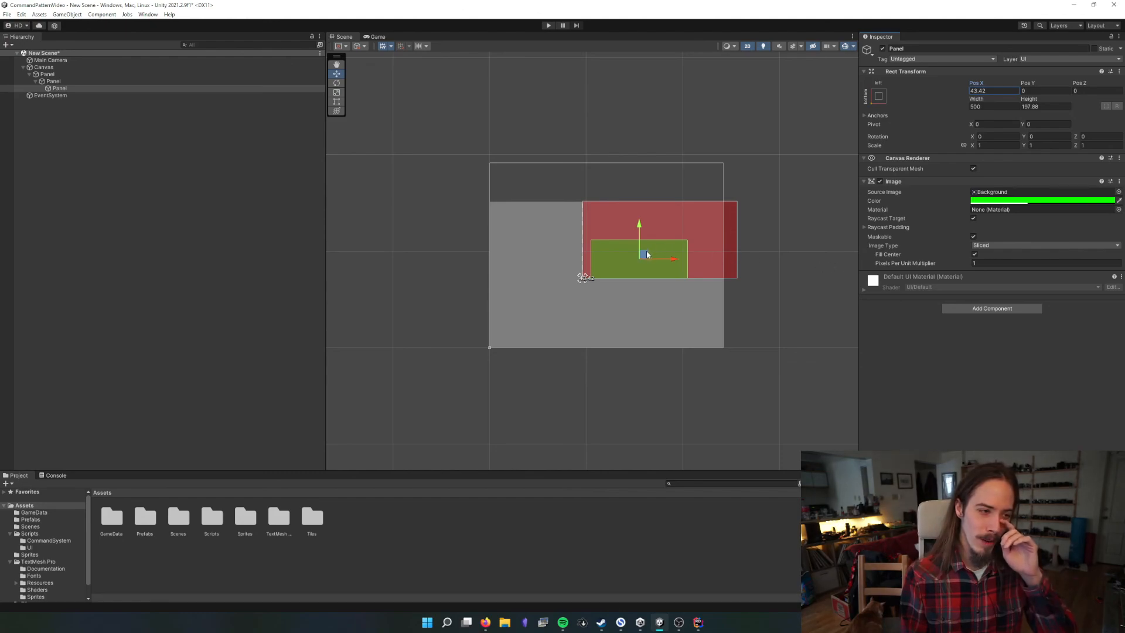
mouse_move(647, 254)
mouse_down()
mouse_move(650, 242)
mouse_move(625, 251)
mouse_move(641, 256)
mouse_up()
key(ctrl+s)
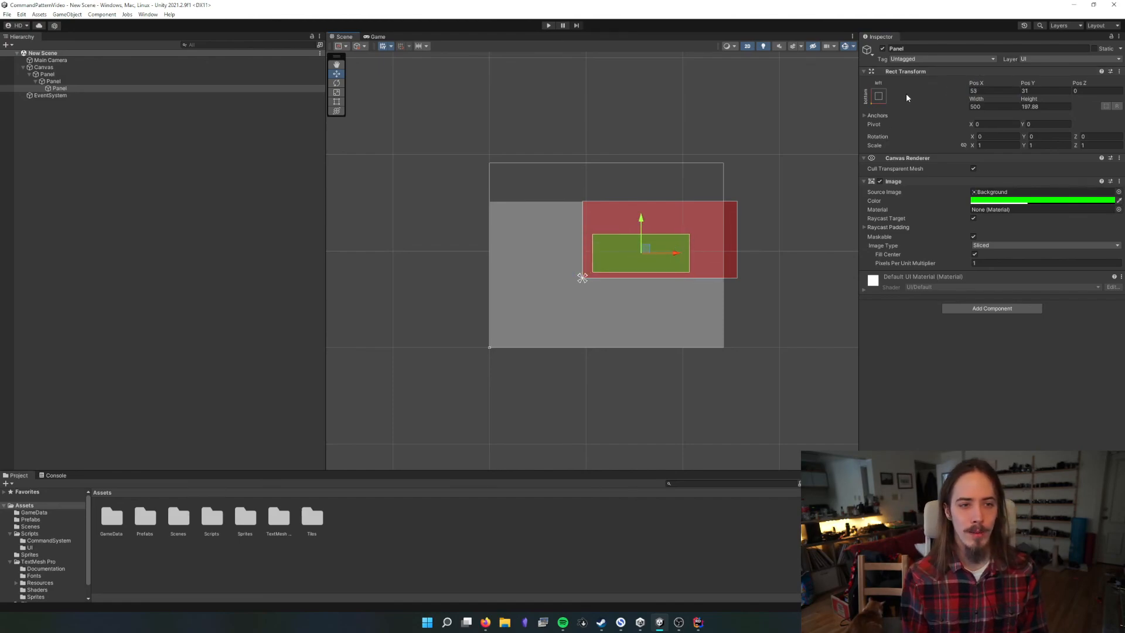
Anchor the green Panel to the middle center of its red parent and move it to about Pos X -395
click(879, 95)
click(928, 184)
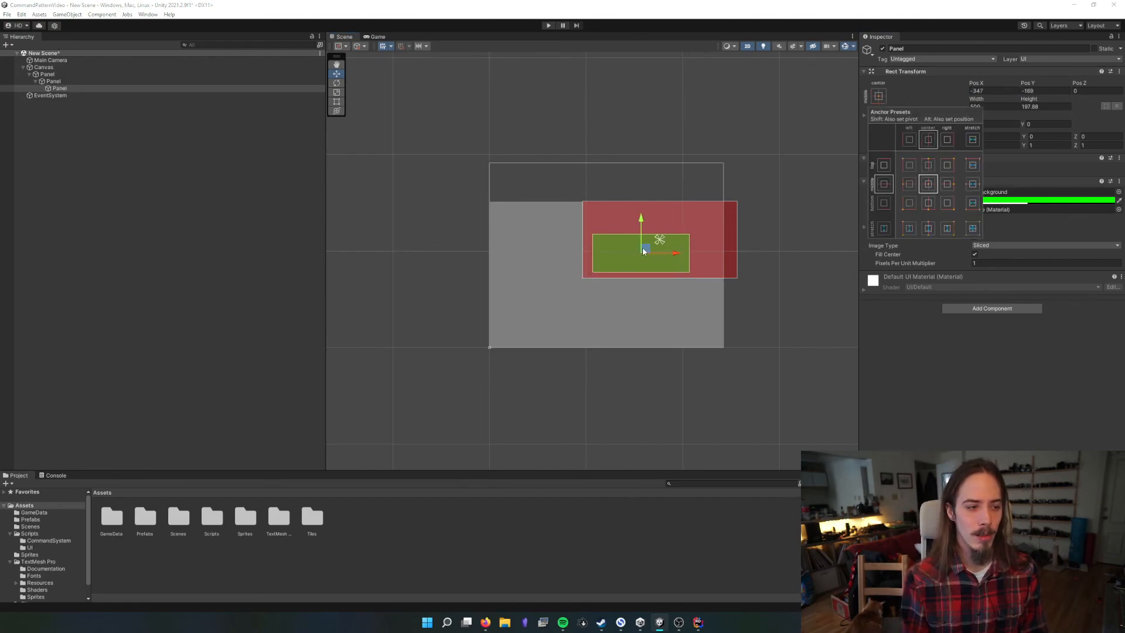
mouse_move(643, 247)
mouse_down()
mouse_move(620, 250)
mouse_move(637, 251)
mouse_up()
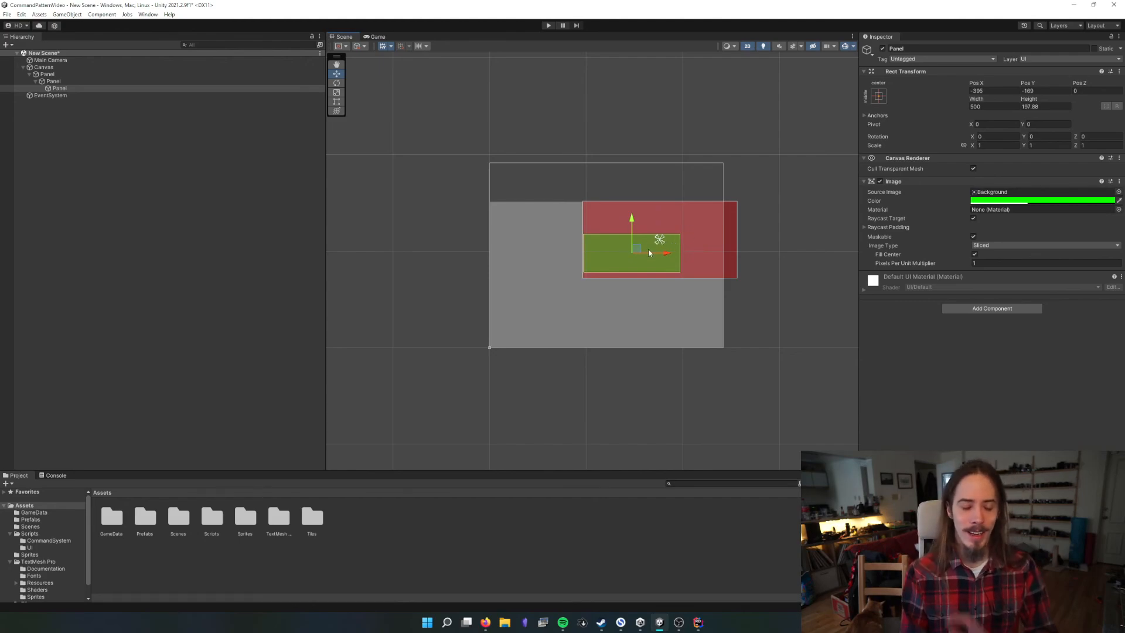
Move the green Panel below its red parent and back inside it, near the parent's left edge
drag(648, 252, 687, 309)
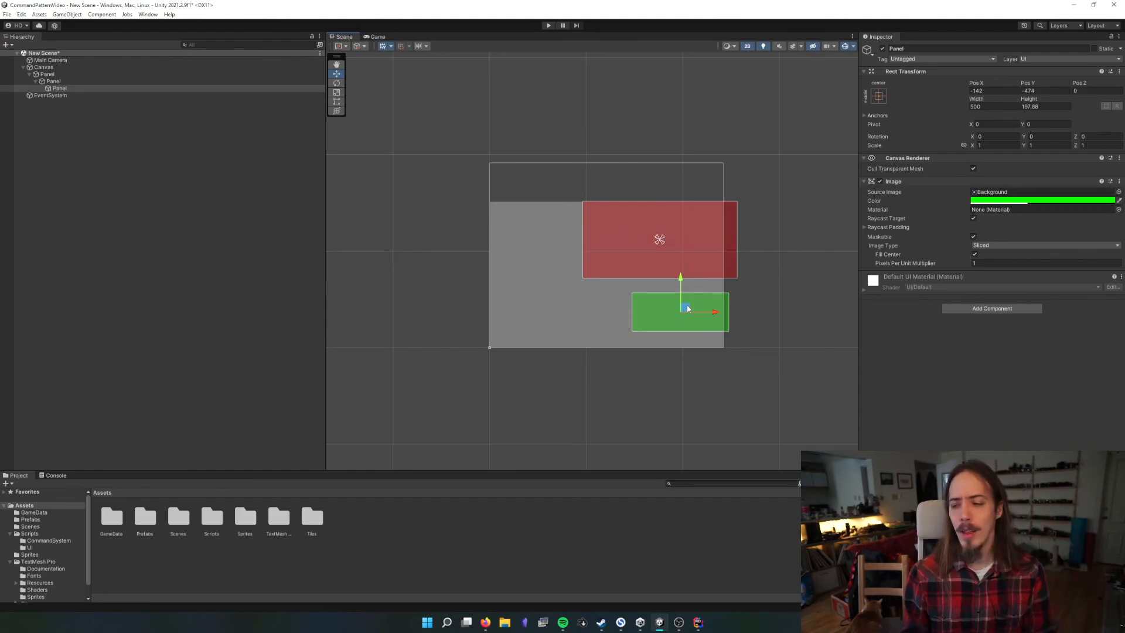
drag(688, 308, 640, 251)
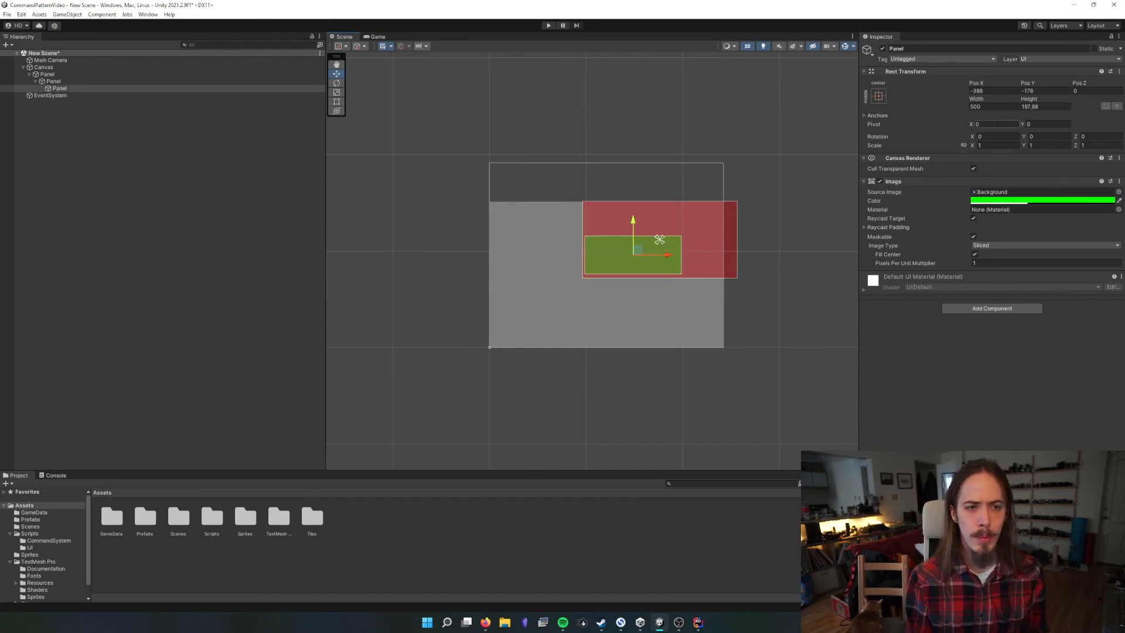
click(1005, 124)
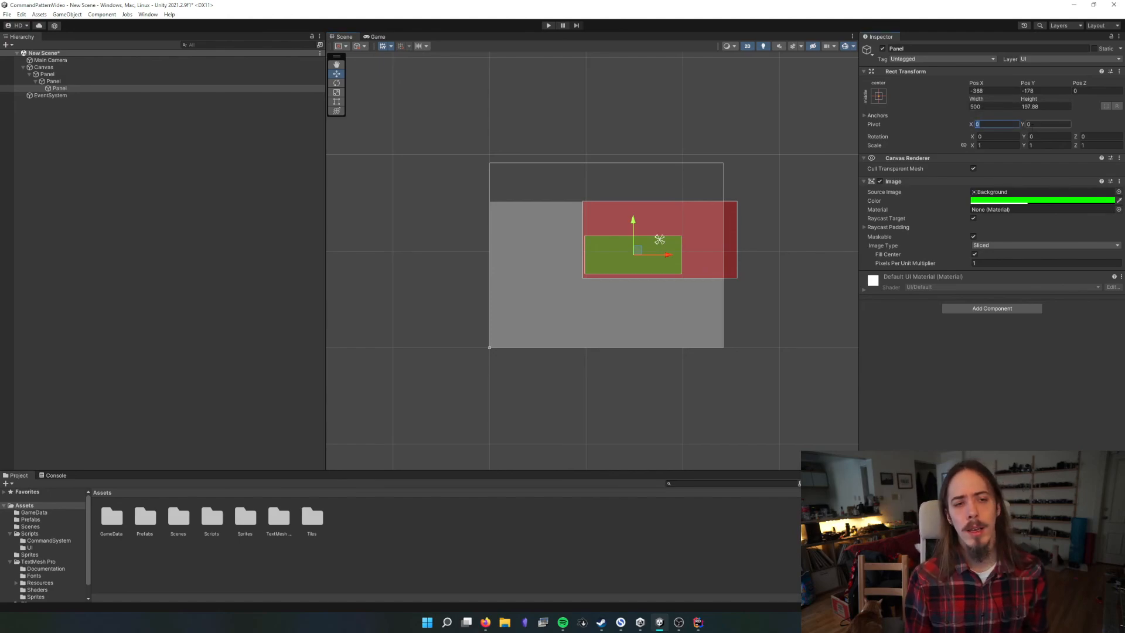
drag(982, 83, 101, 122)
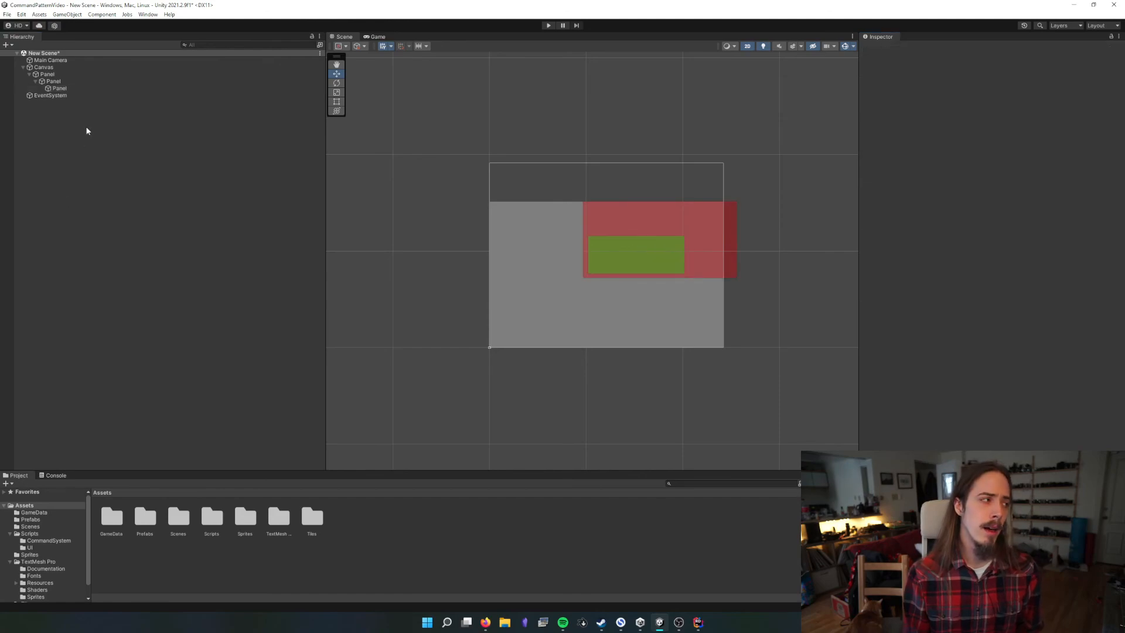
Delete the outer Panel together with its nested panels from the Canvas
click(64, 75)
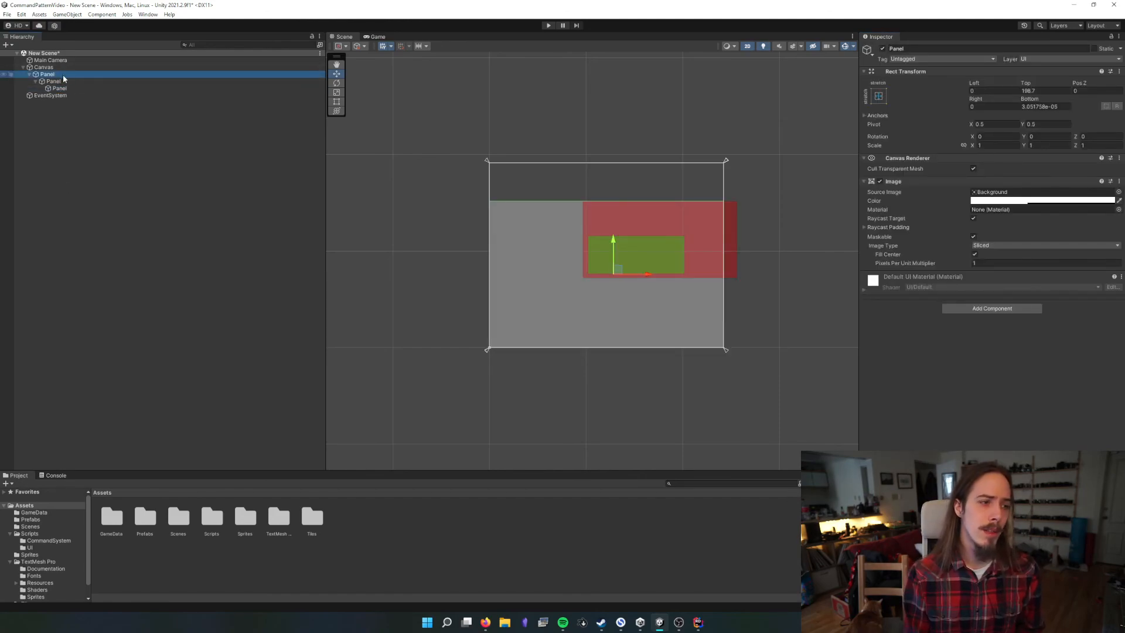
key(Delete)
Set the Canvas Scaler's UI scale mode to Scale With Screen Size, save the scene and narrow the Hierarchy
click(62, 70)
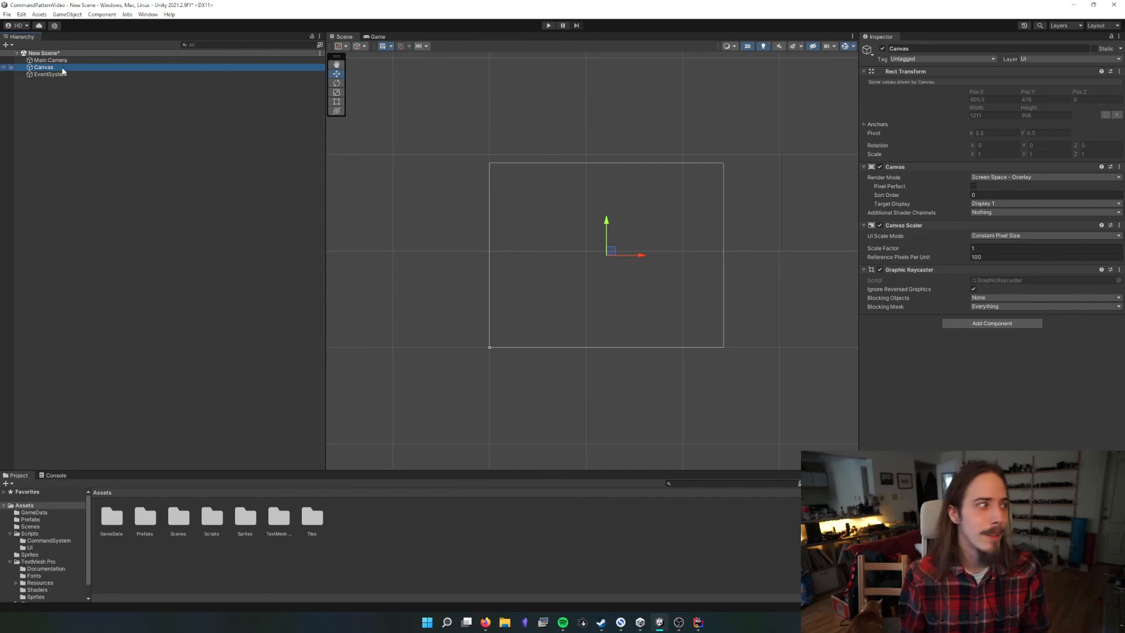
click(1013, 176)
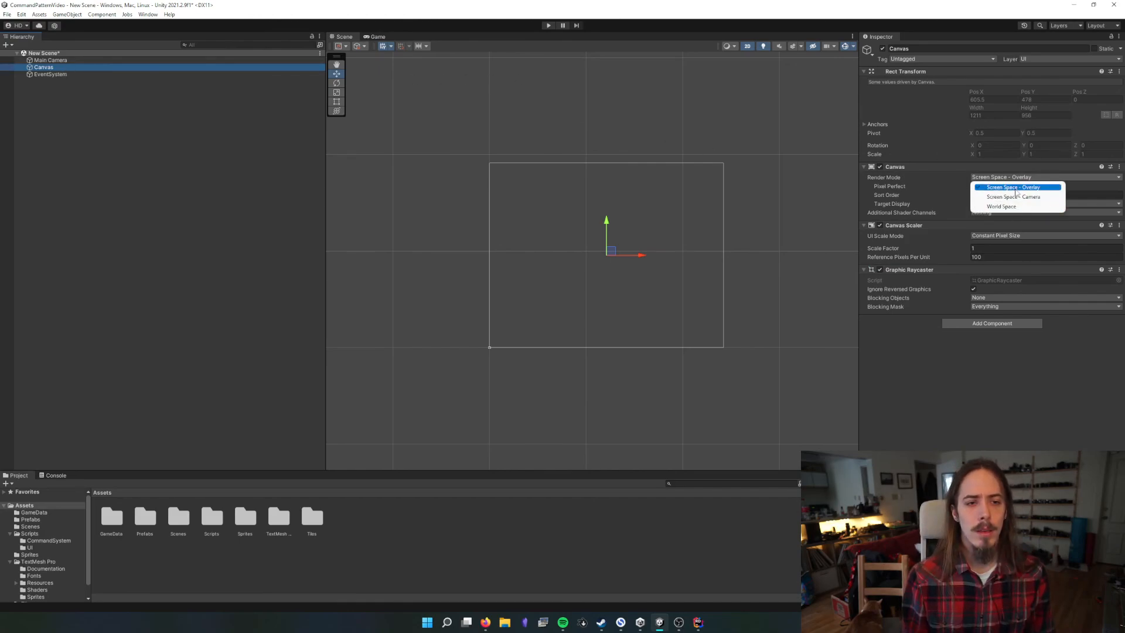
click(970, 397)
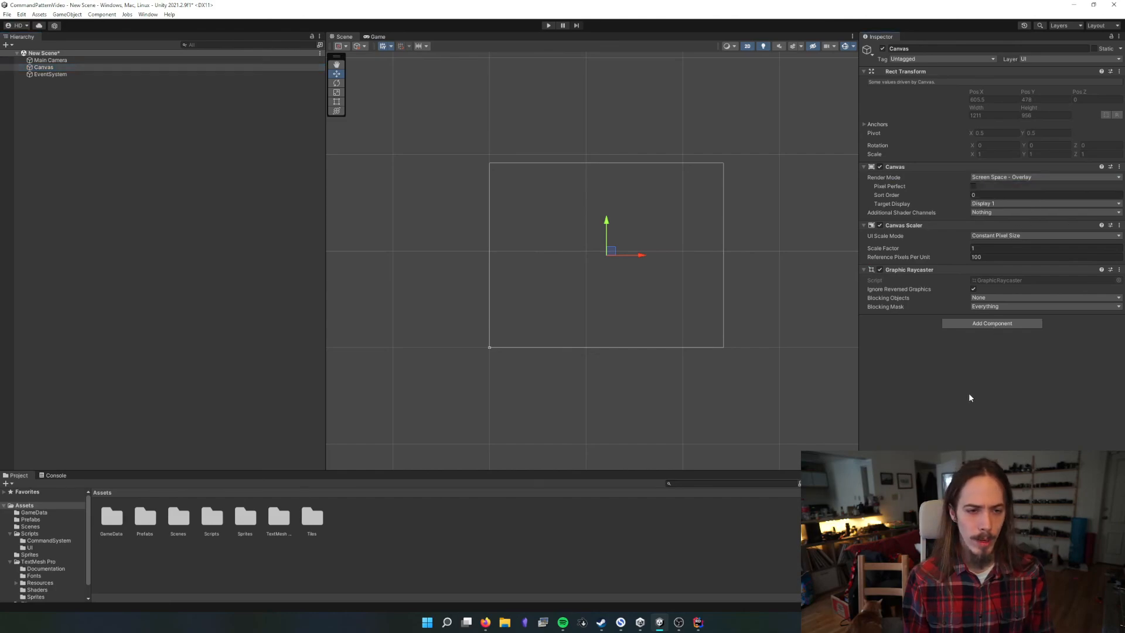
click(1008, 240)
click(1013, 255)
click(1015, 236)
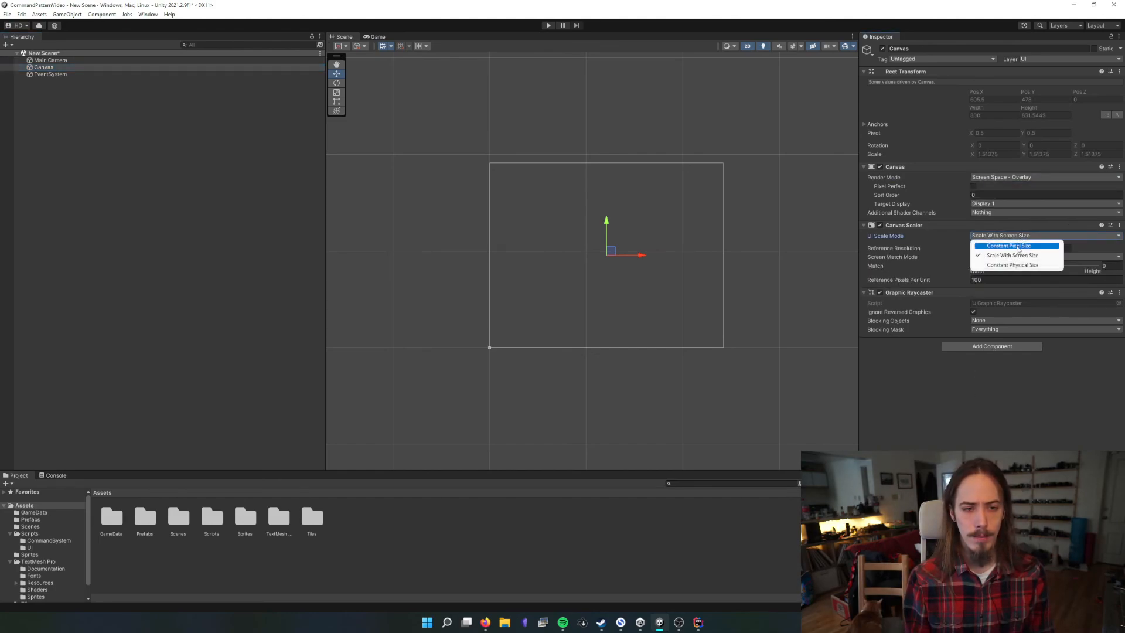
click(871, 366)
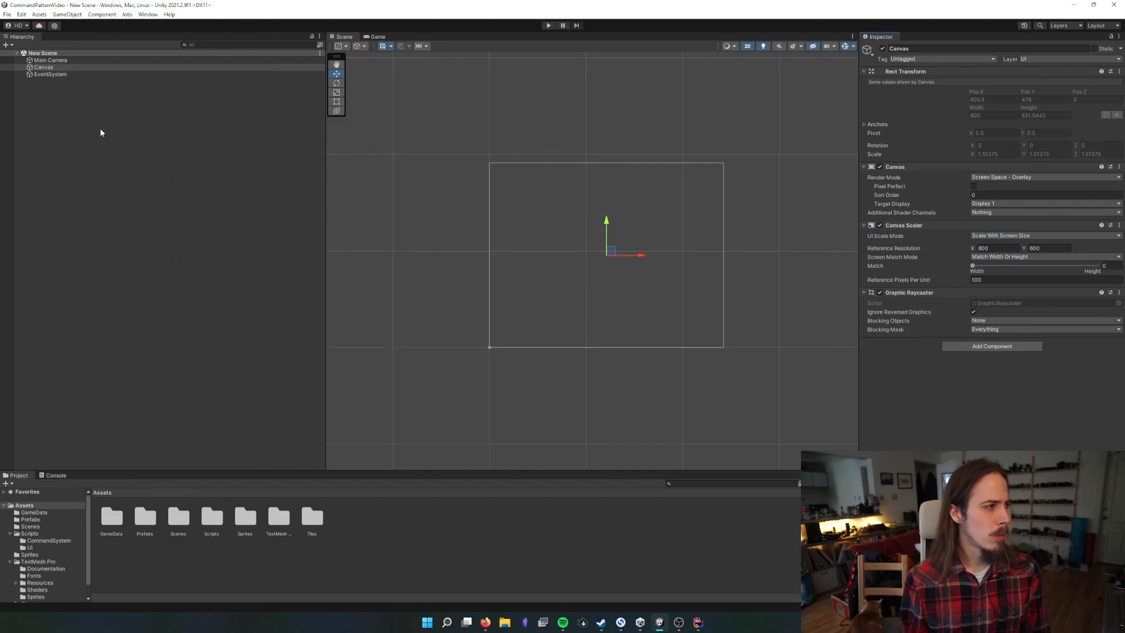
drag(326, 234, 212, 235)
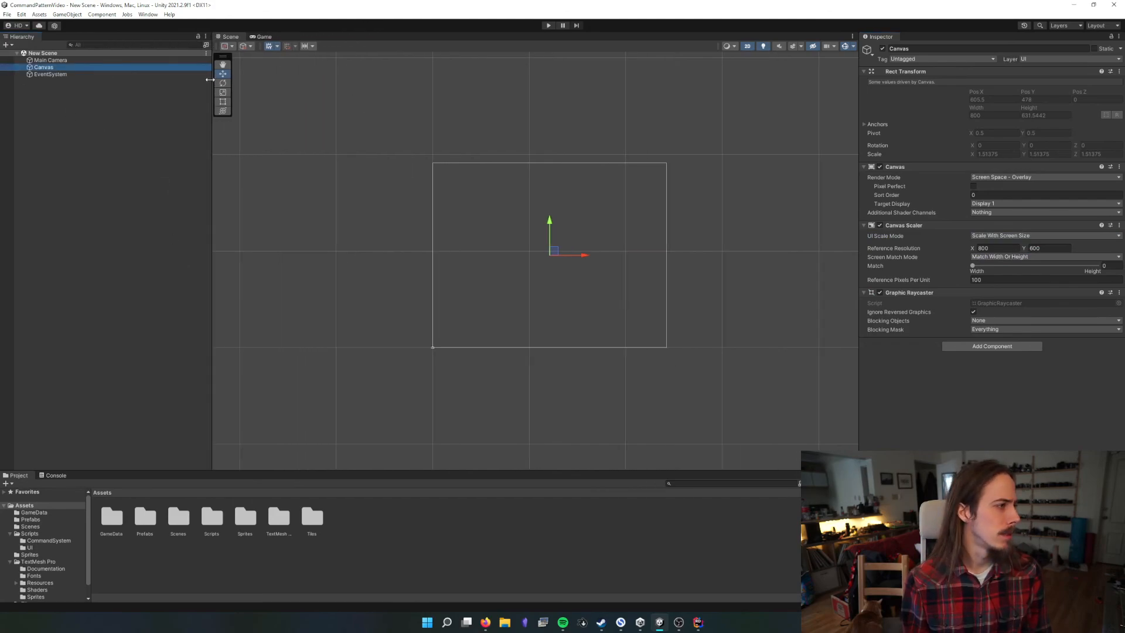
Open the MainMenu scene from the project's Scenes folder
click(550, 140)
click(473, 248)
double_click(178, 516)
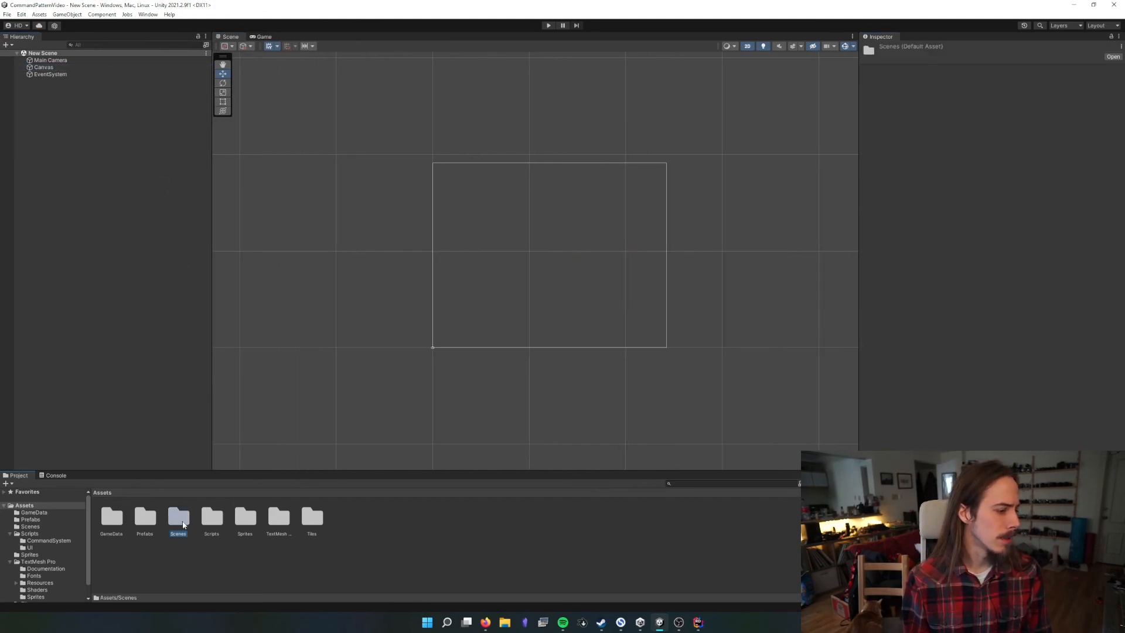
click(145, 517)
double_click(120, 515)
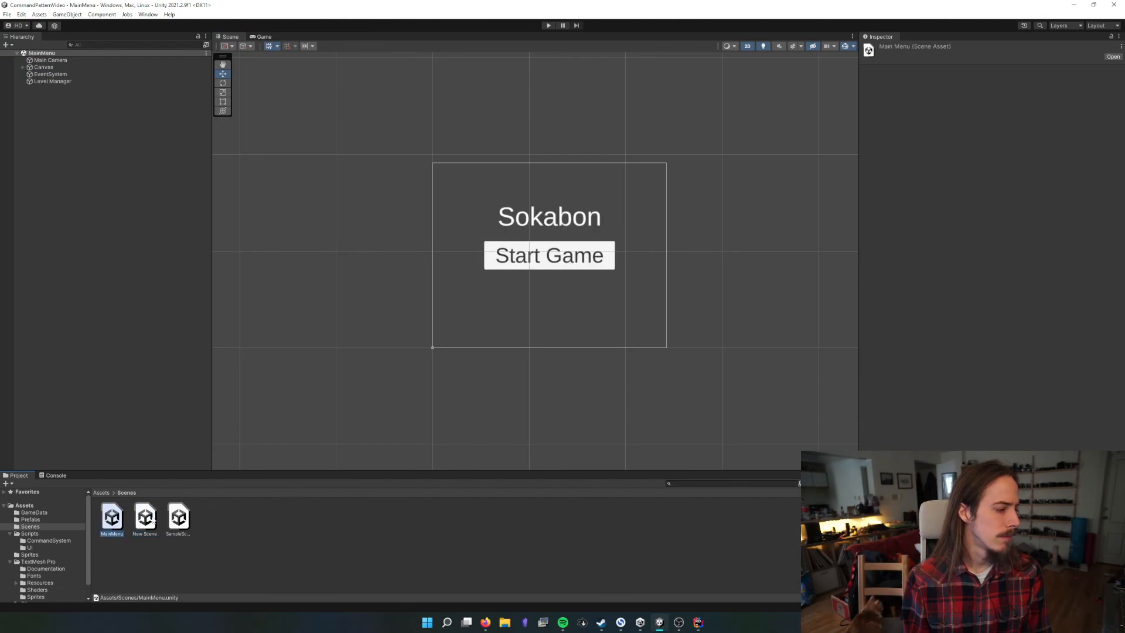
Play-test from the main menu: start the game, move the player, try the in-game Undo button, and stop playing
click(549, 25)
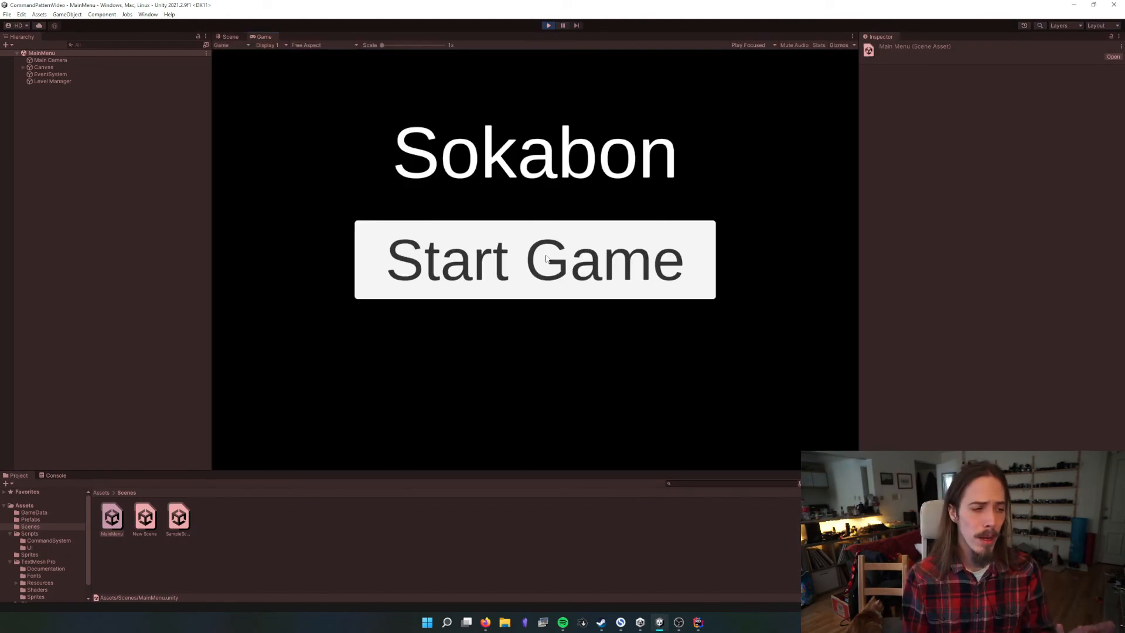
click(518, 281)
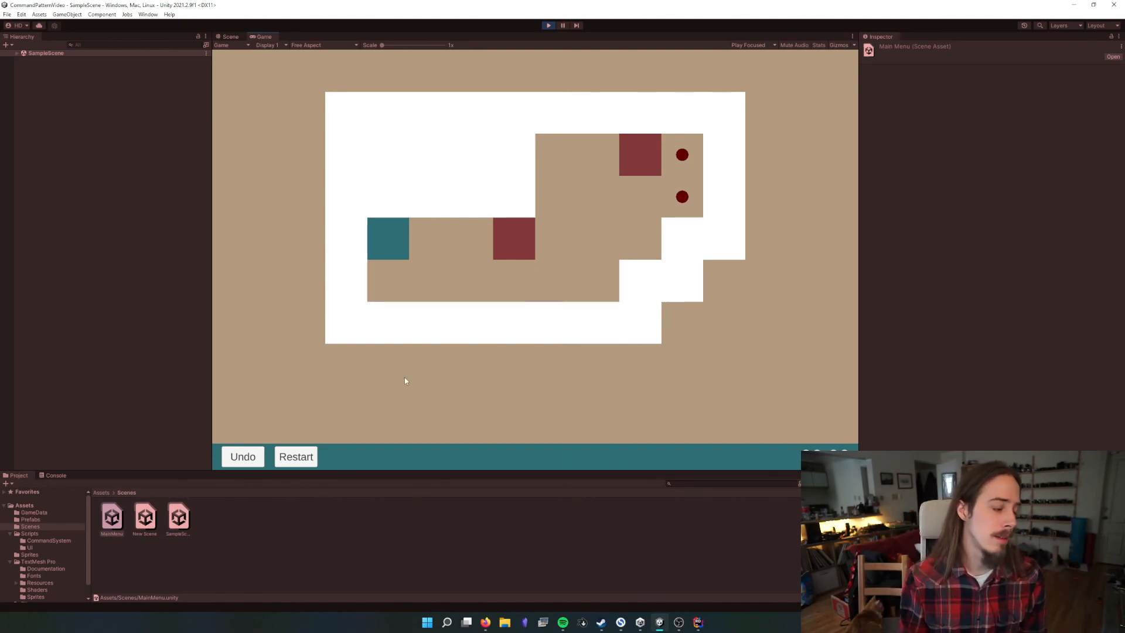
click(237, 459)
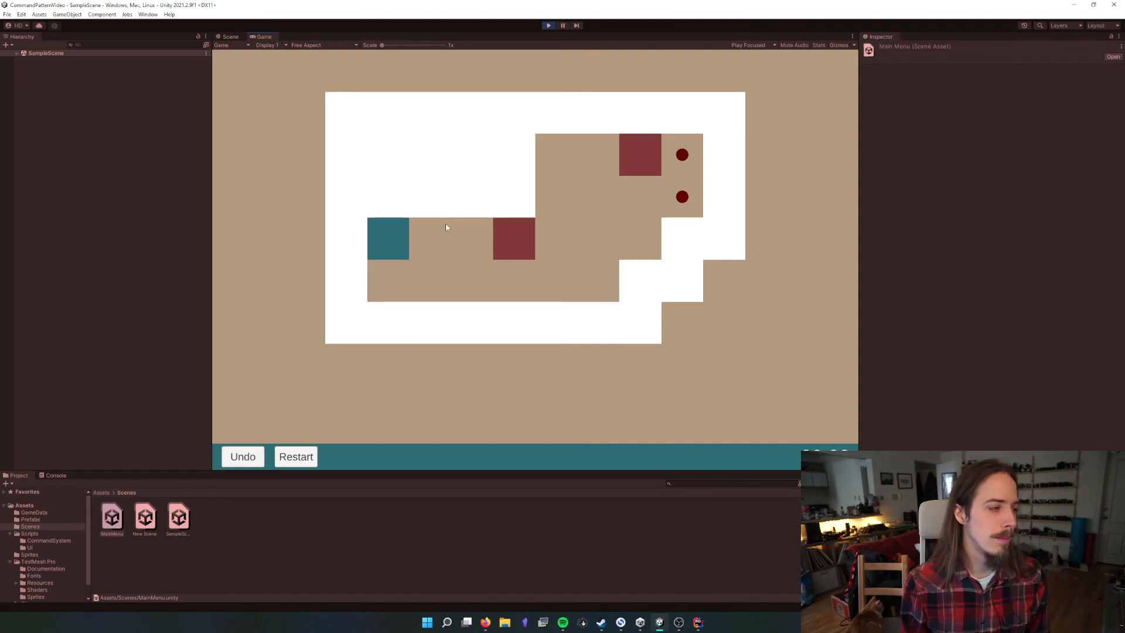
key(Right)
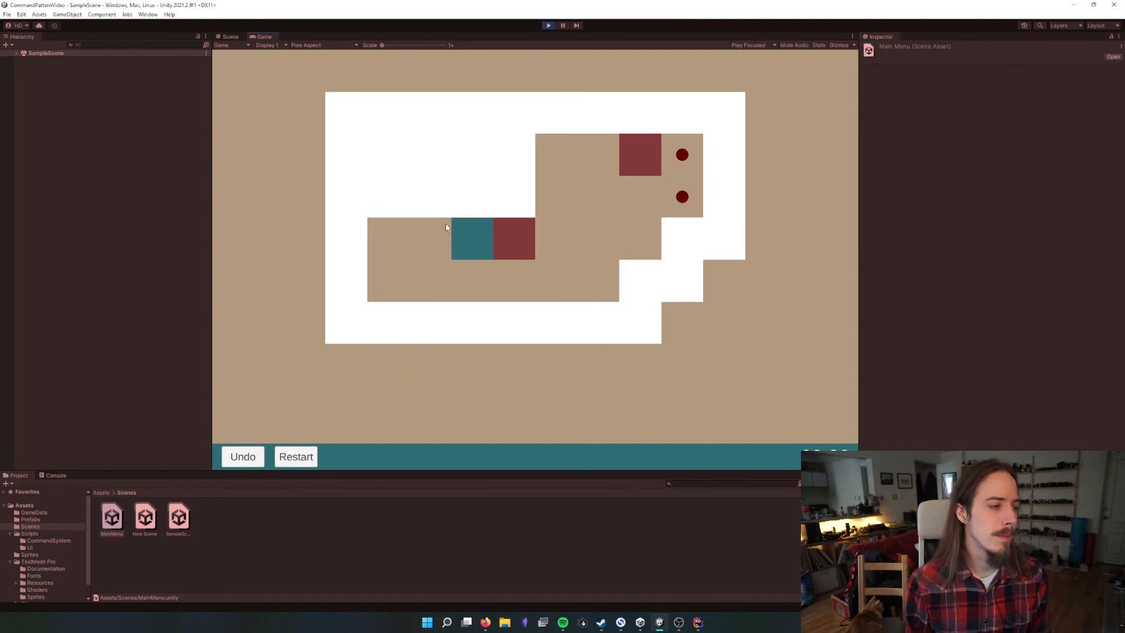
click(251, 457)
key(Right)
key(Down)
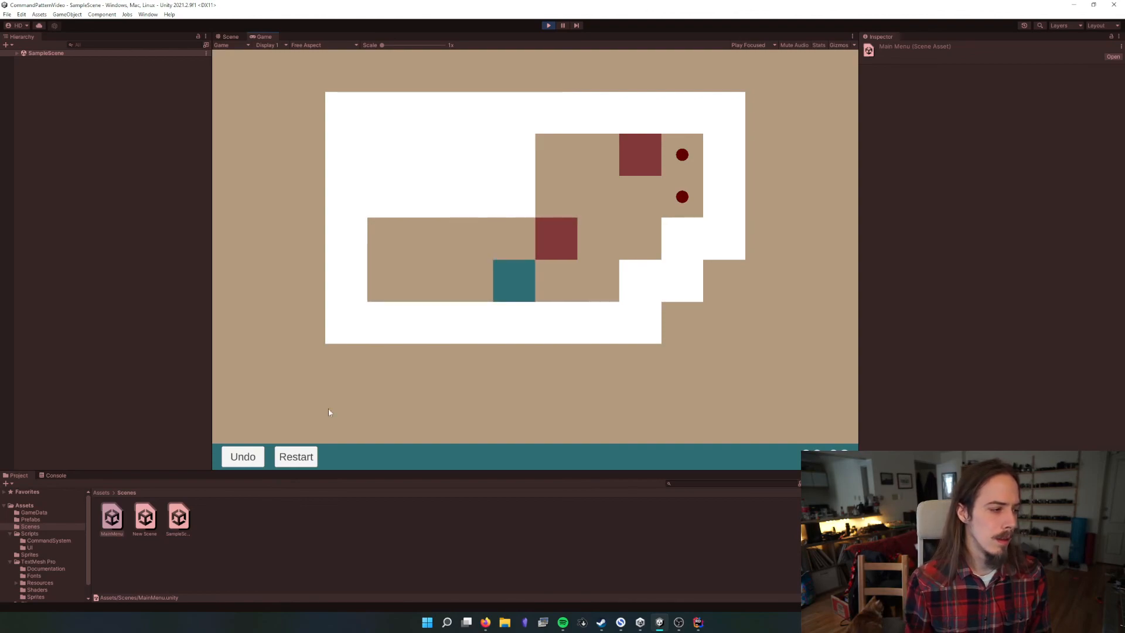
click(545, 25)
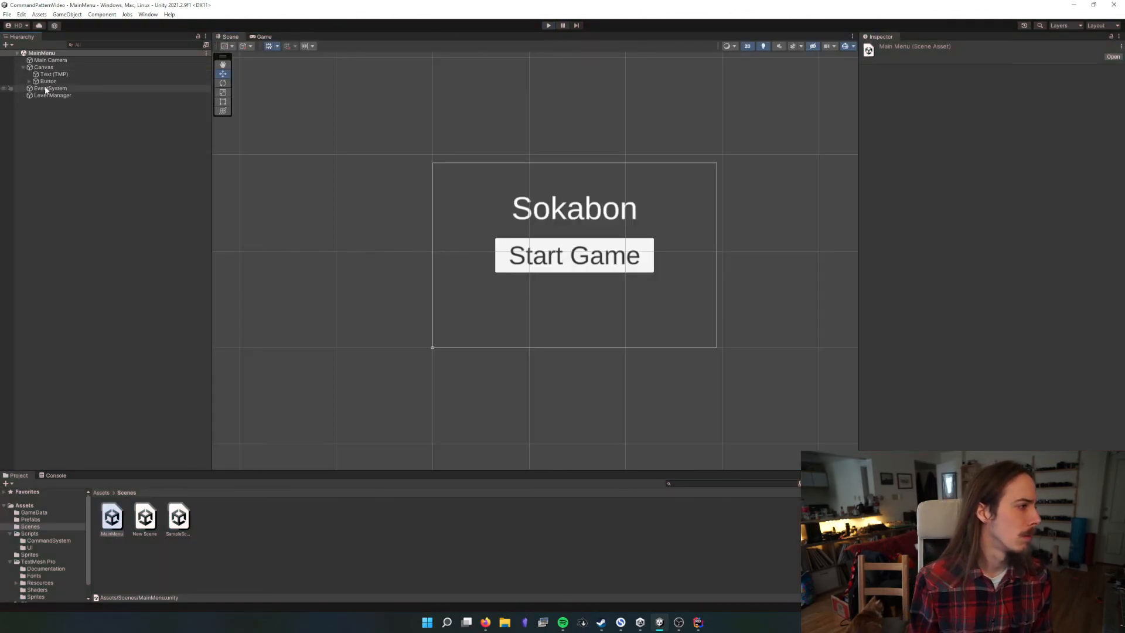
Check the main menu's Canvas, then open SampleScene and its Managers prefab for editing
click(29, 81)
click(44, 67)
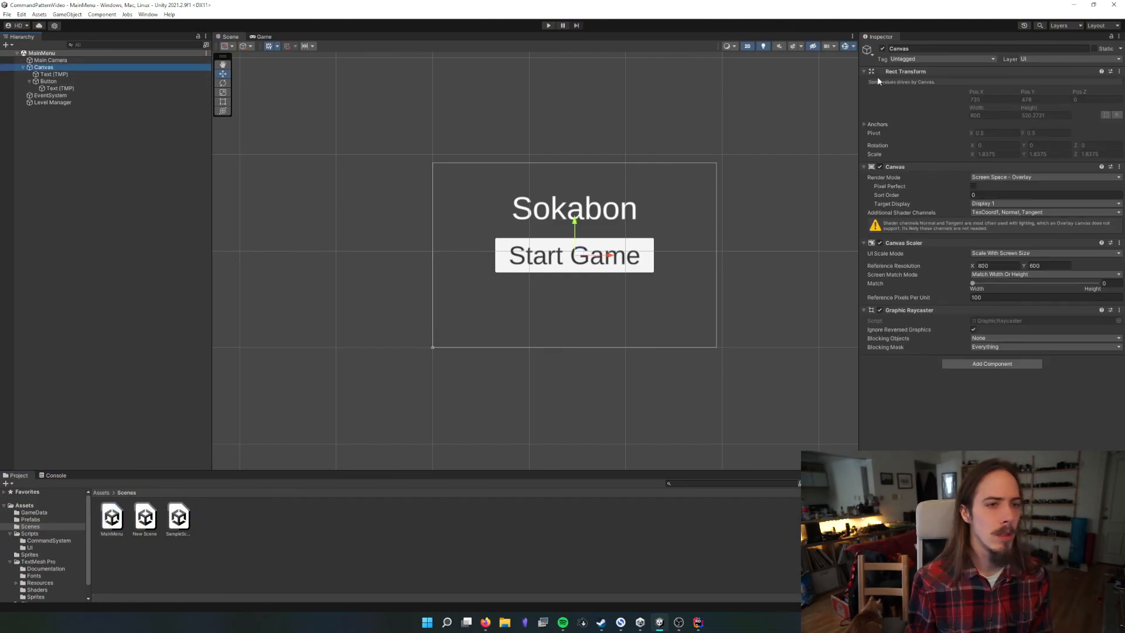
double_click(177, 519)
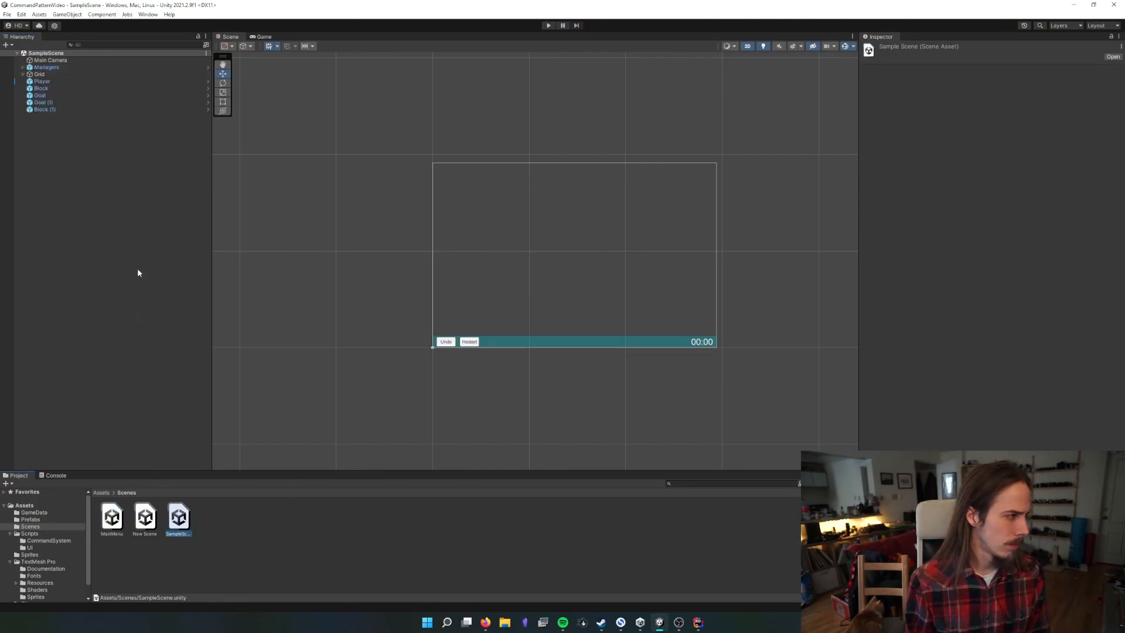
click(60, 70)
click(924, 68)
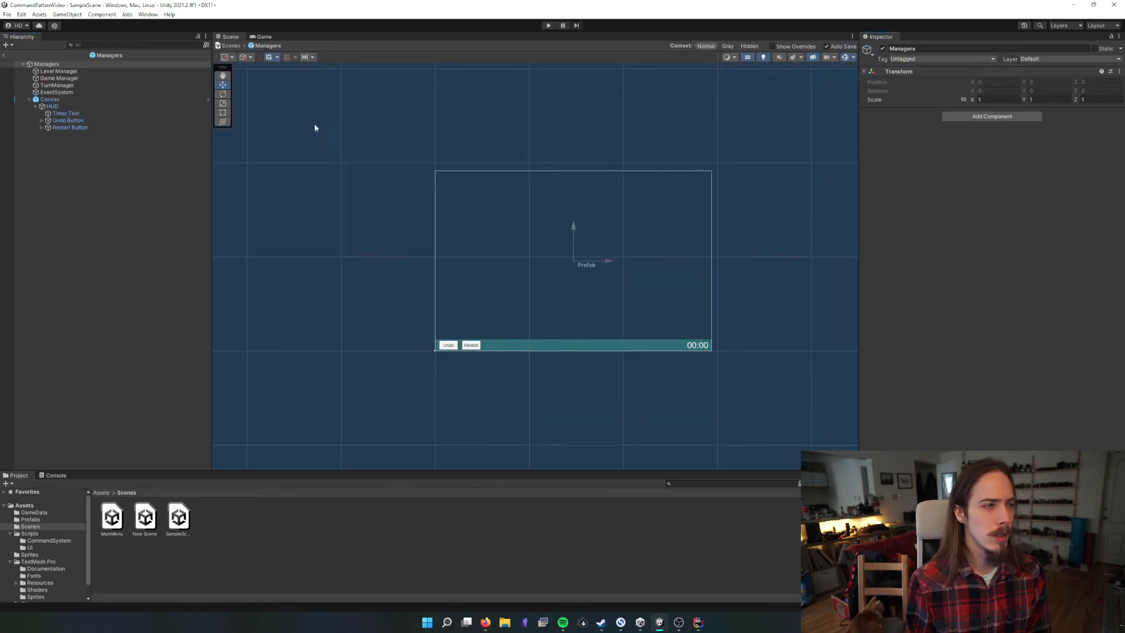
Add an On Click event to the Undo Button that calls TurnManager.Undo on the TurnManager object
click(95, 120)
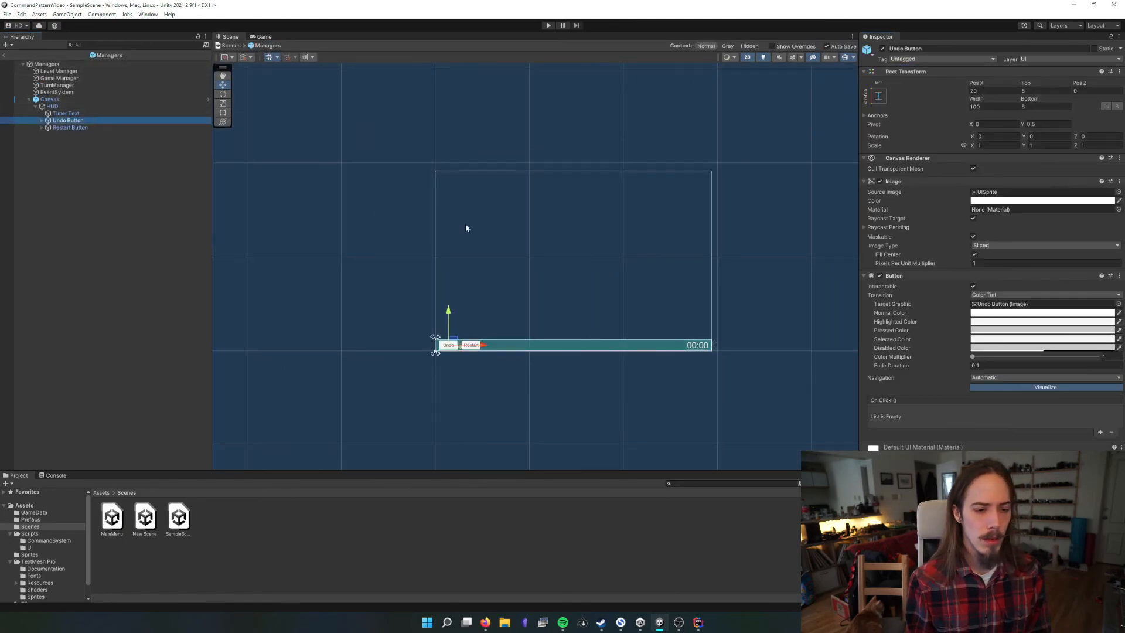
click(1101, 432)
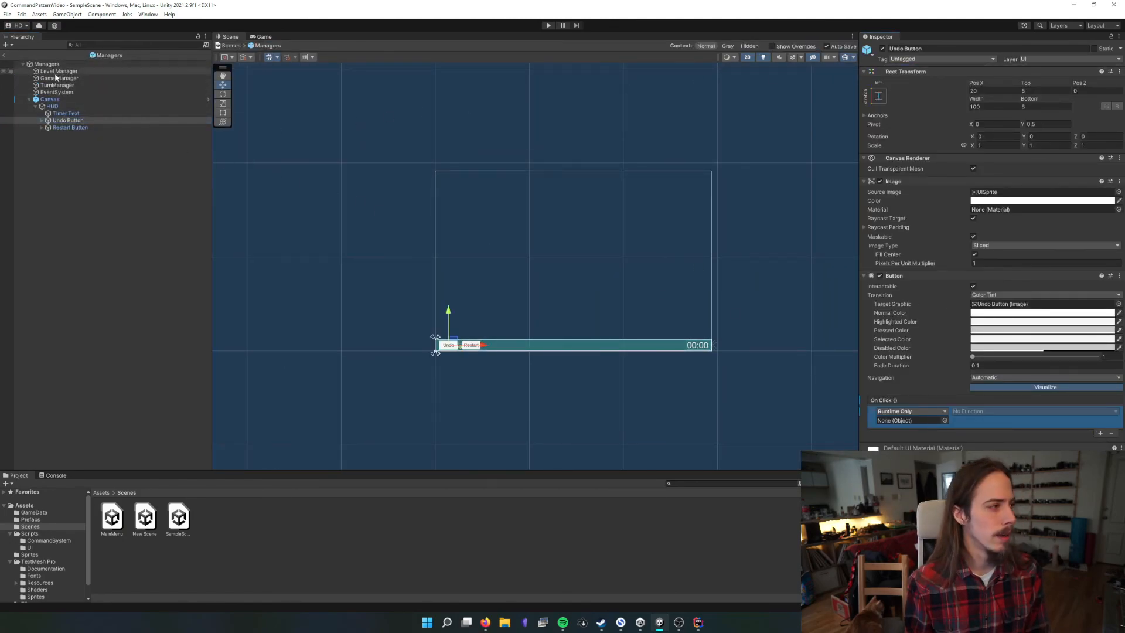
drag(56, 85, 977, 420)
click(994, 413)
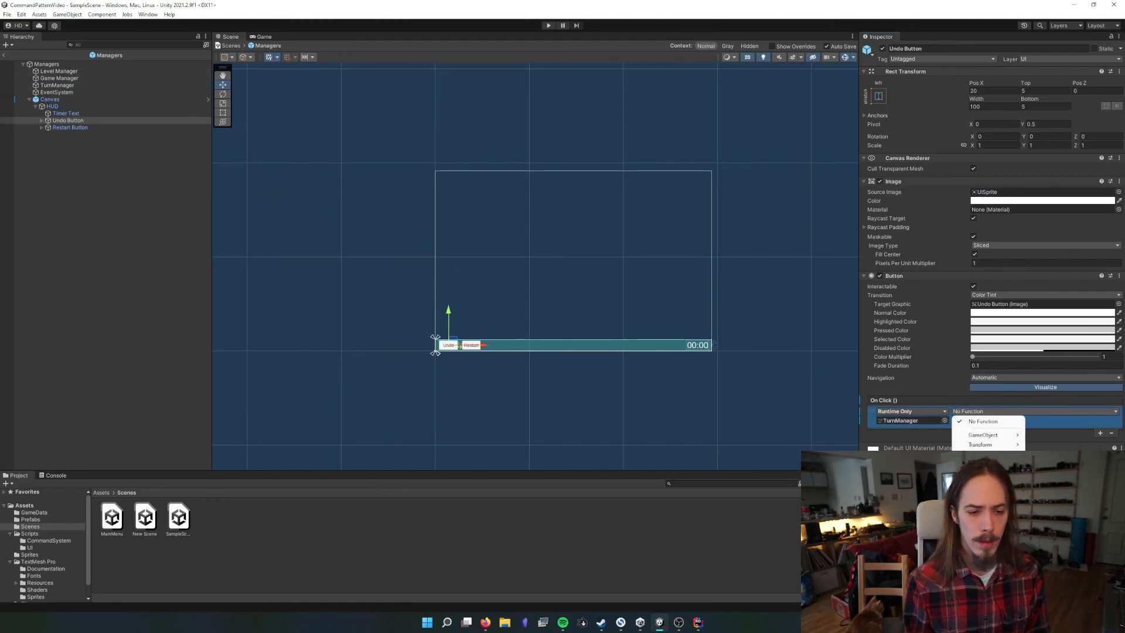
click(879, 567)
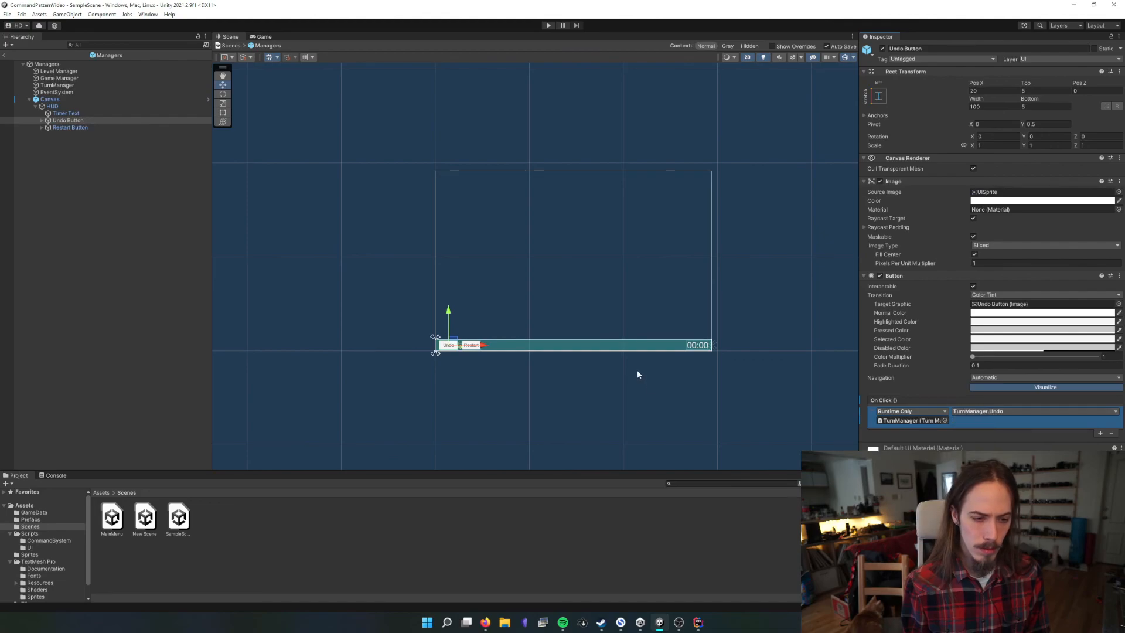
Add an On Click event to the Restart Button that calls LevelManager.Restart on the Level Manager object
click(71, 128)
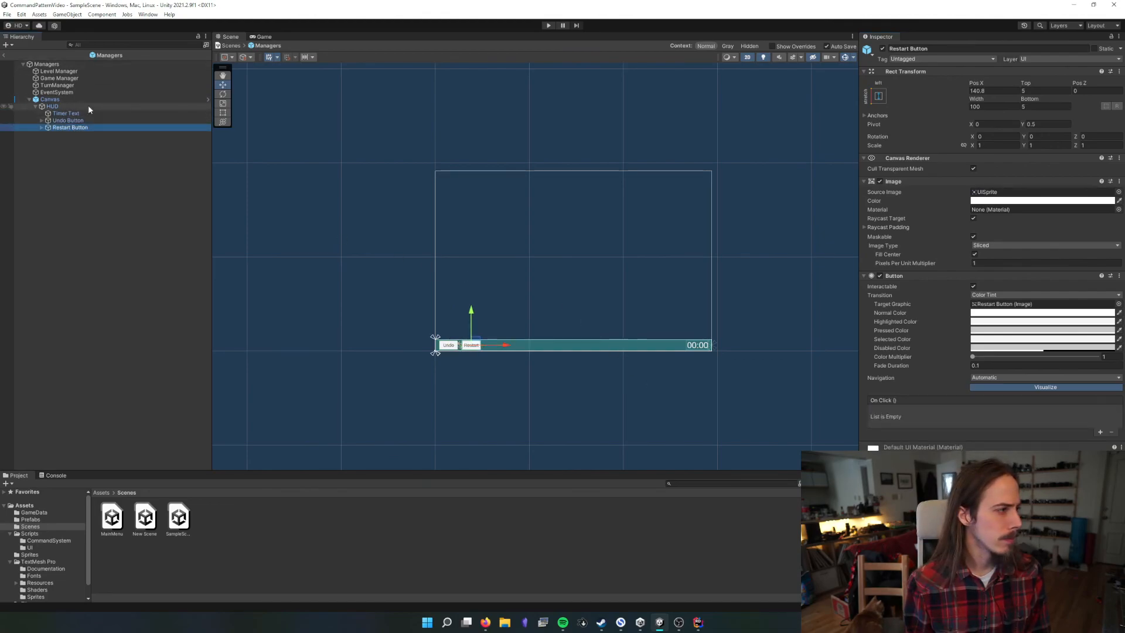
click(1100, 432)
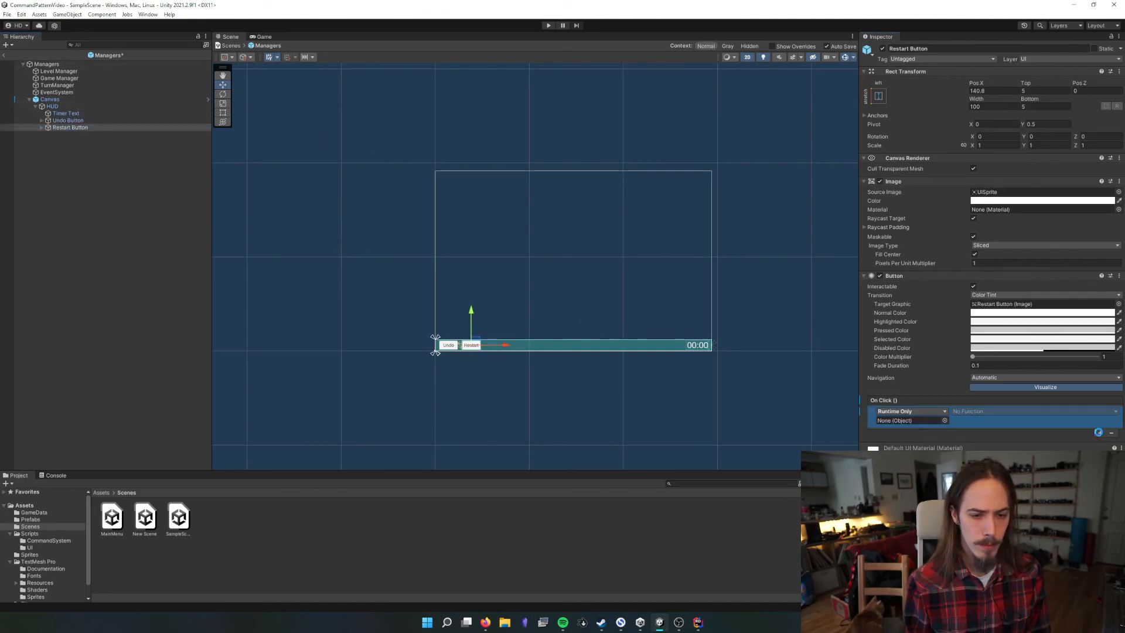
drag(108, 54, 297, 230)
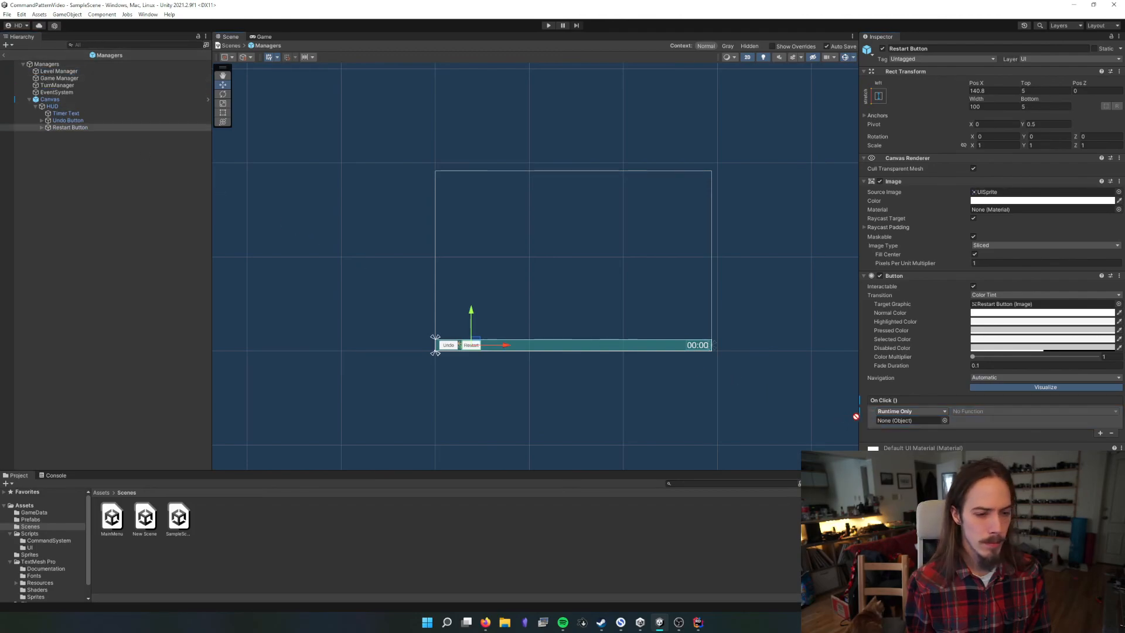
drag(855, 416, 908, 420)
click(970, 412)
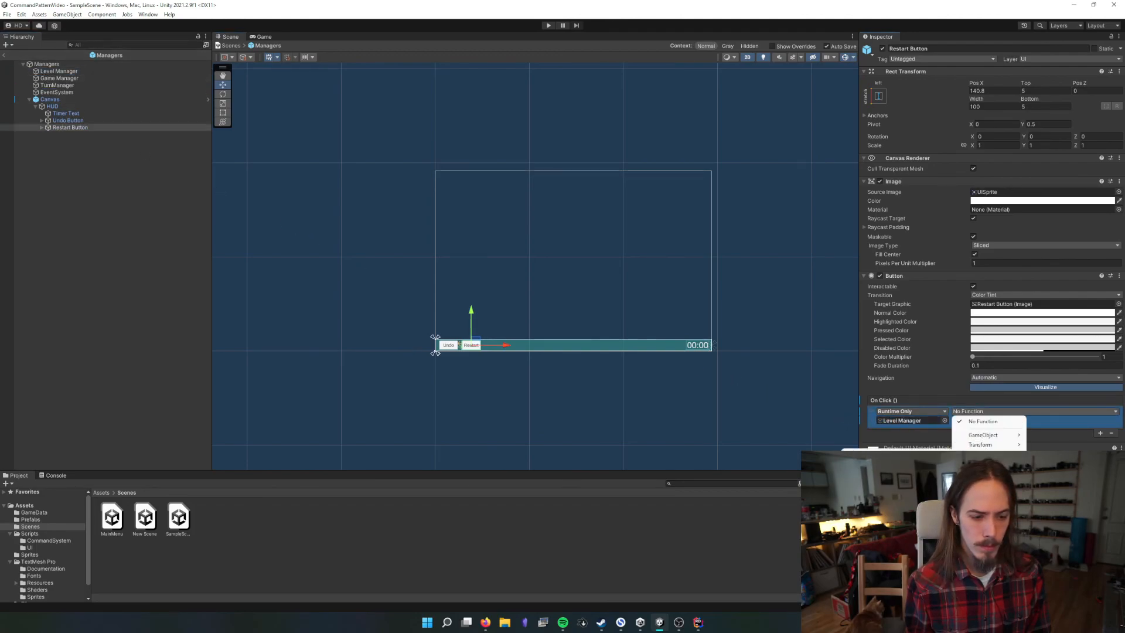
click(879, 533)
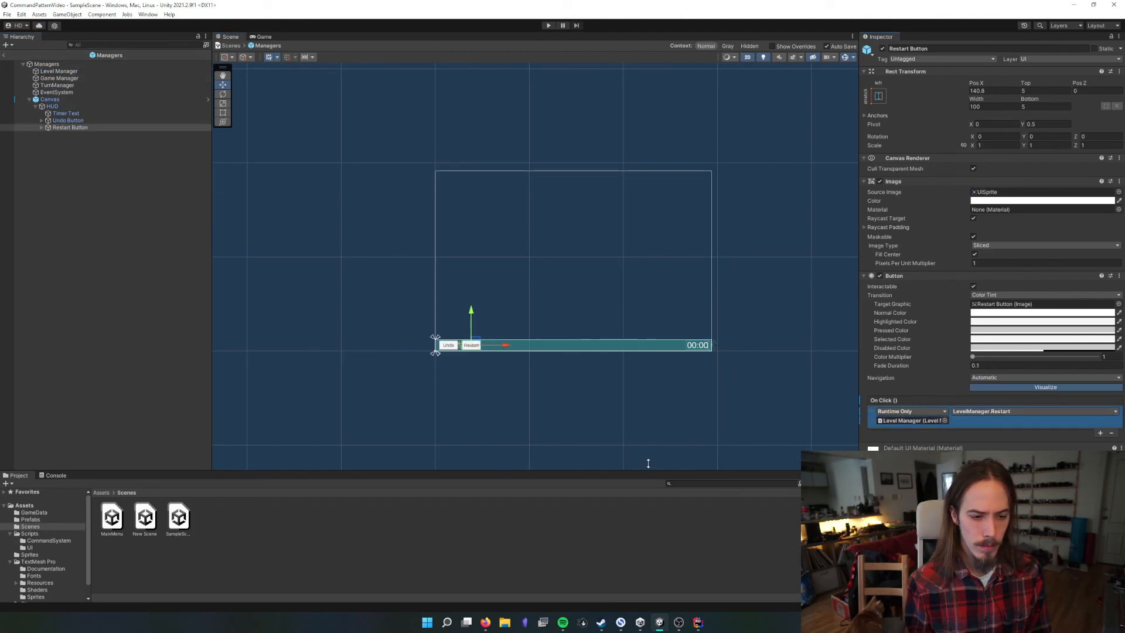
Review the Canvas and the click events of the Undo and Restart buttons in the Managers prefab
click(93, 100)
click(91, 121)
click(93, 127)
click(93, 120)
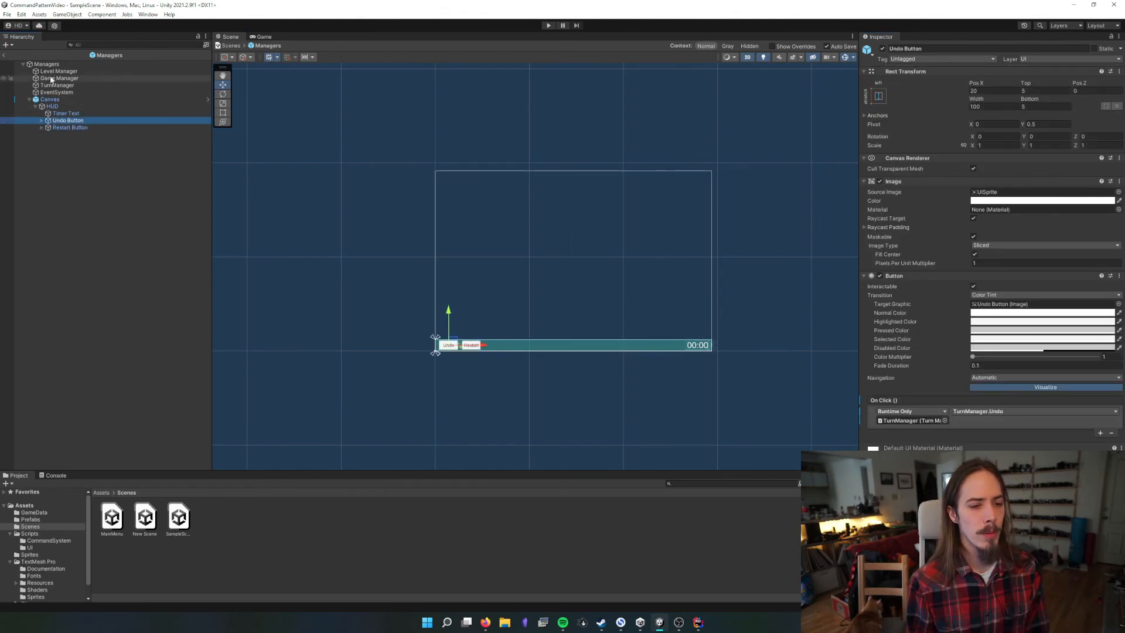
click(47, 64)
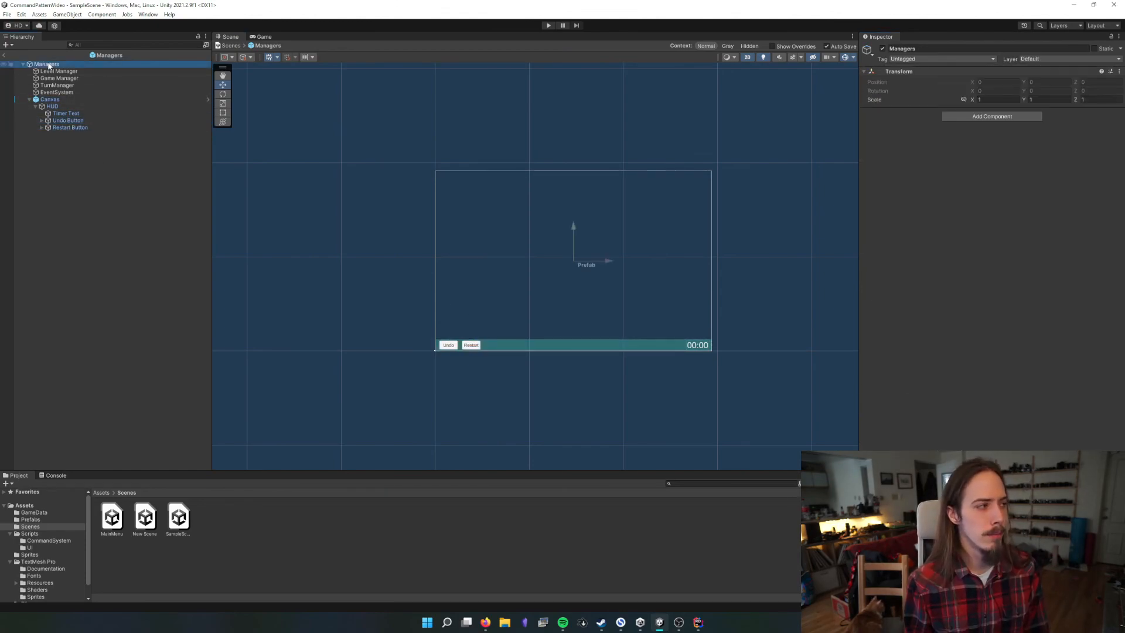
click(59, 100)
click(61, 121)
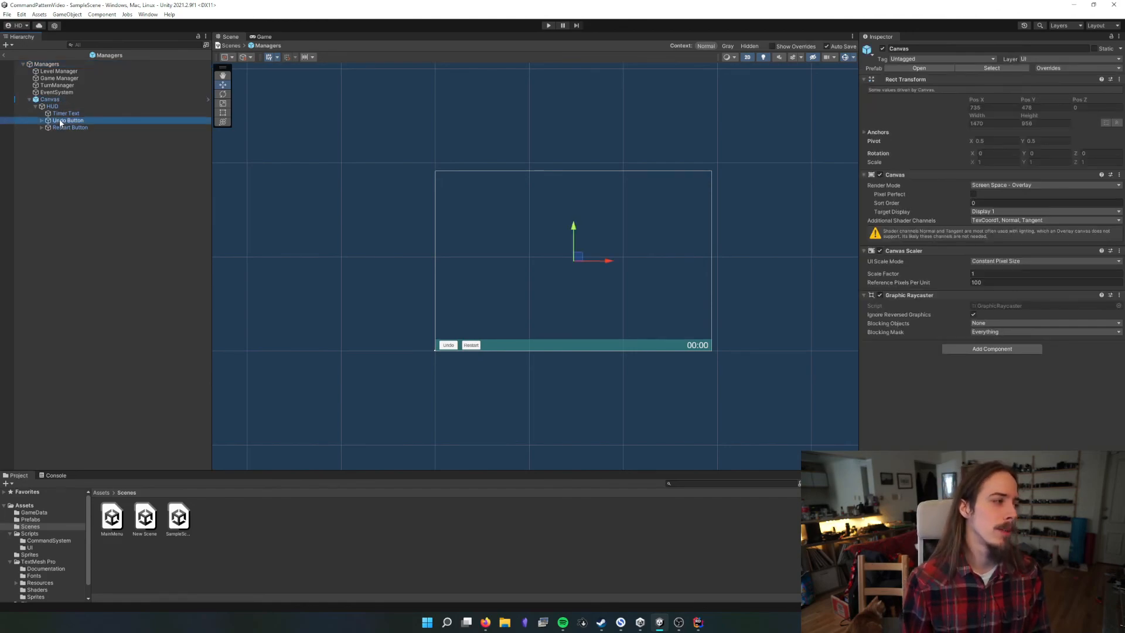
click(60, 127)
Return to SampleScene, run the game and test the Undo button after several player moves
click(9, 64)
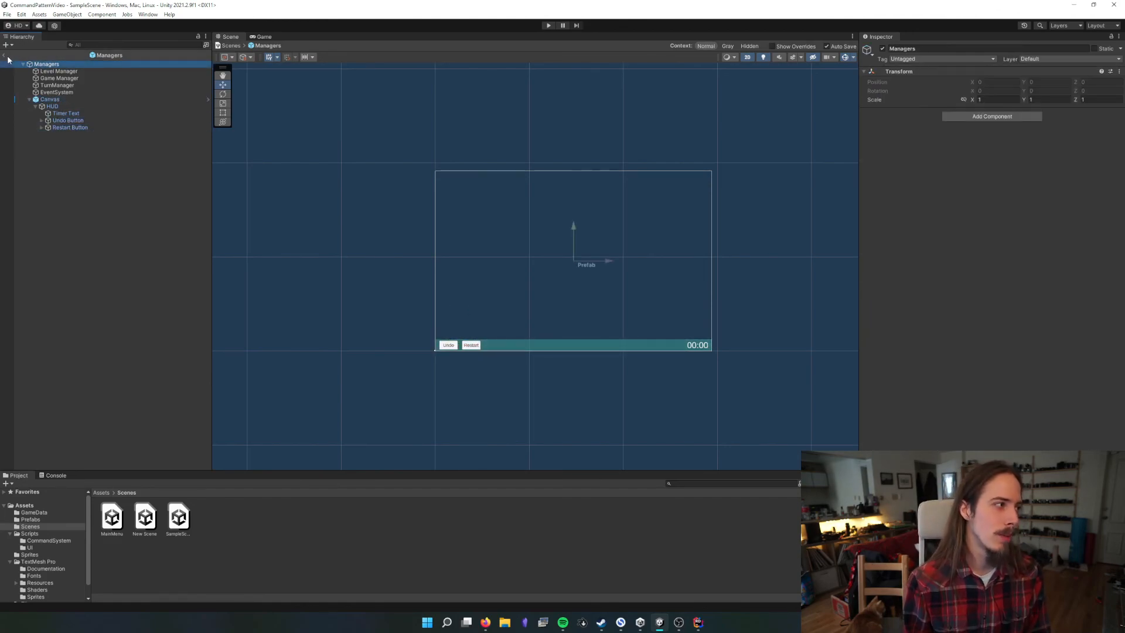
click(6, 56)
click(548, 25)
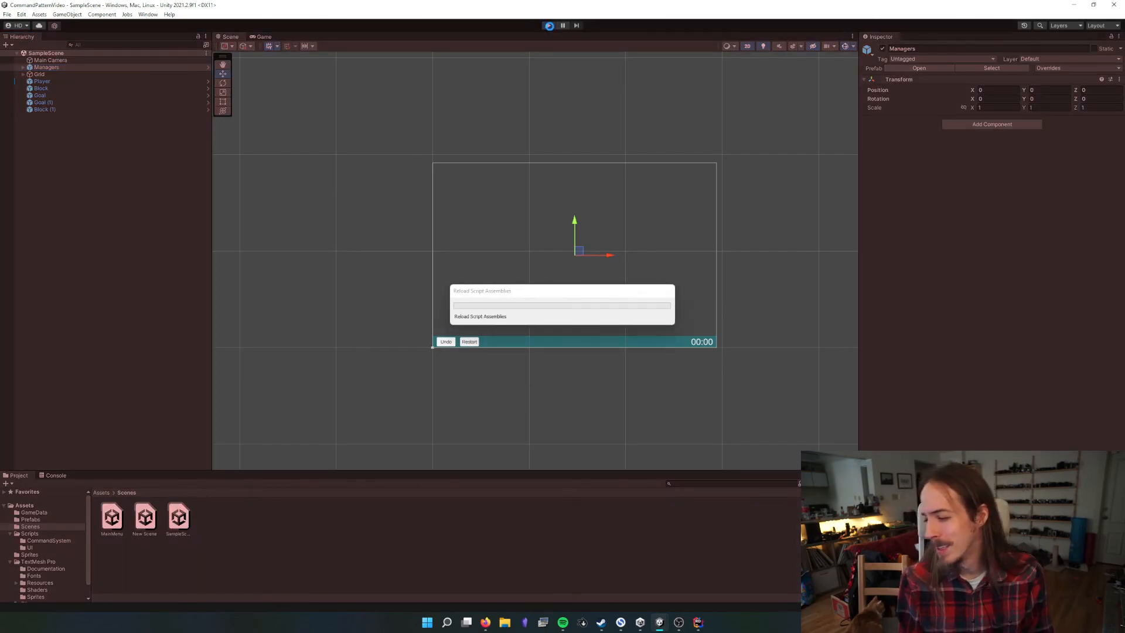
key(Right)
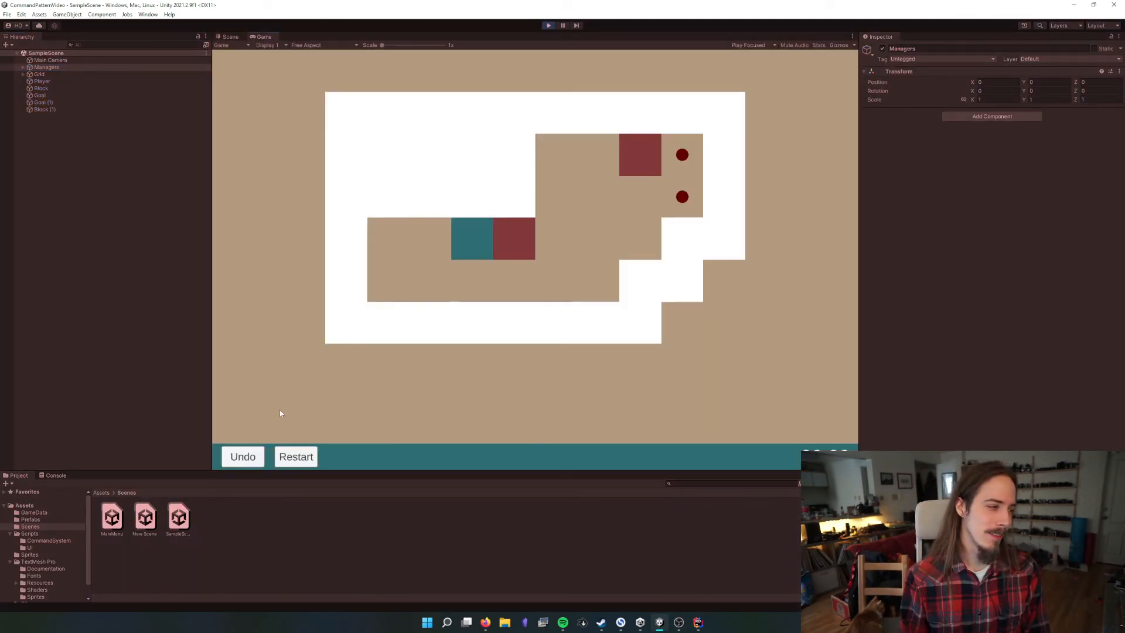
key(Right)
click(244, 460)
click(244, 460)
key(Right)
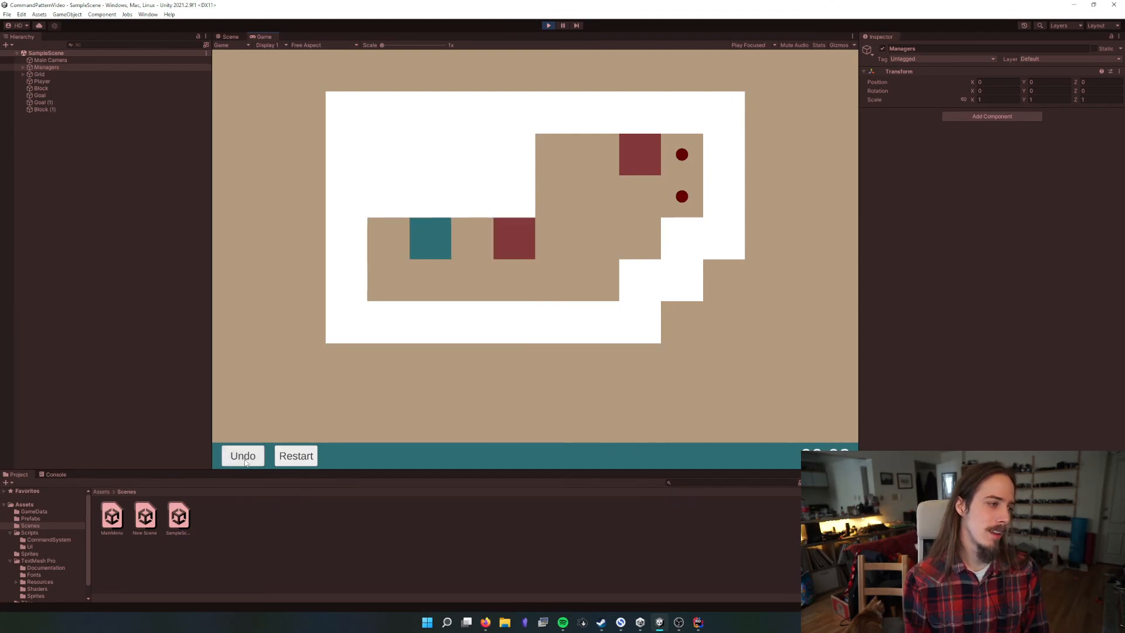
key(Right)
key(Down)
Solve the level by pushing both blocks onto the goals, and enlarge the Project area to uncover the timer
key(Right)
key(Up)
click(244, 459)
click(244, 459)
key(Up)
key(Right)
key(Down)
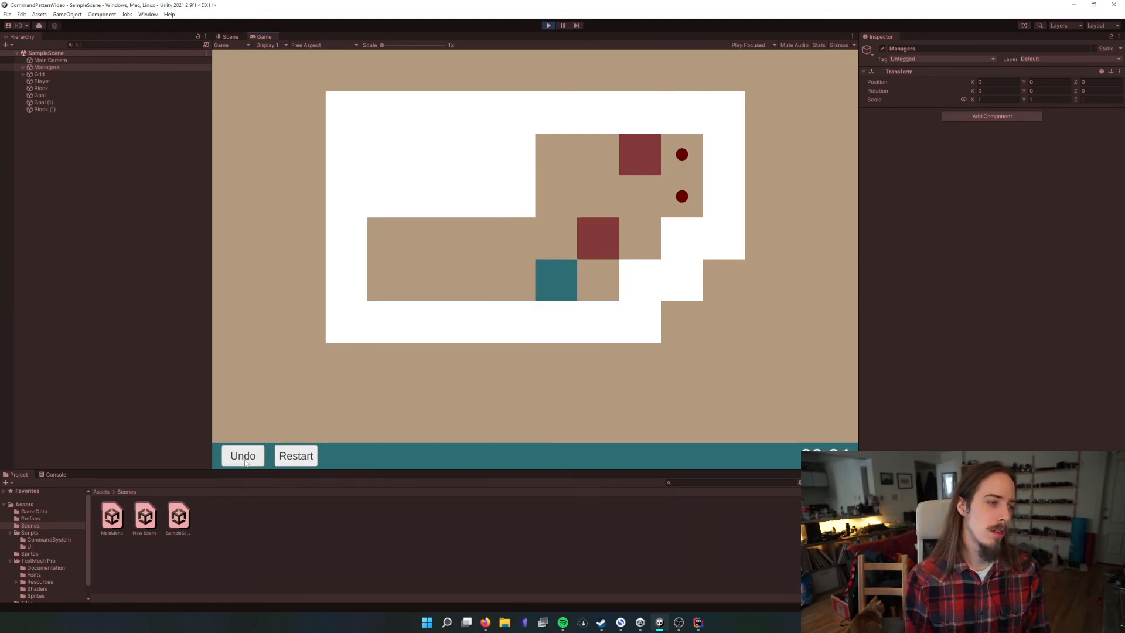
key(Right)
key(Up)
key(Left)
key(Up)
key(Right)
key(Right)
key(Left)
key(Up)
key(Right)
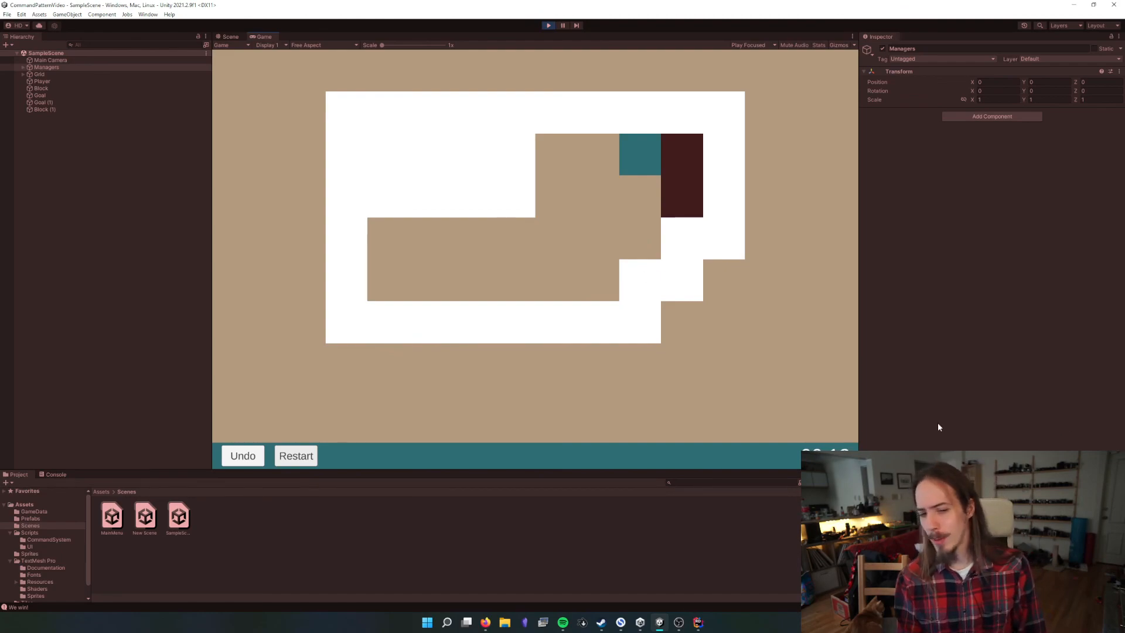
drag(844, 470, 844, 388)
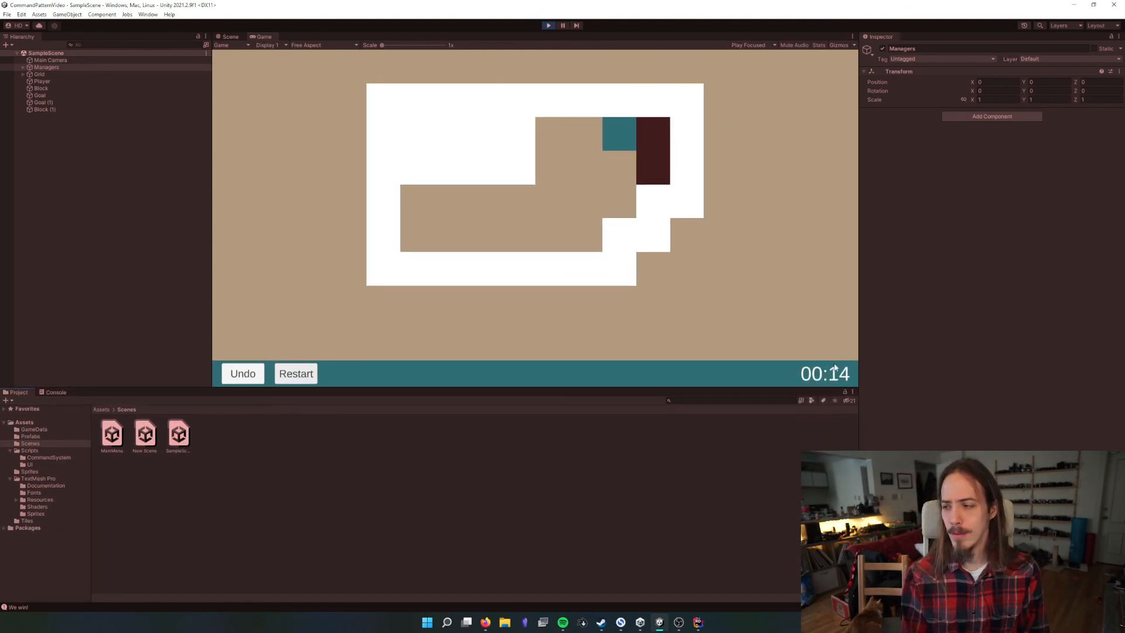